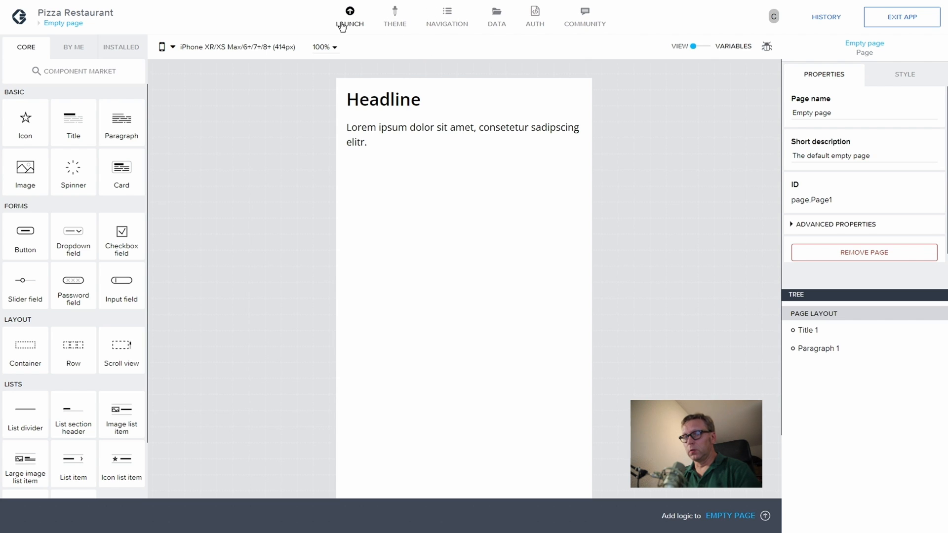
Step: Disable the navigation header bar (Enabled? No) and save the app
{"action": "left_click", "coordinate": [451, 20]}
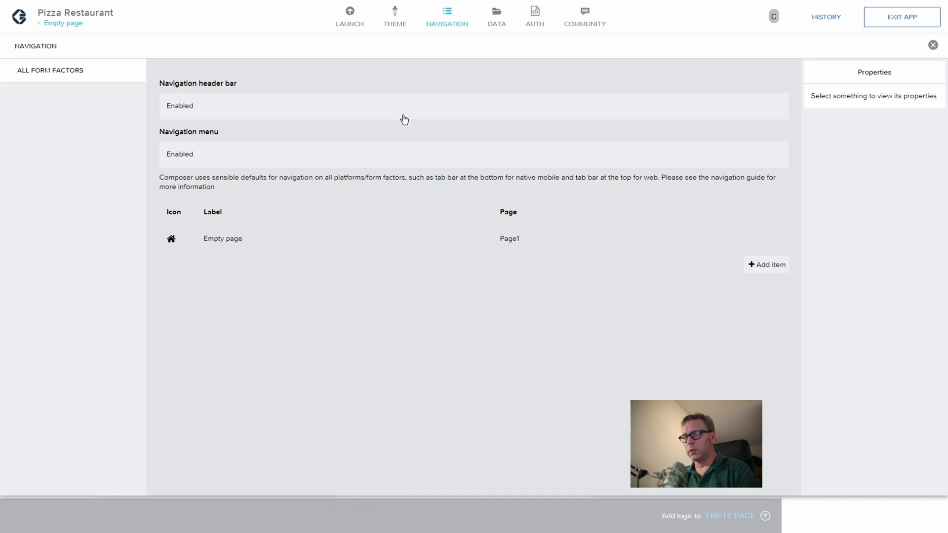
{"action": "left_click", "coordinate": [387, 109]}
{"action": "left_click", "coordinate": [861, 114]}
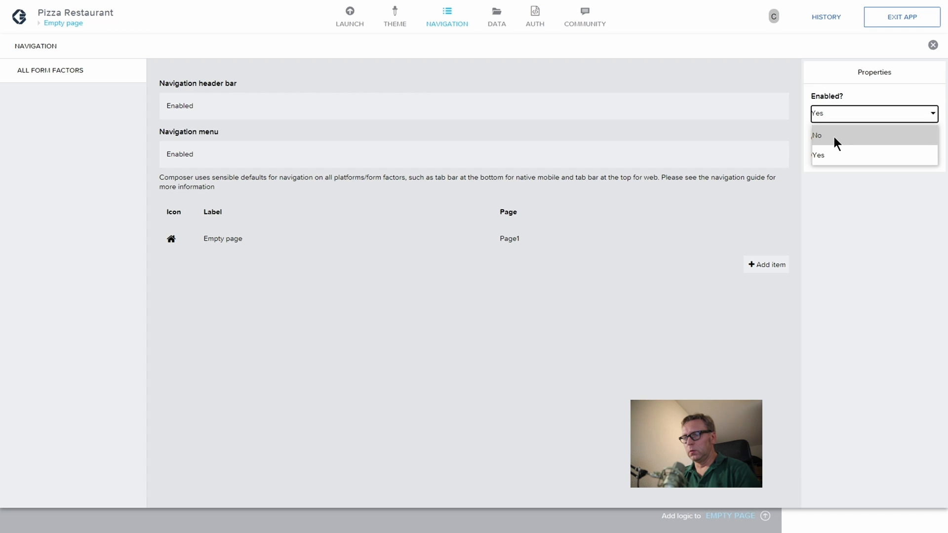
{"action": "left_click", "coordinate": [834, 135]}
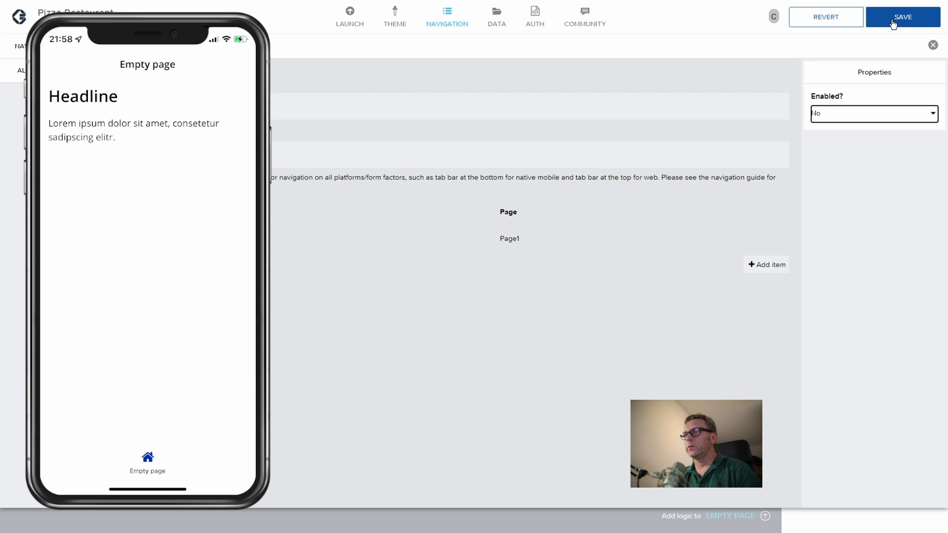
{"action": "left_click", "coordinate": [893, 23]}
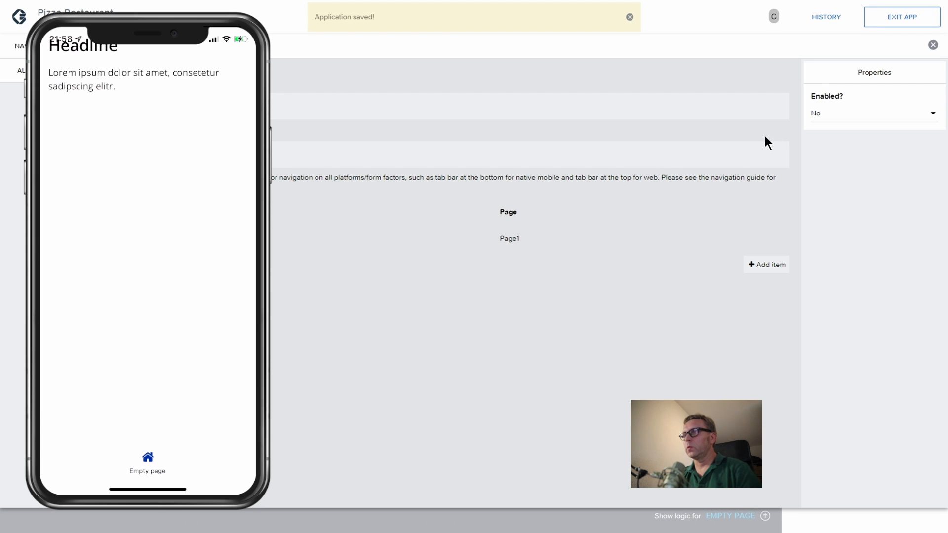
Step: Disable the navigation menu (Enabled? No) and save the app again
{"action": "left_click", "coordinate": [743, 154]}
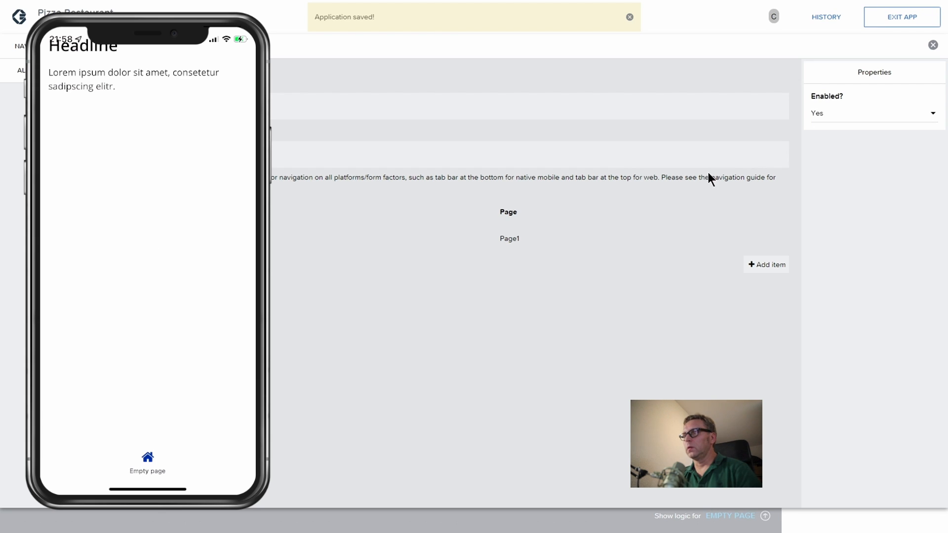
{"action": "left_click", "coordinate": [836, 120]}
{"action": "left_click", "coordinate": [836, 131]}
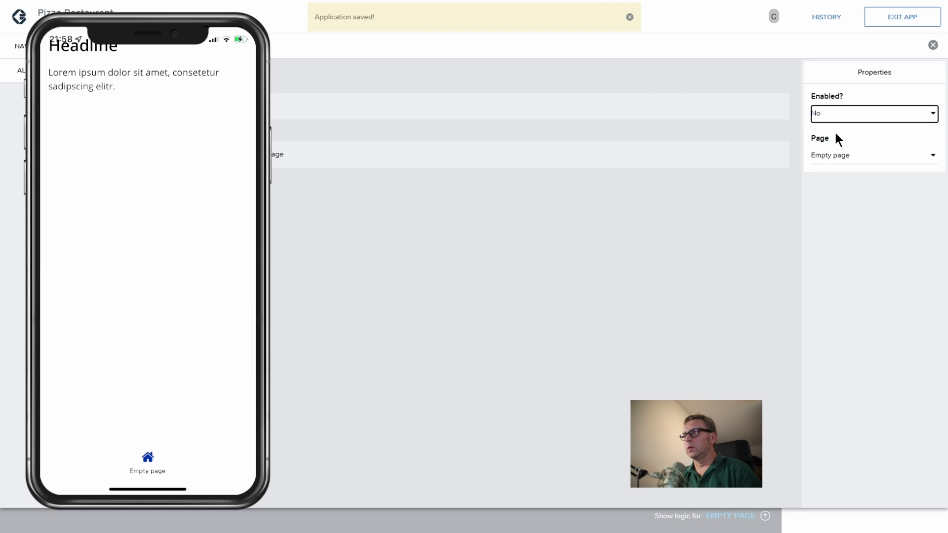
{"action": "left_click", "coordinate": [903, 19]}
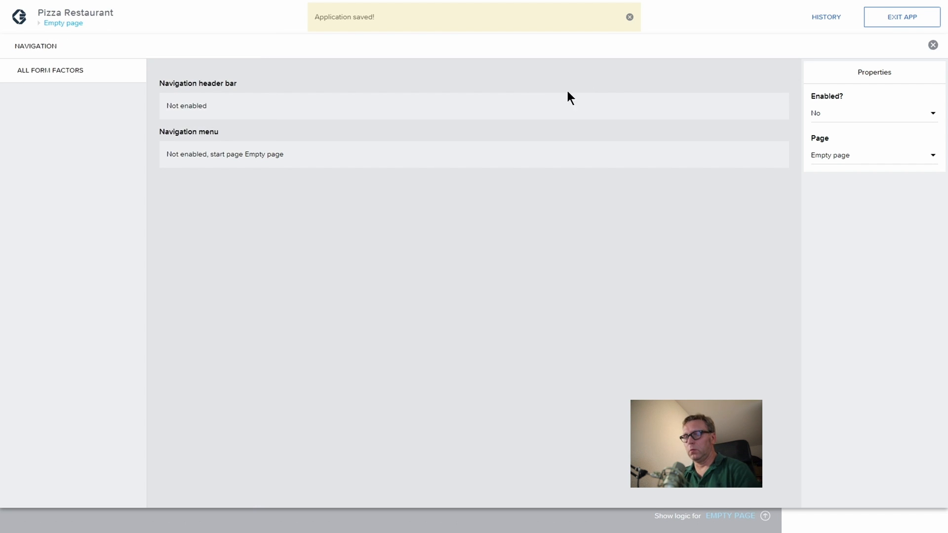
{"action": "left_click", "coordinate": [933, 46]}
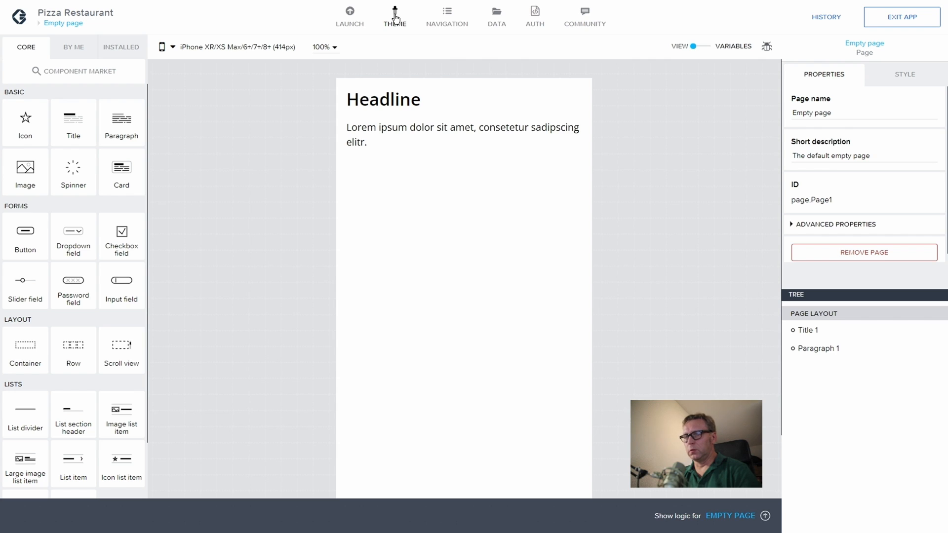
Step: Bind the theme's paddingPageHorizontal as a static number 0
{"action": "left_click", "coordinate": [395, 18]}
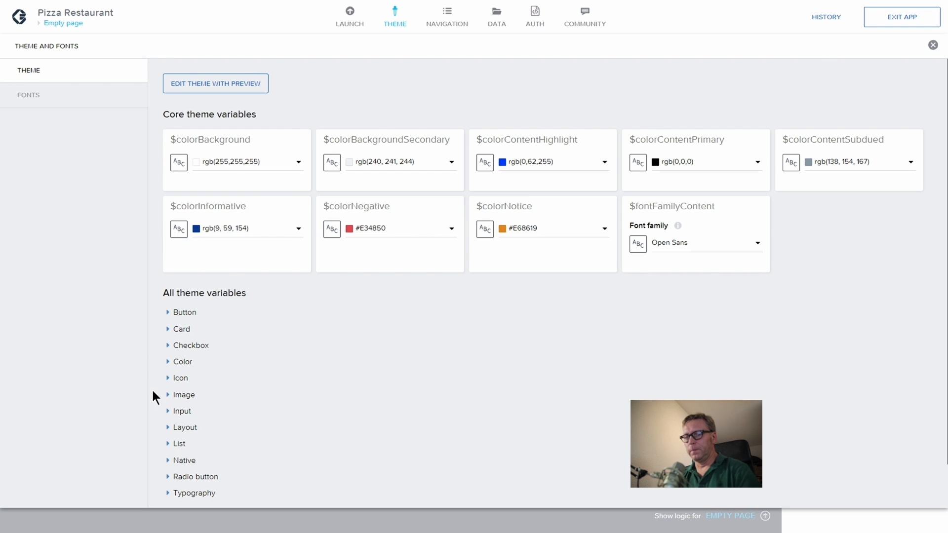
{"action": "left_click", "coordinate": [169, 427]}
{"action": "scroll", "coordinate": [326, 360], "scroll_direction": "down", "scroll_amount": 3}
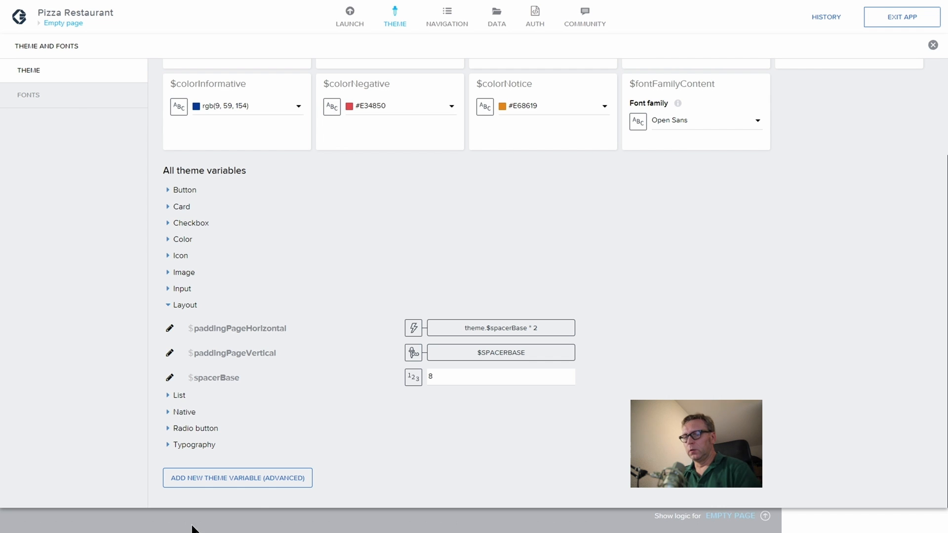
{"action": "left_click", "coordinate": [413, 328]}
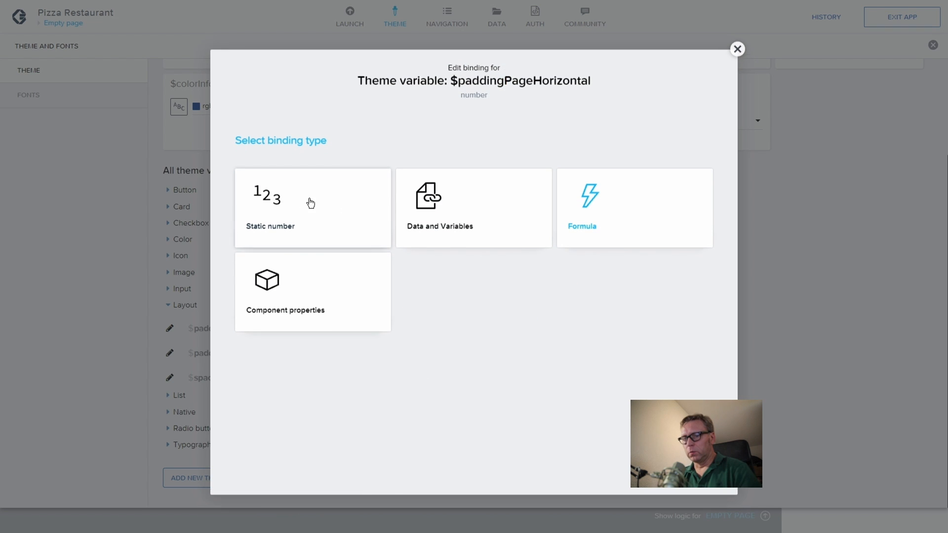
{"action": "left_click", "coordinate": [272, 201]}
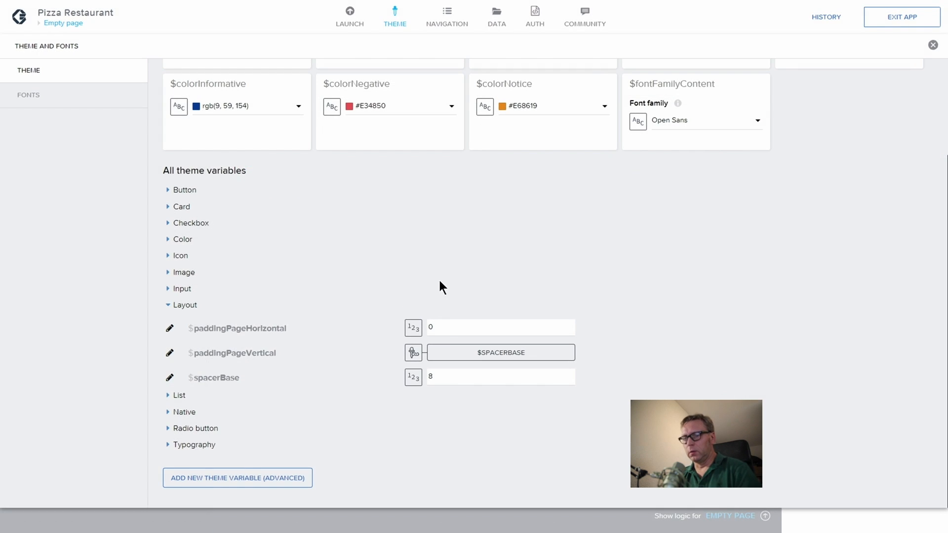
{"action": "double_click", "coordinate": [428, 326]}
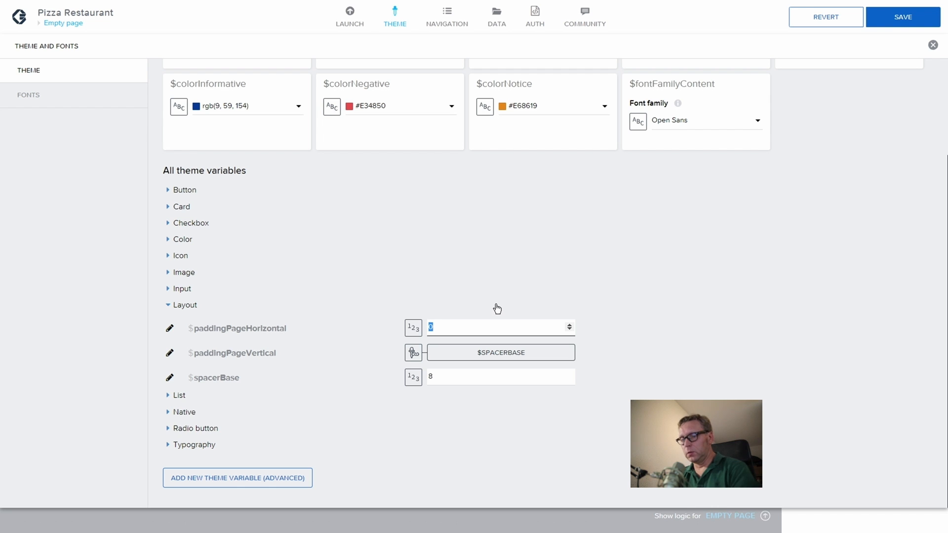
Step: Set paddingPageVertical to a static 40 and spacerBase to 24, then save the theme
{"action": "left_click", "coordinate": [413, 354]}
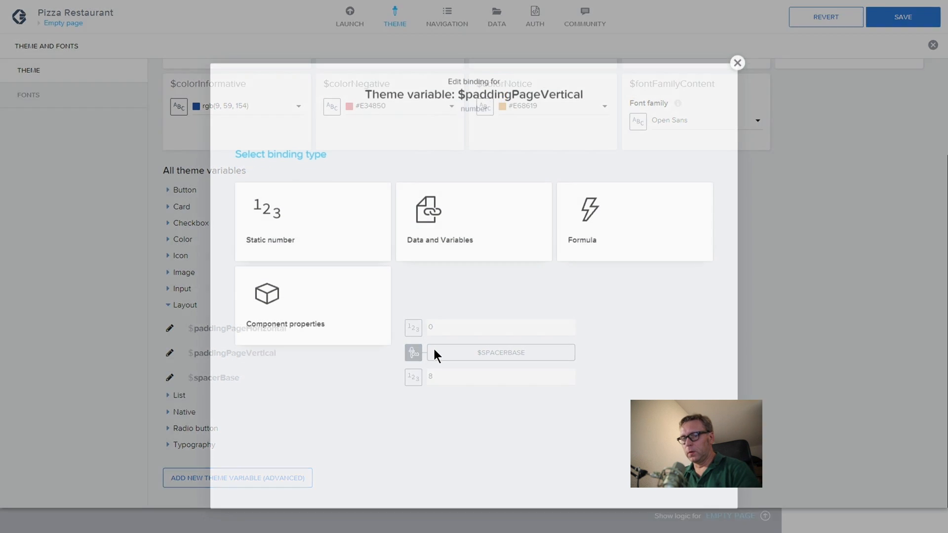
{"action": "left_click", "coordinate": [318, 219]}
{"action": "double_click", "coordinate": [433, 352]}
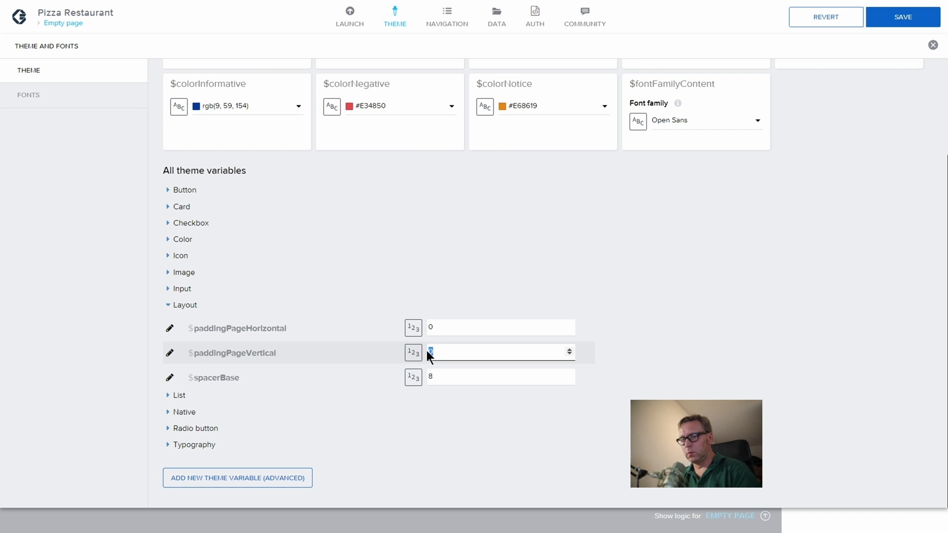
{"action": "type", "text": "40"}
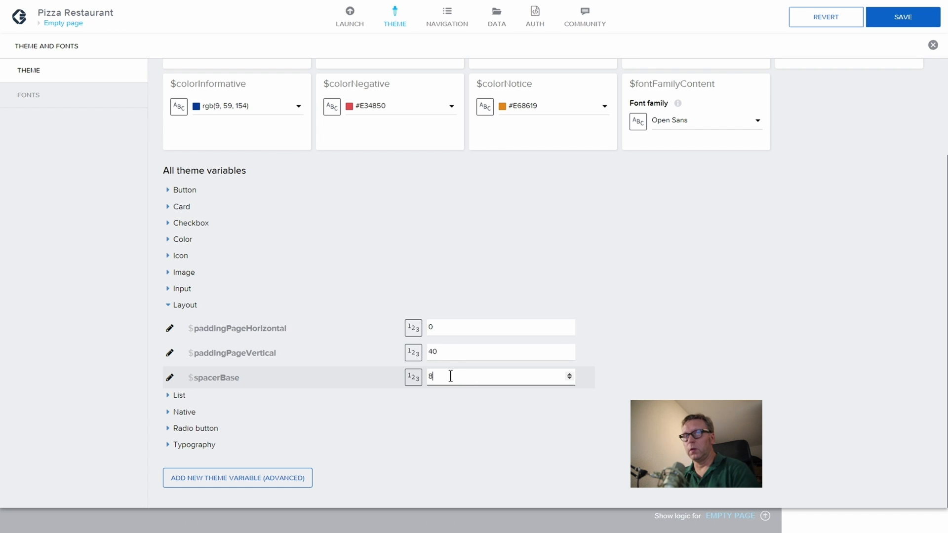
{"action": "double_click", "coordinate": [493, 373]}
{"action": "type", "text": "2"}
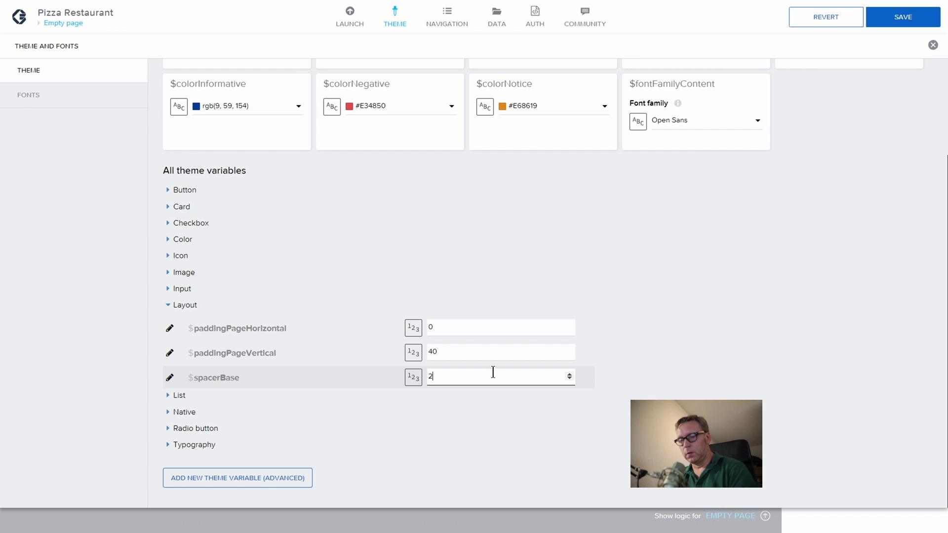
{"action": "type", "text": "4"}
{"action": "left_click", "coordinate": [417, 412]}
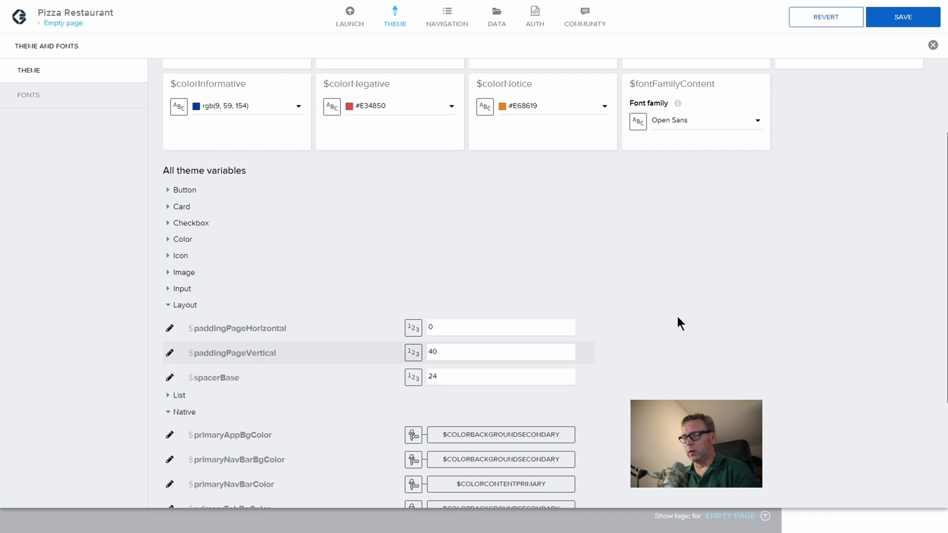
{"action": "left_click", "coordinate": [897, 24]}
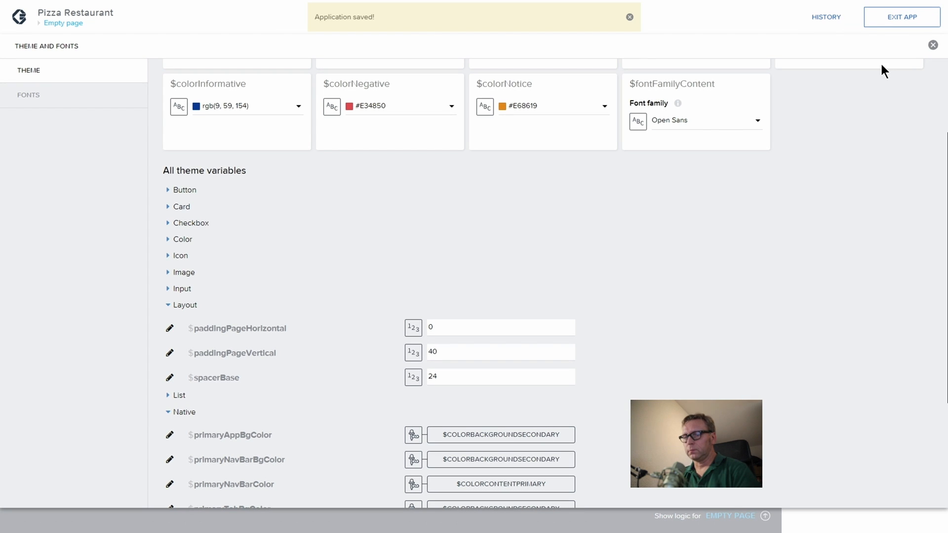
{"action": "left_click", "coordinate": [933, 46]}
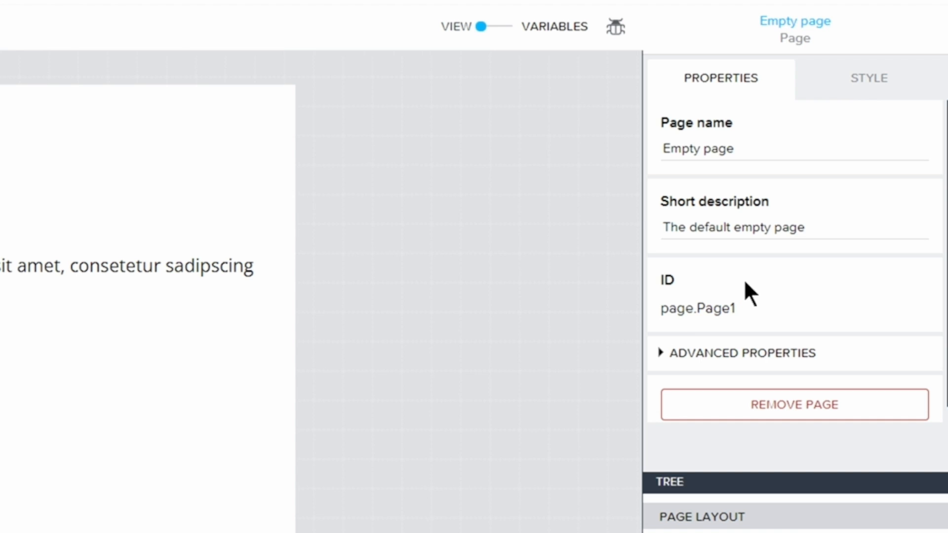
Step: Switch the Empty page's bottom padding to a custom value of 0, leaving top padding at 40
{"action": "left_click", "coordinate": [858, 89]}
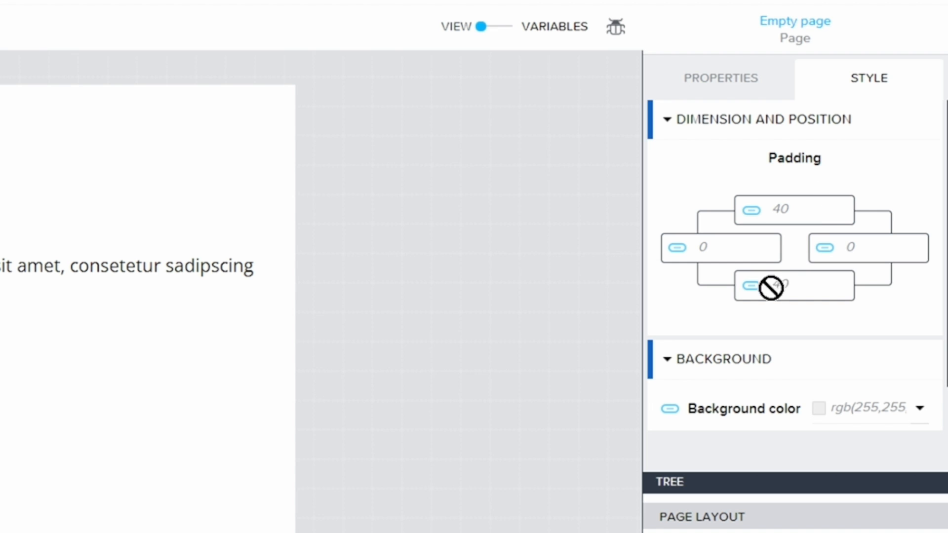
{"action": "left_click", "coordinate": [750, 285]}
{"action": "scroll", "coordinate": [688, 345], "scroll_direction": "down", "scroll_amount": 5}
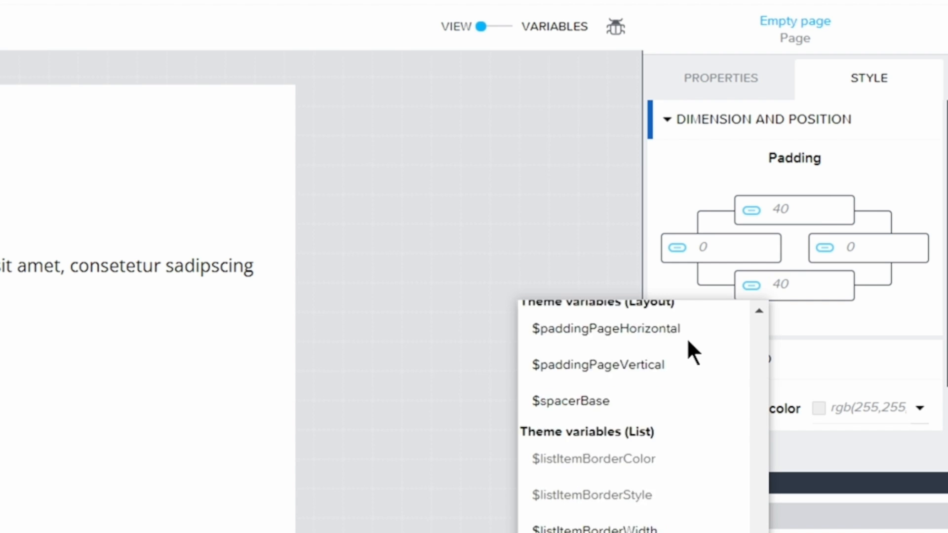
{"action": "scroll", "coordinate": [688, 341], "scroll_direction": "up", "scroll_amount": 10}
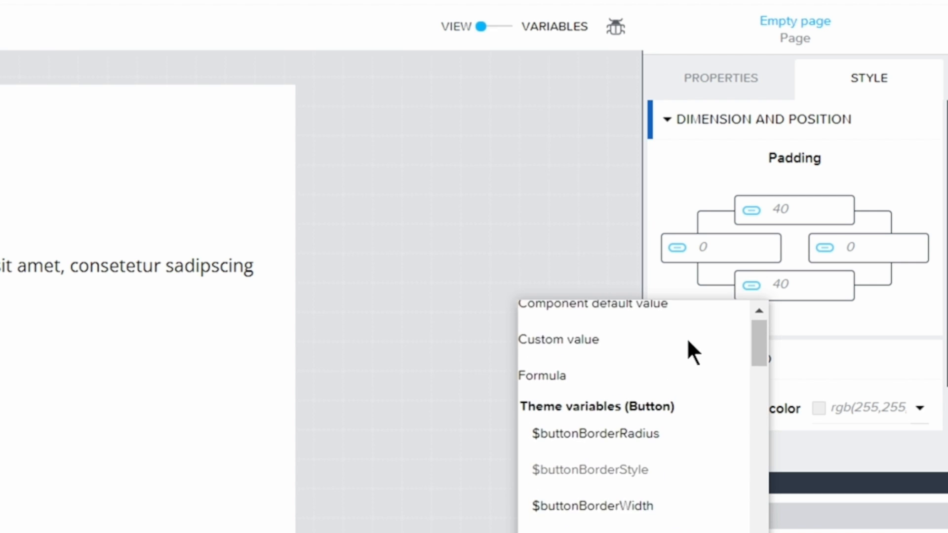
{"action": "left_click", "coordinate": [587, 369]}
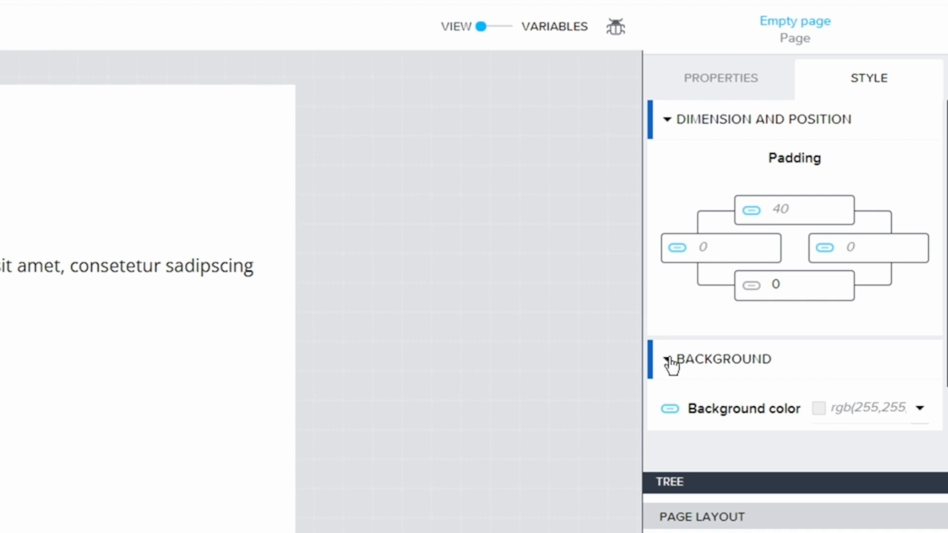
Step: Enter b06f in the page background colour picker, keeping the green background
{"action": "left_click", "coordinate": [919, 410]}
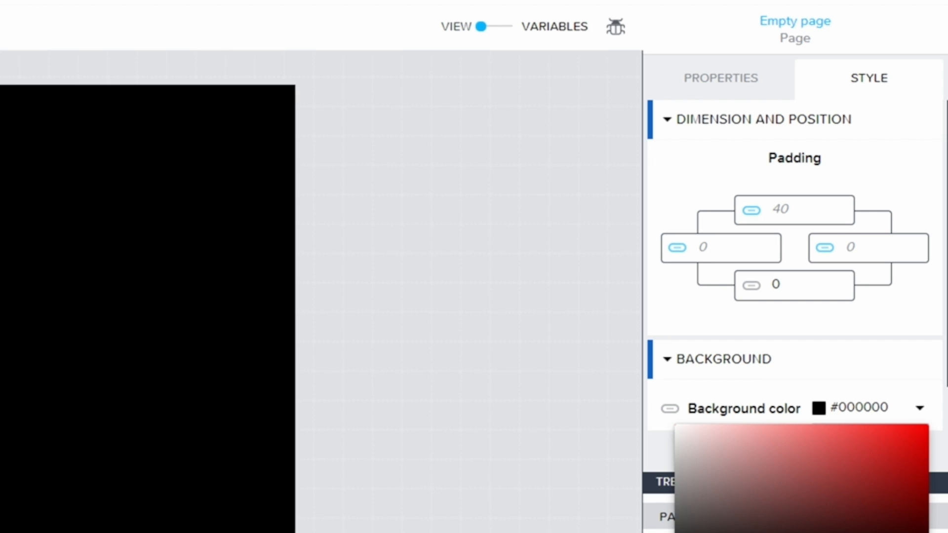
{"action": "type", "text": "b"}
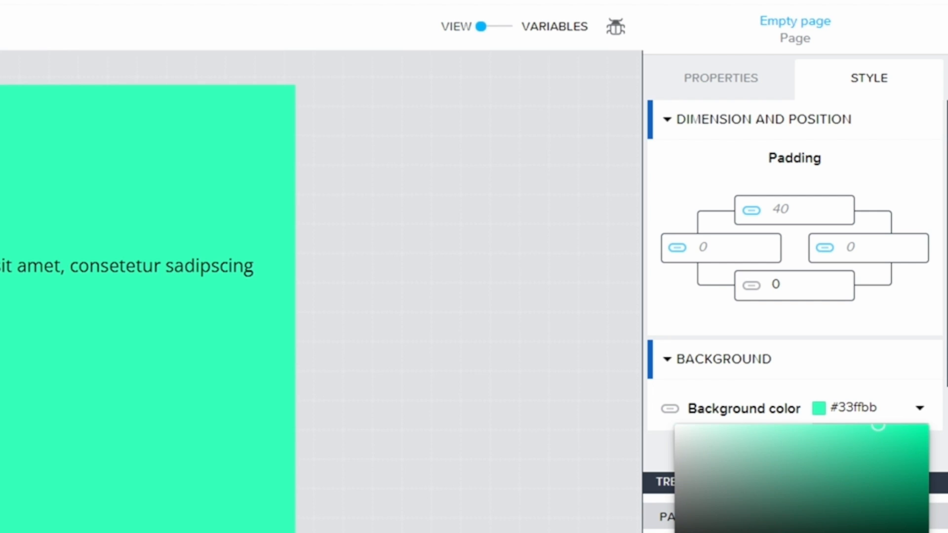
{"action": "type", "text": "06f"}
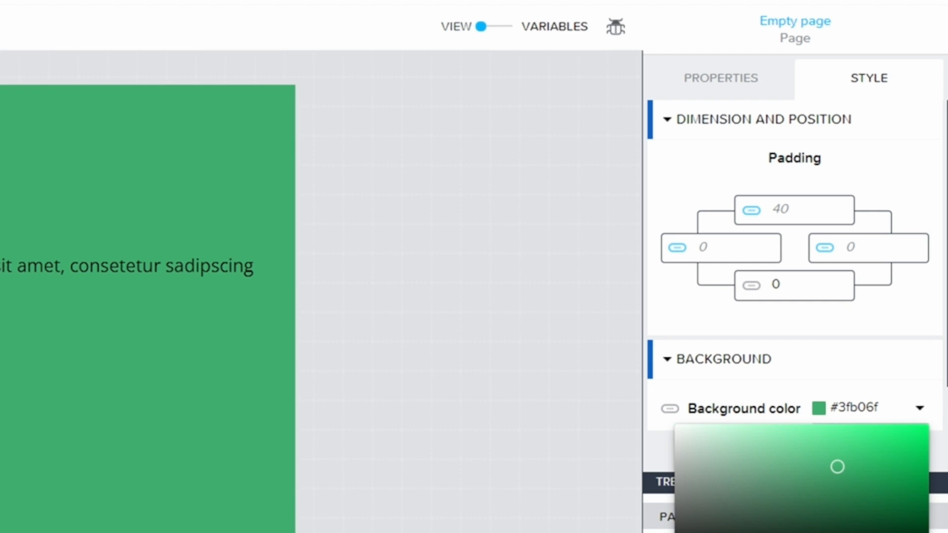
{"action": "key", "text": "Return"}
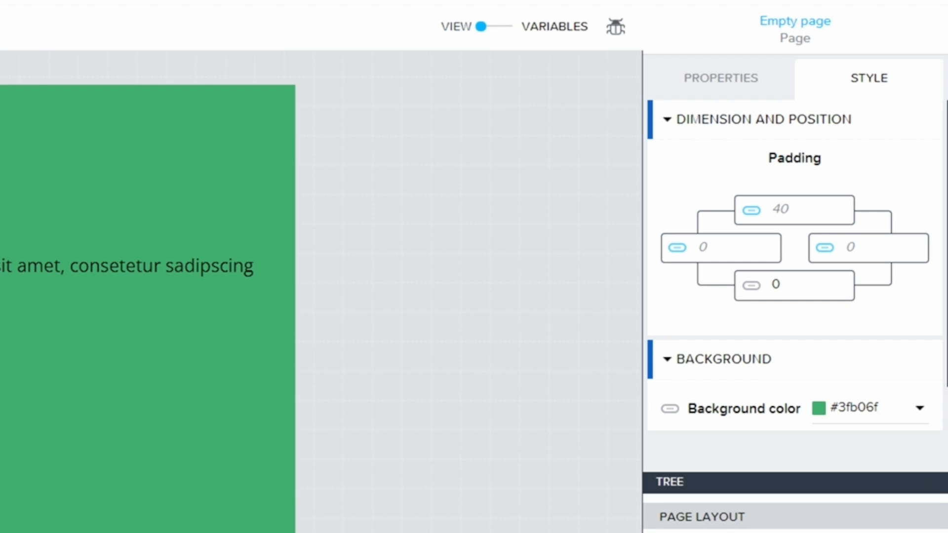
Step: In Advanced style, enable Stretch to viewport height, Disable scrolling and Disable safe area
{"action": "left_click", "coordinate": [670, 364]}
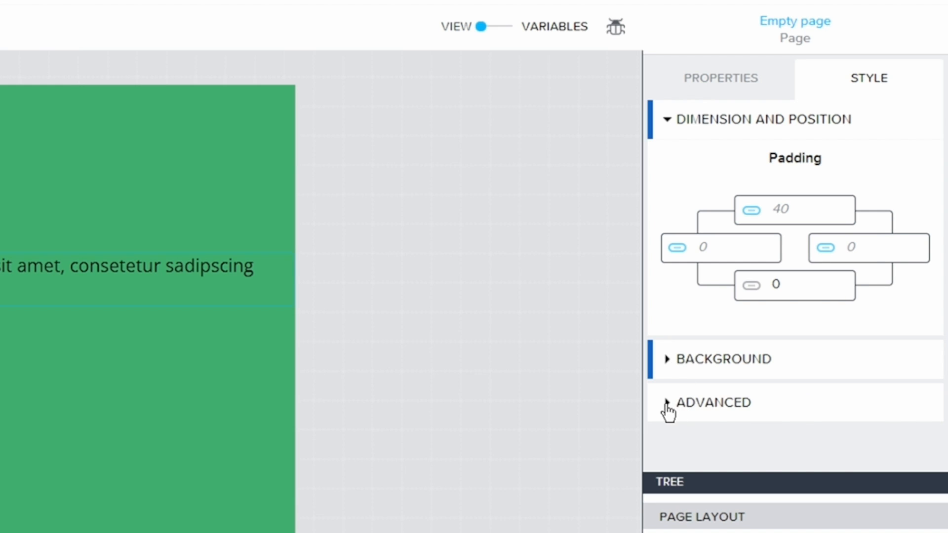
{"action": "left_click", "coordinate": [668, 404]}
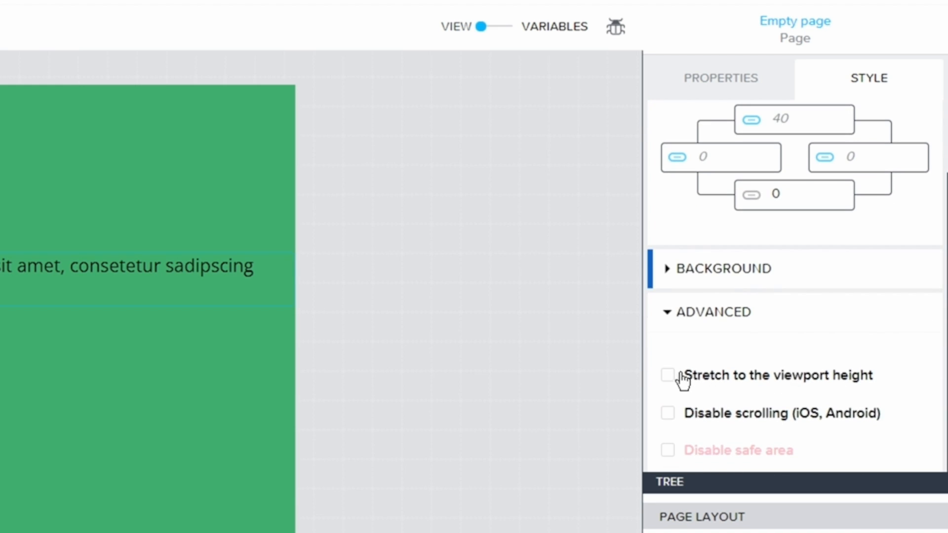
{"action": "left_click", "coordinate": [667, 377]}
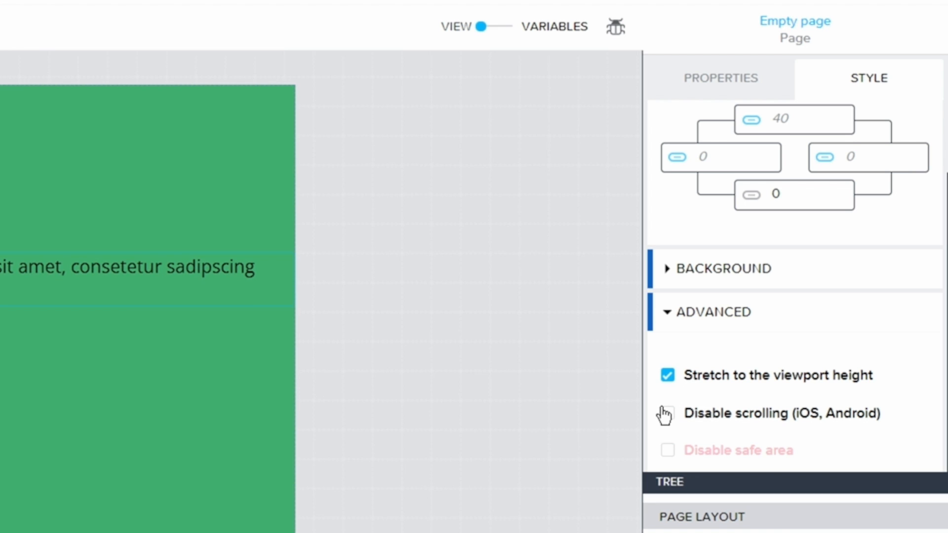
{"action": "left_click", "coordinate": [665, 414]}
{"action": "left_click", "coordinate": [667, 451]}
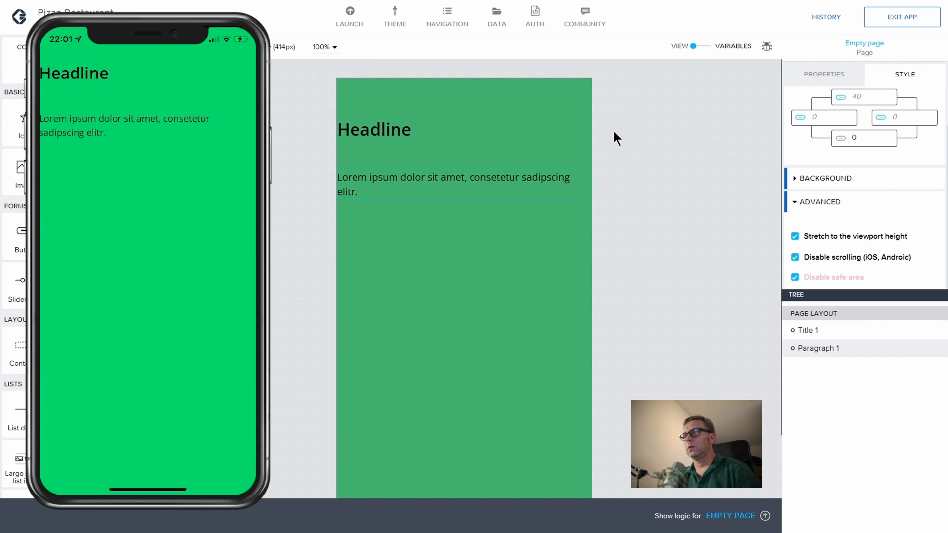
{"action": "mouse_move", "coordinate": [362, 55]}
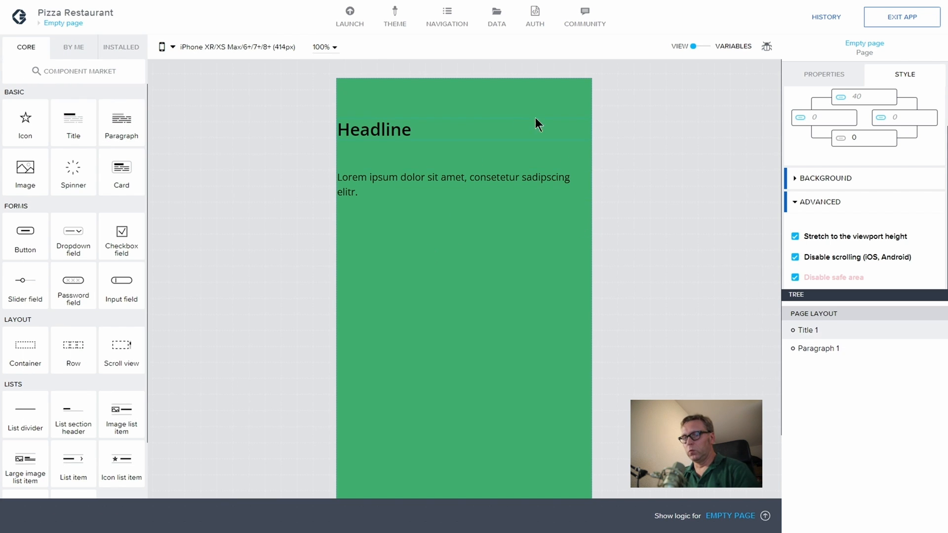
Step: Delete the Headline title and the placeholder paragraph from the page
{"action": "left_click", "coordinate": [382, 125]}
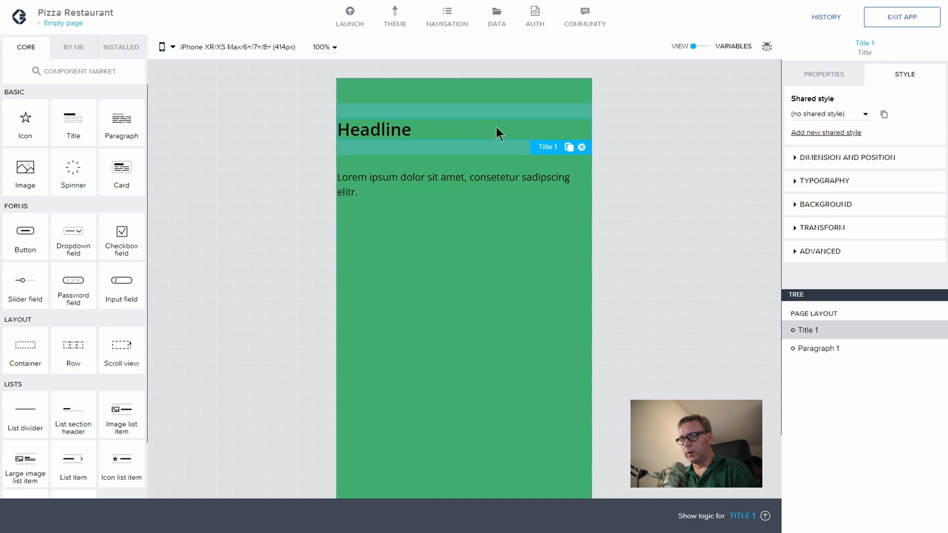
{"action": "left_click", "coordinate": [581, 148]}
{"action": "left_click", "coordinate": [565, 148]}
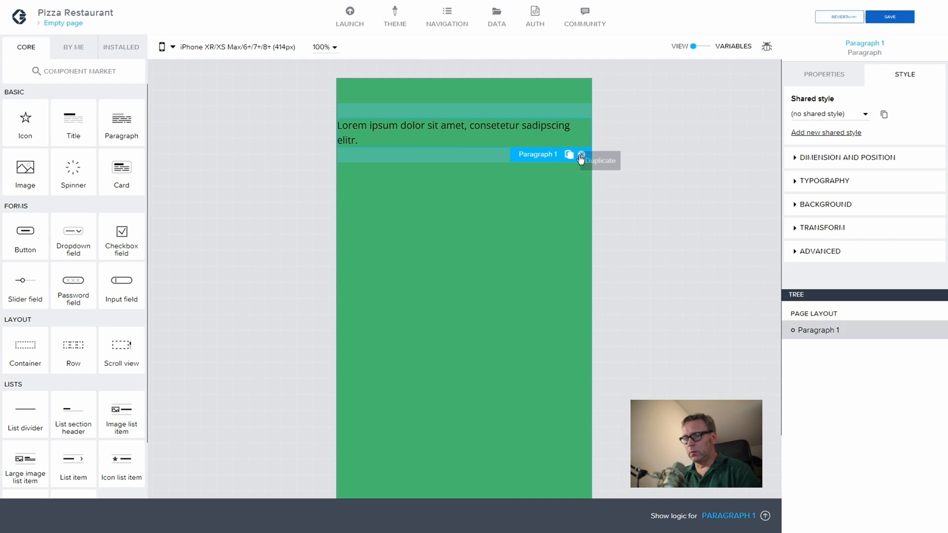
{"action": "left_click", "coordinate": [581, 154]}
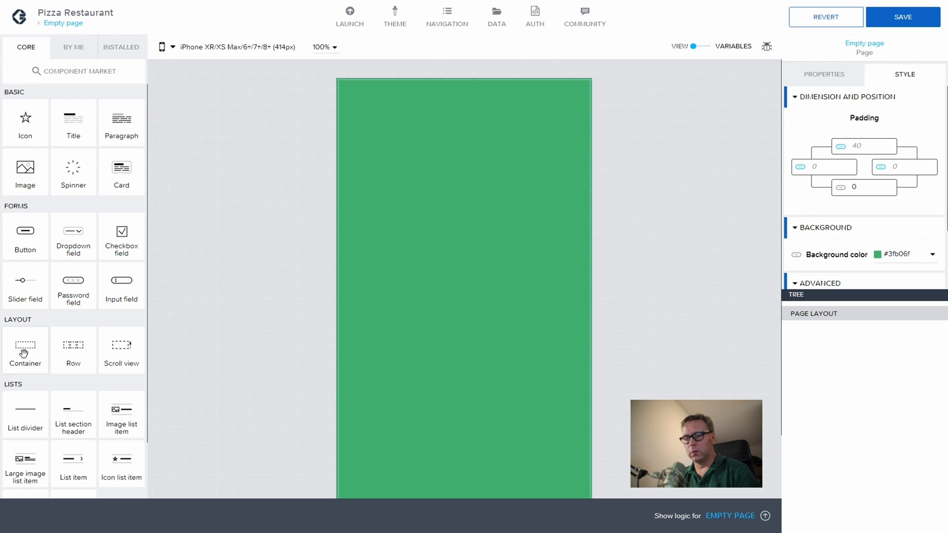
Step: Add a container named Navigation, plus a second container below it
{"action": "left_click_drag", "start_coordinate": [23, 348], "coordinate": [816, 331]}
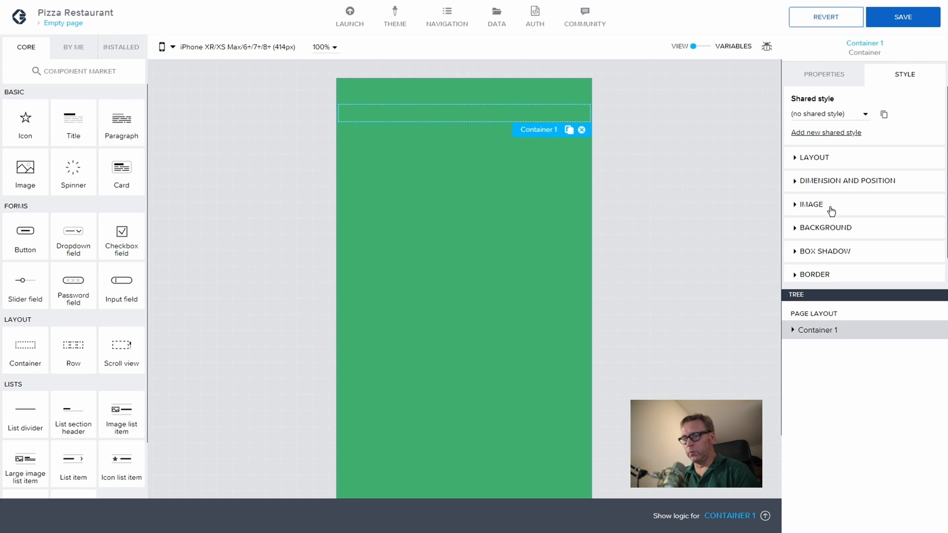
{"action": "left_click", "coordinate": [810, 75]}
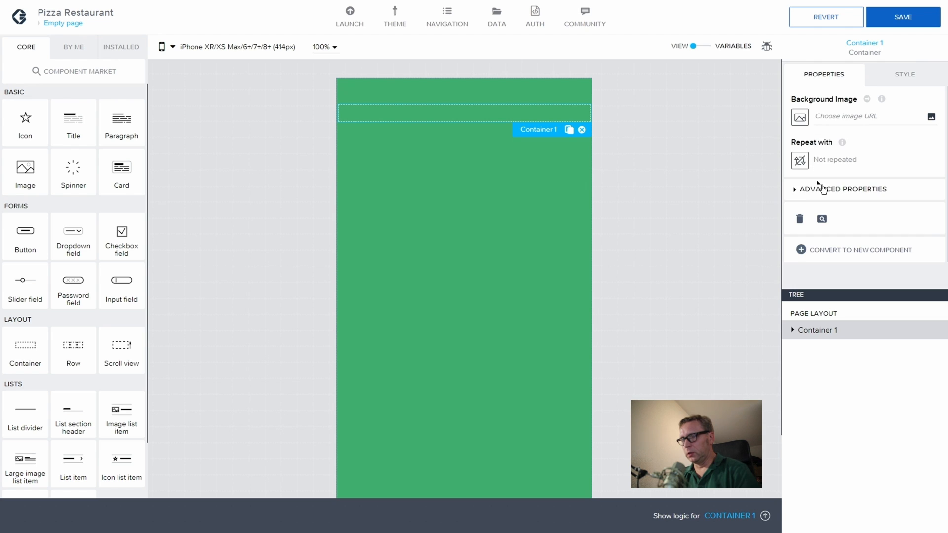
{"action": "left_click", "coordinate": [794, 191]}
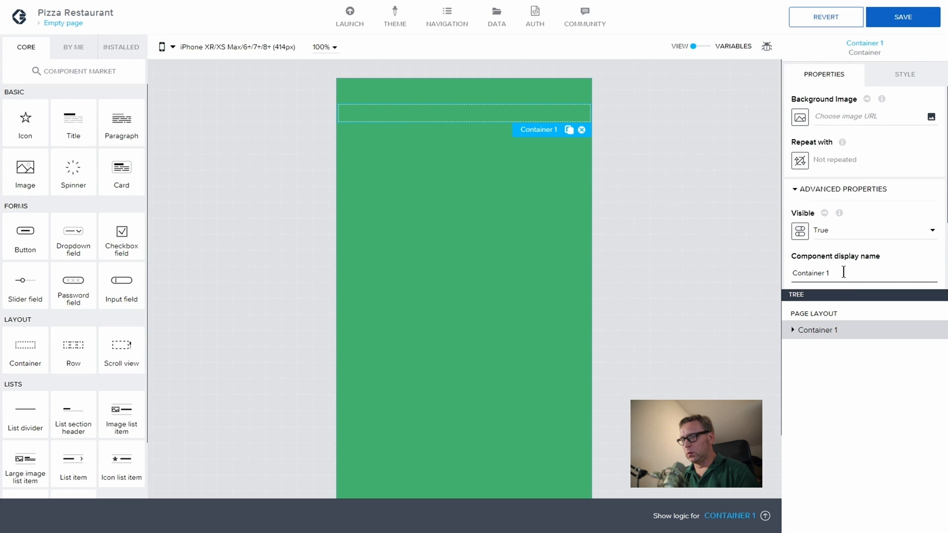
{"action": "left_click_drag", "start_coordinate": [842, 271], "coordinate": [795, 275]}
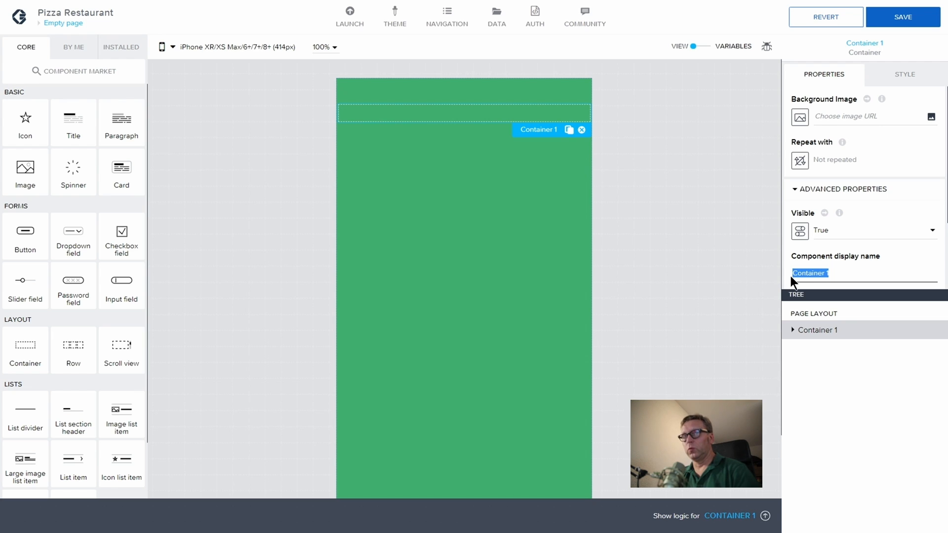
{"action": "type", "text": "Na"}
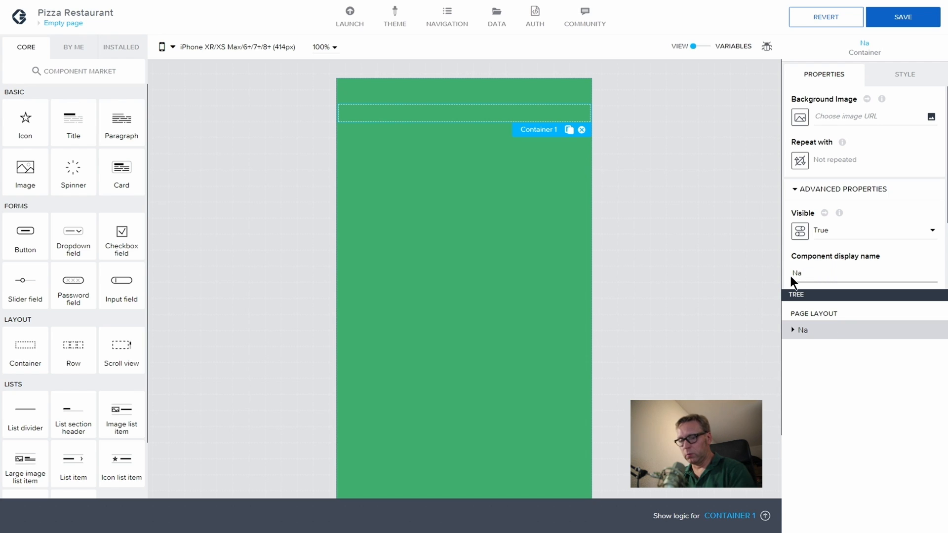
{"action": "type", "text": "vigation"}
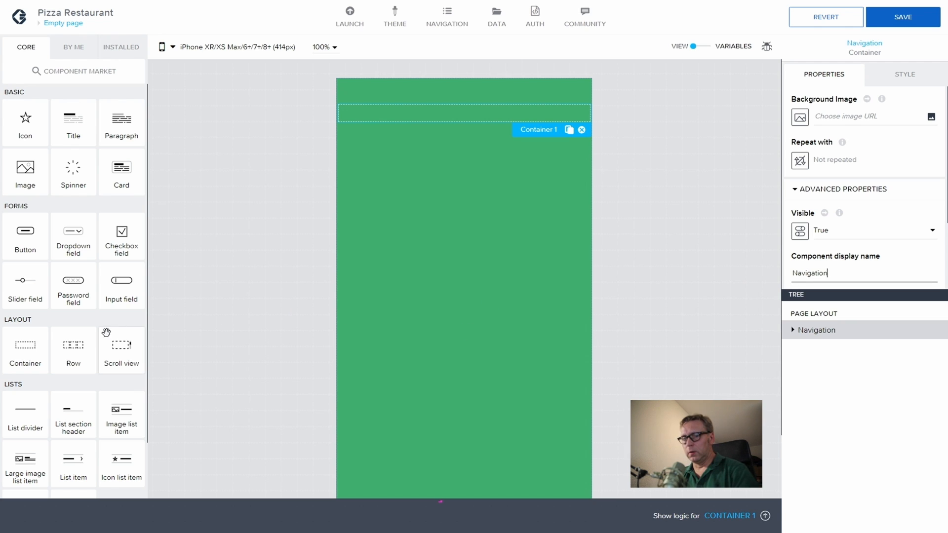
{"action": "left_click_drag", "start_coordinate": [14, 348], "coordinate": [839, 341]}
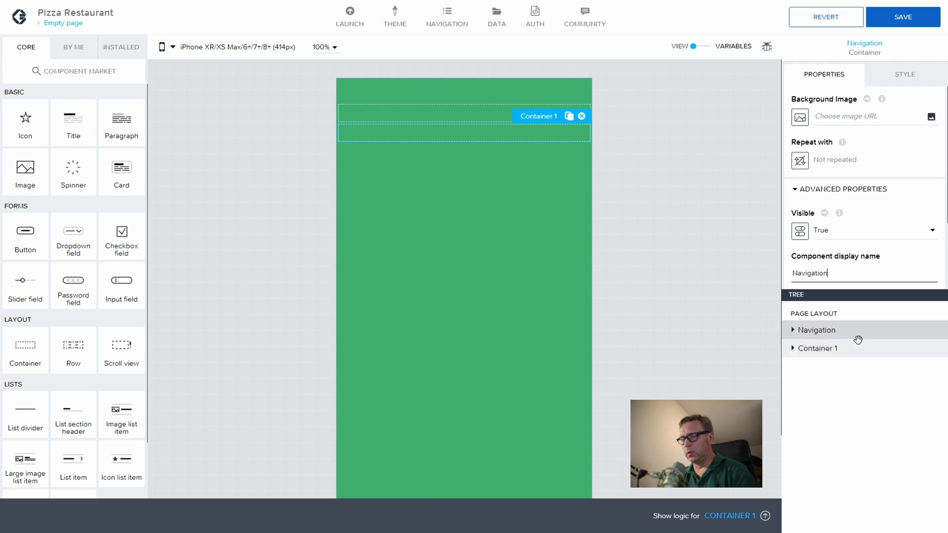
Step: Rename the second container to Logo
{"action": "left_click", "coordinate": [796, 190]}
{"action": "left_click_drag", "start_coordinate": [832, 273], "coordinate": [743, 274]}
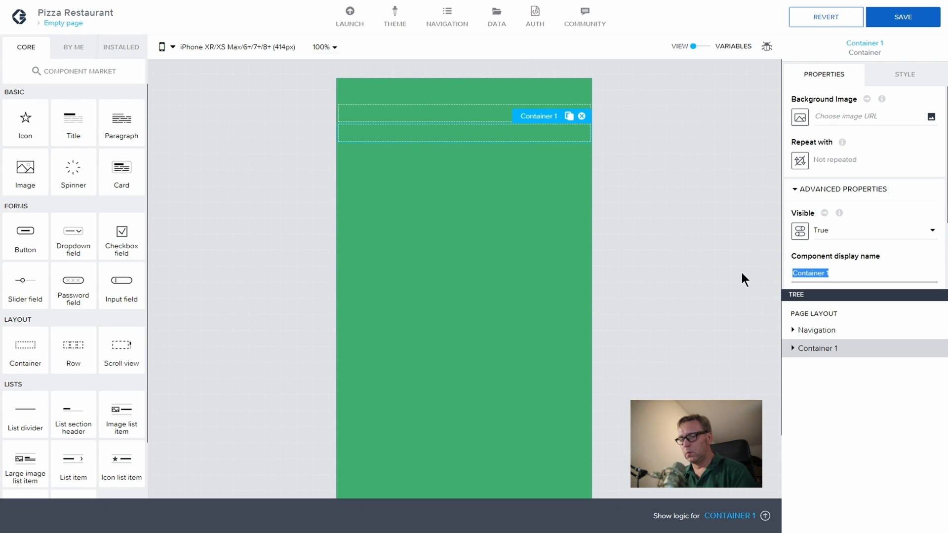
{"action": "type", "text": "Logo"}
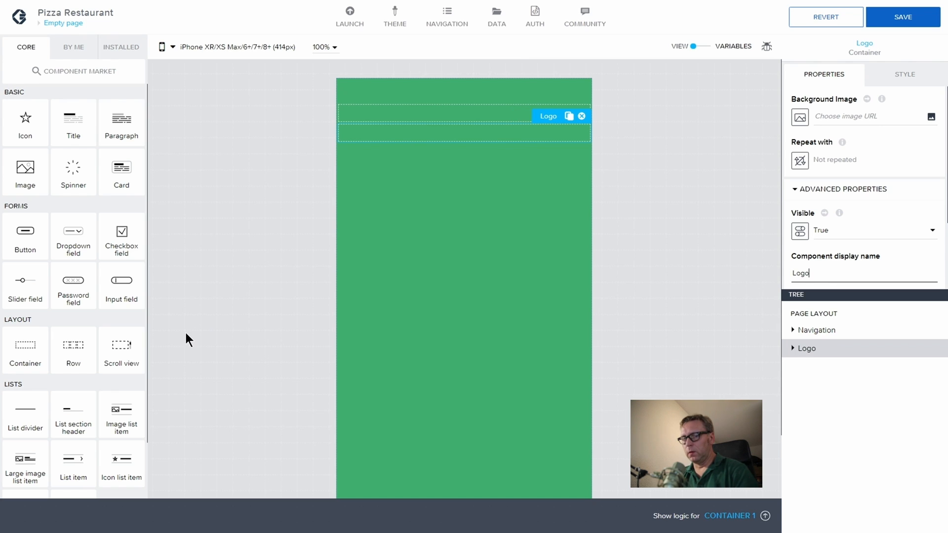
Step: Add a third container named Content and save the app
{"action": "left_click_drag", "start_coordinate": [32, 348], "coordinate": [858, 366]}
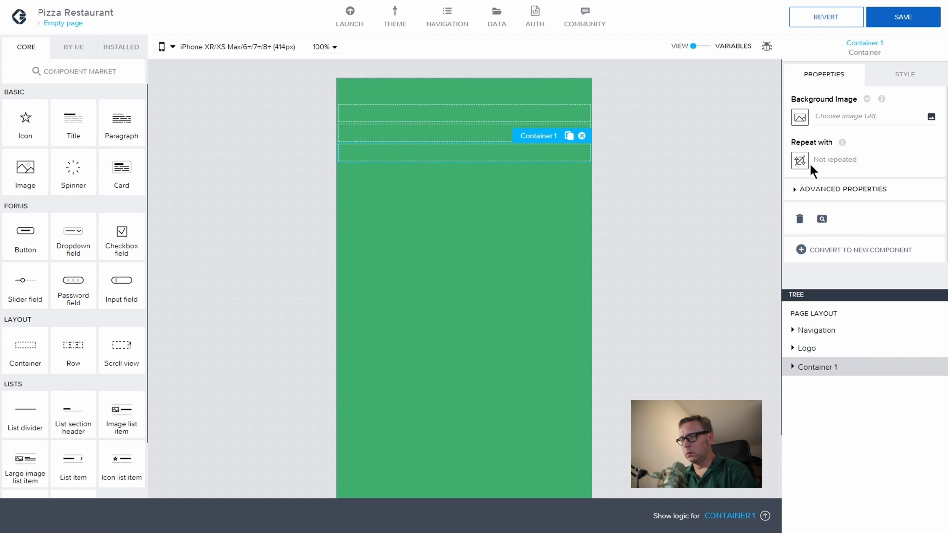
{"action": "left_click", "coordinate": [822, 190]}
{"action": "left_click_drag", "start_coordinate": [831, 273], "coordinate": [793, 273]}
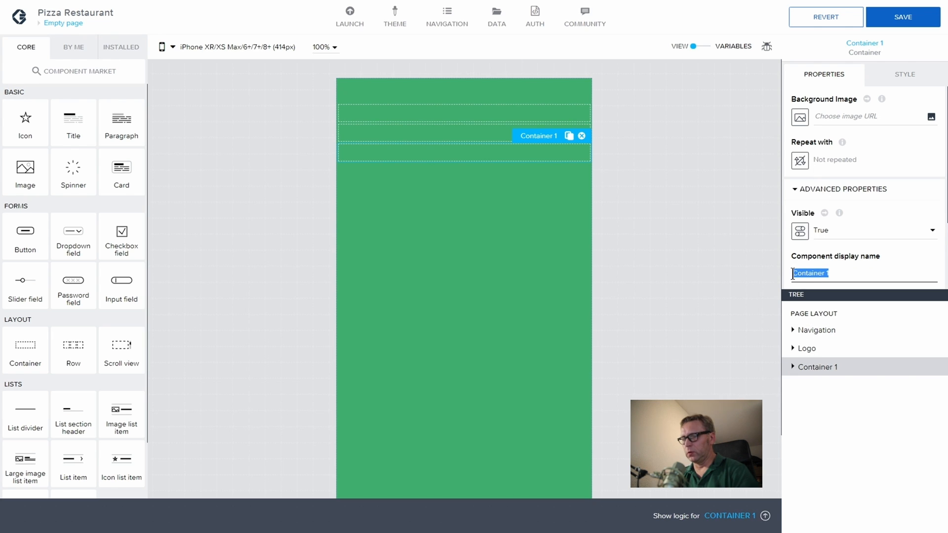
{"action": "type", "text": "Content"}
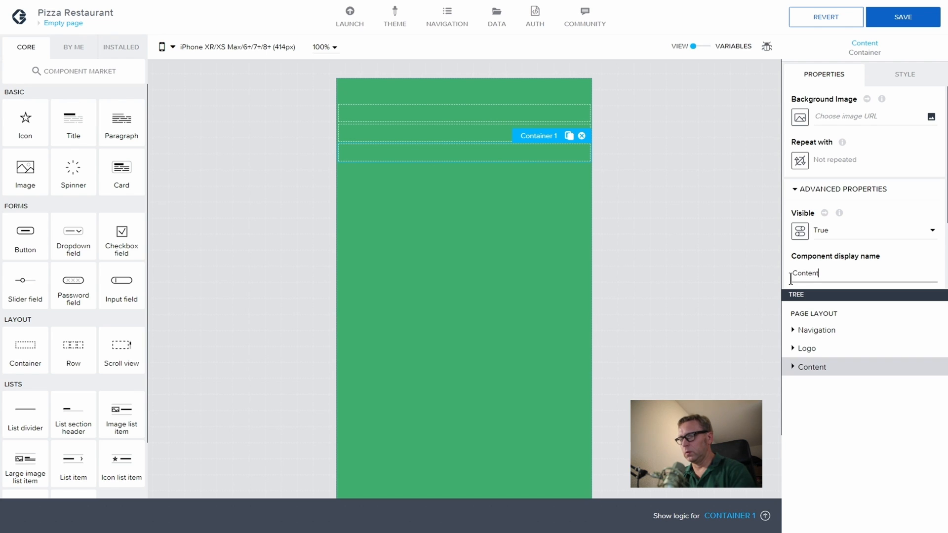
{"action": "left_click", "coordinate": [893, 19]}
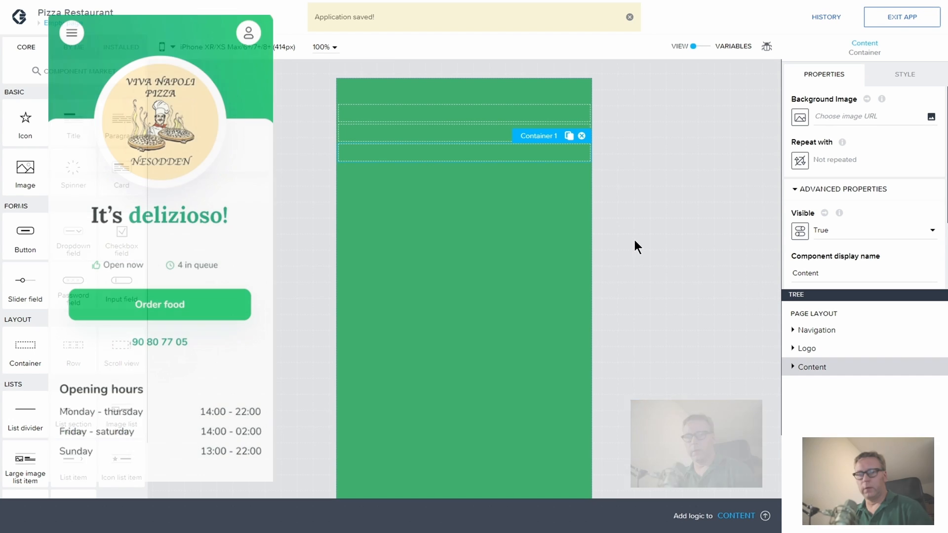
{"action": "mouse_move", "coordinate": [389, 61]}
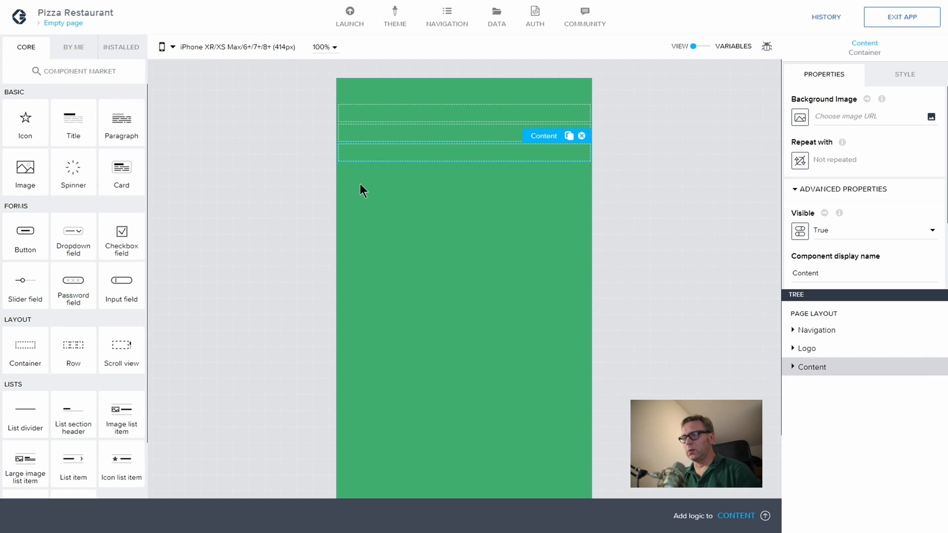
{"action": "left_click", "coordinate": [822, 334]}
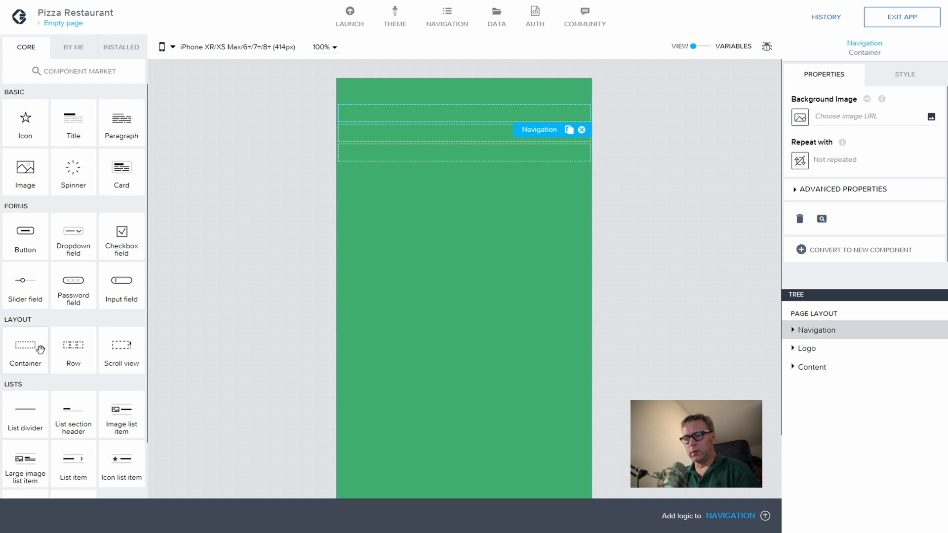
Step: Nest a new container inside Navigation and name it Menu
{"action": "left_click_drag", "start_coordinate": [38, 347], "coordinate": [840, 341]}
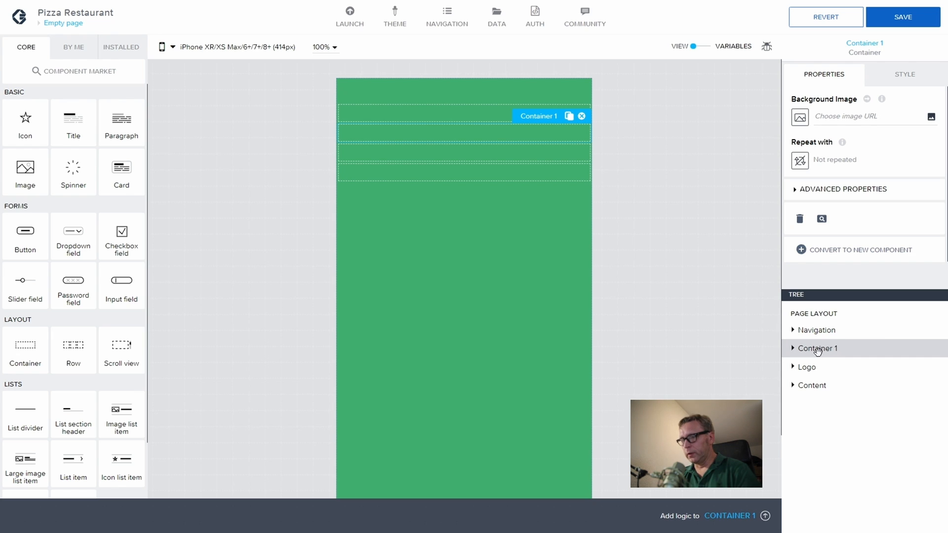
{"action": "left_click_drag", "start_coordinate": [821, 349], "coordinate": [824, 335]}
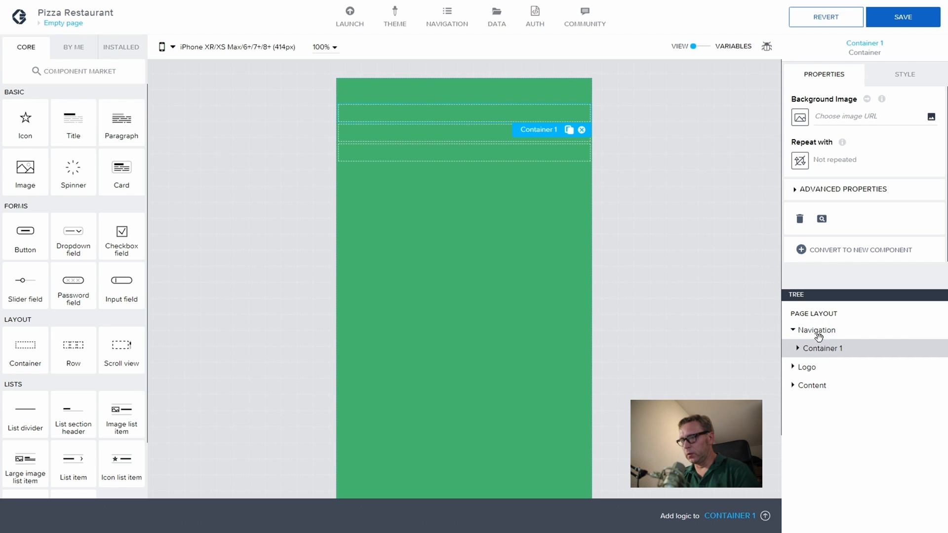
{"action": "left_click", "coordinate": [795, 195]}
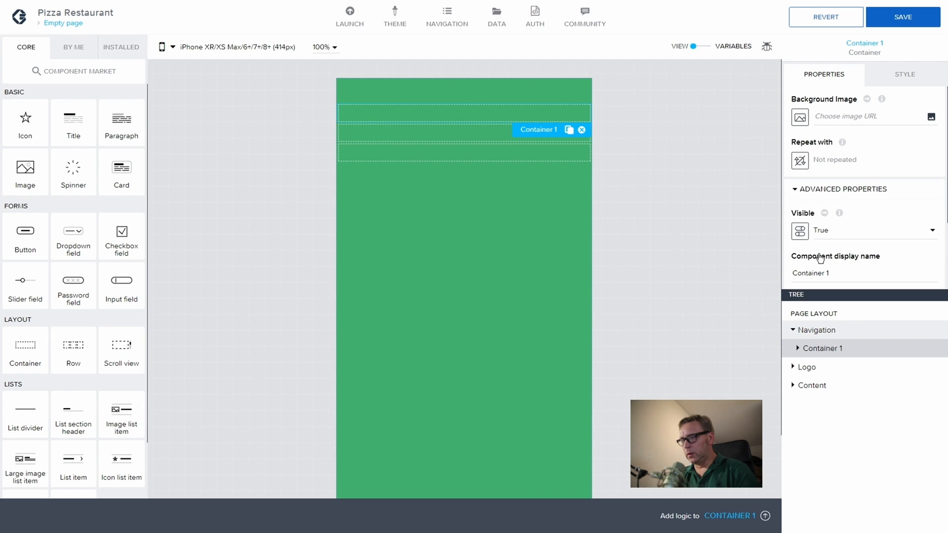
{"action": "left_click_drag", "start_coordinate": [830, 273], "coordinate": [769, 249]}
{"action": "type", "text": "Menu"}
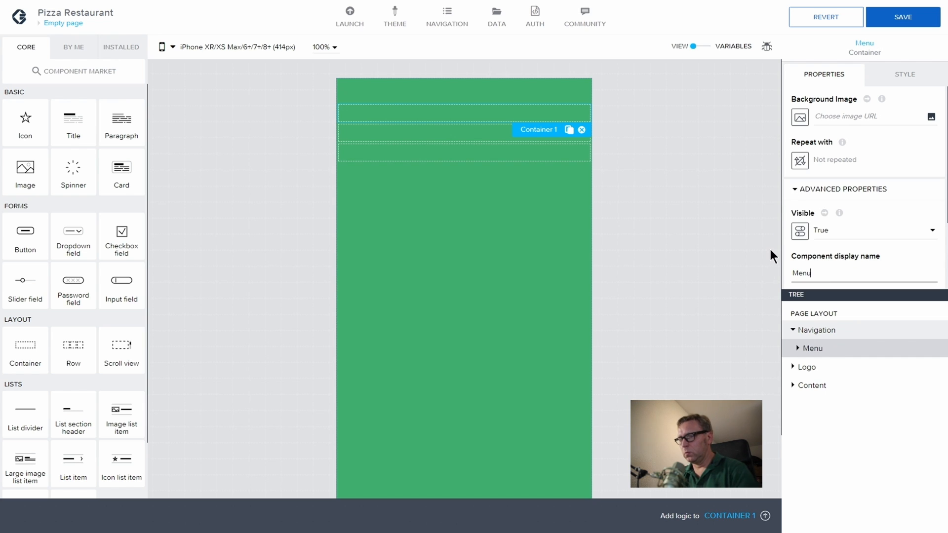
Step: Add another container in Navigation and name it Profile
{"action": "left_click", "coordinate": [833, 328]}
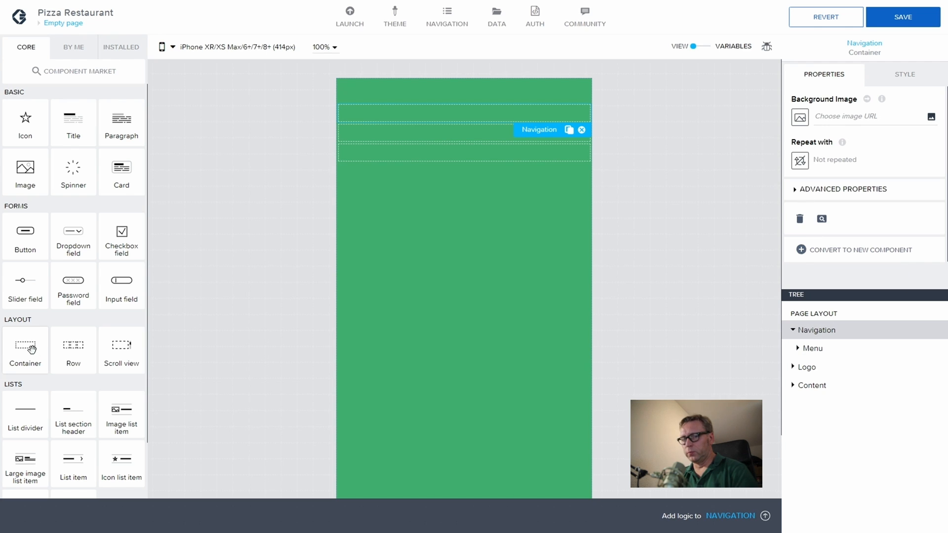
{"action": "left_click_drag", "start_coordinate": [31, 350], "coordinate": [815, 341]}
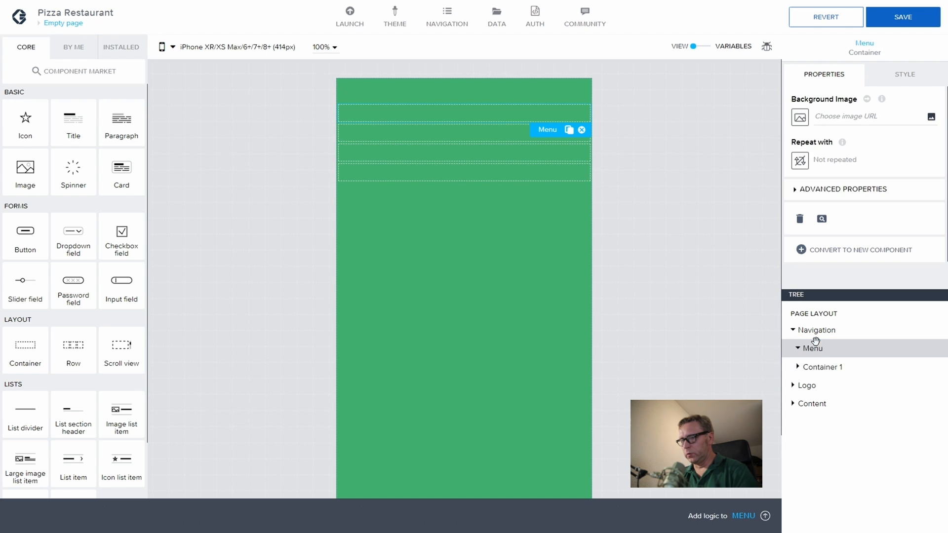
{"action": "left_click", "coordinate": [821, 366]}
{"action": "left_click", "coordinate": [799, 192]}
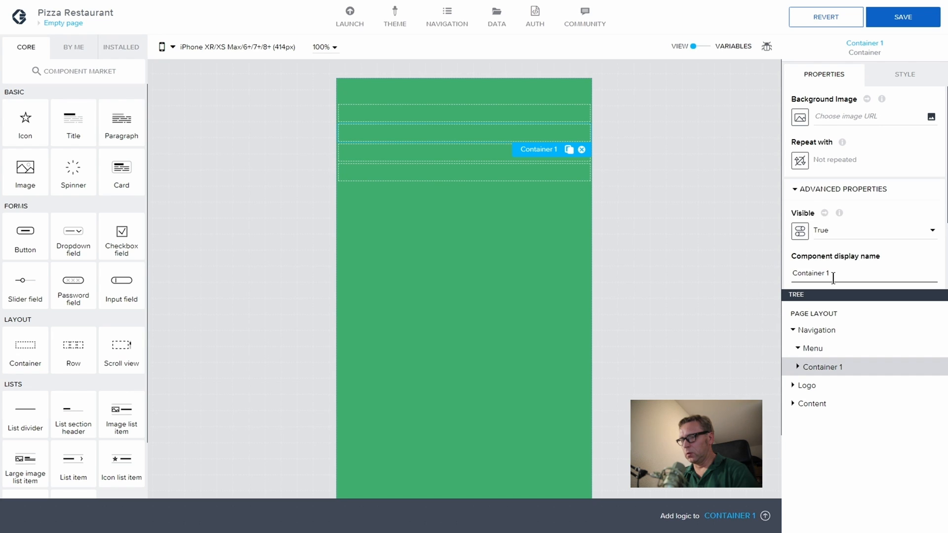
{"action": "left_click_drag", "start_coordinate": [833, 276], "coordinate": [767, 266]}
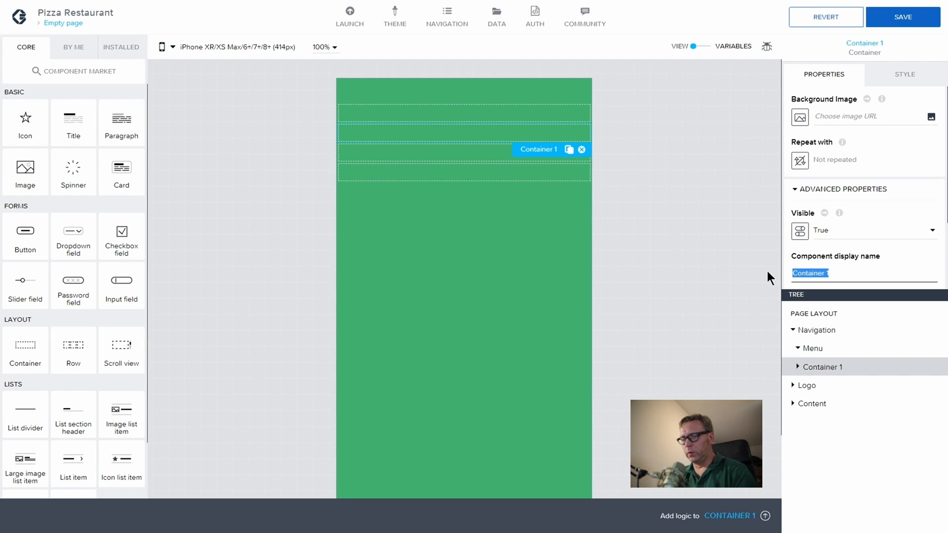
{"action": "type", "text": "Profile"}
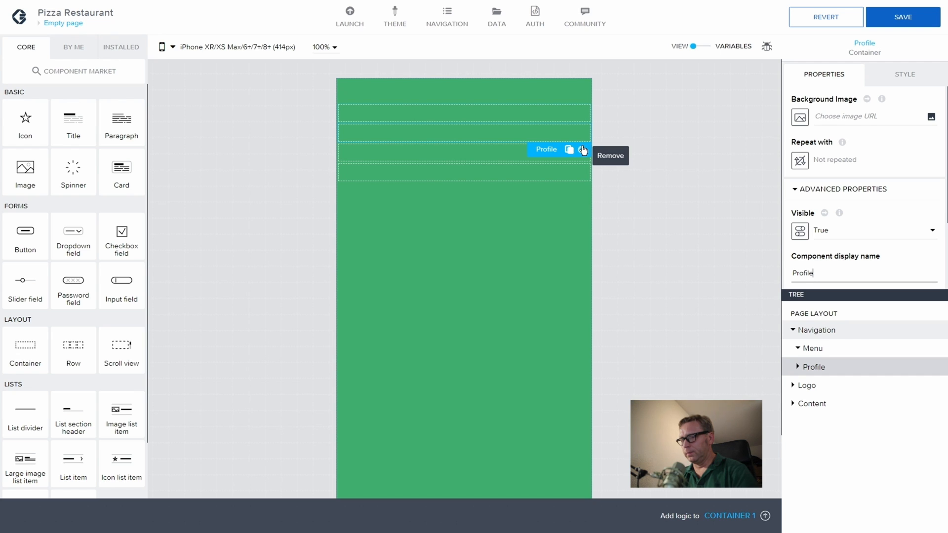
Step: Add a container named Menu Circle inside Menu and drop an icon into it
{"action": "left_click", "coordinate": [813, 348]}
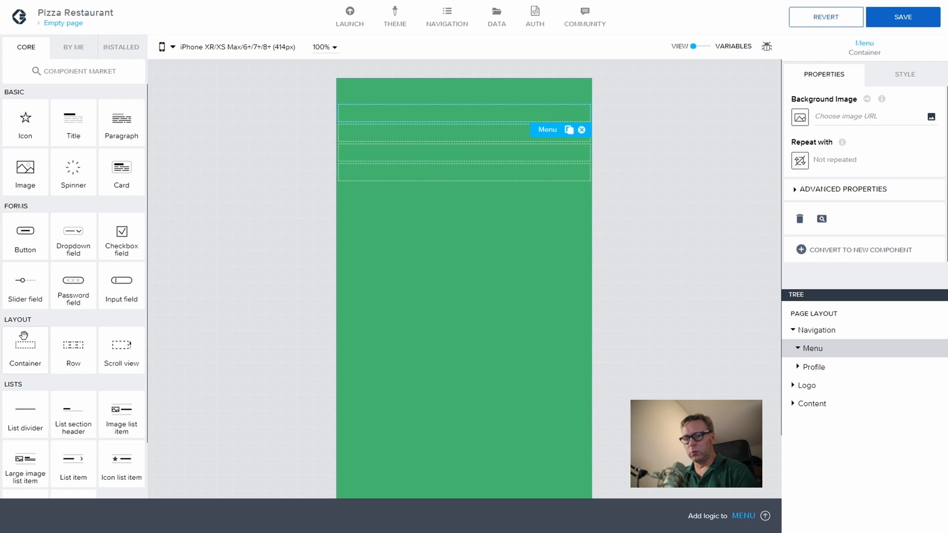
{"action": "left_click_drag", "start_coordinate": [24, 336], "coordinate": [840, 361]}
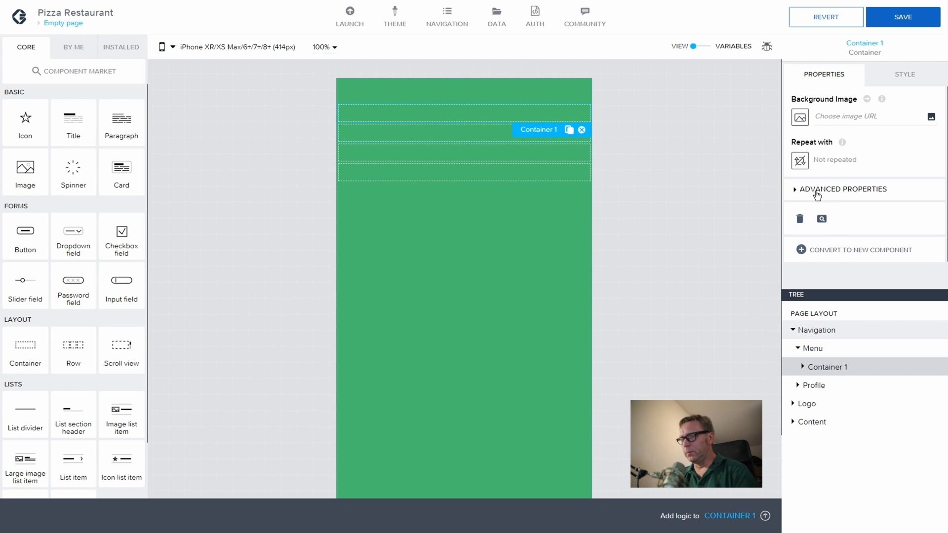
{"action": "left_click", "coordinate": [798, 192]}
{"action": "left_click_drag", "start_coordinate": [840, 271], "coordinate": [780, 273]}
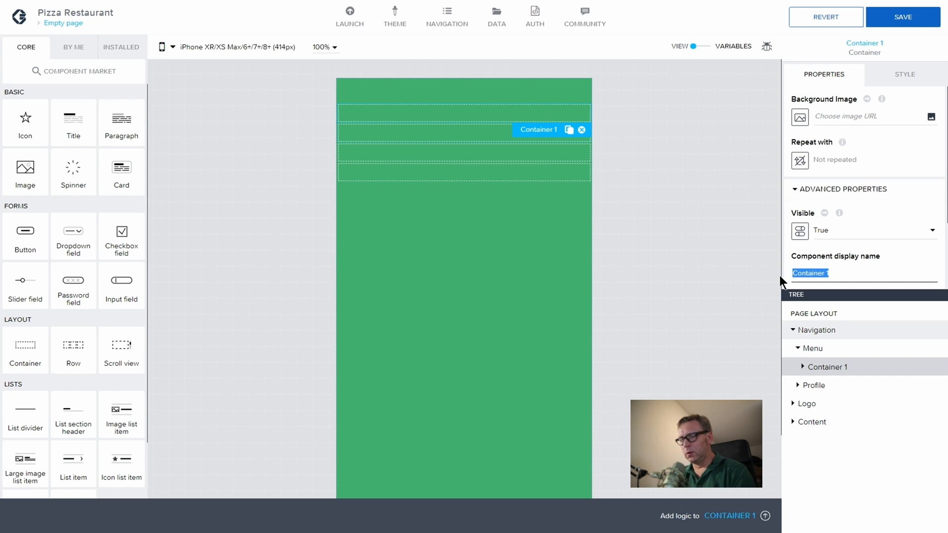
{"action": "type", "text": "Menu "}
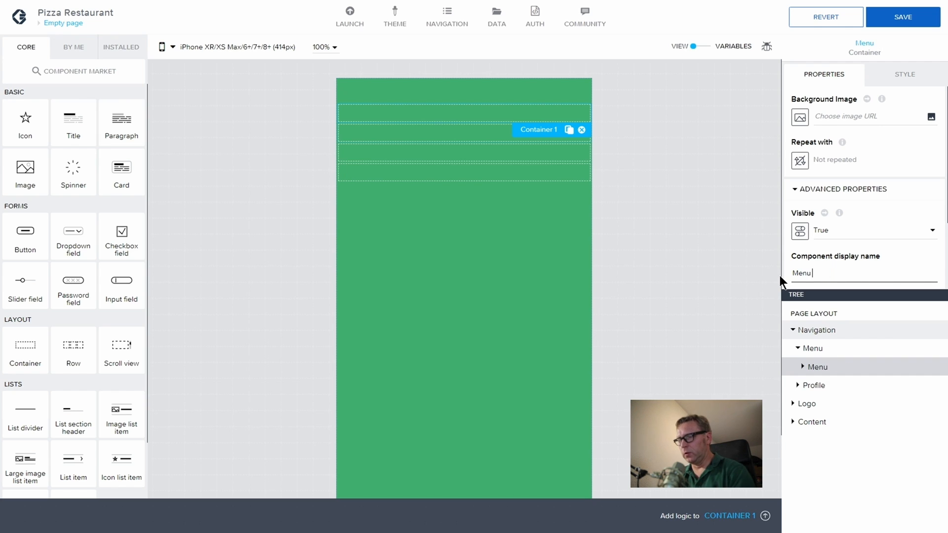
{"action": "type", "text": "Circle"}
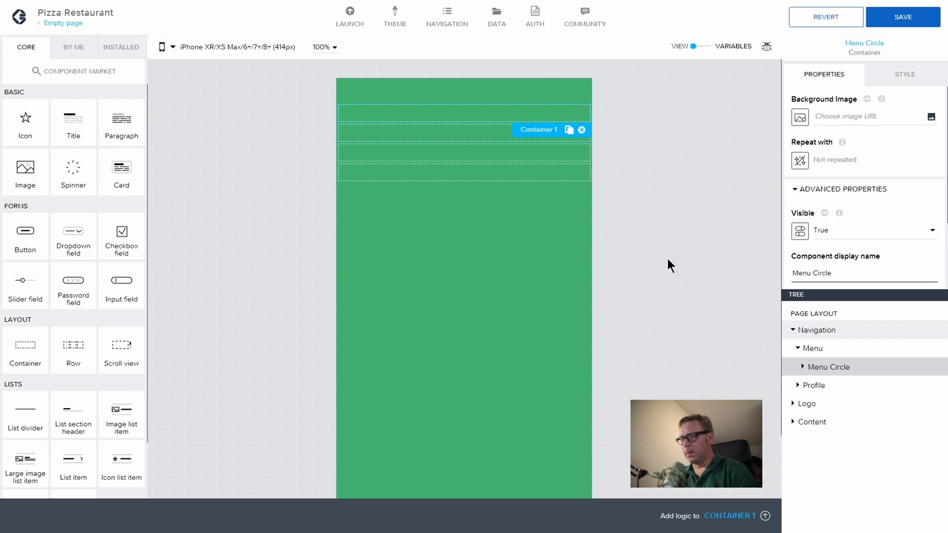
{"action": "left_click_drag", "start_coordinate": [24, 131], "coordinate": [846, 375]}
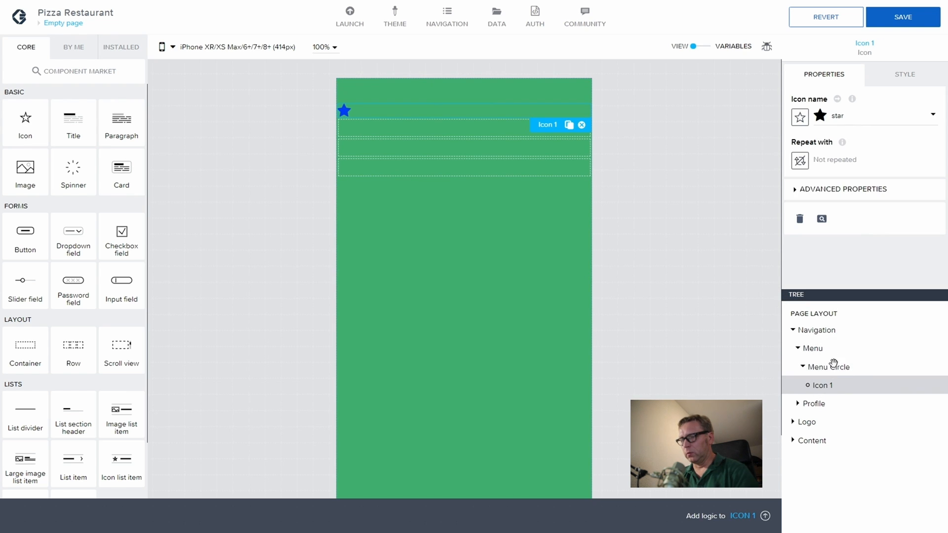
Step: Change the icon to 'bars' by searching the icon picker
{"action": "left_click", "coordinate": [821, 115]}
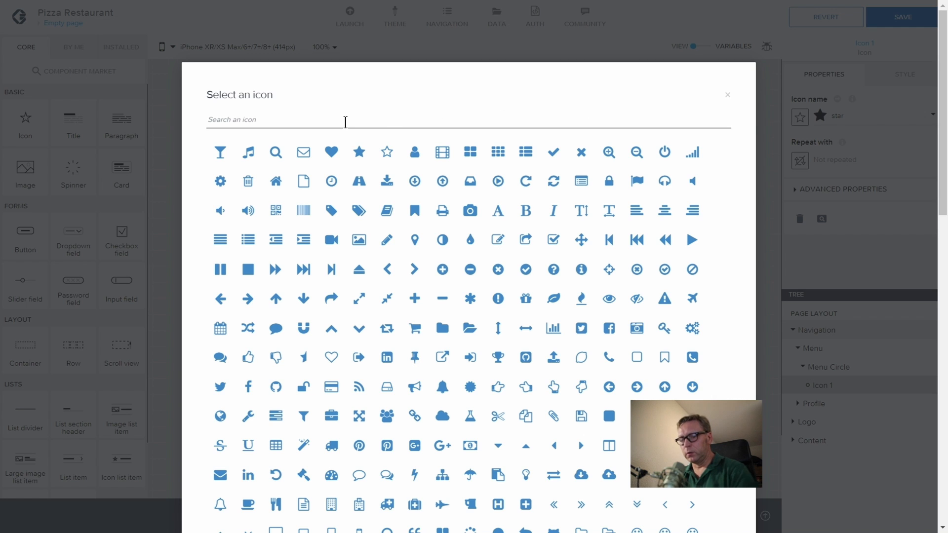
{"action": "left_click", "coordinate": [345, 122]}
{"action": "type", "text": "Bar"}
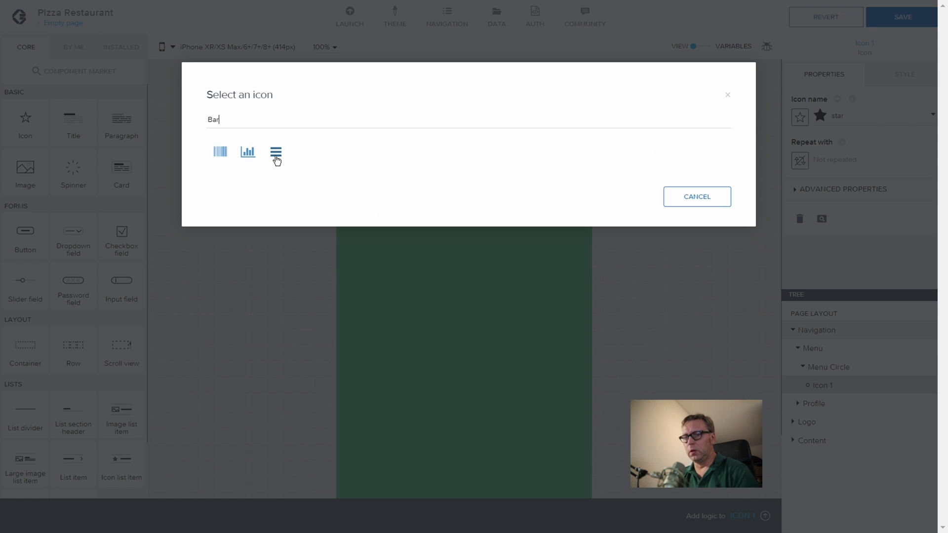
{"action": "left_click", "coordinate": [276, 154]}
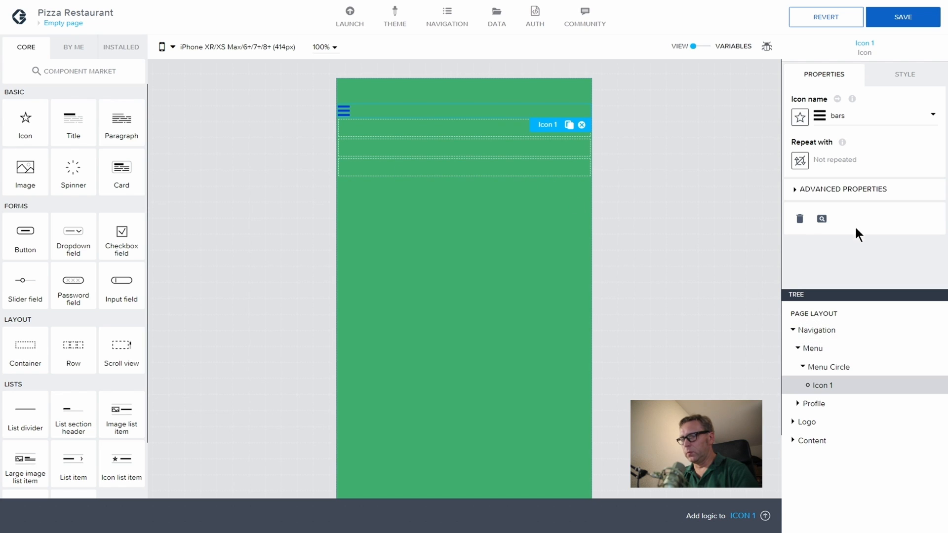
Step: Set the icon's typography colour to #000000 and save the app
{"action": "left_click", "coordinate": [900, 75]}
{"action": "left_click", "coordinate": [797, 186]}
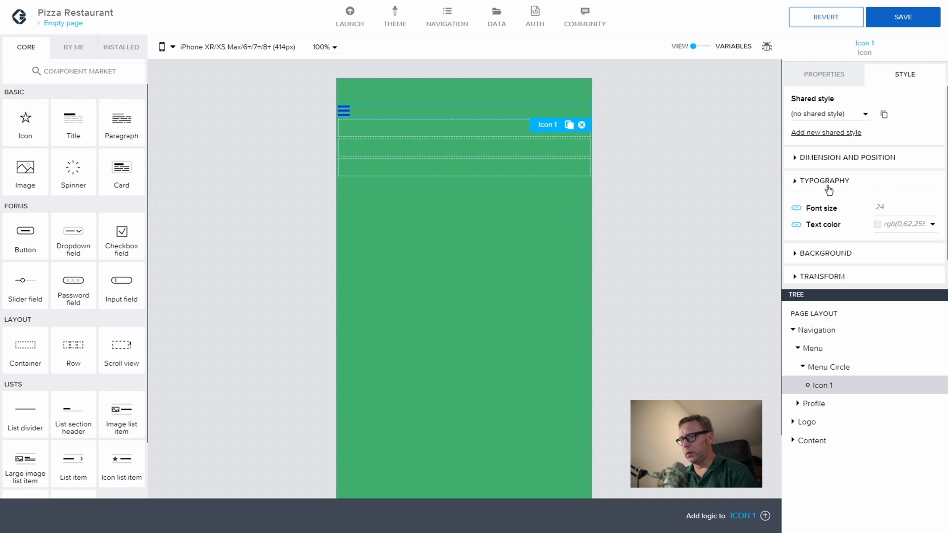
{"action": "left_click", "coordinate": [922, 224]}
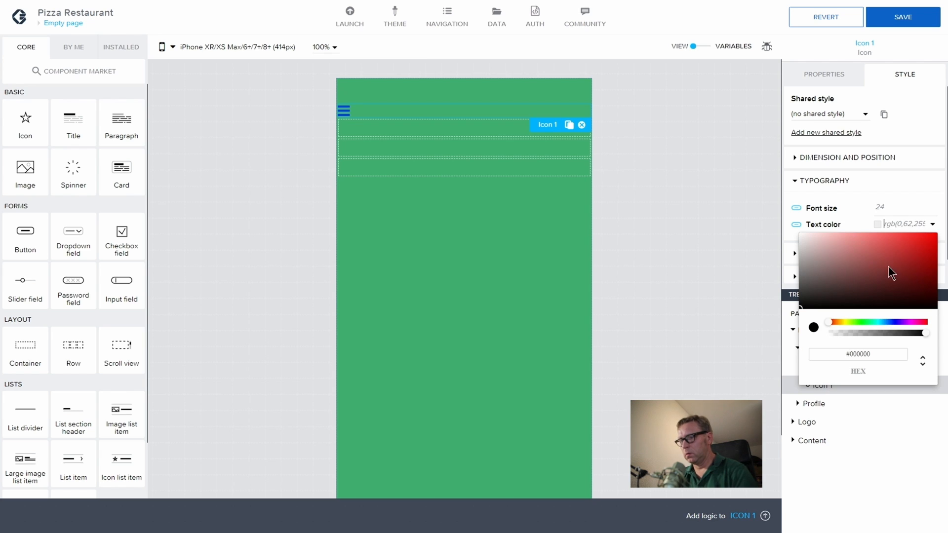
{"action": "left_click", "coordinate": [879, 355]}
{"action": "key", "text": "BackSpace"}
{"action": "key", "text": "BackSpace"}
{"action": "key", "text": "BackSpace"}
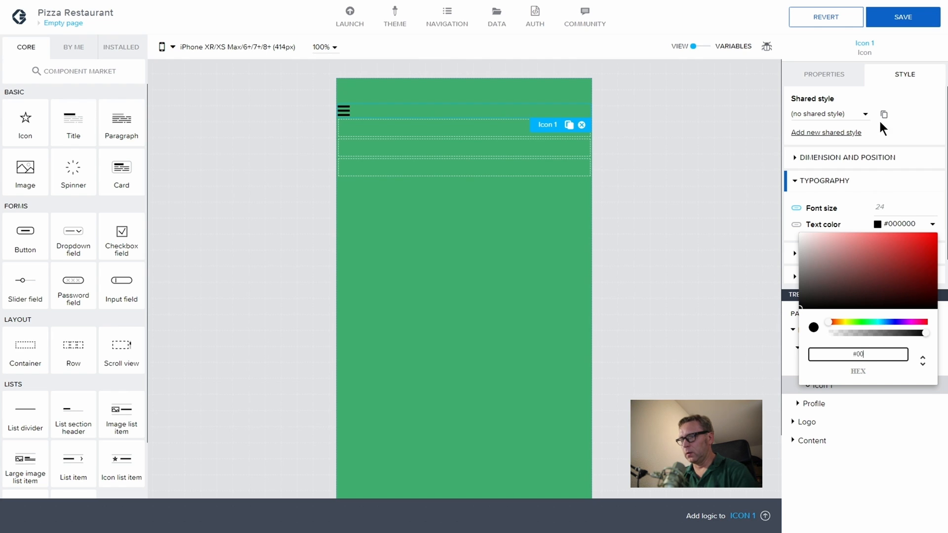
{"action": "left_click", "coordinate": [898, 18]}
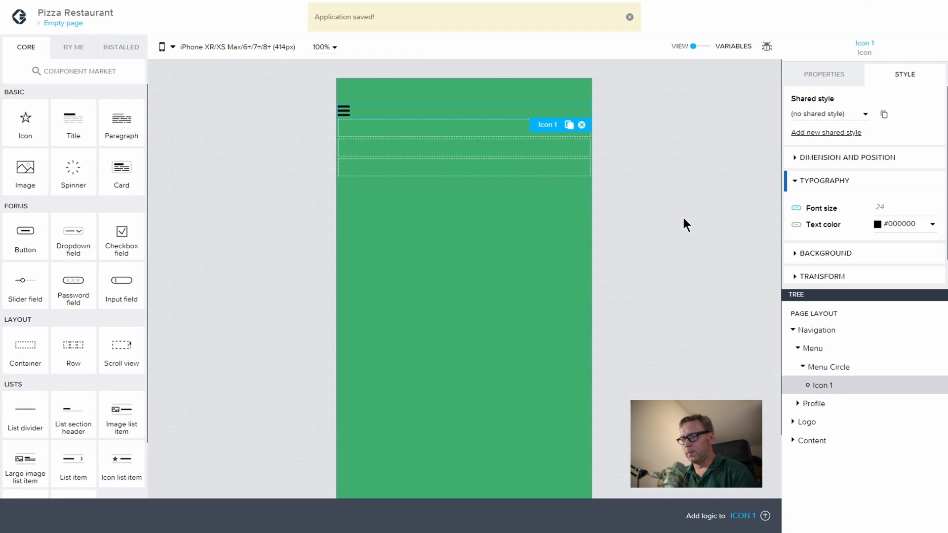
Step: Size the Menu Circle container to 40 by 40
{"action": "left_click", "coordinate": [834, 368]}
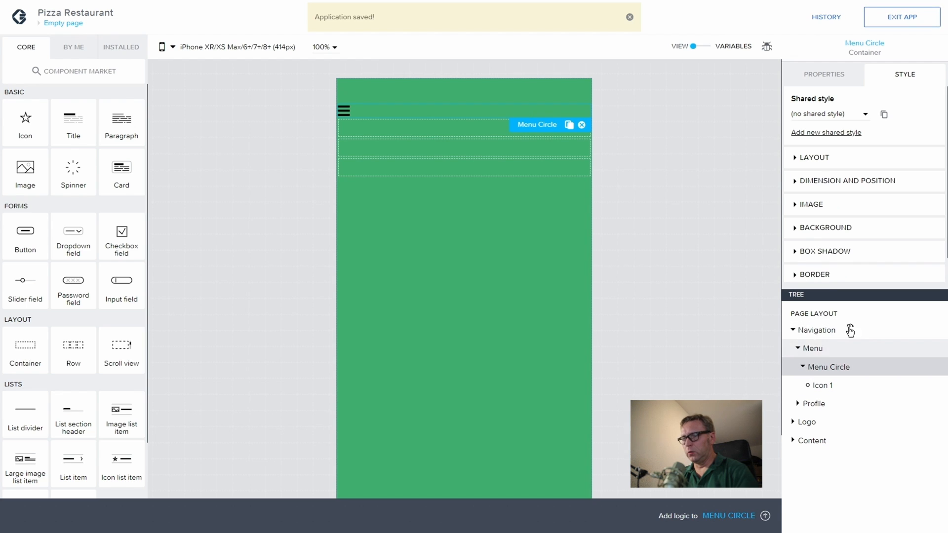
{"action": "left_click", "coordinate": [788, 186]}
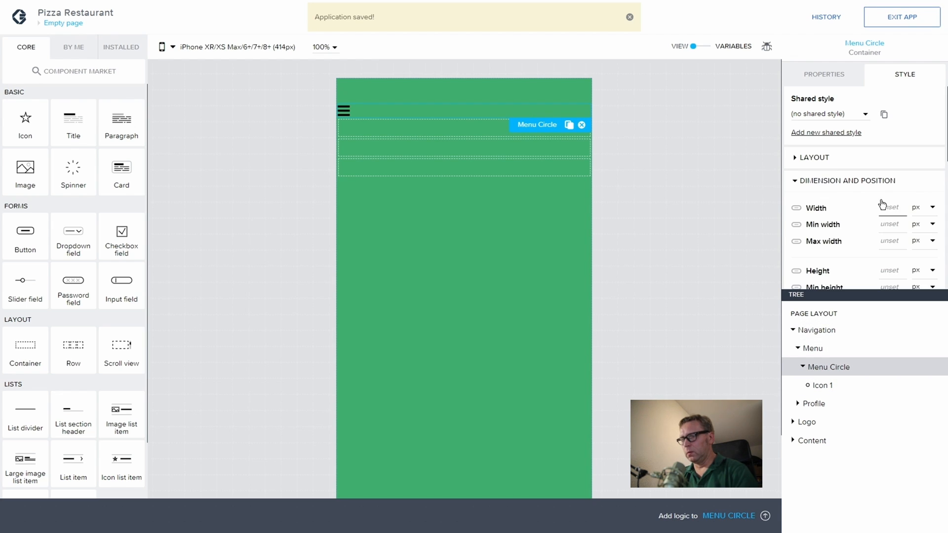
{"action": "type", "text": "40"}
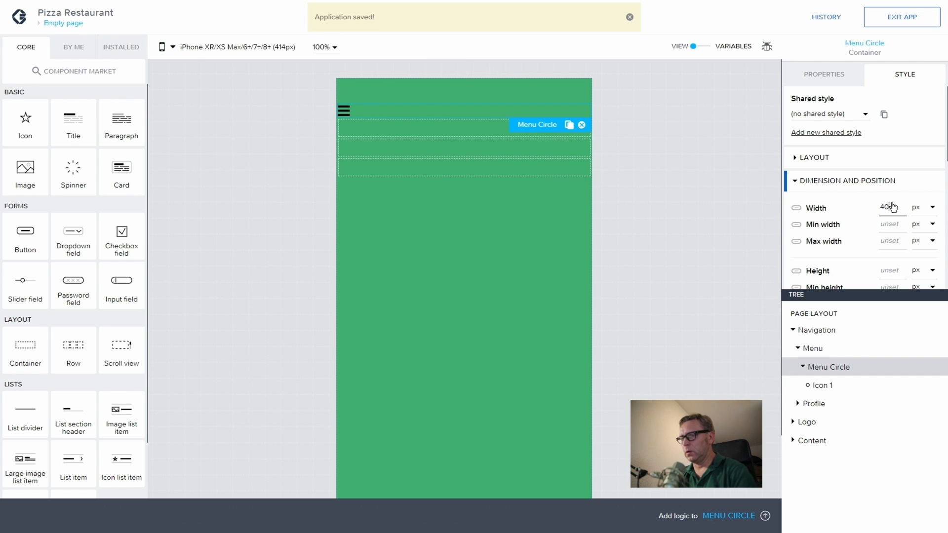
{"action": "left_click", "coordinate": [895, 272]}
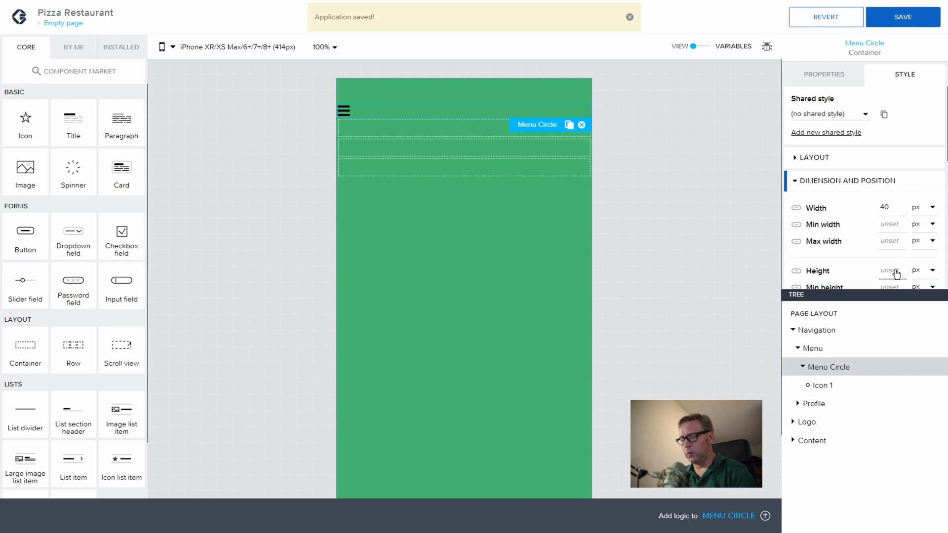
{"action": "type", "text": "40"}
Step: Give Menu Circle a white #FFF background colour
{"action": "scroll", "coordinate": [872, 248], "scroll_direction": "down", "scroll_amount": 2}
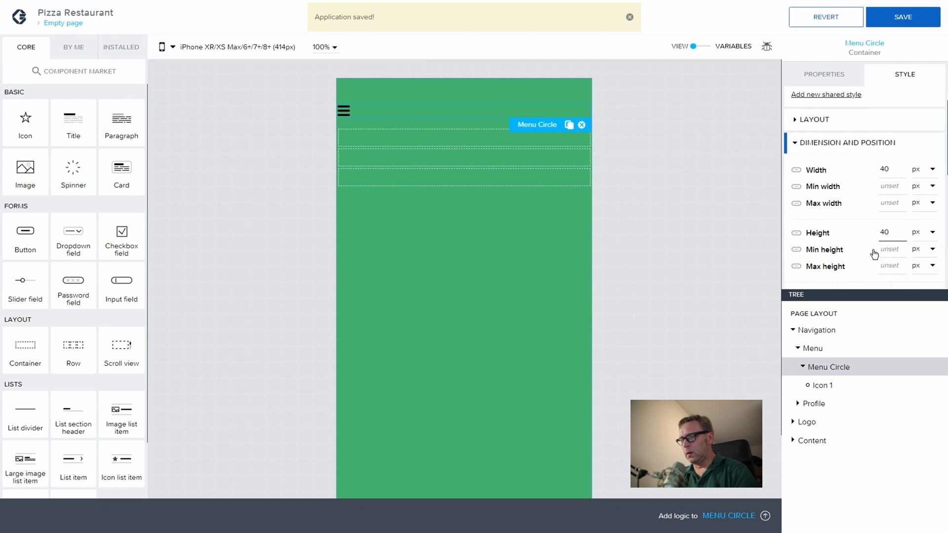
{"action": "scroll", "coordinate": [874, 245], "scroll_direction": "down", "scroll_amount": 6}
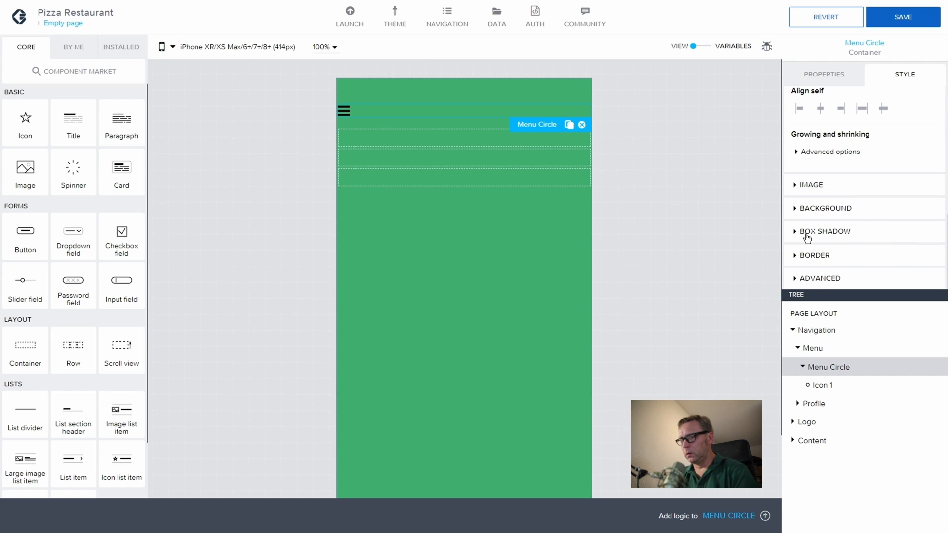
{"action": "left_click", "coordinate": [809, 208]}
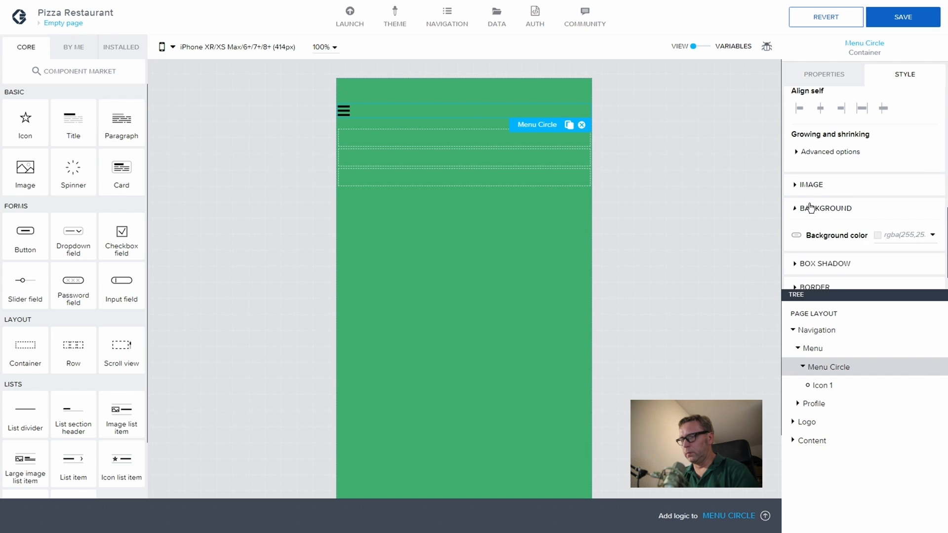
{"action": "left_click", "coordinate": [915, 233]}
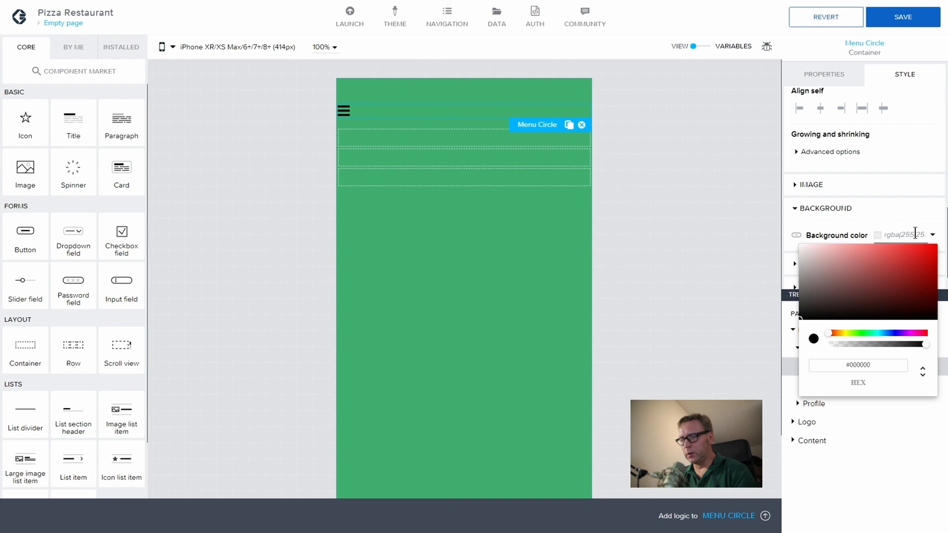
{"action": "key", "text": "Tab"}
{"action": "left_click", "coordinate": [877, 362]}
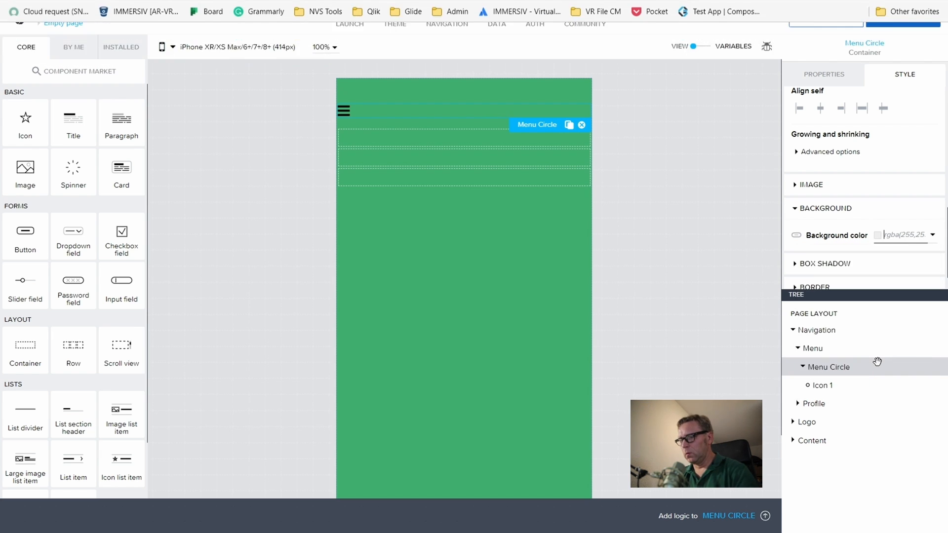
{"action": "left_click", "coordinate": [893, 234]}
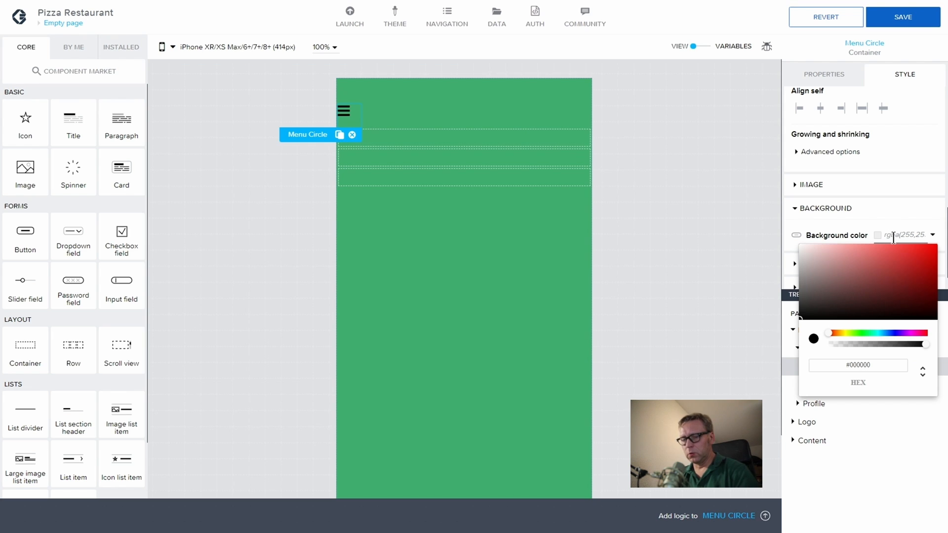
{"action": "type", "text": "#"}
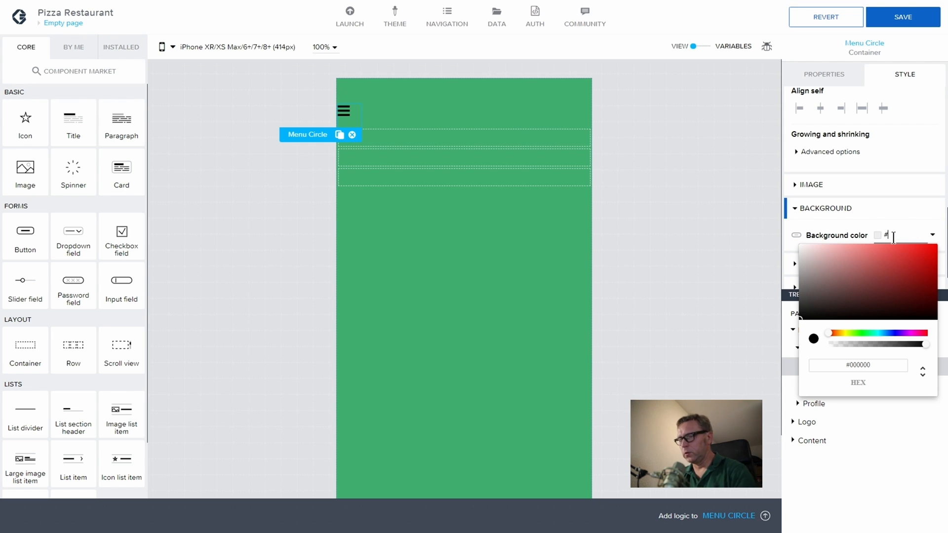
{"action": "type", "text": "FFF"}
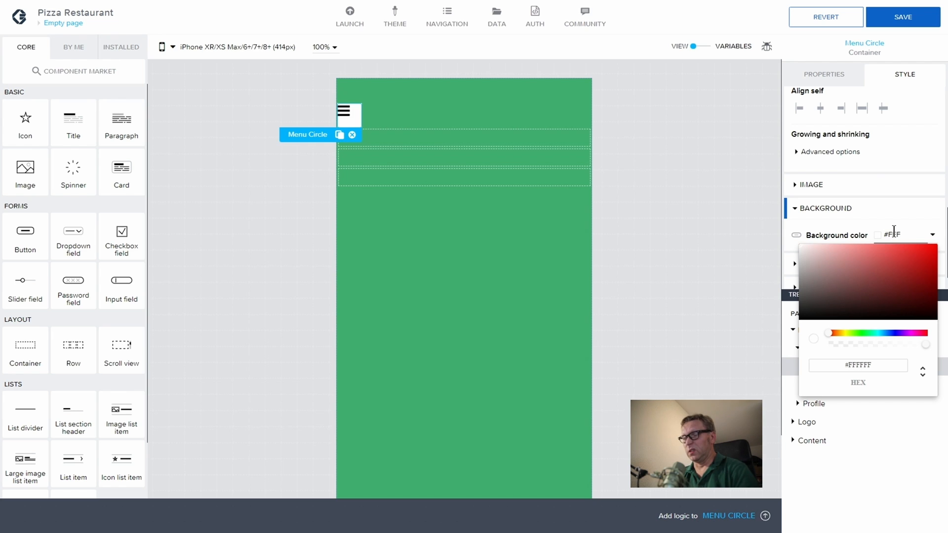
{"action": "left_click", "coordinate": [914, 153]}
{"action": "scroll", "coordinate": [917, 161], "scroll_direction": "up", "scroll_amount": 3}
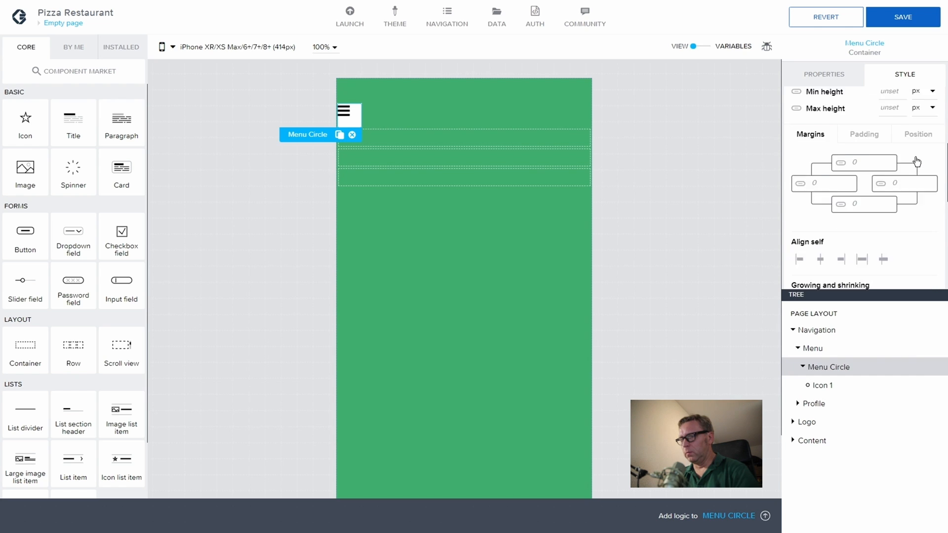
{"action": "scroll", "coordinate": [917, 161], "scroll_direction": "up", "scroll_amount": 5}
Step: Centre the bars icon by setting Menu Circle's Align and Justify to middle
{"action": "left_click", "coordinate": [800, 158]}
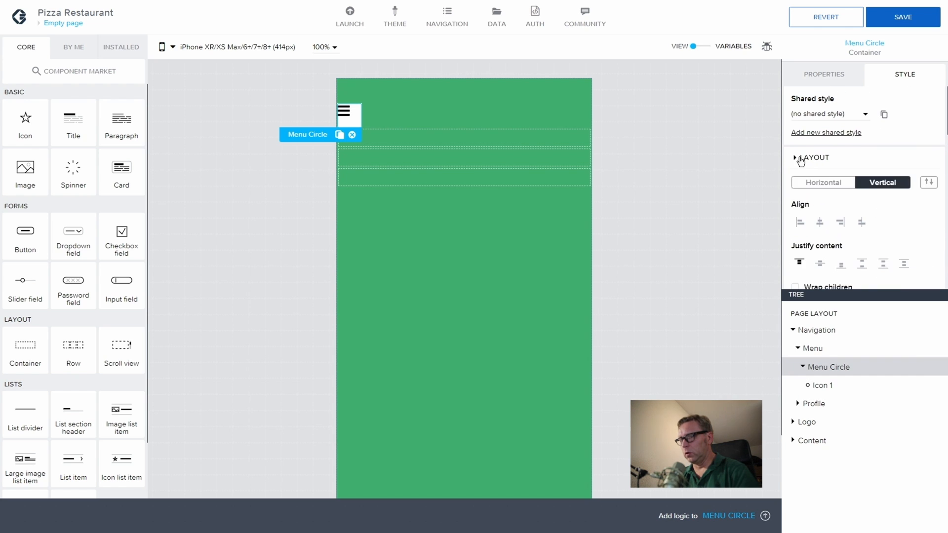
{"action": "left_click", "coordinate": [820, 223]}
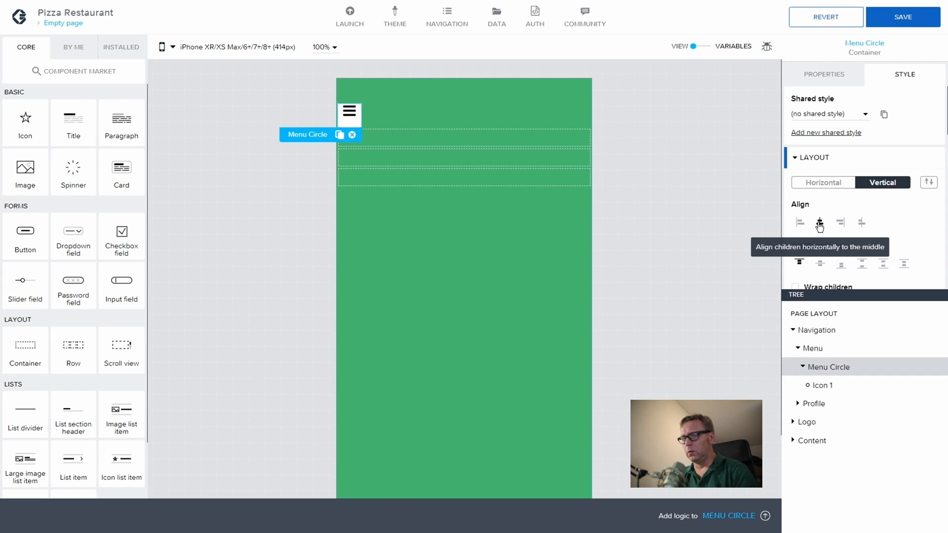
{"action": "left_click", "coordinate": [820, 265]}
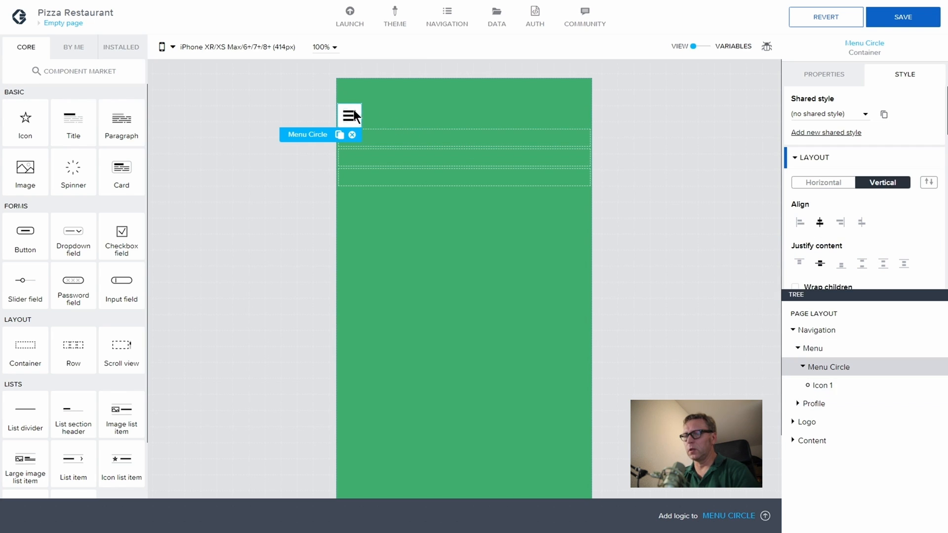
{"action": "scroll", "coordinate": [897, 208], "scroll_direction": "down", "scroll_amount": 8}
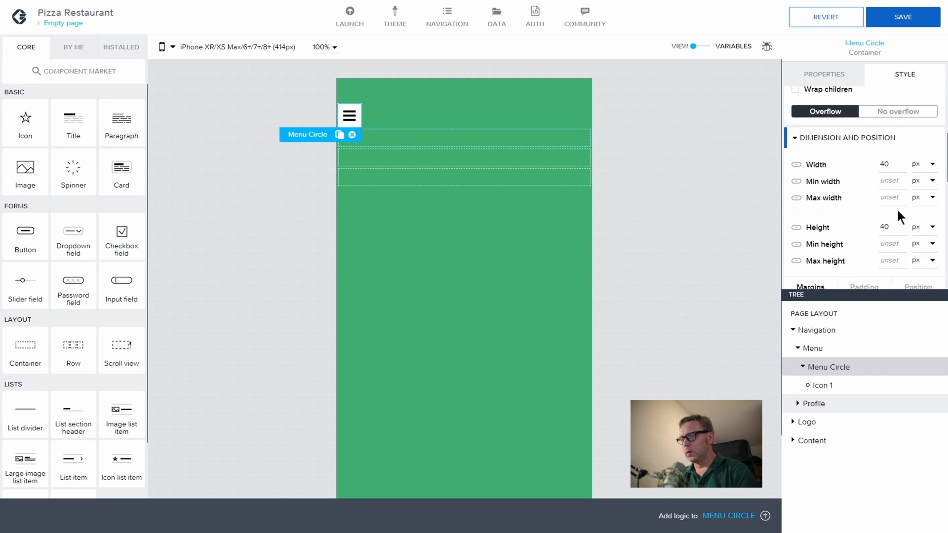
{"action": "scroll", "coordinate": [898, 212], "scroll_direction": "down", "scroll_amount": 5}
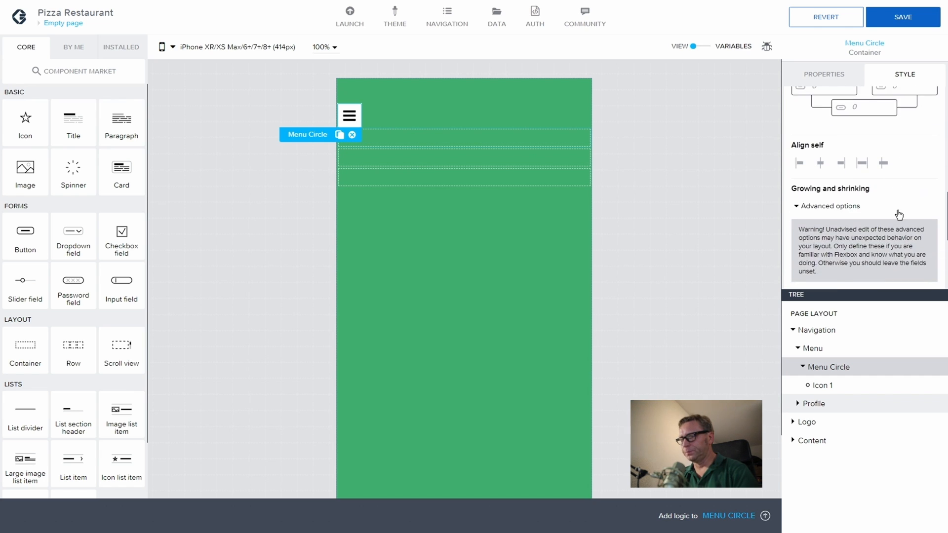
{"action": "scroll", "coordinate": [899, 215], "scroll_direction": "up", "scroll_amount": 3}
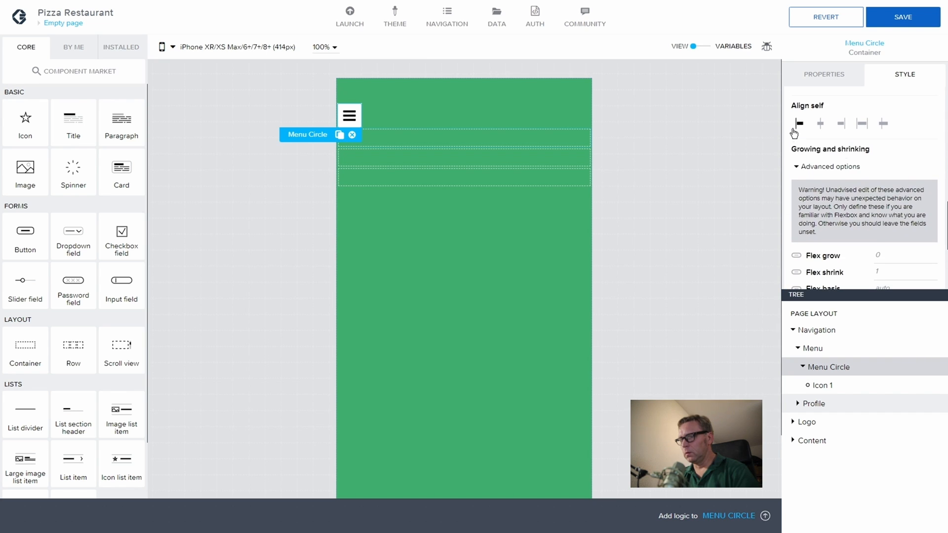
{"action": "left_click", "coordinate": [805, 167]}
Step: Set Menu Circle's border radius to 50 to make it round
{"action": "scroll", "coordinate": [883, 232], "scroll_direction": "down", "scroll_amount": 2}
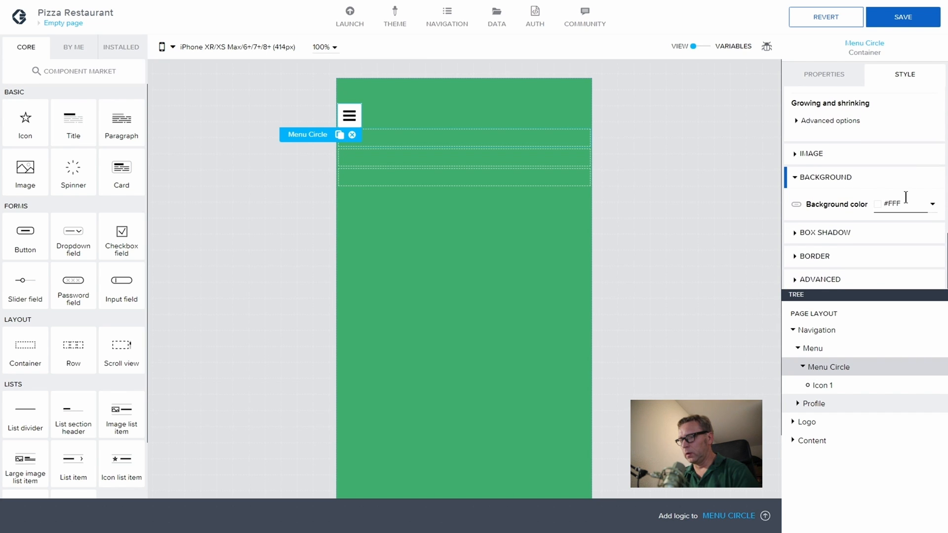
{"action": "left_click", "coordinate": [798, 255]}
{"action": "scroll", "coordinate": [871, 239], "scroll_direction": "down", "scroll_amount": 2}
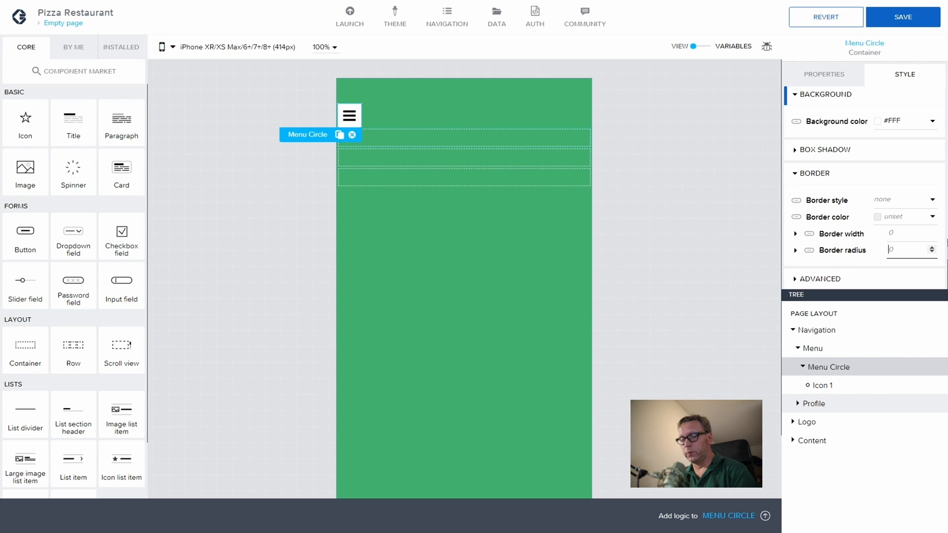
{"action": "type", "text": "50"}
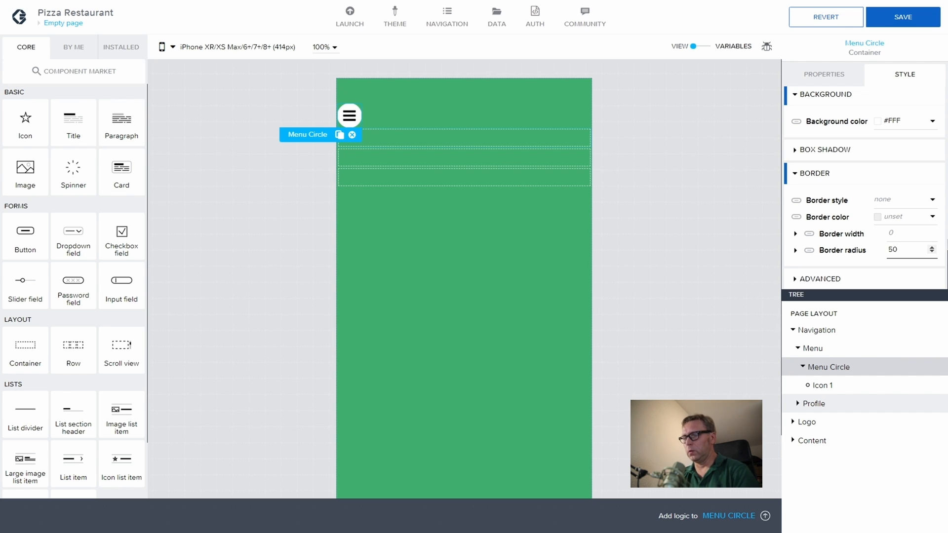
{"action": "left_click", "coordinate": [730, 247]}
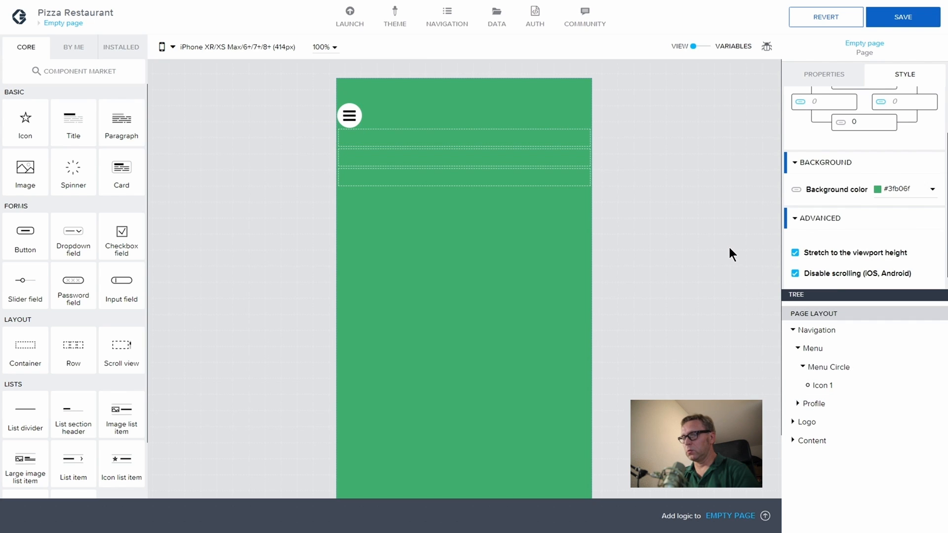
Step: Delete the old Profile container and paste a copy of Menu into Navigation
{"action": "left_click", "coordinate": [813, 403]}
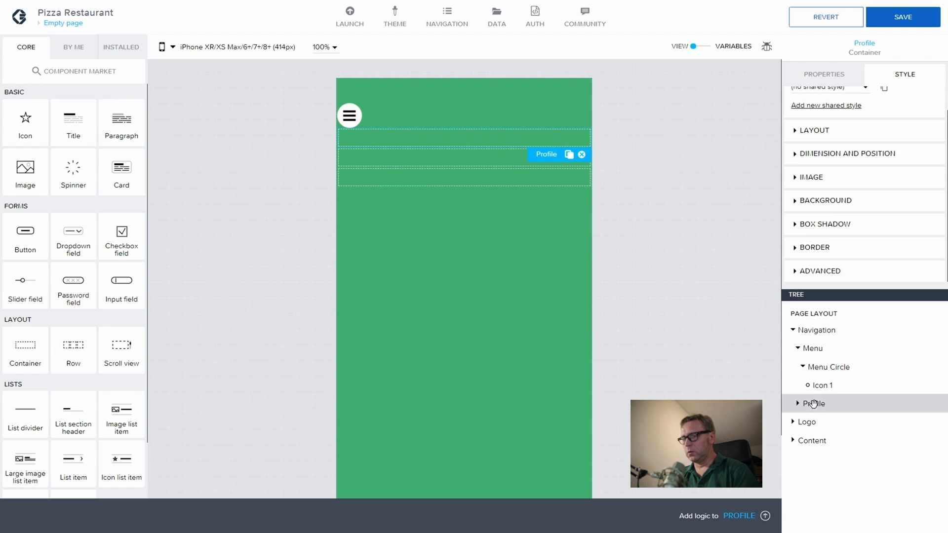
{"action": "left_click", "coordinate": [583, 155]}
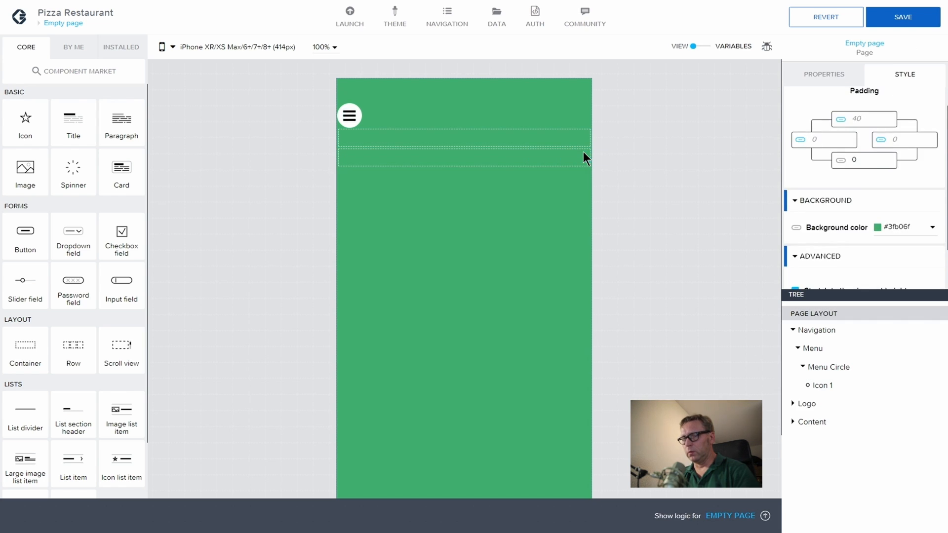
{"action": "left_click", "coordinate": [797, 349]}
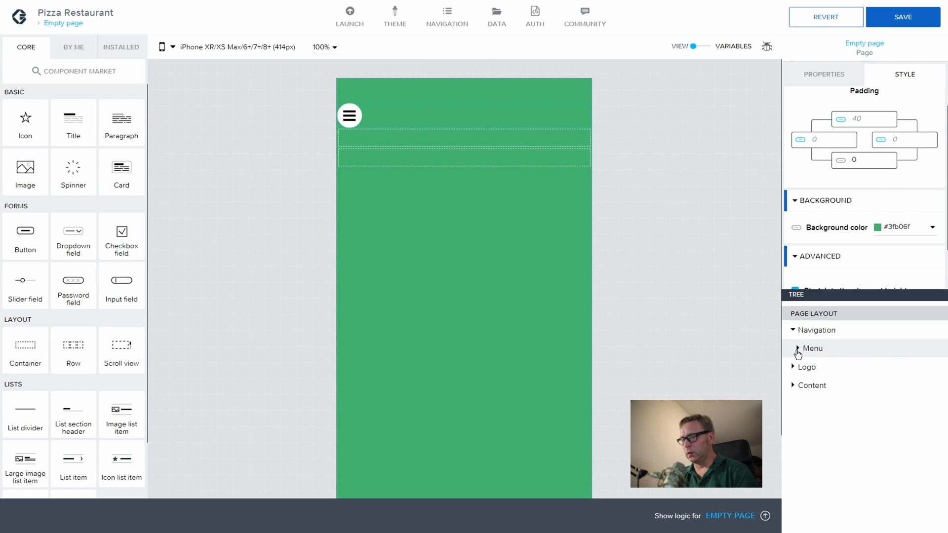
{"action": "left_click", "coordinate": [818, 348]}
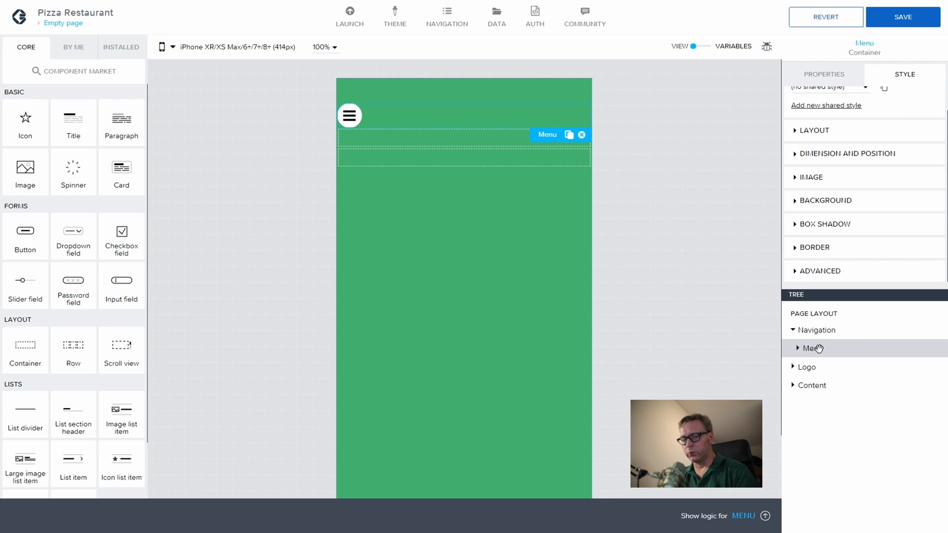
{"action": "key", "text": "ctrl+c"}
{"action": "left_click", "coordinate": [817, 330]}
{"action": "key", "text": "ctrl+v"}
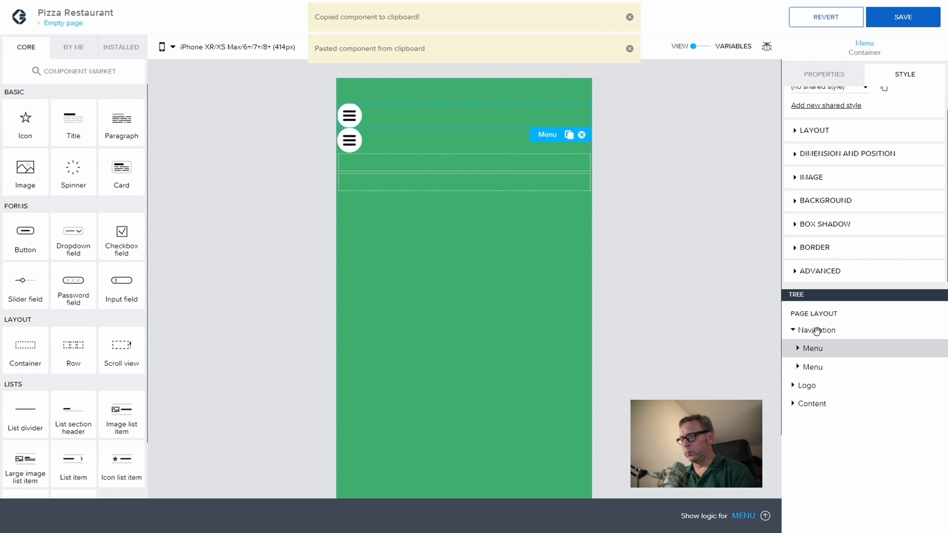
Step: Rename the pasted Menu copy to Profile
{"action": "left_click", "coordinate": [807, 371]}
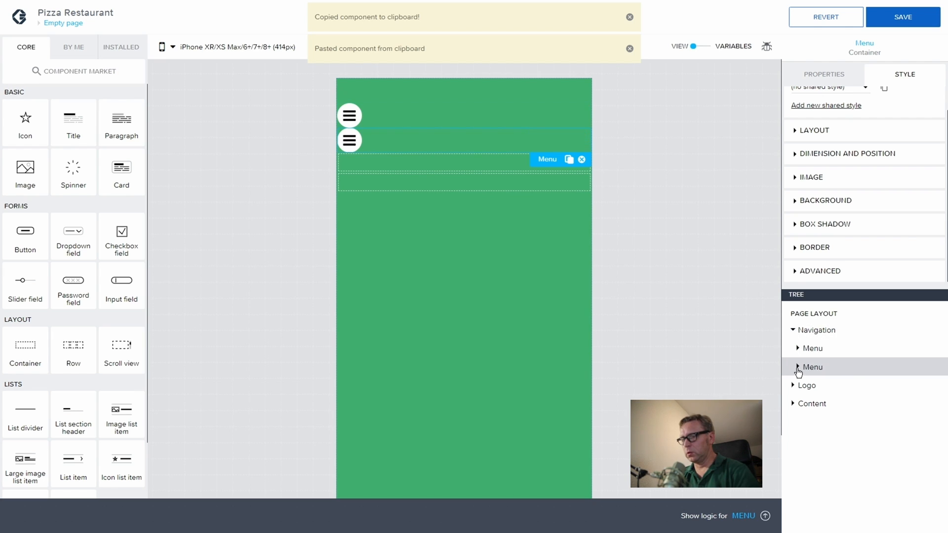
{"action": "left_click", "coordinate": [798, 367]}
{"action": "left_click", "coordinate": [824, 74]}
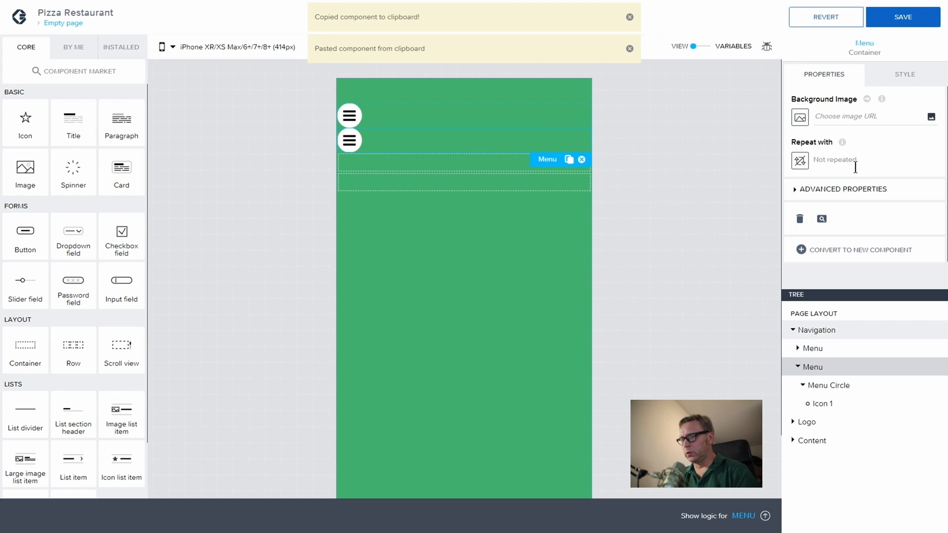
{"action": "left_click", "coordinate": [794, 191]}
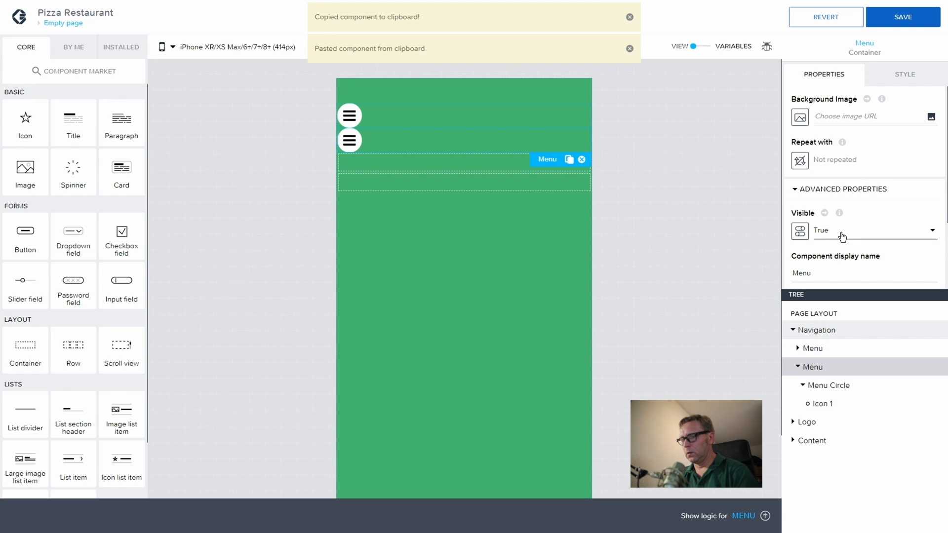
{"action": "left_click_drag", "start_coordinate": [828, 273], "coordinate": [796, 271]}
{"action": "key", "text": "BackSpace"}
{"action": "key", "text": "BackSpace"}
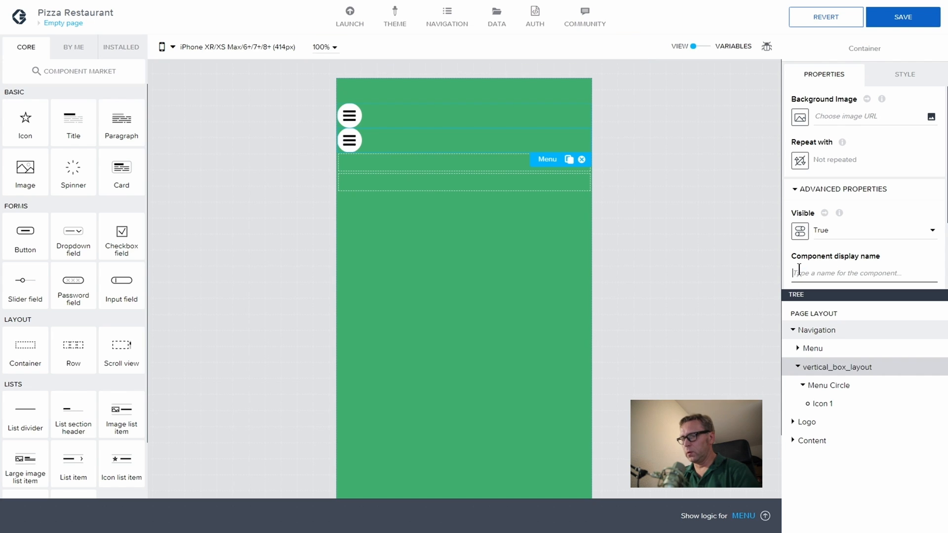
{"action": "type", "text": "Profile"}
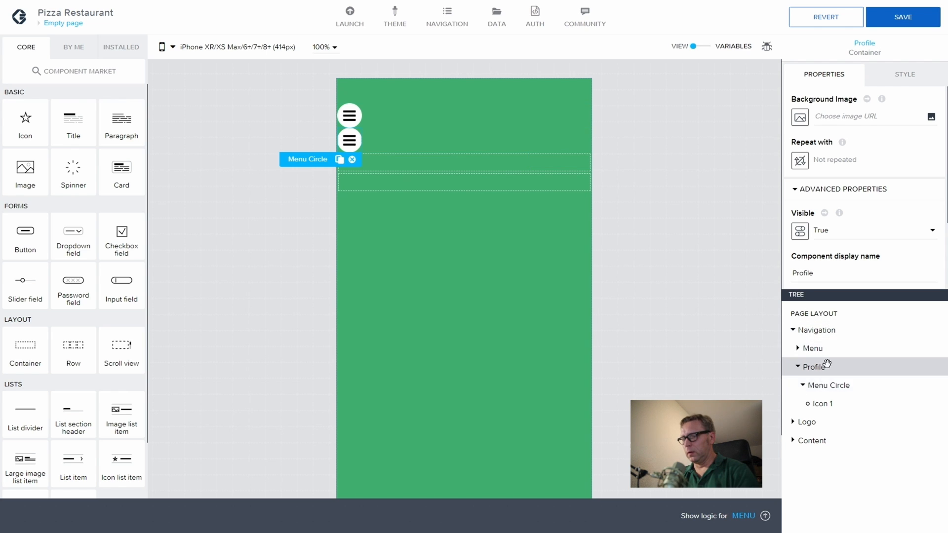
Step: Rename the copy's Menu Circle to Profile Circle
{"action": "left_click", "coordinate": [826, 385]}
{"action": "left_click", "coordinate": [794, 191]}
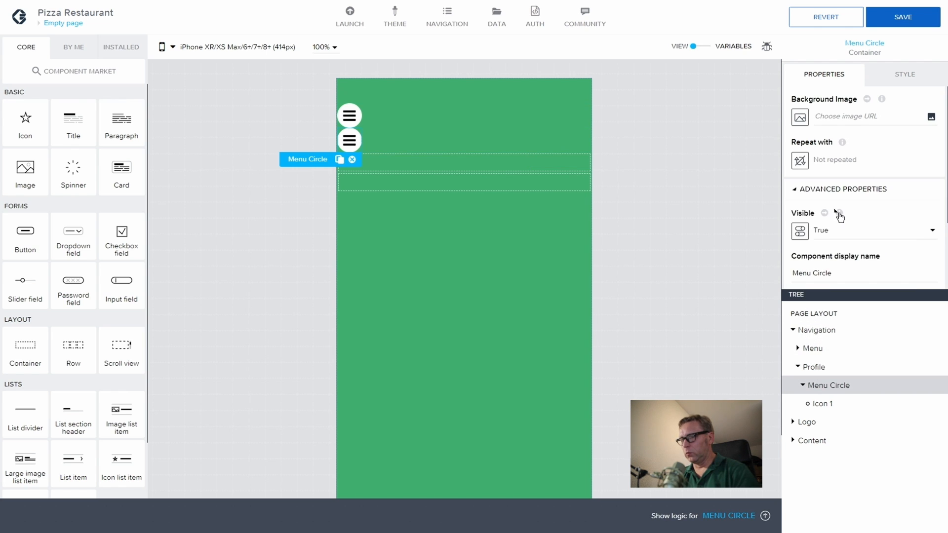
{"action": "double_click", "coordinate": [807, 271]}
{"action": "type", "text": "P"}
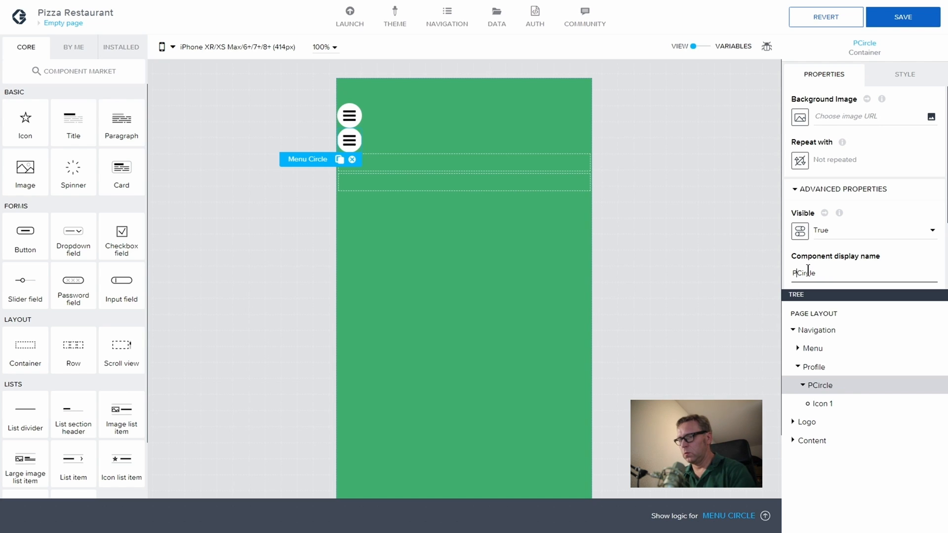
{"action": "type", "text": "rofile"}
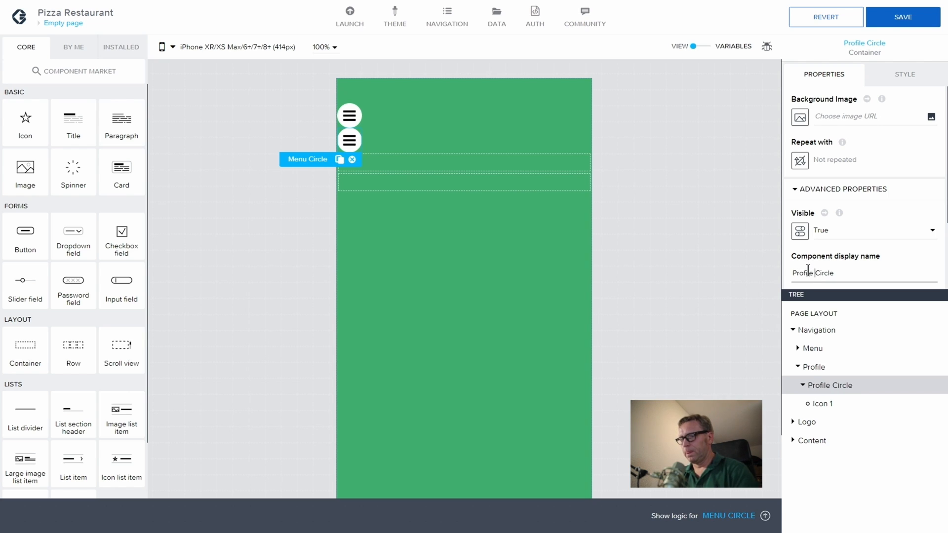
{"action": "left_click", "coordinate": [837, 404]}
Step: Search the icon picker for 'User' and give Profile Circle the user-o outline icon
{"action": "left_click", "coordinate": [826, 117]}
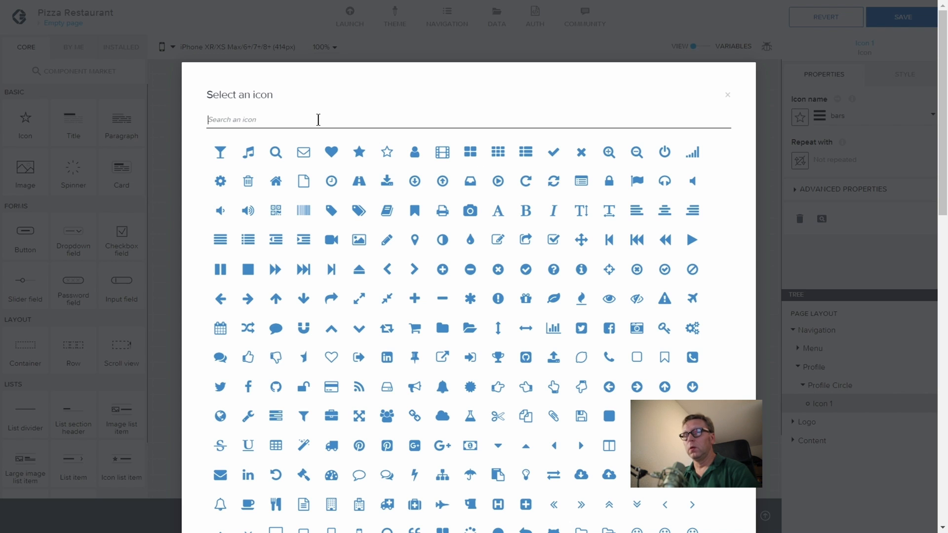
{"action": "type", "text": "User"}
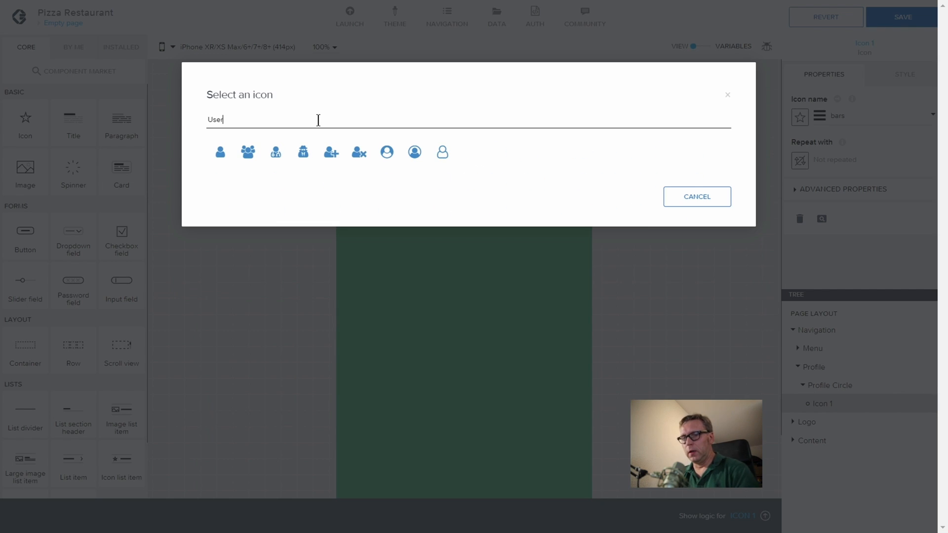
{"action": "left_click", "coordinate": [444, 153]}
{"action": "left_click", "coordinate": [632, 154]}
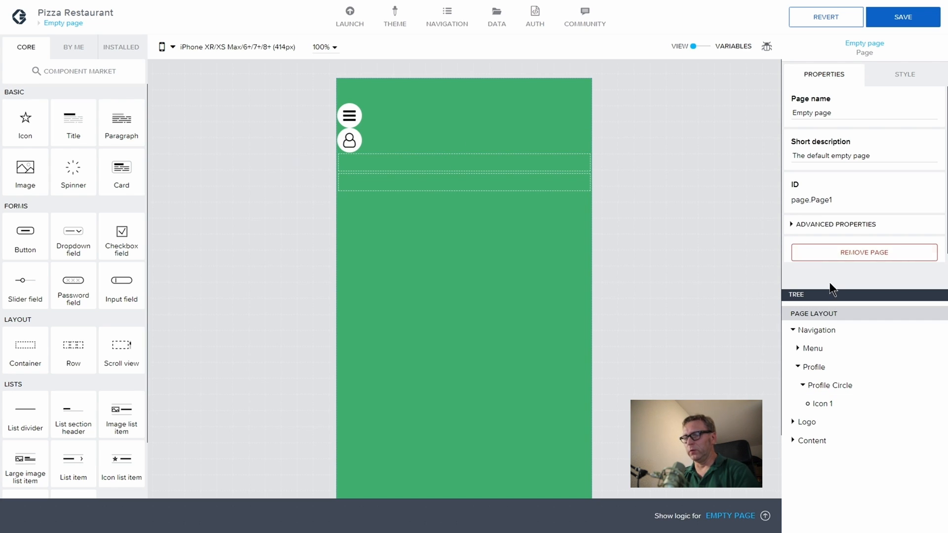
Step: Lay out Navigation's menu and profile circles side by side, with the profile at the right edge
{"action": "left_click", "coordinate": [832, 336]}
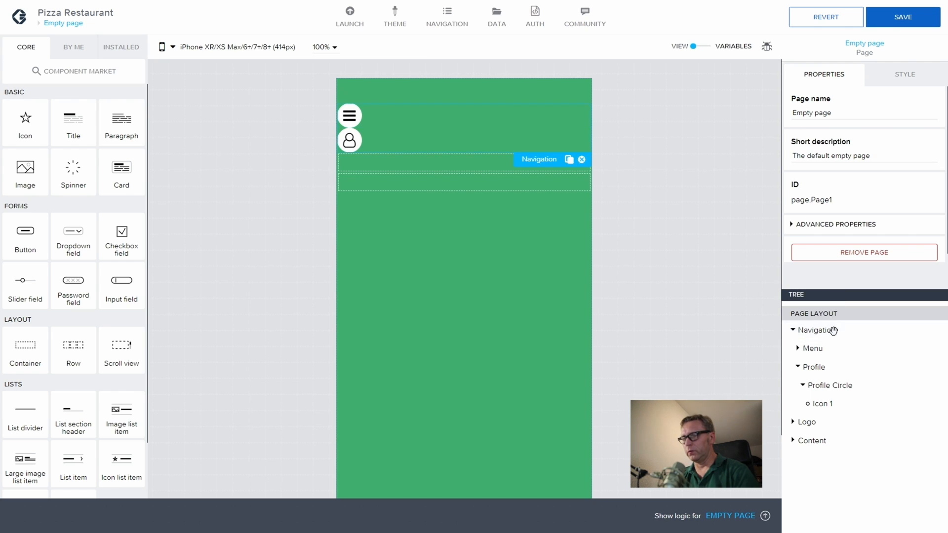
{"action": "left_click", "coordinate": [897, 76]}
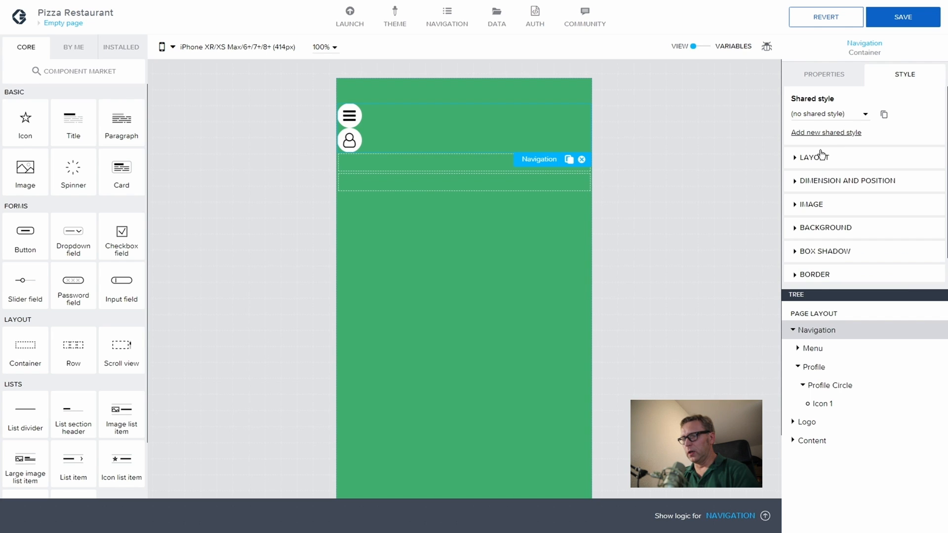
{"action": "left_click", "coordinate": [793, 158]}
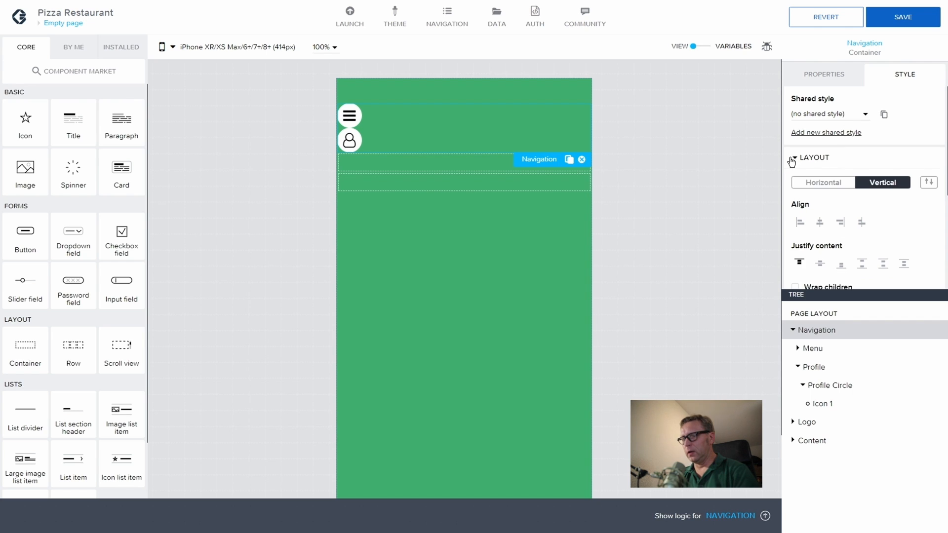
{"action": "left_click", "coordinate": [814, 181]}
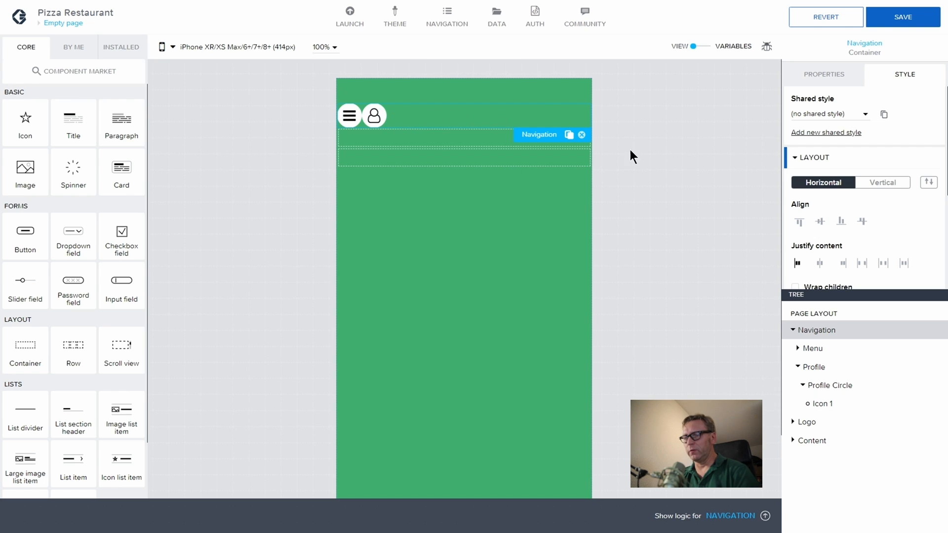
{"action": "left_click", "coordinate": [862, 265]}
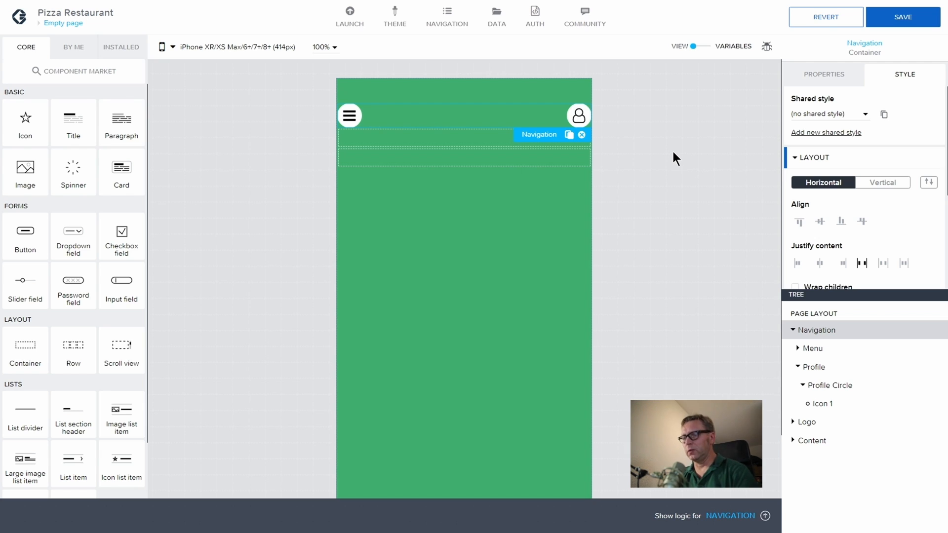
{"action": "left_click", "coordinate": [825, 347]}
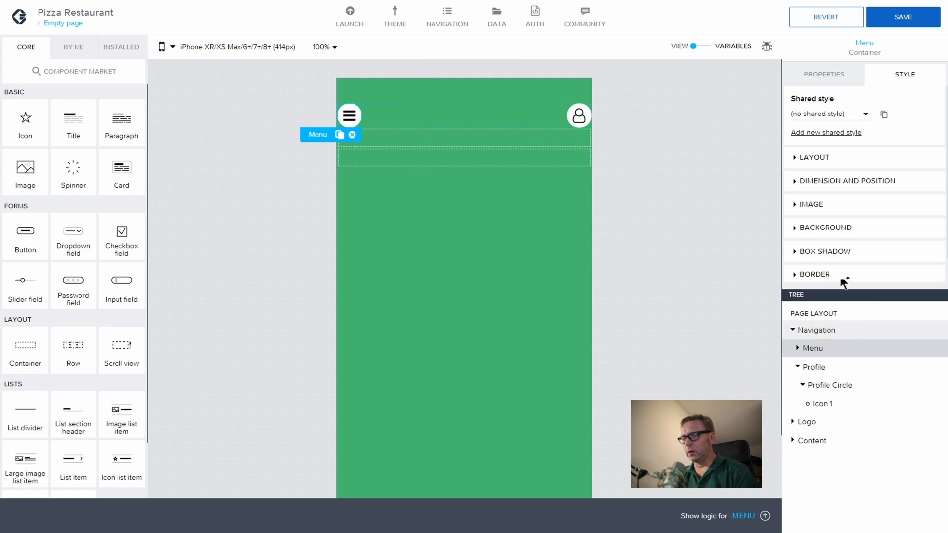
Step: Set the Menu container's left margin to 24
{"action": "left_click", "coordinate": [798, 181]}
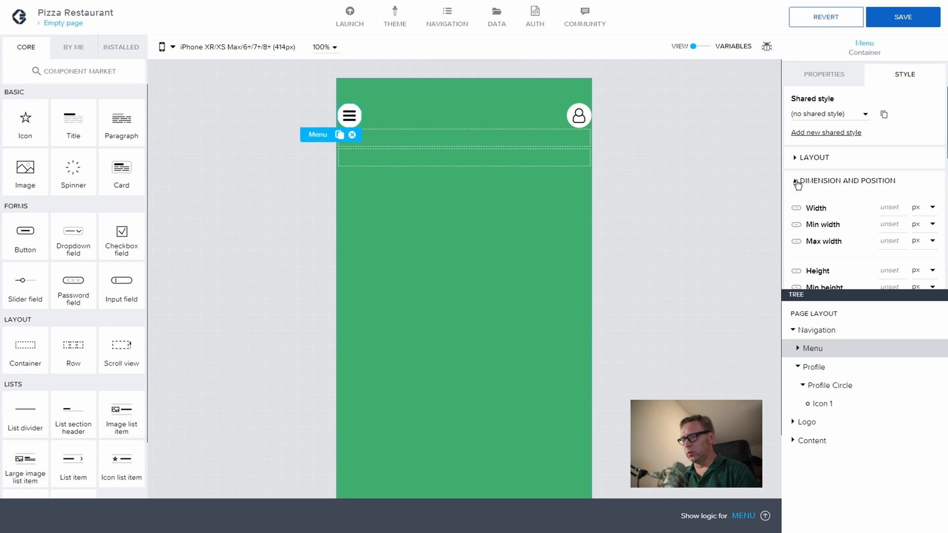
{"action": "left_click", "coordinate": [803, 181]}
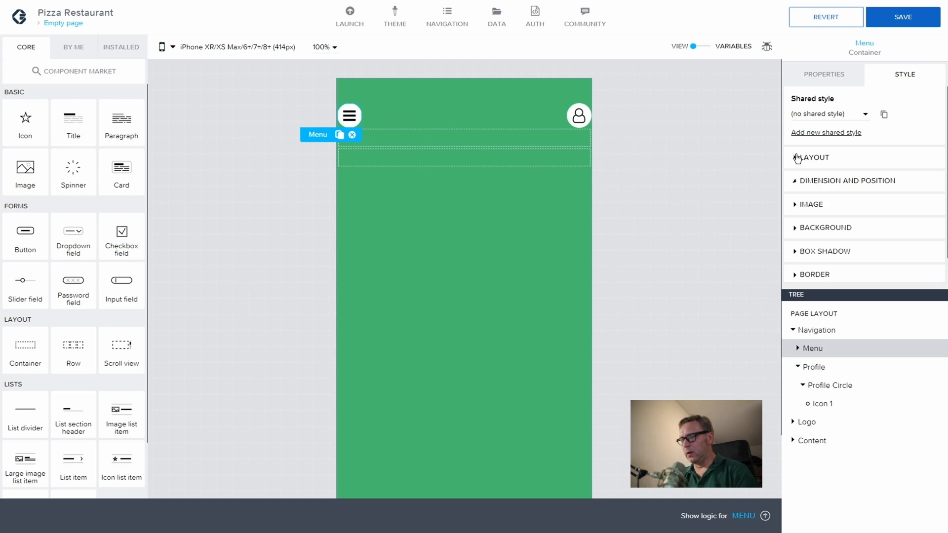
{"action": "left_click", "coordinate": [819, 157]}
{"action": "scroll", "coordinate": [828, 211], "scroll_direction": "down", "scroll_amount": 2}
{"action": "scroll", "coordinate": [829, 211], "scroll_direction": "down", "scroll_amount": 2}
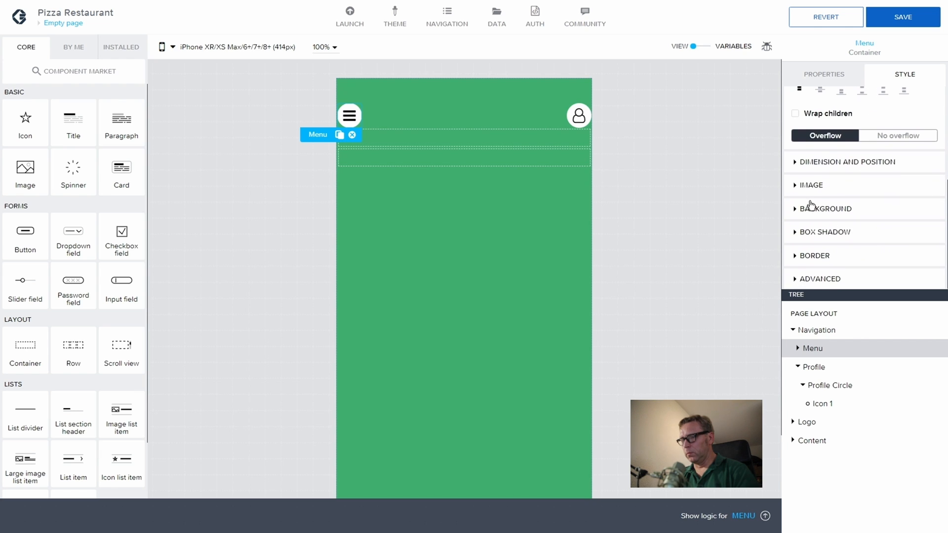
{"action": "left_click", "coordinate": [796, 161]}
{"action": "scroll", "coordinate": [869, 194], "scroll_direction": "down", "scroll_amount": 3}
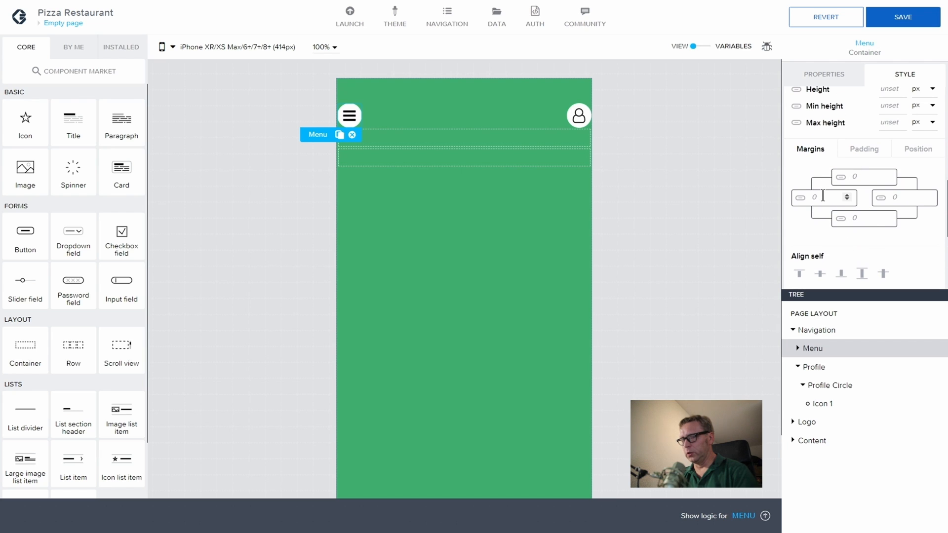
{"action": "type", "text": "24"}
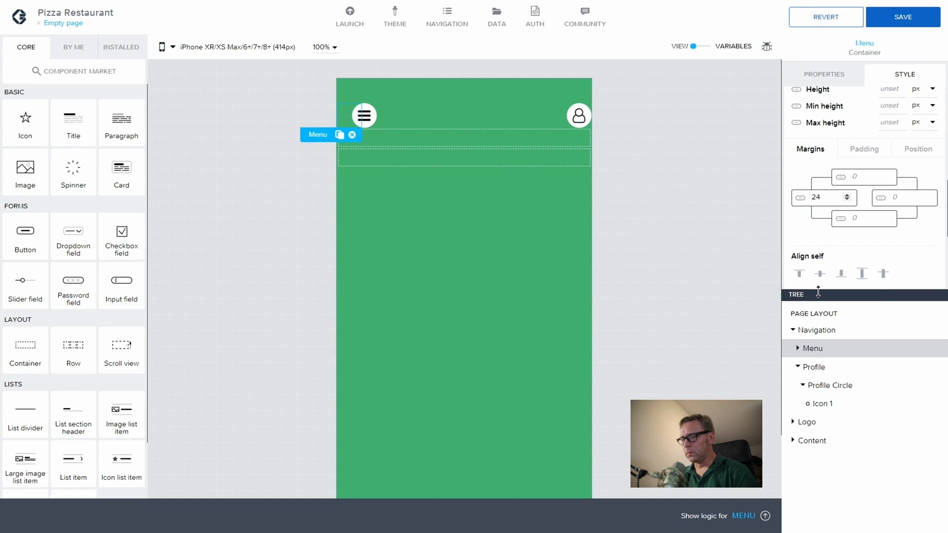
Step: Set the Profile container's right margin to 24
{"action": "left_click", "coordinate": [814, 366]}
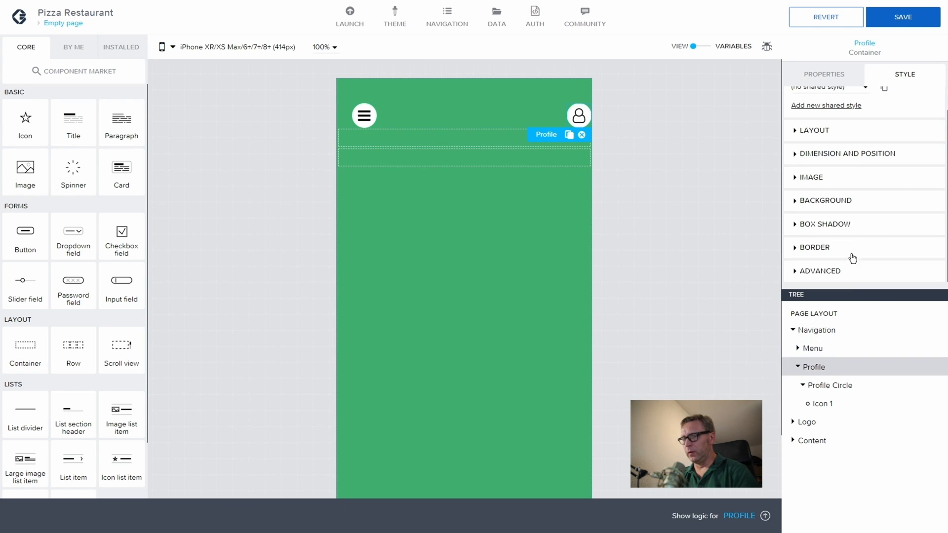
{"action": "left_click", "coordinate": [796, 138]}
{"action": "scroll", "coordinate": [853, 212], "scroll_direction": "down", "scroll_amount": 3}
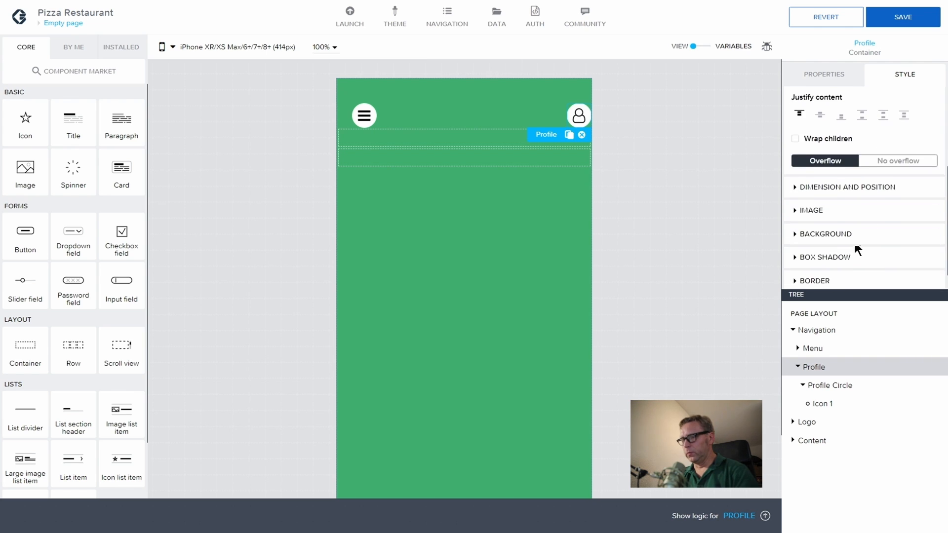
{"action": "left_click", "coordinate": [793, 189]}
{"action": "scroll", "coordinate": [875, 214], "scroll_direction": "down", "scroll_amount": 6}
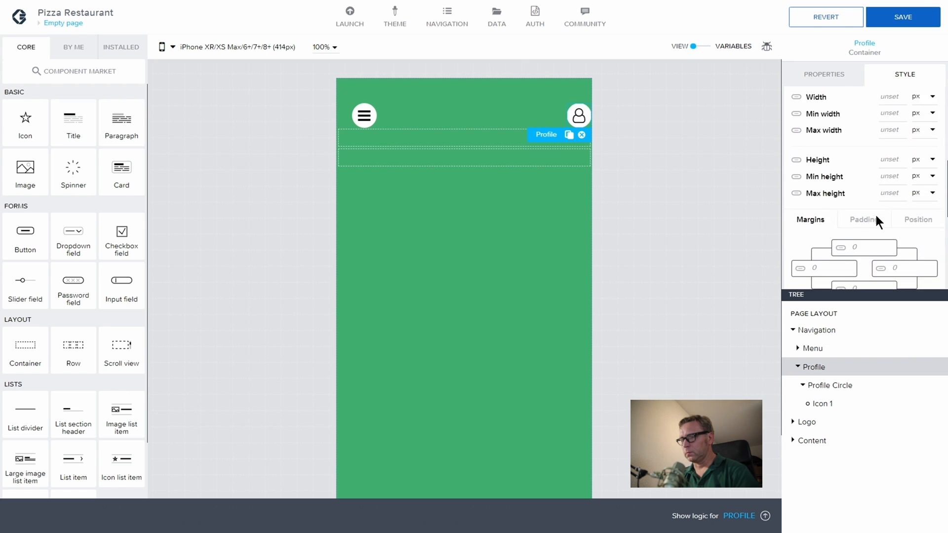
{"action": "left_click", "coordinate": [893, 144]}
{"action": "type", "text": "24"}
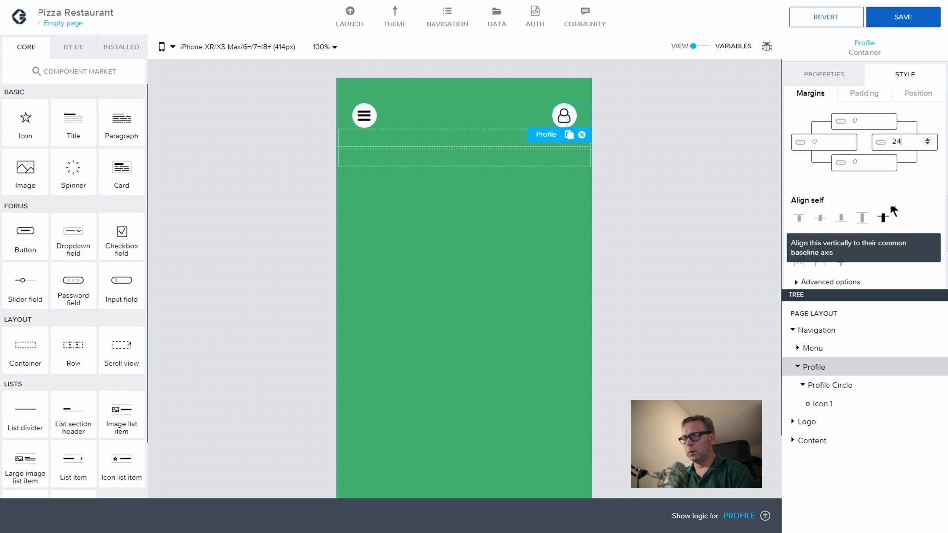
{"action": "left_click", "coordinate": [914, 191]}
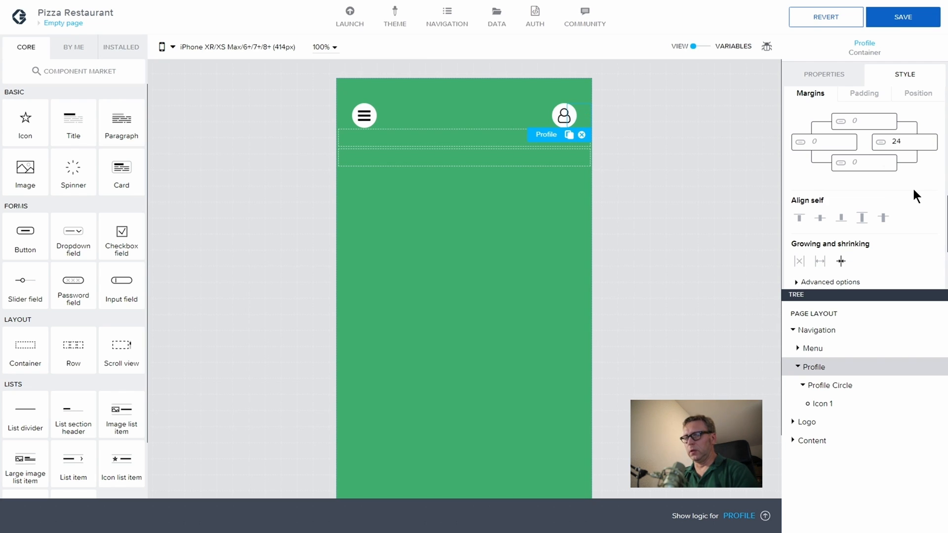
Step: Link Profile's left margin to $spacerBase, then revert it to a custom value
{"action": "left_click", "coordinate": [801, 143]}
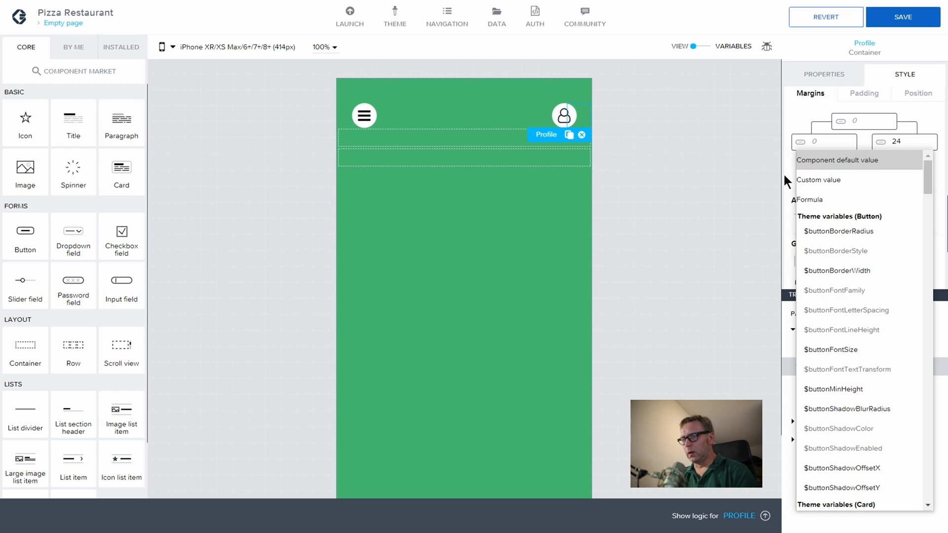
{"action": "scroll", "coordinate": [877, 220], "scroll_direction": "down", "scroll_amount": 15}
{"action": "scroll", "coordinate": [879, 221], "scroll_direction": "down", "scroll_amount": 15}
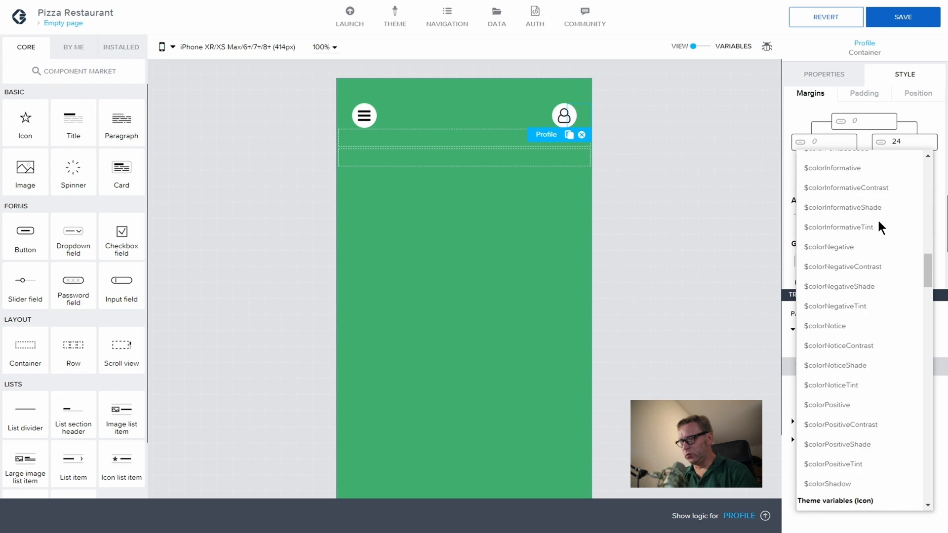
{"action": "scroll", "coordinate": [878, 219], "scroll_direction": "down", "scroll_amount": 3}
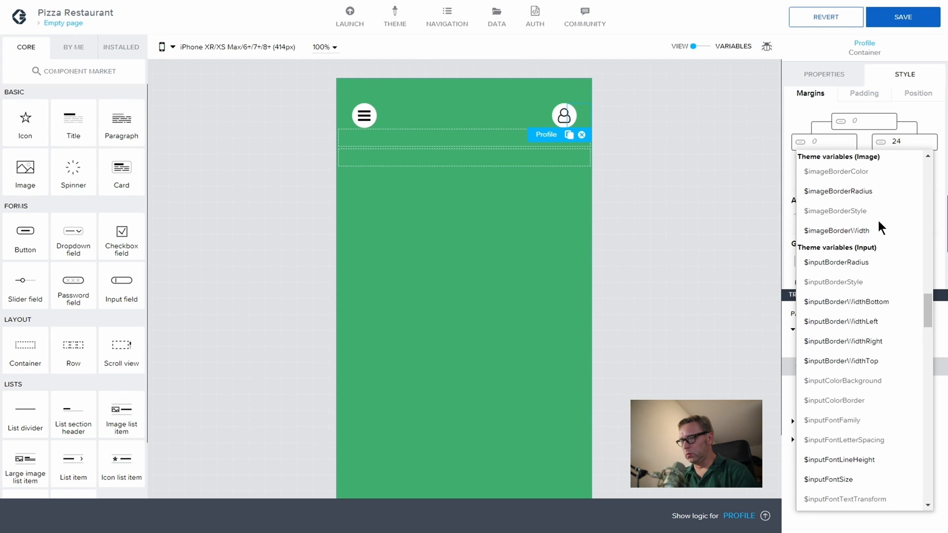
{"action": "scroll", "coordinate": [878, 218], "scroll_direction": "down", "scroll_amount": 10}
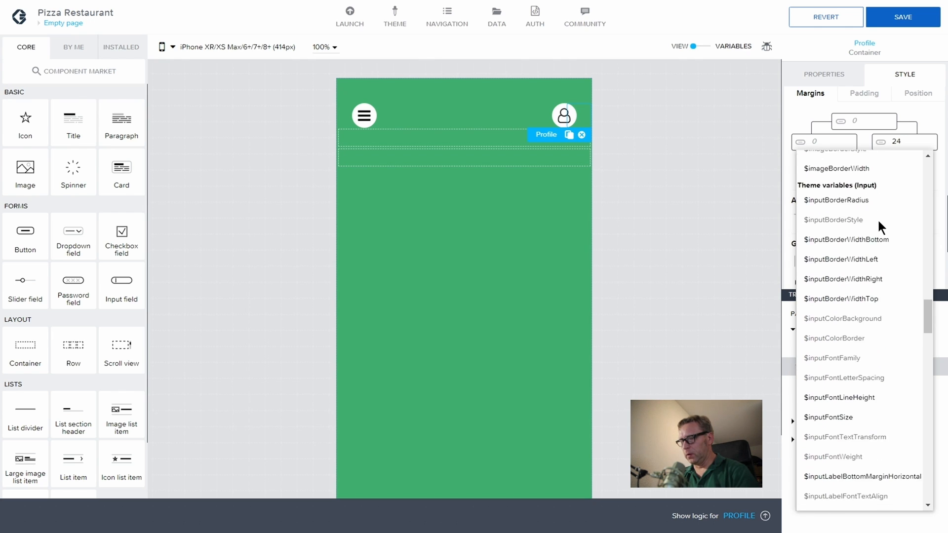
{"action": "scroll", "coordinate": [879, 222], "scroll_direction": "down", "scroll_amount": 3}
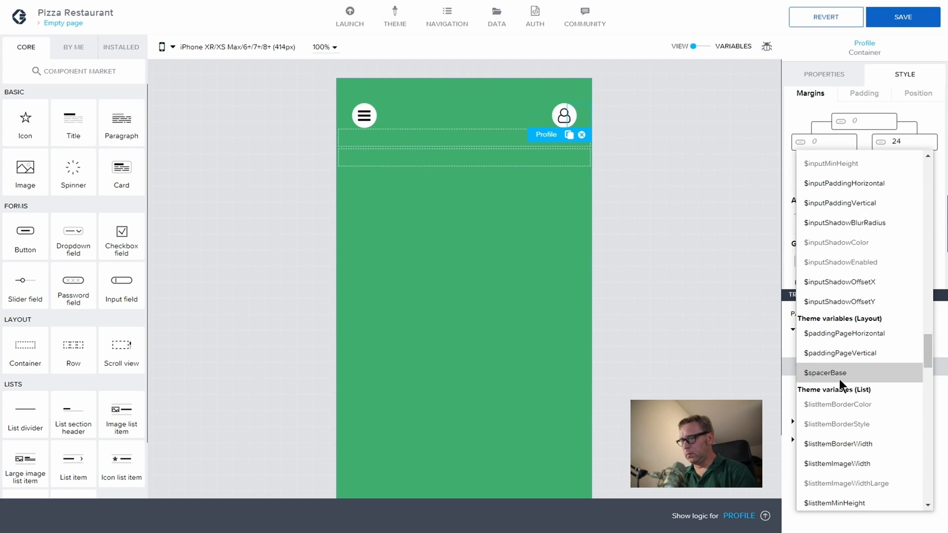
{"action": "left_click", "coordinate": [841, 374]}
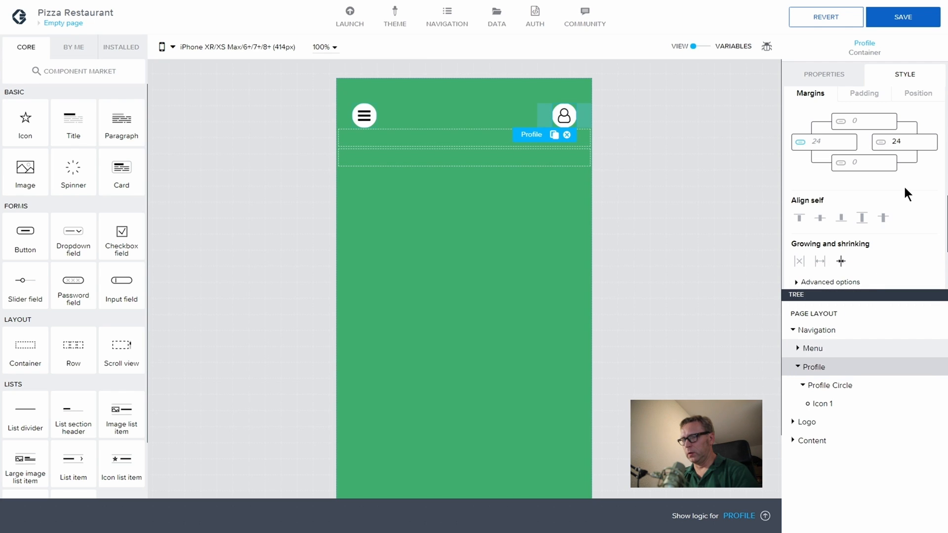
{"action": "left_click", "coordinate": [800, 143]}
{"action": "scroll", "coordinate": [890, 213], "scroll_direction": "up", "scroll_amount": 10}
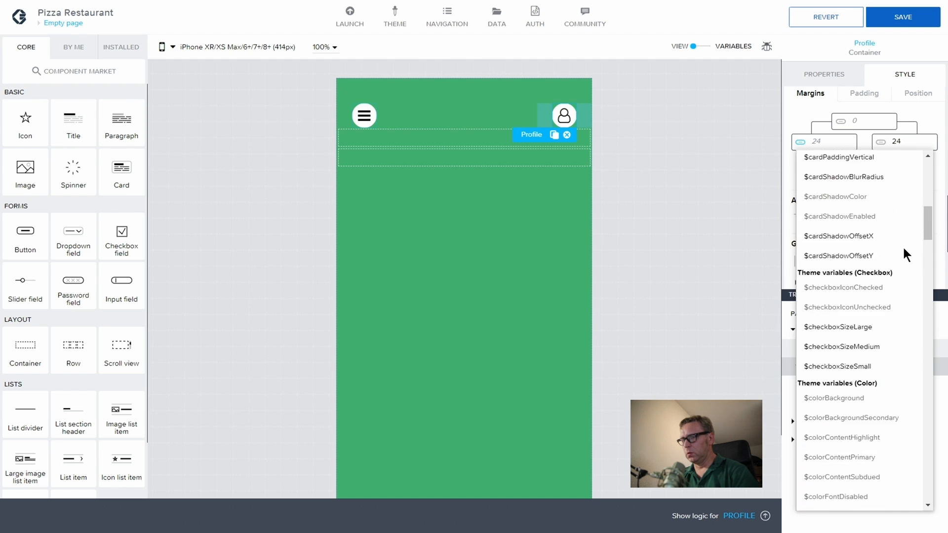
{"action": "scroll", "coordinate": [899, 222], "scroll_direction": "up", "scroll_amount": 10}
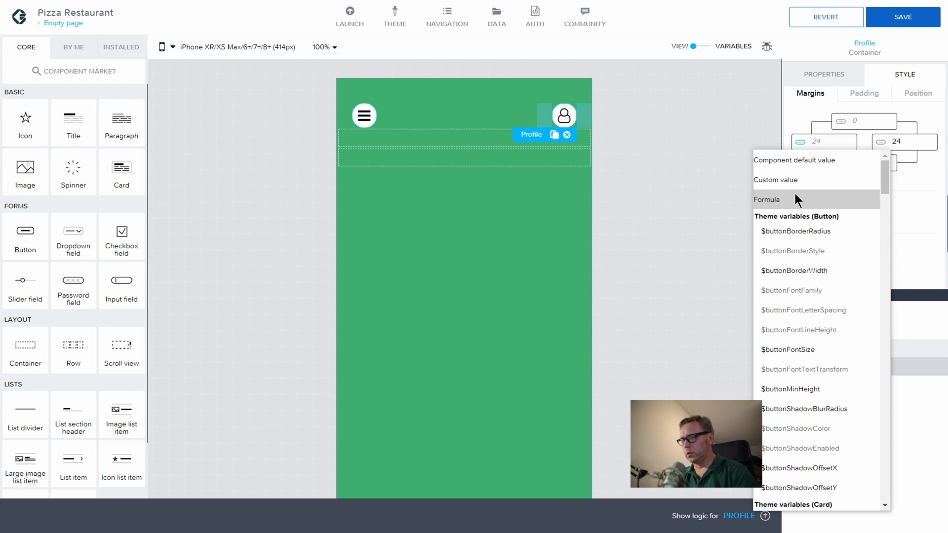
{"action": "left_click", "coordinate": [786, 179]}
Step: Re-enter Profile's margins so the left reads 0 and the right 24
{"action": "double_click", "coordinate": [895, 142]}
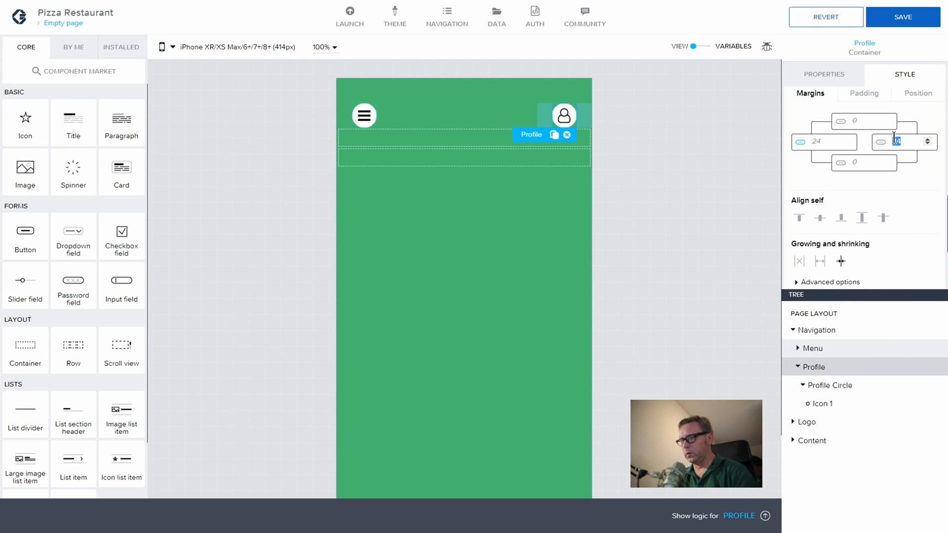
{"action": "type", "text": "0"}
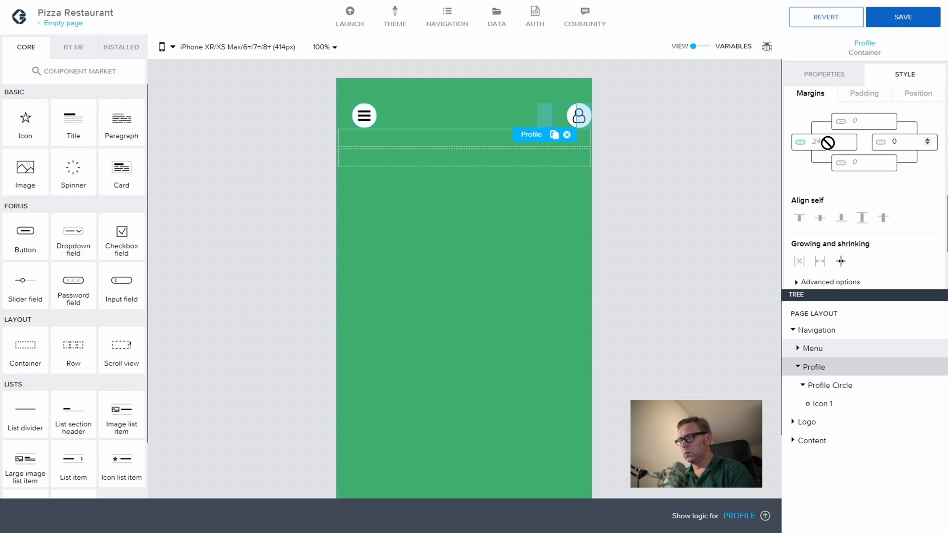
{"action": "double_click", "coordinate": [886, 142]}
{"action": "type", "text": "2"}
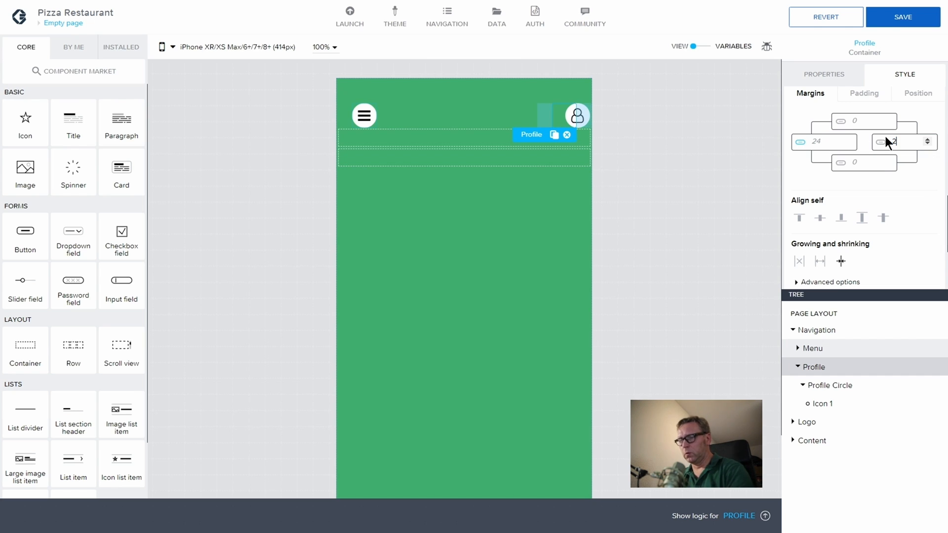
{"action": "type", "text": "4"}
{"action": "left_click", "coordinate": [880, 142]}
{"action": "scroll", "coordinate": [852, 186], "scroll_direction": "up", "scroll_amount": 5}
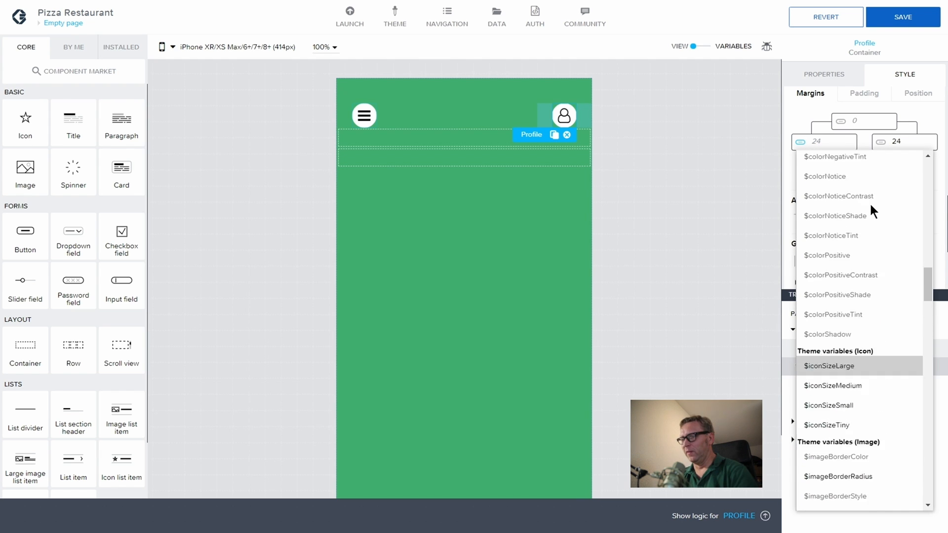
{"action": "scroll", "coordinate": [870, 211], "scroll_direction": "up", "scroll_amount": 10}
{"action": "left_click", "coordinate": [828, 181]}
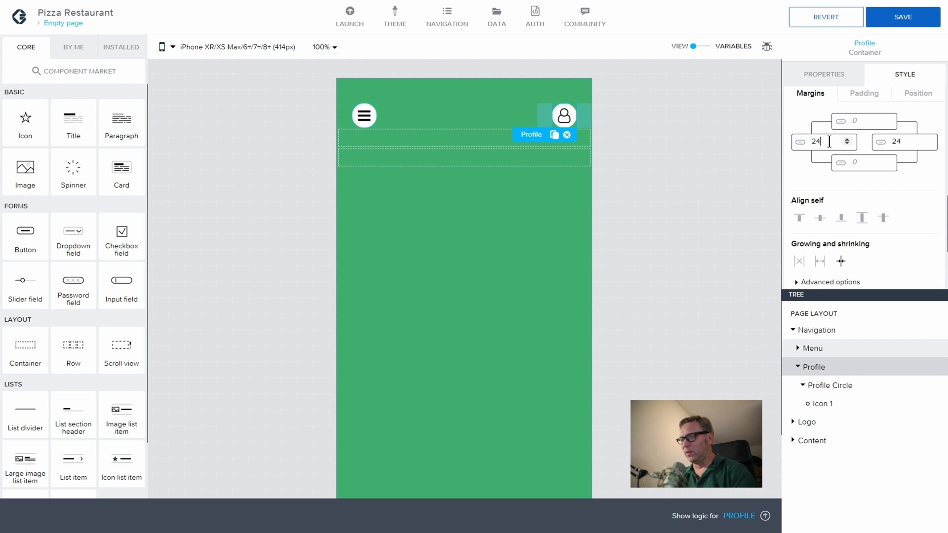
{"action": "left_click_drag", "start_coordinate": [830, 142], "coordinate": [801, 142]}
{"action": "type", "text": "0"}
{"action": "left_click", "coordinate": [880, 143]}
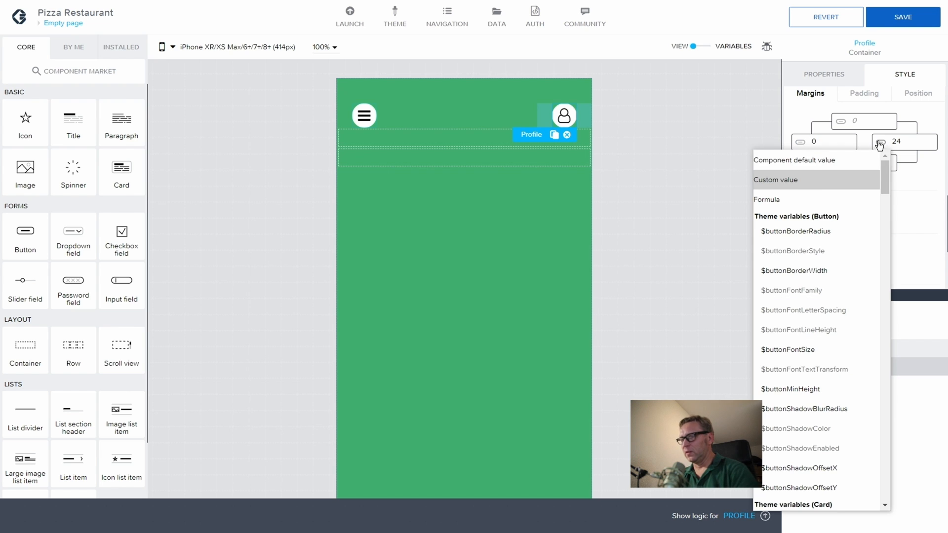
Step: Bind Profile's right margin to the $spacerBase theme variable, keeping it at 24
{"action": "left_click_drag", "start_coordinate": [885, 178], "coordinate": [894, 371]}
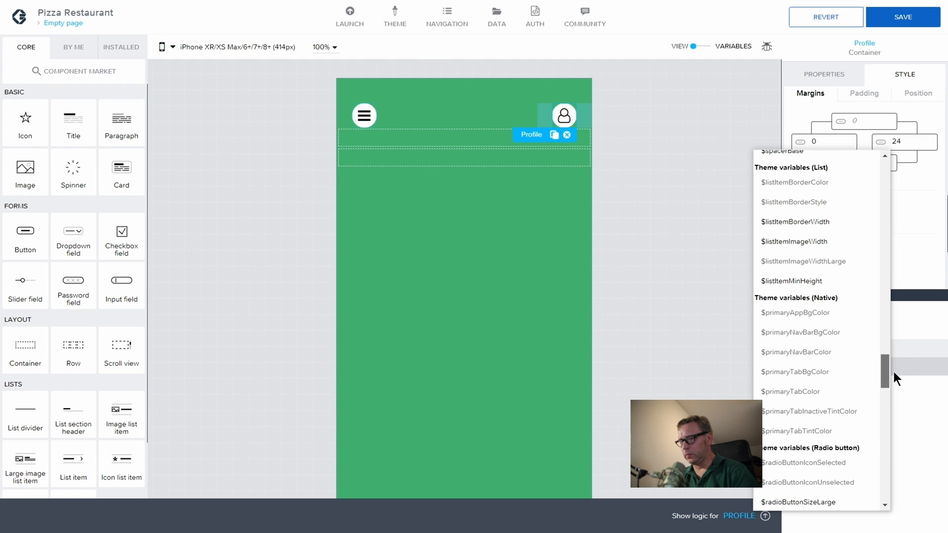
{"action": "left_click", "coordinate": [891, 377]}
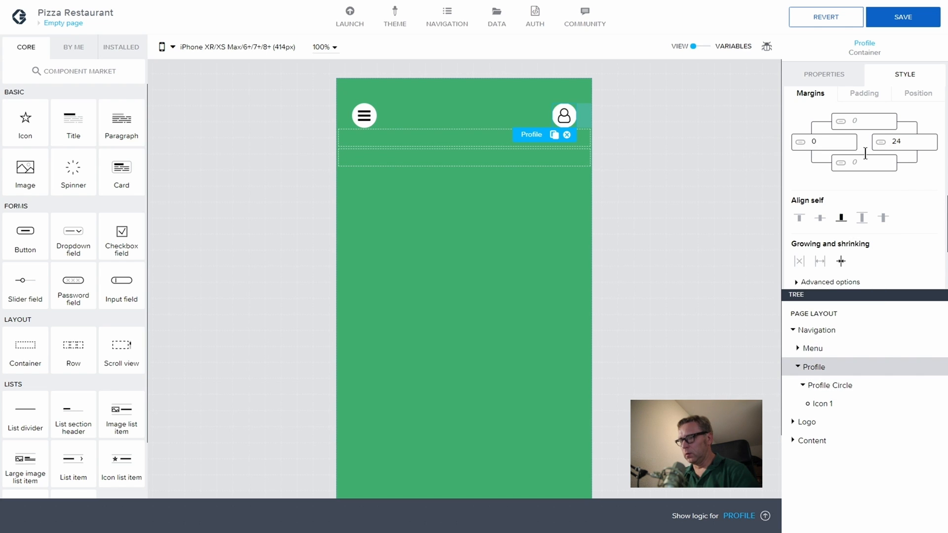
{"action": "left_click", "coordinate": [881, 142]}
{"action": "scroll", "coordinate": [809, 260], "scroll_direction": "down", "scroll_amount": 10}
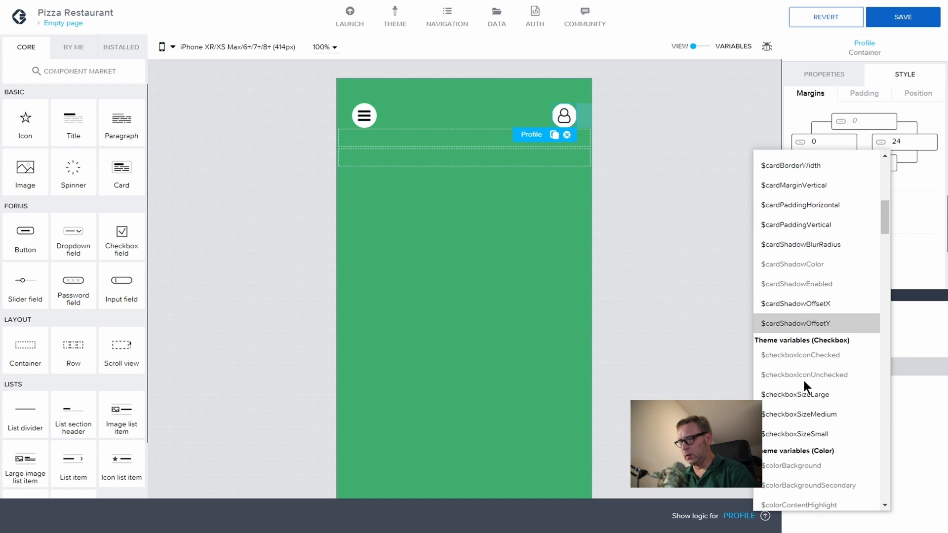
{"action": "scroll", "coordinate": [804, 419], "scroll_direction": "down", "scroll_amount": 7}
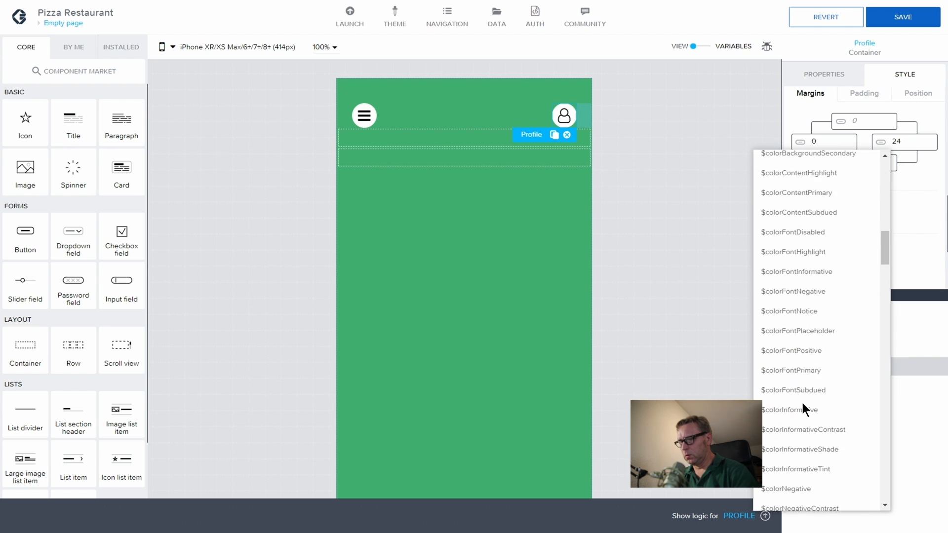
{"action": "scroll", "coordinate": [802, 402], "scroll_direction": "down", "scroll_amount": 8}
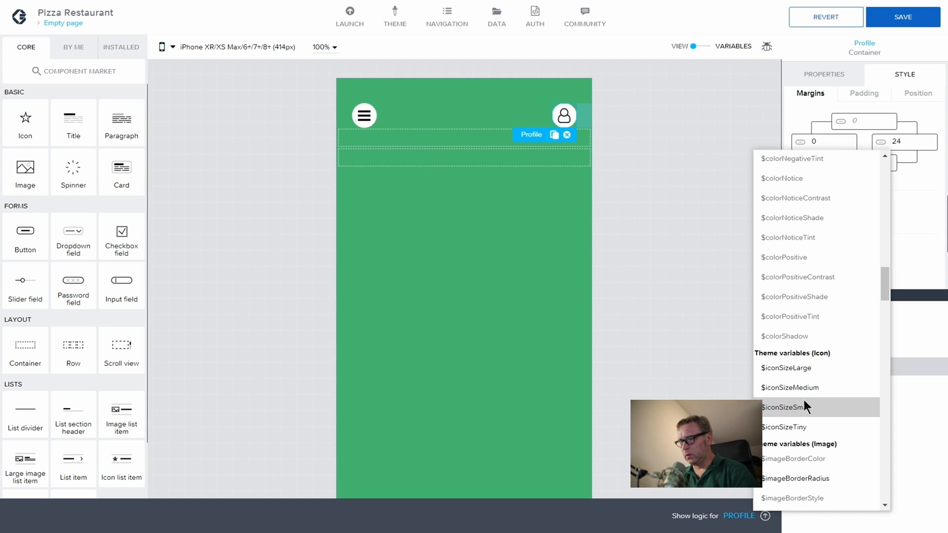
{"action": "scroll", "coordinate": [804, 402], "scroll_direction": "down", "scroll_amount": 7}
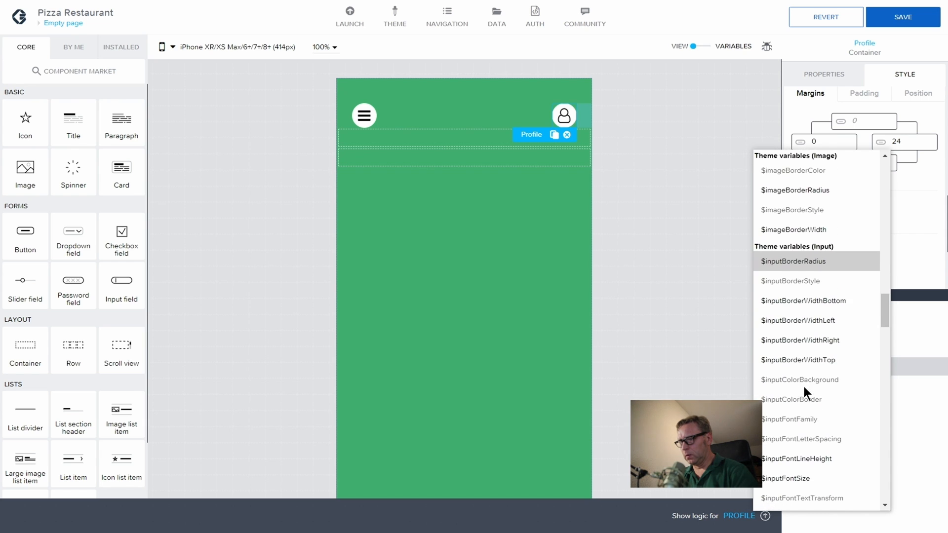
{"action": "scroll", "coordinate": [803, 387], "scroll_direction": "down", "scroll_amount": 8}
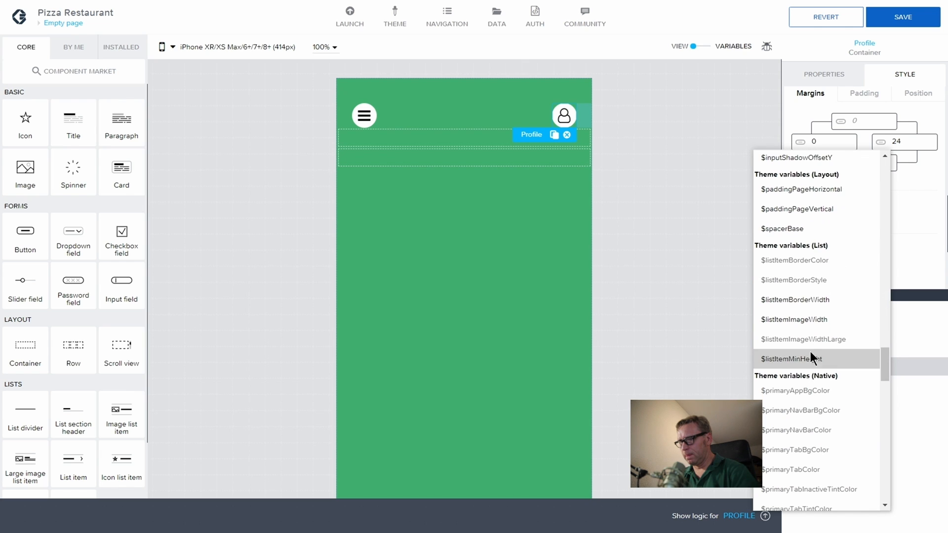
{"action": "left_click", "coordinate": [805, 229]}
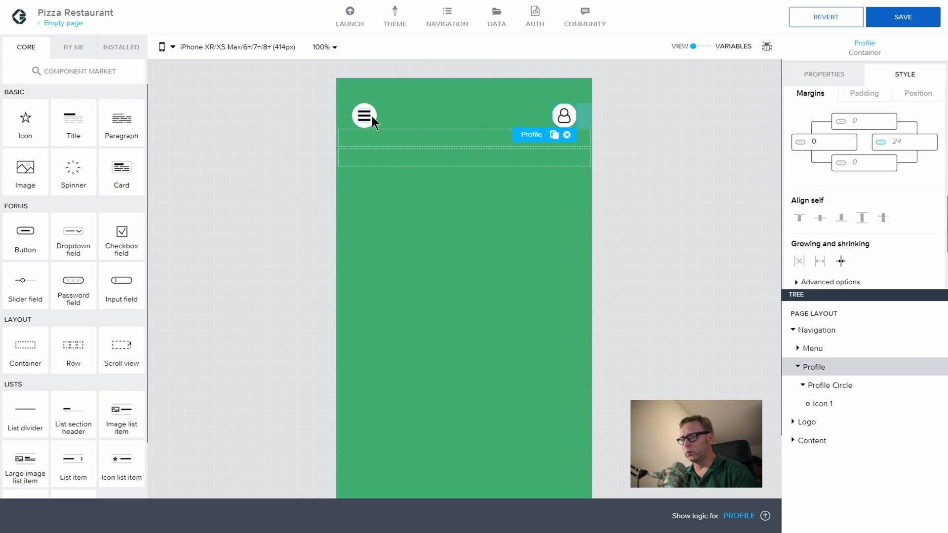
Step: Bind the Menu container's left margin to $spacerBase so it resolves to 24
{"action": "left_click", "coordinate": [809, 347]}
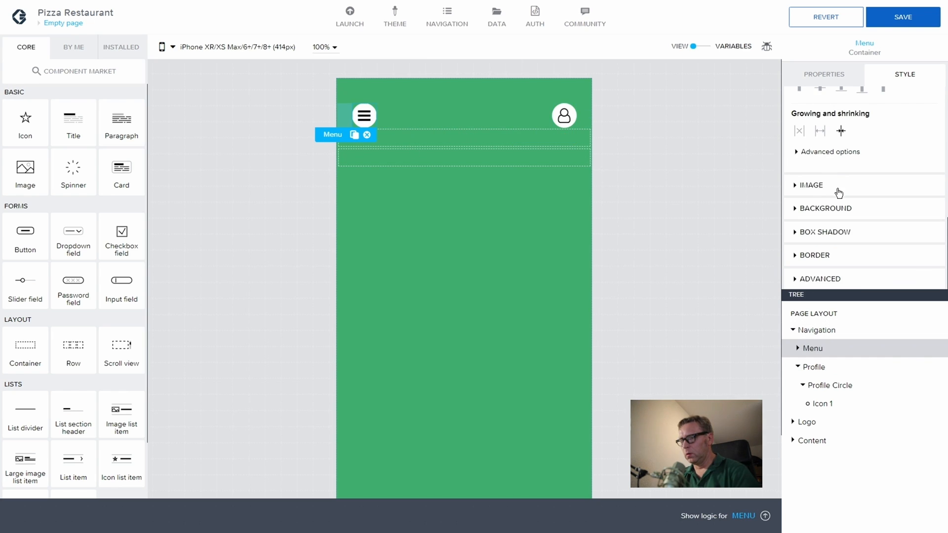
{"action": "scroll", "coordinate": [838, 193], "scroll_direction": "up", "scroll_amount": 3}
{"action": "left_click", "coordinate": [800, 173]}
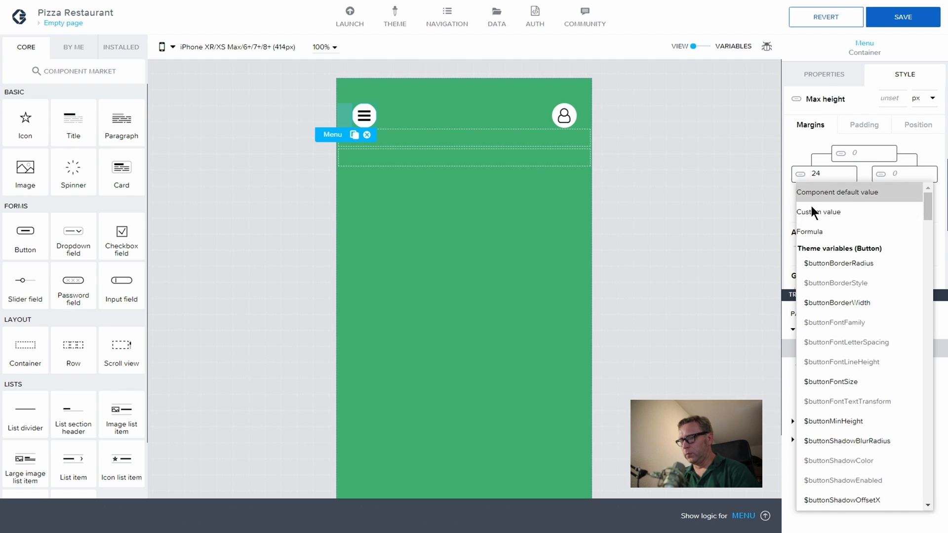
{"action": "scroll", "coordinate": [839, 251], "scroll_direction": "down", "scroll_amount": 10}
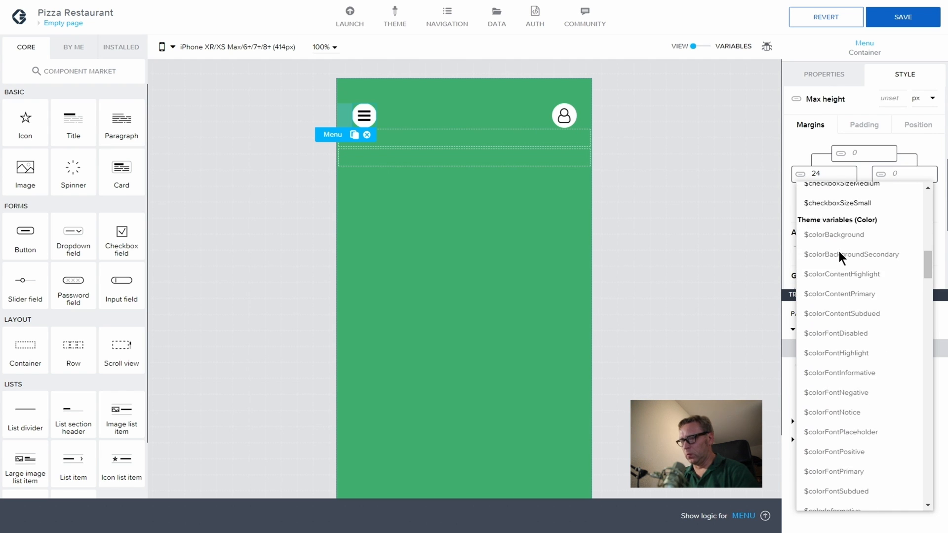
{"action": "scroll", "coordinate": [839, 250], "scroll_direction": "down", "scroll_amount": 15}
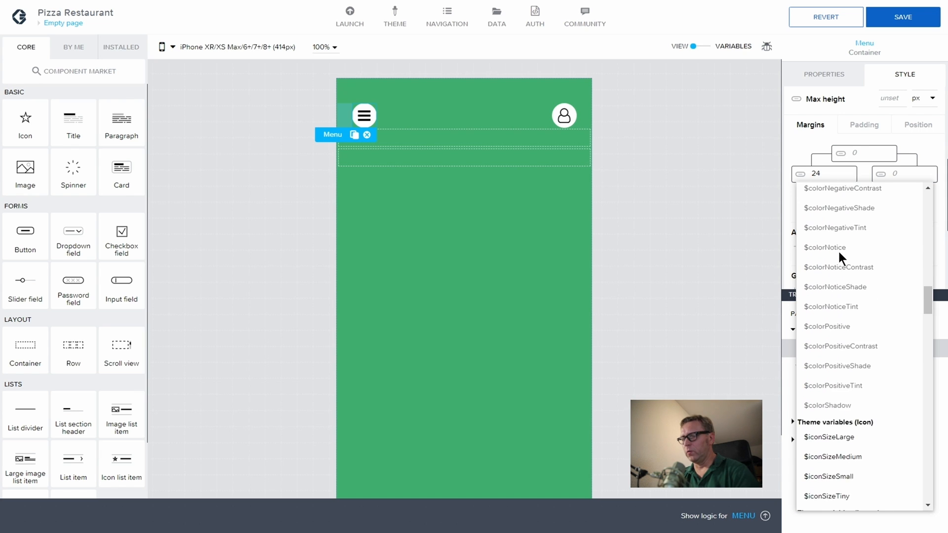
{"action": "scroll", "coordinate": [839, 252], "scroll_direction": "down", "scroll_amount": 3}
{"action": "scroll", "coordinate": [840, 252], "scroll_direction": "down", "scroll_amount": 3}
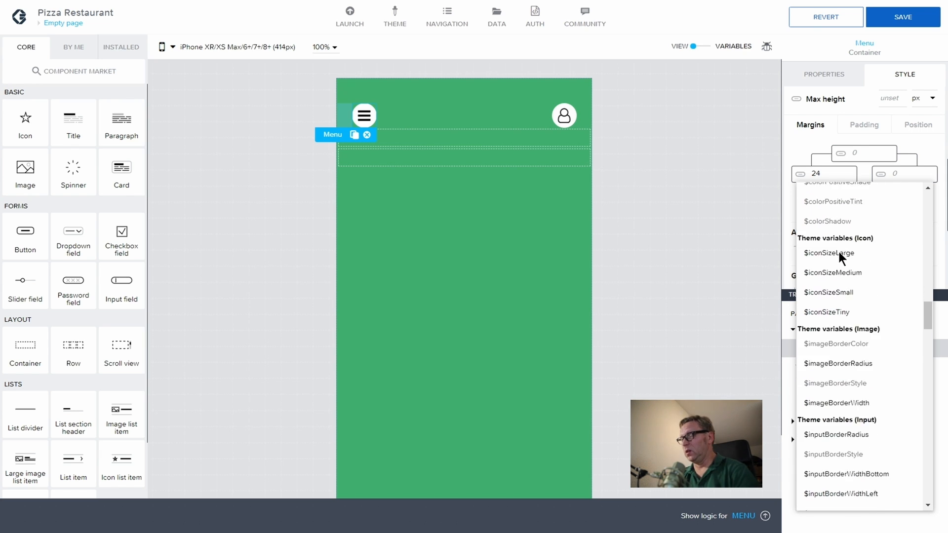
{"action": "scroll", "coordinate": [839, 251], "scroll_direction": "down", "scroll_amount": 5}
{"action": "scroll", "coordinate": [840, 252], "scroll_direction": "down", "scroll_amount": 10}
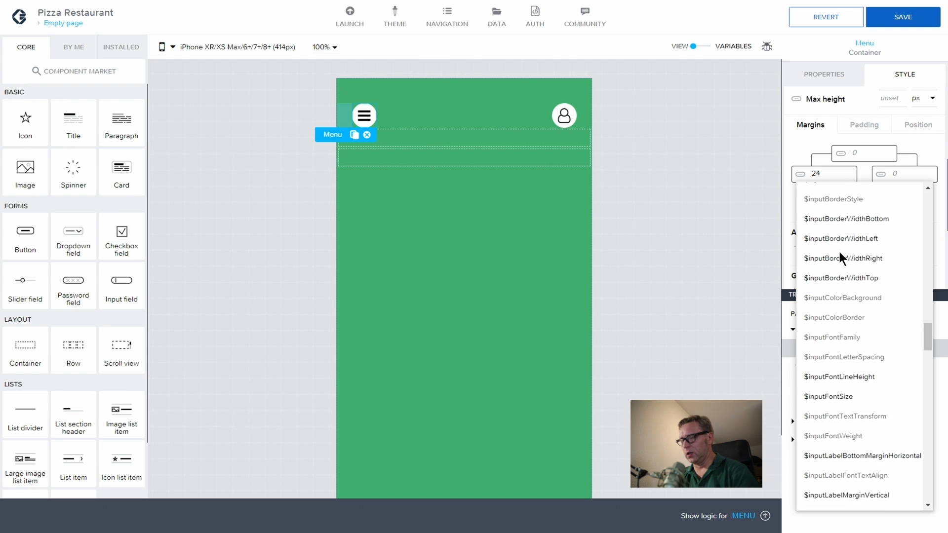
{"action": "scroll", "coordinate": [840, 253], "scroll_direction": "down", "scroll_amount": 1}
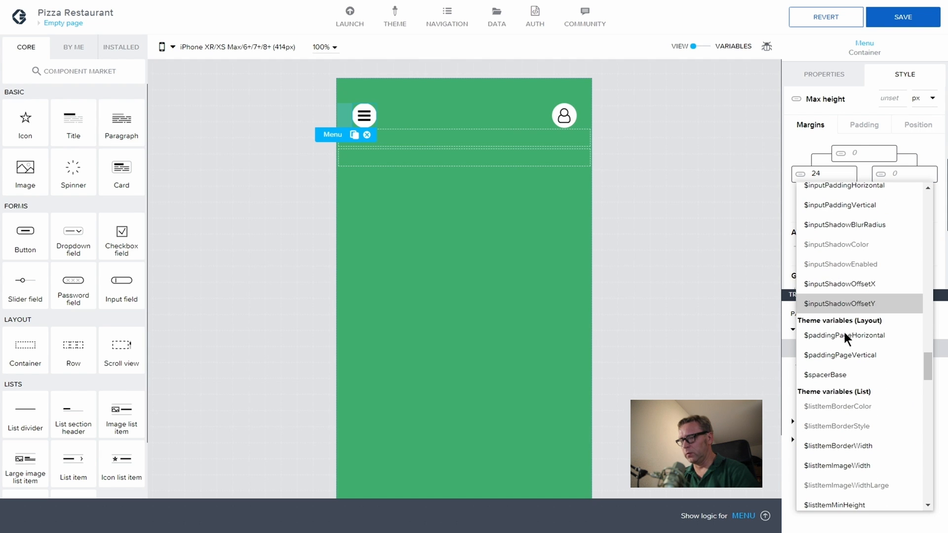
{"action": "left_click", "coordinate": [842, 369]}
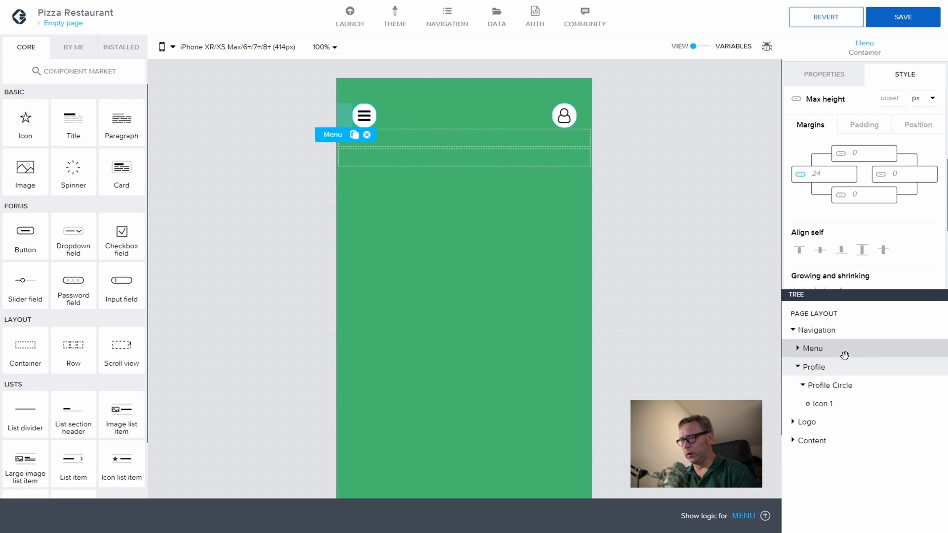
Step: Give the Navigation container a bottom margin of 16
{"action": "left_click", "coordinate": [740, 186]}
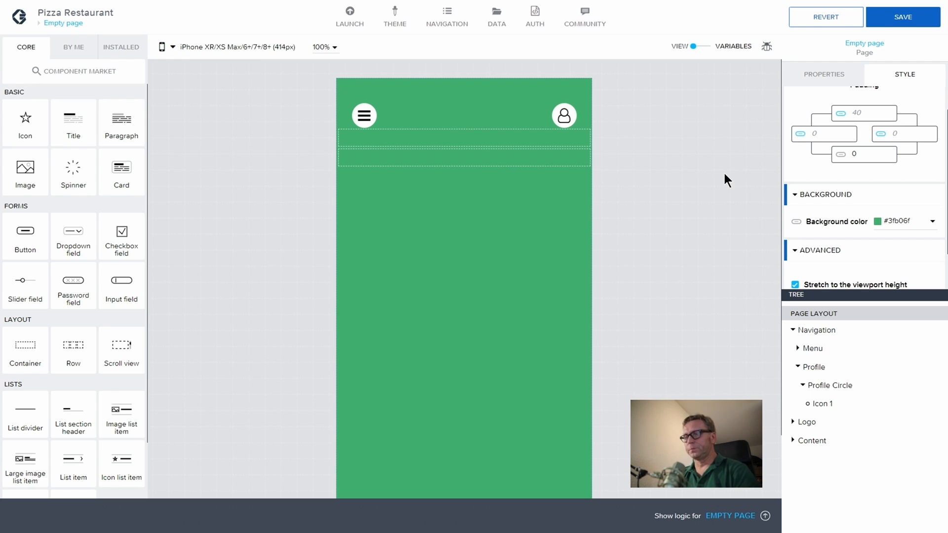
{"action": "left_click", "coordinate": [830, 330]}
{"action": "scroll", "coordinate": [864, 178], "scroll_direction": "down", "scroll_amount": 3}
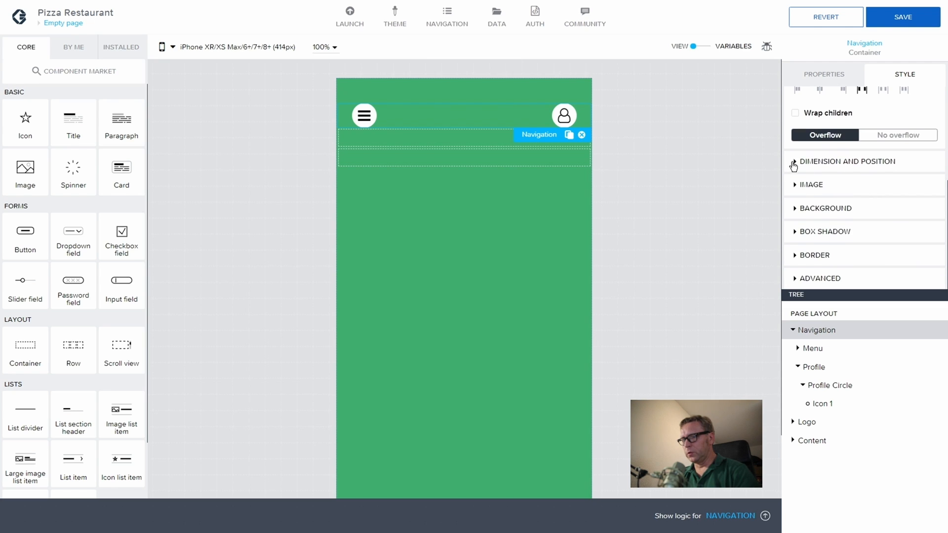
{"action": "left_click", "coordinate": [796, 163]}
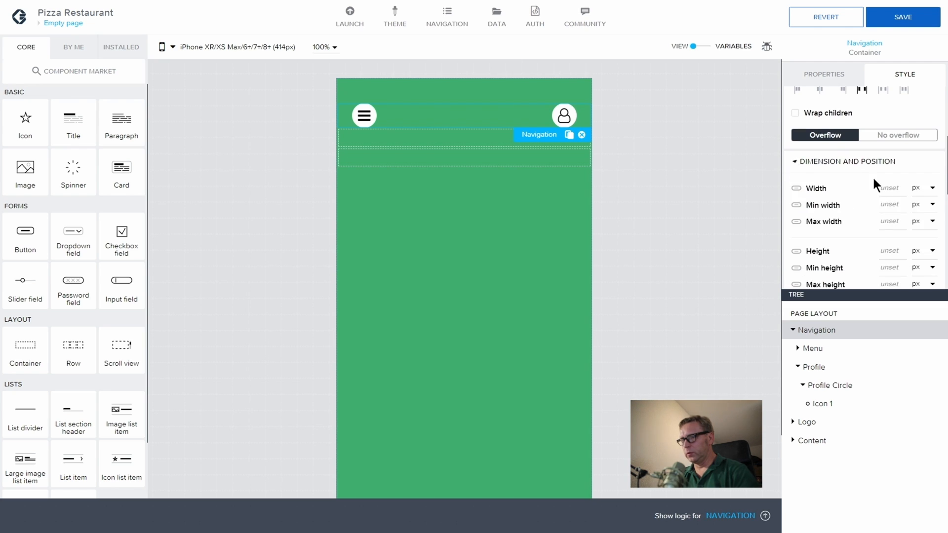
{"action": "scroll", "coordinate": [874, 188], "scroll_direction": "down", "scroll_amount": 3}
{"action": "scroll", "coordinate": [882, 204], "scroll_direction": "down", "scroll_amount": 2}
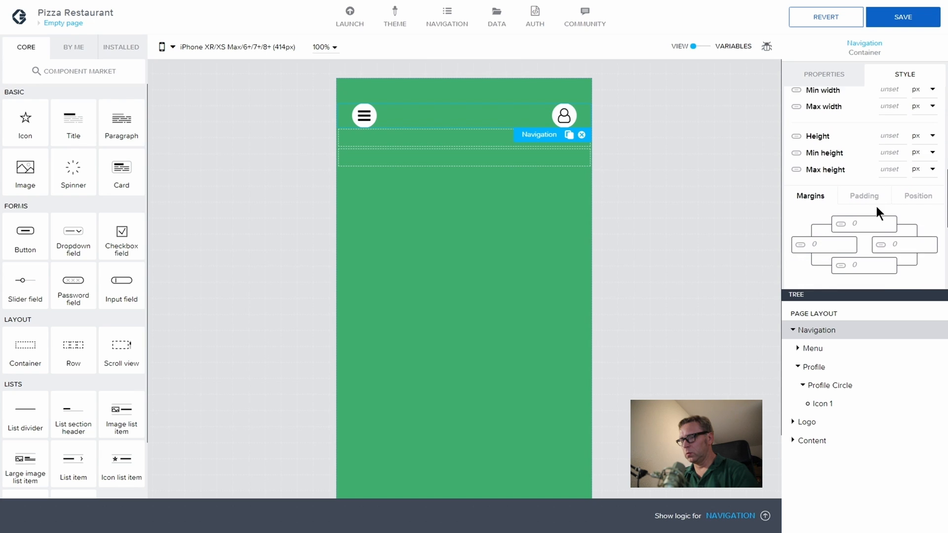
{"action": "left_click", "coordinate": [860, 262]}
{"action": "type", "text": "8"}
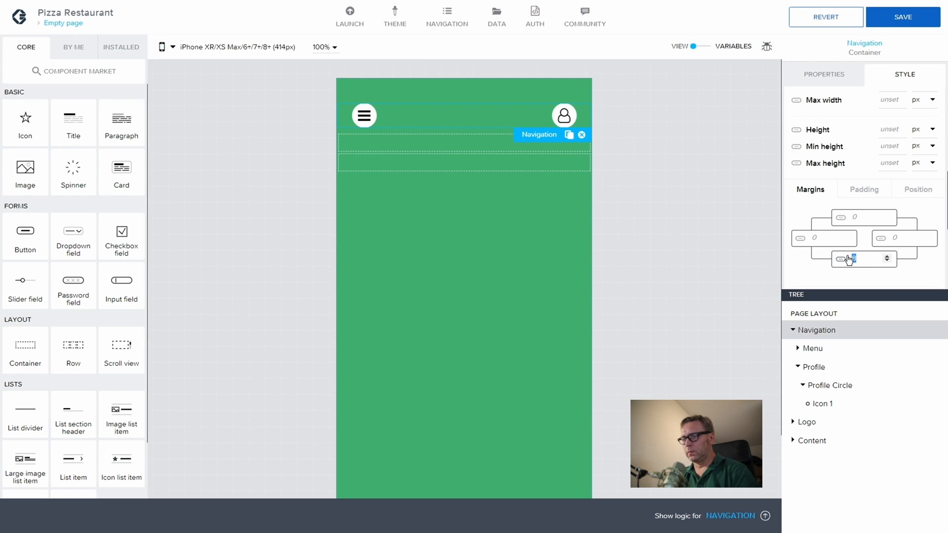
{"action": "double_click", "coordinate": [852, 259]}
{"action": "type", "text": "16"}
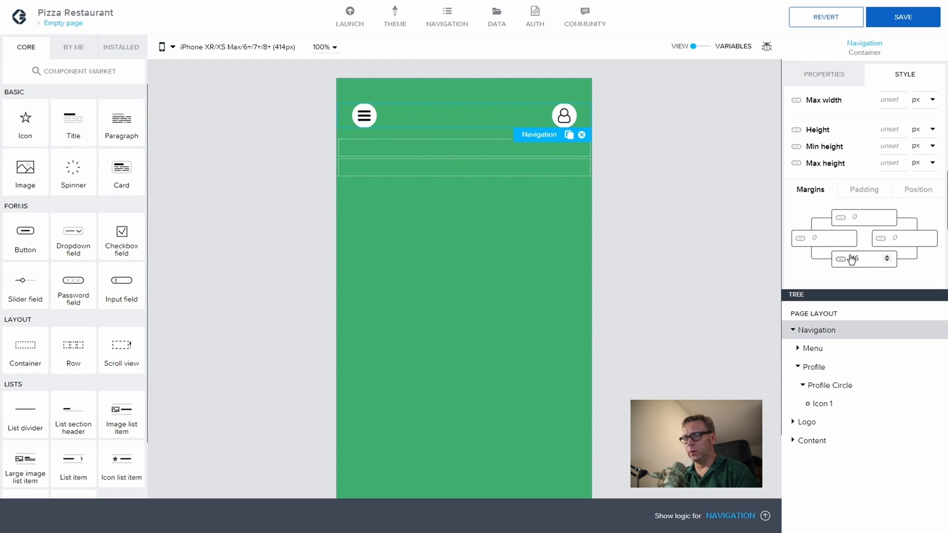
Step: Save the application
{"action": "left_click", "coordinate": [748, 220]}
{"action": "left_click", "coordinate": [903, 16]}
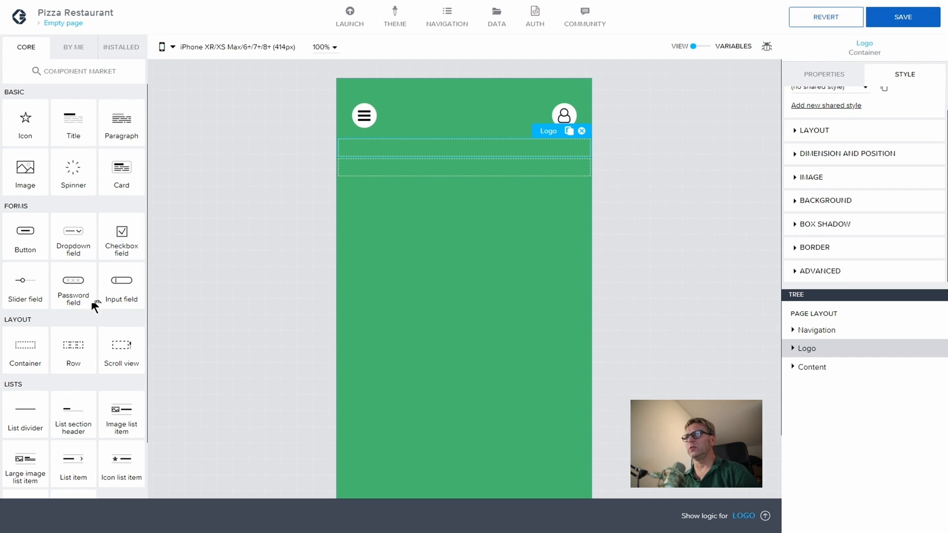
Step: Add a Container inside Logo and rename it 'Container Helper' in Advanced properties
{"action": "left_click_drag", "start_coordinate": [22, 352], "coordinate": [839, 366]}
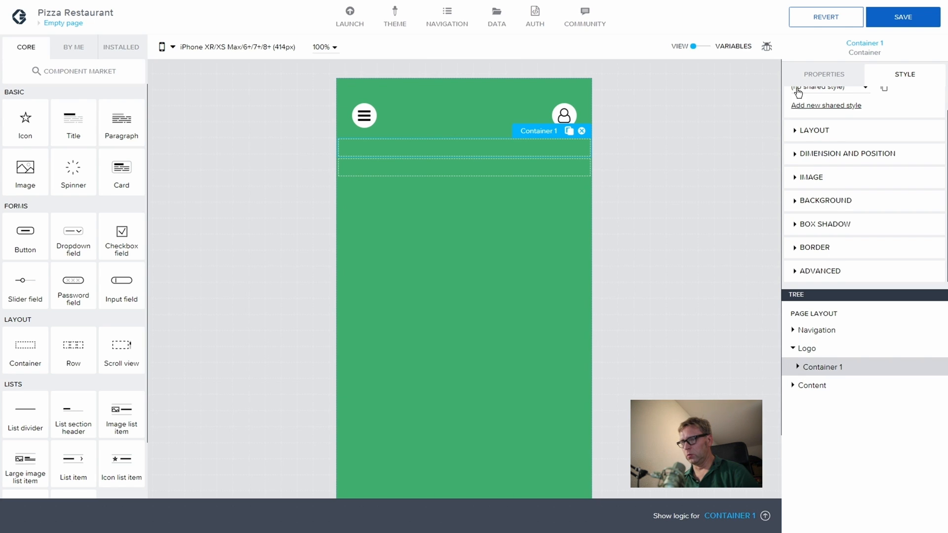
{"action": "left_click", "coordinate": [822, 75]}
{"action": "left_click", "coordinate": [792, 191]}
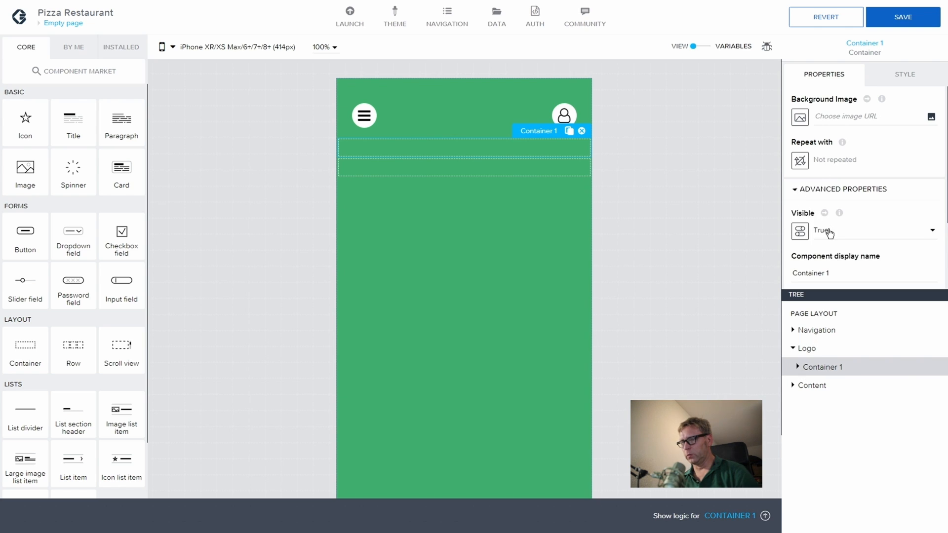
{"action": "left_click", "coordinate": [831, 273]}
{"action": "key", "text": "BackSpace"}
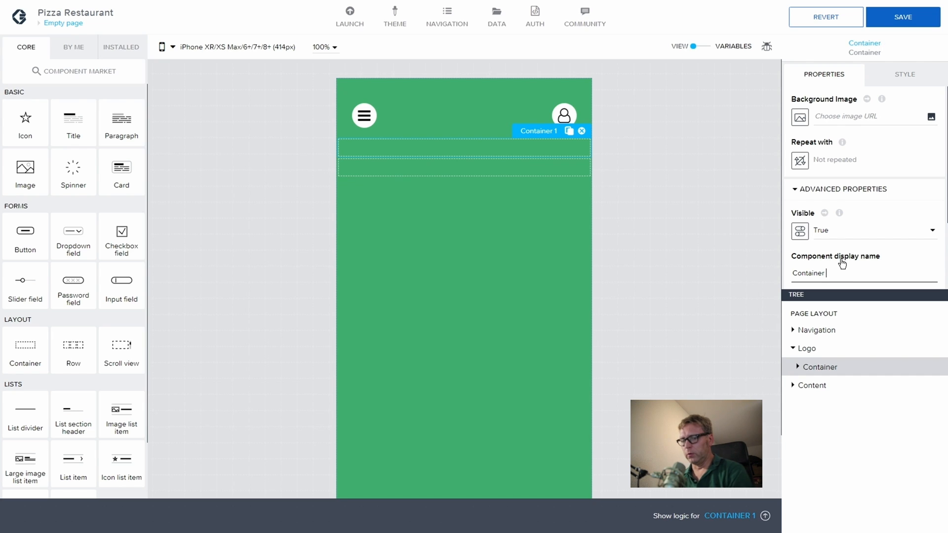
{"action": "type", "text": "Helper"}
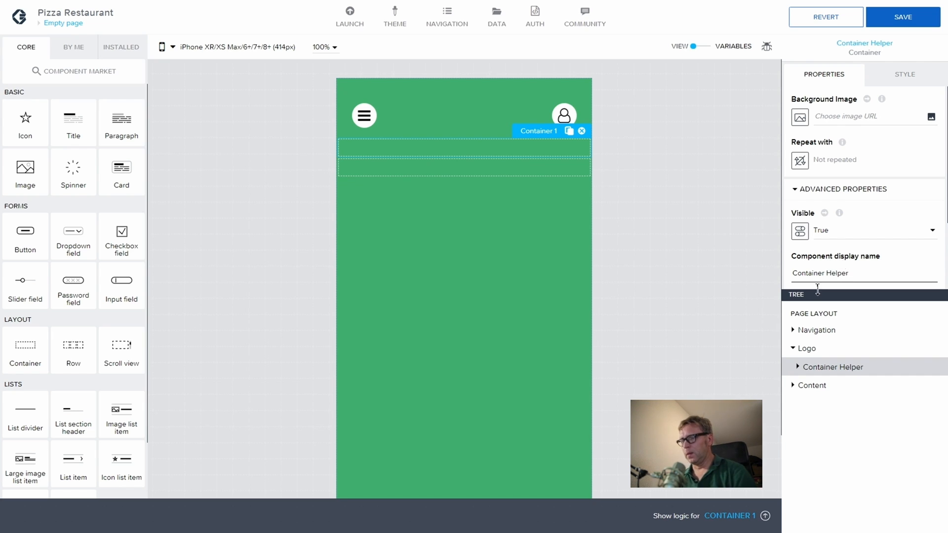
Step: Set Container Helper's height to 120 px under Dimension and Position
{"action": "left_click", "coordinate": [806, 348]}
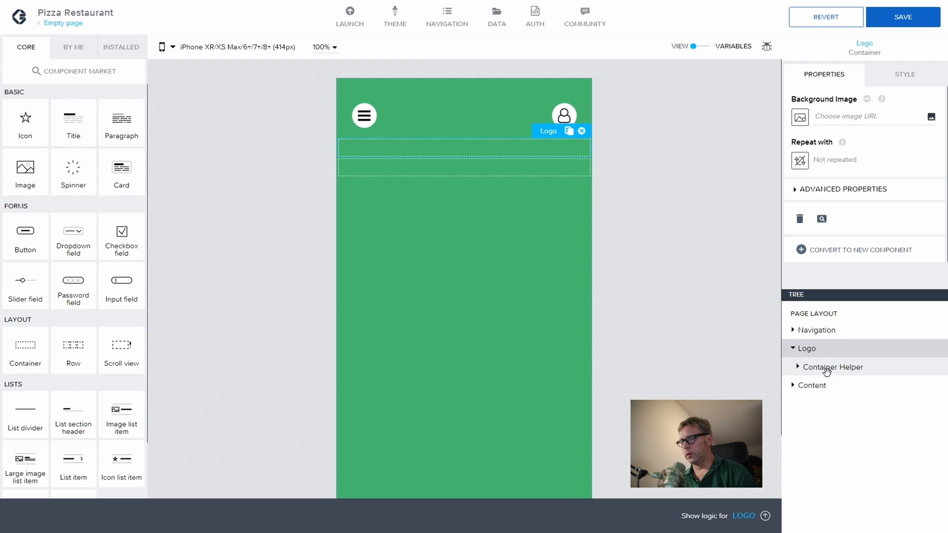
{"action": "left_click", "coordinate": [819, 366]}
{"action": "left_click", "coordinate": [905, 75]}
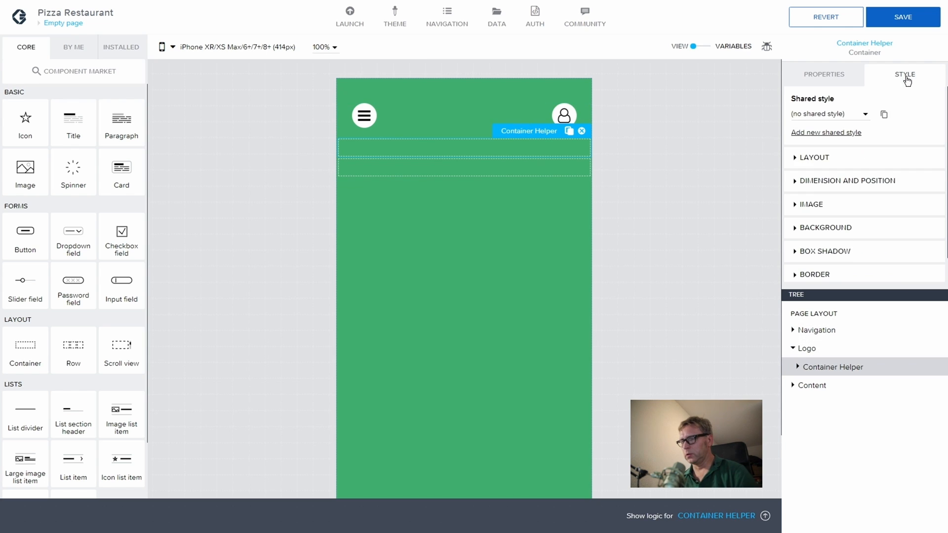
{"action": "left_click", "coordinate": [792, 186]}
{"action": "scroll", "coordinate": [832, 191], "scroll_direction": "down", "scroll_amount": 1}
{"action": "left_click", "coordinate": [888, 228]}
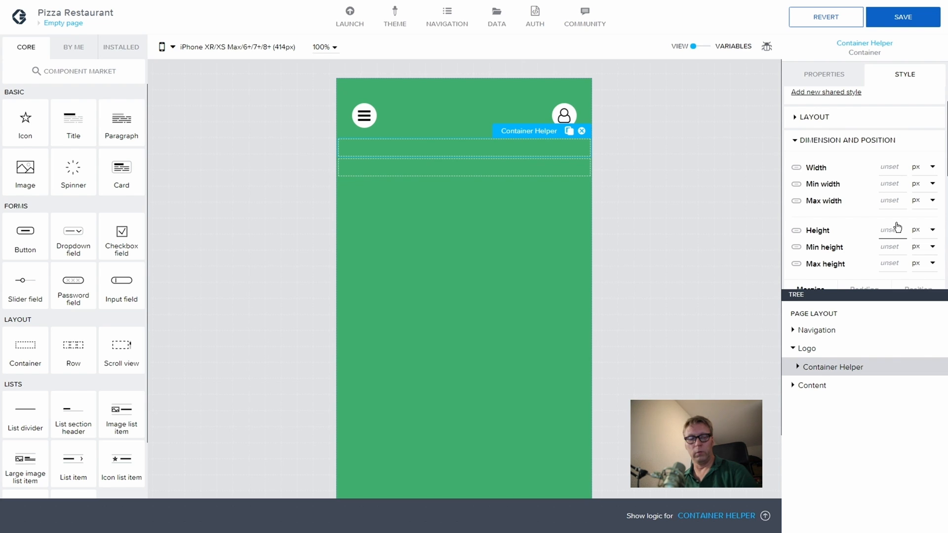
{"action": "type", "text": "120"}
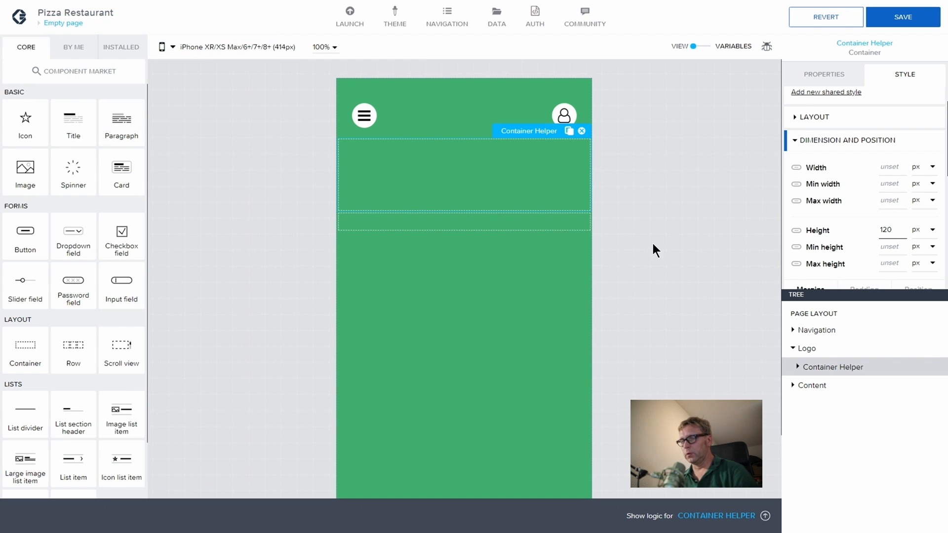
{"action": "left_click", "coordinate": [811, 348]}
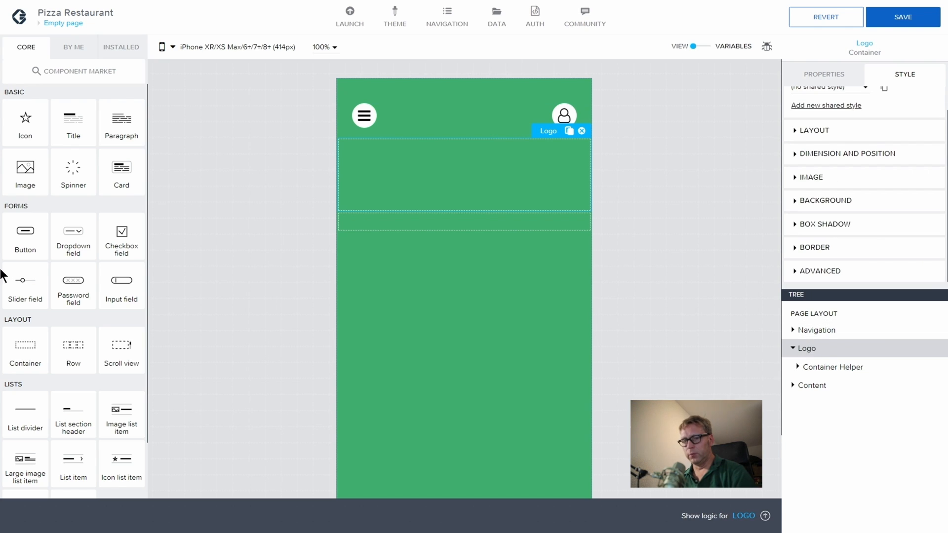
Step: Add a second container under Logo and name it 'Background Circle Container'
{"action": "left_click_drag", "start_coordinate": [25, 346], "coordinate": [834, 384]}
{"action": "left_click", "coordinate": [840, 386]}
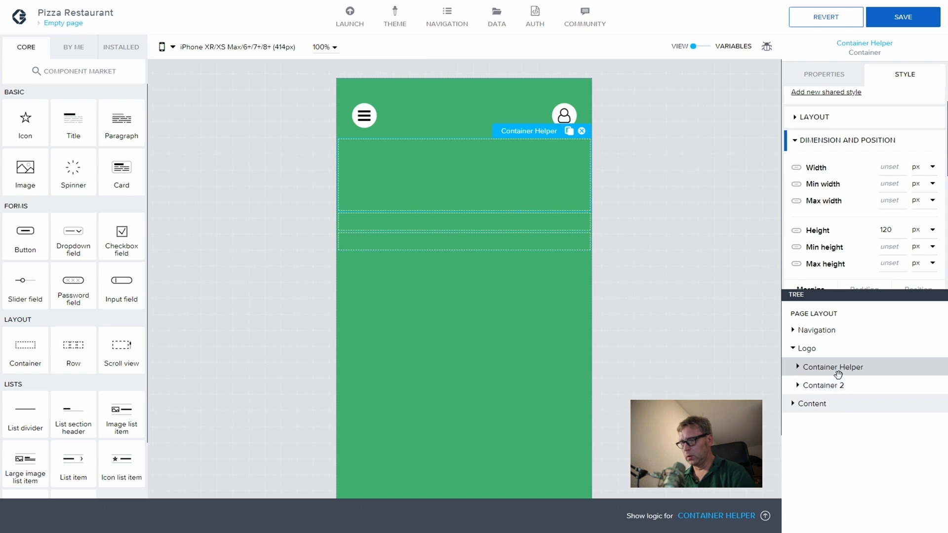
{"action": "left_click", "coordinate": [836, 391]}
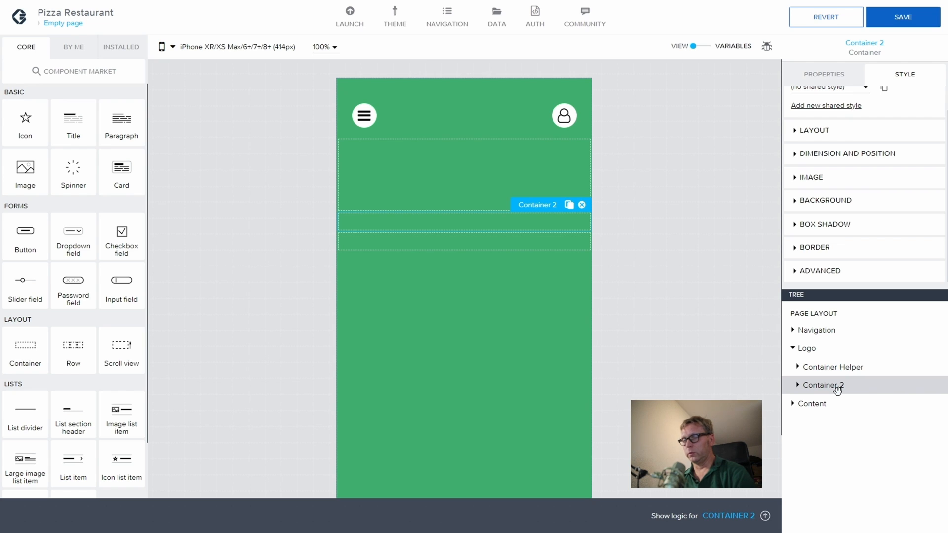
{"action": "left_click", "coordinate": [815, 74]}
{"action": "left_click", "coordinate": [795, 190]}
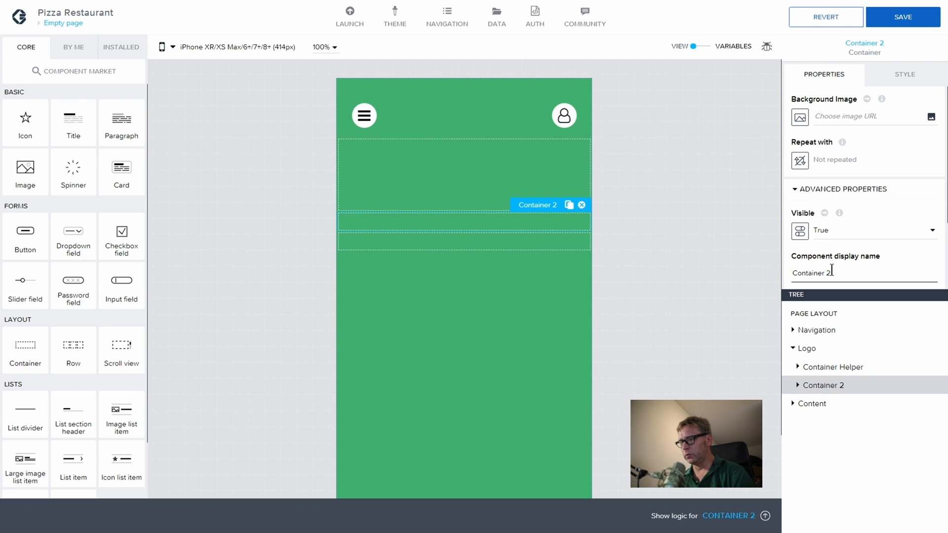
{"action": "key", "text": "BackSpace"}
{"action": "key", "text": "BackSpace"}
{"action": "key", "text": "BackSpace"}
{"action": "key", "text": "BackSpace"}
{"action": "key", "text": "BackSpace"}
{"action": "key", "text": "BackSpace"}
{"action": "key", "text": "BackSpace"}
{"action": "key", "text": "BackSpace"}
{"action": "key", "text": "BackSpace"}
{"action": "key", "text": "BackSpace"}
{"action": "key", "text": "BackSpace"}
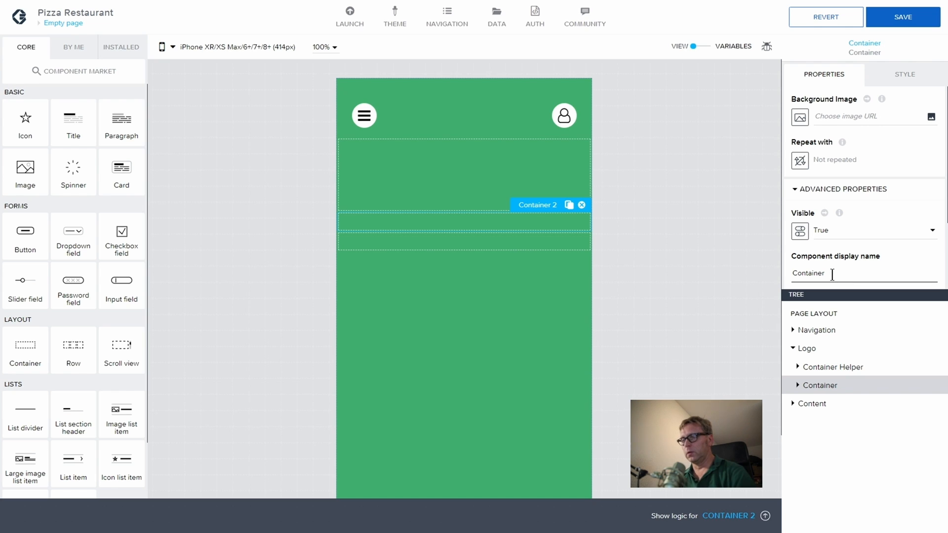
{"action": "type", "text": "B"}
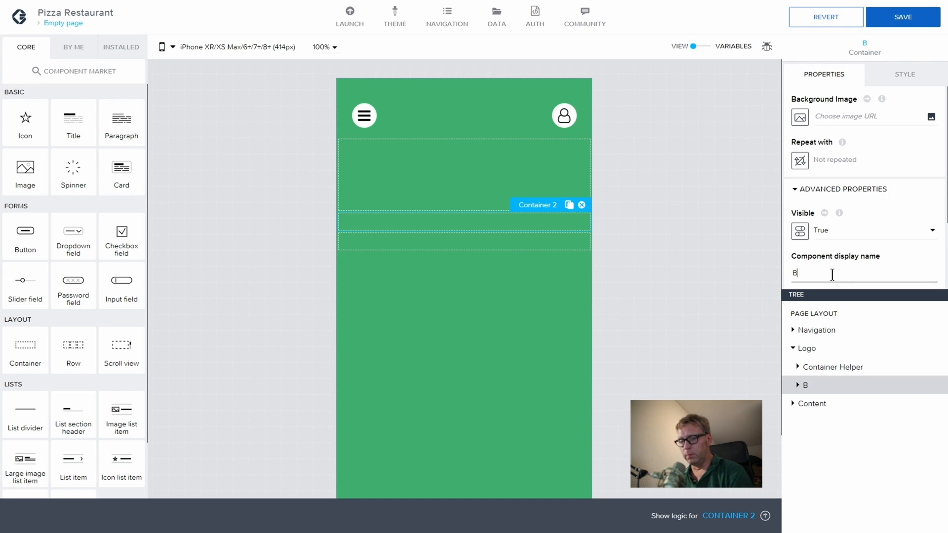
{"action": "type", "text": "ackgro"}
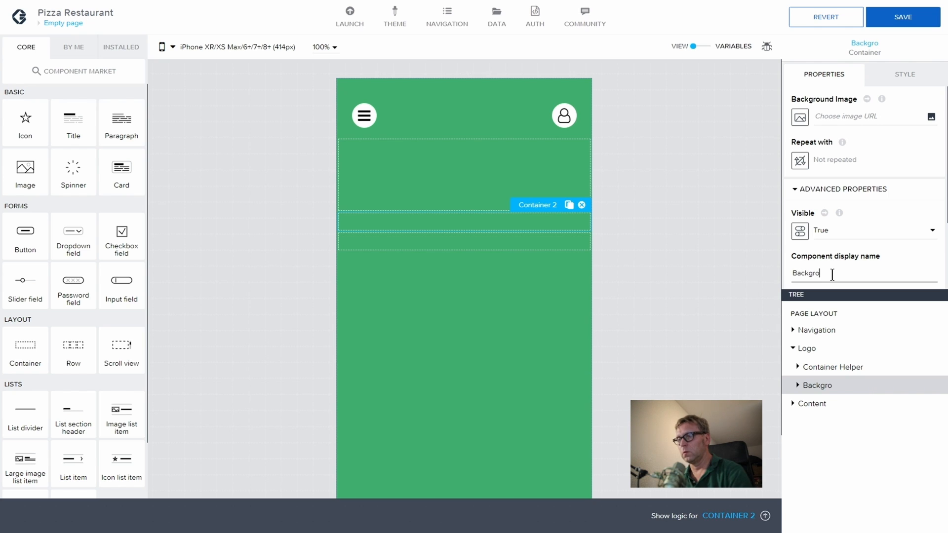
{"action": "type", "text": "und C"}
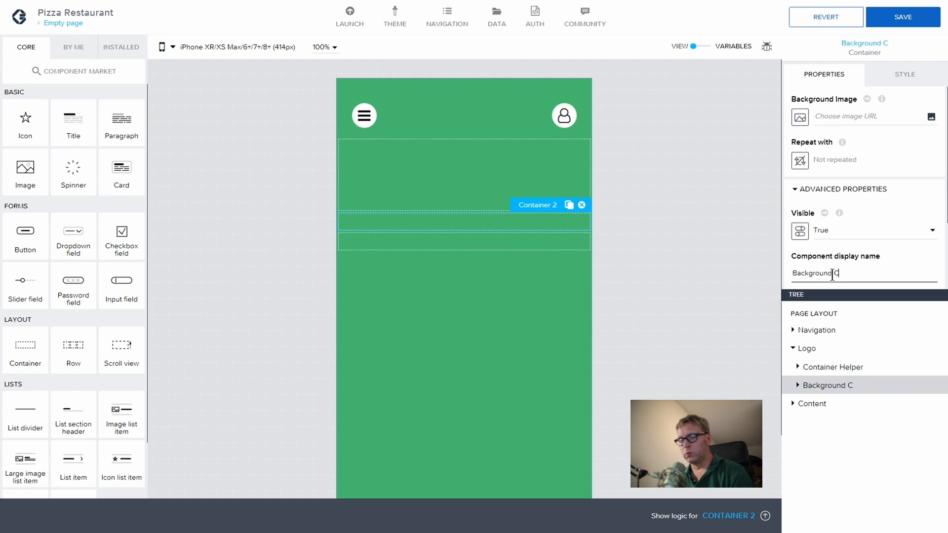
{"action": "type", "text": "ircle Cont"}
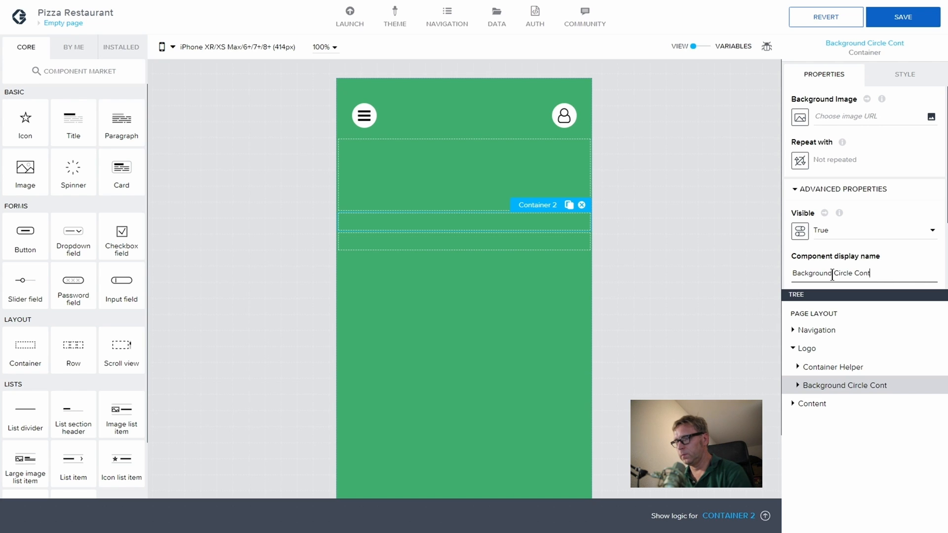
{"action": "type", "text": "ainer"}
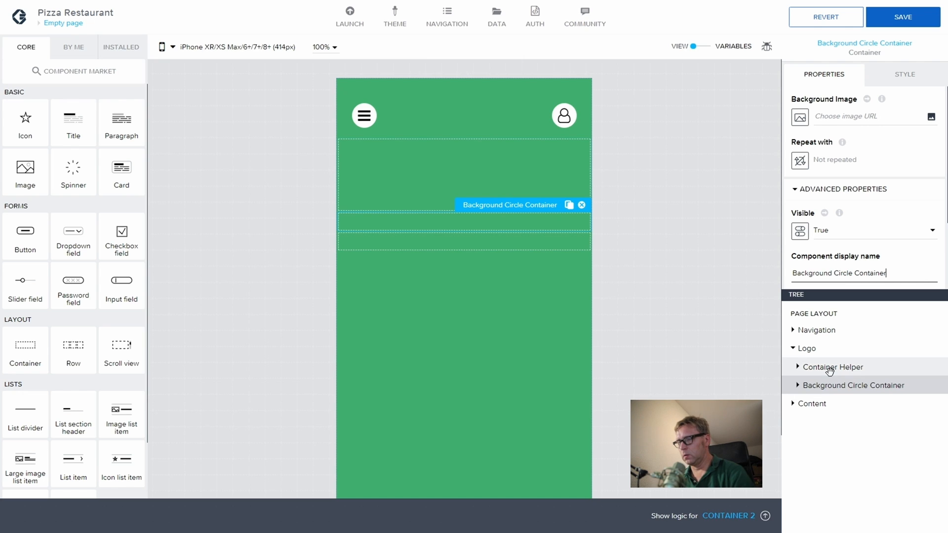
Step: Fix the garbled name, retyping it as 'Background Circle container'
{"action": "key", "text": "ctrl+v"}
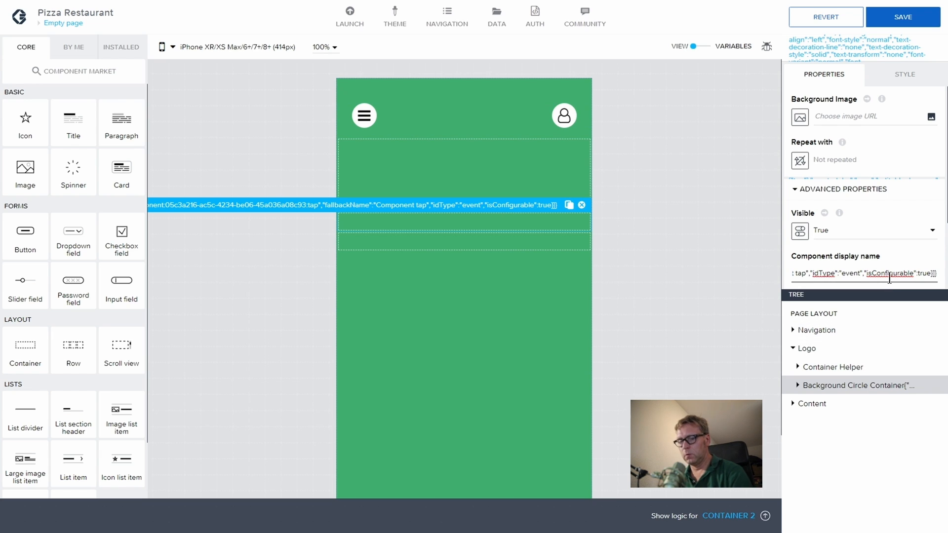
{"action": "key", "text": "ctrl+a"}
{"action": "key", "text": "BackSpace"}
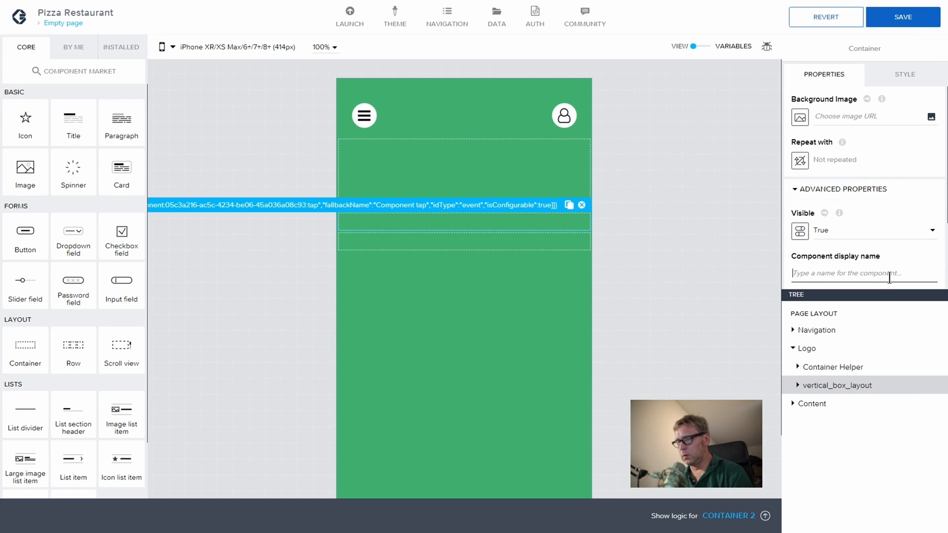
{"action": "type", "text": "Ba"}
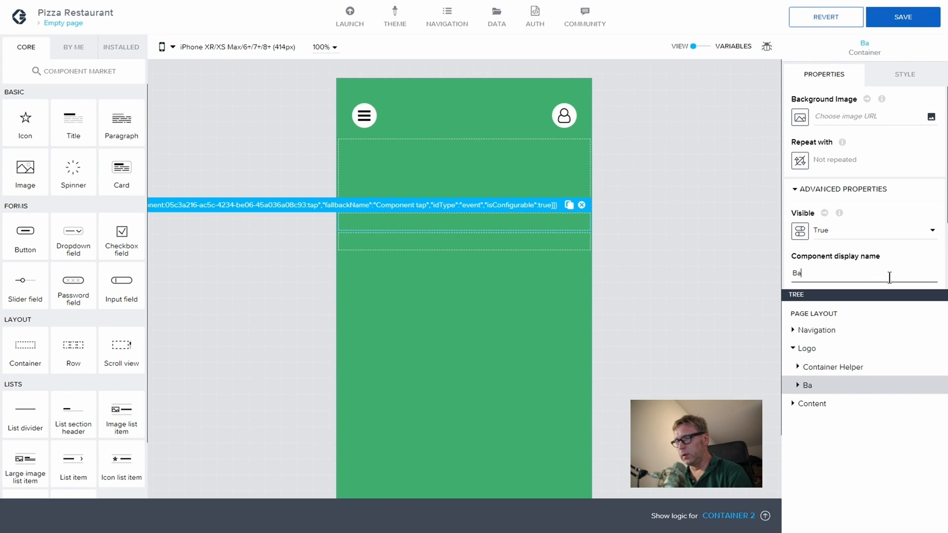
{"action": "type", "text": "ckground cont"}
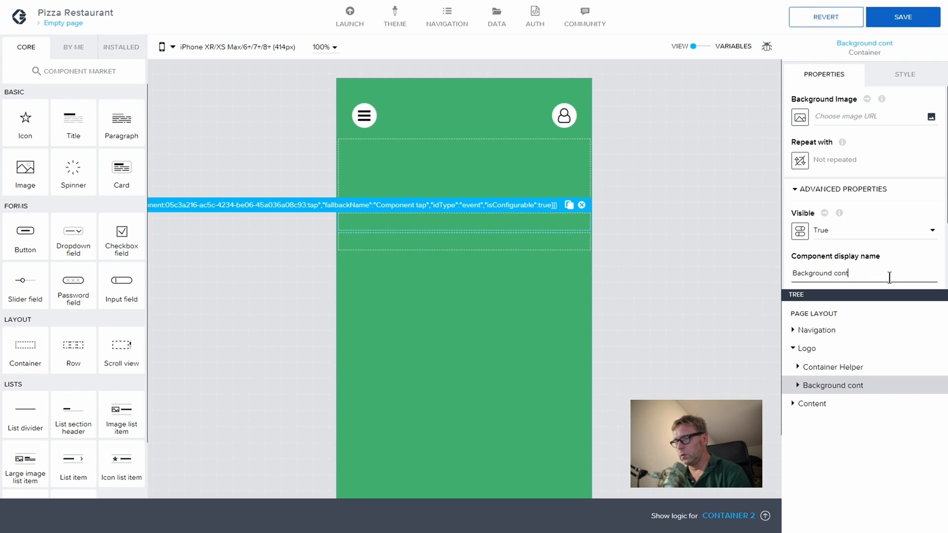
{"action": "type", "text": "ent c"}
{"action": "key", "text": "BackSpace"}
{"action": "key", "text": "BackSpace"}
{"action": "key", "text": "BackSpace"}
{"action": "key", "text": "BackSpace"}
{"action": "key", "text": "BackSpace"}
{"action": "type", "text": "a"}
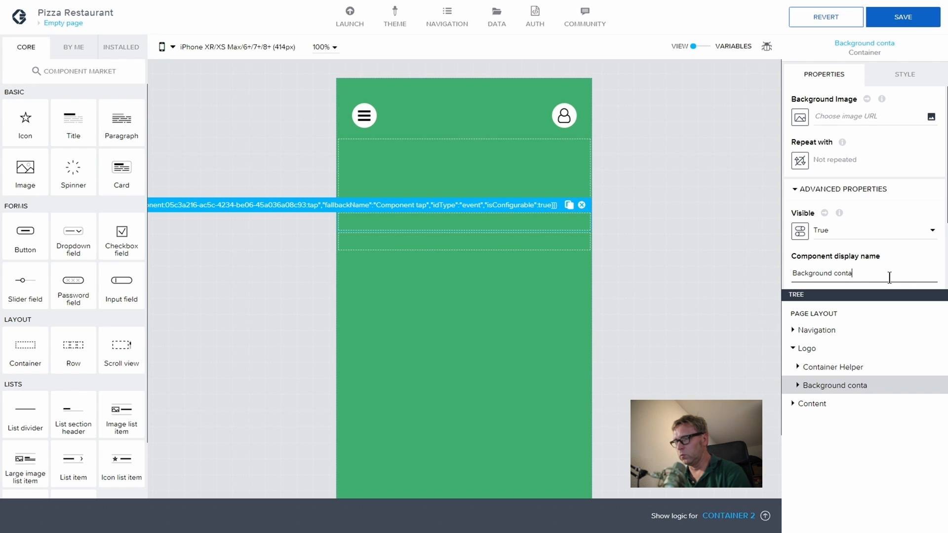
{"action": "type", "text": "iner ci"}
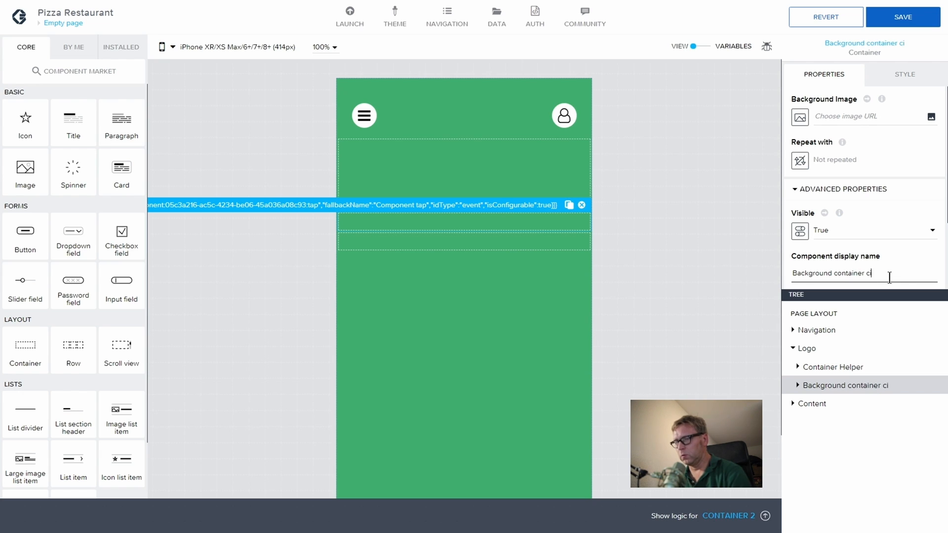
{"action": "type", "text": "rcle"}
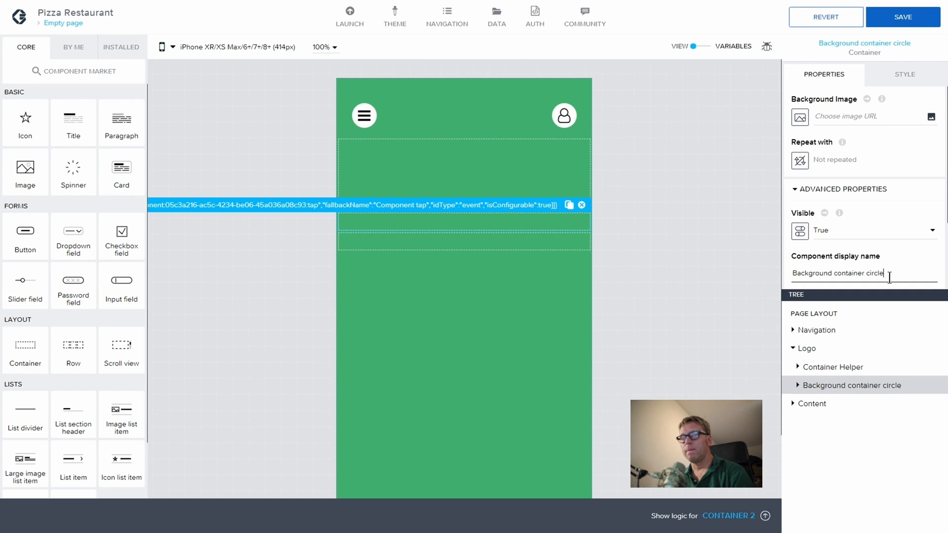
{"action": "key", "text": "BackSpace"}
{"action": "key", "text": "BackSpace"}
{"action": "key", "text": "BackSpace"}
{"action": "key", "text": "BackSpace"}
{"action": "key", "text": "BackSpace"}
{"action": "key", "text": "BackSpace"}
{"action": "key", "text": "BackSpace"}
{"action": "key", "text": "BackSpace"}
{"action": "key", "text": "BackSpace"}
{"action": "key", "text": "BackSpace"}
{"action": "key", "text": "BackSpace"}
{"action": "key", "text": "BackSpace"}
{"action": "key", "text": "BackSpace"}
{"action": "key", "text": "BackSpace"}
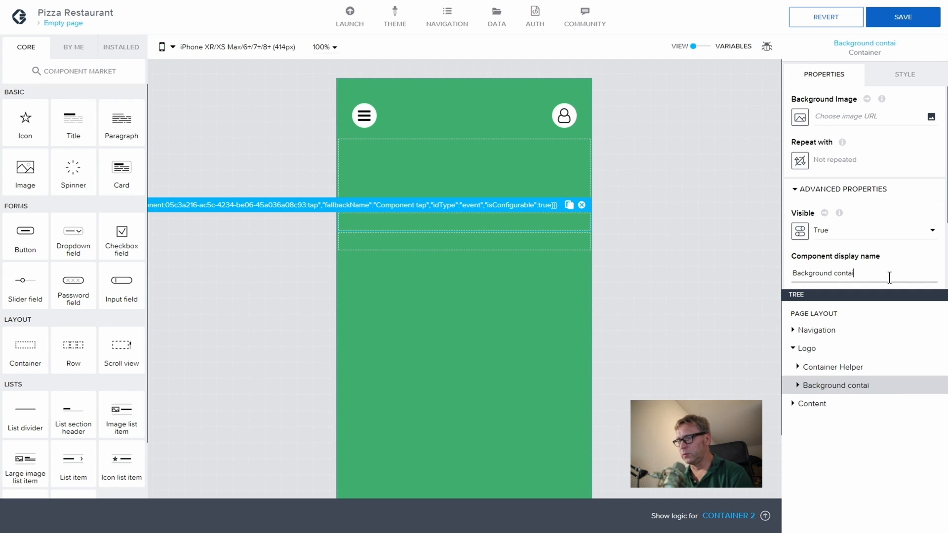
{"action": "key", "text": "BackSpace"}
{"action": "key", "text": "BackSpace"}
{"action": "type", "text": "Circle con"}
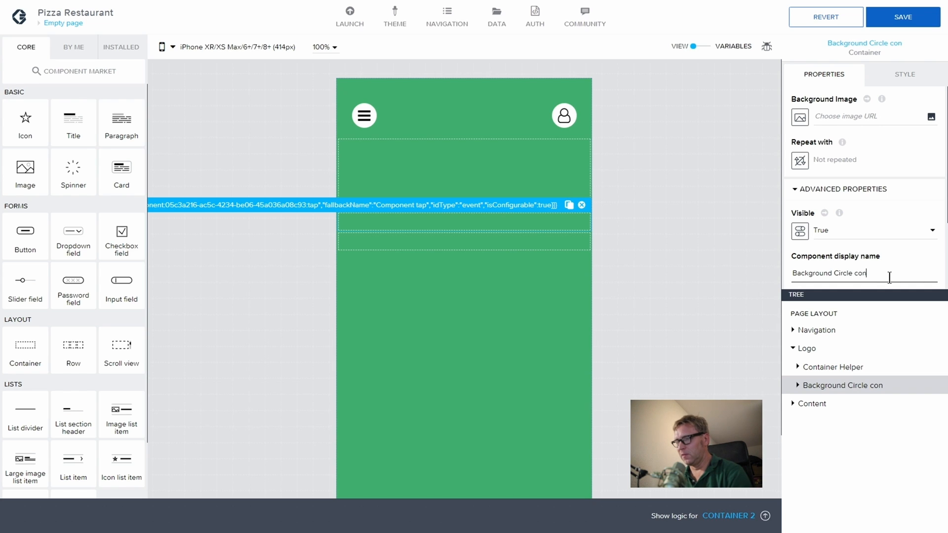
{"action": "type", "text": "taione"}
{"action": "key", "text": "BackSpace"}
{"action": "key", "text": "BackSpace"}
{"action": "key", "text": "BackSpace"}
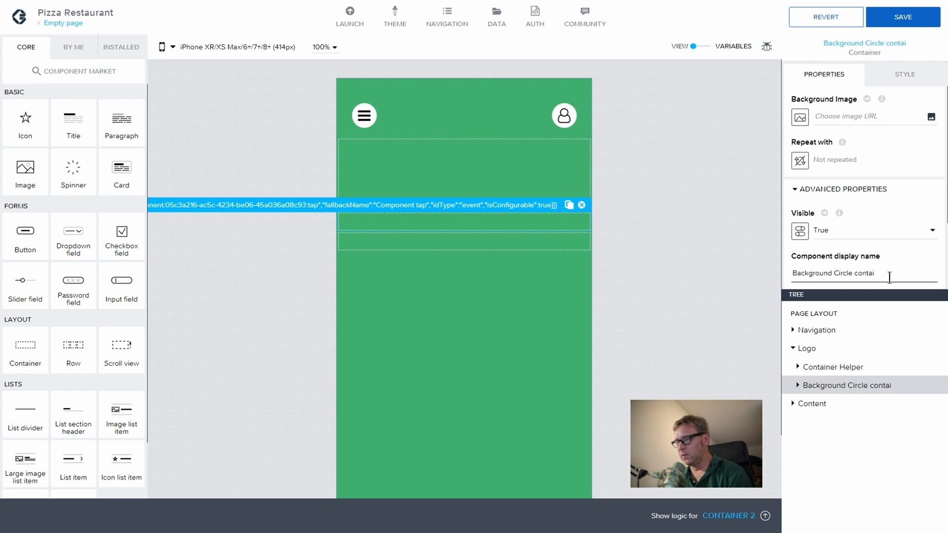
{"action": "type", "text": "ner"}
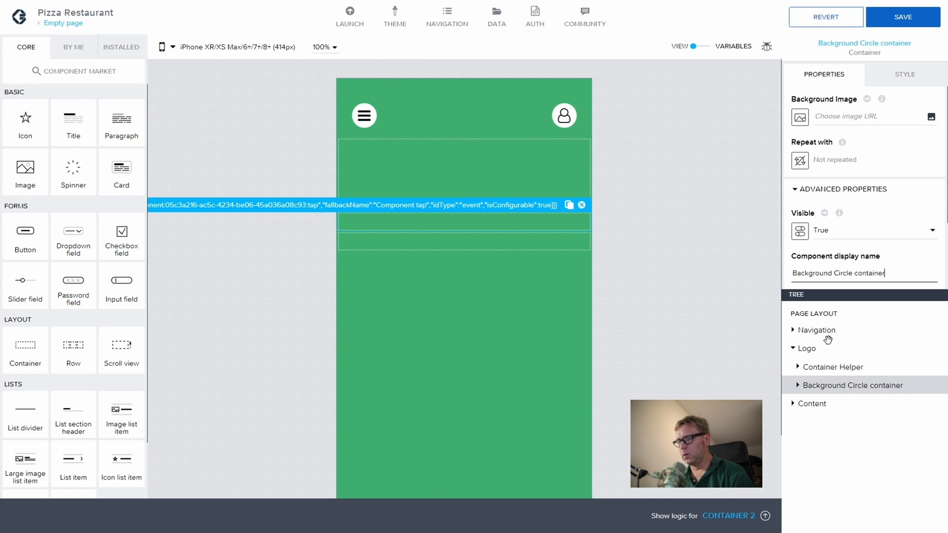
Step: Copy the Background Circle container
{"action": "left_click", "coordinate": [817, 367]}
{"action": "left_click", "coordinate": [825, 385]}
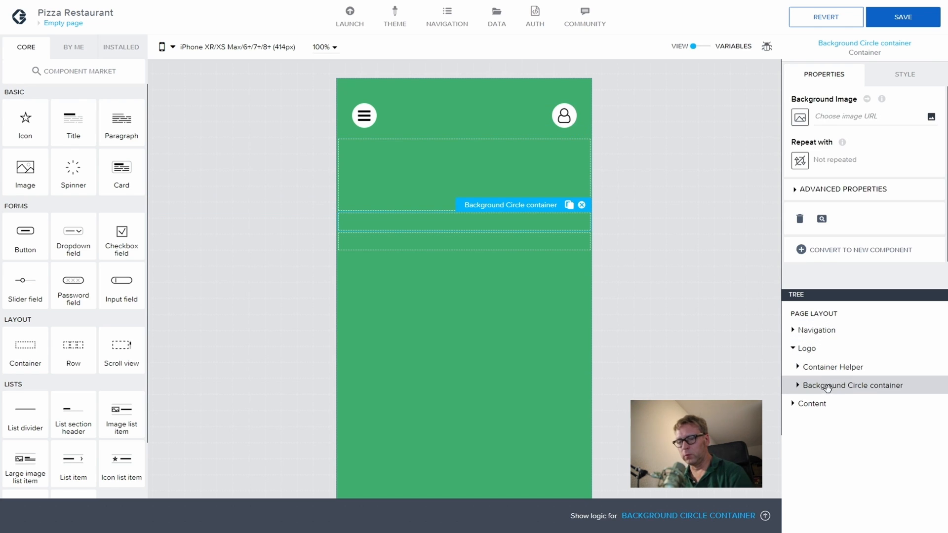
{"action": "key", "text": "ctrl+c"}
Step: Paste a duplicate of Background Circle container and rename the copy 'Circle Image'
{"action": "key", "text": "ctrl+v"}
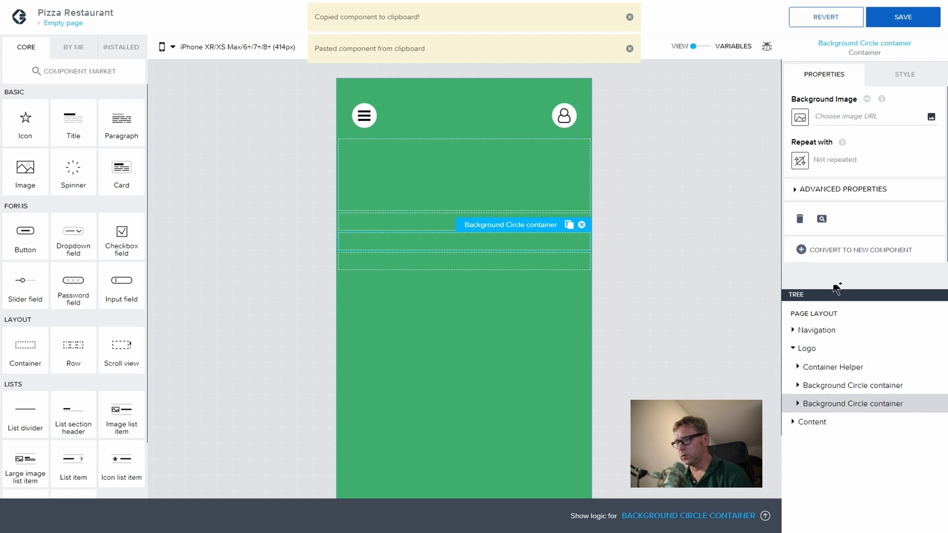
{"action": "left_click", "coordinate": [793, 191]}
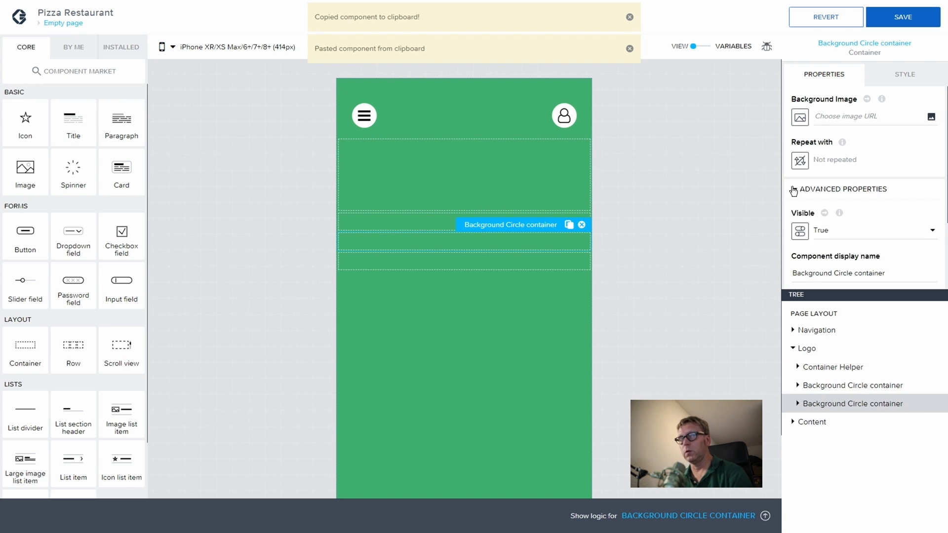
{"action": "left_click_drag", "start_coordinate": [884, 273], "coordinate": [777, 276]}
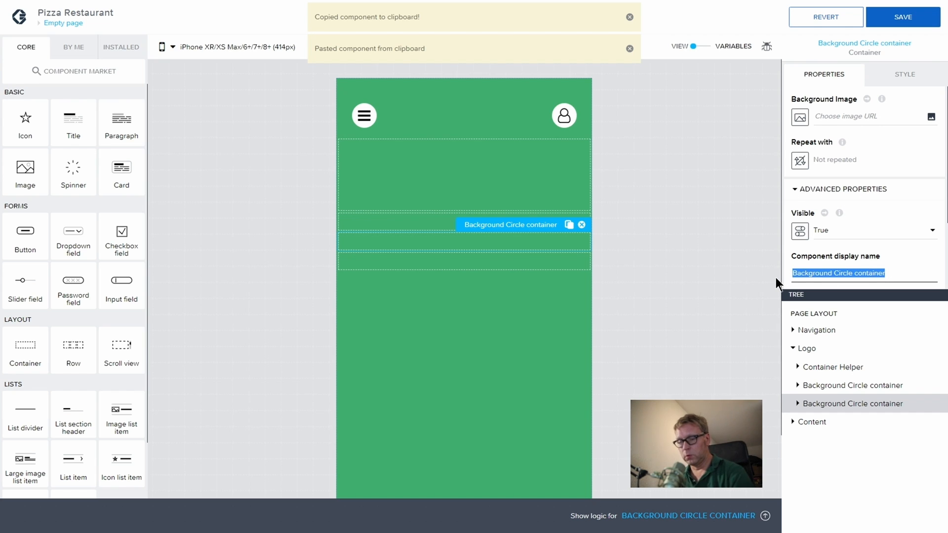
{"action": "type", "text": "Circle Image"}
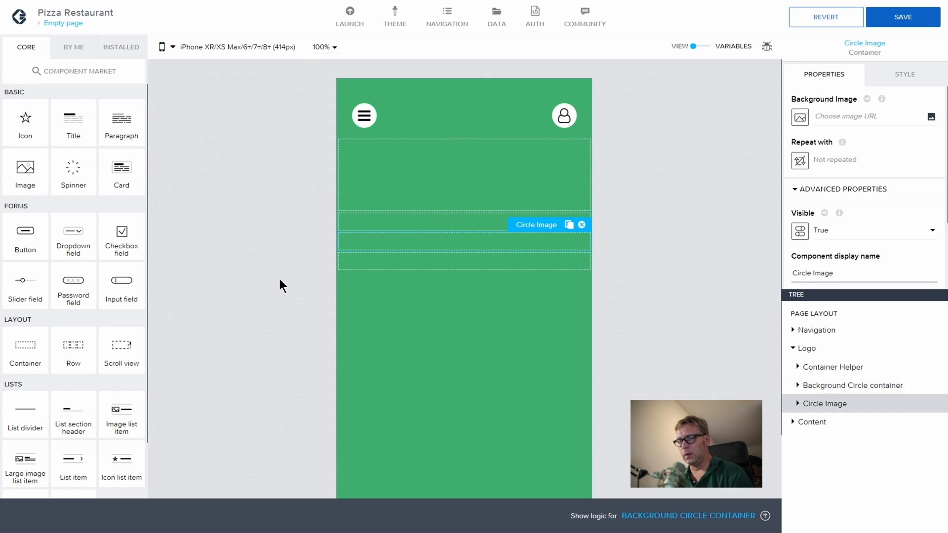
Step: Add an Image inside Circle Image and set its source to logo.png
{"action": "left_click_drag", "start_coordinate": [21, 170], "coordinate": [853, 404]}
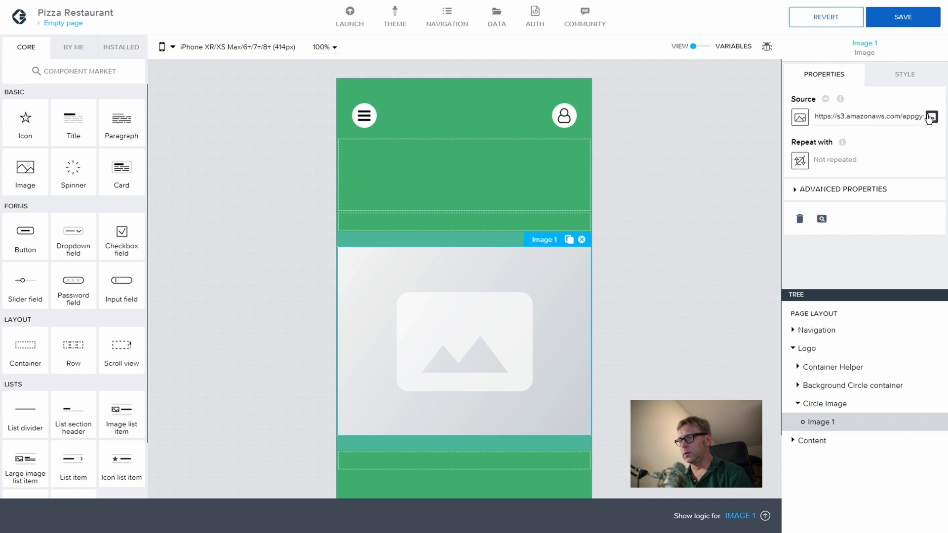
{"action": "left_click", "coordinate": [930, 117]}
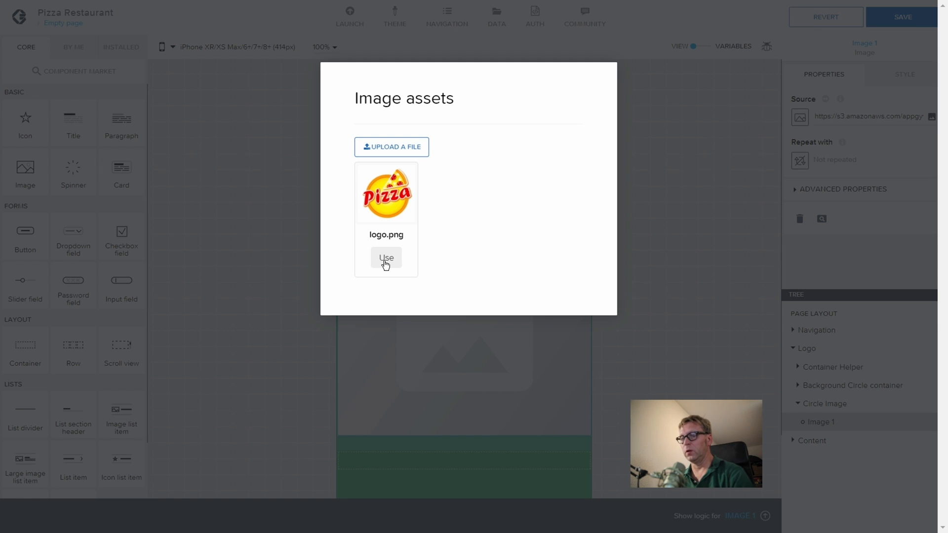
{"action": "left_click", "coordinate": [387, 261]}
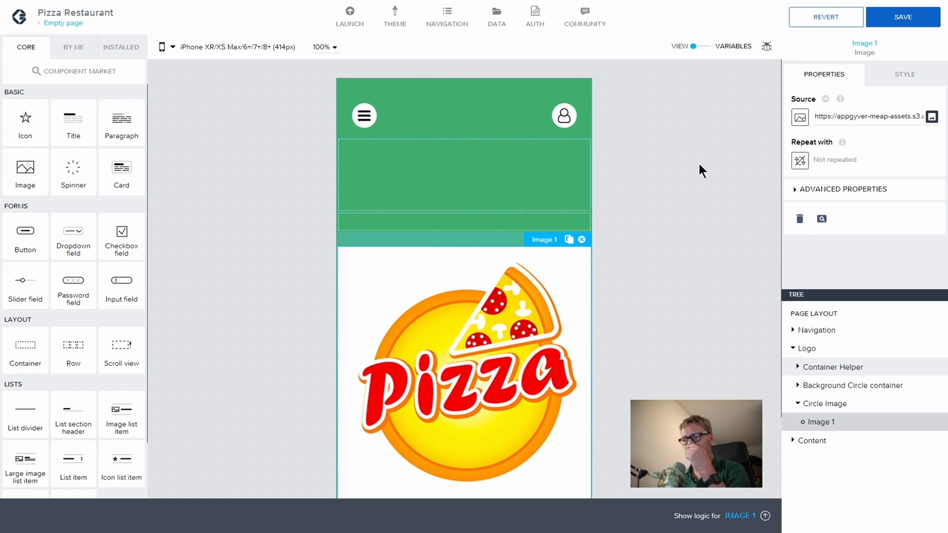
{"action": "left_click", "coordinate": [903, 74]}
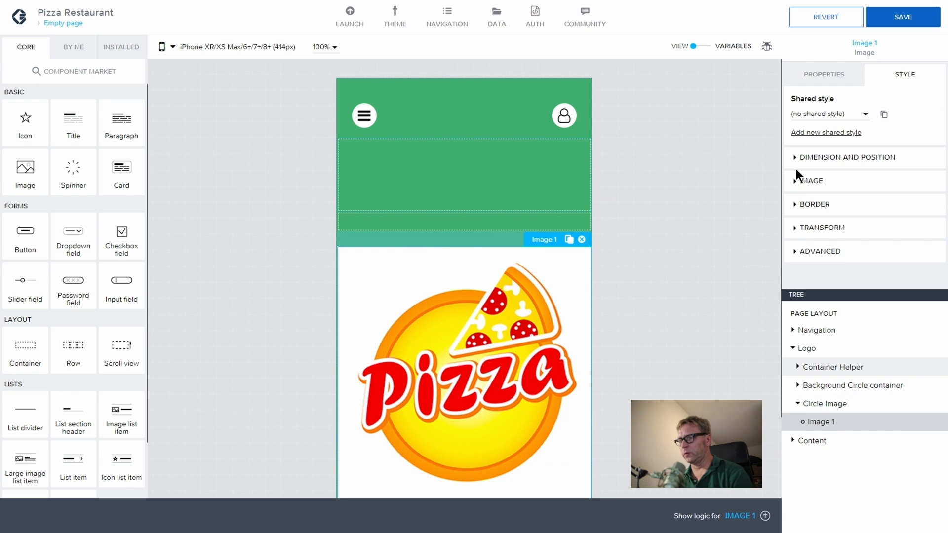
Step: Set the pizza logo image's width to 150 px
{"action": "left_click", "coordinate": [803, 181]}
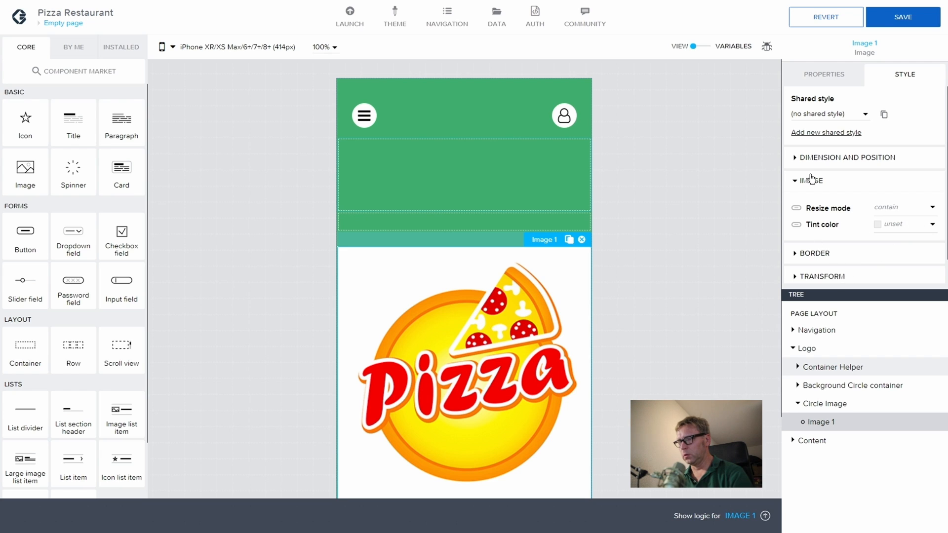
{"action": "left_click", "coordinate": [800, 158]}
{"action": "left_click", "coordinate": [891, 186]}
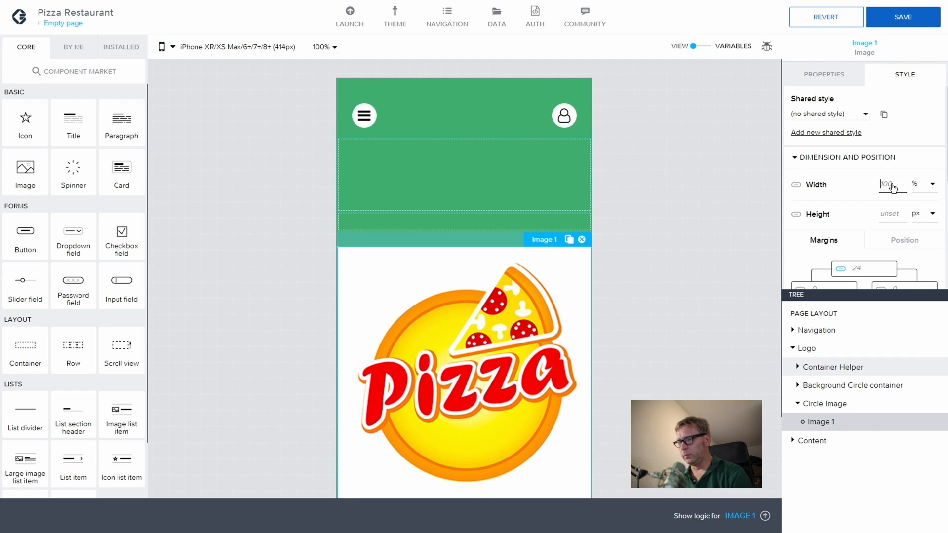
{"action": "type", "text": "150"}
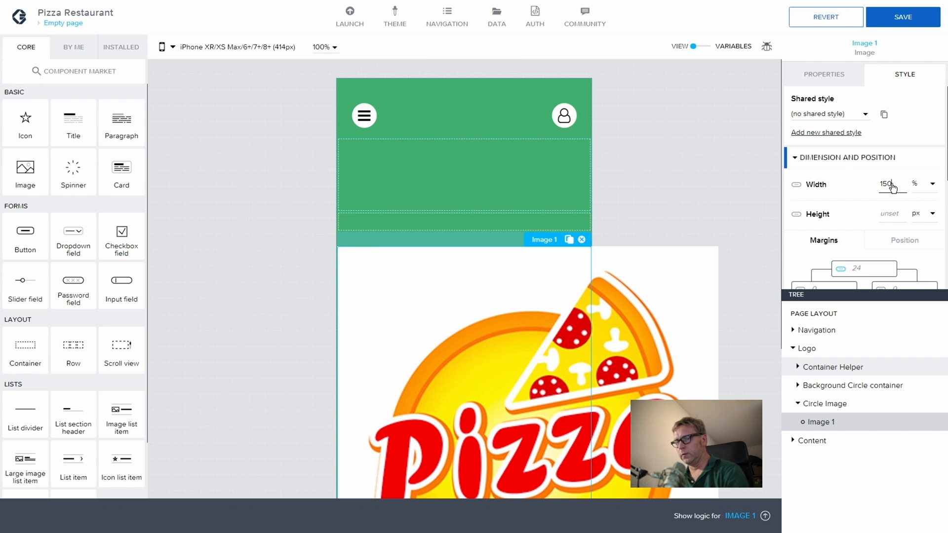
{"action": "left_click", "coordinate": [932, 185]}
{"action": "left_click", "coordinate": [923, 198]}
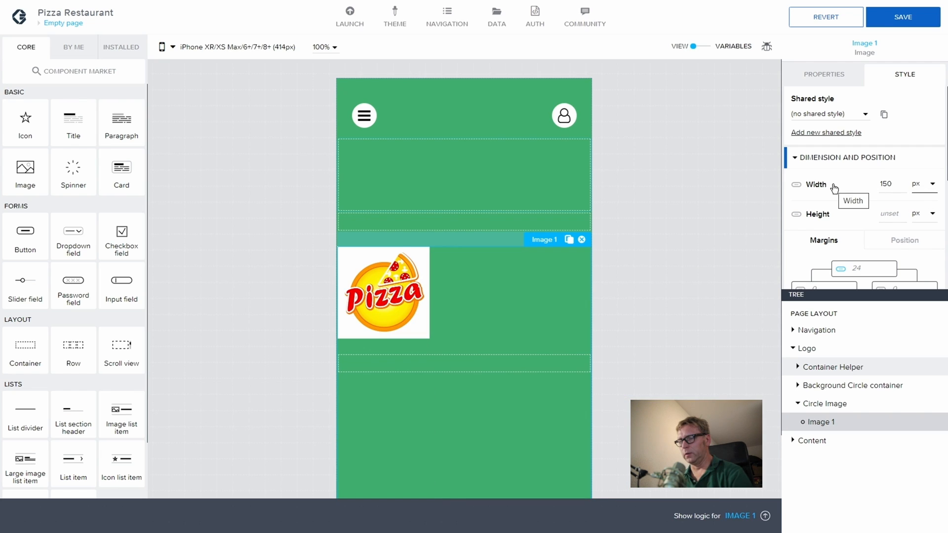
{"action": "left_click", "coordinate": [815, 350]}
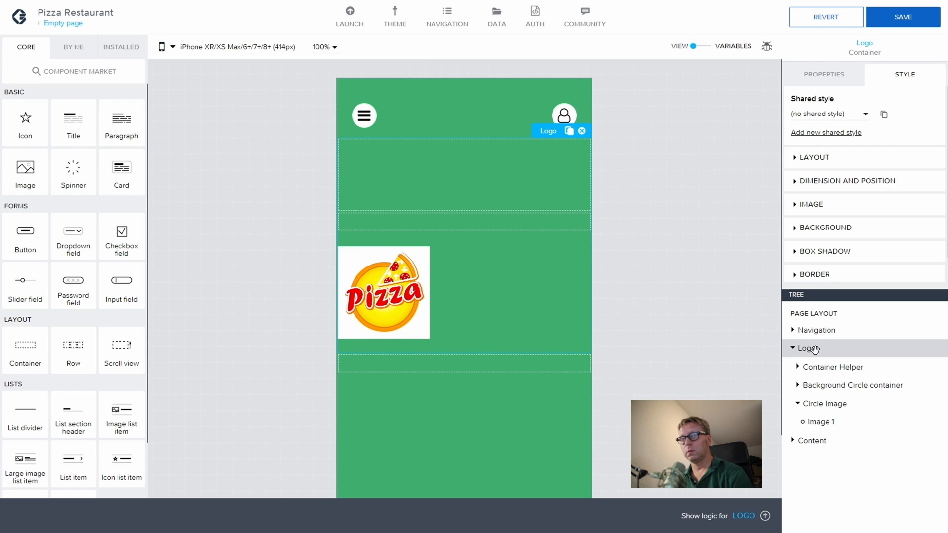
Step: Select the Background Circle container under Container Helper and show its Dimension and Position settings
{"action": "left_click", "coordinate": [831, 367]}
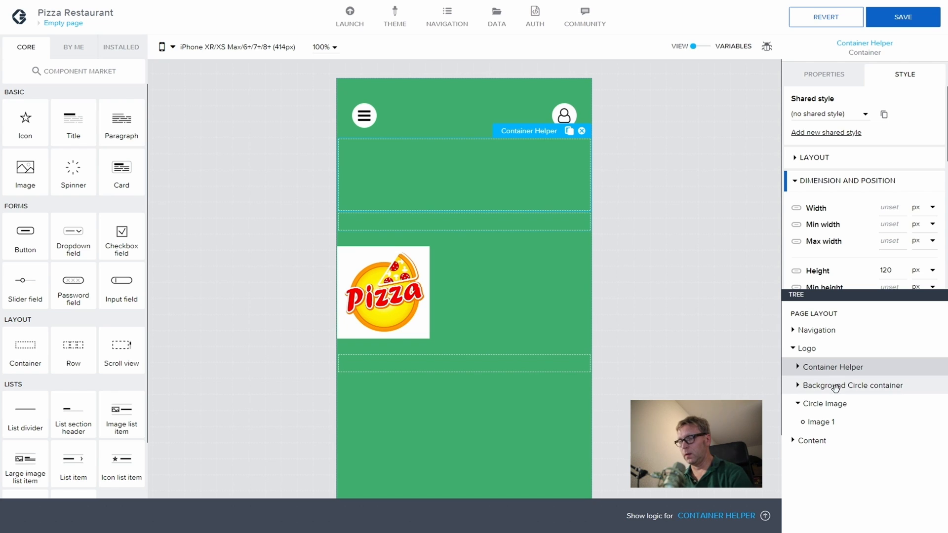
{"action": "left_click", "coordinate": [834, 386]}
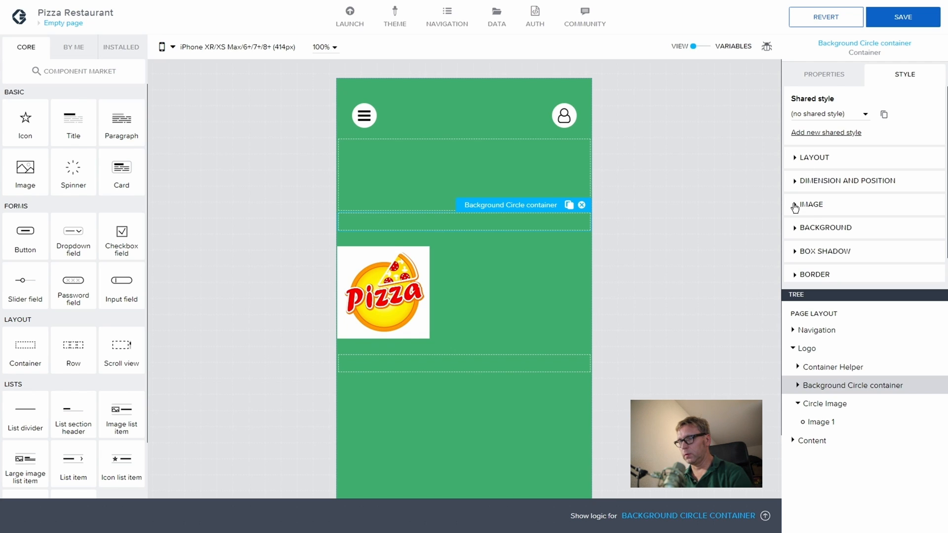
{"action": "left_click", "coordinate": [807, 185]}
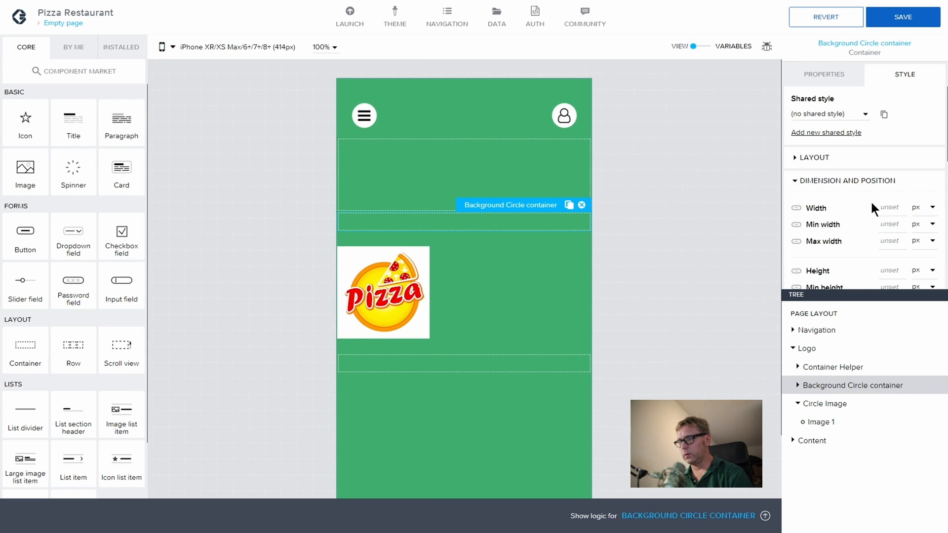
Step: Make the Background Circle container 165 px wide and 165 px tall
{"action": "left_click", "coordinate": [886, 207]}
{"action": "type", "text": "16"}
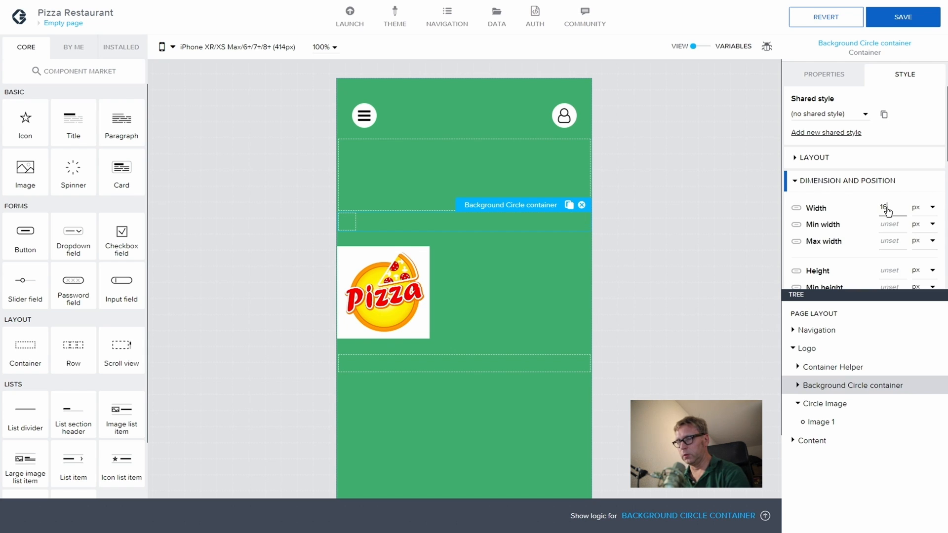
{"action": "type", "text": "5"}
{"action": "left_click", "coordinate": [889, 272]}
{"action": "type", "text": "1"}
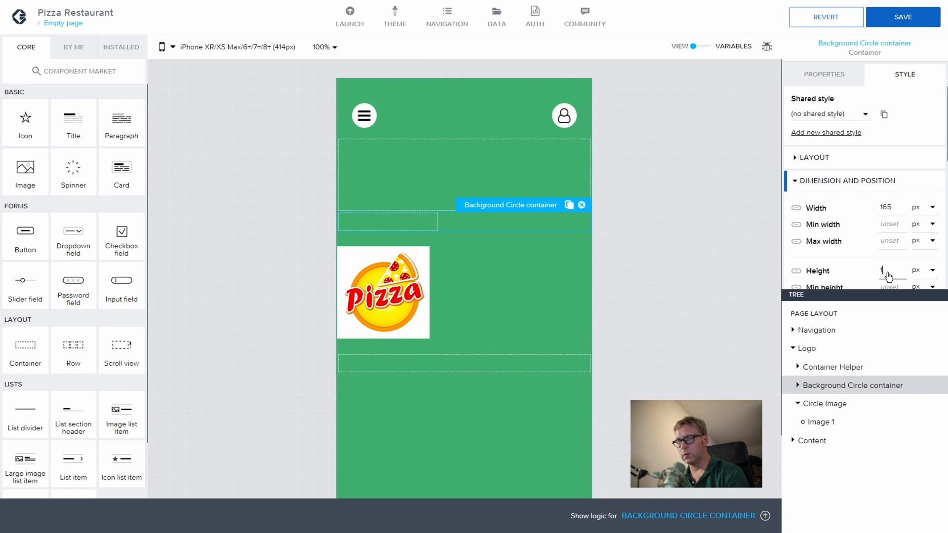
{"action": "type", "text": "65"}
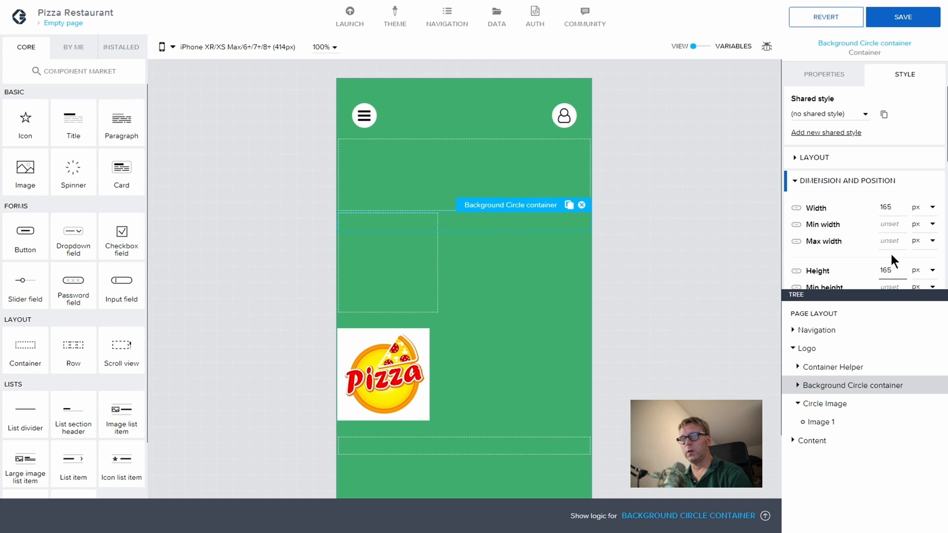
{"action": "scroll", "coordinate": [858, 232], "scroll_direction": "down", "scroll_amount": 1}
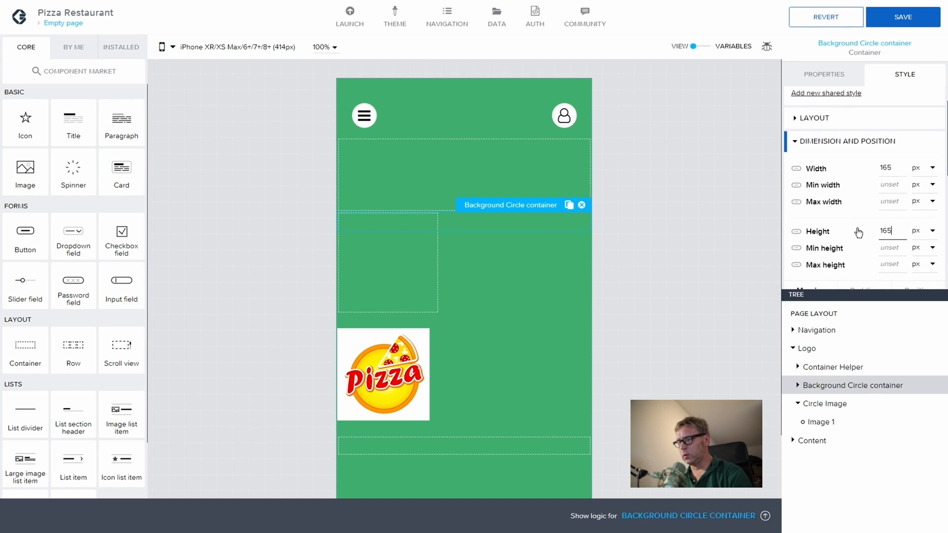
{"action": "scroll", "coordinate": [859, 232], "scroll_direction": "down", "scroll_amount": 7}
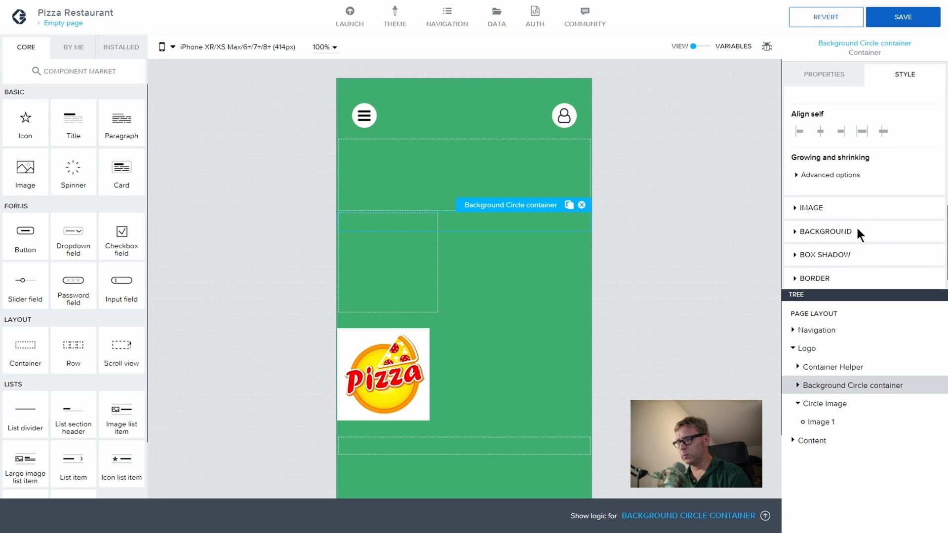
{"action": "scroll", "coordinate": [794, 210], "scroll_direction": "down", "scroll_amount": 1}
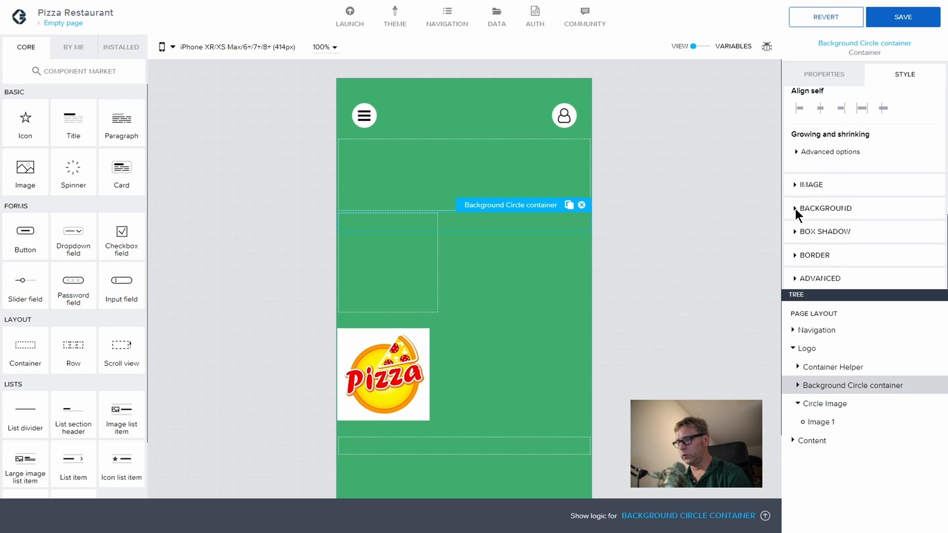
Step: Make the Background Circle container absolutely positioned with a top offset of -89
{"action": "left_click", "coordinate": [855, 273]}
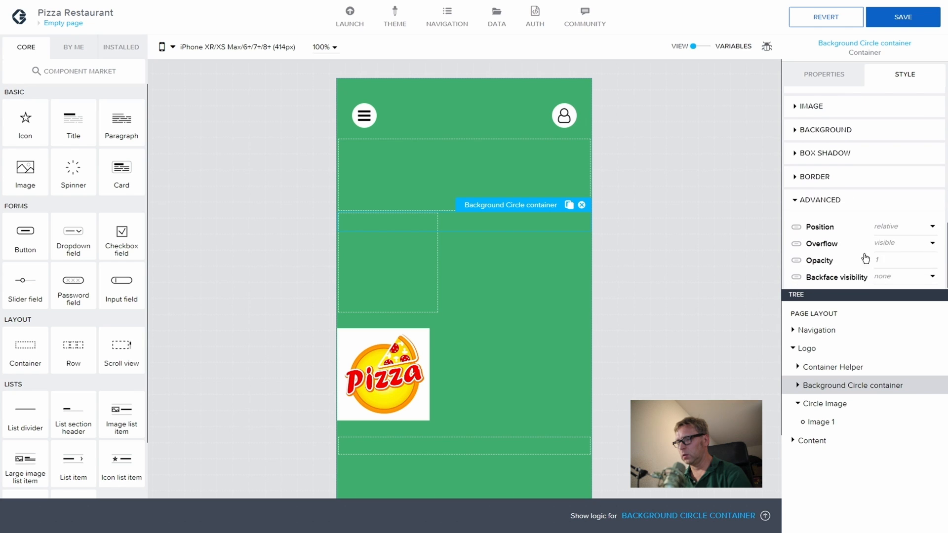
{"action": "left_click", "coordinate": [908, 226]}
{"action": "left_click", "coordinate": [902, 259]}
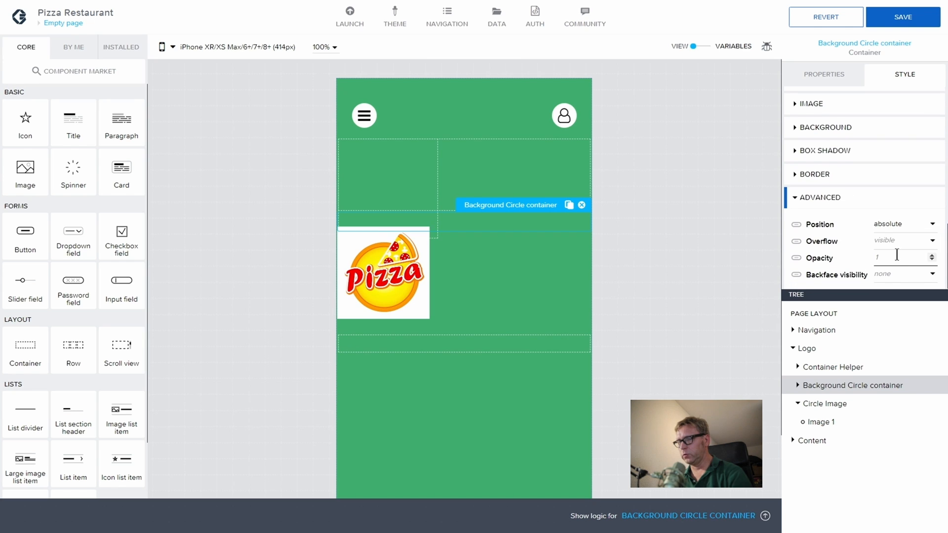
{"action": "scroll", "coordinate": [872, 206], "scroll_direction": "up", "scroll_amount": 3}
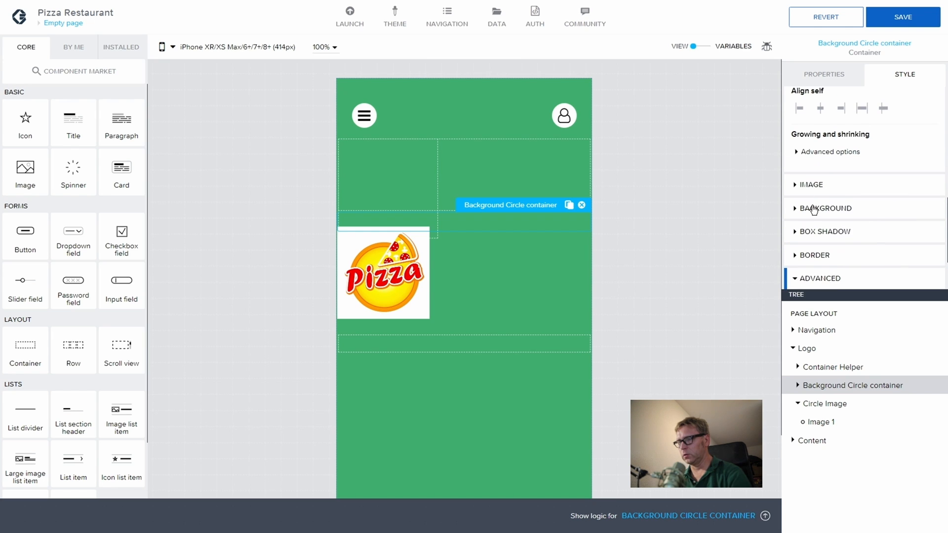
{"action": "scroll", "coordinate": [813, 210], "scroll_direction": "up", "scroll_amount": 5}
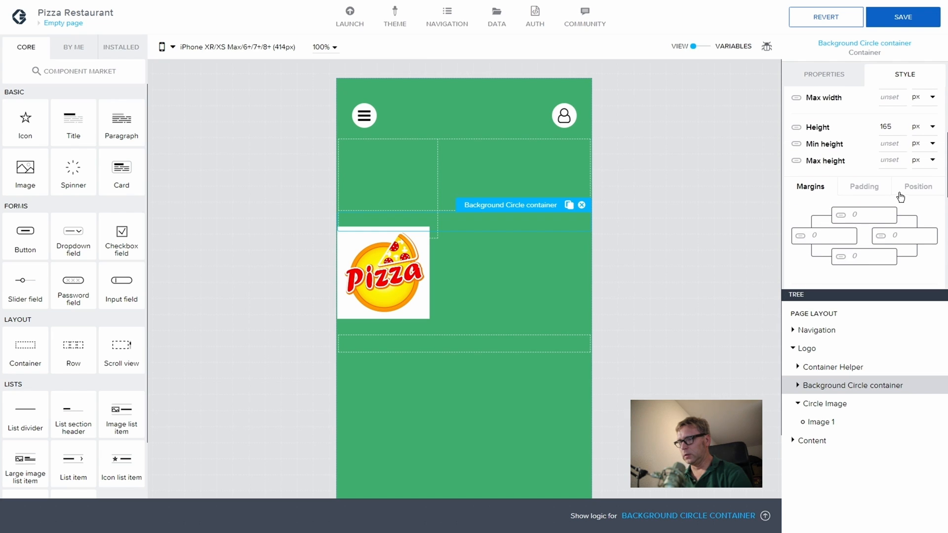
{"action": "scroll", "coordinate": [910, 173], "scroll_direction": "up", "scroll_amount": 2}
{"action": "left_click", "coordinate": [919, 226]}
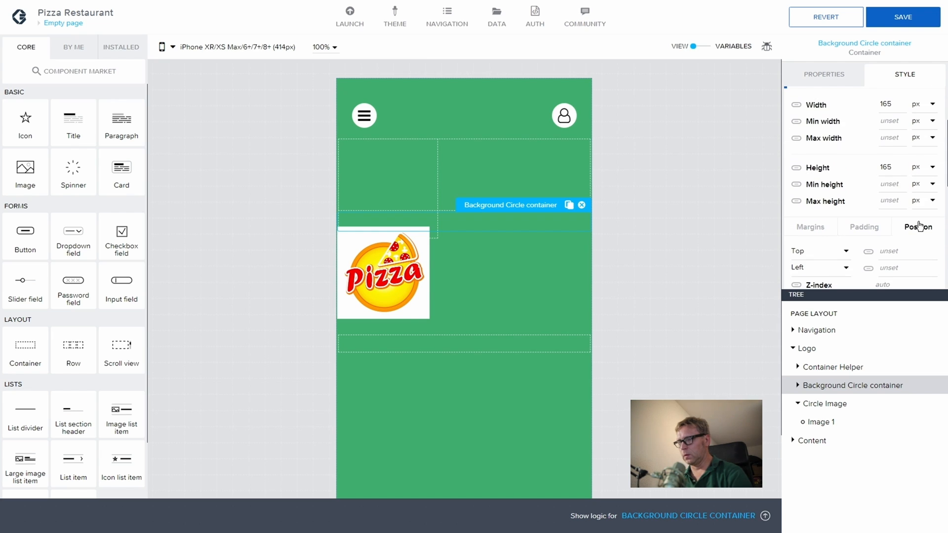
{"action": "left_click", "coordinate": [901, 252]}
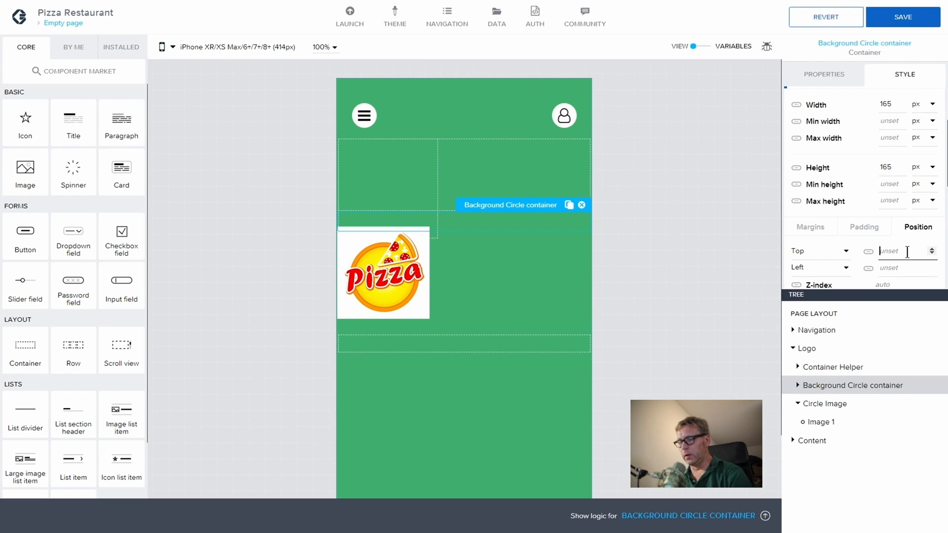
{"action": "type", "text": "-89"}
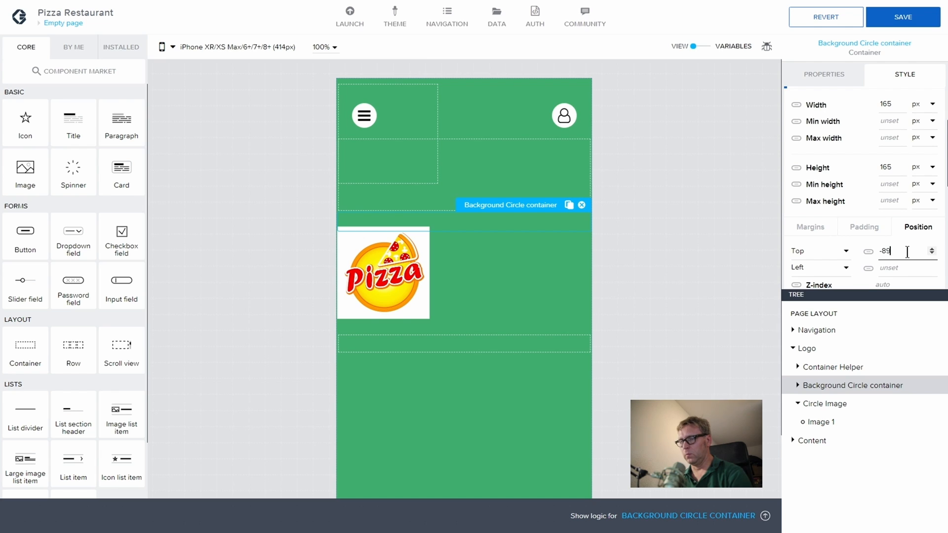
Step: Check Container Helper, then reselect the Background Circle container in the tree
{"action": "left_click", "coordinate": [823, 366]}
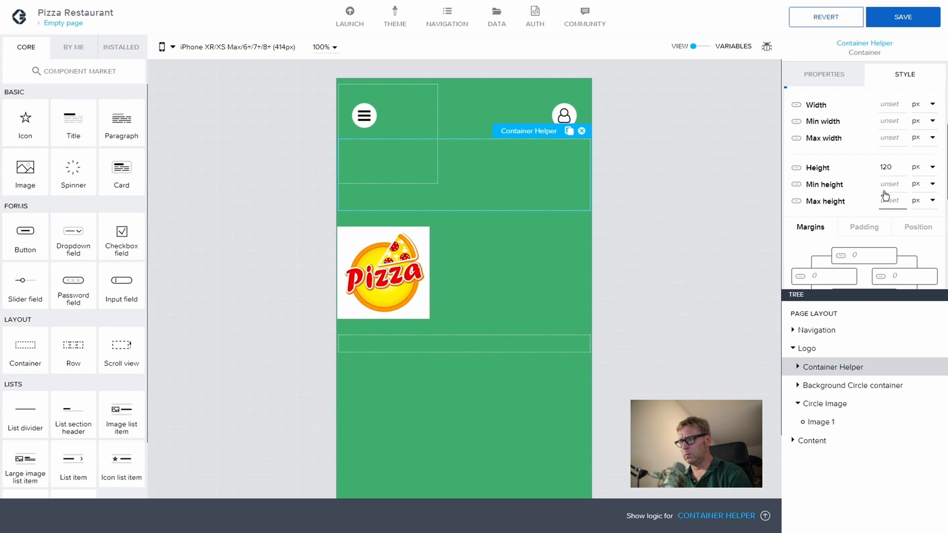
{"action": "scroll", "coordinate": [876, 185], "scroll_direction": "up", "scroll_amount": 1}
{"action": "scroll", "coordinate": [874, 183], "scroll_direction": "down", "scroll_amount": 3}
{"action": "scroll", "coordinate": [875, 183], "scroll_direction": "down", "scroll_amount": 3}
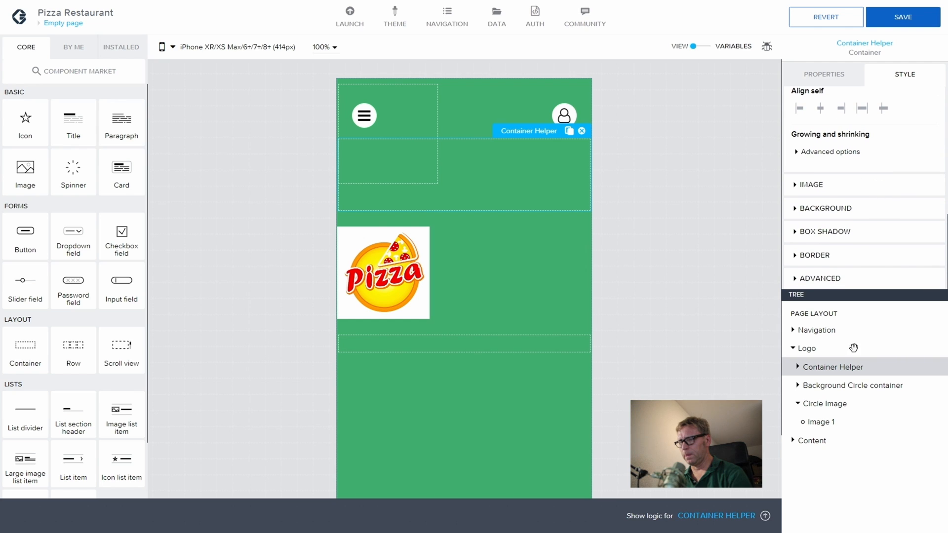
{"action": "left_click", "coordinate": [839, 384]}
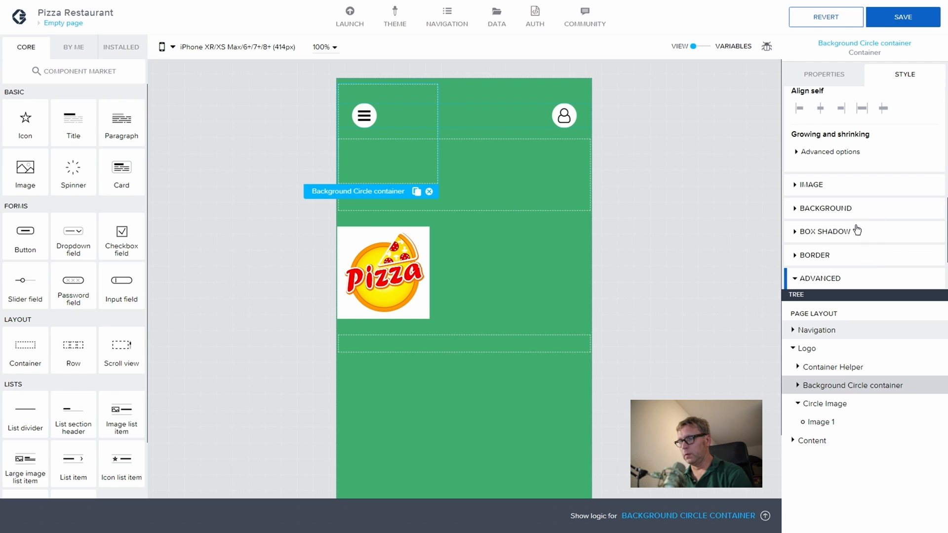
Step: Give the Background Circle container a #FFF background colour
{"action": "left_click", "coordinate": [788, 210]}
{"action": "left_click", "coordinate": [915, 234]}
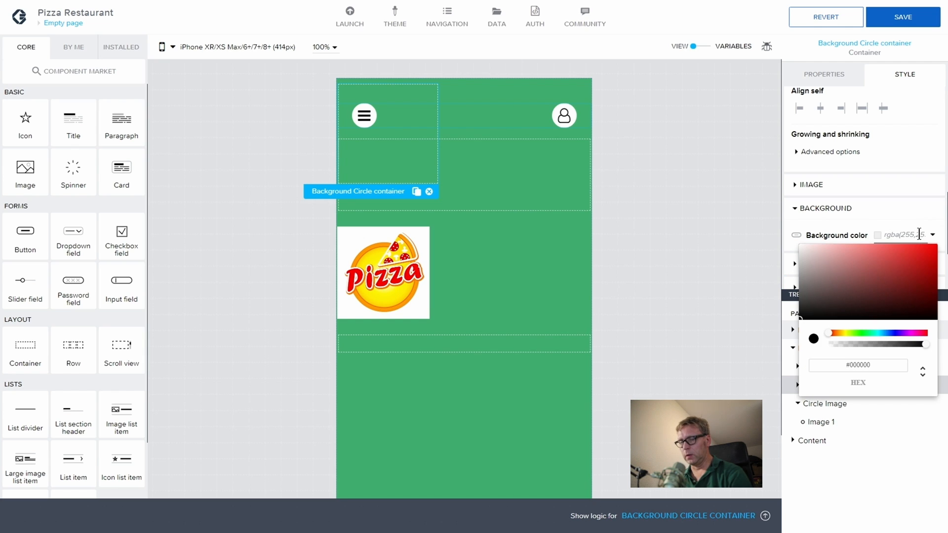
{"action": "type", "text": "#FFF"}
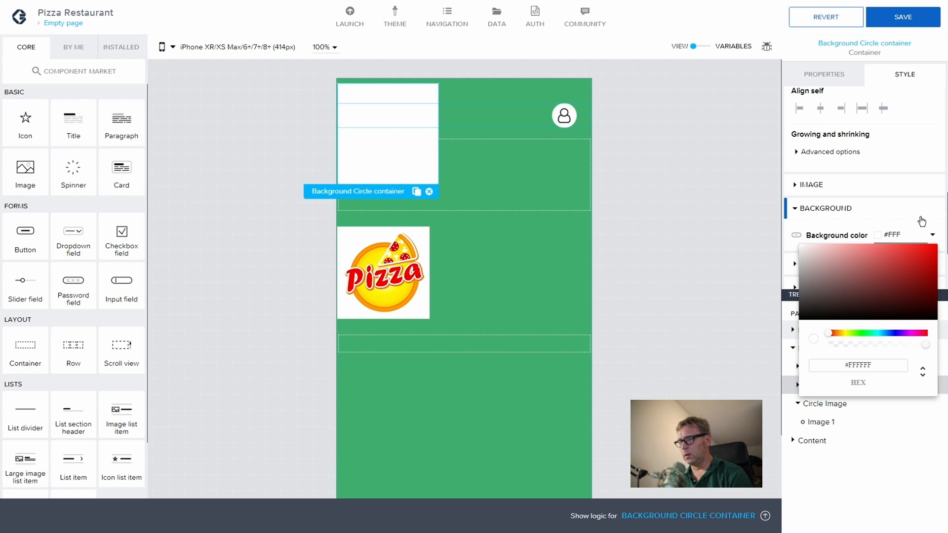
{"action": "left_click", "coordinate": [820, 238]}
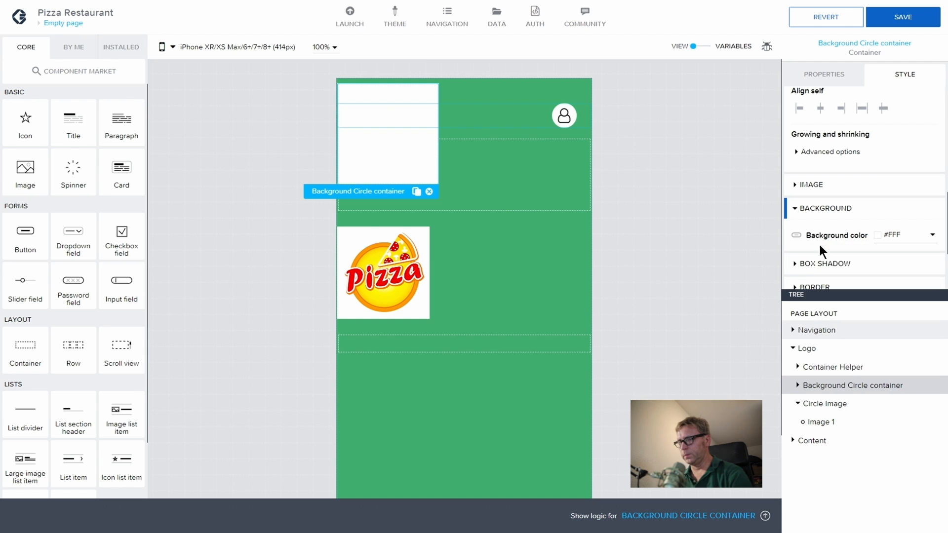
Step: Set the Background Circle container's border radius to 400
{"action": "scroll", "coordinate": [820, 247], "scroll_direction": "down", "scroll_amount": 3}
{"action": "left_click", "coordinate": [835, 207]}
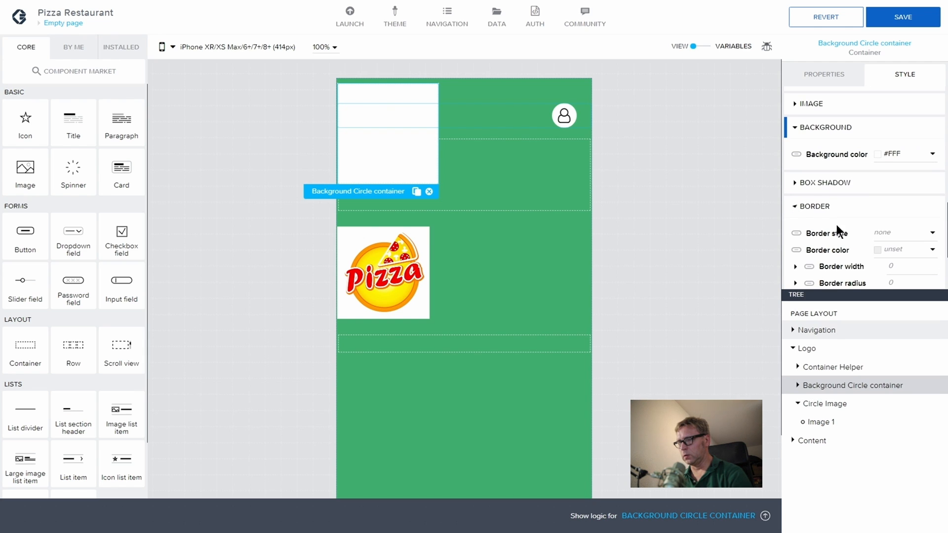
{"action": "scroll", "coordinate": [877, 265], "scroll_direction": "down", "scroll_amount": 1}
{"action": "left_click", "coordinate": [895, 243]}
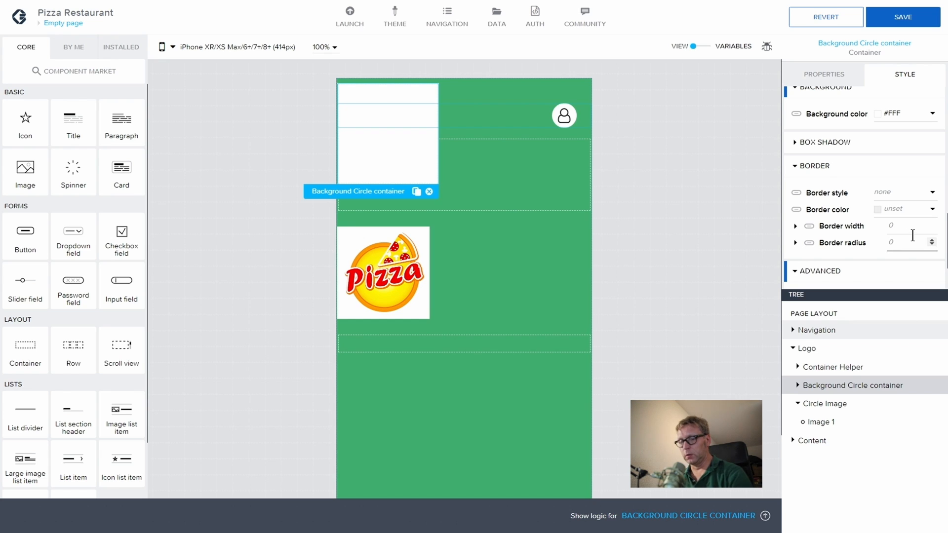
{"action": "type", "text": "400"}
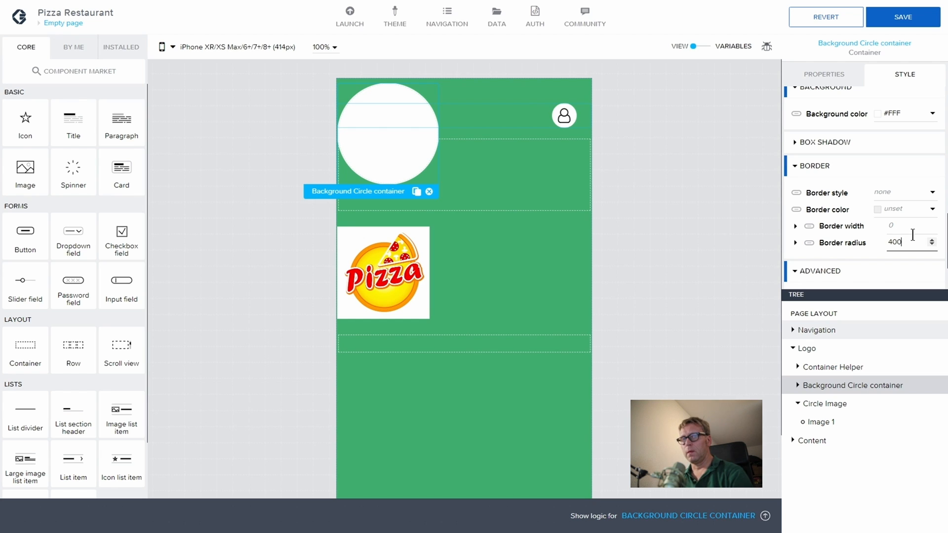
{"action": "left_click", "coordinate": [797, 143]}
Step: Enable the circle's shadow with offset 2/2, blur 30 and a mostly transparent black colour
{"action": "left_click", "coordinate": [897, 176]}
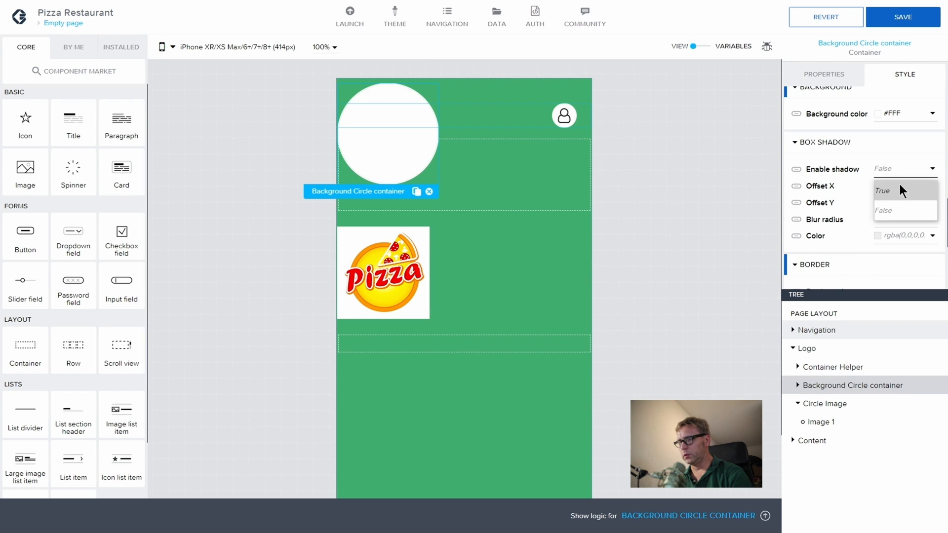
{"action": "left_click", "coordinate": [900, 186]}
{"action": "left_click", "coordinate": [896, 193]}
{"action": "type", "text": "2"}
{"action": "left_click", "coordinate": [889, 203]}
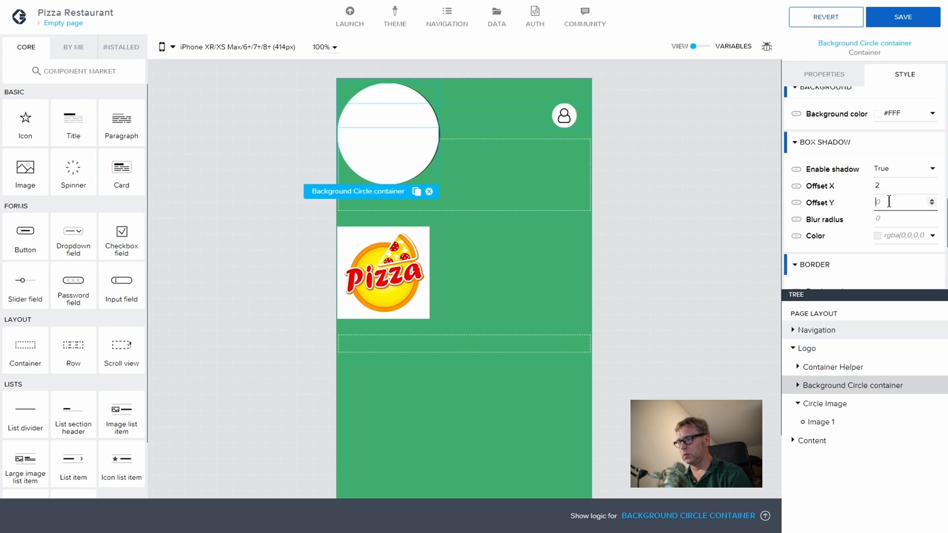
{"action": "type", "text": "2"}
{"action": "left_click", "coordinate": [891, 218]}
{"action": "type", "text": "30"}
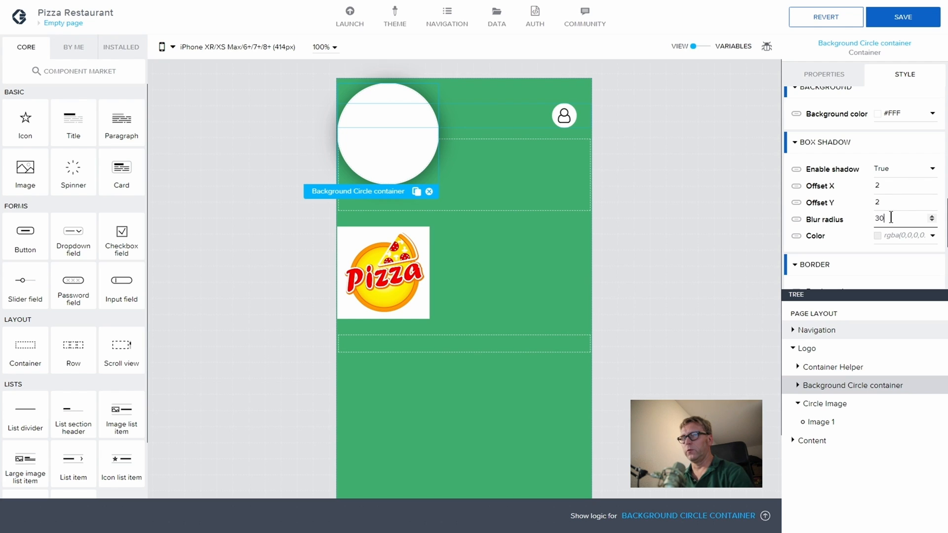
{"action": "left_click", "coordinate": [910, 235]}
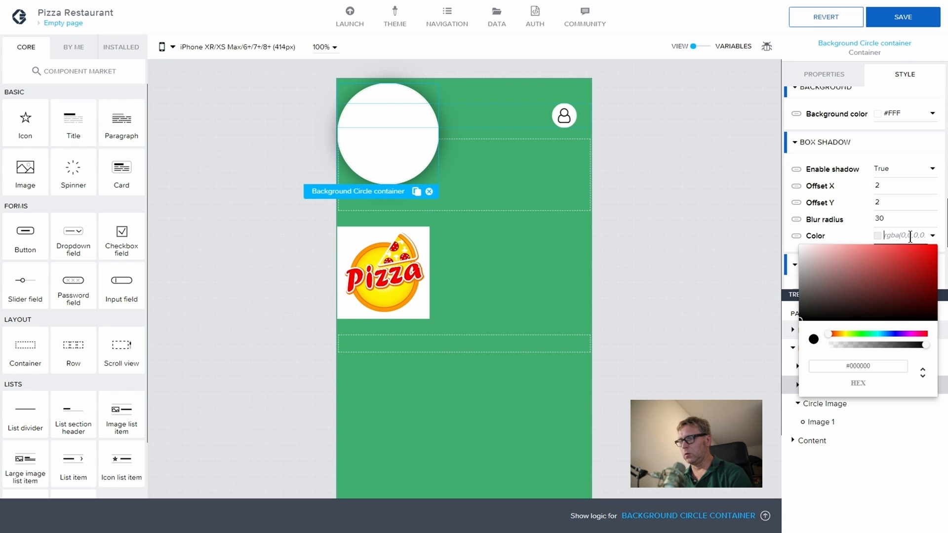
{"action": "left_click_drag", "start_coordinate": [925, 344], "coordinate": [843, 344]}
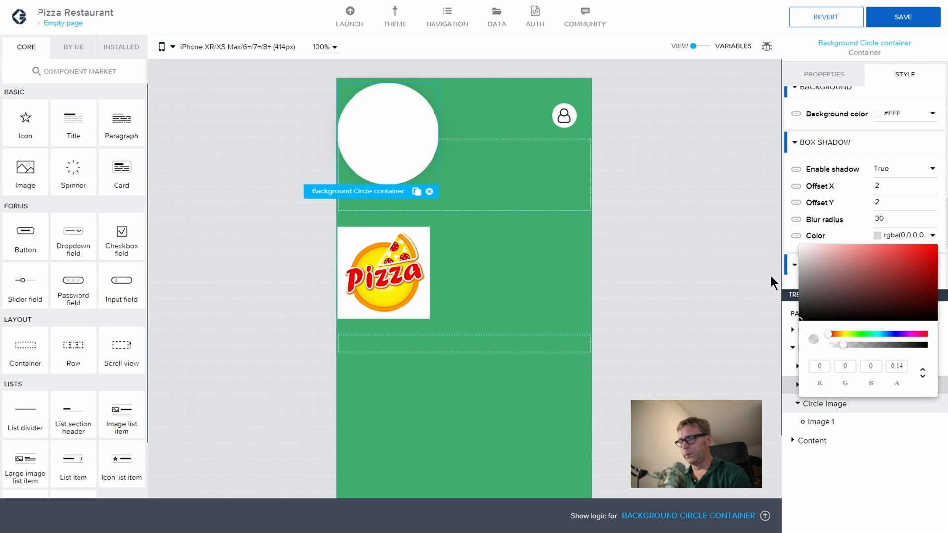
{"action": "left_click", "coordinate": [873, 459]}
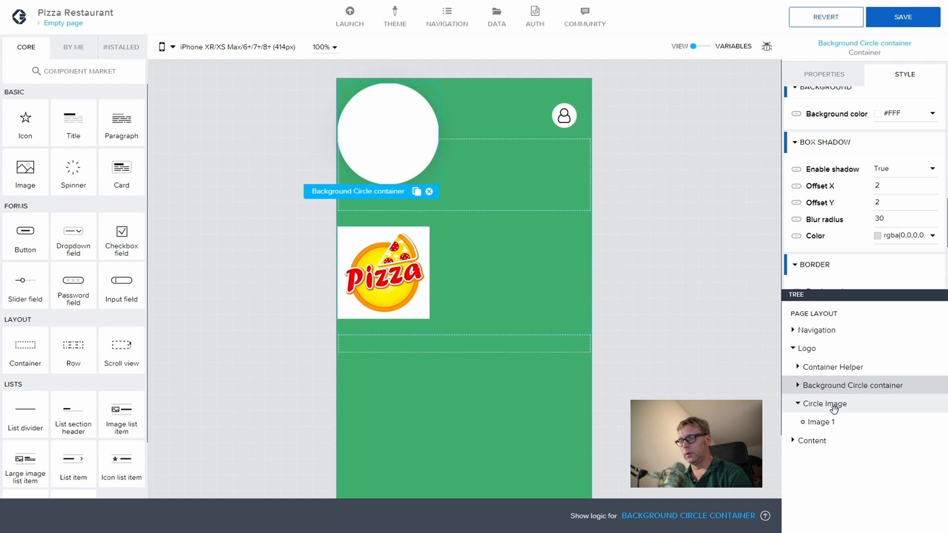
Step: Give the Circle Image container a 400 border radius
{"action": "left_click", "coordinate": [849, 401]}
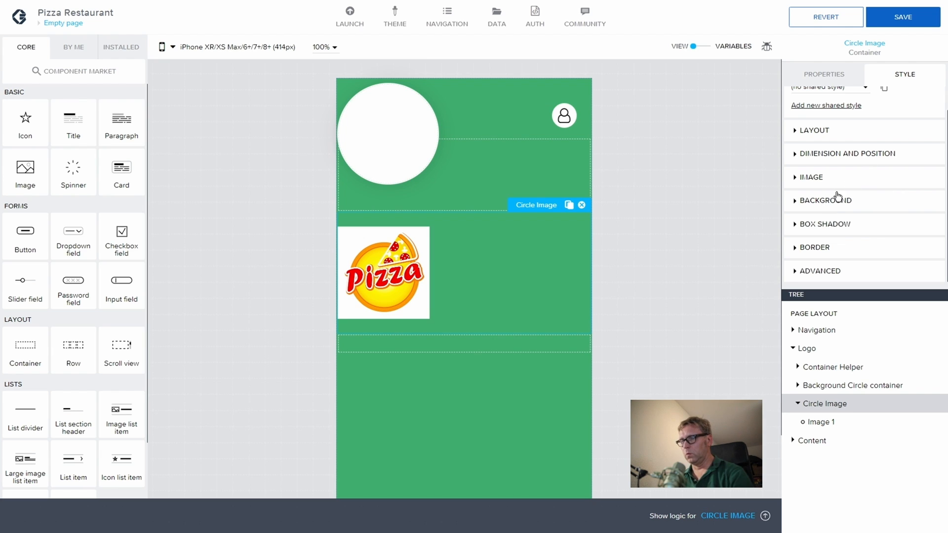
{"action": "left_click", "coordinate": [793, 249]}
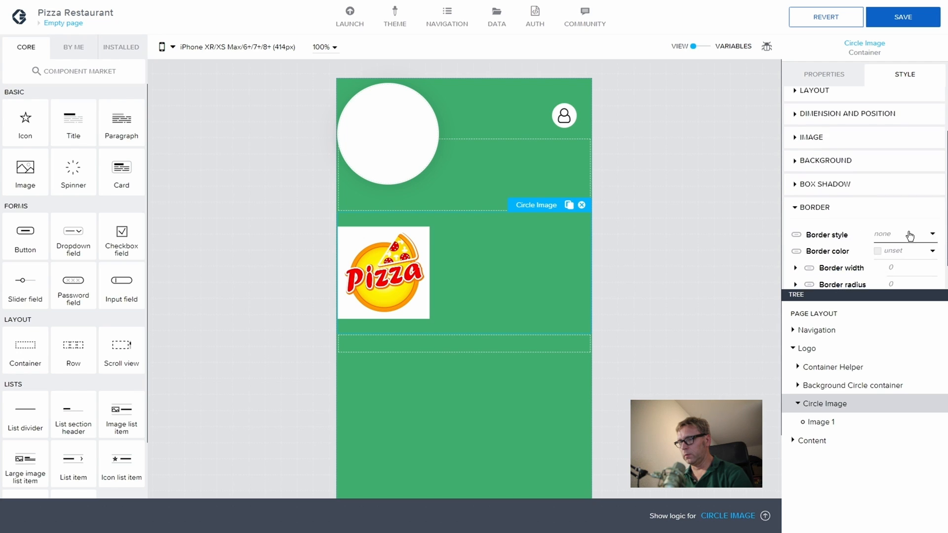
{"action": "type", "text": "4"}
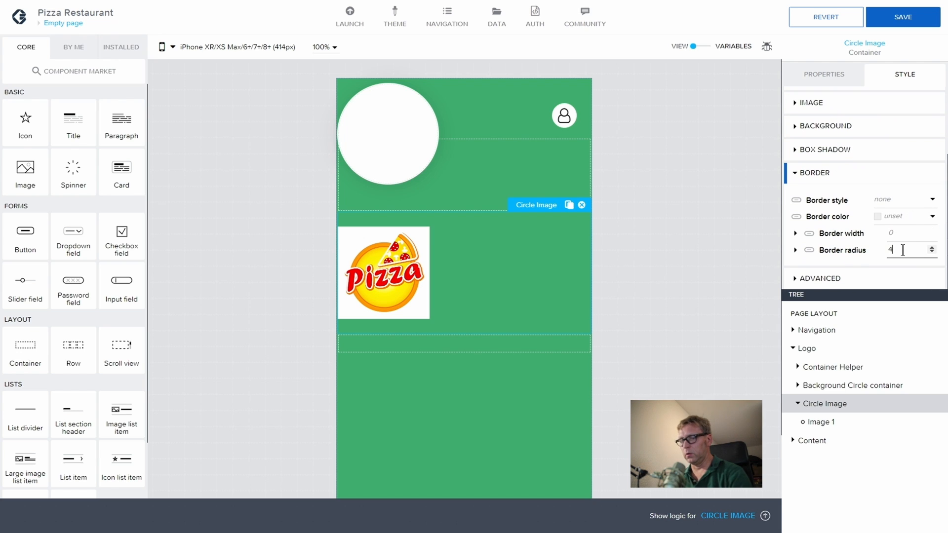
{"action": "type", "text": "00"}
{"action": "left_click", "coordinate": [908, 233]}
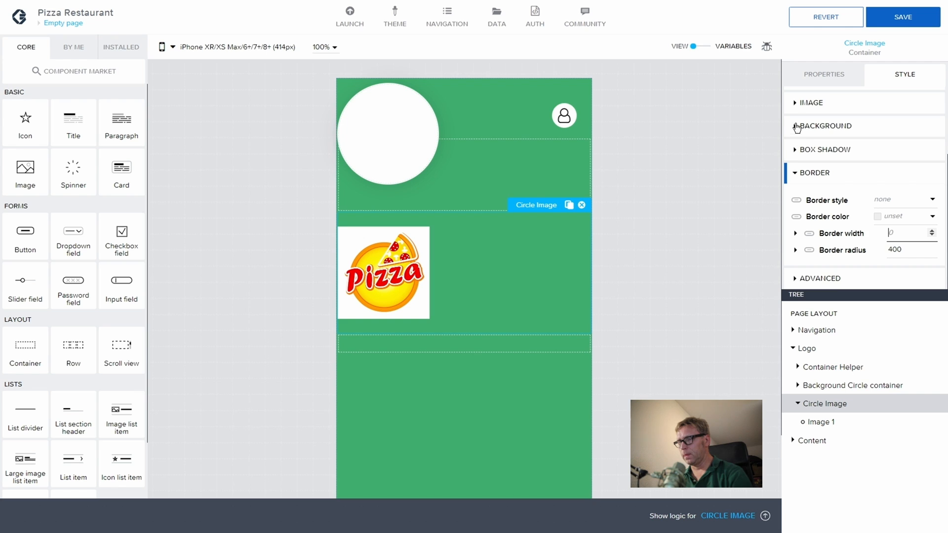
{"action": "scroll", "coordinate": [795, 127], "scroll_direction": "up", "scroll_amount": 3}
{"action": "left_click", "coordinate": [796, 159]}
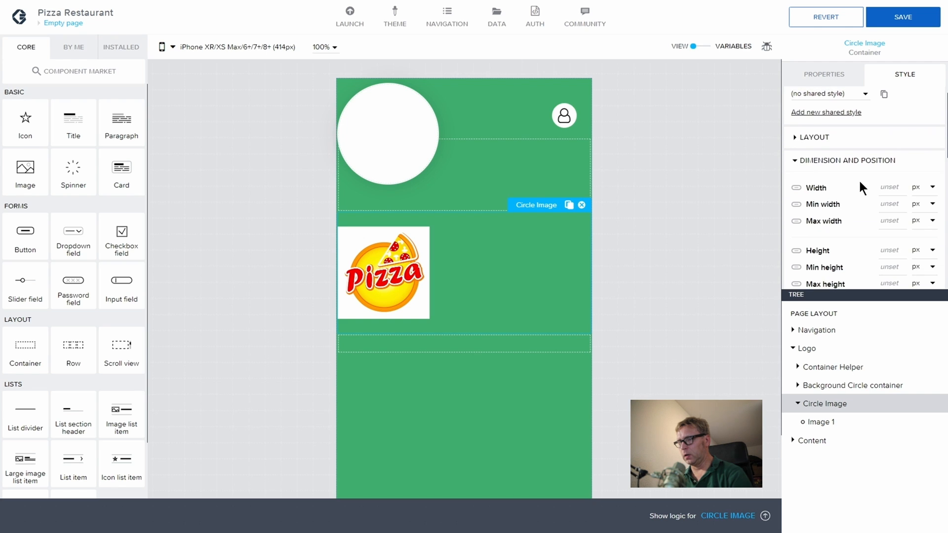
Step: Set all four Circle Image paddings to 8
{"action": "scroll", "coordinate": [861, 190], "scroll_direction": "down", "scroll_amount": 5}
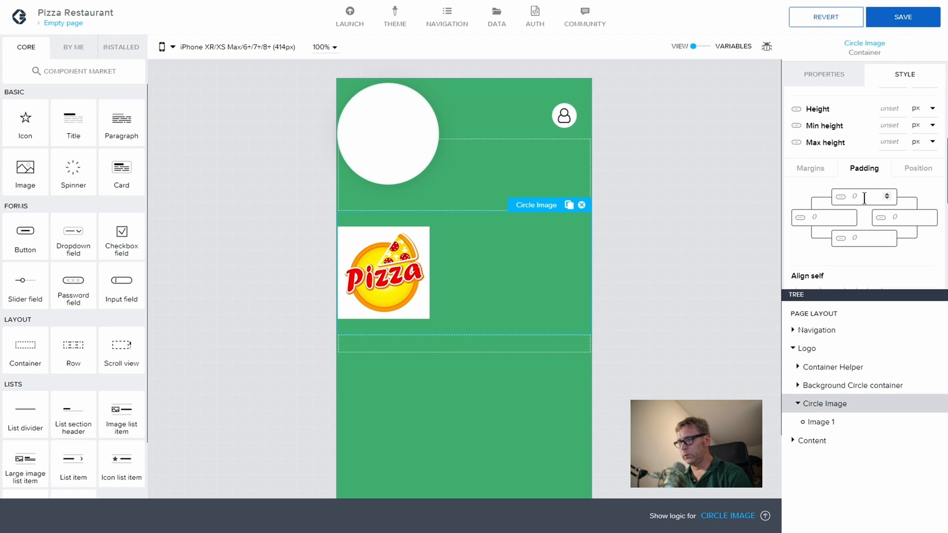
{"action": "type", "text": "8"}
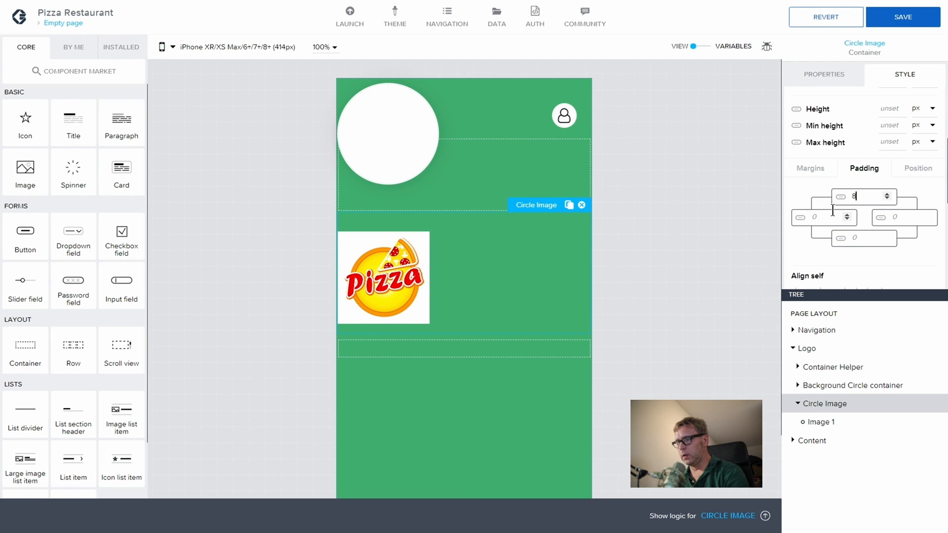
{"action": "key", "text": "Tab"}
{"action": "type", "text": "8"}
{"action": "left_click", "coordinate": [859, 240]}
{"action": "type", "text": "8"}
{"action": "left_click", "coordinate": [908, 217]}
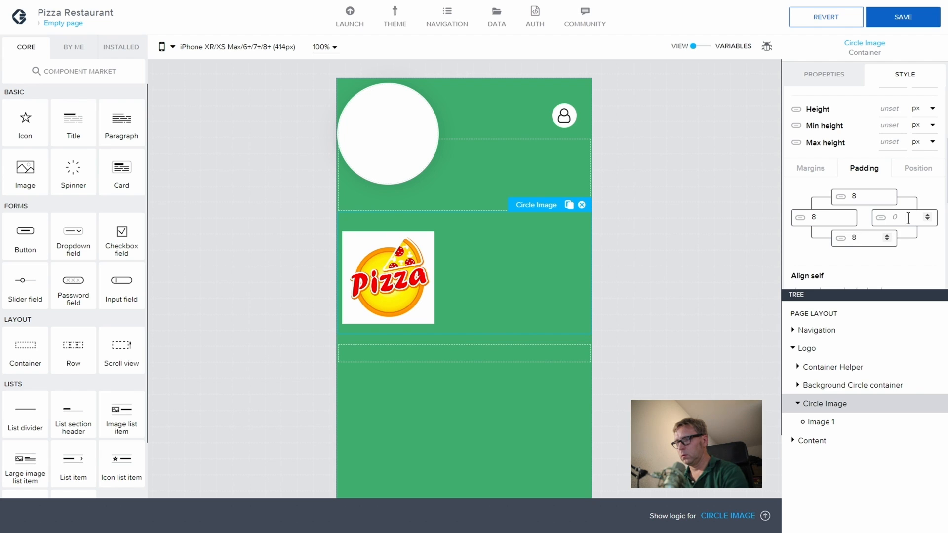
{"action": "type", "text": "8"}
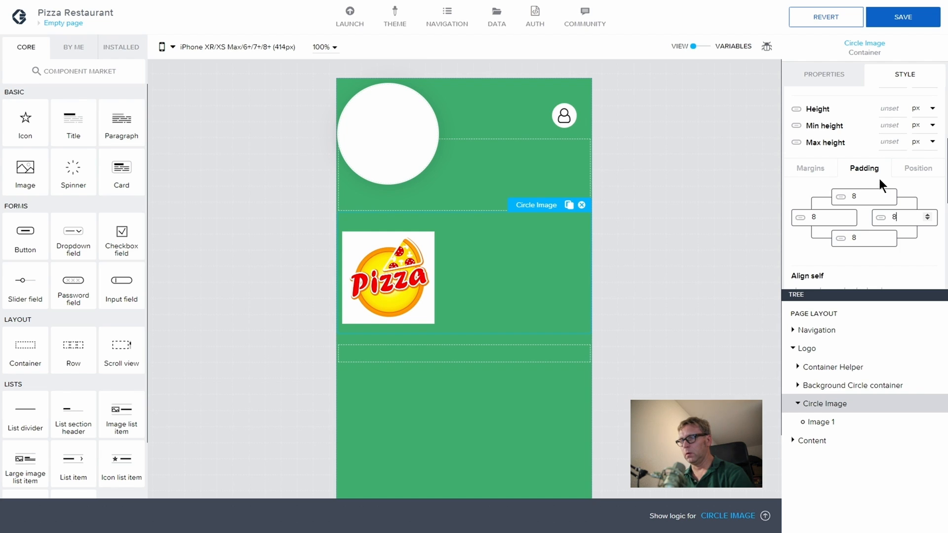
Step: Give Circle Image a top offset of -90 and absolute positioning
{"action": "left_click", "coordinate": [922, 168]}
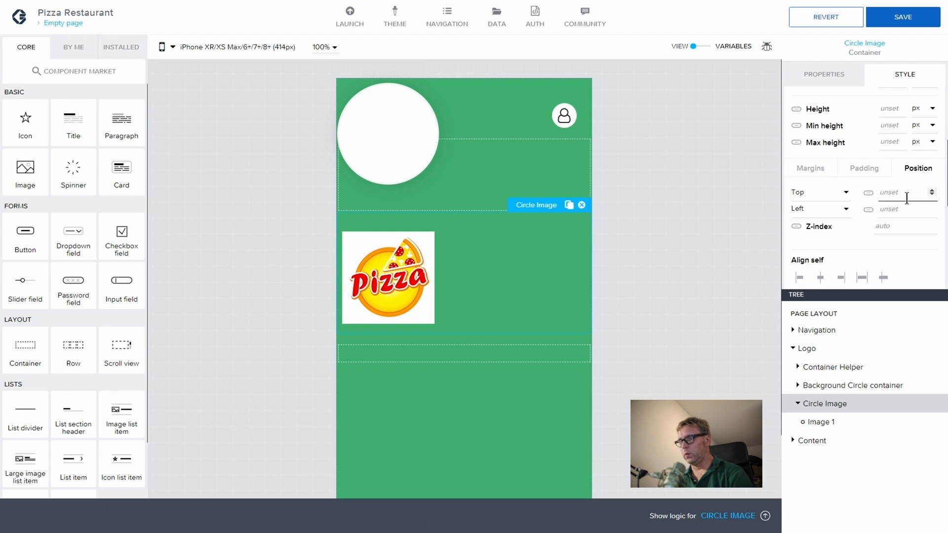
{"action": "left_click", "coordinate": [902, 192]}
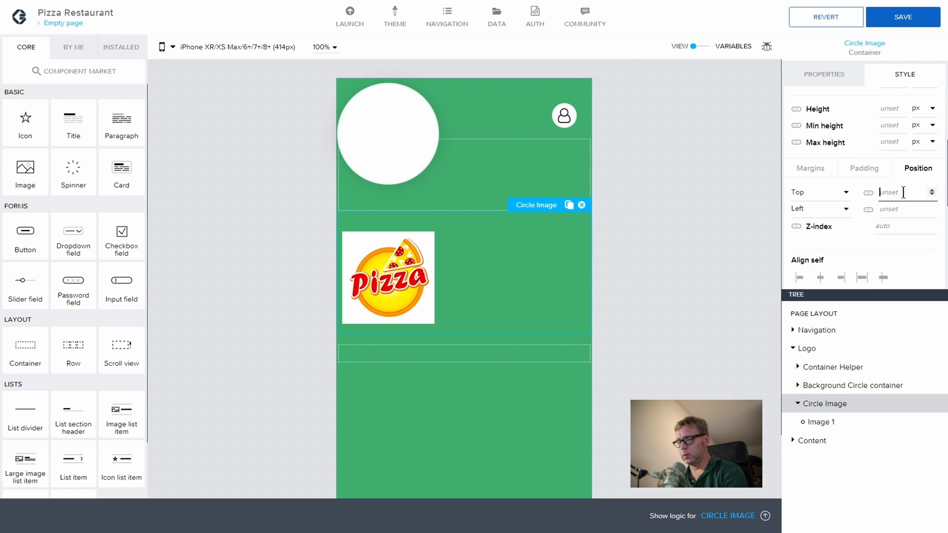
{"action": "type", "text": "-90"}
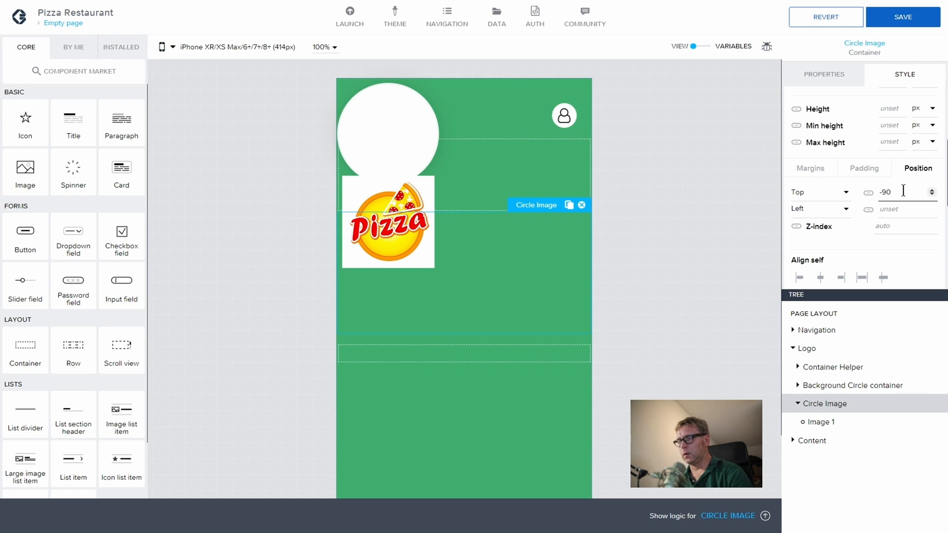
{"action": "scroll", "coordinate": [869, 232], "scroll_direction": "down", "scroll_amount": 5}
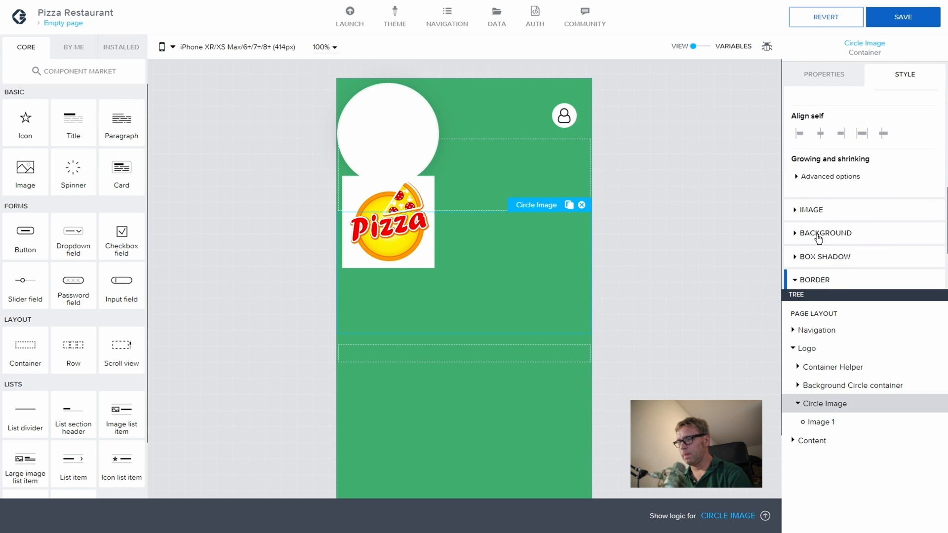
{"action": "scroll", "coordinate": [818, 239], "scroll_direction": "down", "scroll_amount": 3}
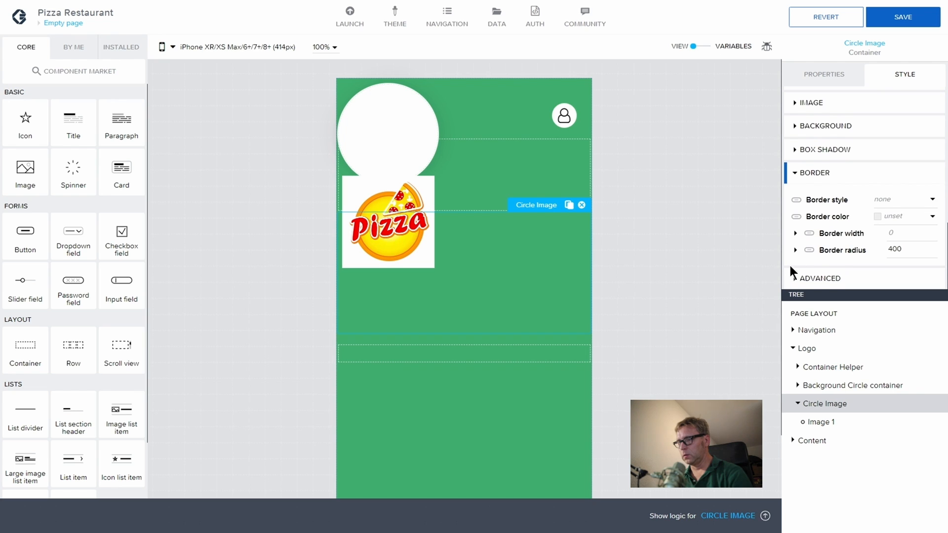
{"action": "left_click", "coordinate": [796, 278]}
{"action": "left_click", "coordinate": [906, 222]}
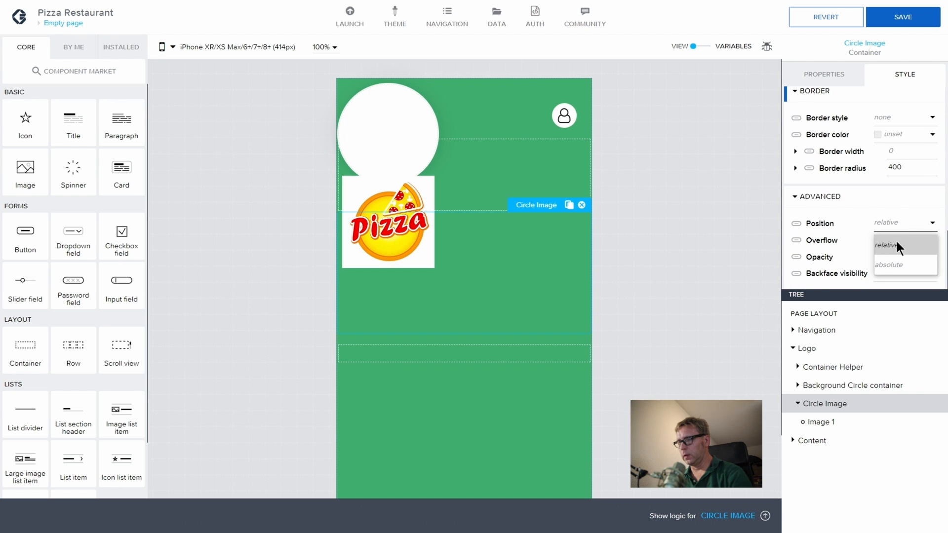
{"action": "left_click", "coordinate": [896, 265]}
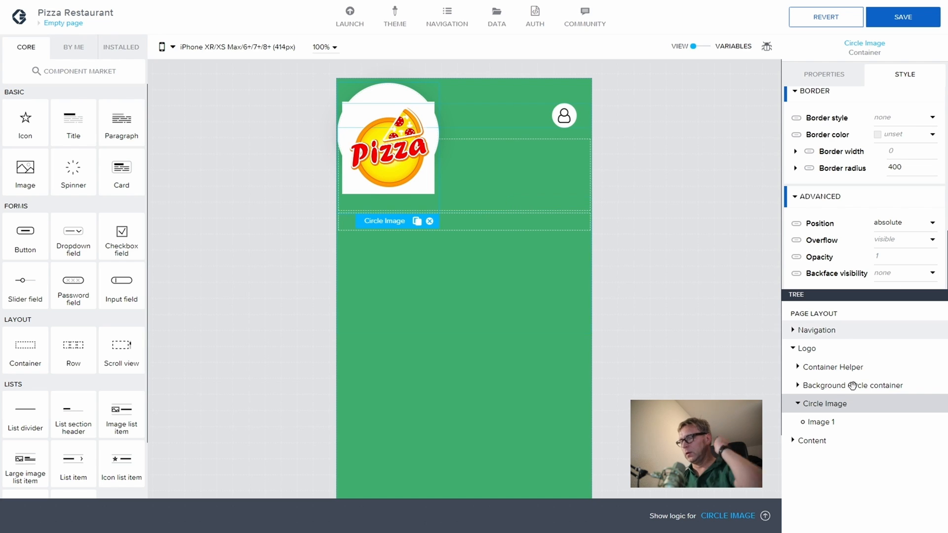
{"action": "left_click", "coordinate": [837, 423]}
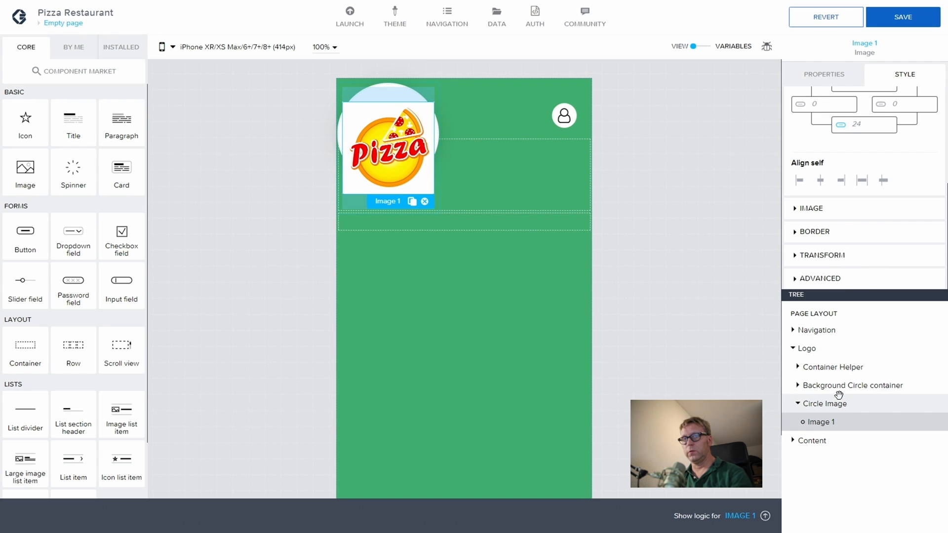
Step: Round the pizza logo image with a 400 border radius and a solid border style
{"action": "left_click", "coordinate": [793, 232]}
{"action": "left_click", "coordinate": [903, 227]}
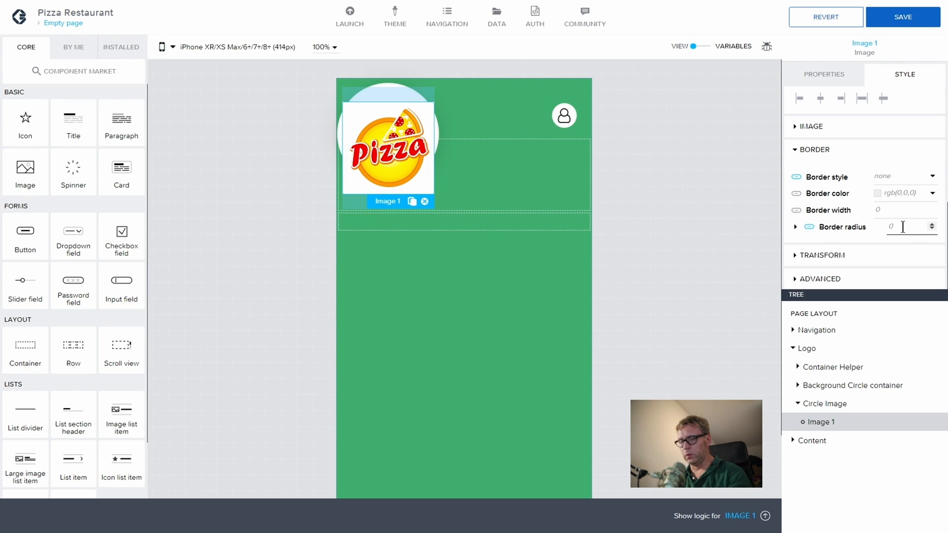
{"action": "type", "text": "400"}
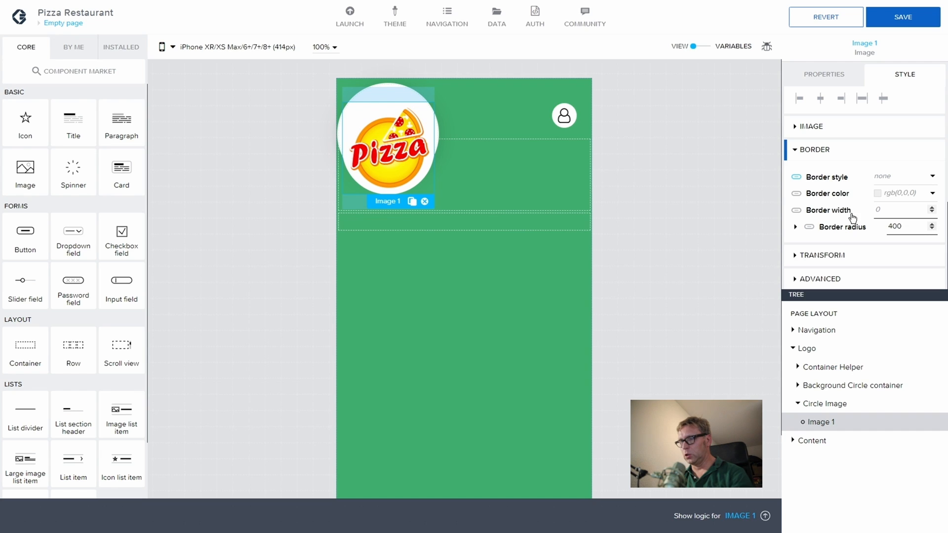
{"action": "left_click", "coordinate": [897, 185]}
{"action": "left_click", "coordinate": [896, 221]}
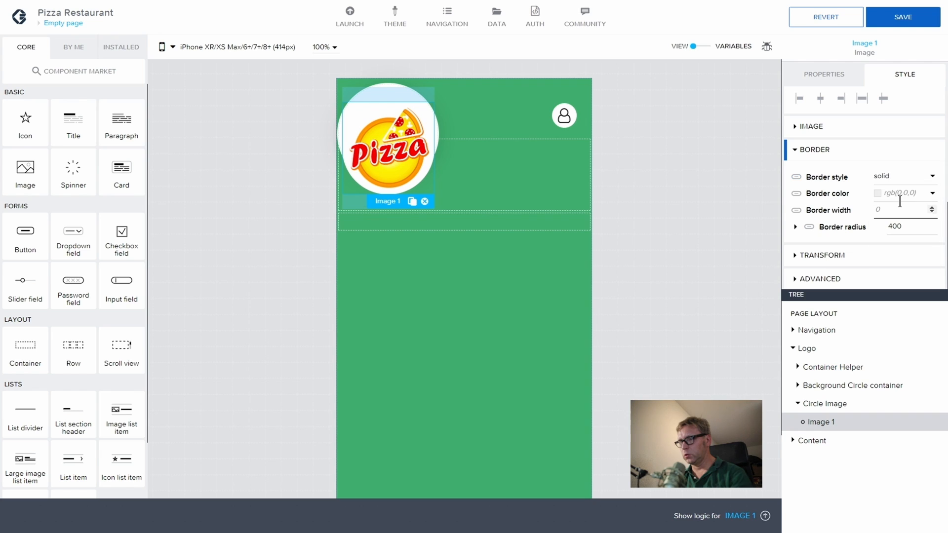
{"action": "left_click", "coordinate": [901, 193]}
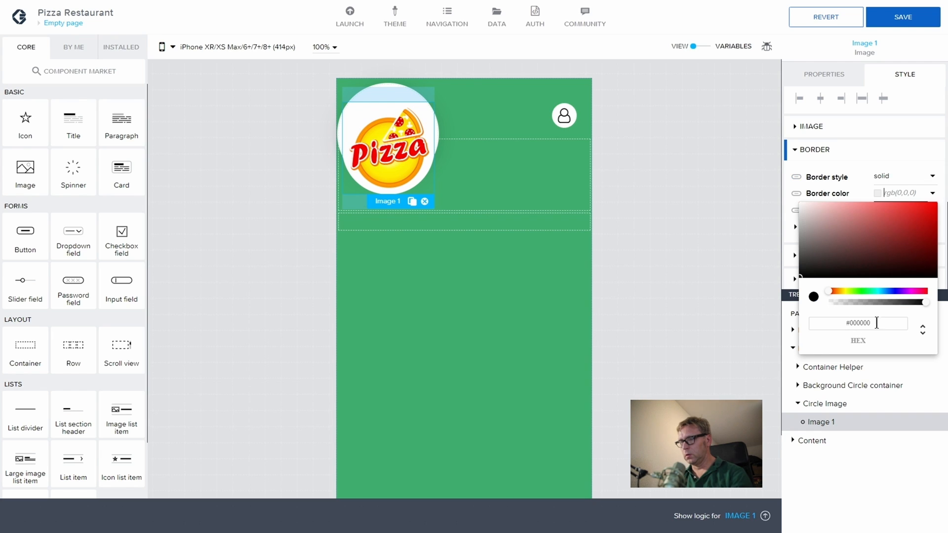
{"action": "left_click", "coordinate": [911, 163]}
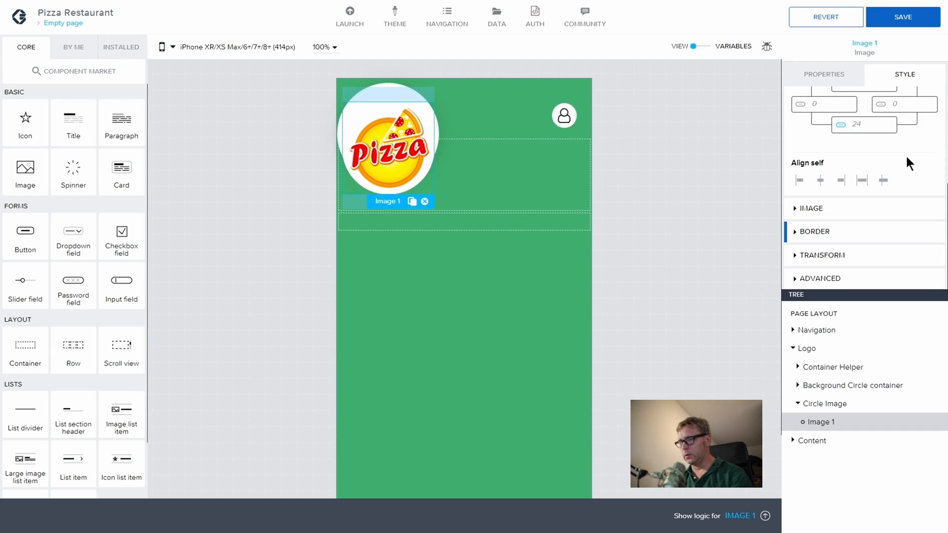
Step: Set the pizza image's top margin to a custom value of 0
{"action": "scroll", "coordinate": [902, 153], "scroll_direction": "up", "scroll_amount": 3}
{"action": "scroll", "coordinate": [882, 202], "scroll_direction": "down", "scroll_amount": 1}
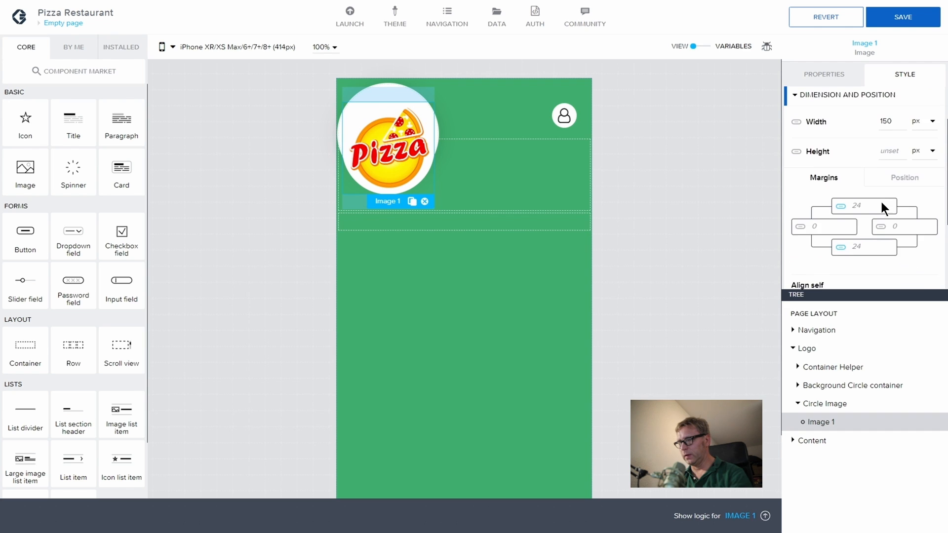
{"action": "scroll", "coordinate": [882, 203], "scroll_direction": "up", "scroll_amount": 2}
{"action": "scroll", "coordinate": [830, 193], "scroll_direction": "down", "scroll_amount": 2}
{"action": "scroll", "coordinate": [828, 191], "scroll_direction": "down", "scroll_amount": 1}
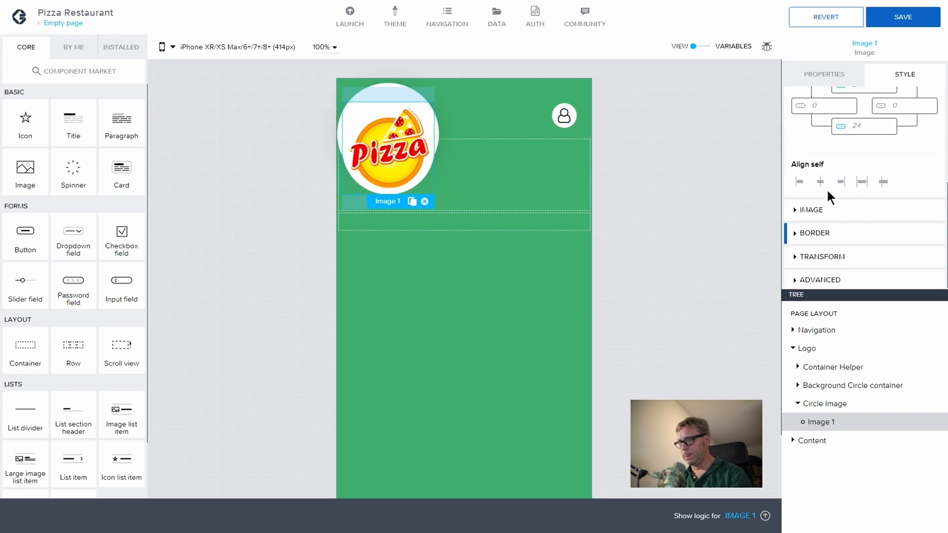
{"action": "scroll", "coordinate": [827, 190], "scroll_direction": "up", "scroll_amount": 2}
{"action": "left_click", "coordinate": [840, 165]}
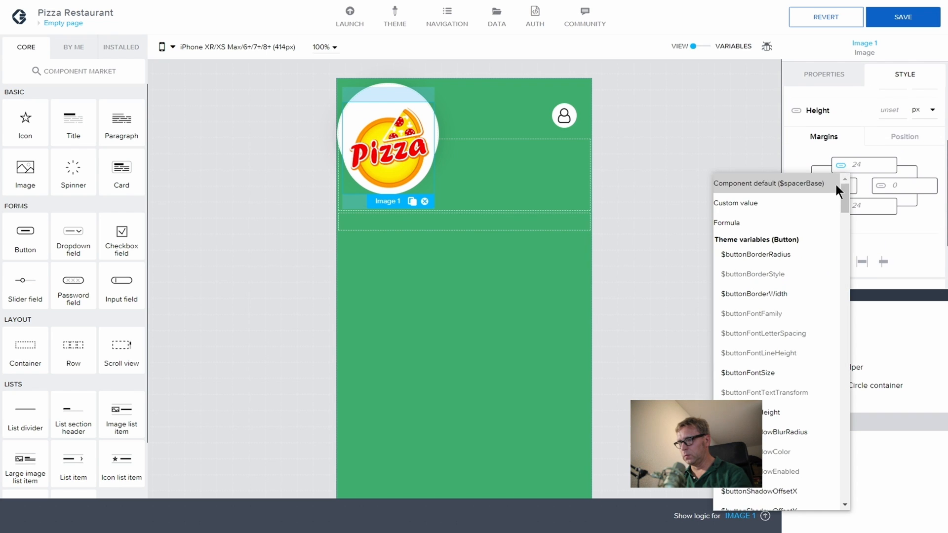
{"action": "left_click", "coordinate": [753, 203]}
{"action": "key", "text": "BackSpace"}
{"action": "key", "text": "BackSpace"}
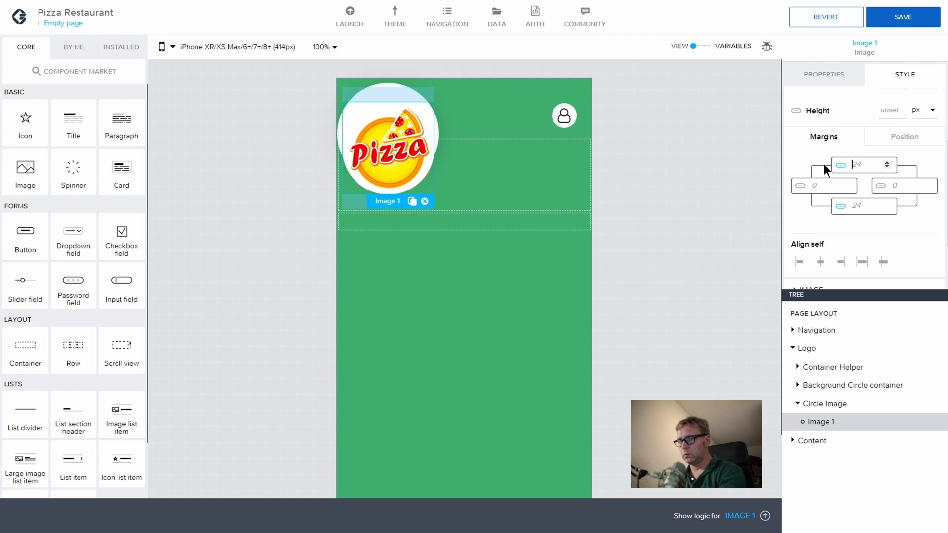
{"action": "type", "text": "0"}
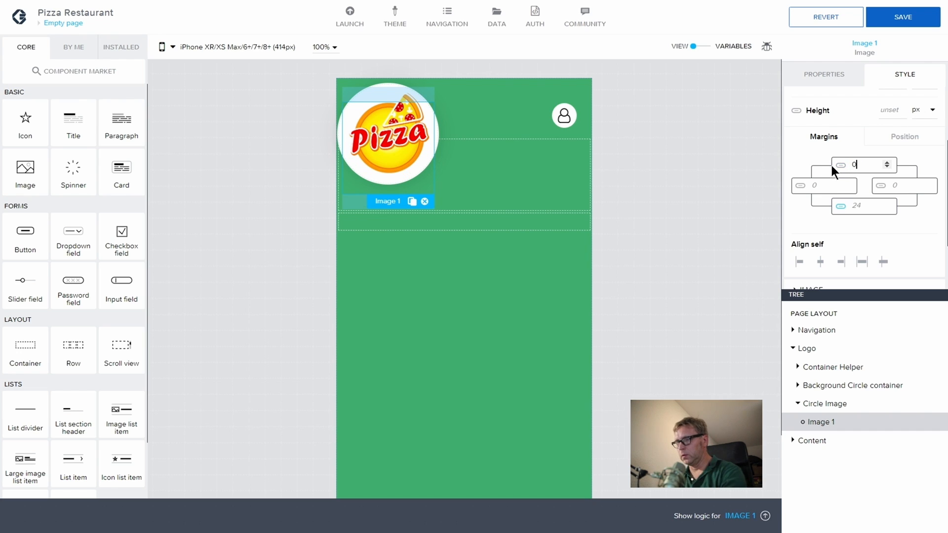
Step: Give the pizza image a bottom margin of 8, then select Circle Image
{"action": "left_click", "coordinate": [858, 204]}
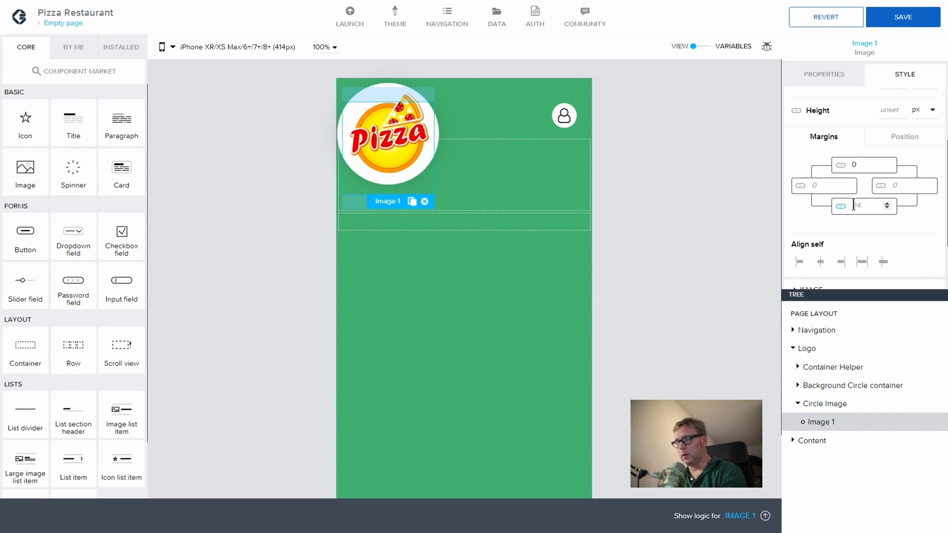
{"action": "left_click", "coordinate": [859, 164]}
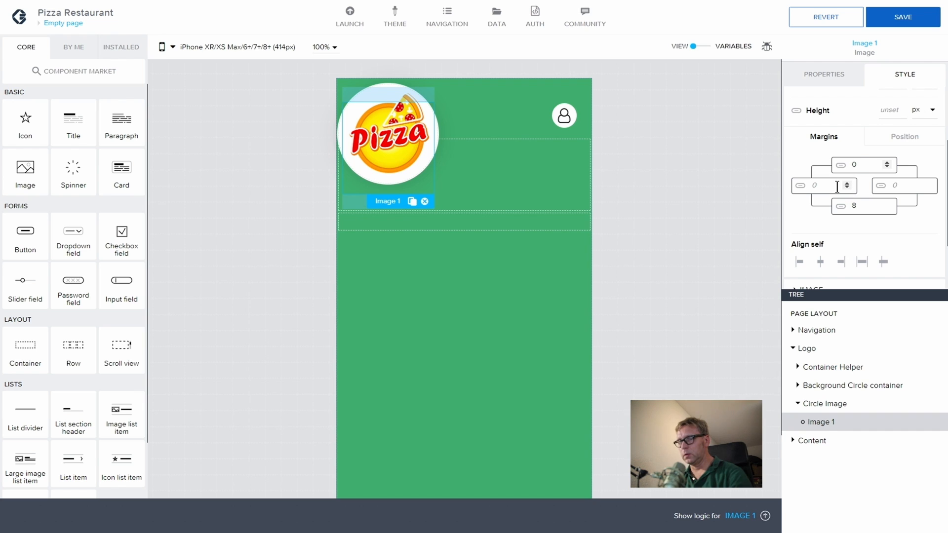
{"action": "left_click", "coordinate": [837, 186]}
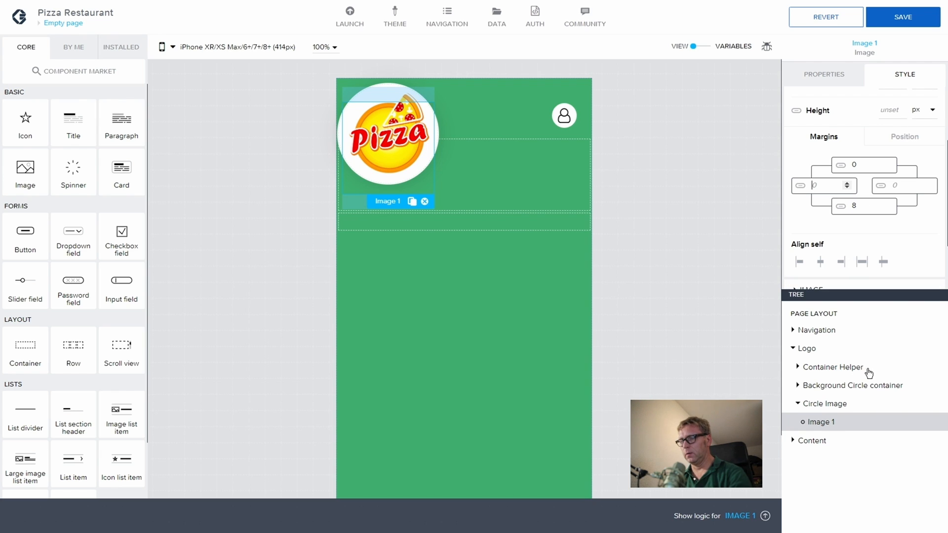
{"action": "left_click", "coordinate": [845, 407]}
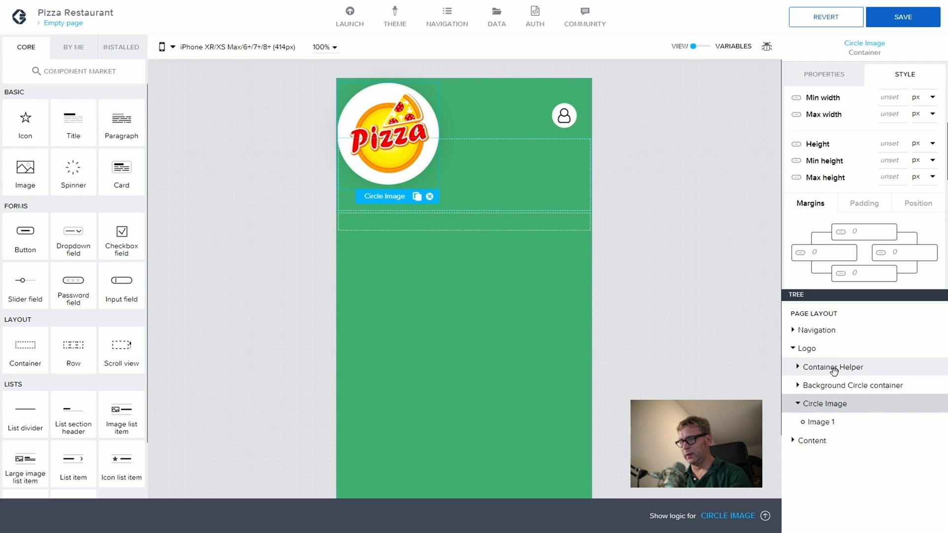
Step: Make the Logo container centre its children horizontally and vertically via its Layout settings
{"action": "left_click", "coordinate": [807, 349]}
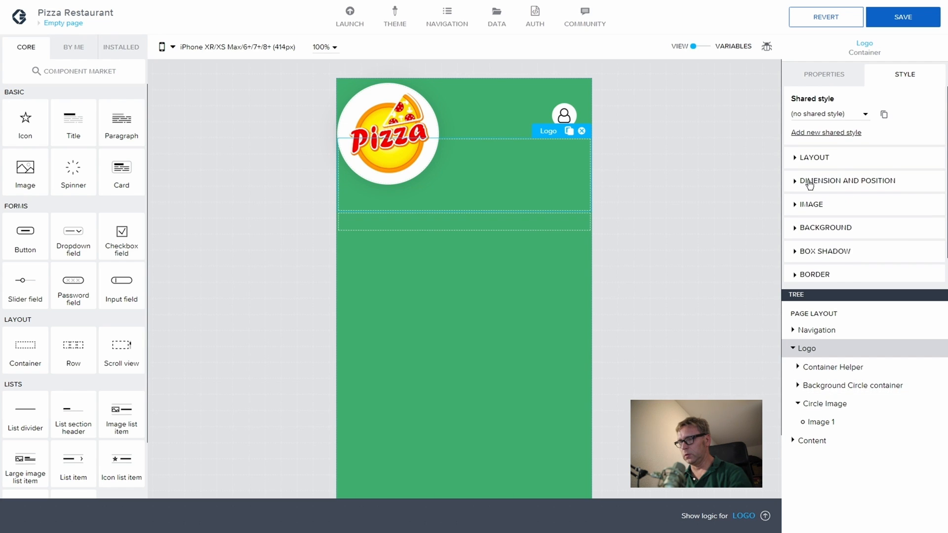
{"action": "left_click", "coordinate": [794, 159]}
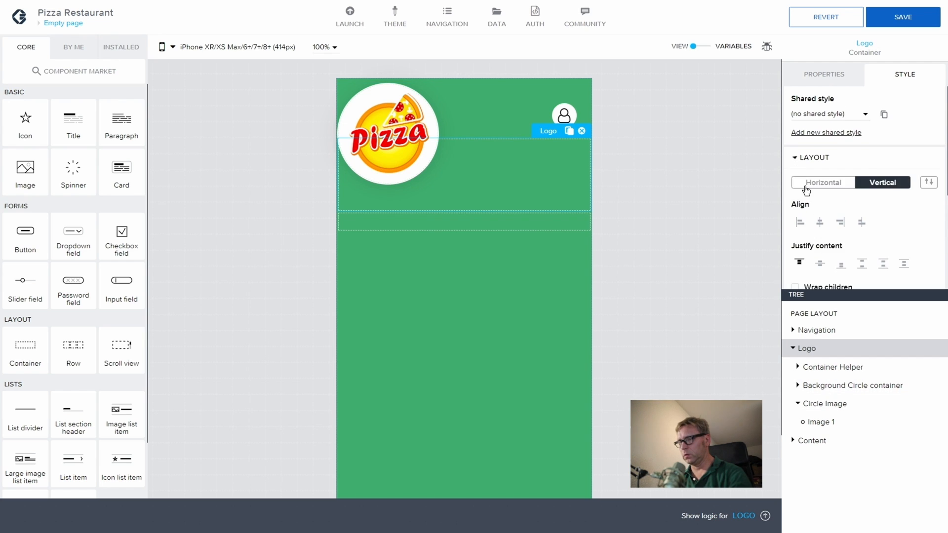
{"action": "left_click", "coordinate": [820, 224]}
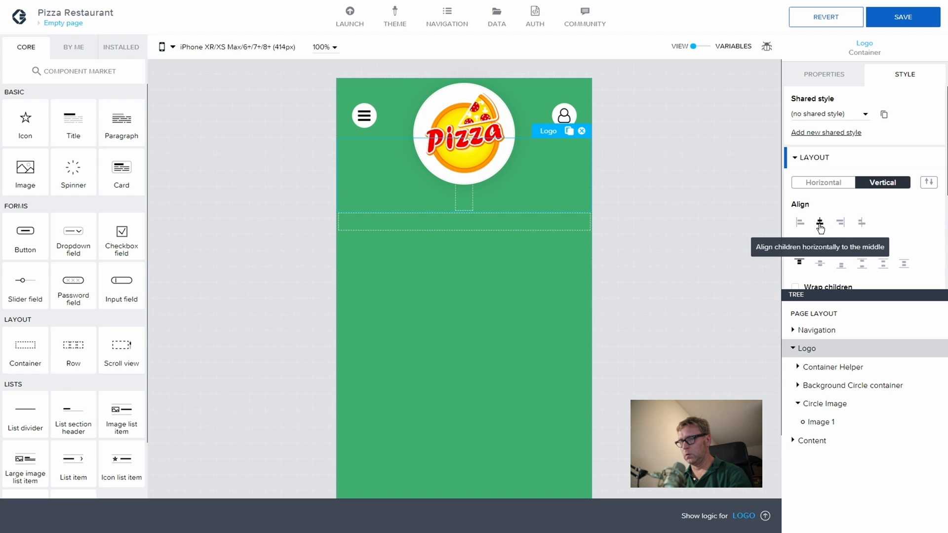
{"action": "left_click", "coordinate": [820, 263]}
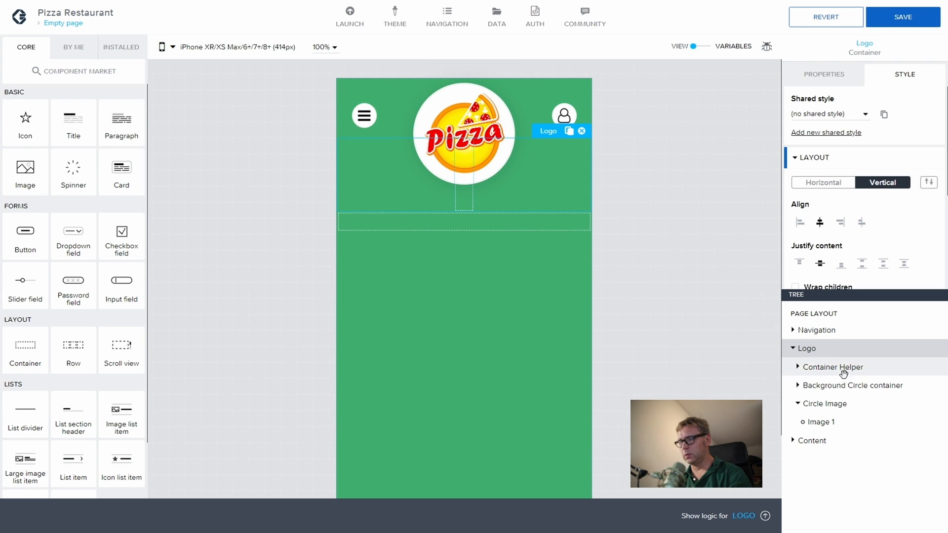
{"action": "left_click", "coordinate": [657, 174]}
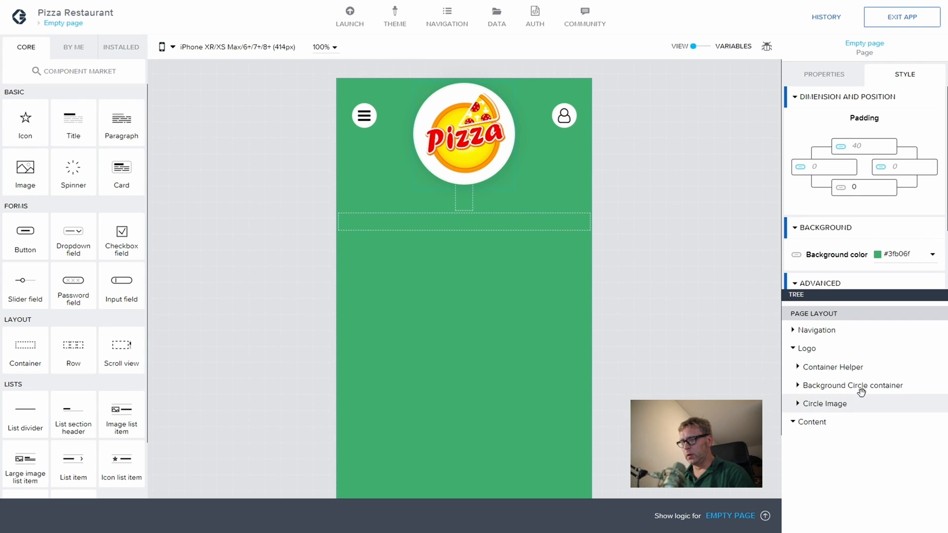
Step: Add a new container inside Logo below Container Helper and name it 'Image Container'
{"action": "left_click", "coordinate": [825, 385]}
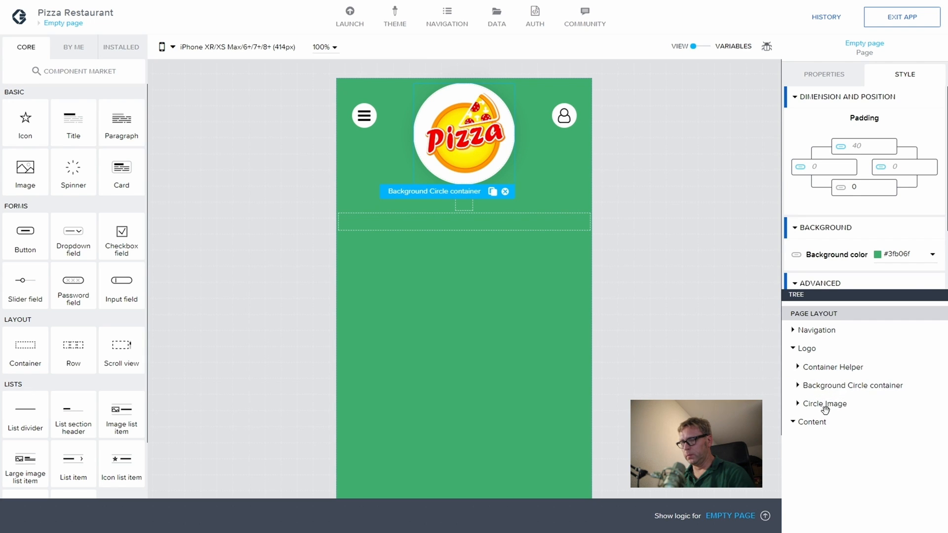
{"action": "left_click_drag", "start_coordinate": [33, 352], "coordinate": [847, 378]}
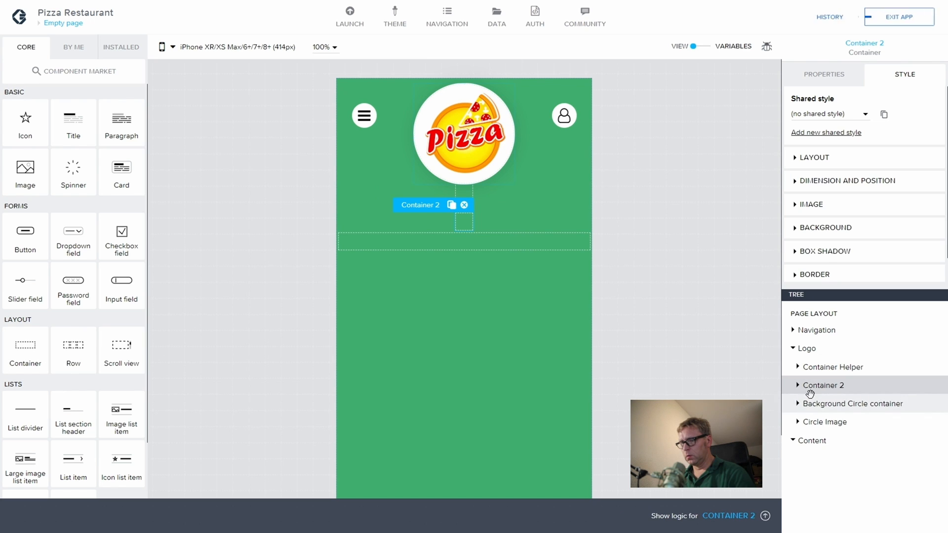
{"action": "left_click", "coordinate": [831, 75]}
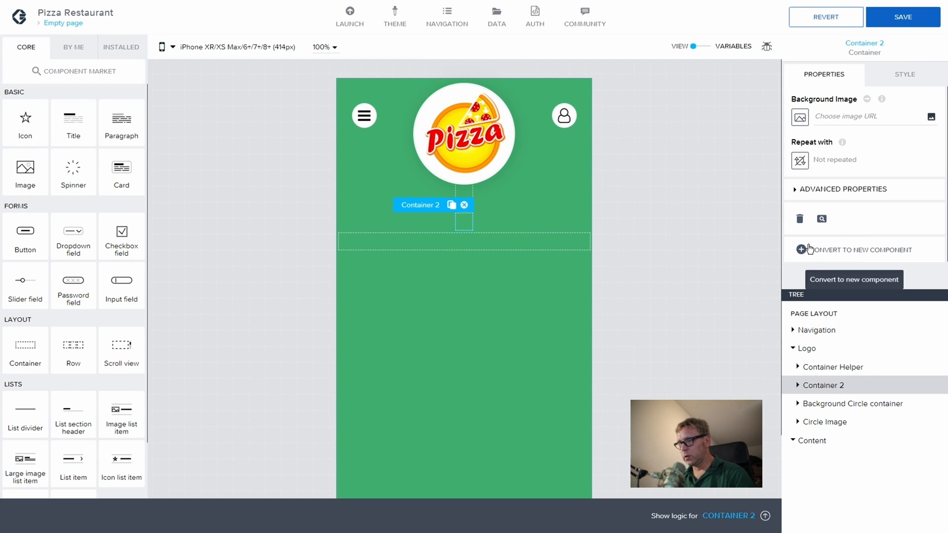
{"action": "left_click", "coordinate": [795, 189]}
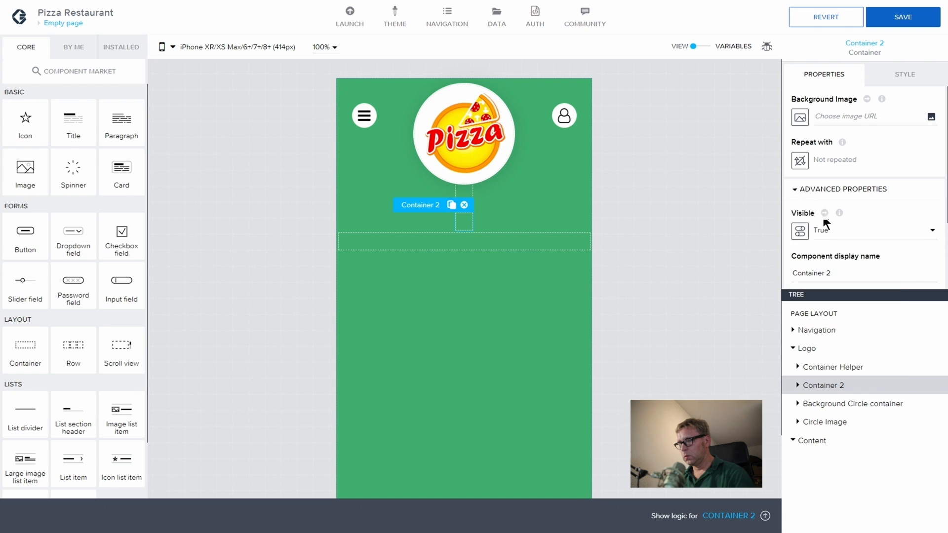
{"action": "left_click", "coordinate": [830, 273]}
{"action": "key", "text": "ctrl+a"}
{"action": "type", "text": "Ima"}
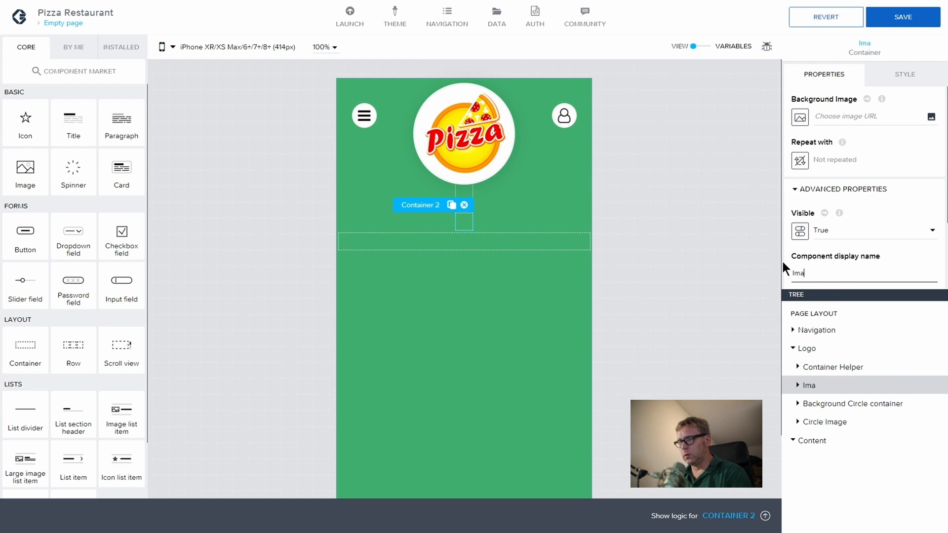
{"action": "type", "text": "ge Cont"}
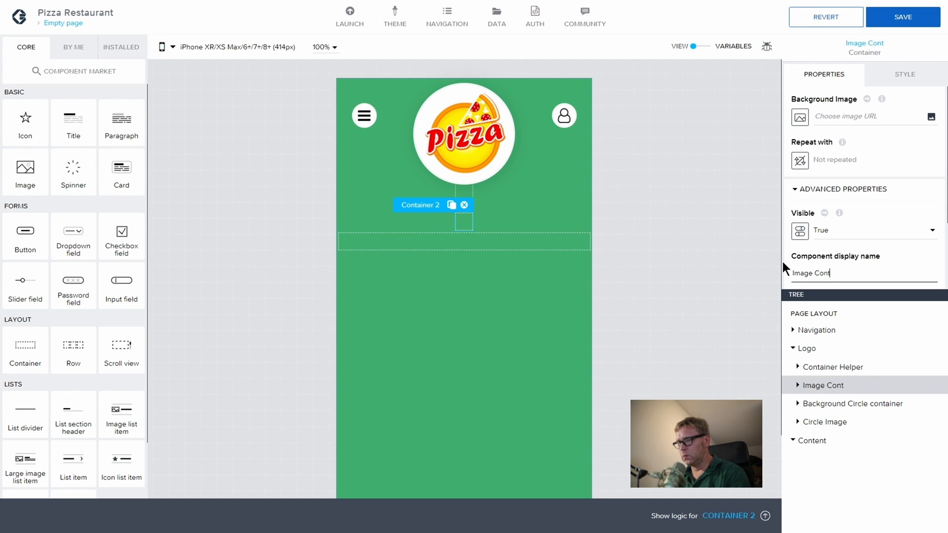
{"action": "type", "text": "ainer"}
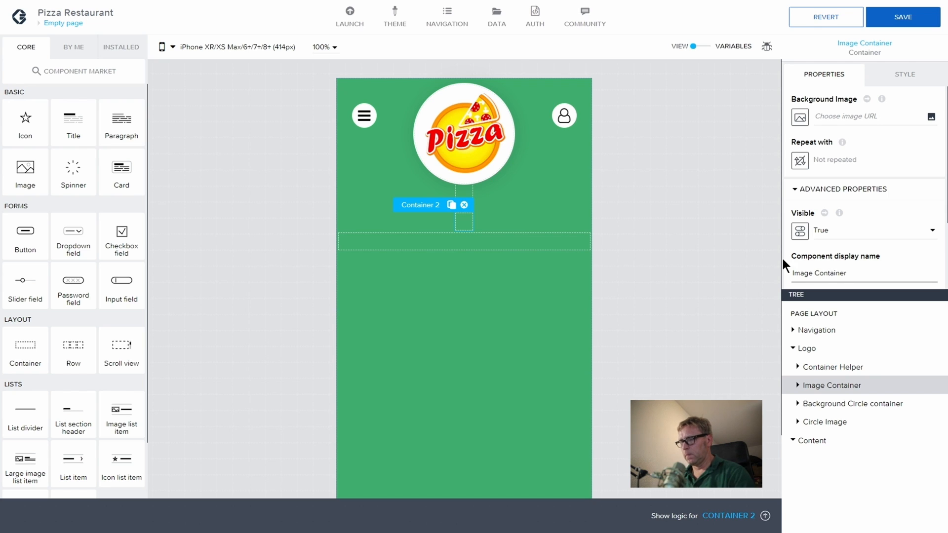
Step: Move Circle Image and Background Circle container into Image Container
{"action": "left_click", "coordinate": [834, 403]}
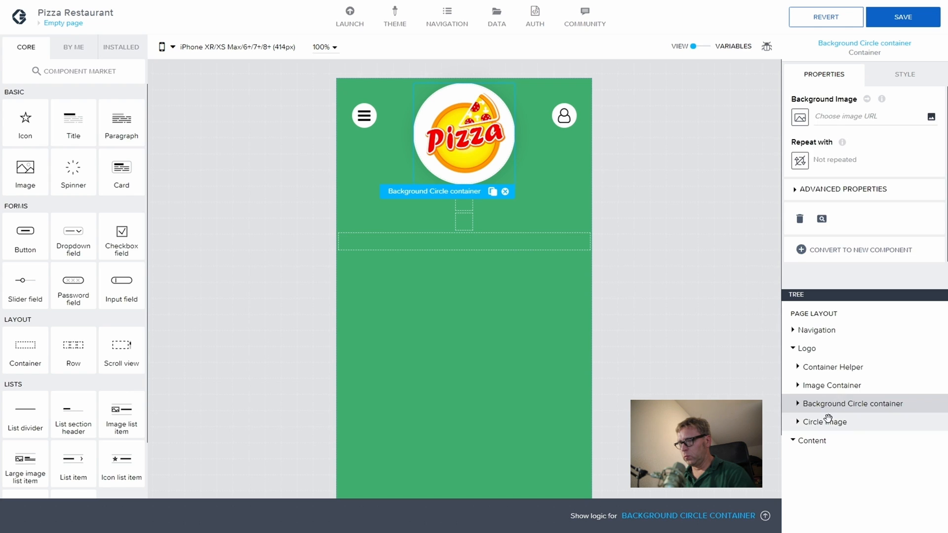
{"action": "left_click", "coordinate": [832, 423]}
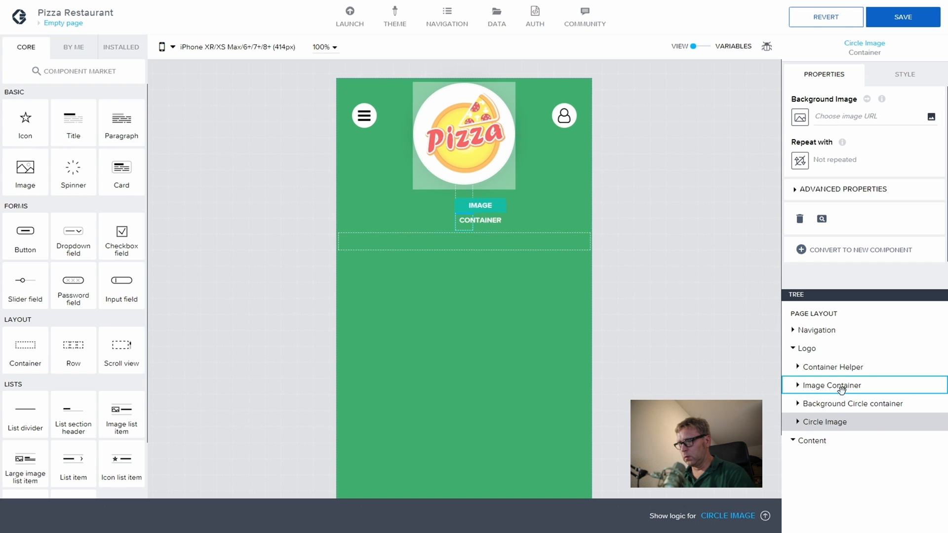
{"action": "left_click_drag", "start_coordinate": [841, 390], "coordinate": [842, 390]}
{"action": "left_click_drag", "start_coordinate": [846, 422], "coordinate": [846, 397]}
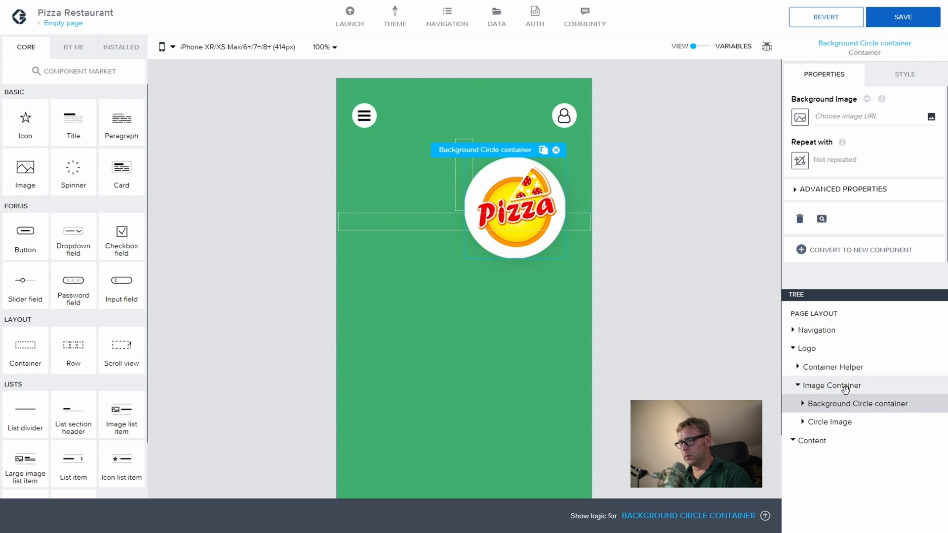
{"action": "left_click", "coordinate": [845, 386]}
Step: Align Image Container's children horizontally to the middle and save the app
{"action": "left_click", "coordinate": [891, 80]}
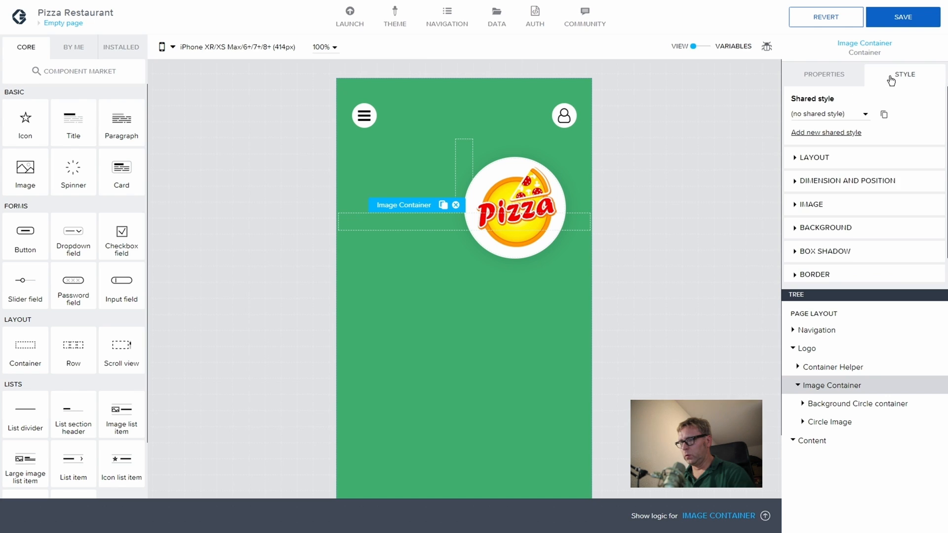
{"action": "left_click", "coordinate": [792, 161]}
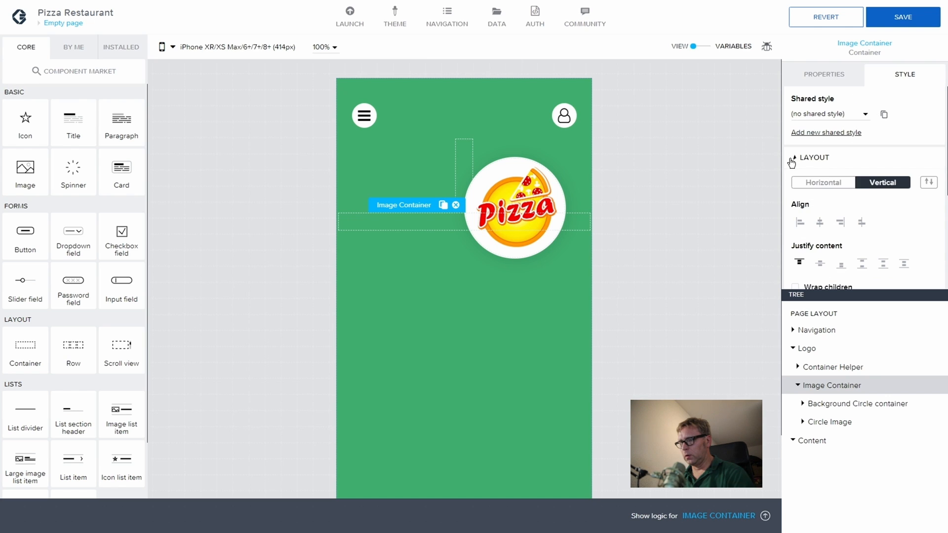
{"action": "left_click", "coordinate": [820, 223]}
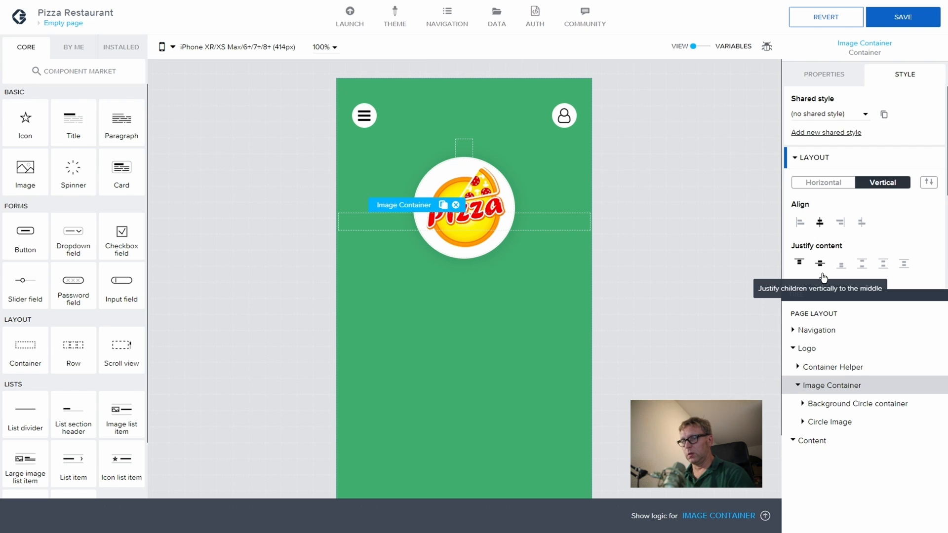
{"action": "left_click", "coordinate": [897, 25]}
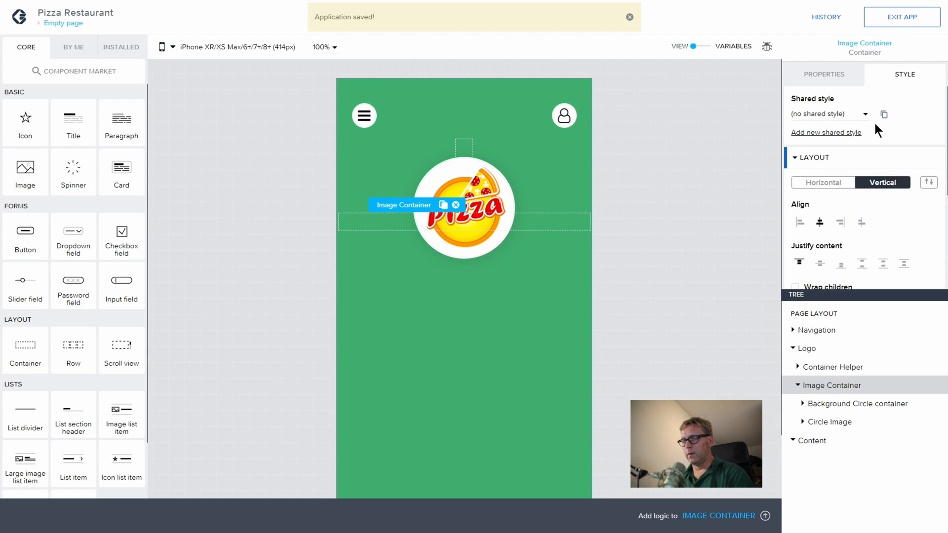
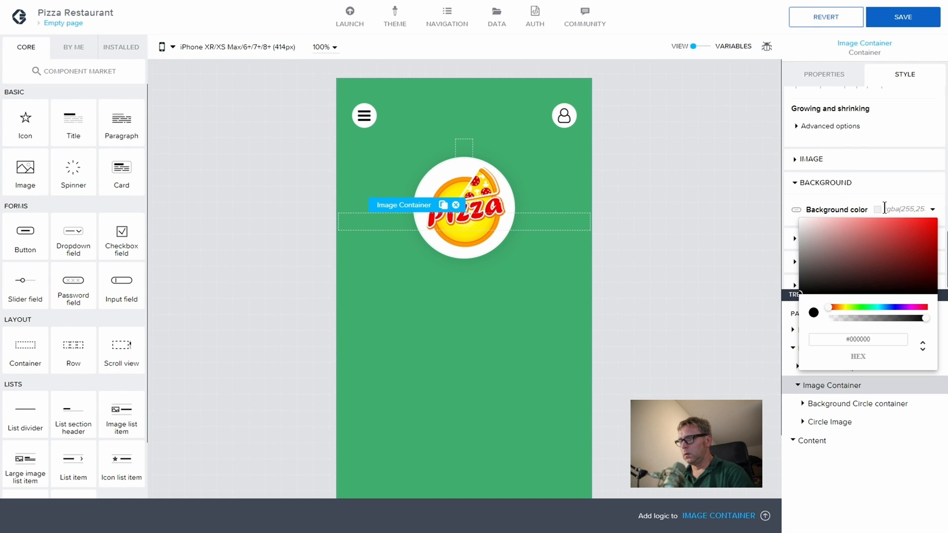
Step: Set the Image Container's background colour to white (#FFF)
{"action": "left_click", "coordinate": [886, 342]}
{"action": "key", "text": "BackSpace"}
{"action": "key", "text": "BackSpace"}
{"action": "key", "text": "BackSpace"}
{"action": "key", "text": "BackSpace"}
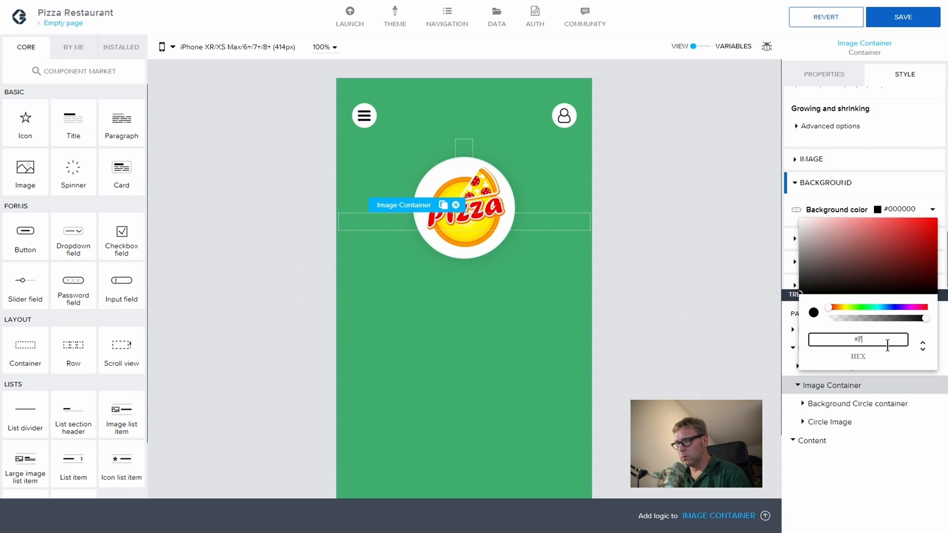
{"action": "type", "text": "FFF"}
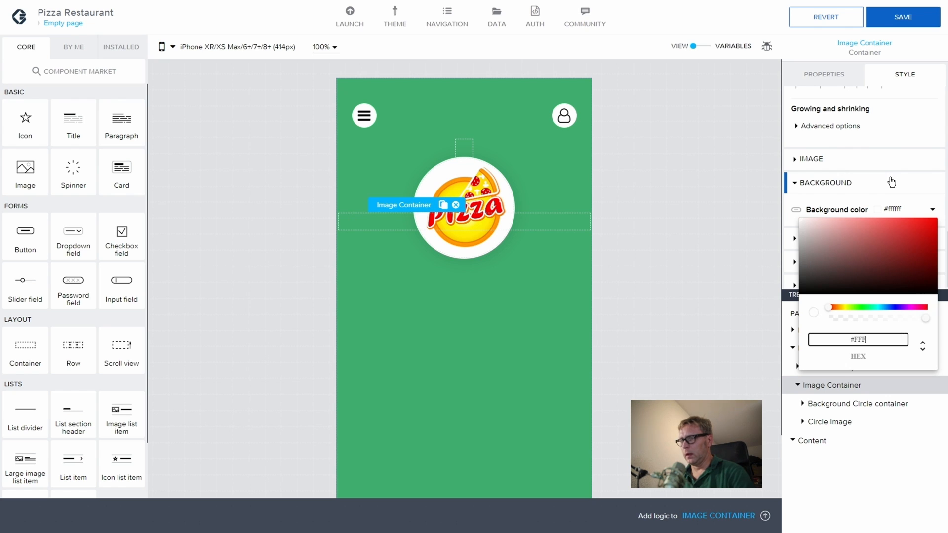
{"action": "left_click", "coordinate": [901, 204]}
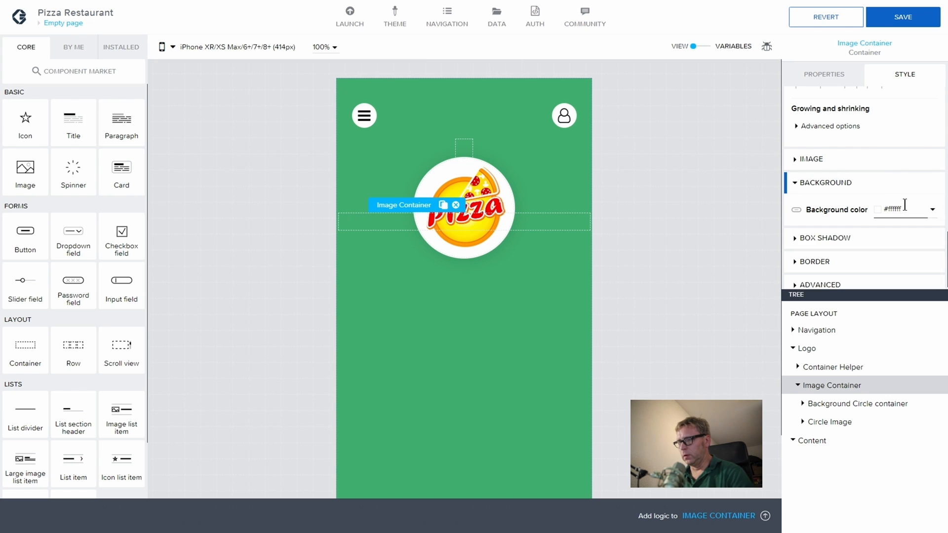
{"action": "scroll", "coordinate": [849, 179], "scroll_direction": "up", "scroll_amount": 6}
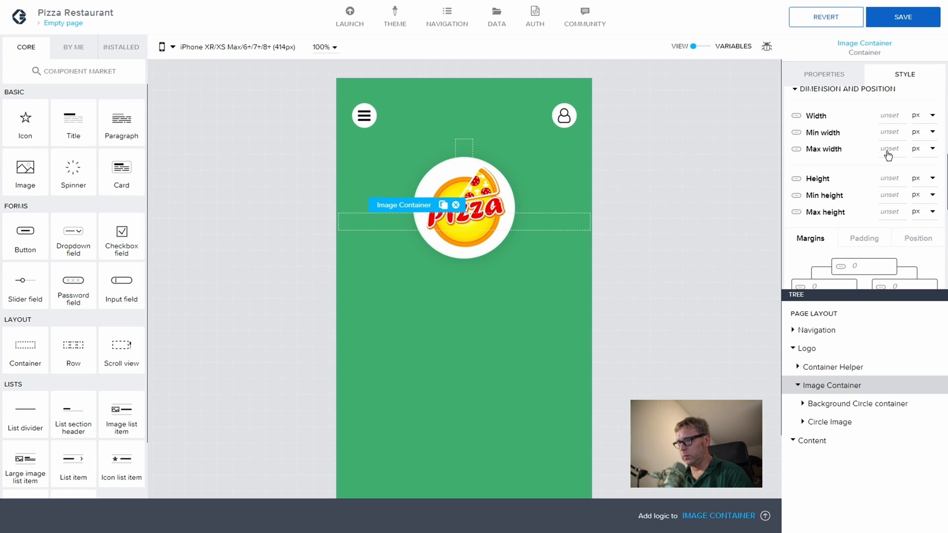
Step: Give the Image Container a fixed height of 100 px
{"action": "left_click", "coordinate": [889, 188]}
{"action": "type", "text": "120"}
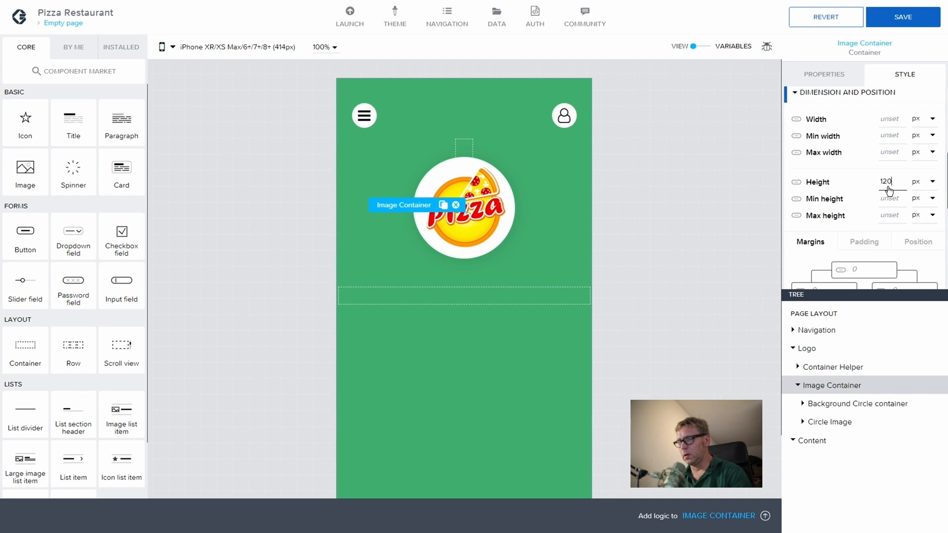
{"action": "key", "text": "BackSpace"}
{"action": "key", "text": "BackSpace"}
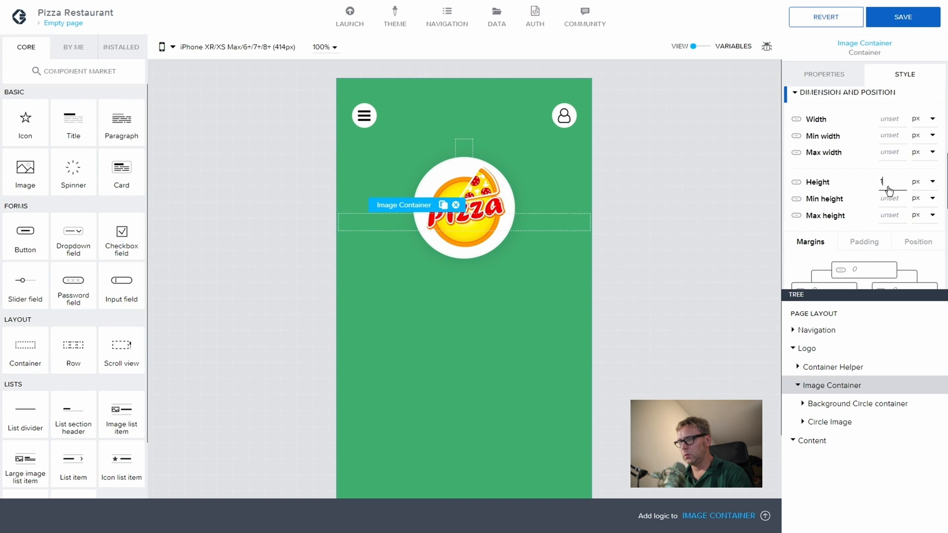
{"action": "type", "text": "00"}
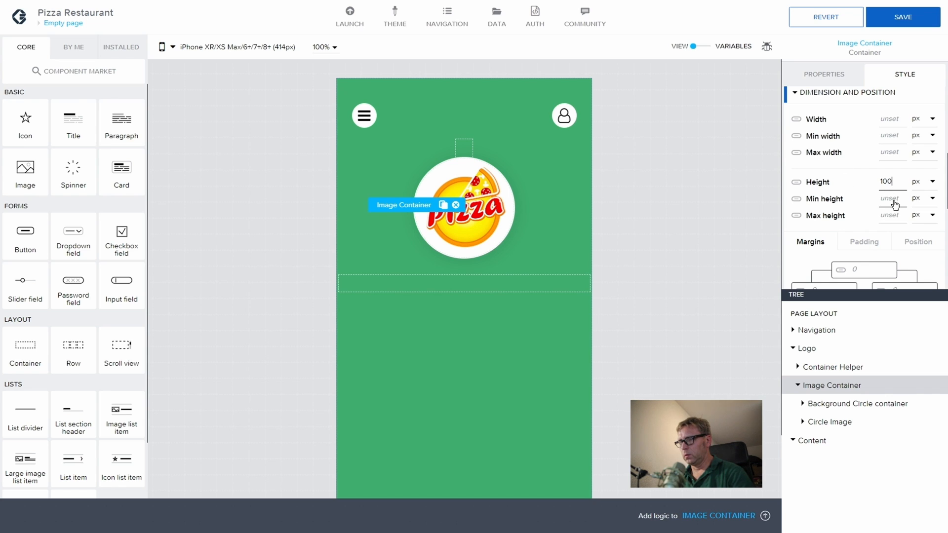
{"action": "scroll", "coordinate": [894, 204], "scroll_direction": "down", "scroll_amount": 5}
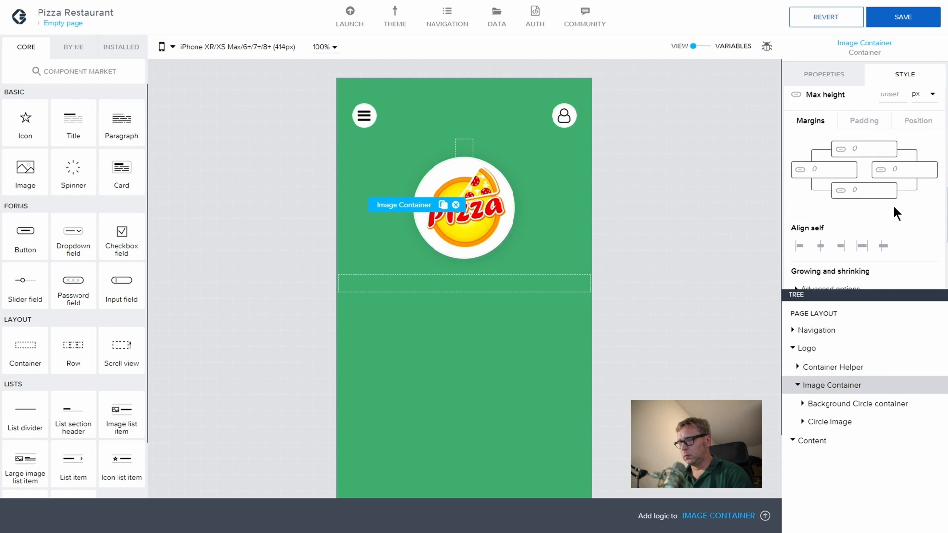
{"action": "scroll", "coordinate": [893, 205], "scroll_direction": "down", "scroll_amount": 1}
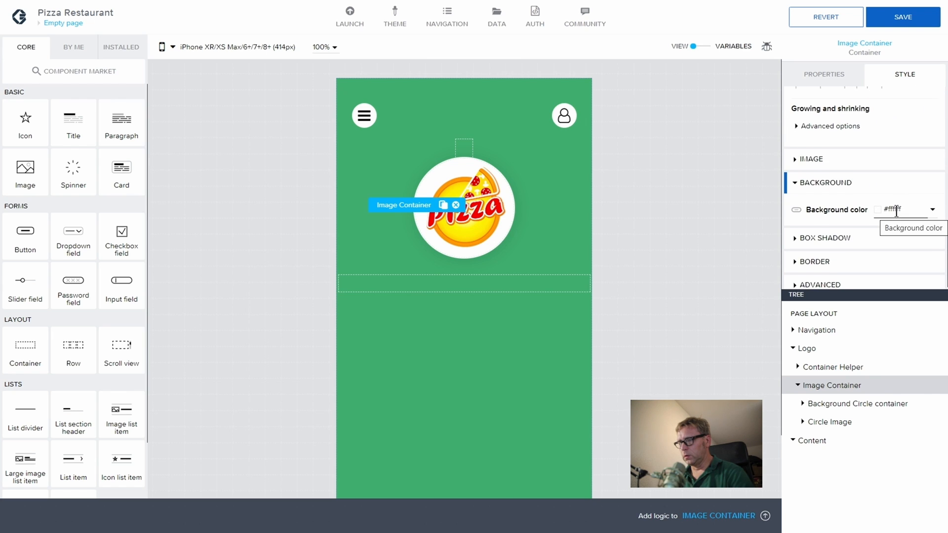
{"action": "left_click", "coordinate": [795, 239]}
{"action": "left_click", "coordinate": [795, 239]}
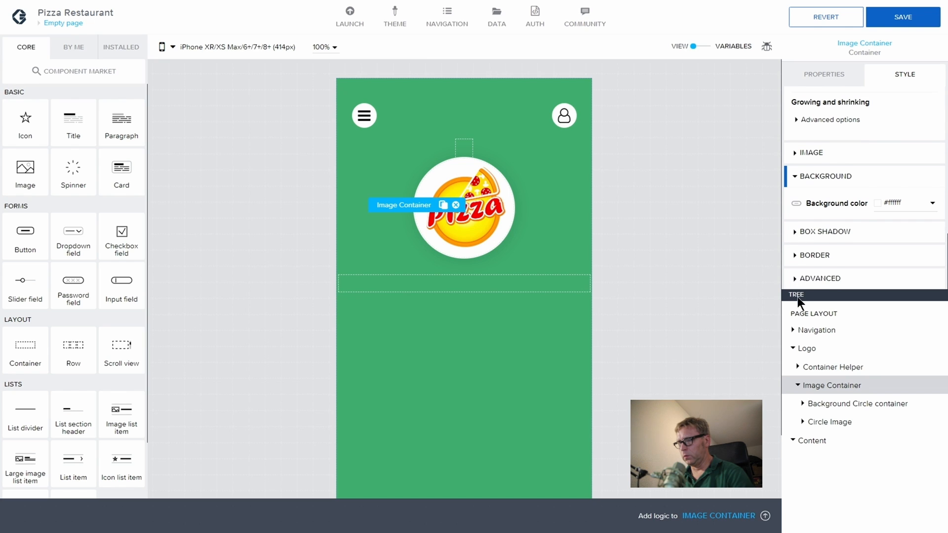
Step: Give the Image Container a border radius of 400
{"action": "left_click", "coordinate": [795, 254]}
{"action": "scroll", "coordinate": [879, 247], "scroll_direction": "down", "scroll_amount": 1}
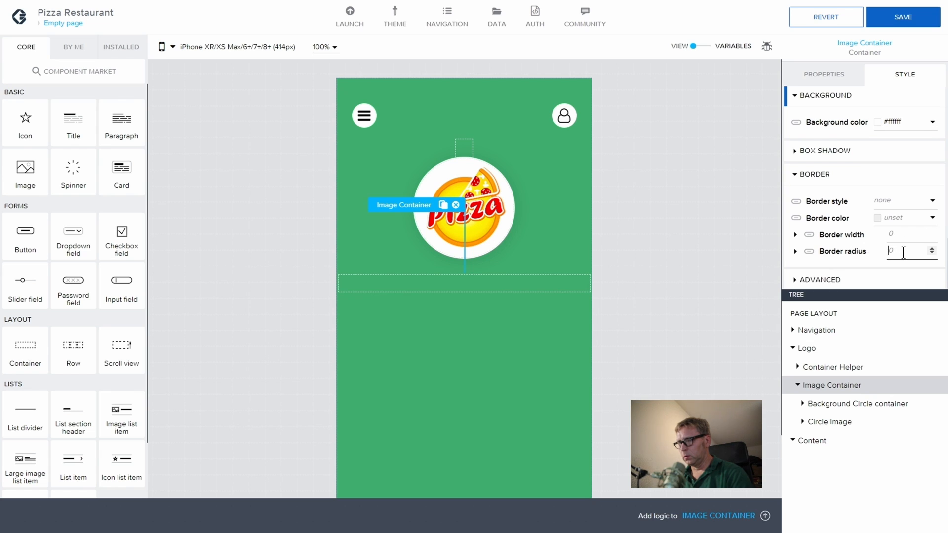
{"action": "type", "text": "400"}
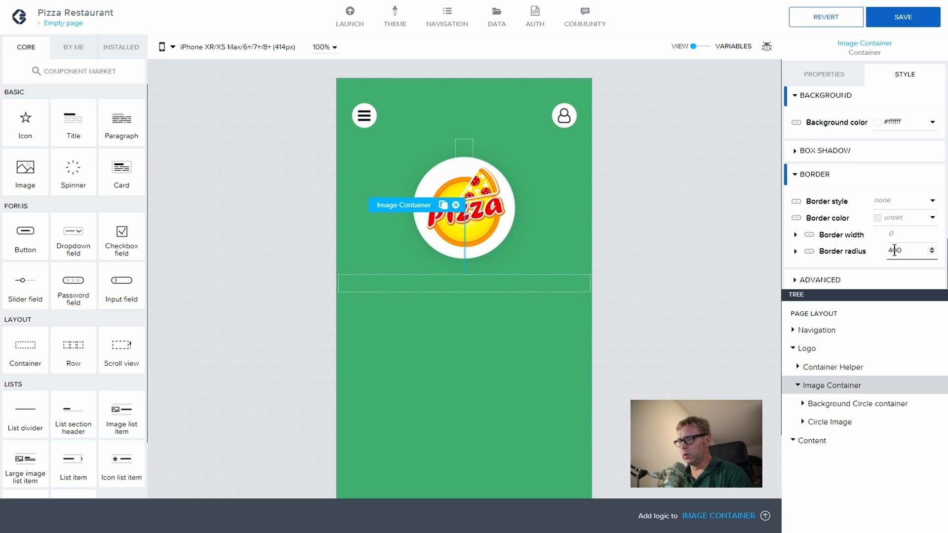
{"action": "left_click", "coordinate": [900, 233]}
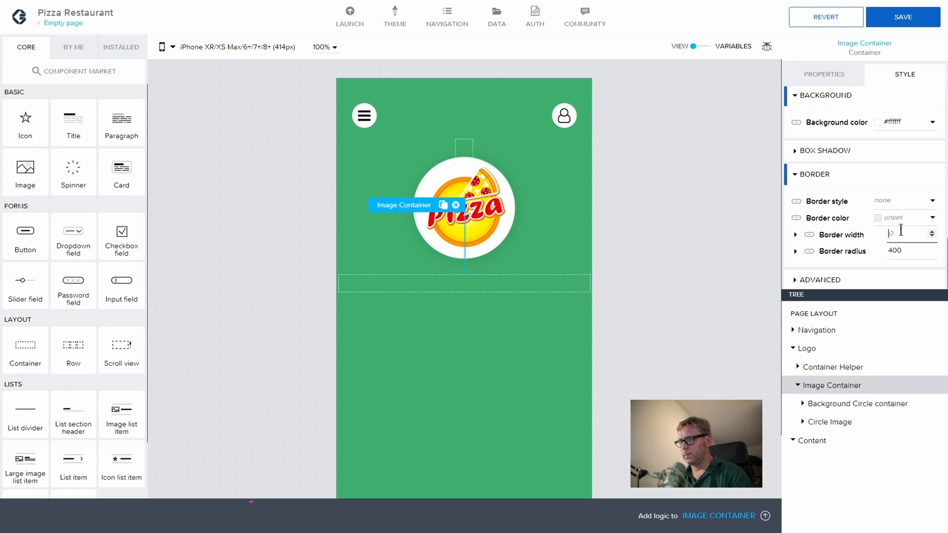
Step: Set the Image Container's width to 100%
{"action": "scroll", "coordinate": [896, 153], "scroll_direction": "up", "scroll_amount": 1}
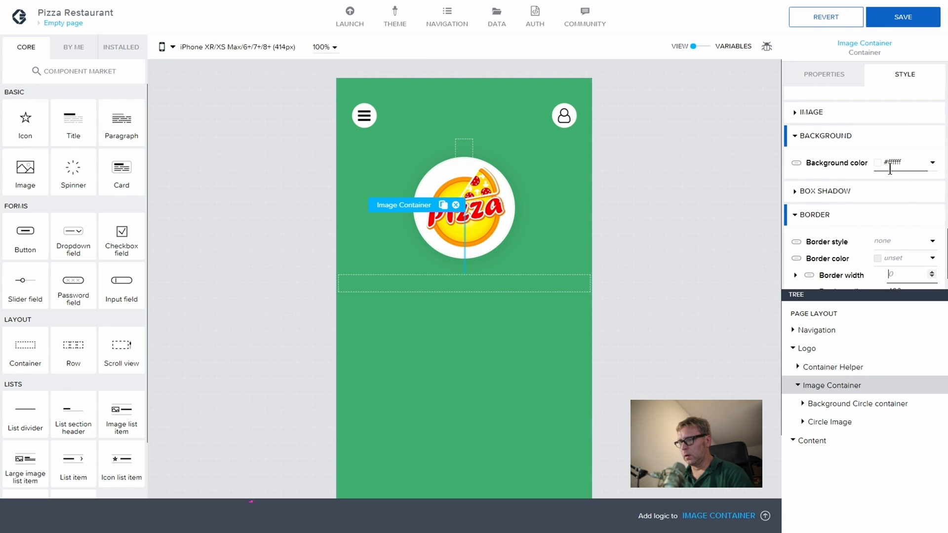
{"action": "scroll", "coordinate": [888, 173], "scroll_direction": "down", "scroll_amount": 1}
{"action": "scroll", "coordinate": [889, 180], "scroll_direction": "up", "scroll_amount": 6}
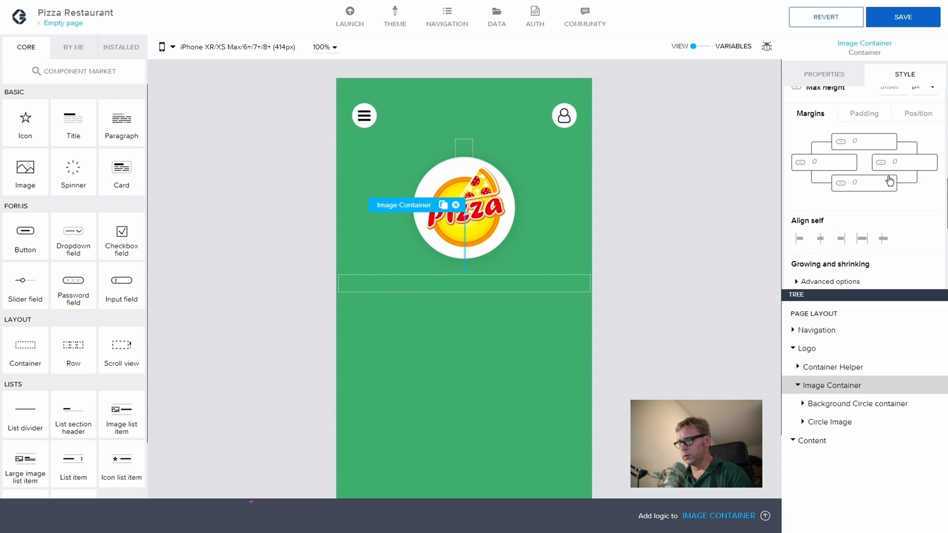
{"action": "scroll", "coordinate": [891, 183], "scroll_direction": "up", "scroll_amount": 5}
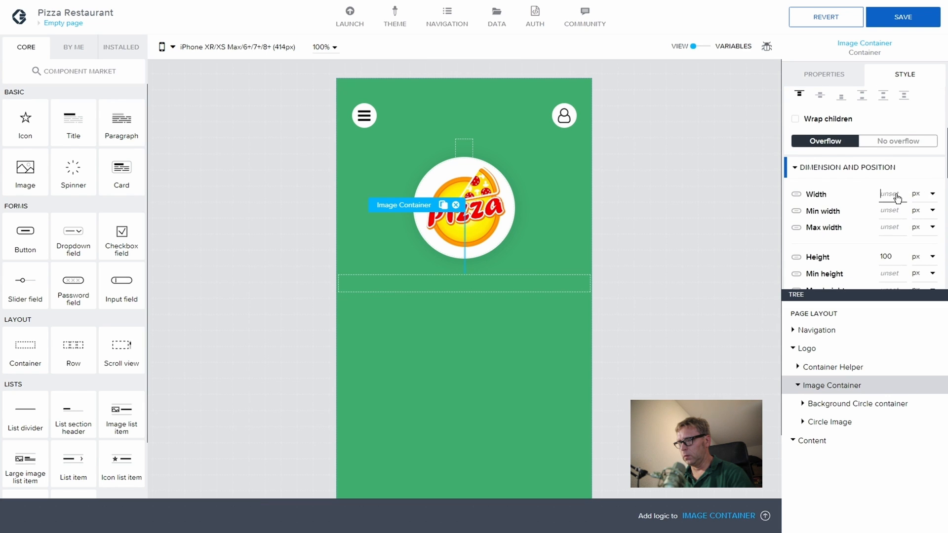
{"action": "type", "text": "100"}
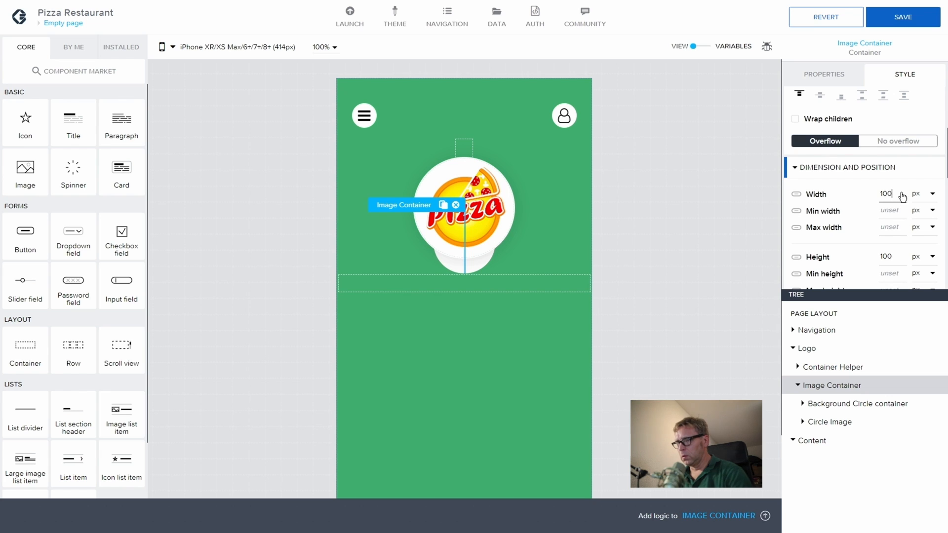
{"action": "left_click", "coordinate": [923, 194]}
{"action": "left_click", "coordinate": [919, 232]}
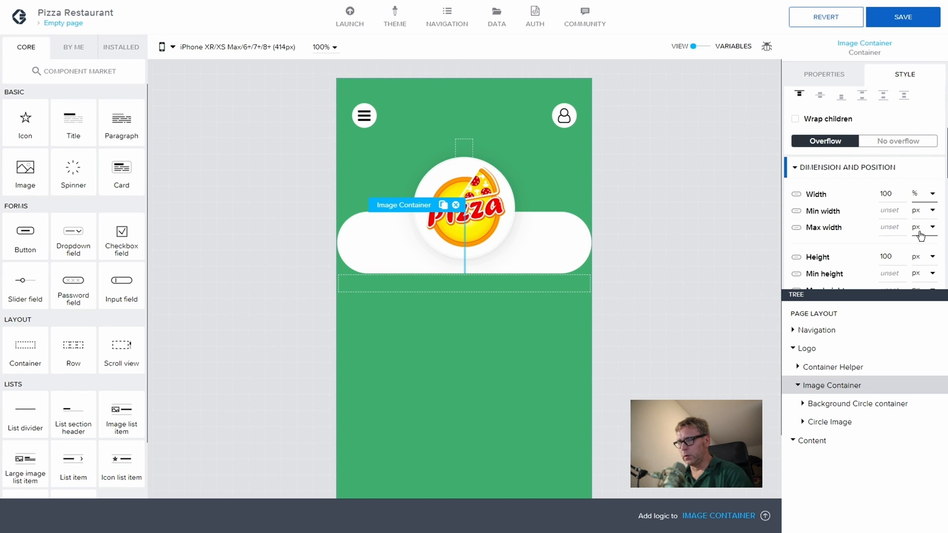
Step: Clear the 400 border radius so the corners are square again
{"action": "scroll", "coordinate": [851, 215], "scroll_direction": "down", "scroll_amount": 1}
{"action": "scroll", "coordinate": [851, 214], "scroll_direction": "down", "scroll_amount": 4}
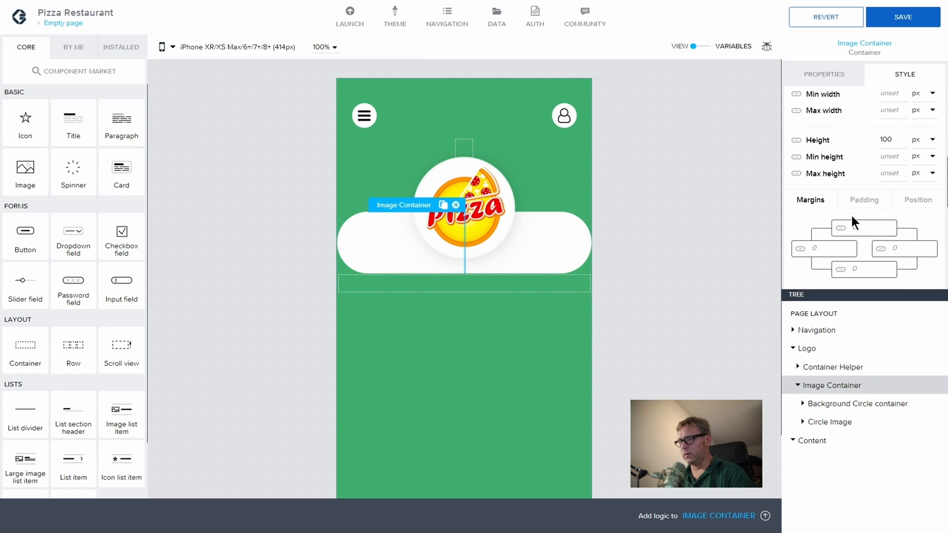
{"action": "scroll", "coordinate": [863, 191], "scroll_direction": "down", "scroll_amount": 3}
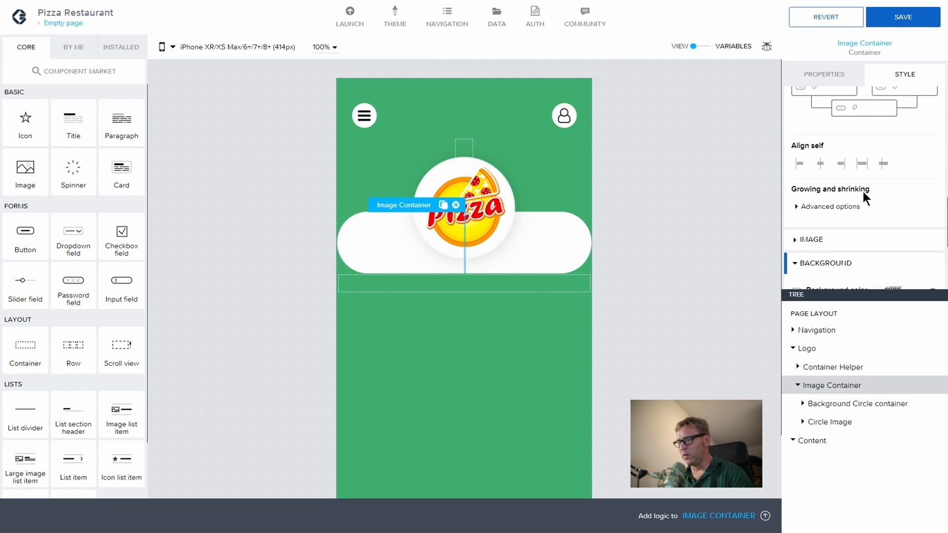
{"action": "scroll", "coordinate": [839, 257], "scroll_direction": "down", "scroll_amount": 1}
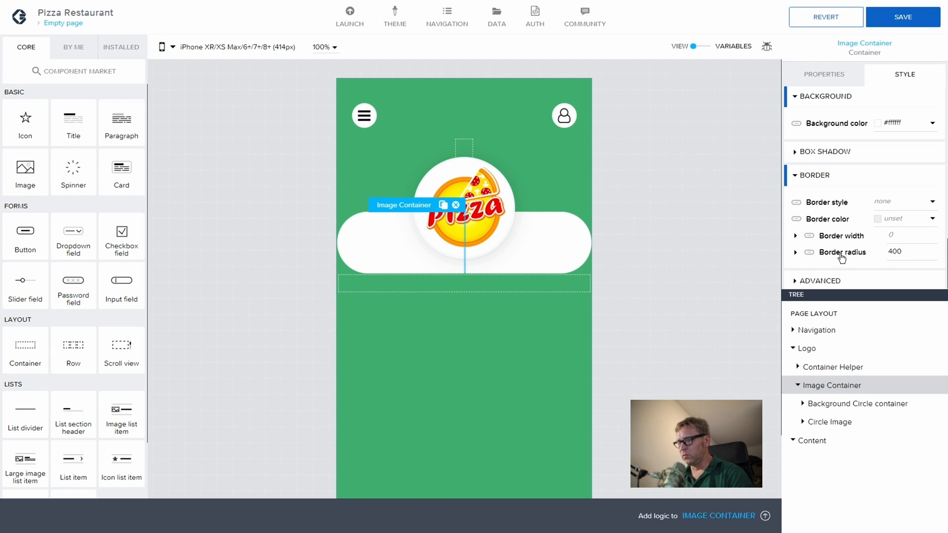
{"action": "left_click_drag", "start_coordinate": [902, 251], "coordinate": [883, 252]}
{"action": "key", "text": "BackSpace"}
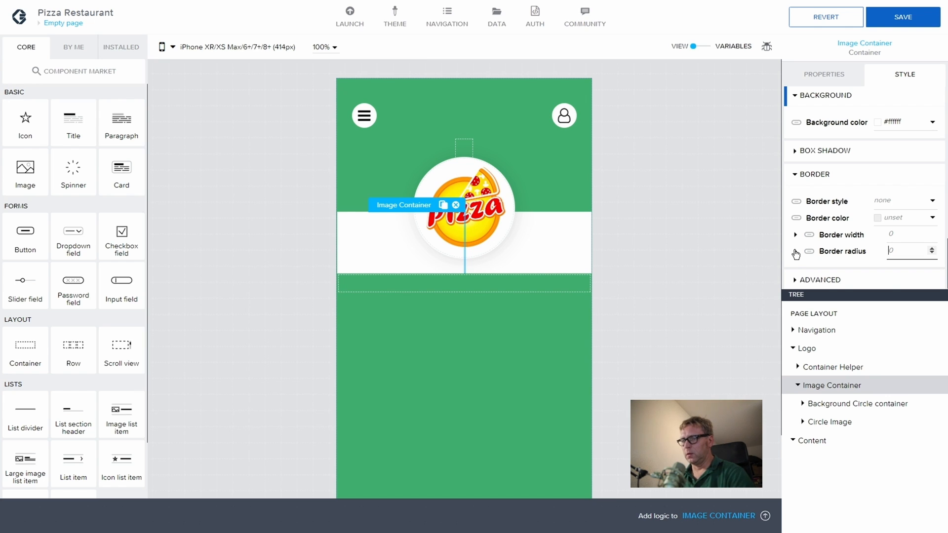
{"action": "left_click", "coordinate": [795, 251]}
Step: Round the Image Container's top-left and top-right corners to 20, then save
{"action": "scroll", "coordinate": [898, 236], "scroll_direction": "down", "scroll_amount": 1}
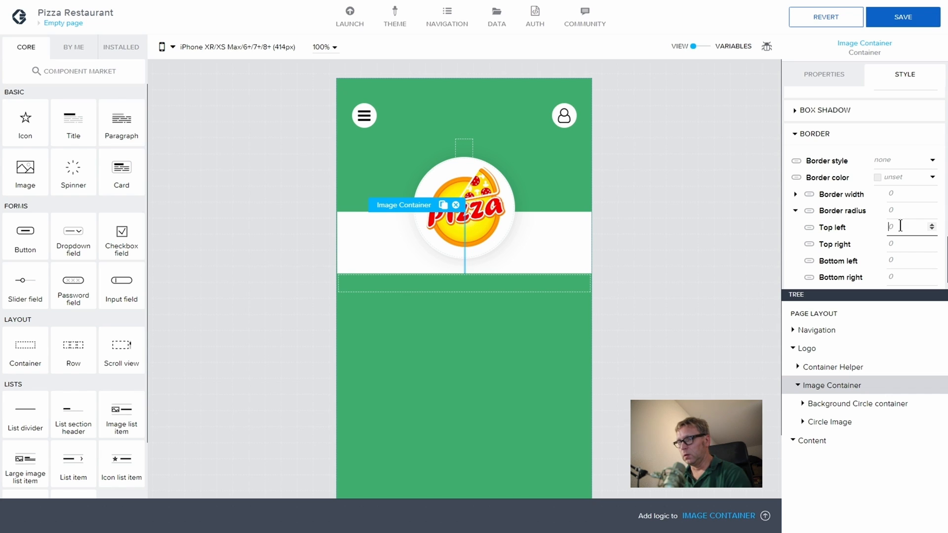
{"action": "type", "text": "20"}
{"action": "left_click", "coordinate": [899, 244]}
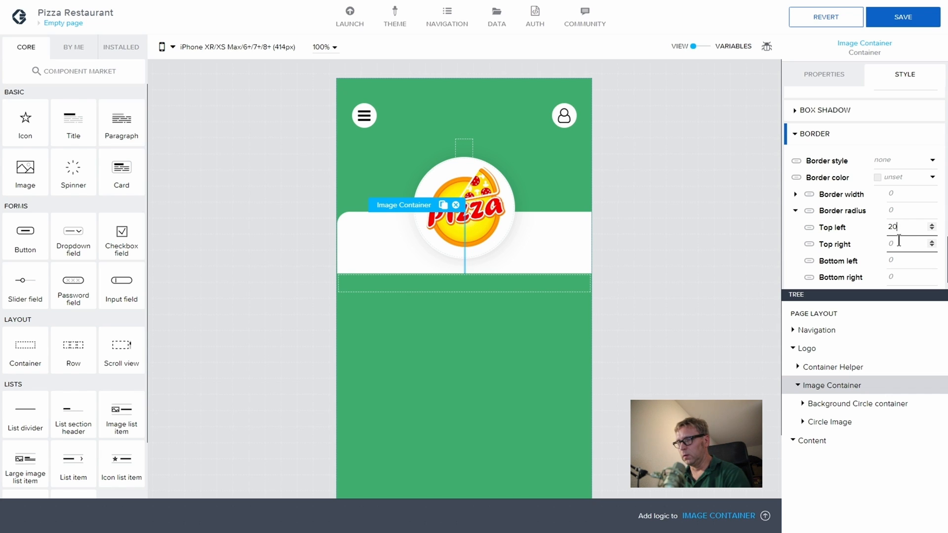
{"action": "type", "text": "20"}
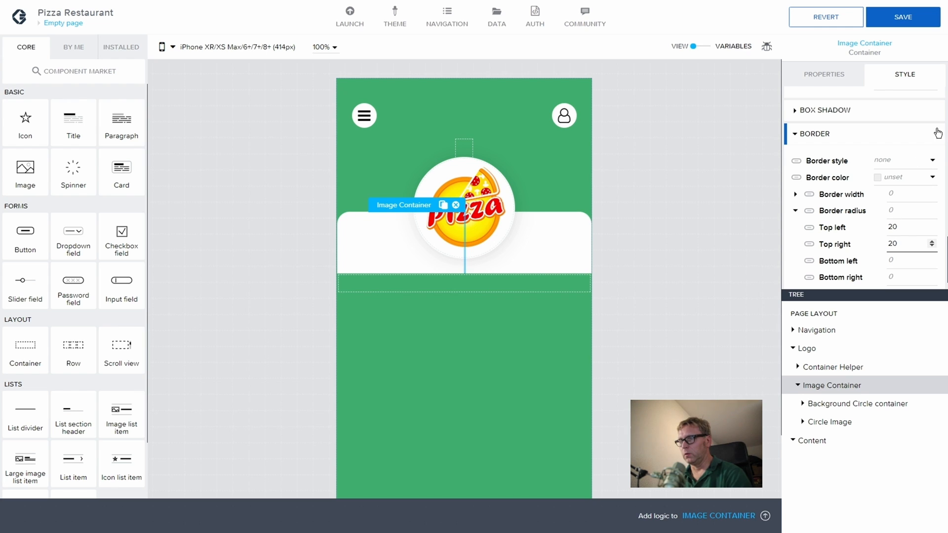
{"action": "left_click", "coordinate": [909, 22]}
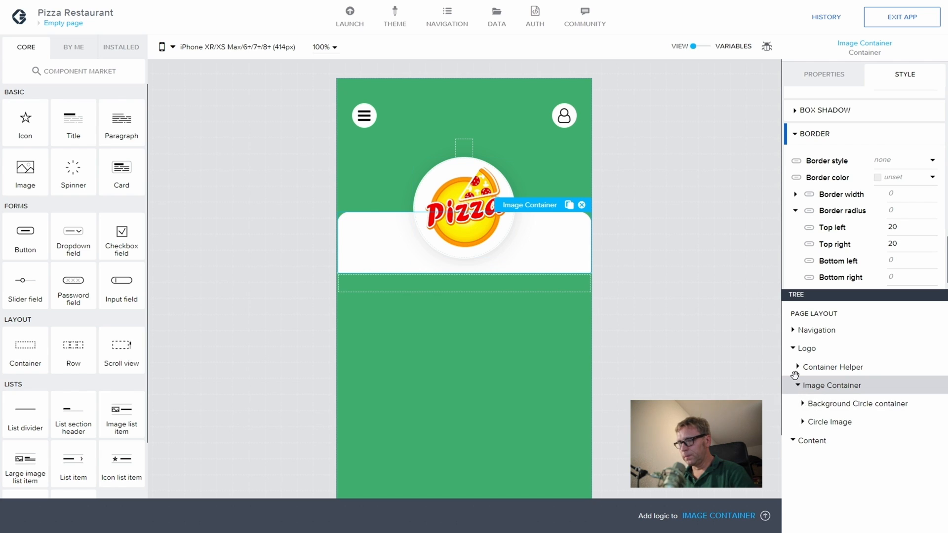
Step: Set the Content container's Flex grow to 1 and save the app
{"action": "left_click", "coordinate": [798, 389]}
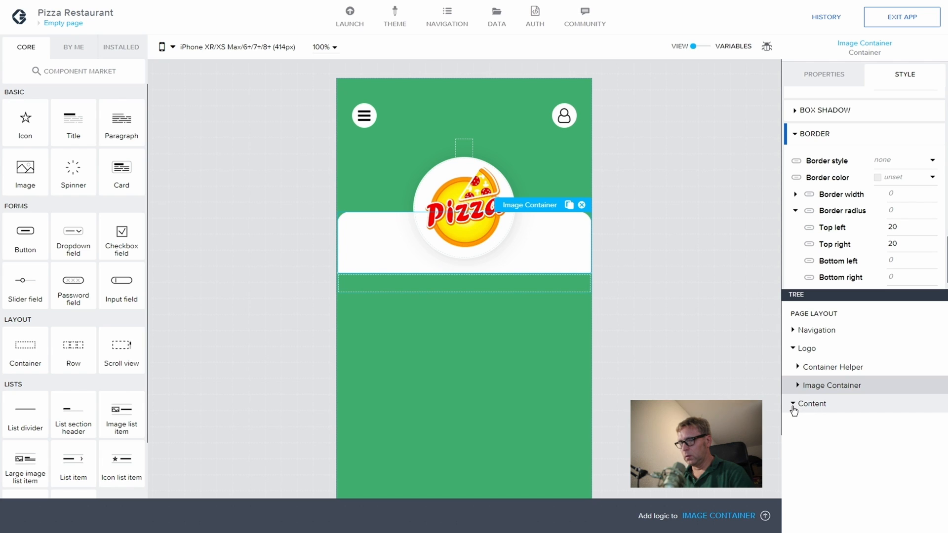
{"action": "left_click", "coordinate": [795, 405]}
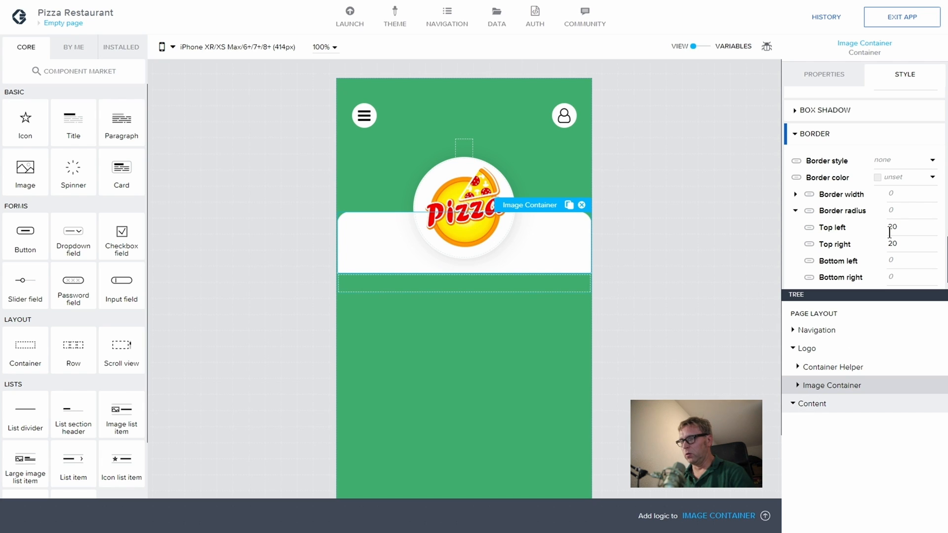
{"action": "scroll", "coordinate": [842, 170], "scroll_direction": "down", "scroll_amount": 1}
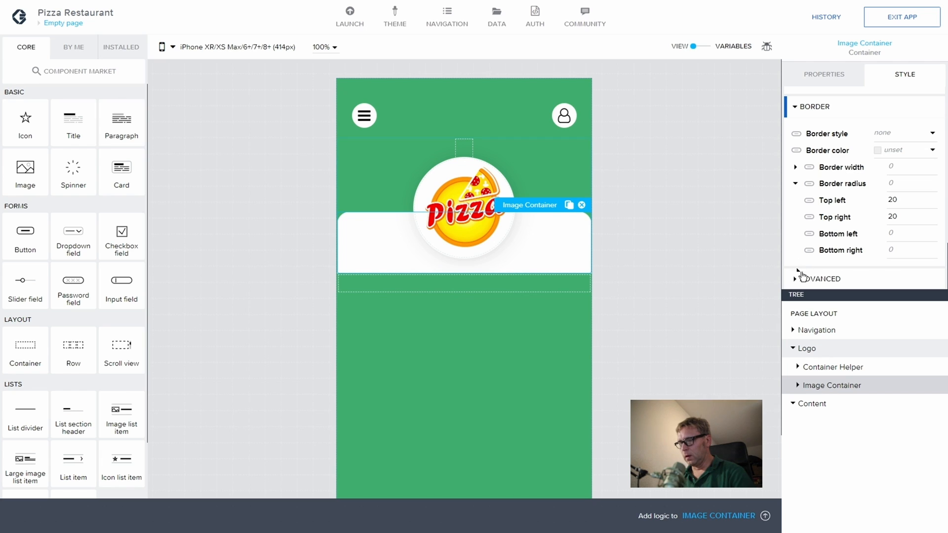
{"action": "left_click", "coordinate": [815, 403]}
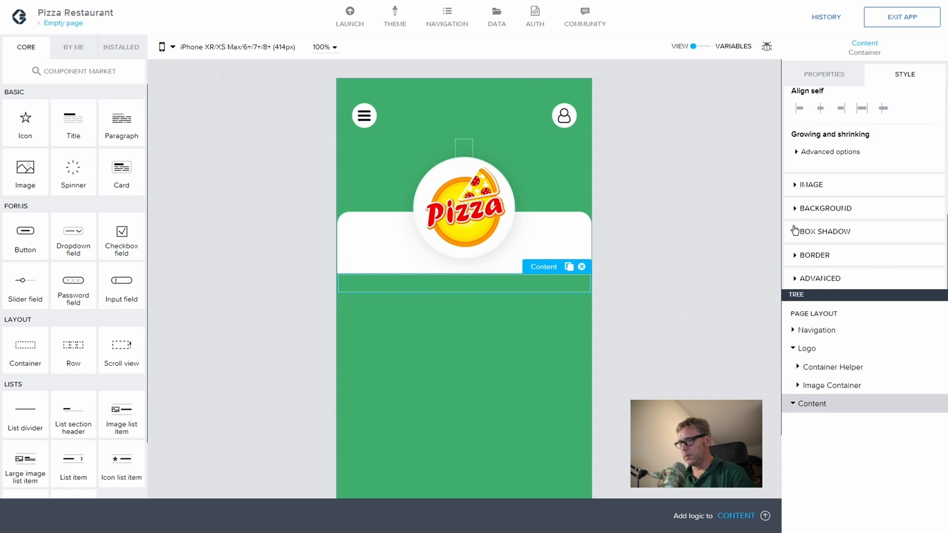
{"action": "left_click", "coordinate": [804, 152]}
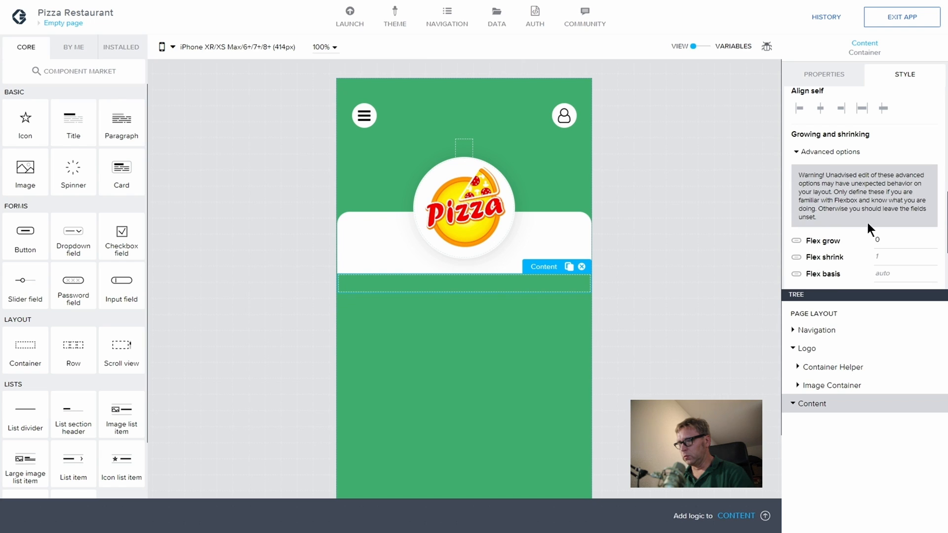
{"action": "double_click", "coordinate": [876, 241]}
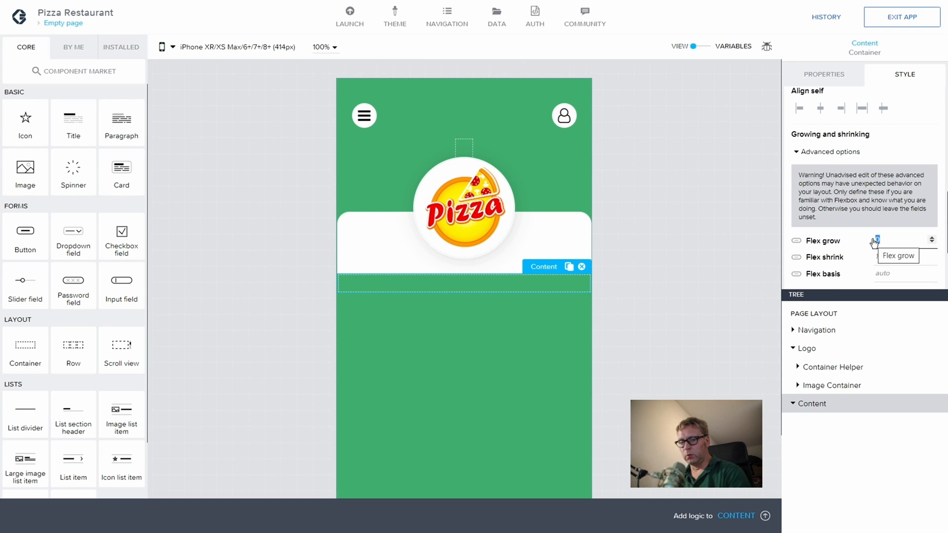
{"action": "type", "text": "1"}
{"action": "key", "text": "Tab"}
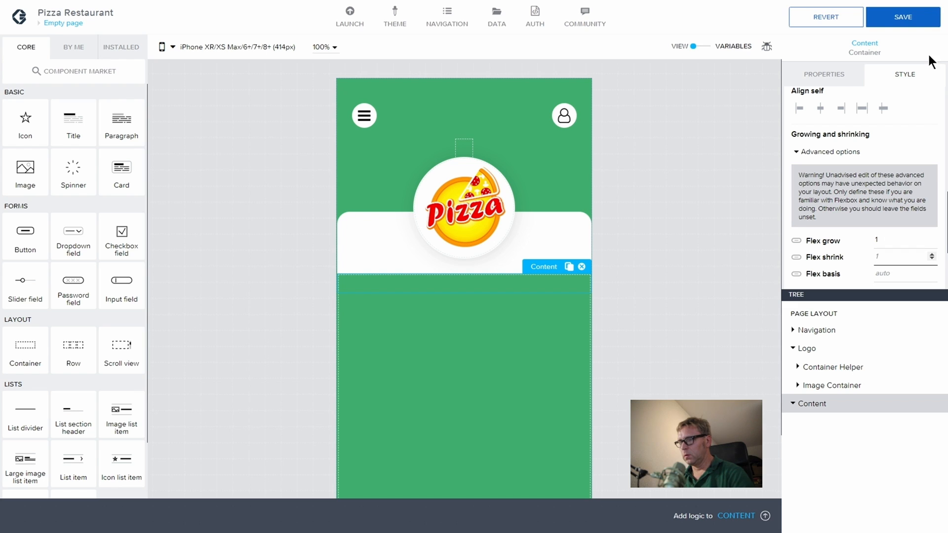
{"action": "left_click", "coordinate": [903, 17]}
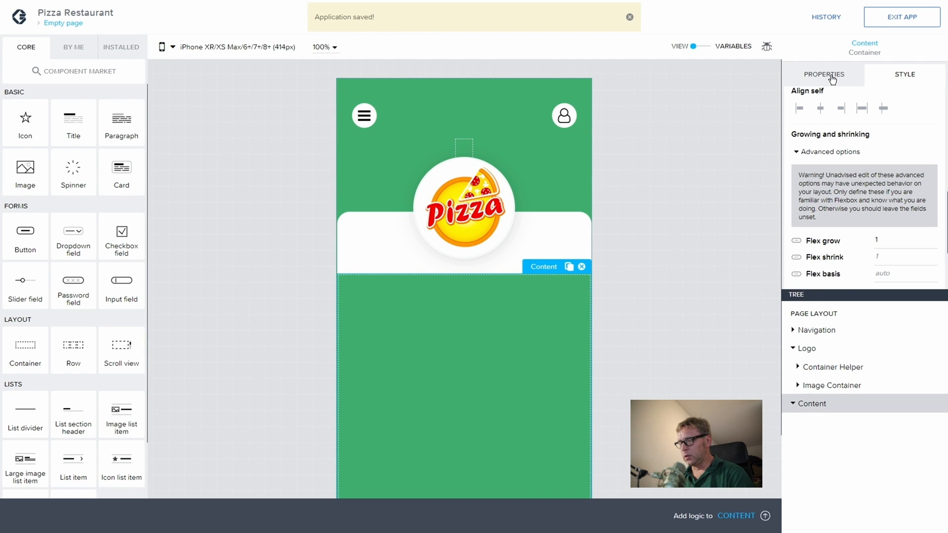
Step: Give the Content container a #FFF background and save
{"action": "scroll", "coordinate": [877, 185], "scroll_direction": "down", "scroll_amount": 2}
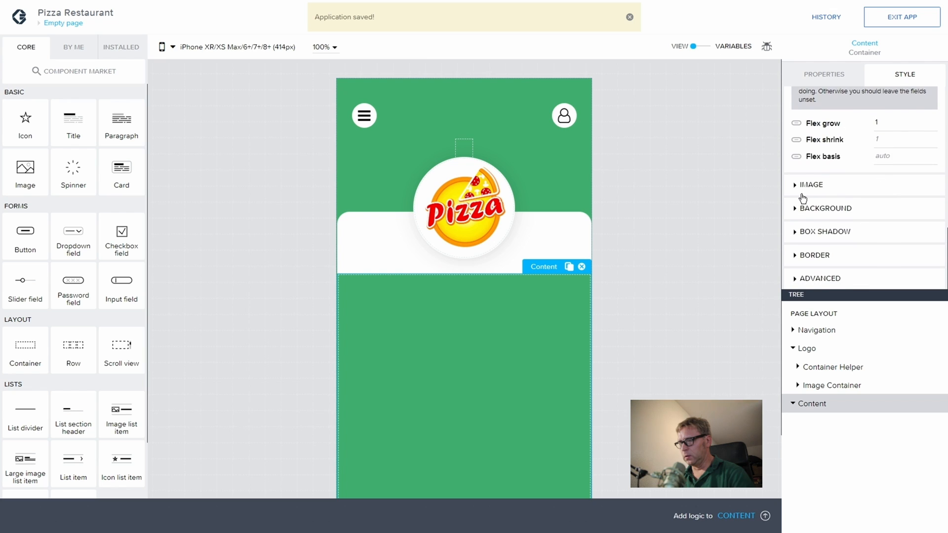
{"action": "left_click", "coordinate": [795, 212]}
{"action": "left_click", "coordinate": [885, 235]}
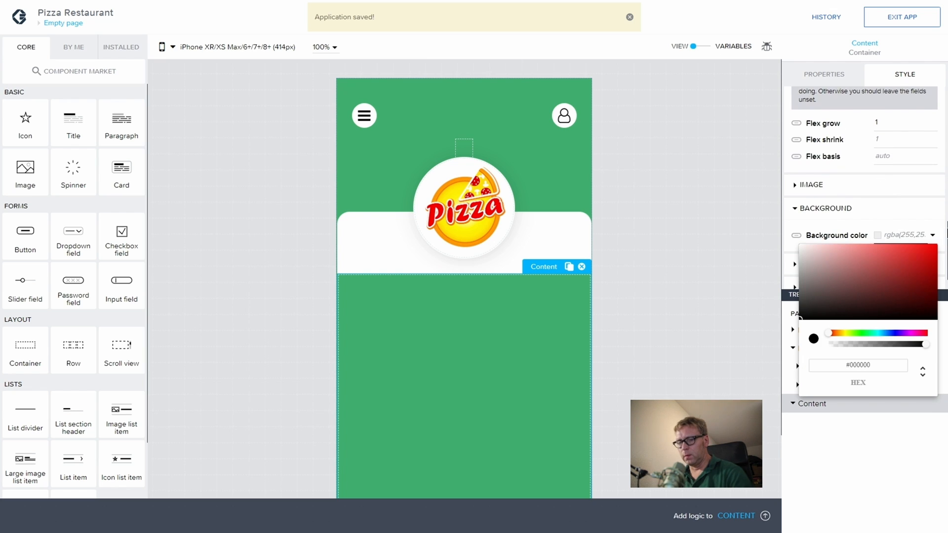
{"action": "type", "text": "#FFF"}
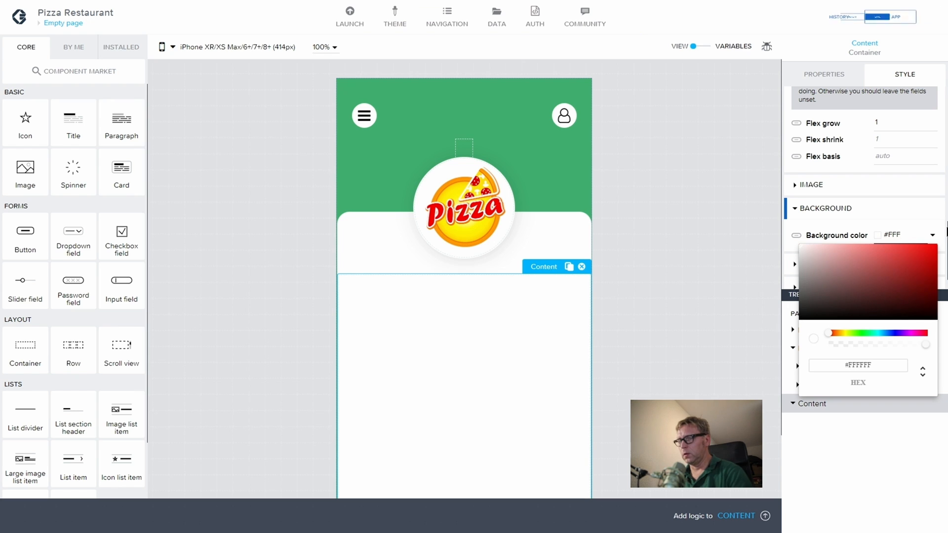
{"action": "left_click", "coordinate": [903, 17]}
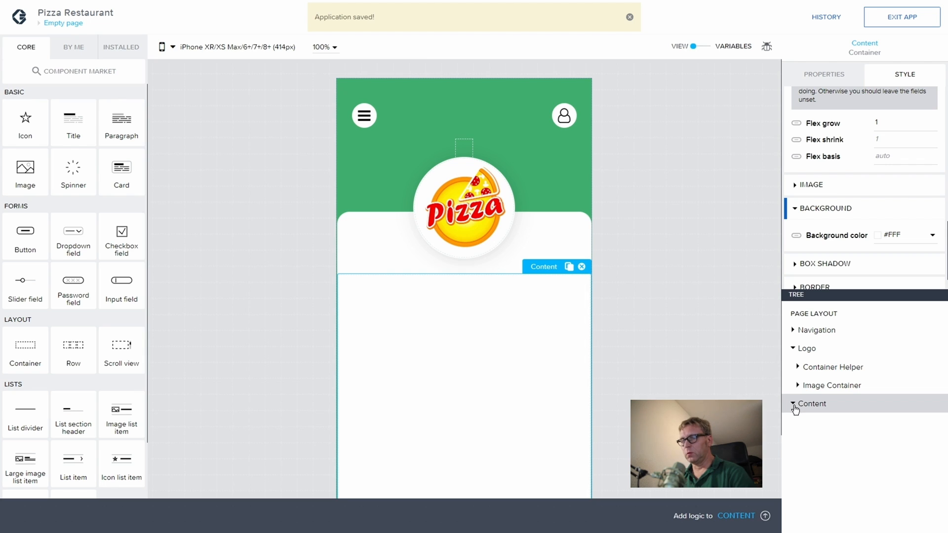
Step: Add a container inside Content and rename it from Container 2 to 'Container Title'
{"action": "left_click_drag", "start_coordinate": [38, 353], "coordinate": [867, 415]}
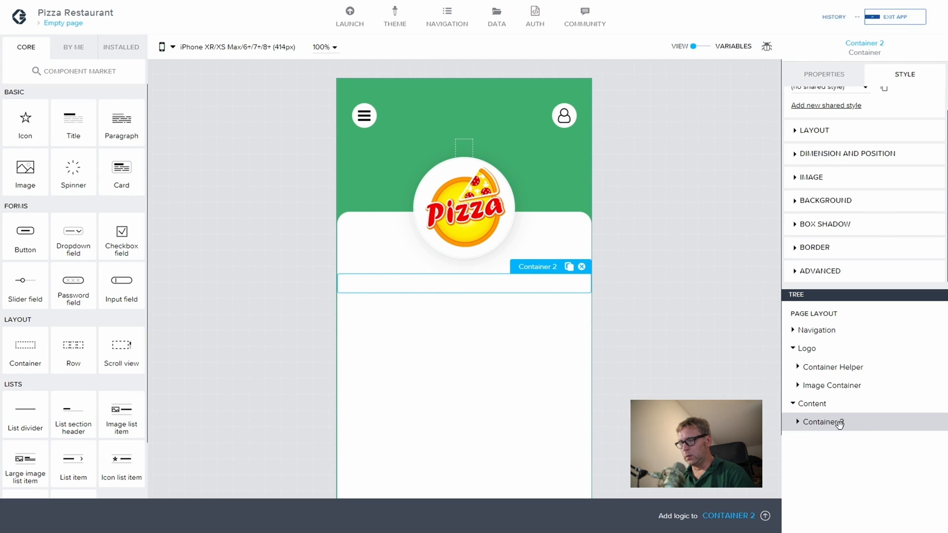
{"action": "left_click", "coordinate": [834, 79]}
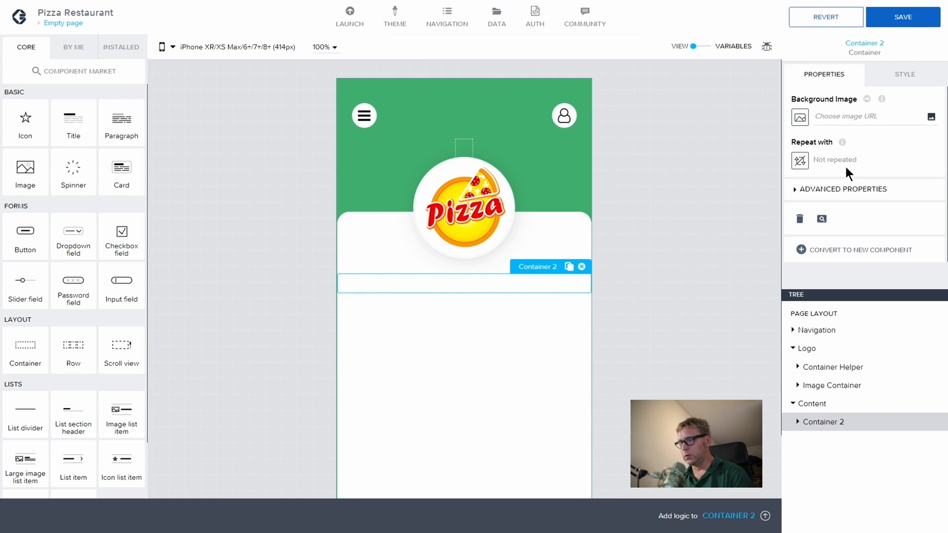
{"action": "left_click", "coordinate": [797, 192]}
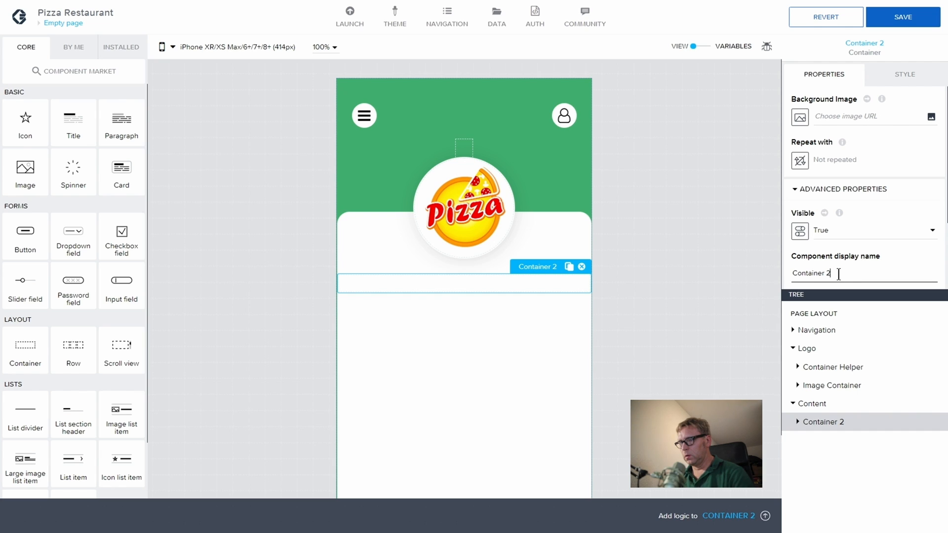
{"action": "left_click_drag", "start_coordinate": [840, 273], "coordinate": [782, 270]}
{"action": "key", "text": "BackSpace"}
{"action": "key", "text": "BackSpace"}
{"action": "type", "text": "Title"}
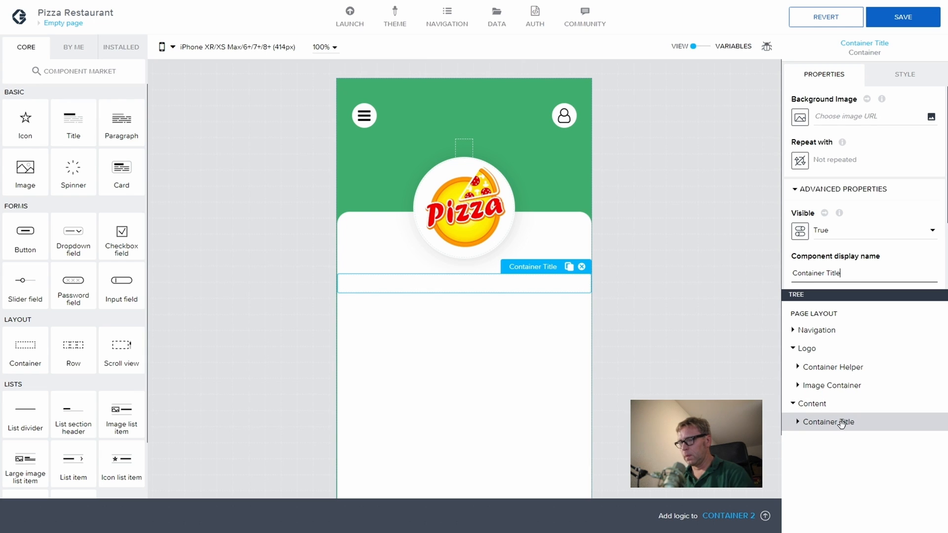
Step: Paste a copy of Container Title into Content and name it 'Opening Hours Containers'
{"action": "key", "text": "ctrl+c"}
{"action": "left_click", "coordinate": [812, 404]}
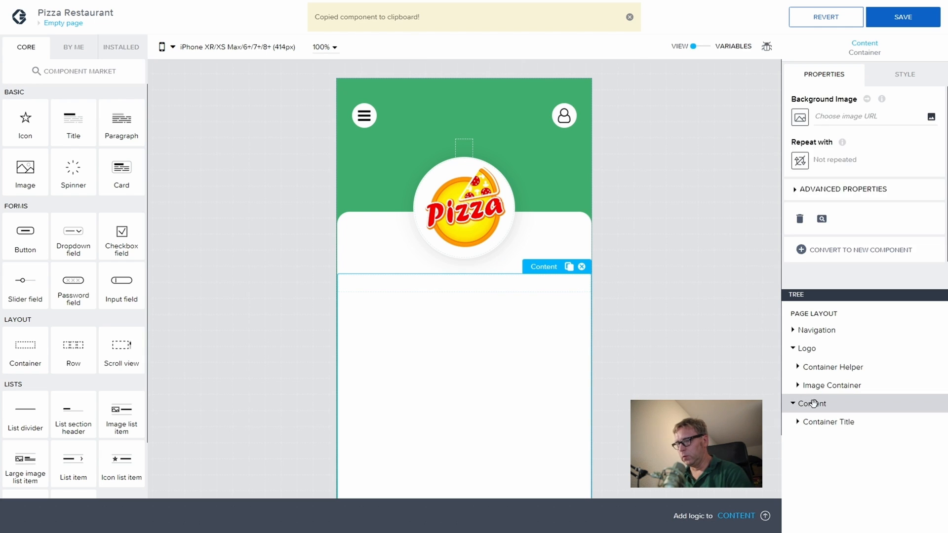
{"action": "key", "text": "ctrl+v"}
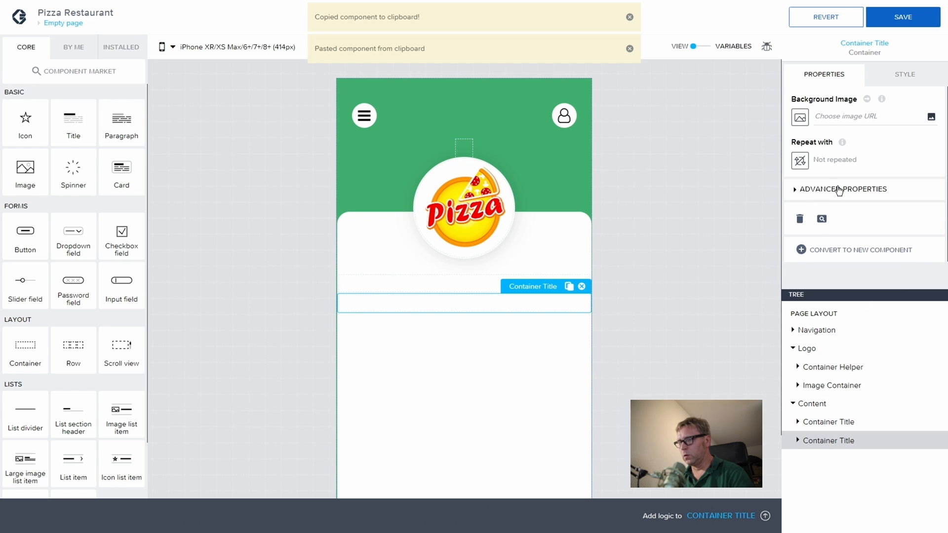
{"action": "left_click", "coordinate": [794, 192]}
{"action": "left_click_drag", "start_coordinate": [843, 273], "coordinate": [791, 272]}
{"action": "type", "text": "Openin"}
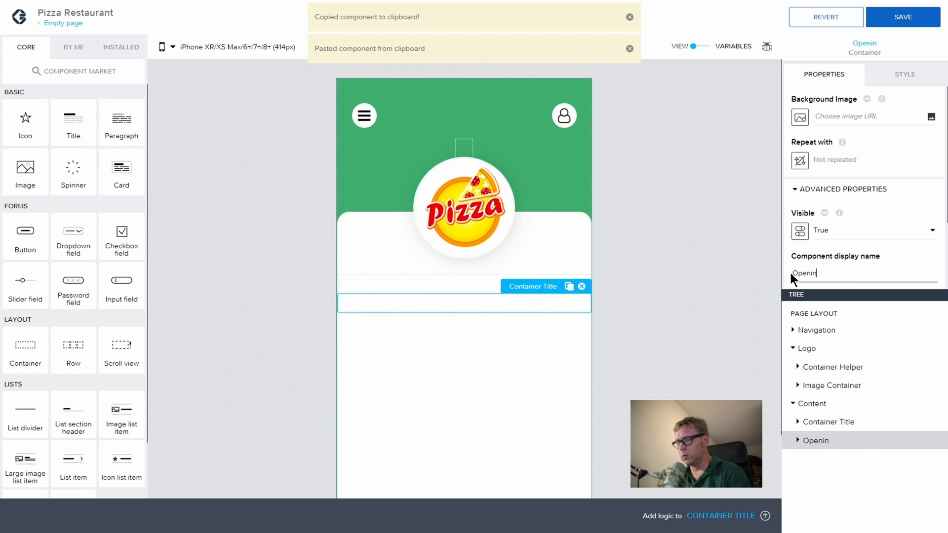
{"action": "type", "text": "g Hours"}
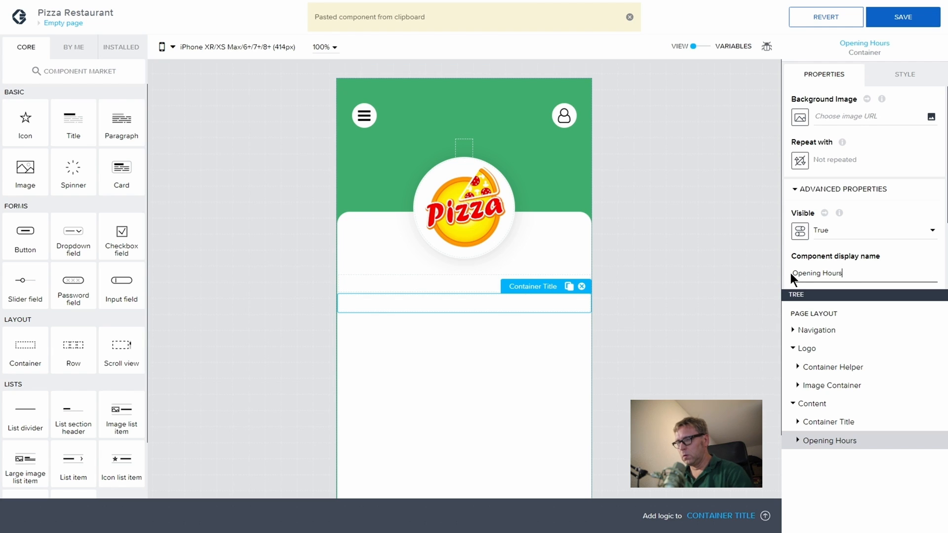
{"action": "type", "text": " cont"}
{"action": "key", "text": "BackSpace"}
{"action": "key", "text": "BackSpace"}
{"action": "key", "text": "BackSpace"}
{"action": "key", "text": "BackSpace"}
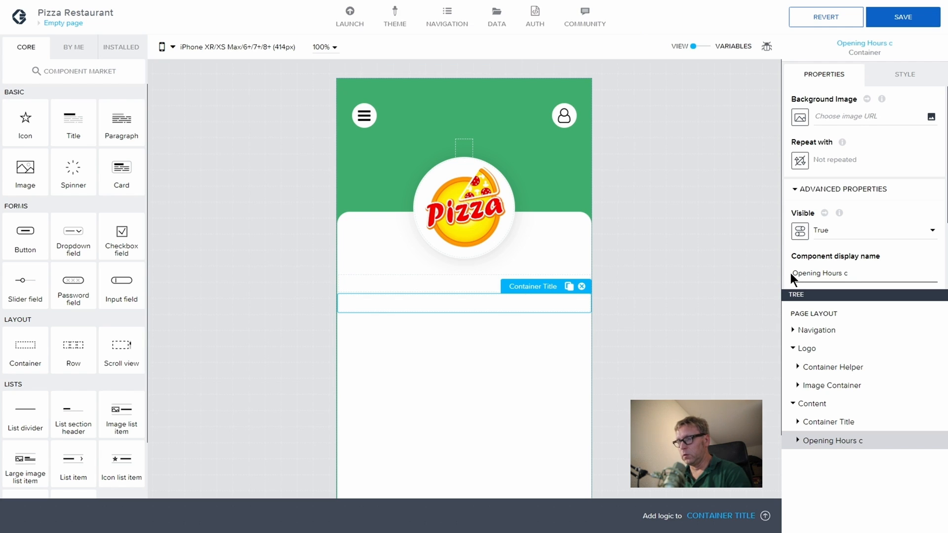
{"action": "type", "text": "Cont"}
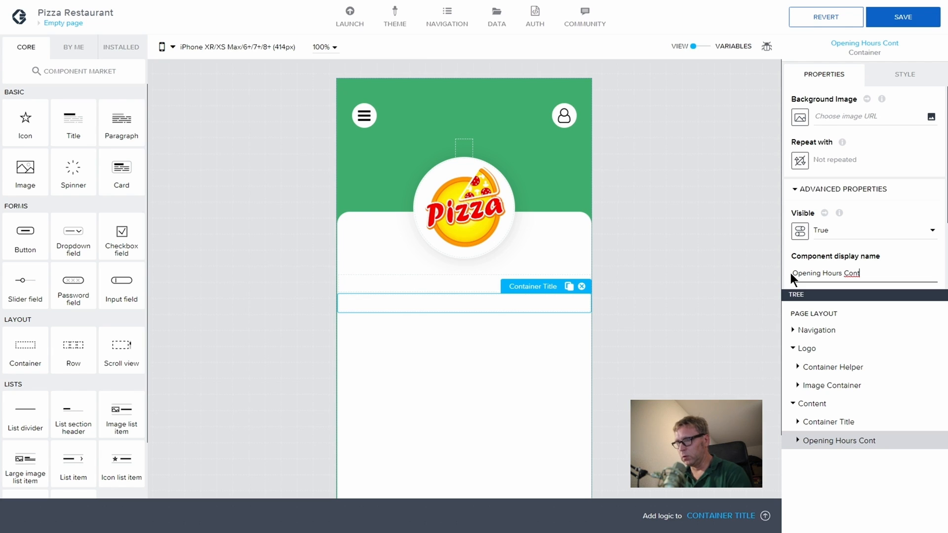
{"action": "type", "text": "ainers"}
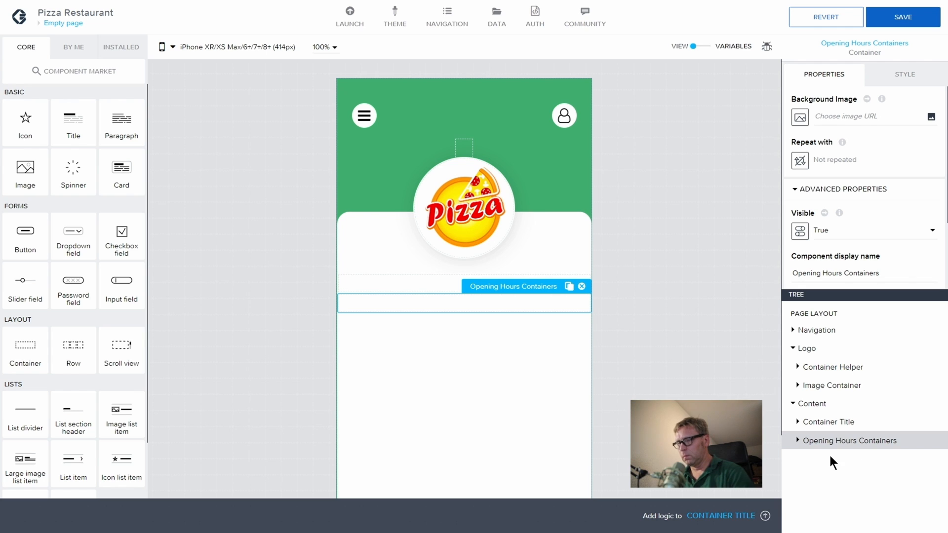
Step: Duplicate Opening Hours Containers and rename the copy 'Order button Containr'
{"action": "left_click", "coordinate": [817, 423]}
{"action": "left_click", "coordinate": [840, 442]}
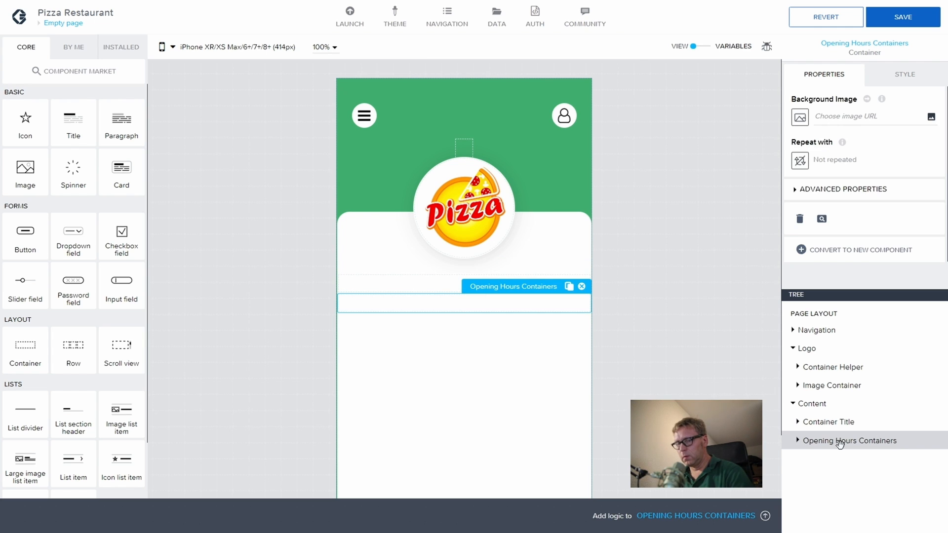
{"action": "key", "text": "ctrl+c"}
{"action": "key", "text": "ctrl+v"}
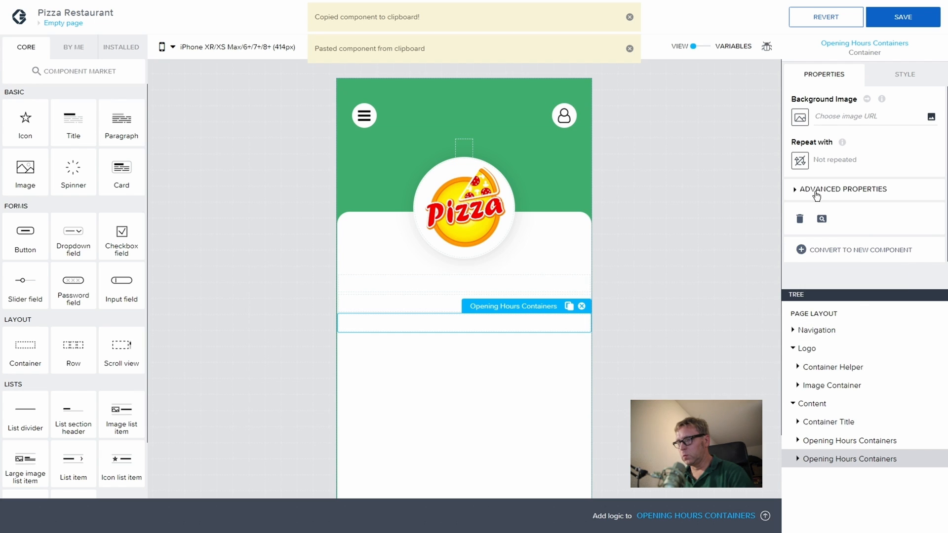
{"action": "left_click", "coordinate": [795, 191]}
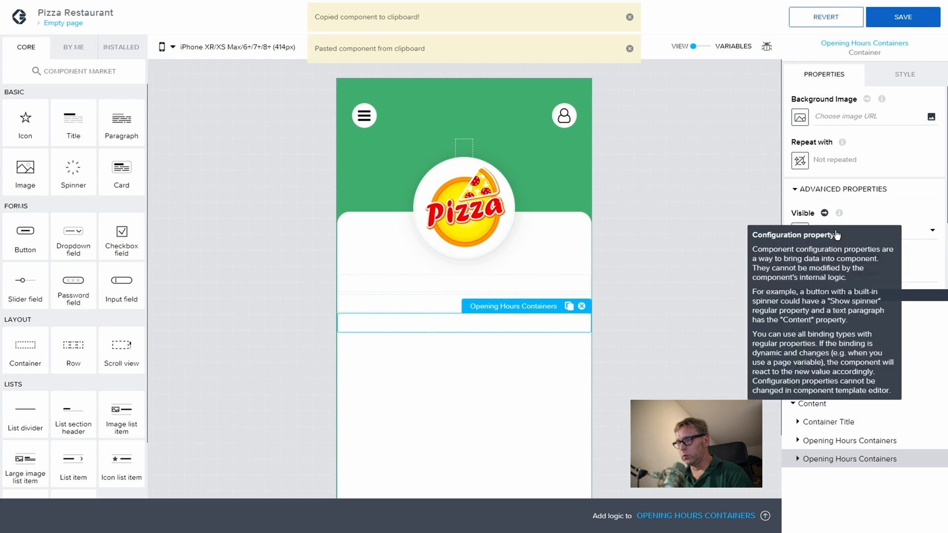
{"action": "left_click_drag", "start_coordinate": [880, 273], "coordinate": [794, 272]}
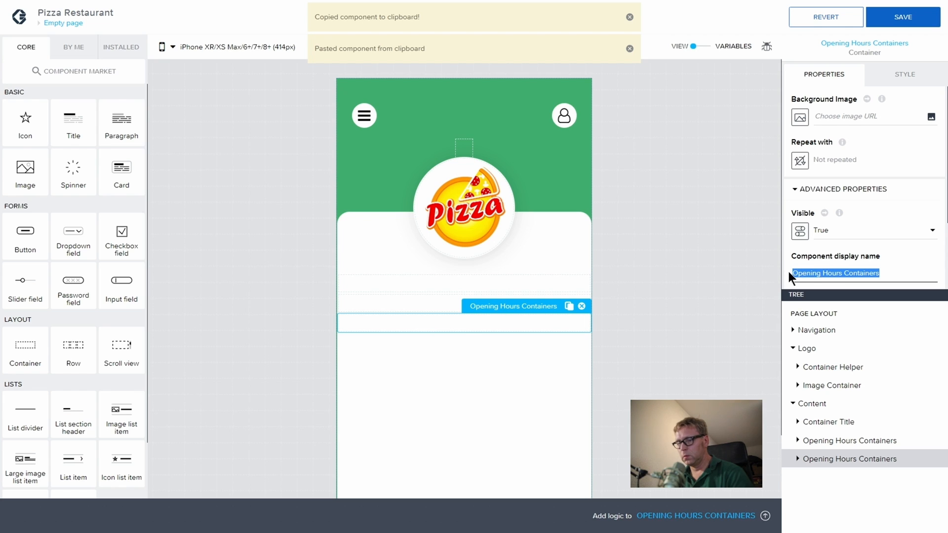
{"action": "type", "text": "Order button"}
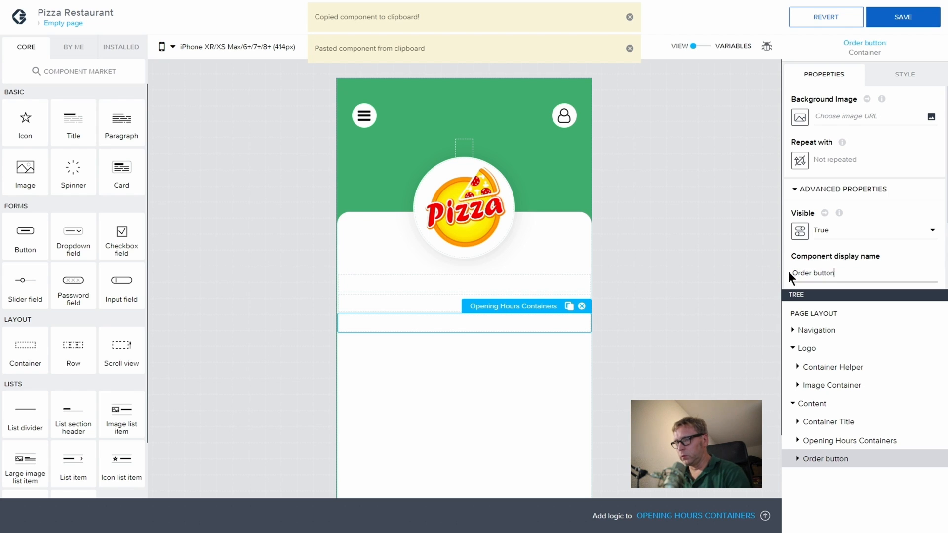
{"action": "type", "text": " Containr"}
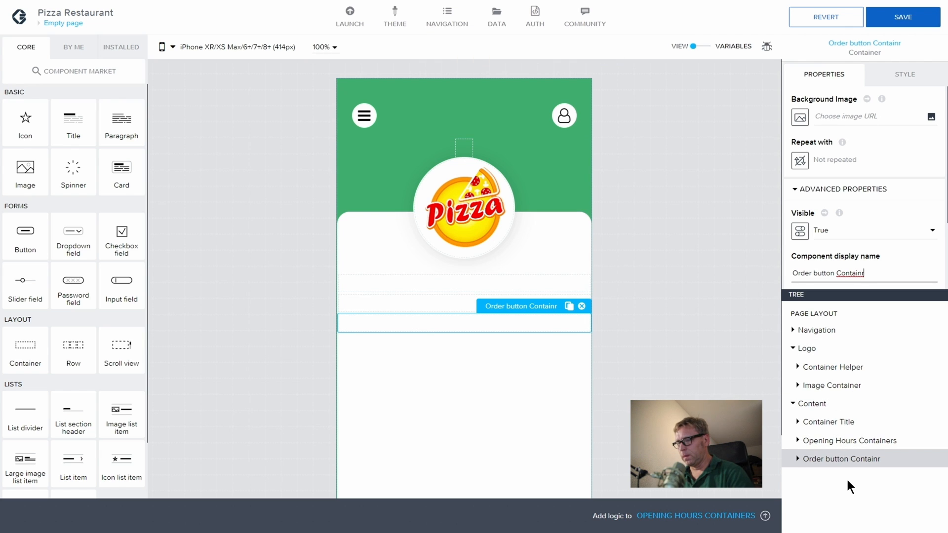
{"action": "left_click", "coordinate": [842, 441]}
{"action": "left_click", "coordinate": [846, 459]}
Step: Duplicate Order button Containr and rename the copy 'Phone Number container'
{"action": "key", "text": "ctrl+c"}
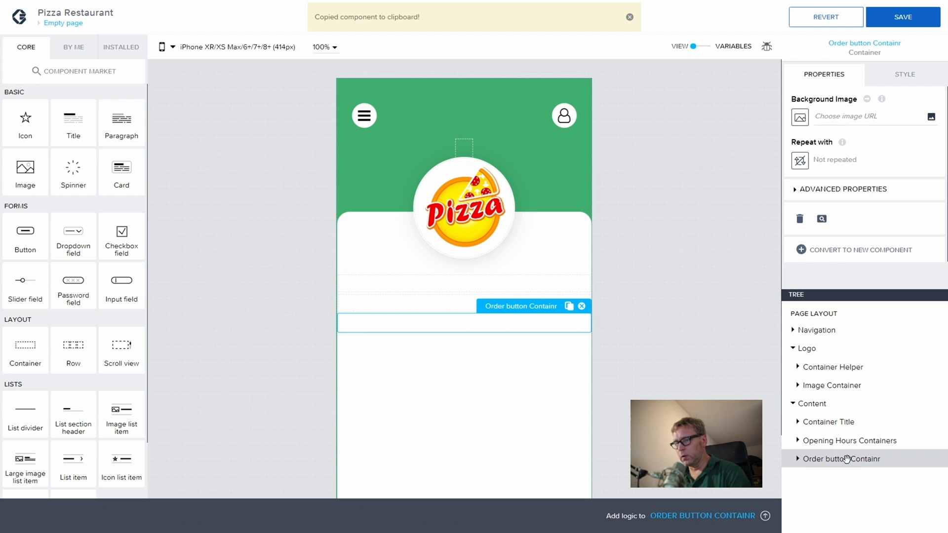
{"action": "key", "text": "ctrl+v"}
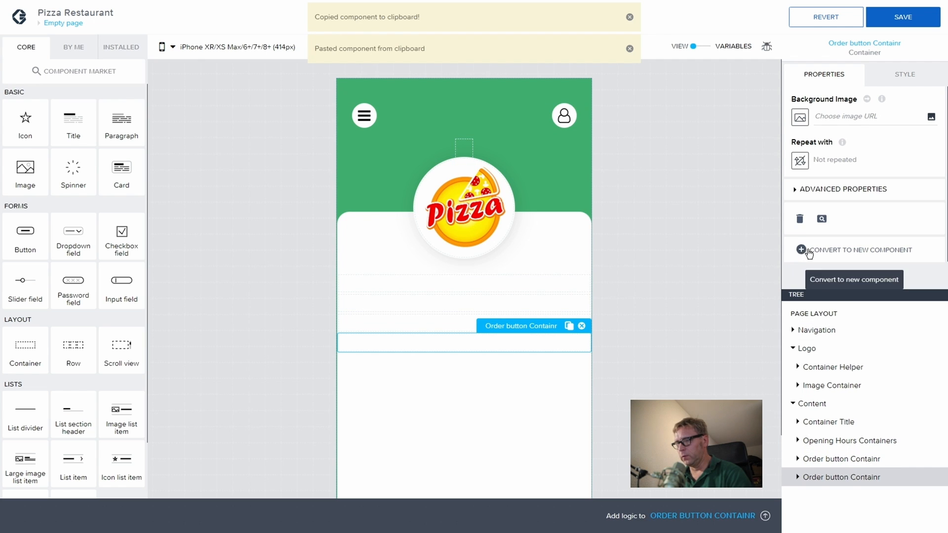
{"action": "left_click", "coordinate": [795, 193]}
{"action": "left_click_drag", "start_coordinate": [864, 273], "coordinate": [789, 267]}
{"action": "type", "text": "Phon"}
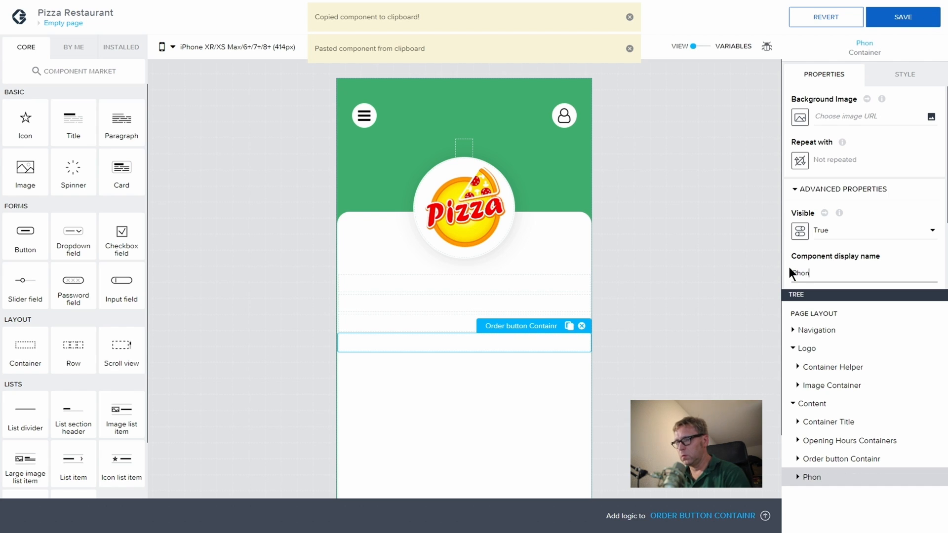
{"action": "type", "text": "e Nun"}
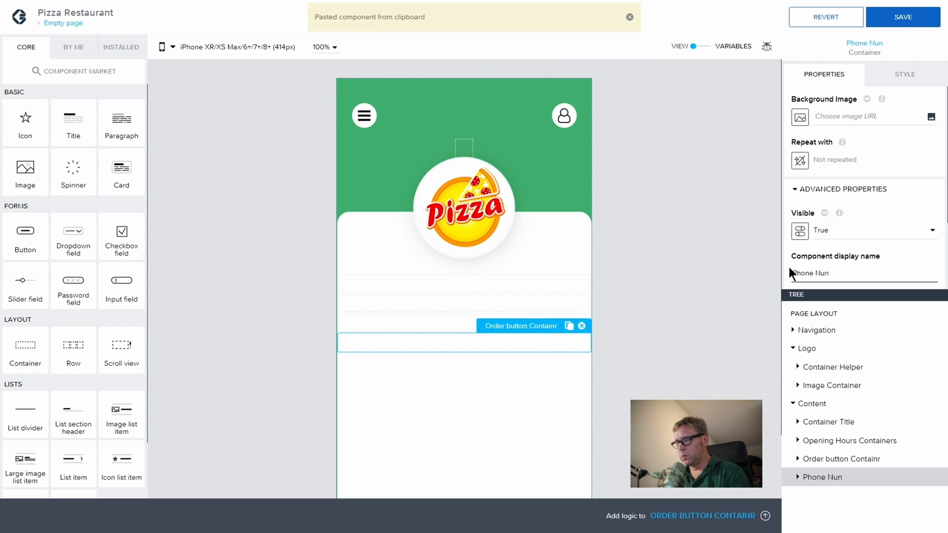
{"action": "key", "text": "BackSpace"}
{"action": "type", "text": "mber "}
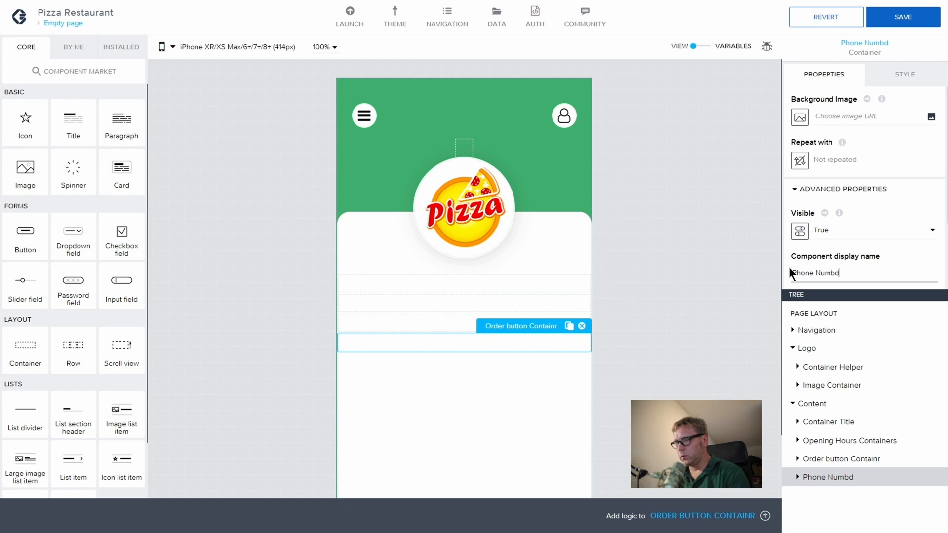
{"action": "type", "text": "container"}
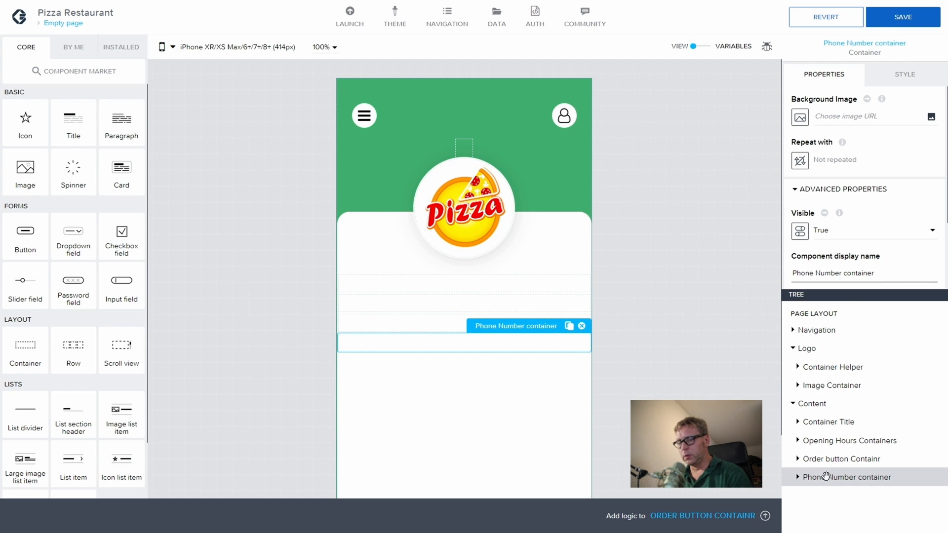
{"action": "key", "text": "ctrl+v"}
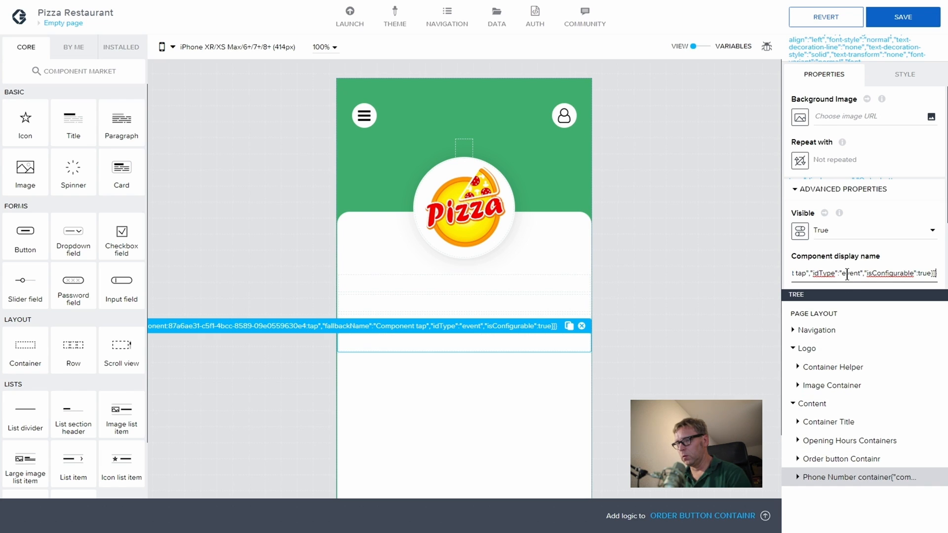
{"action": "key", "text": "ctrl+a"}
{"action": "key", "text": "BackSpace"}
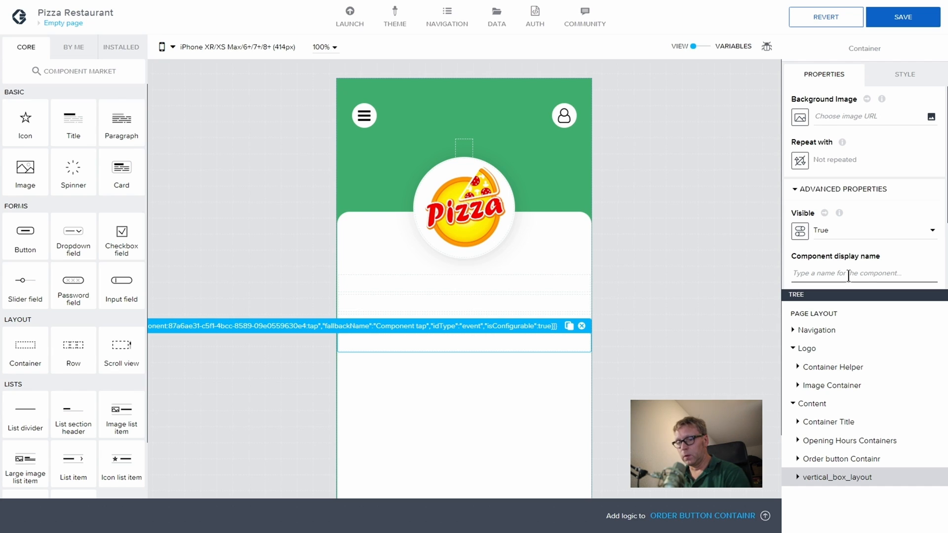
{"action": "type", "text": "Phone Num"}
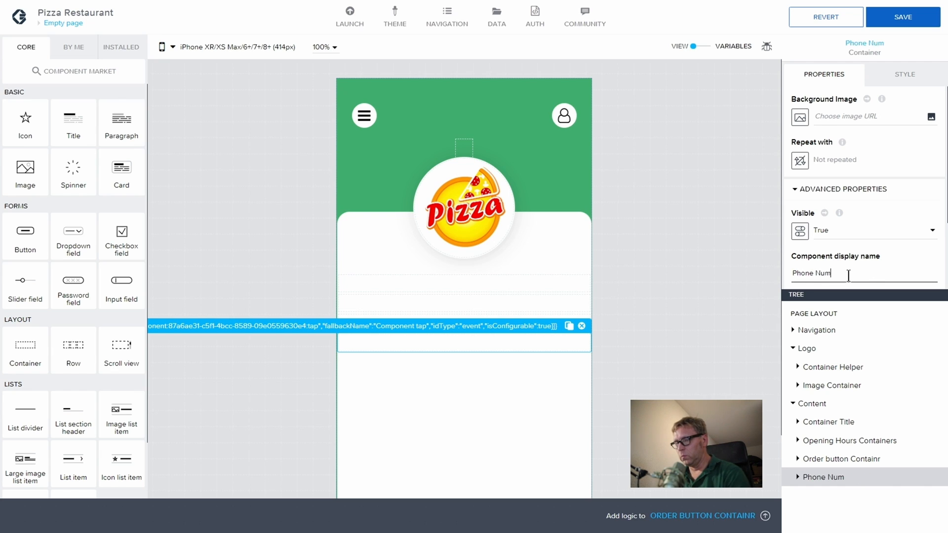
{"action": "type", "text": "ber container"}
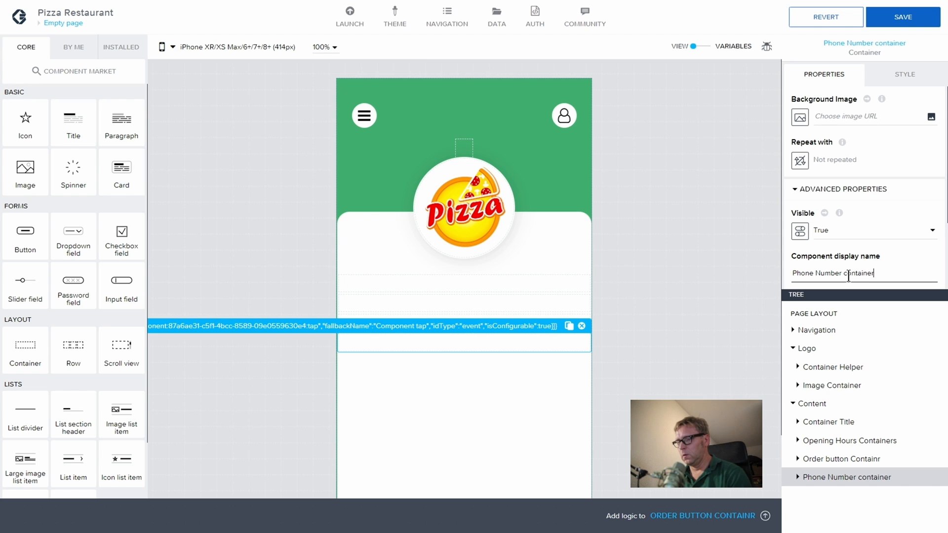
Step: Duplicate Phone Number container and rename the copy 'Opening hours container'
{"action": "left_click", "coordinate": [810, 458]}
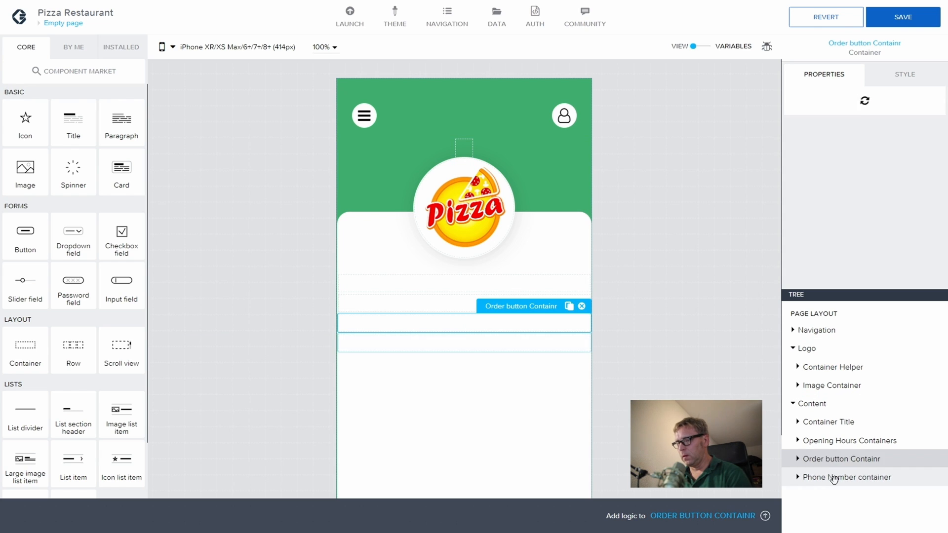
{"action": "left_click", "coordinate": [835, 478]}
{"action": "key", "text": "ctrl+c"}
{"action": "key", "text": "ctrl+v"}
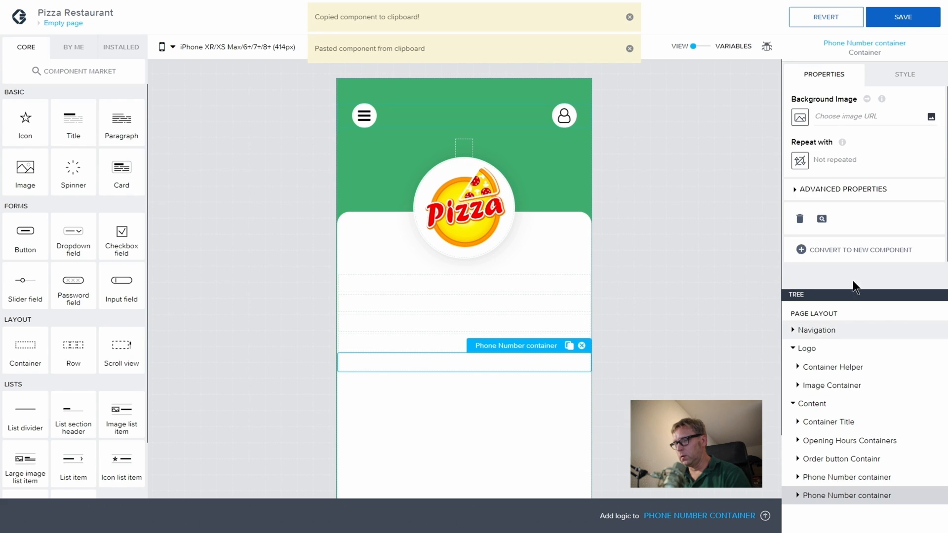
{"action": "left_click", "coordinate": [834, 194]}
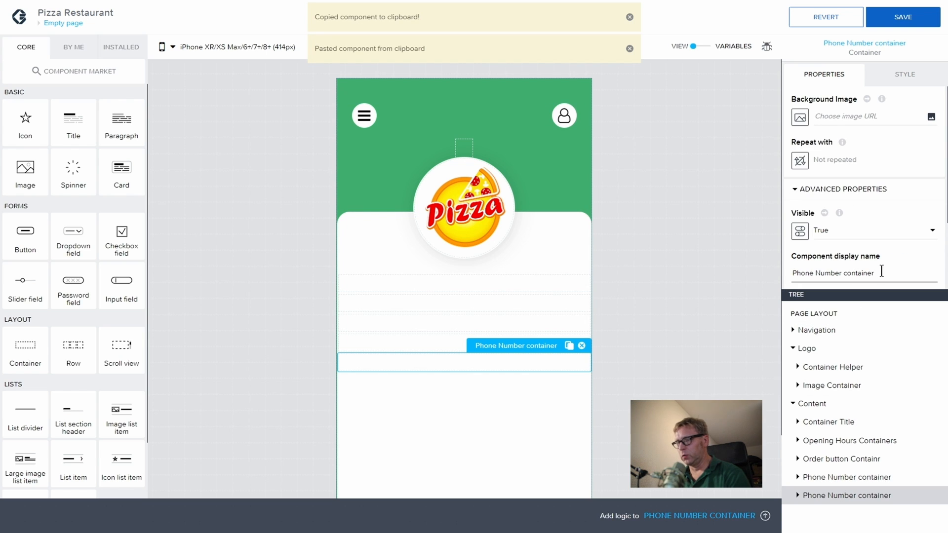
{"action": "left_click_drag", "start_coordinate": [877, 273], "coordinate": [799, 271]}
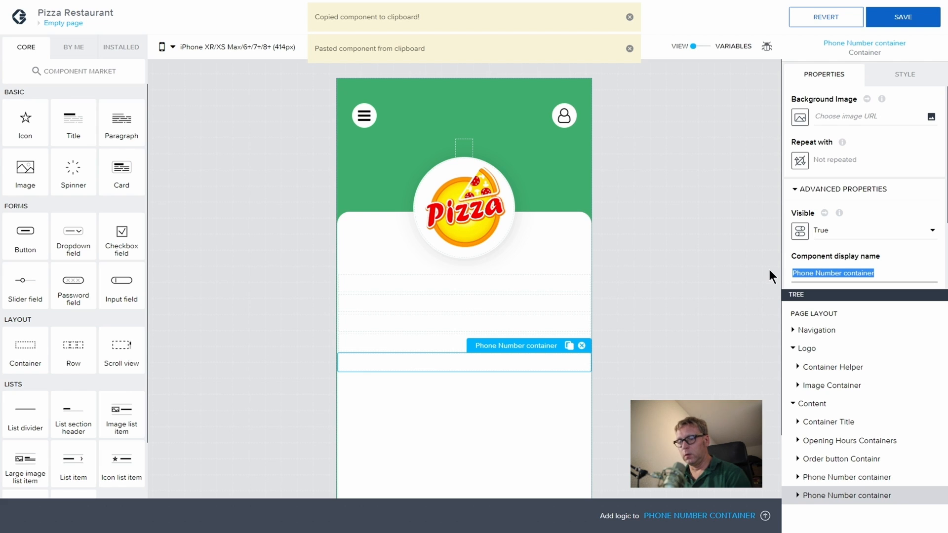
{"action": "type", "text": "Openingn"}
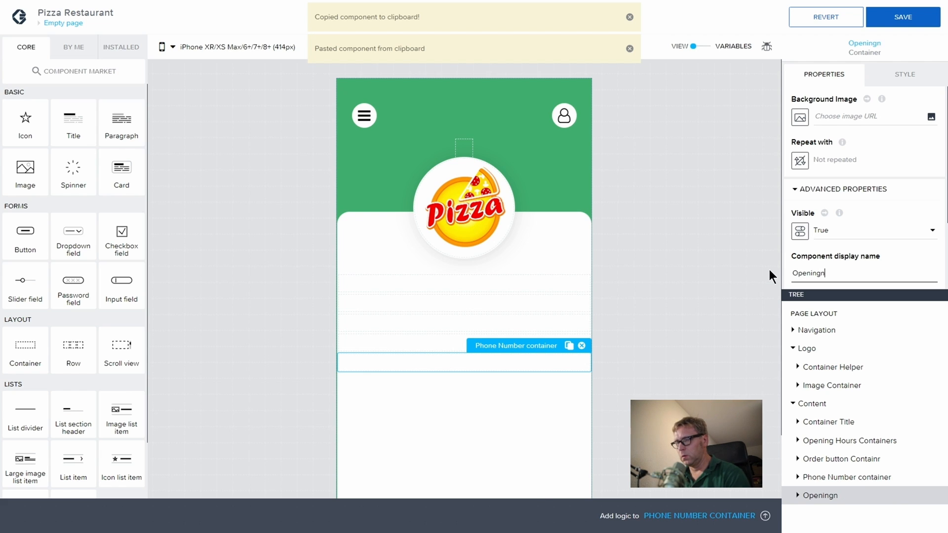
{"action": "key", "text": "BackSpace"}
{"action": "type", "text": "hours con"}
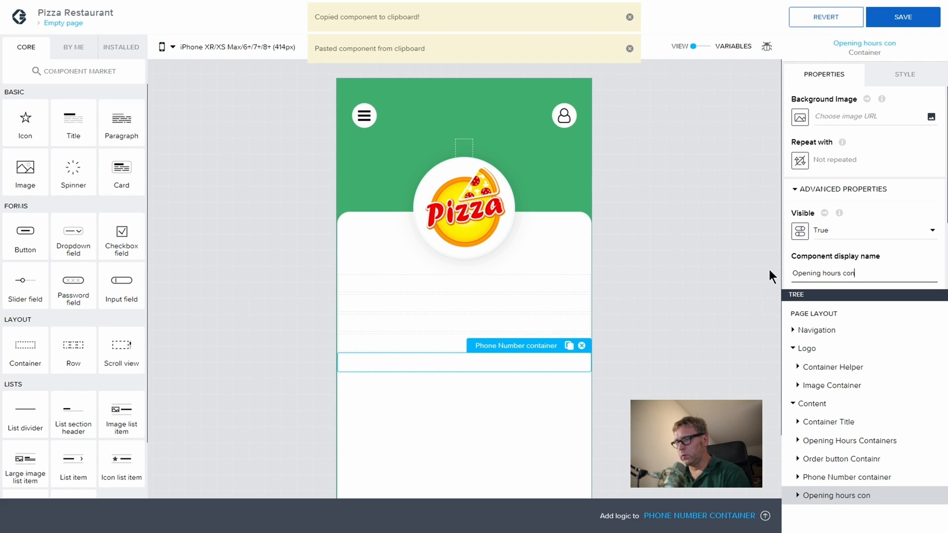
{"action": "type", "text": "t"}
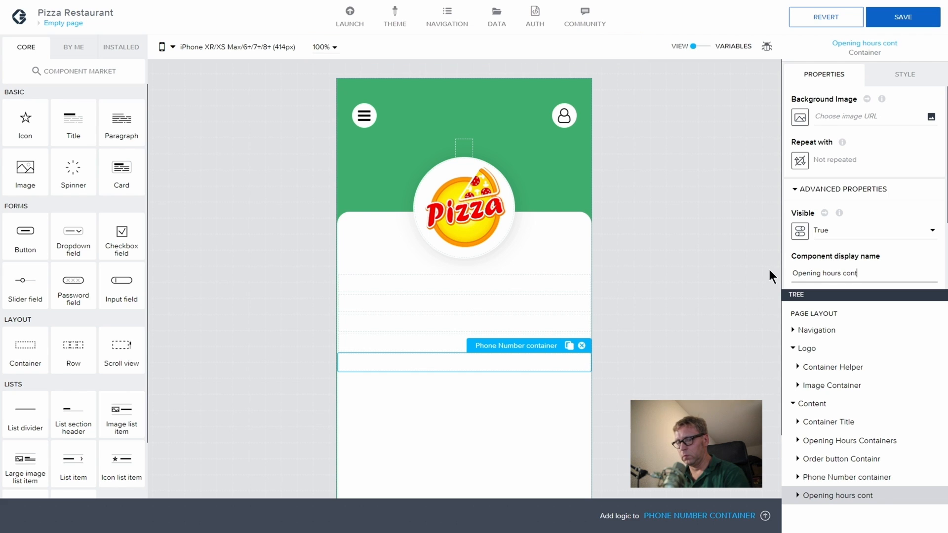
{"action": "type", "text": "ainer"}
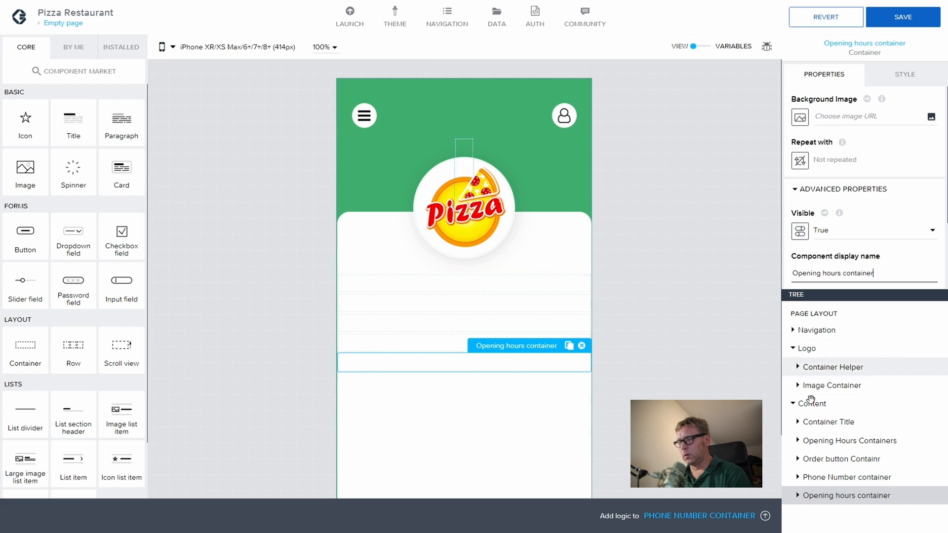
{"action": "left_click", "coordinate": [827, 423]}
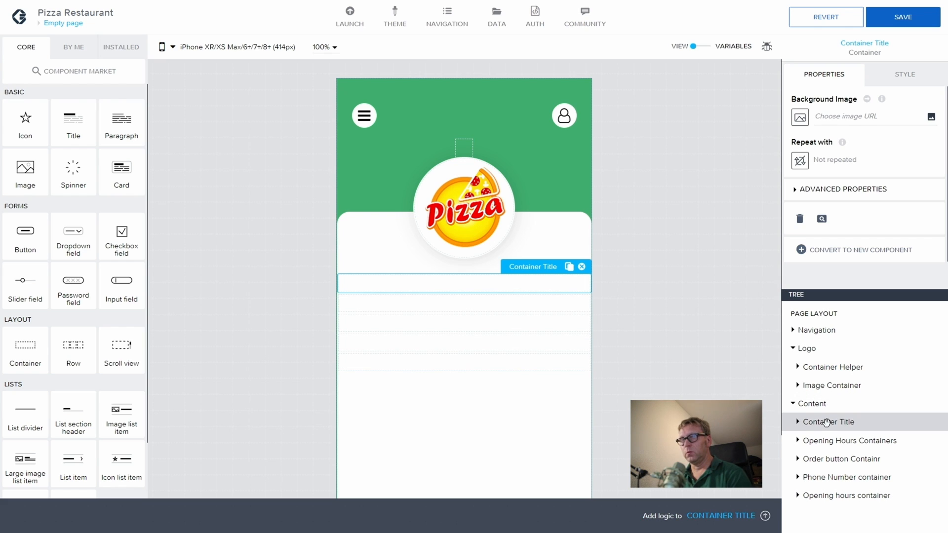
Step: Add a Title inside Container Title, replacing its Headline placeholder with It's
{"action": "left_click", "coordinate": [798, 422]}
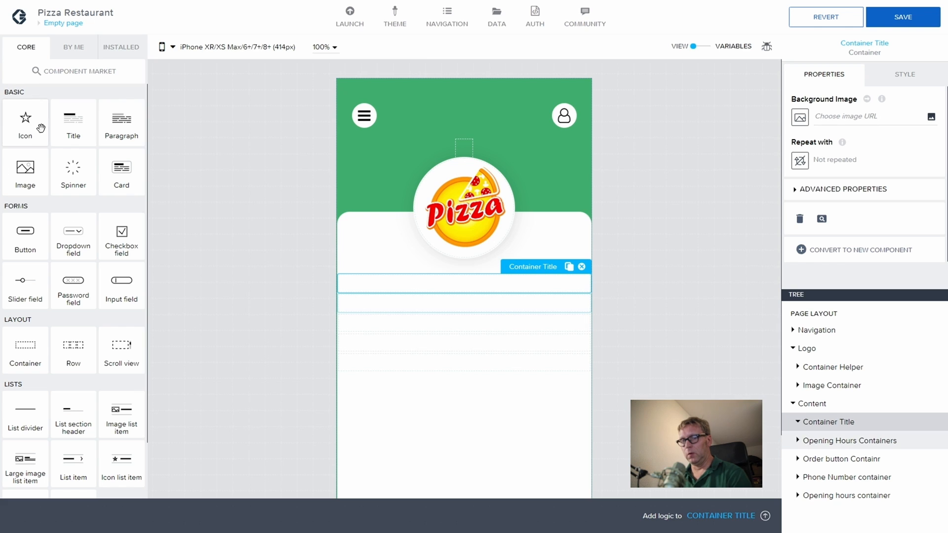
{"action": "left_click_drag", "start_coordinate": [77, 128], "coordinate": [856, 426]}
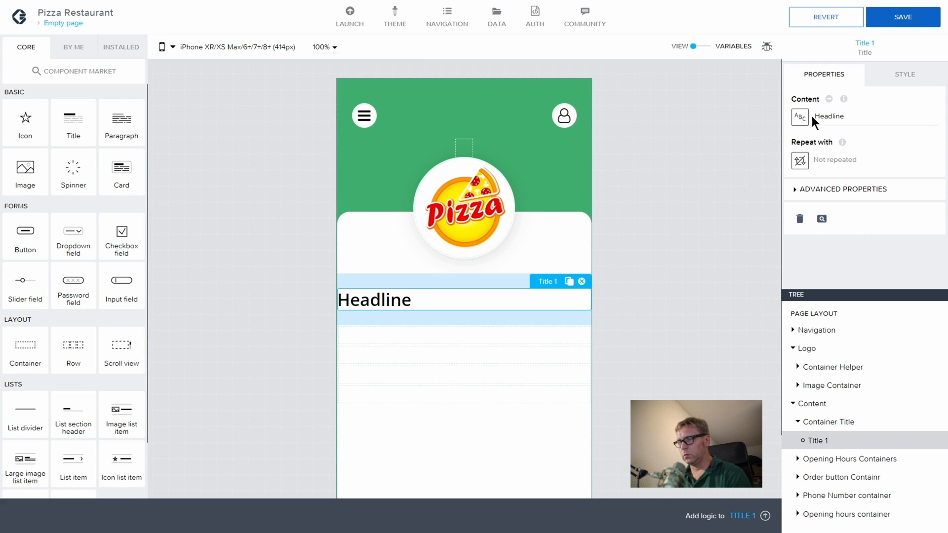
{"action": "left_click", "coordinate": [877, 85]}
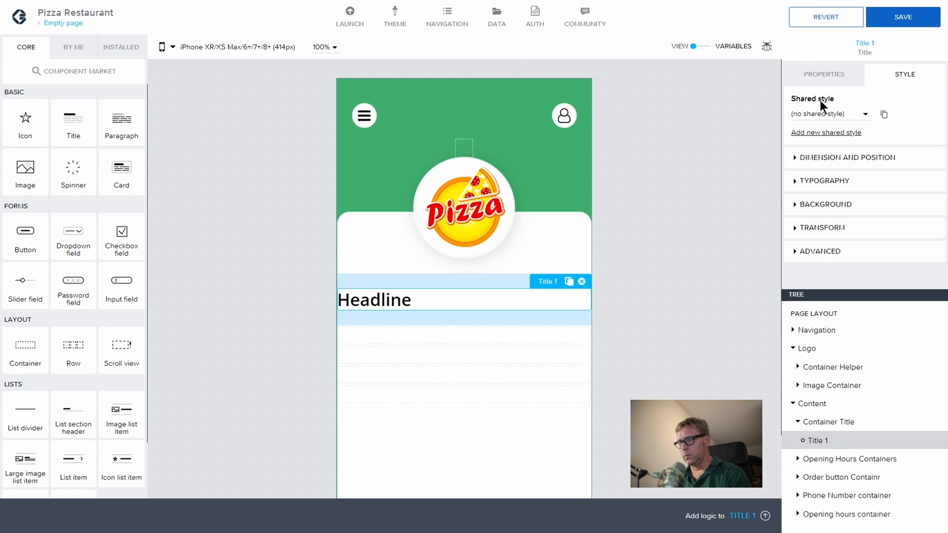
{"action": "left_click", "coordinate": [823, 75]}
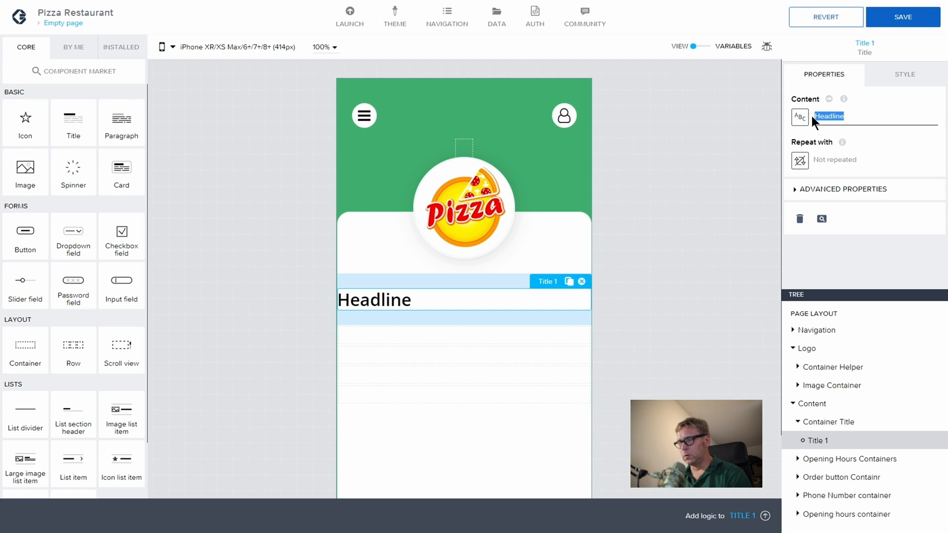
{"action": "key", "text": "BackSpace"}
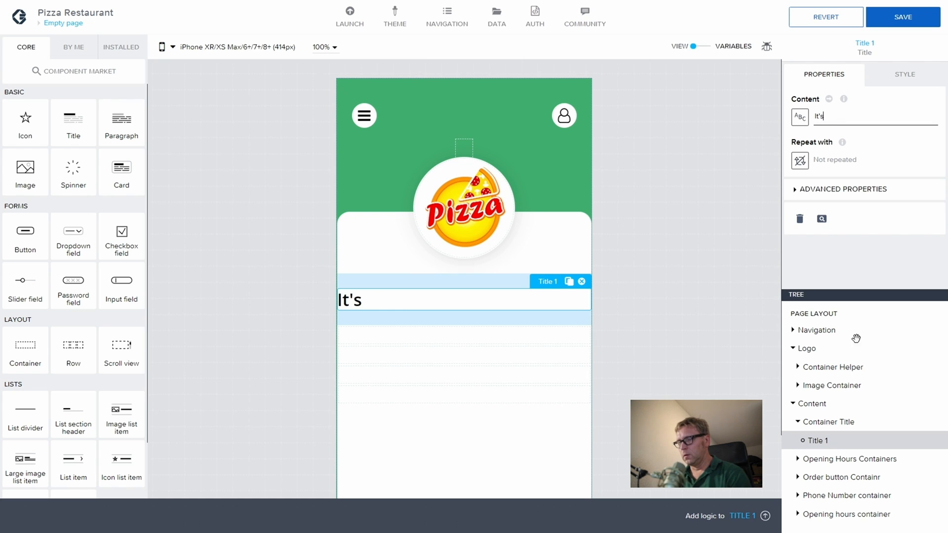
{"action": "left_click", "coordinate": [827, 422]}
{"action": "left_click", "coordinate": [819, 440]}
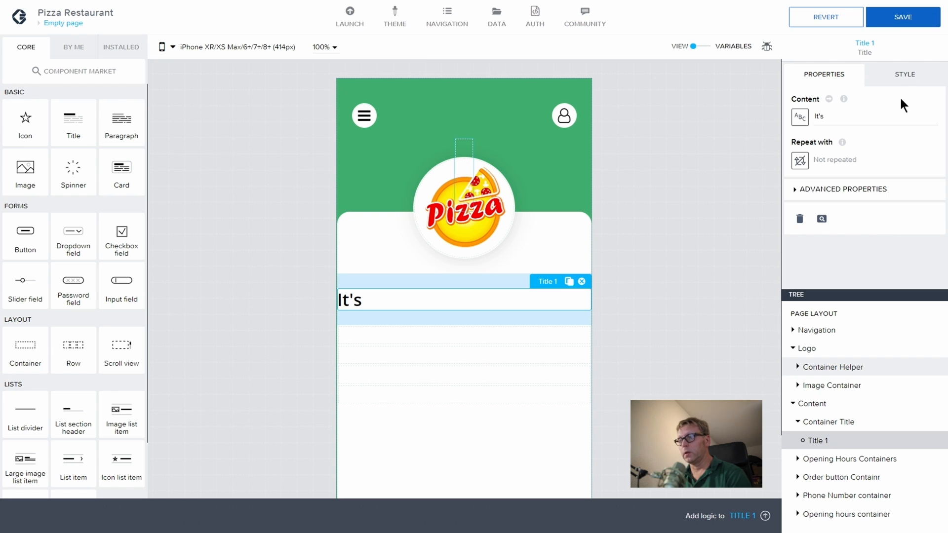
Step: Rename the title component to 'It's Text'
{"action": "left_click", "coordinate": [783, 190]}
{"action": "left_click_drag", "start_coordinate": [835, 275], "coordinate": [735, 255]}
{"action": "type", "text": "I'ts"}
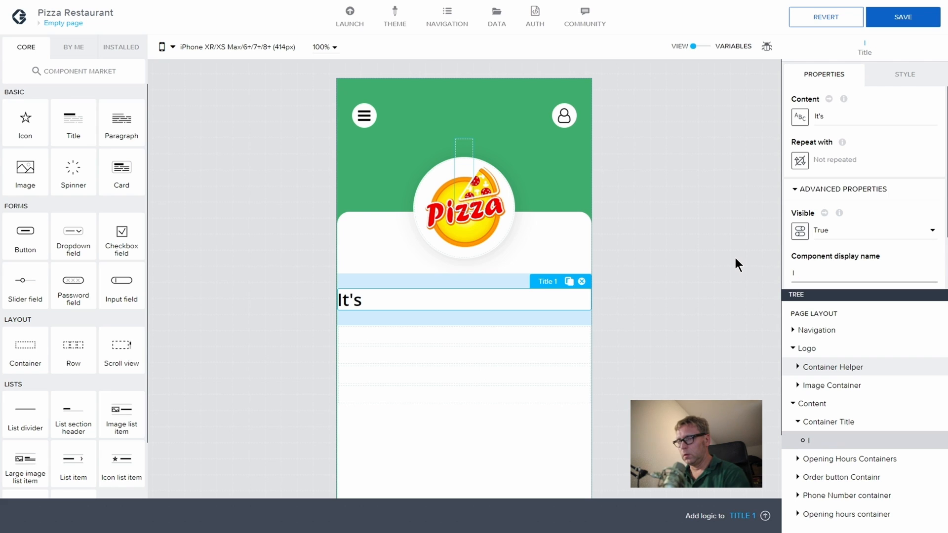
{"action": "key", "text": "BackSpace"}
{"action": "key", "text": "BackSpace"}
{"action": "key", "text": "BackSpace"}
{"action": "type", "text": "t's Text"}
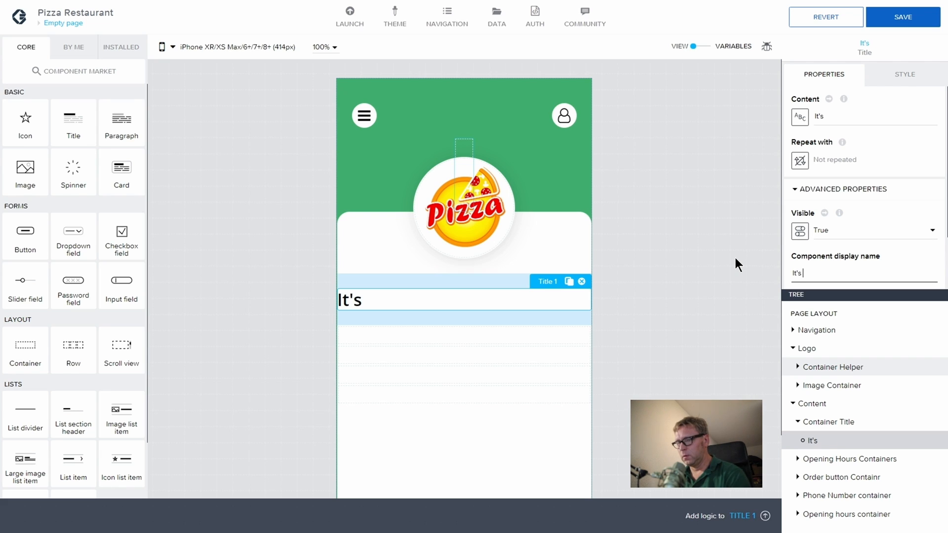
{"action": "left_click", "coordinate": [907, 76]}
{"action": "left_click", "coordinate": [792, 181]}
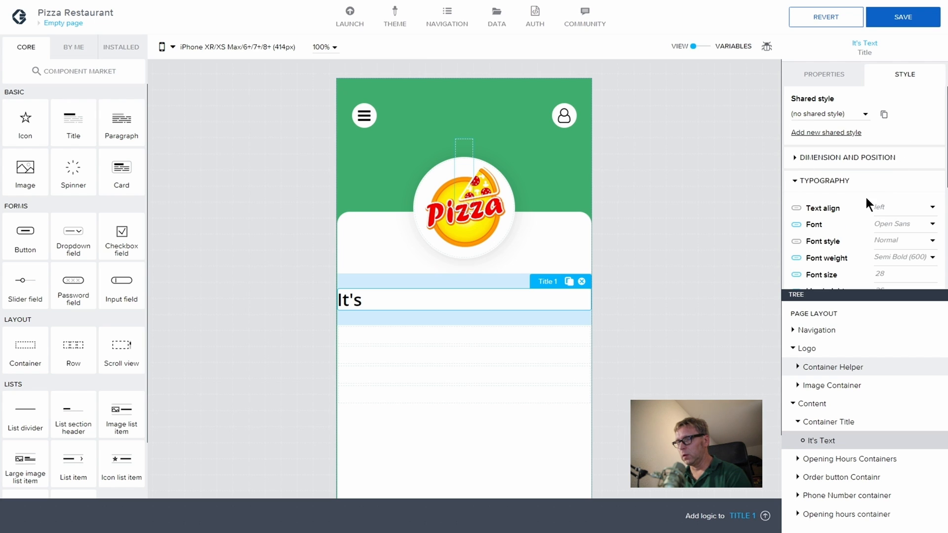
{"action": "left_click", "coordinate": [911, 228]}
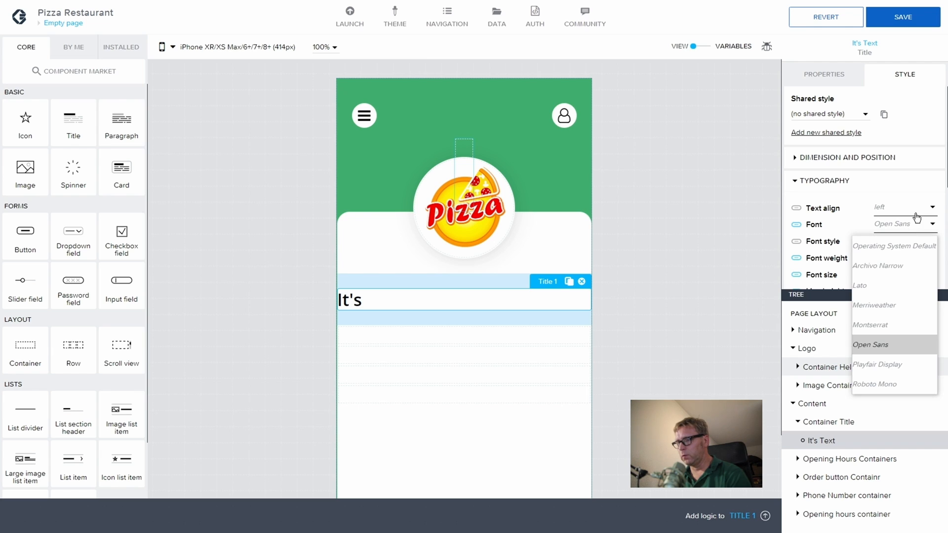
Step: Set the It's title's font to Merriweather at size 32
{"action": "left_click", "coordinate": [899, 284]}
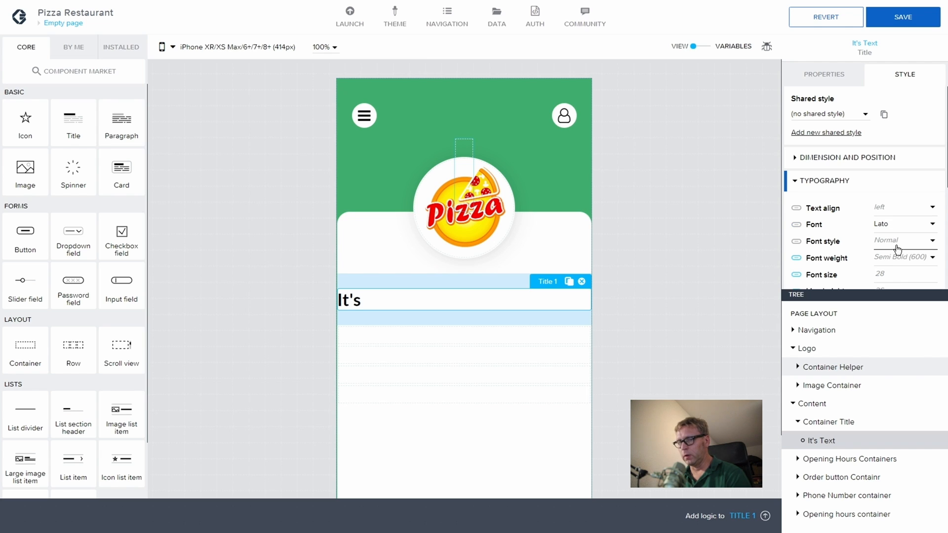
{"action": "left_click", "coordinate": [890, 225]}
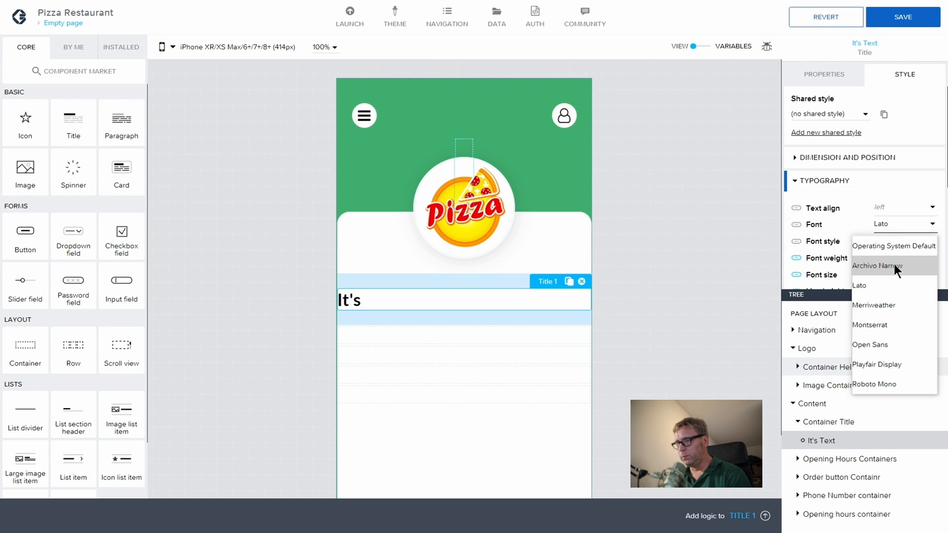
{"action": "left_click", "coordinate": [899, 304]}
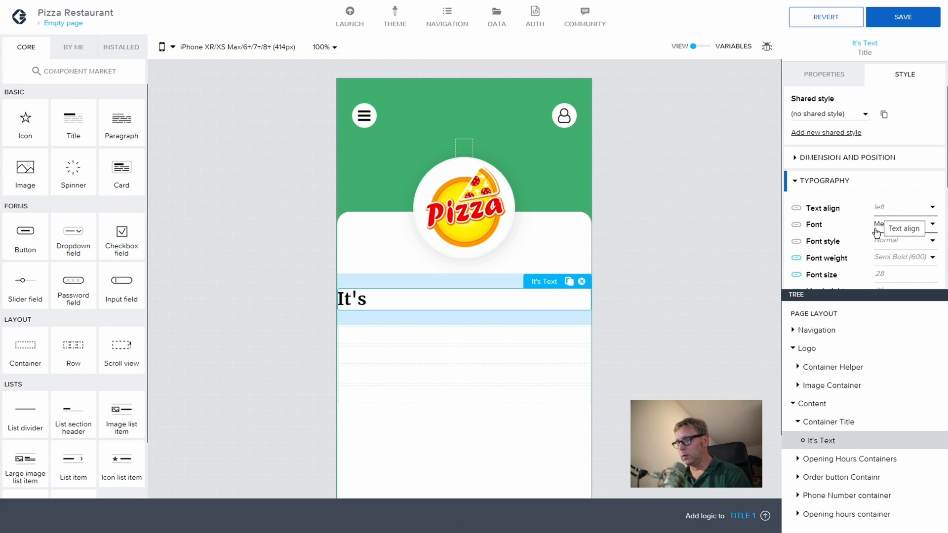
{"action": "left_click", "coordinate": [894, 273]}
{"action": "type", "text": "32"}
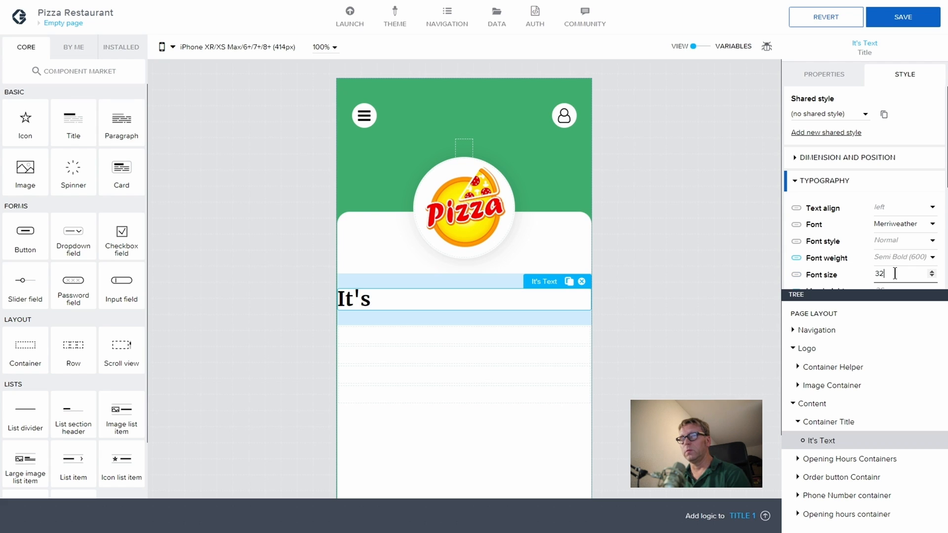
{"action": "left_click", "coordinate": [842, 421]}
{"action": "left_click", "coordinate": [824, 439]}
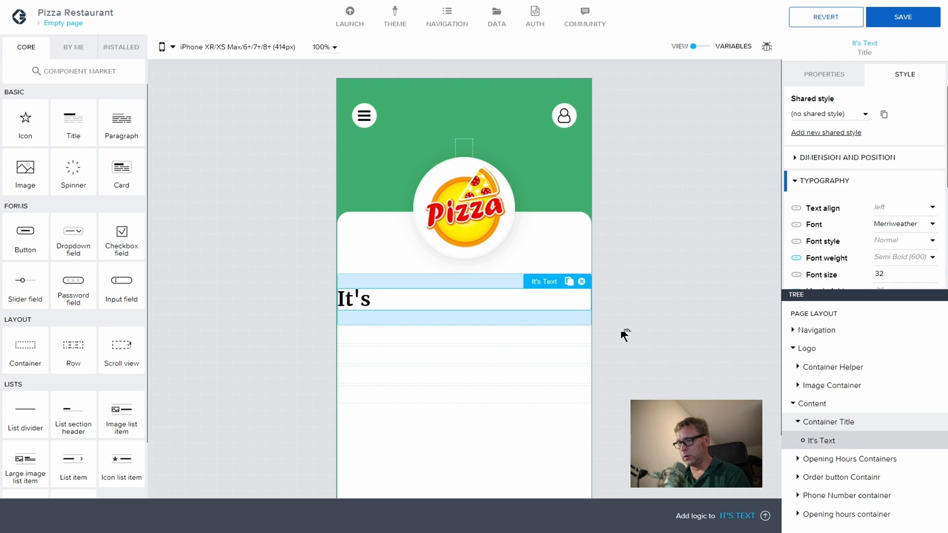
Step: Duplicate the It's Text title and set the first title's top and bottom margins to 0
{"action": "left_click", "coordinate": [570, 282]}
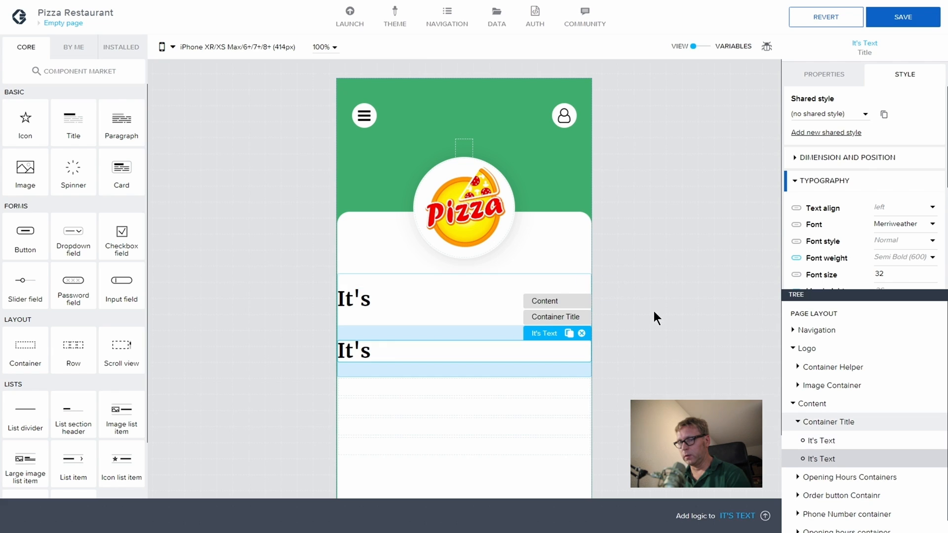
{"action": "left_click", "coordinate": [837, 441]}
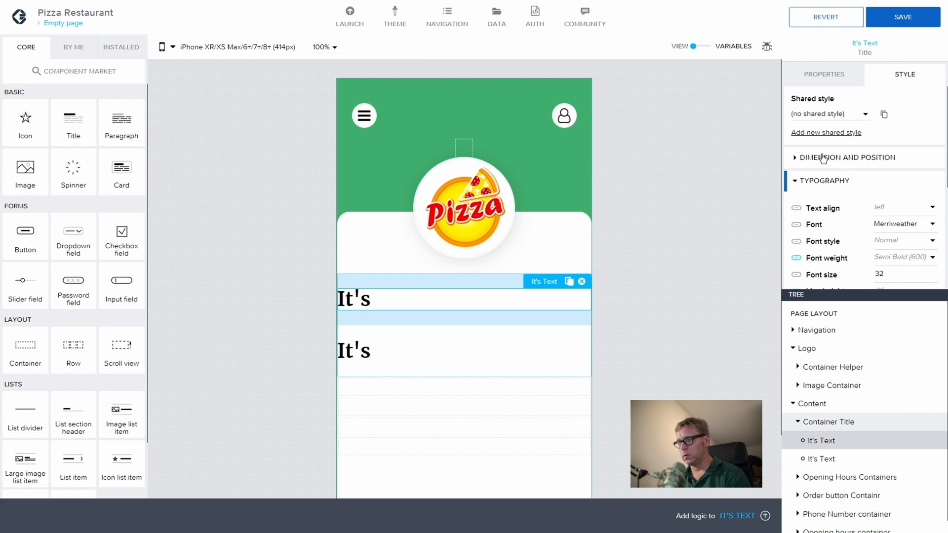
{"action": "left_click", "coordinate": [795, 162]}
{"action": "scroll", "coordinate": [854, 184], "scroll_direction": "down", "scroll_amount": 5}
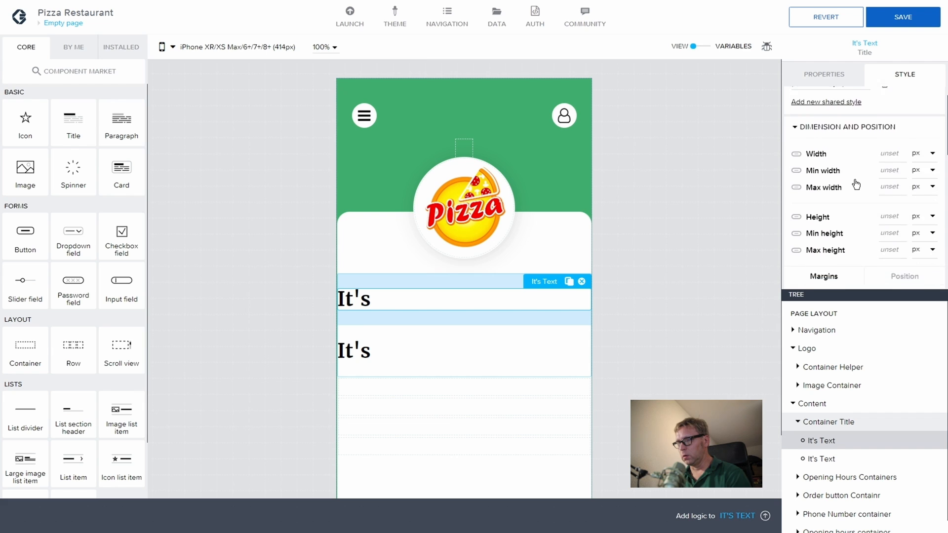
{"action": "scroll", "coordinate": [856, 184], "scroll_direction": "down", "scroll_amount": 2}
{"action": "left_click", "coordinate": [853, 134]}
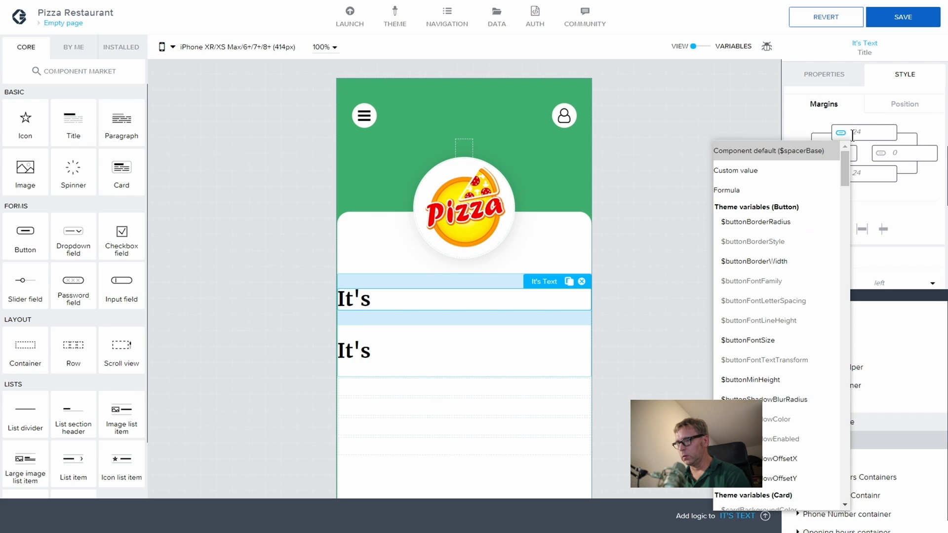
{"action": "left_click", "coordinate": [767, 171]}
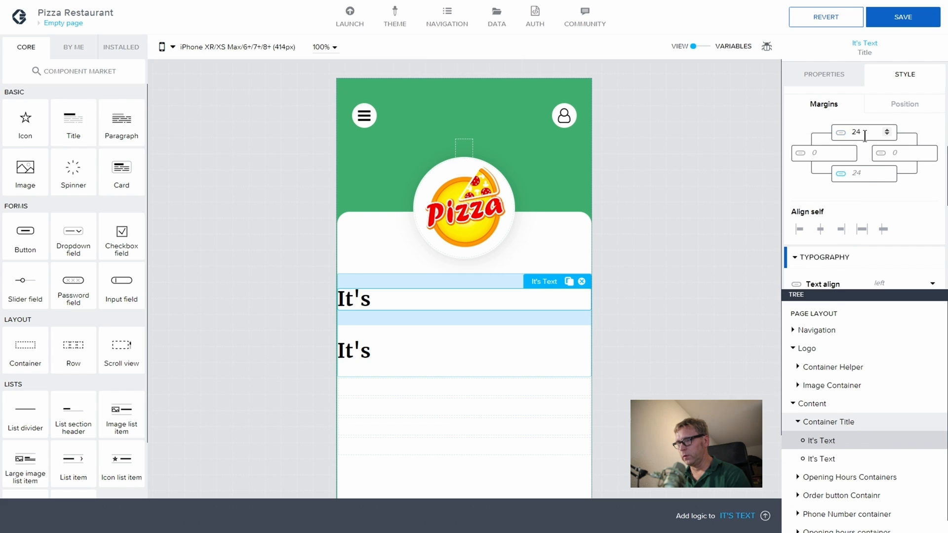
{"action": "double_click", "coordinate": [848, 137]}
{"action": "type", "text": "0"}
{"action": "left_click", "coordinate": [863, 169]}
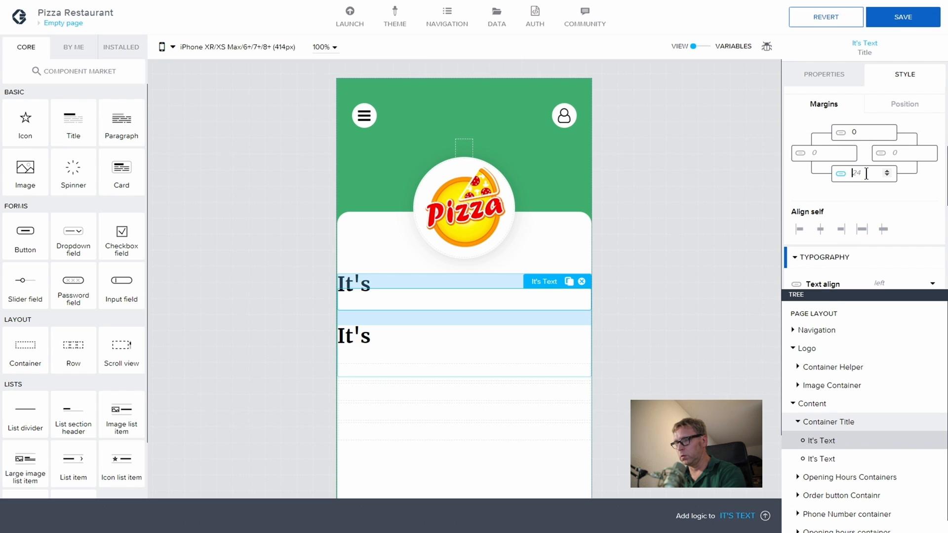
{"action": "type", "text": "0"}
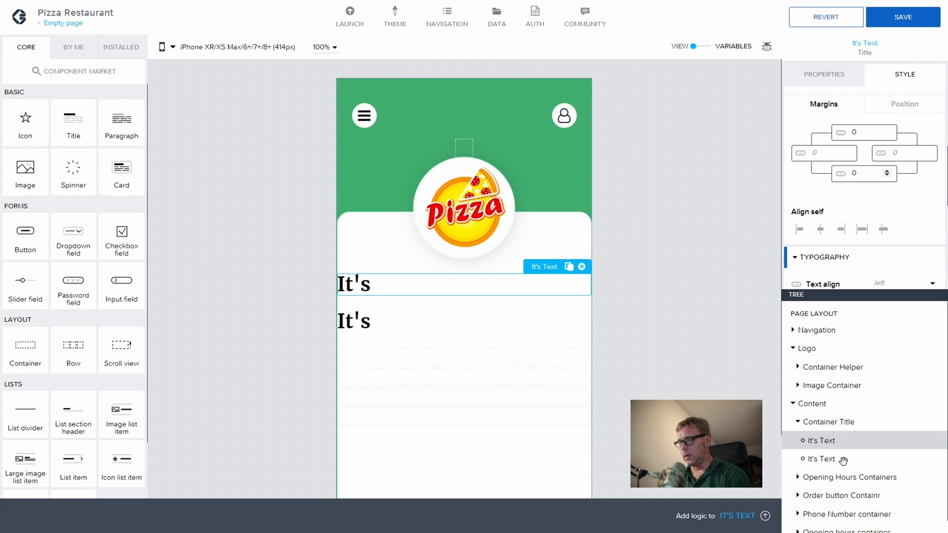
Step: Set the second It's title's top and bottom margins to 0 as well
{"action": "left_click", "coordinate": [843, 460]}
{"action": "scroll", "coordinate": [835, 172], "scroll_direction": "down", "scroll_amount": 5}
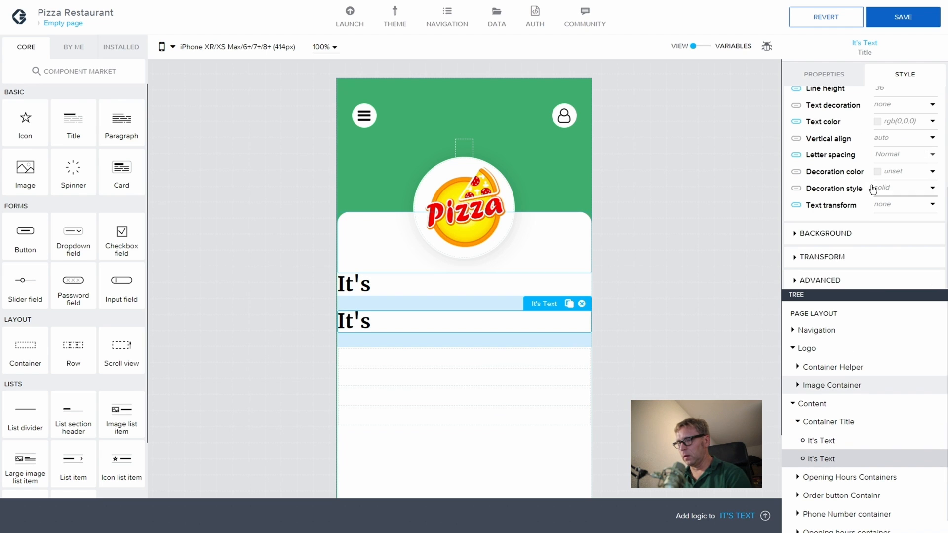
{"action": "scroll", "coordinate": [869, 178], "scroll_direction": "up", "scroll_amount": 5}
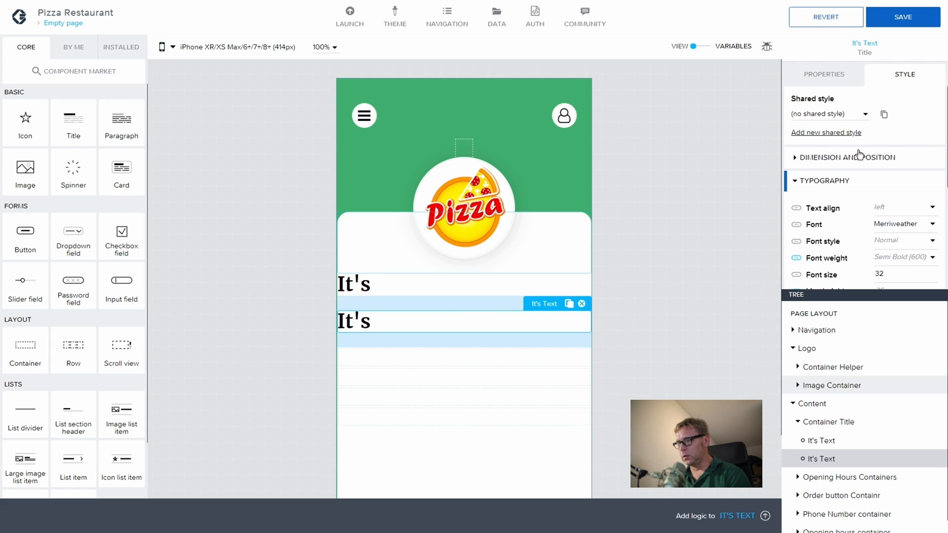
{"action": "left_click", "coordinate": [839, 157]}
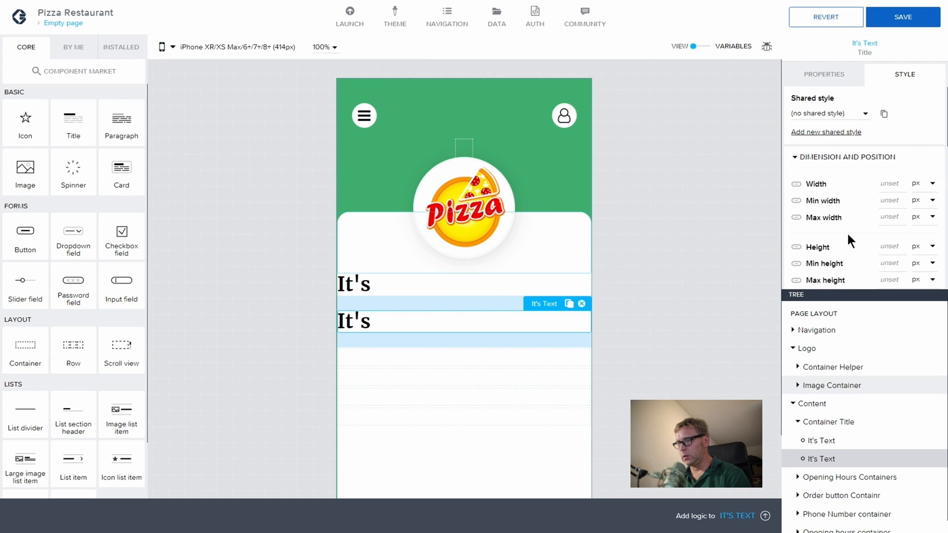
{"action": "scroll", "coordinate": [848, 232], "scroll_direction": "down", "scroll_amount": 3}
{"action": "scroll", "coordinate": [848, 234], "scroll_direction": "down", "scroll_amount": 2}
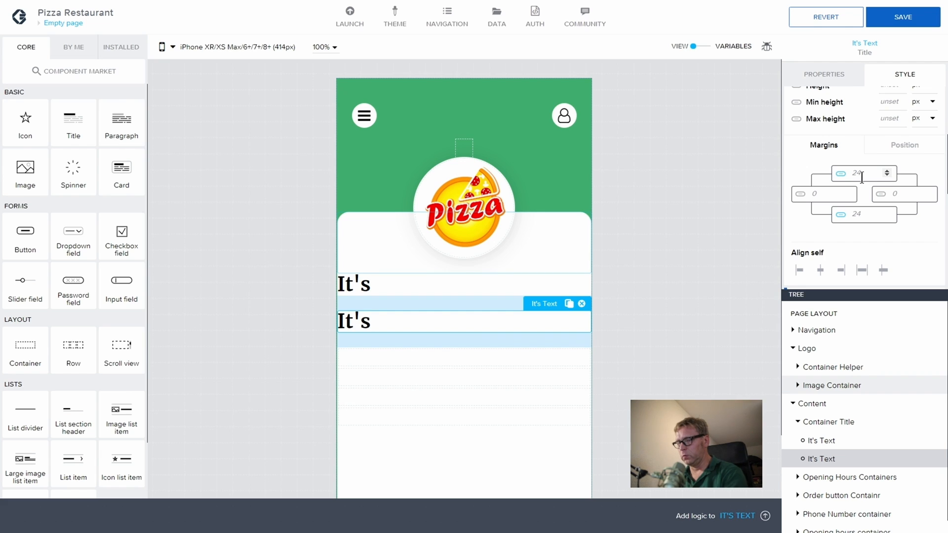
{"action": "type", "text": "00"}
{"action": "left_click", "coordinate": [845, 196]}
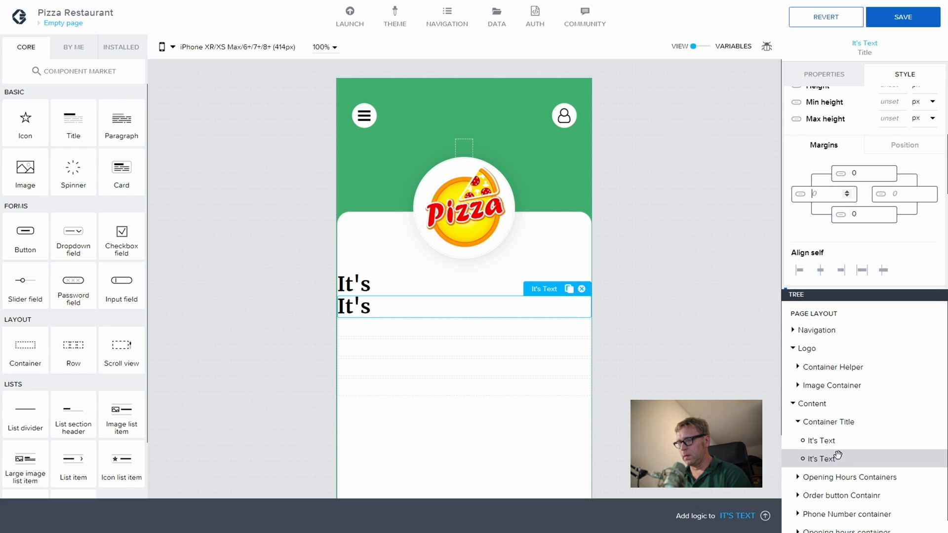
{"action": "left_click", "coordinate": [839, 78]}
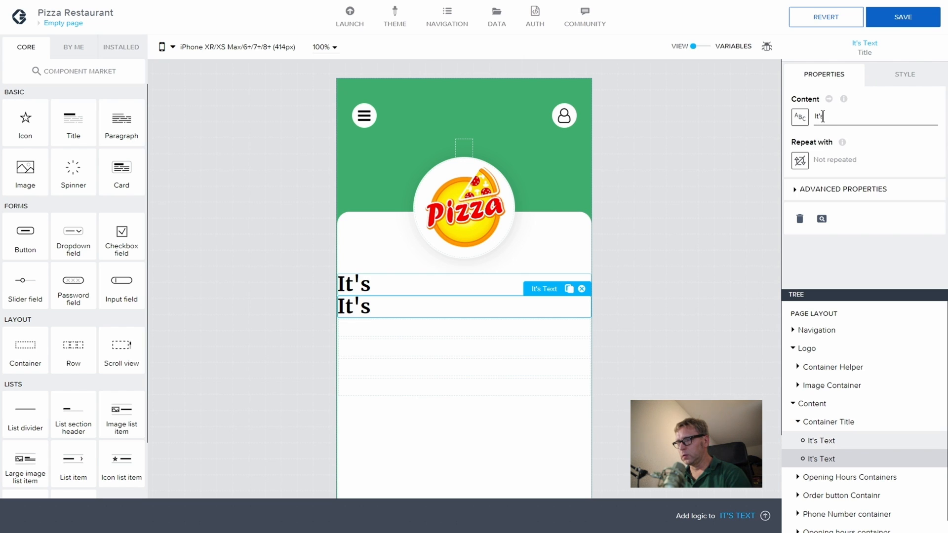
Step: Replace the second title's content 'It's' with 'delizioso!' and return to its style settings
{"action": "double_click", "coordinate": [822, 116]}
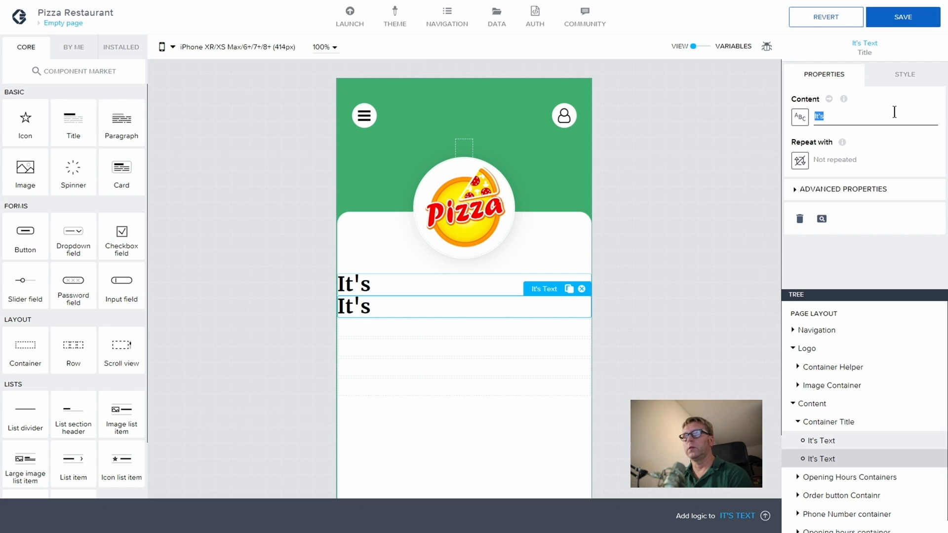
{"action": "type", "text": "deli"}
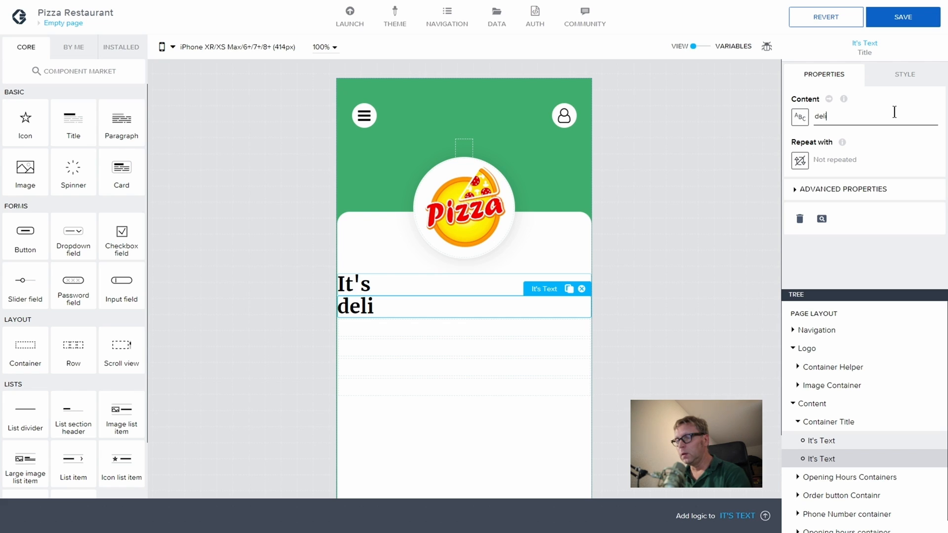
{"action": "type", "text": "zi"}
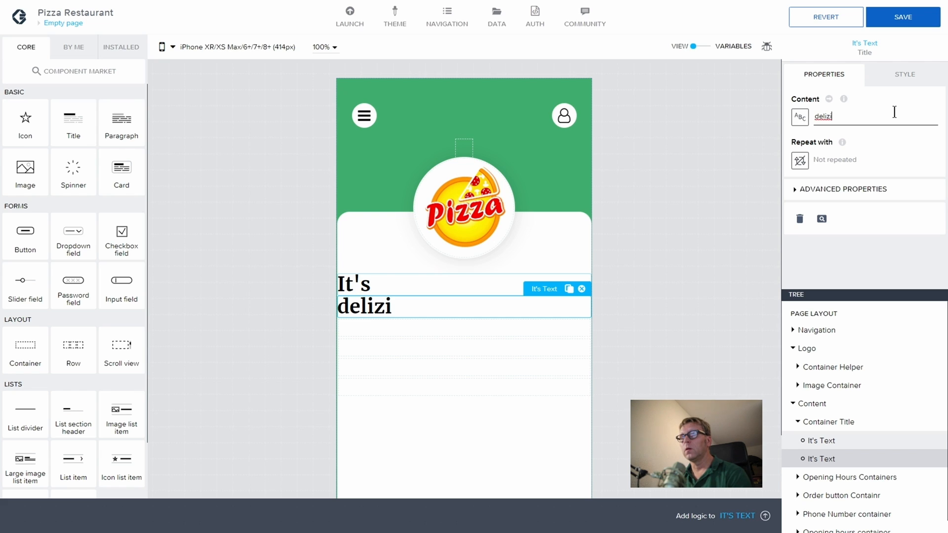
{"action": "type", "text": "oso"}
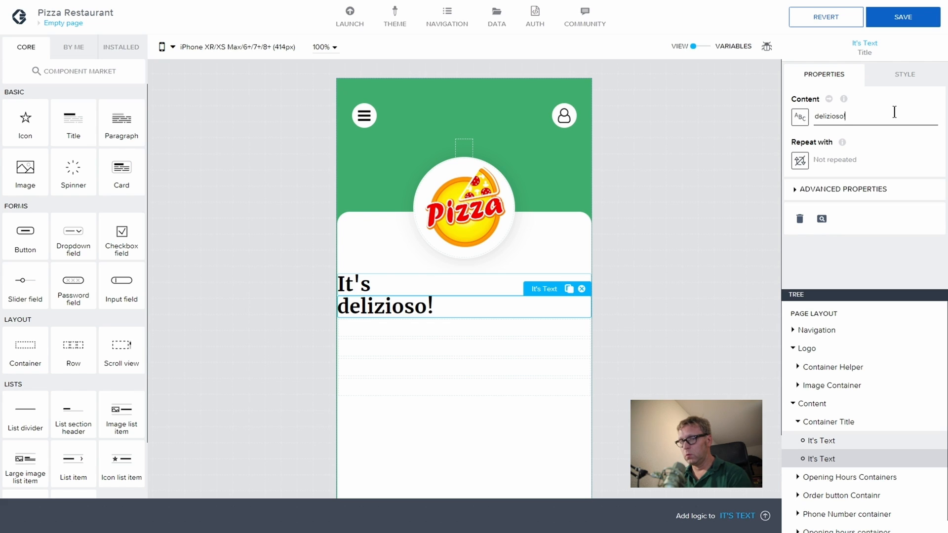
{"action": "type", "text": "!"}
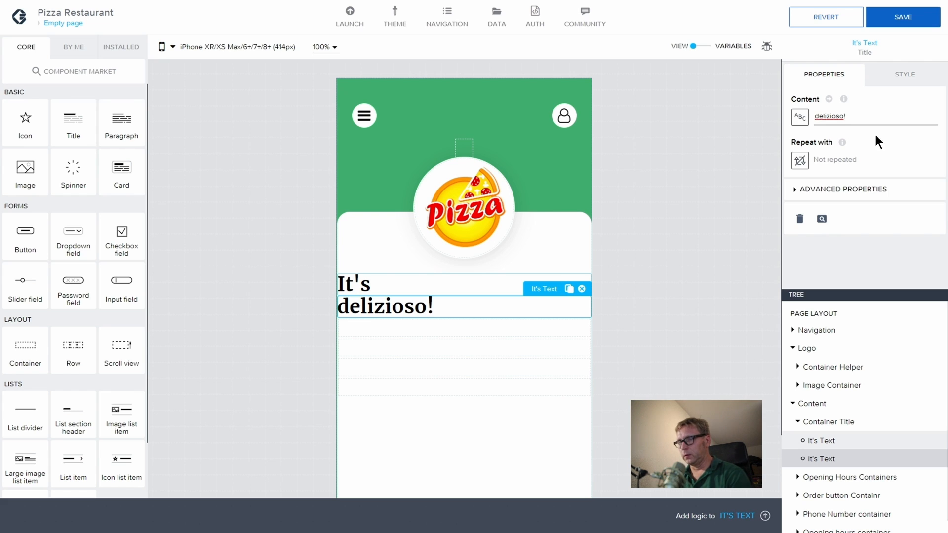
{"action": "left_click", "coordinate": [902, 75]}
{"action": "scroll", "coordinate": [874, 202], "scroll_direction": "down", "scroll_amount": 5}
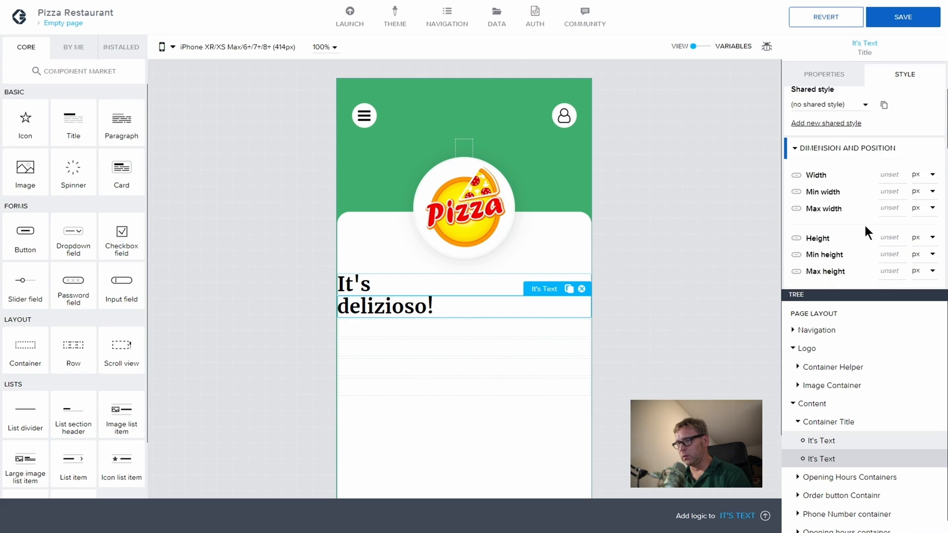
{"action": "scroll", "coordinate": [865, 205], "scroll_direction": "down", "scroll_amount": 3}
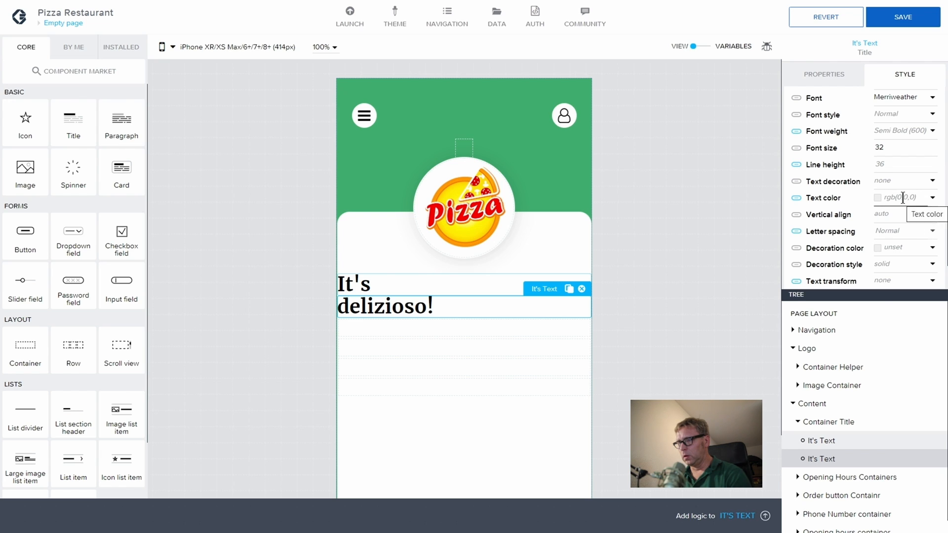
Step: Set the 'delizioso!' text colour to green hex #3FB06F
{"action": "left_click", "coordinate": [925, 196]}
{"action": "left_click_drag", "start_coordinate": [898, 327], "coordinate": [833, 323]}
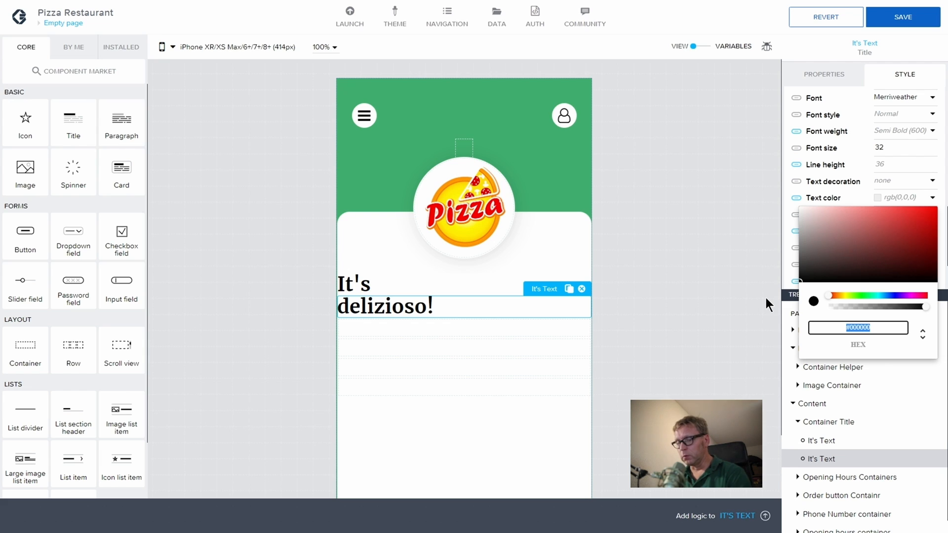
{"action": "type", "text": "#"}
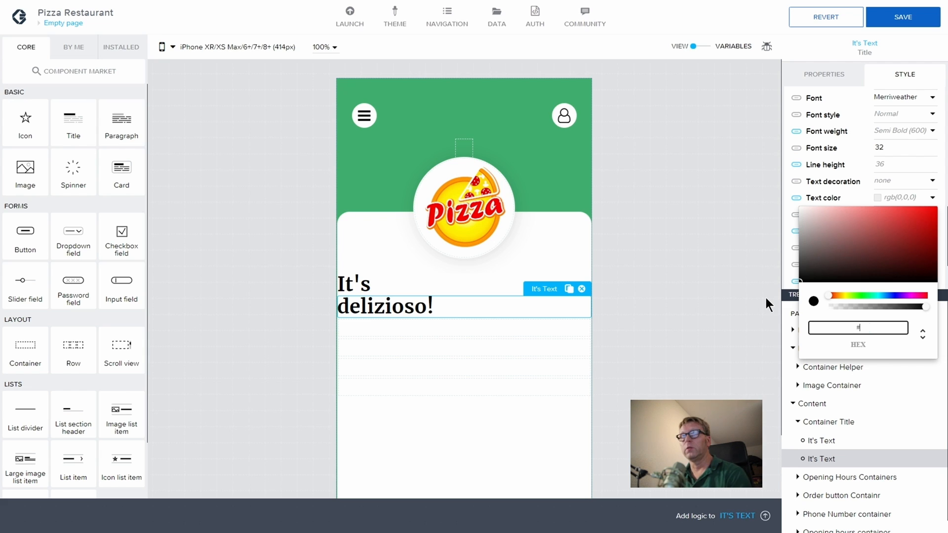
{"action": "type", "text": "3"}
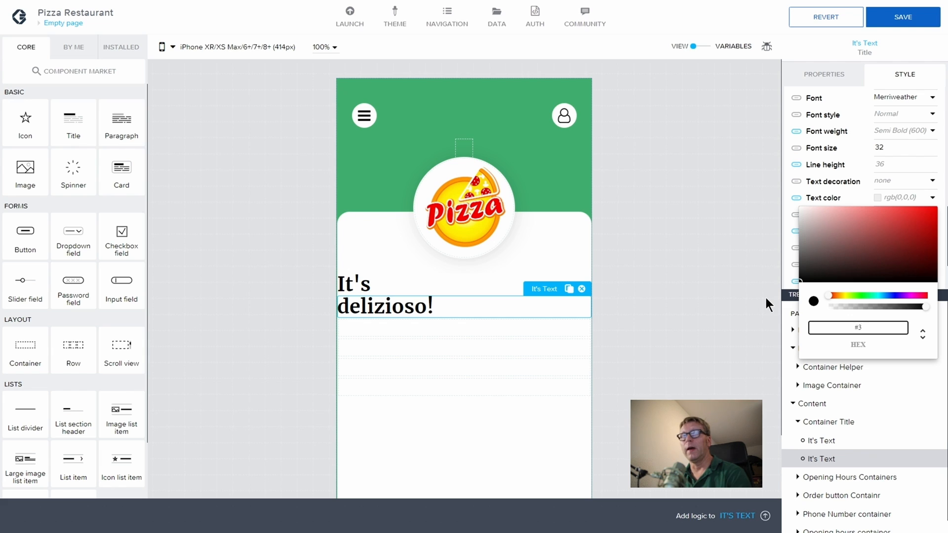
{"action": "type", "text": "FB0"}
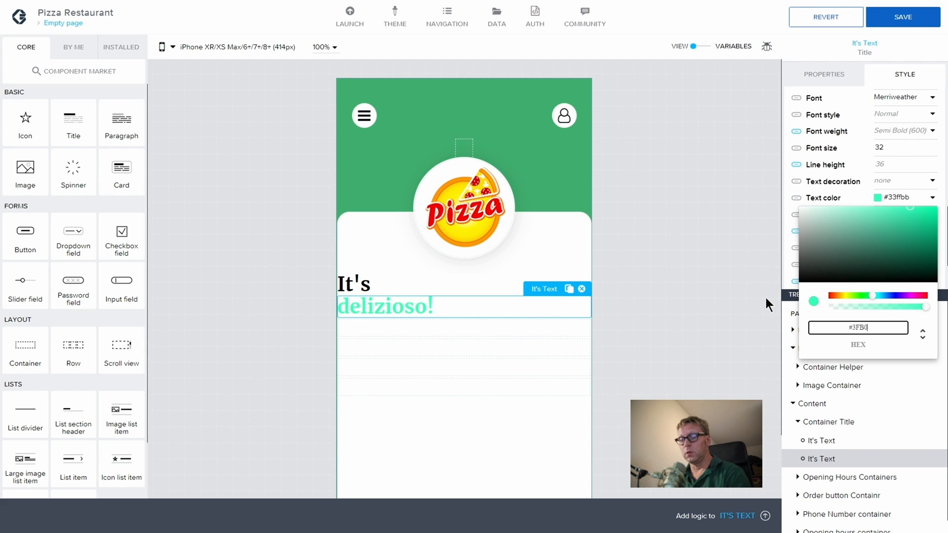
{"action": "type", "text": "6"}
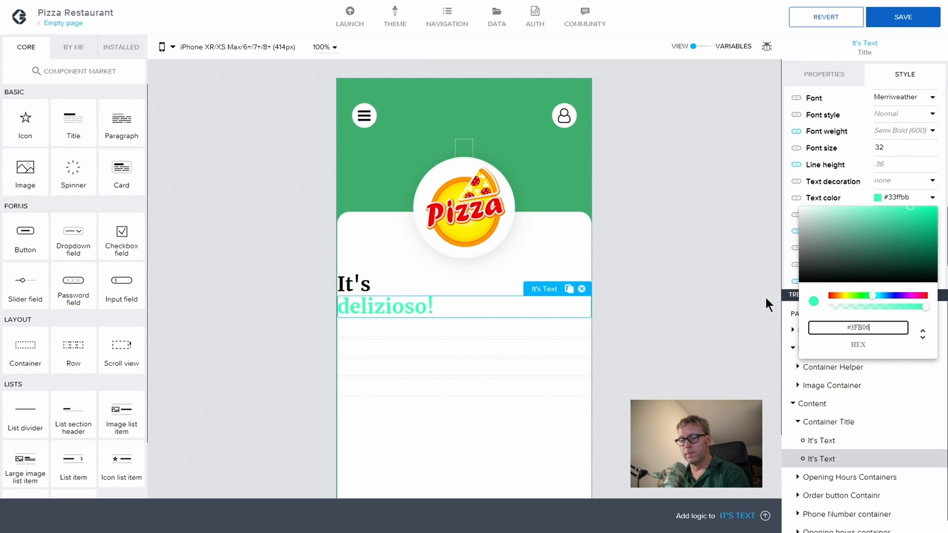
{"action": "type", "text": "F"}
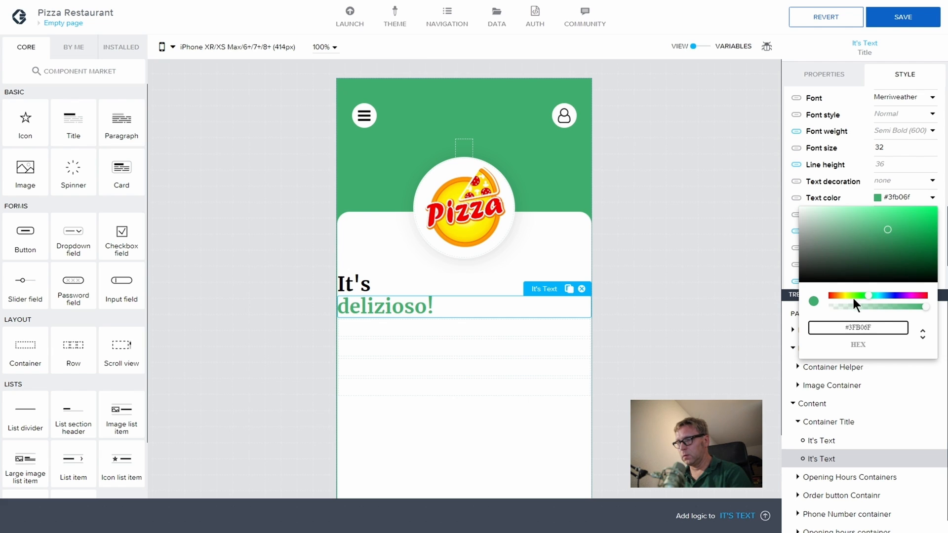
{"action": "key", "text": "Return"}
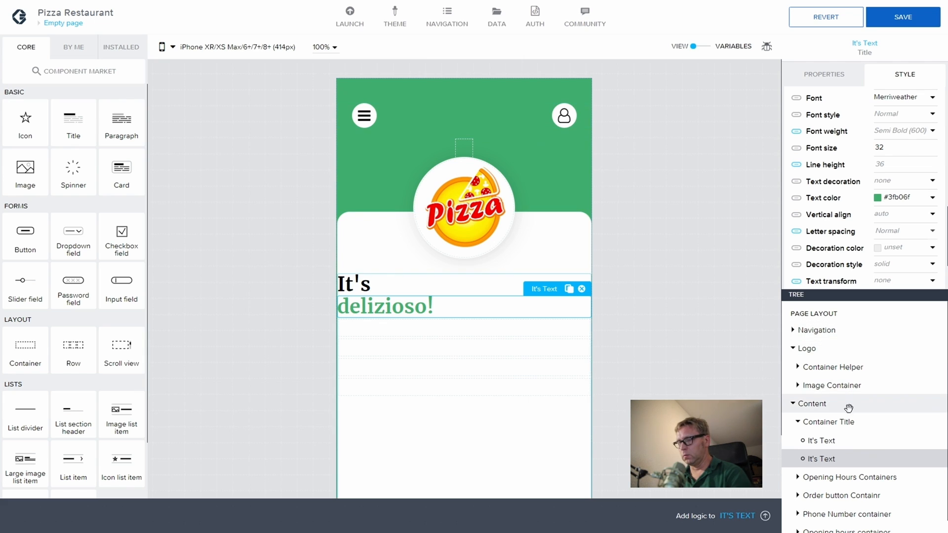
Step: Lay out Container Title horizontally with its texts justified and aligned to the middle
{"action": "left_click", "coordinate": [844, 423]}
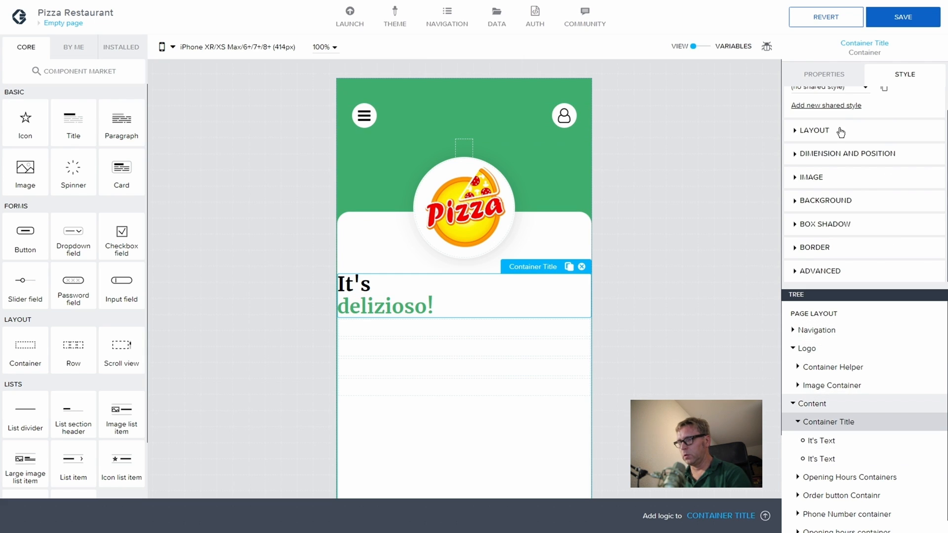
{"action": "scroll", "coordinate": [841, 133], "scroll_direction": "up", "scroll_amount": 1}
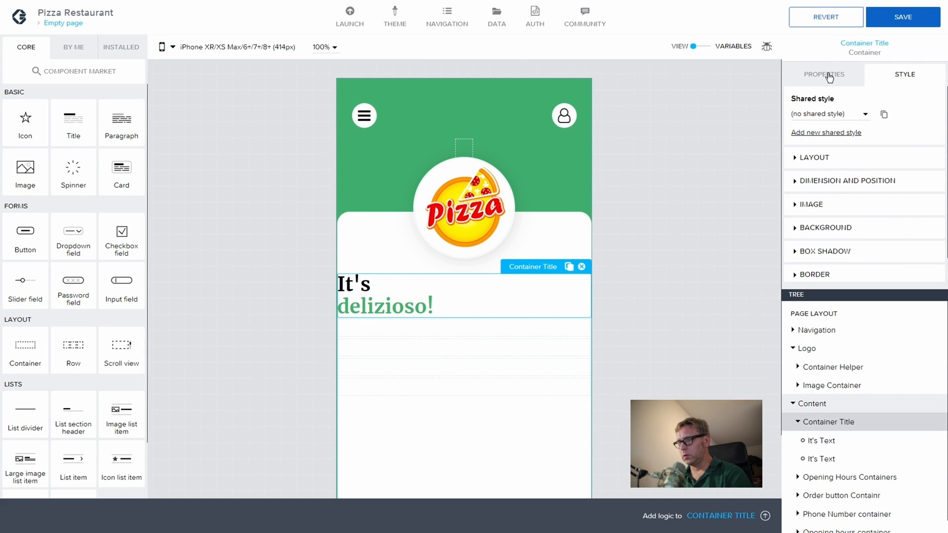
{"action": "left_click", "coordinate": [796, 158]}
{"action": "left_click", "coordinate": [835, 184]}
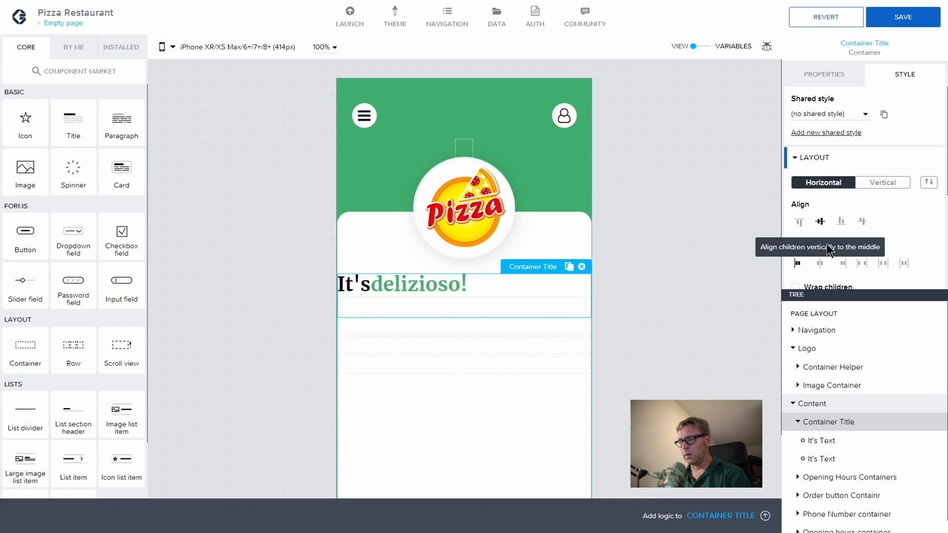
{"action": "left_click", "coordinate": [821, 264]}
{"action": "left_click", "coordinate": [820, 221]}
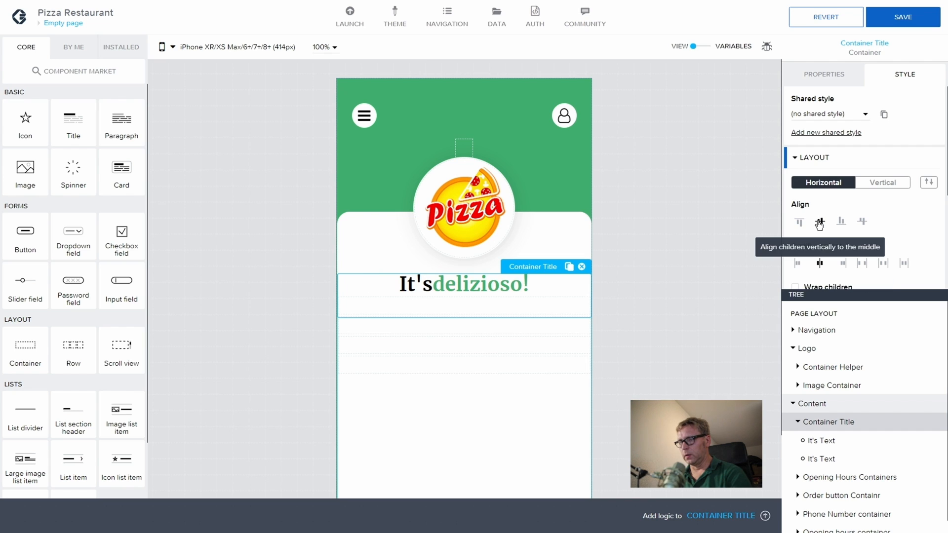
Step: Give the 'delizioso!' text an 8 px left margin
{"action": "left_click", "coordinate": [832, 457]}
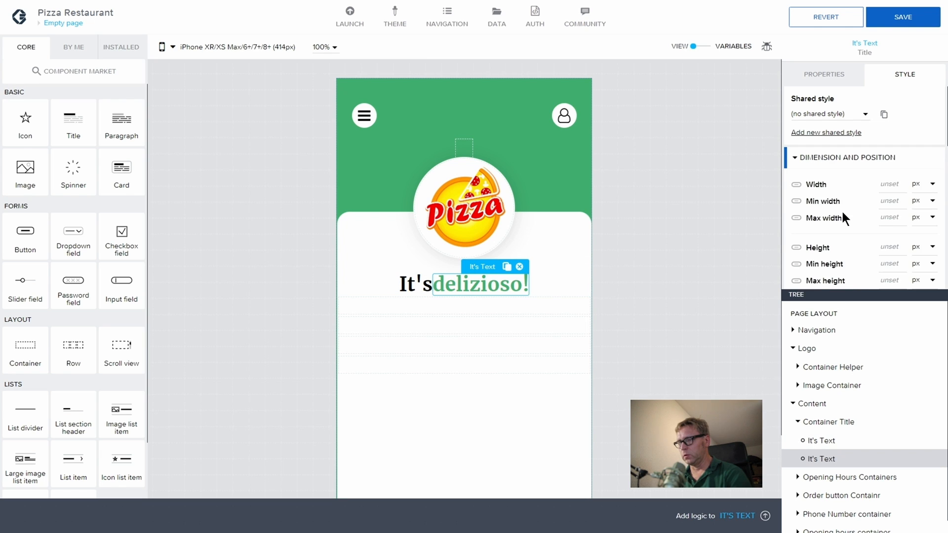
{"action": "scroll", "coordinate": [843, 217], "scroll_direction": "down", "scroll_amount": 3}
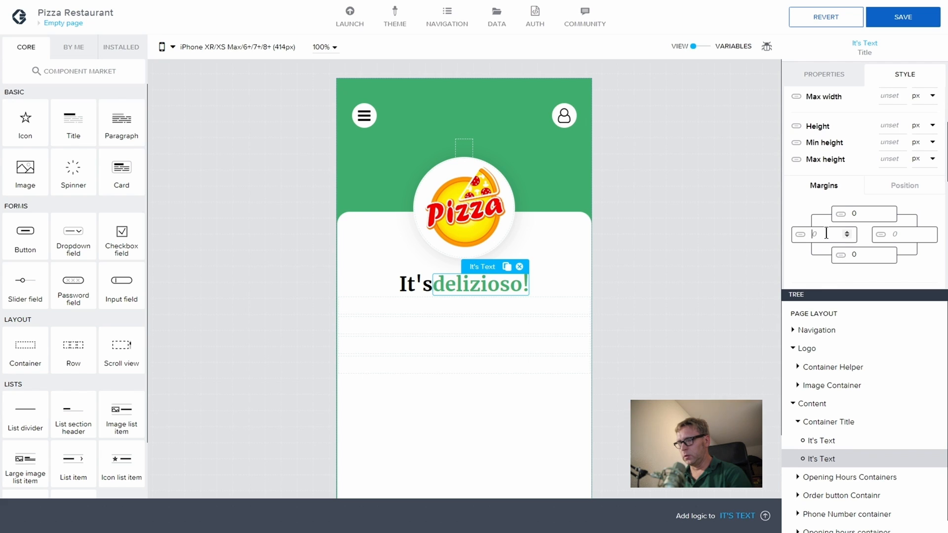
{"action": "type", "text": "4"}
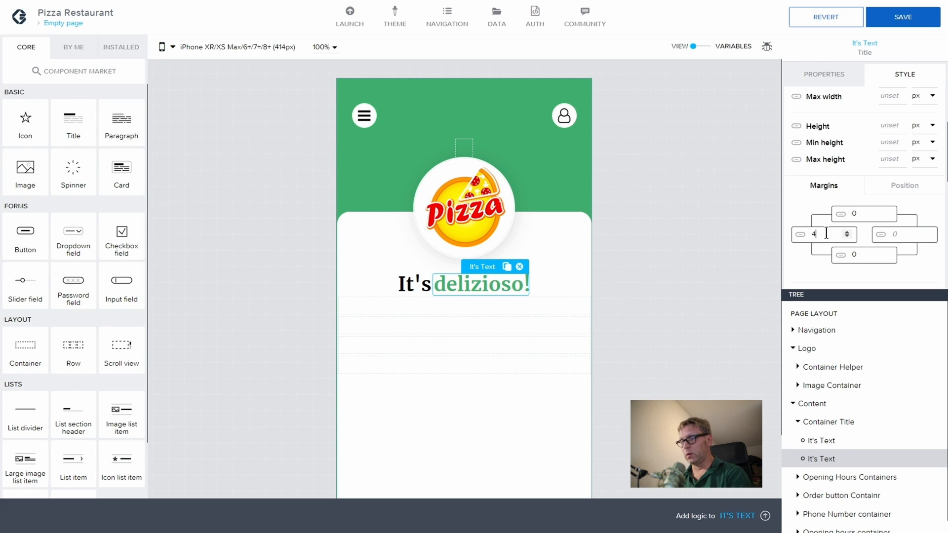
{"action": "key", "text": "BackSpace"}
{"action": "type", "text": "8"}
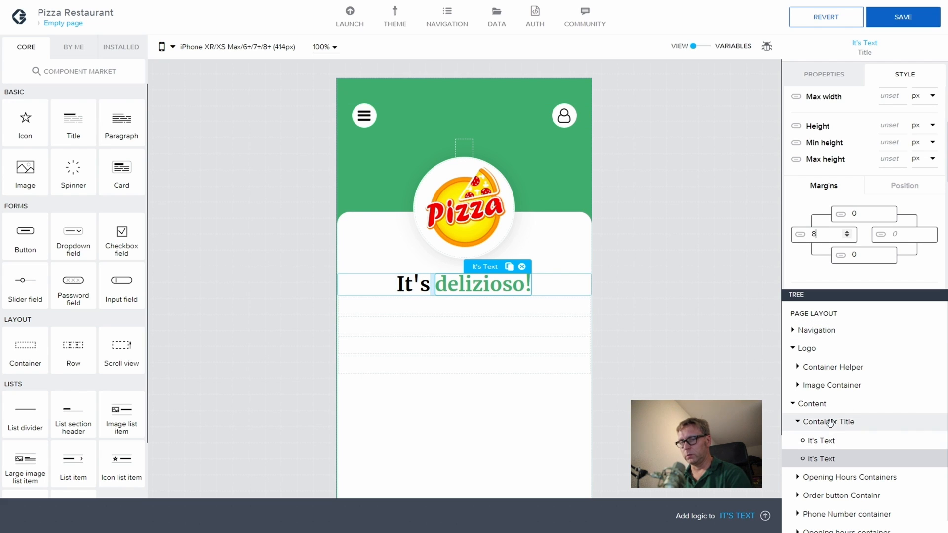
{"action": "left_click", "coordinate": [825, 76]}
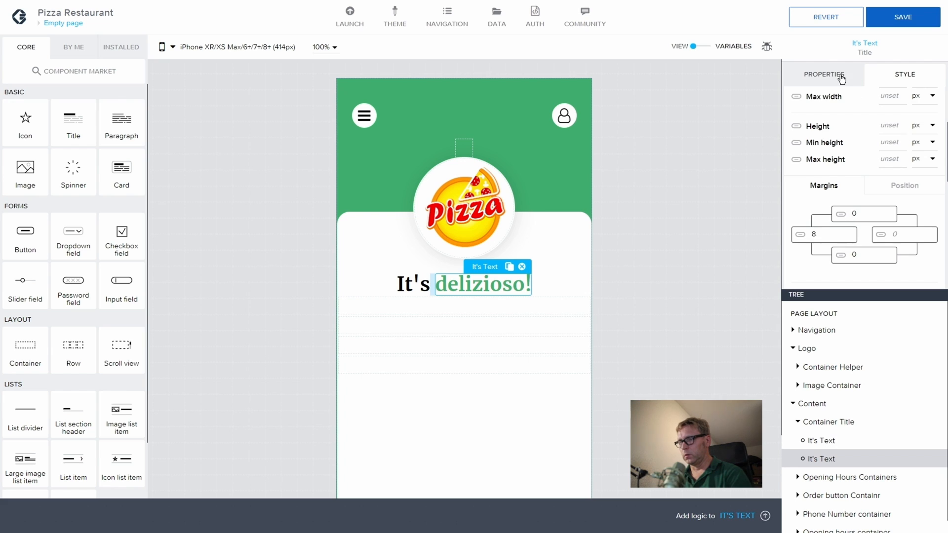
{"action": "left_click", "coordinate": [790, 190]}
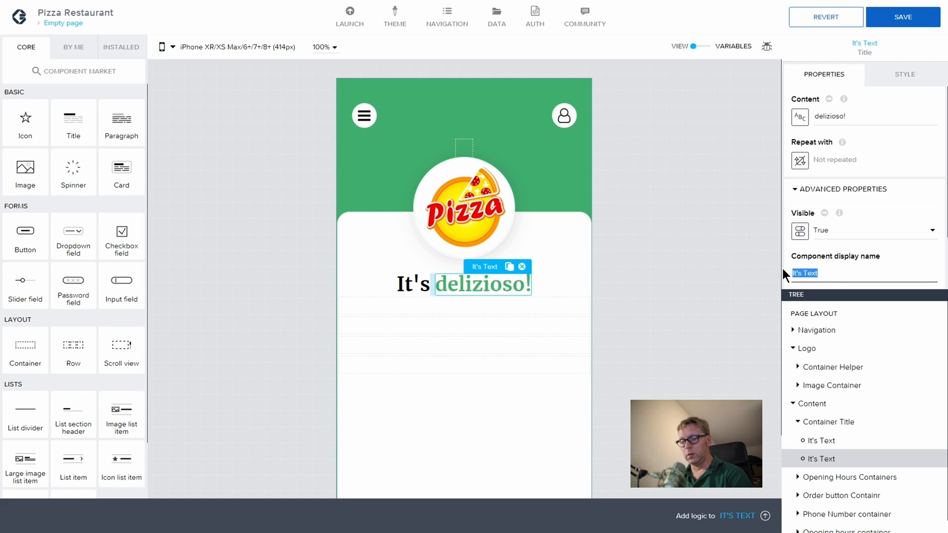
Step: Rename the 'delizioso!' component's display name to 'delizioso text'
{"action": "type", "text": "d"}
{"action": "key", "text": "BackSpace"}
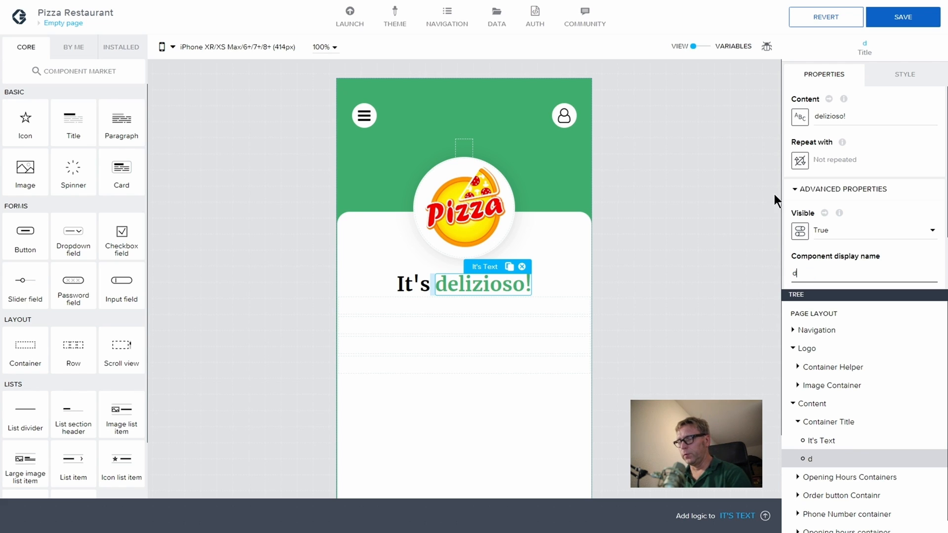
{"action": "double_click", "coordinate": [820, 117]}
{"action": "key", "text": "ctrl+c"}
{"action": "left_click", "coordinate": [813, 267]}
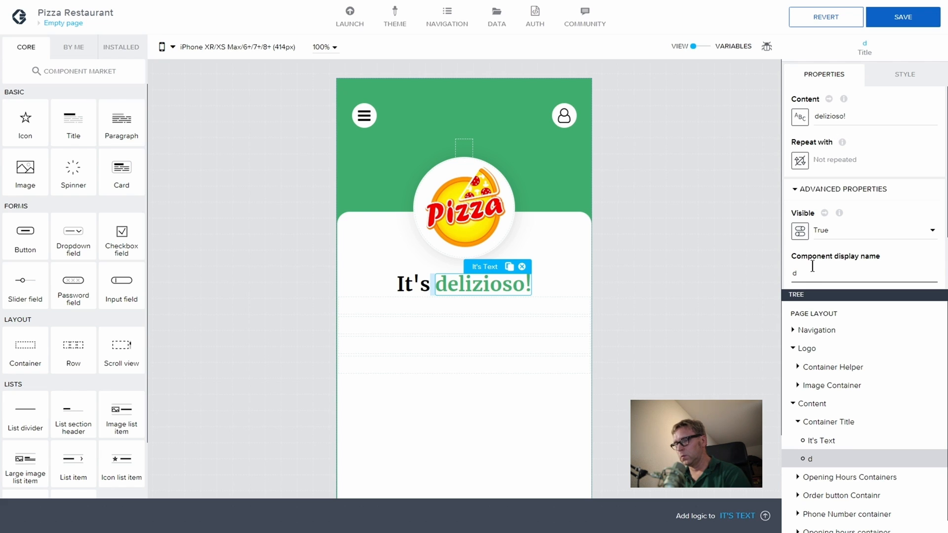
{"action": "left_click_drag", "start_coordinate": [797, 272], "coordinate": [789, 274]}
{"action": "key", "text": "ctrl+v"}
{"action": "type", "text": "te"}
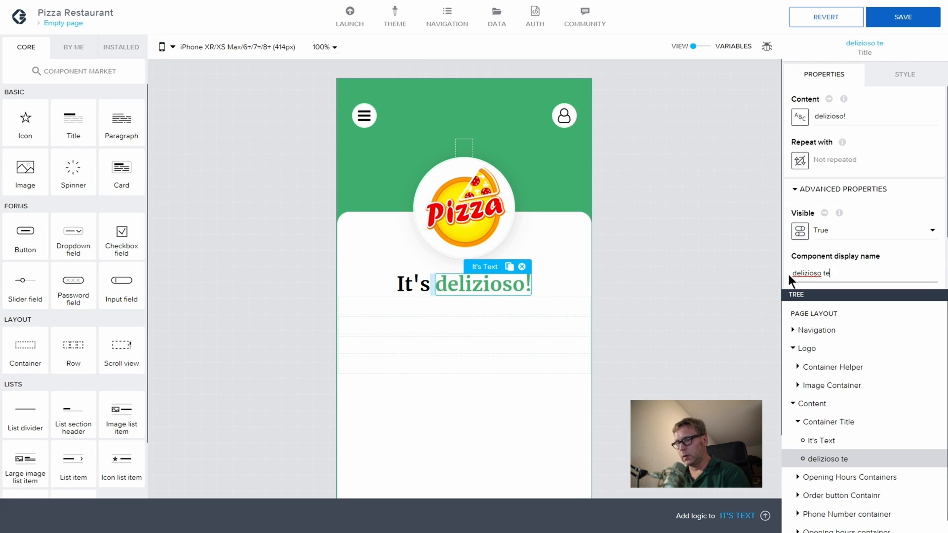
{"action": "type", "text": "xt"}
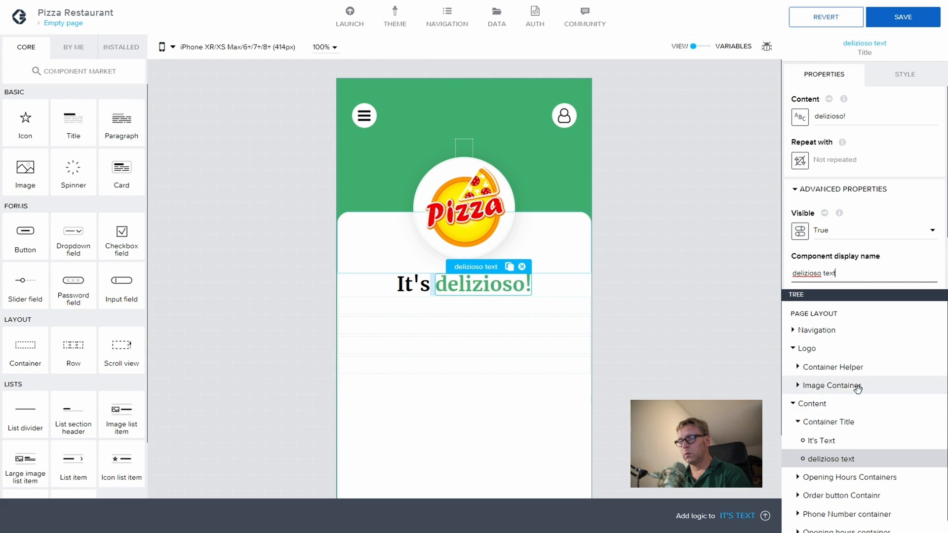
Step: Collapse the Container Title branch in the component tree
{"action": "left_click", "coordinate": [798, 423]}
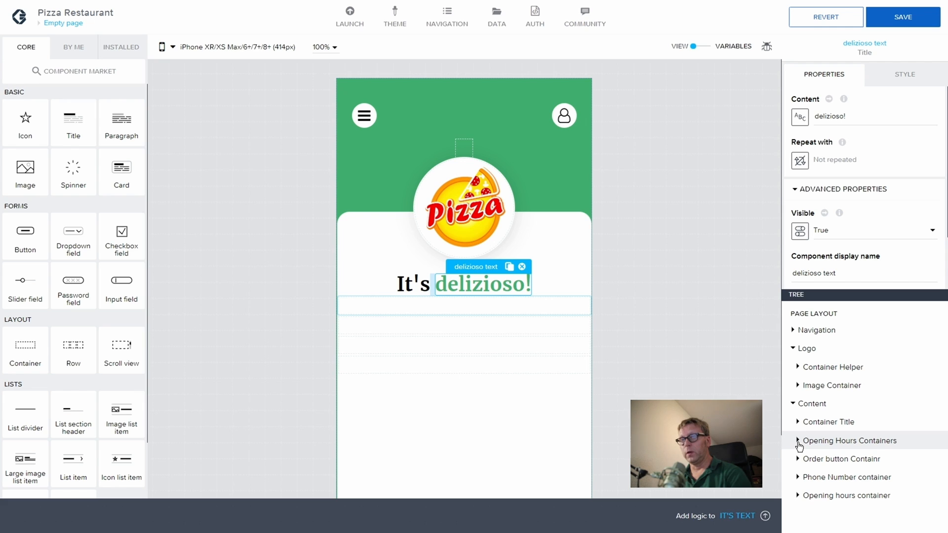
{"action": "left_click", "coordinate": [798, 444]}
{"action": "left_click", "coordinate": [799, 445]}
Step: Select the Opening Hours Containers component in the tree
{"action": "left_click", "coordinate": [854, 445]}
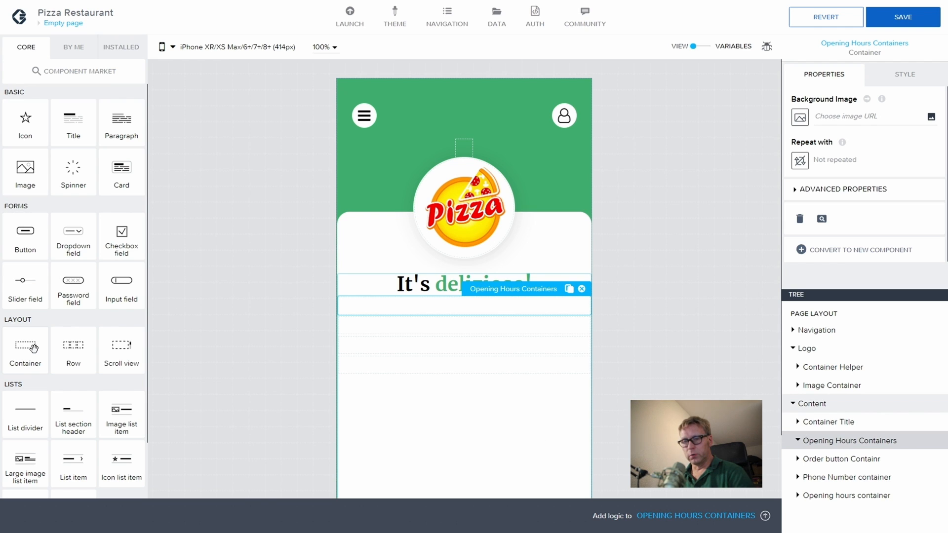
Step: Add a container inside Opening Hours Containers and rename it from Container 3 to 'Left text'
{"action": "left_click_drag", "start_coordinate": [29, 348], "coordinate": [858, 443]}
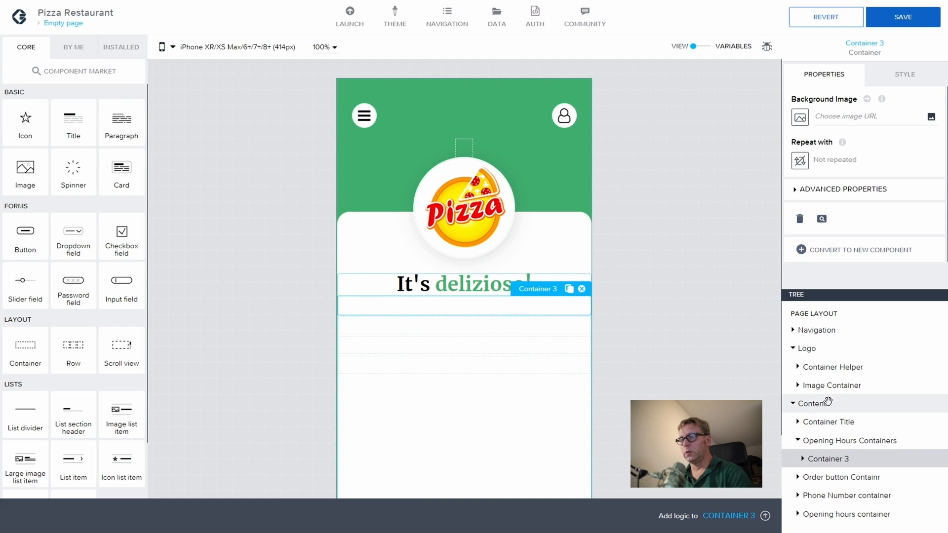
{"action": "left_click", "coordinate": [796, 190]}
{"action": "left_click_drag", "start_coordinate": [831, 273], "coordinate": [790, 272]}
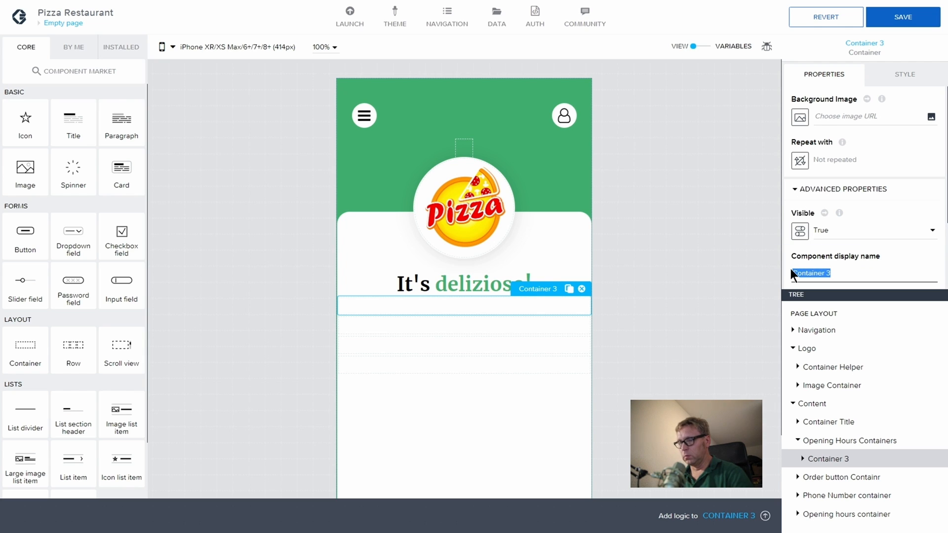
{"action": "type", "text": "LEf"}
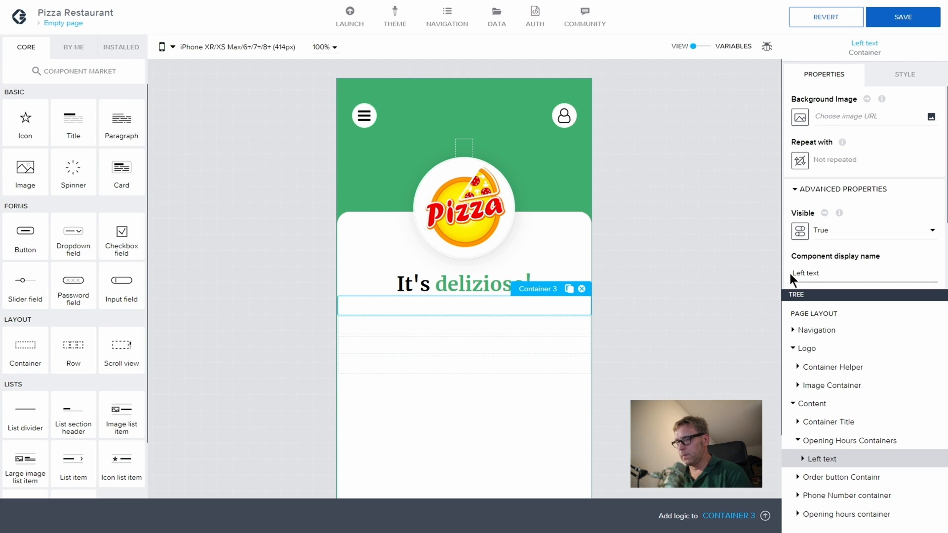
{"action": "left_click", "coordinate": [802, 459]}
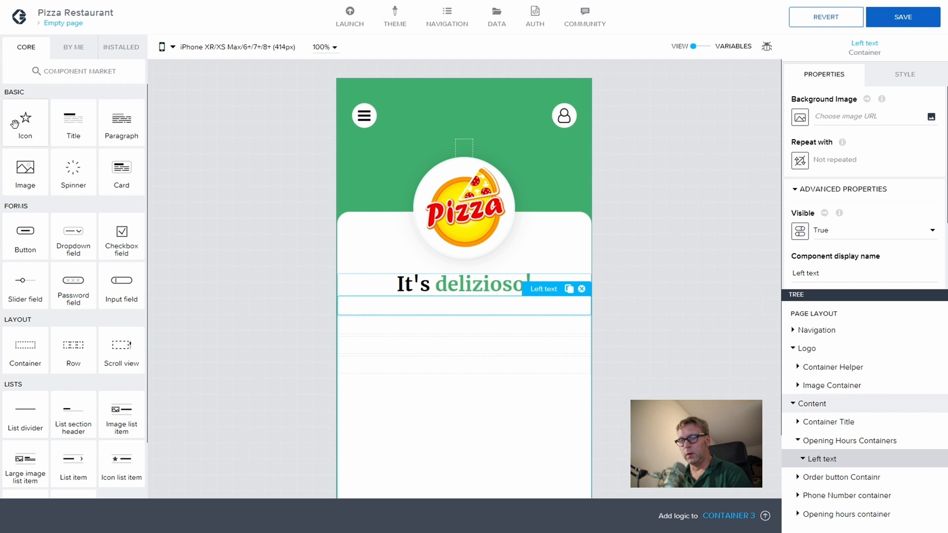
Step: Add an icon inside Left text and choose the outlined thumbs-up icon
{"action": "left_click_drag", "start_coordinate": [22, 121], "coordinate": [833, 461]}
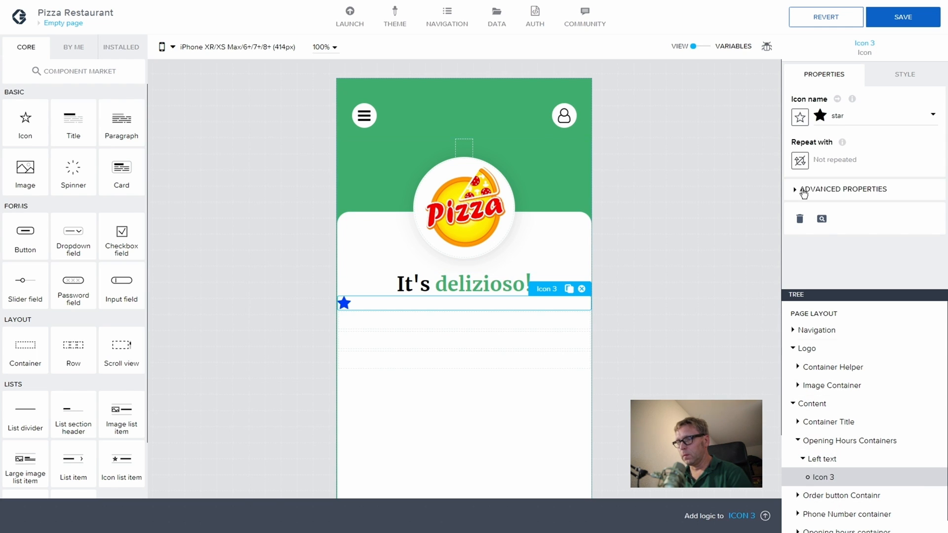
{"action": "left_click", "coordinate": [821, 118]}
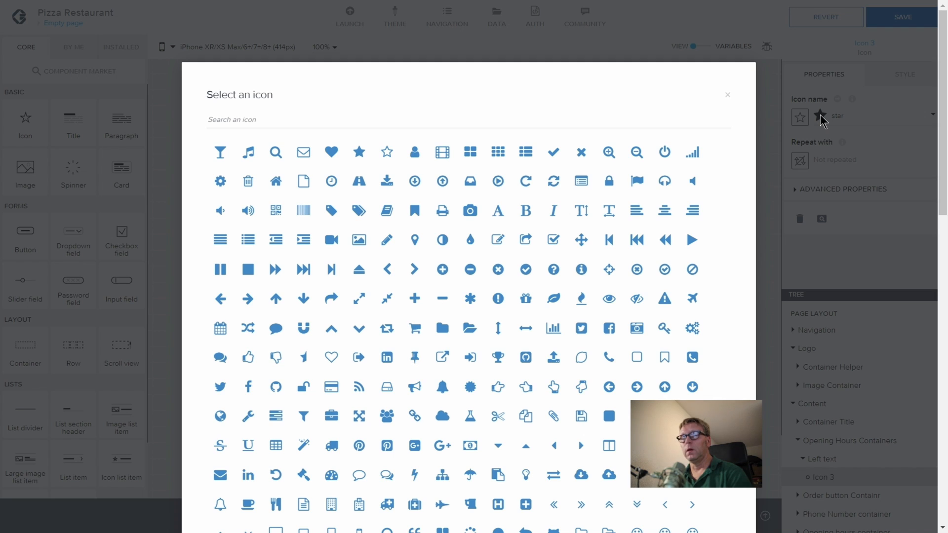
{"action": "left_click", "coordinate": [263, 117]}
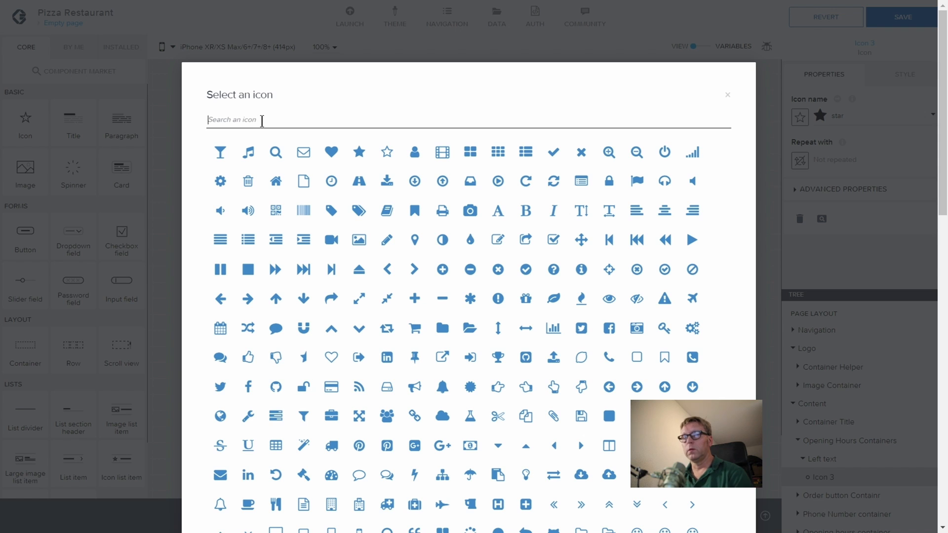
{"action": "type", "text": "Thum"}
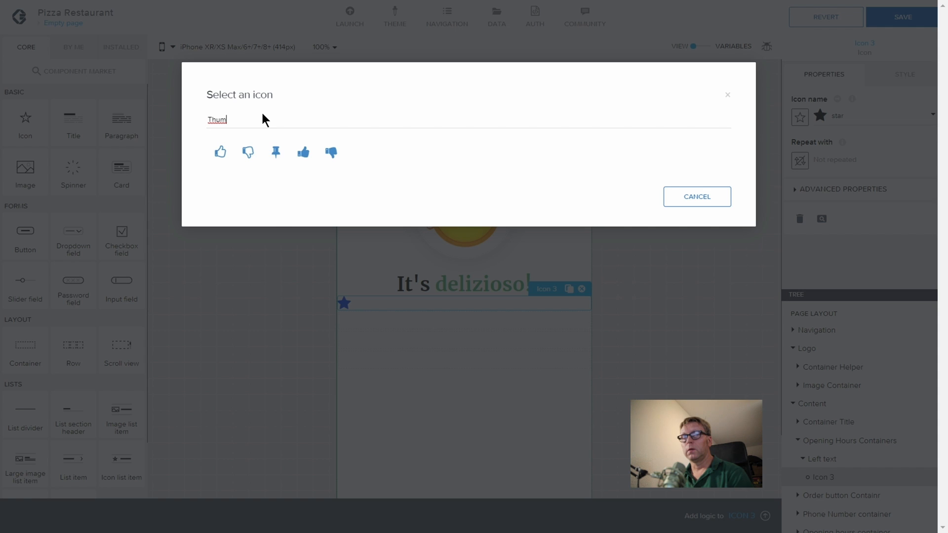
{"action": "left_click", "coordinate": [263, 126]}
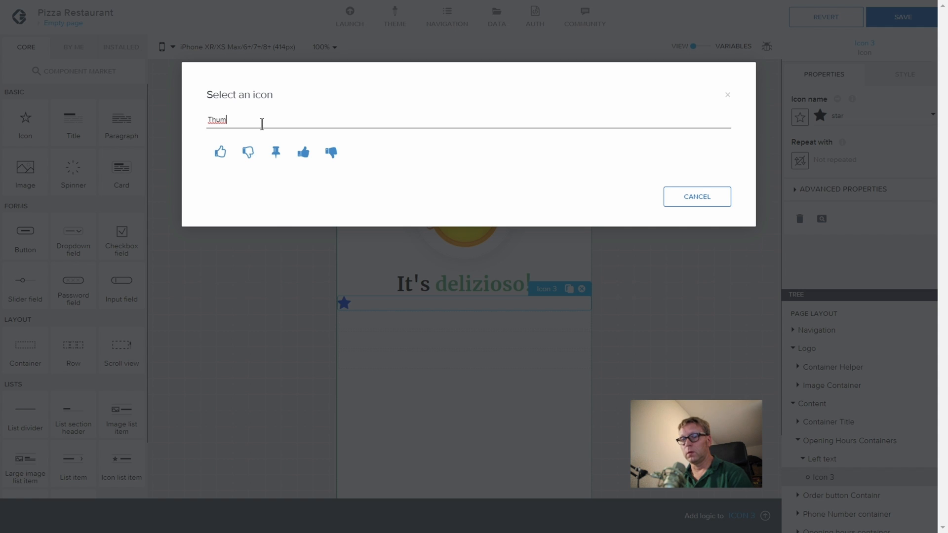
{"action": "left_click", "coordinate": [220, 153]}
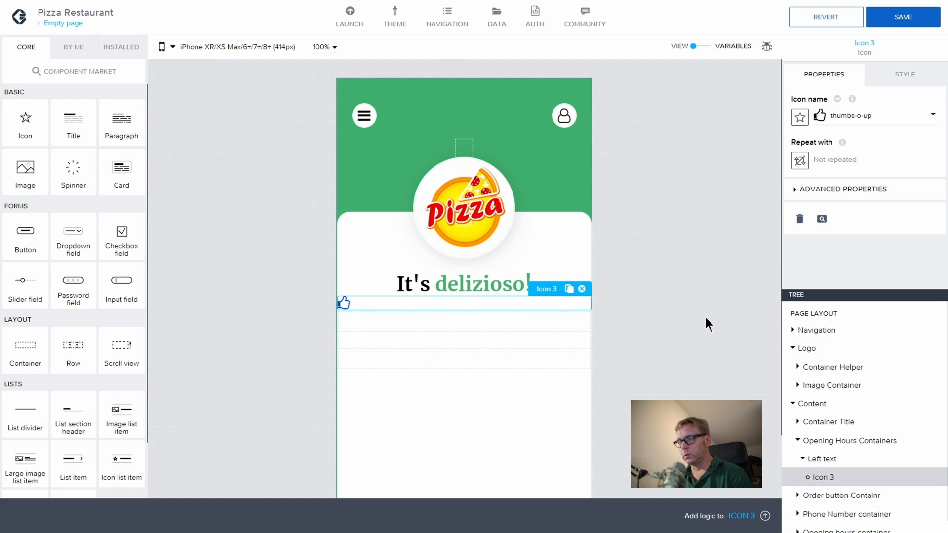
Step: Style the icon with font size 14 and green colour #3FB06F
{"action": "left_click", "coordinate": [911, 85]}
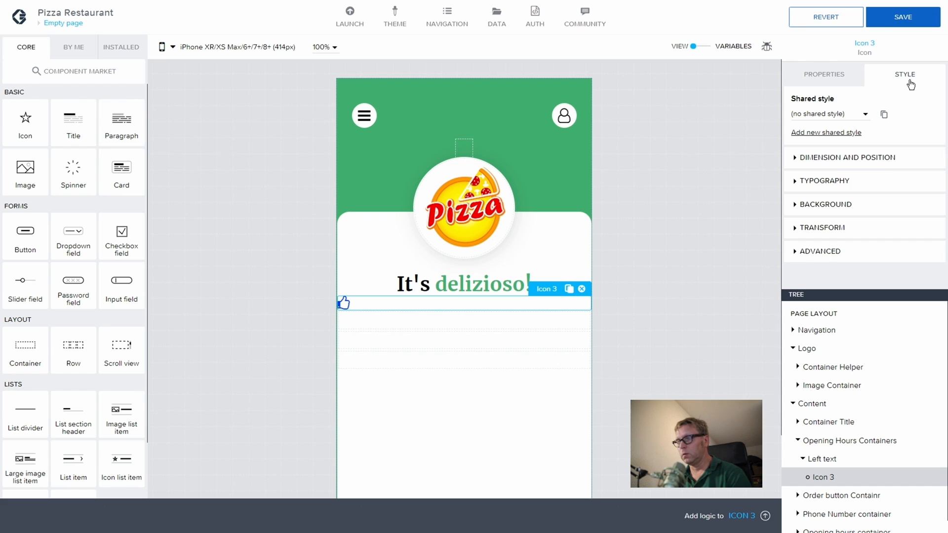
{"action": "left_click", "coordinate": [791, 181]}
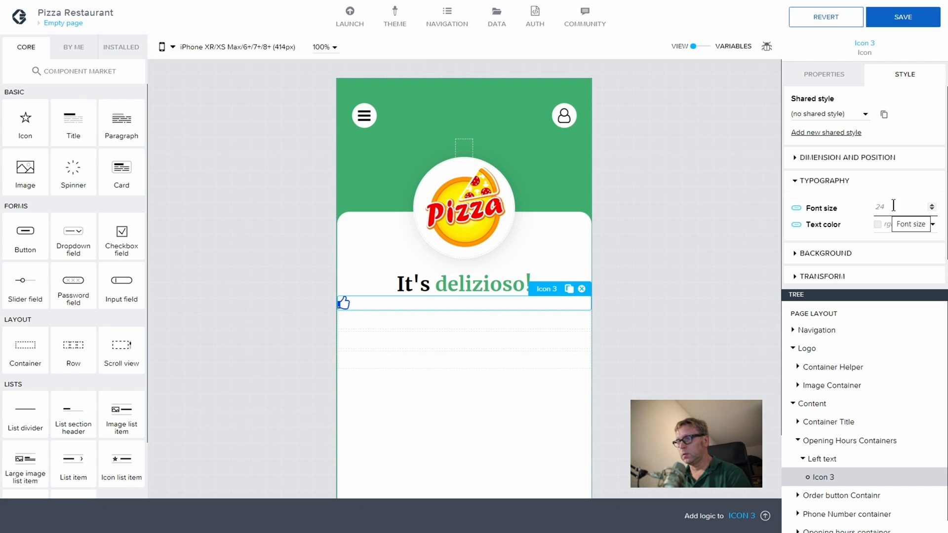
{"action": "left_click", "coordinate": [889, 206]}
{"action": "type", "text": "14"}
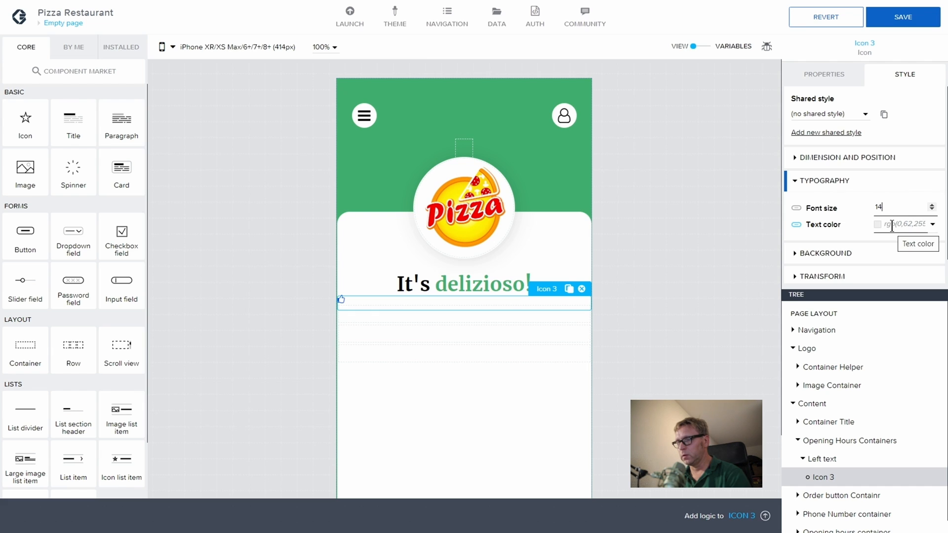
{"action": "left_click", "coordinate": [892, 225]}
{"action": "left_click", "coordinate": [883, 353]}
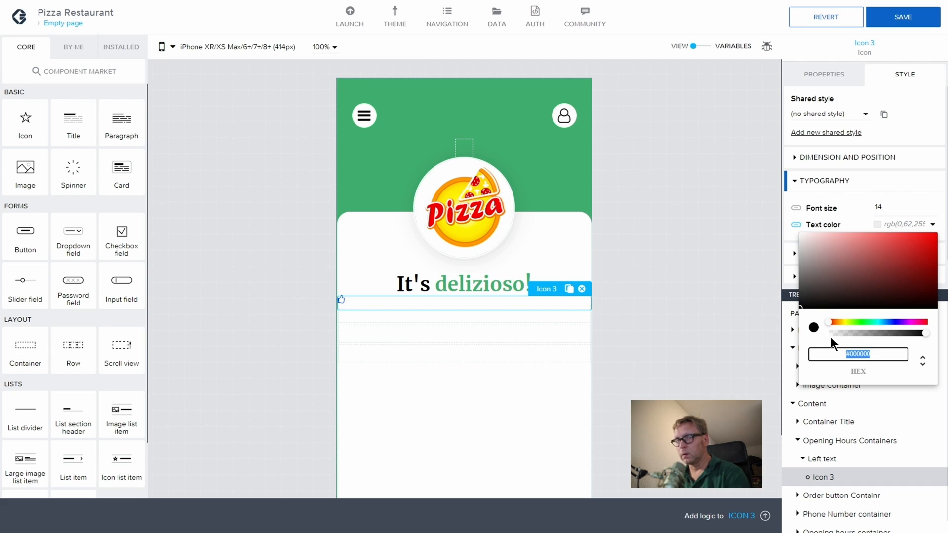
{"action": "type", "text": "#"}
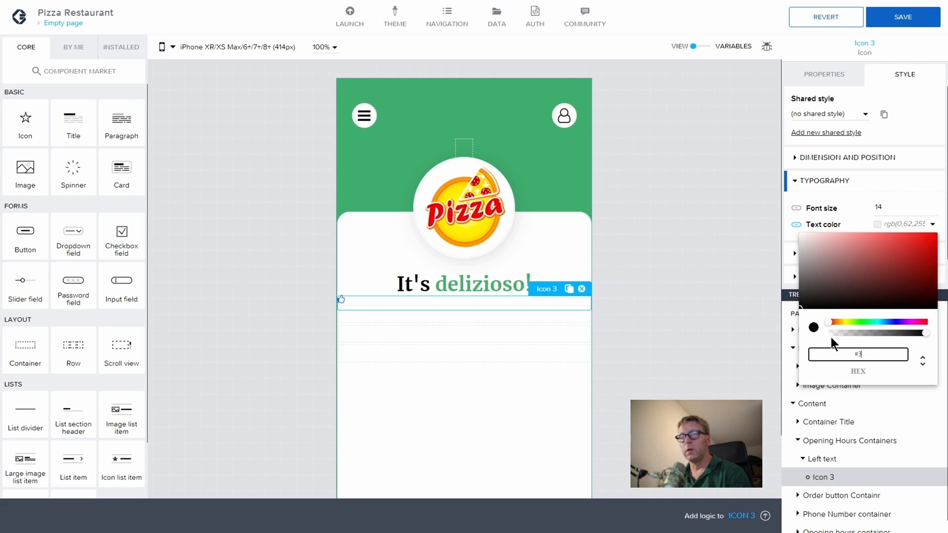
{"action": "type", "text": "3FB"}
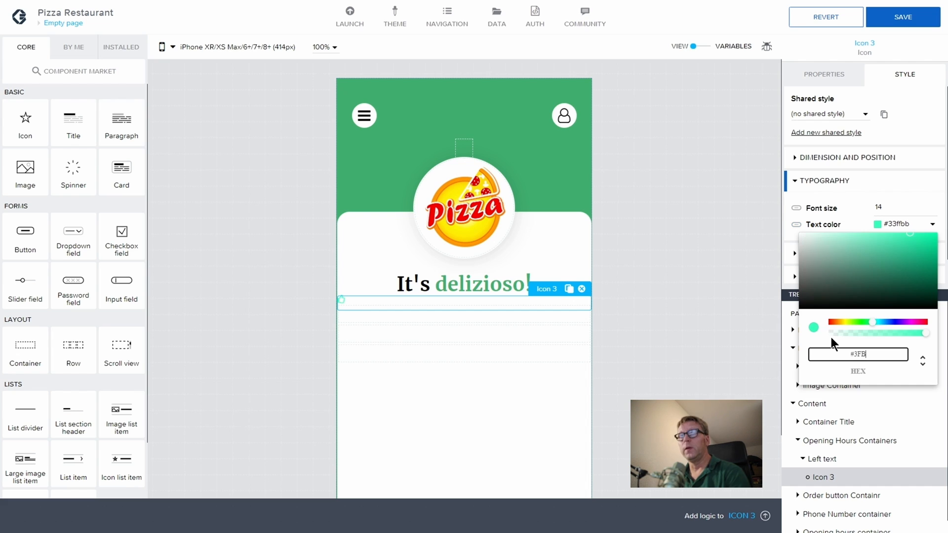
{"action": "type", "text": "06F"}
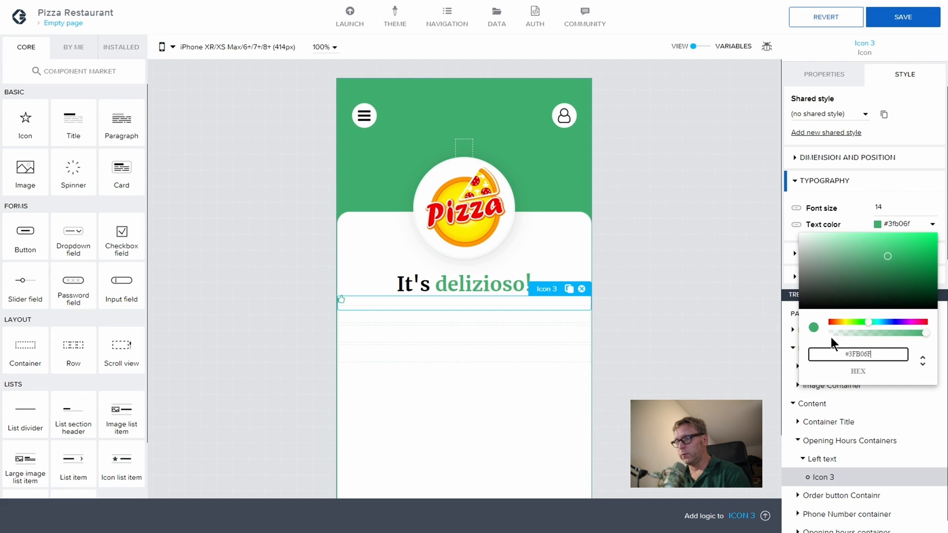
{"action": "key", "text": "Return"}
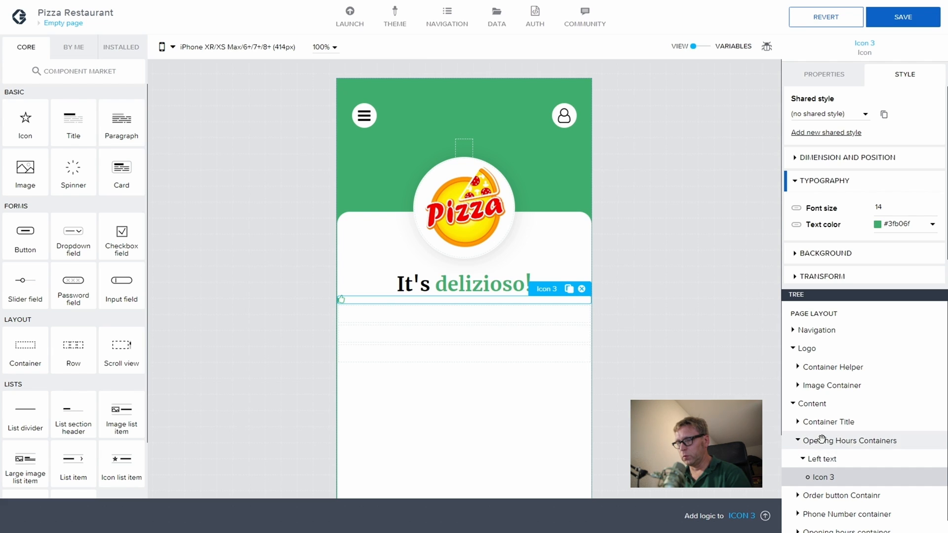
Step: Copy the It's title text into Left text, placing it after Icon 3
{"action": "left_click", "coordinate": [798, 422]}
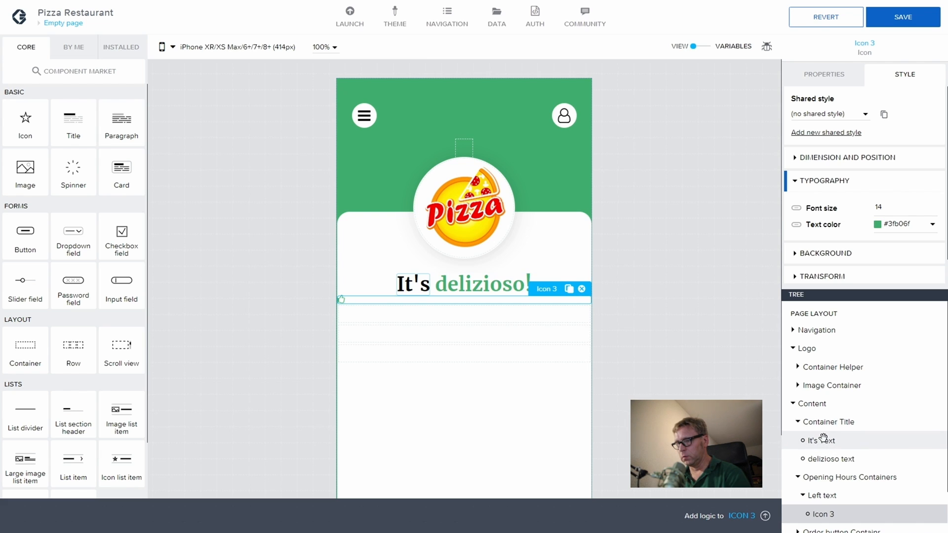
{"action": "left_click", "coordinate": [825, 441]}
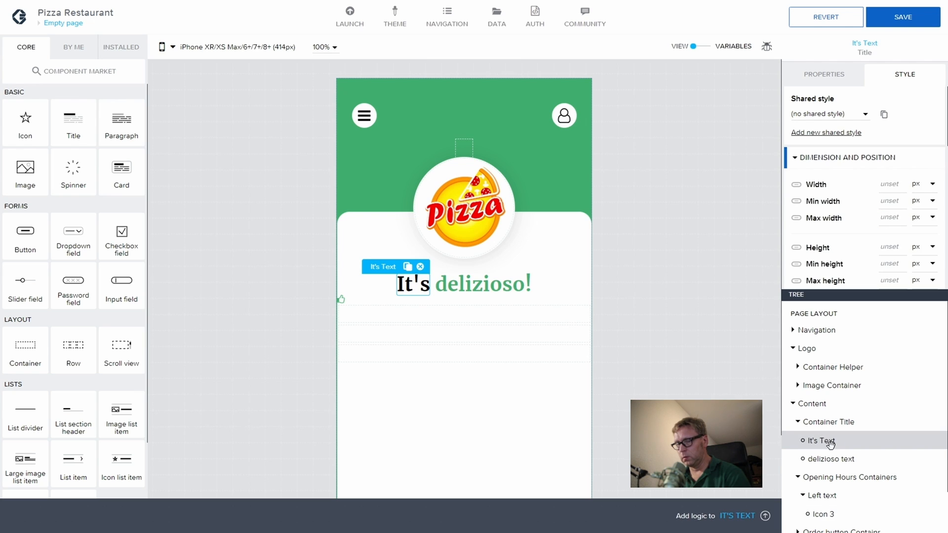
{"action": "key", "text": "ctrl+c"}
{"action": "scroll", "coordinate": [834, 434], "scroll_direction": "down", "scroll_amount": 1}
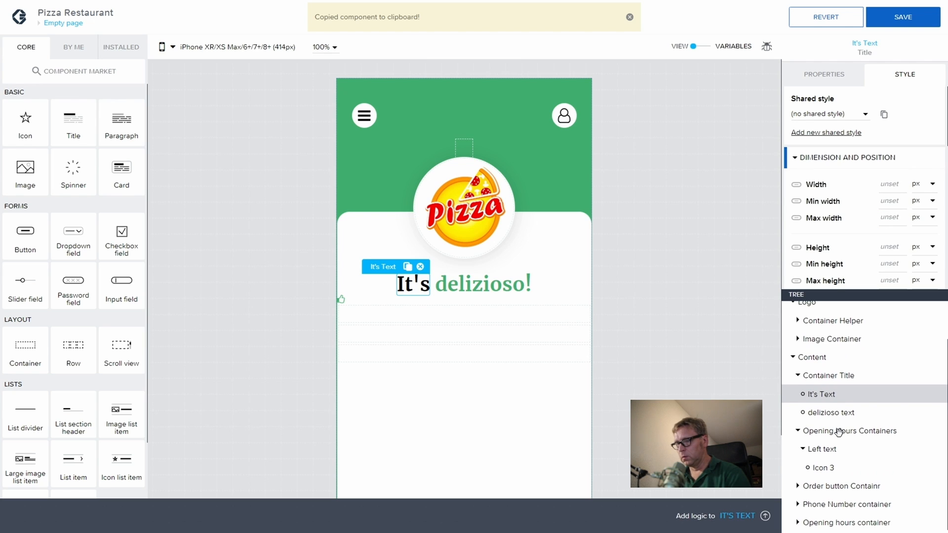
{"action": "left_click", "coordinate": [847, 455]}
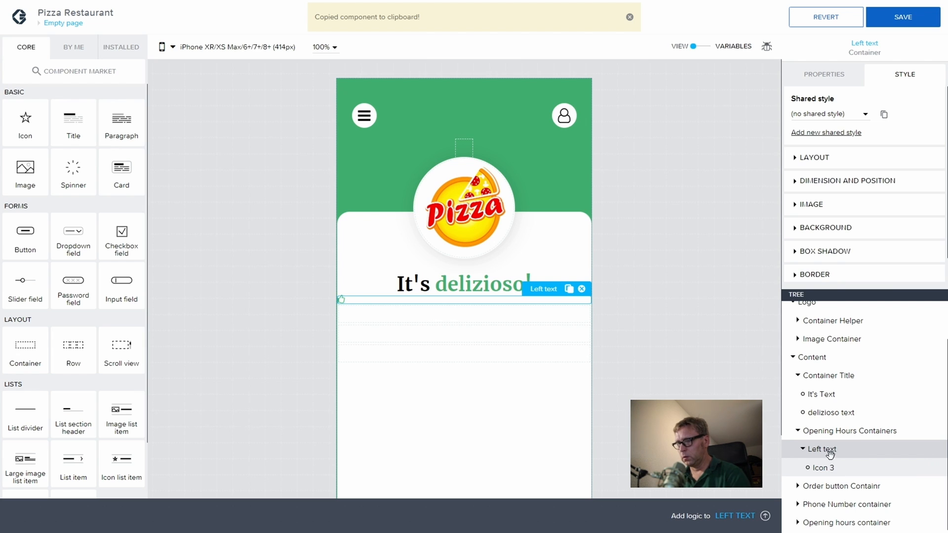
{"action": "key", "text": "ctrl+v"}
{"action": "left_click", "coordinate": [834, 485]}
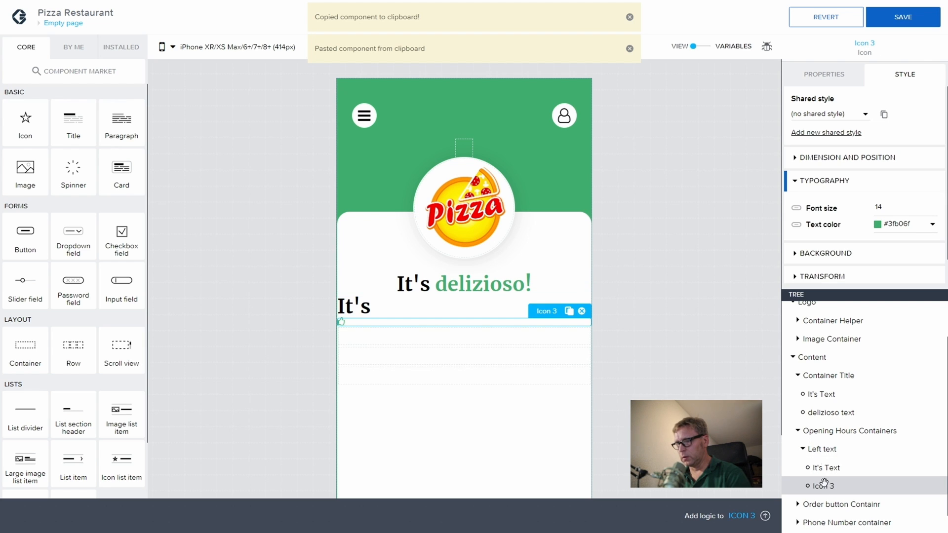
{"action": "left_click_drag", "start_coordinate": [823, 482], "coordinate": [825, 459]}
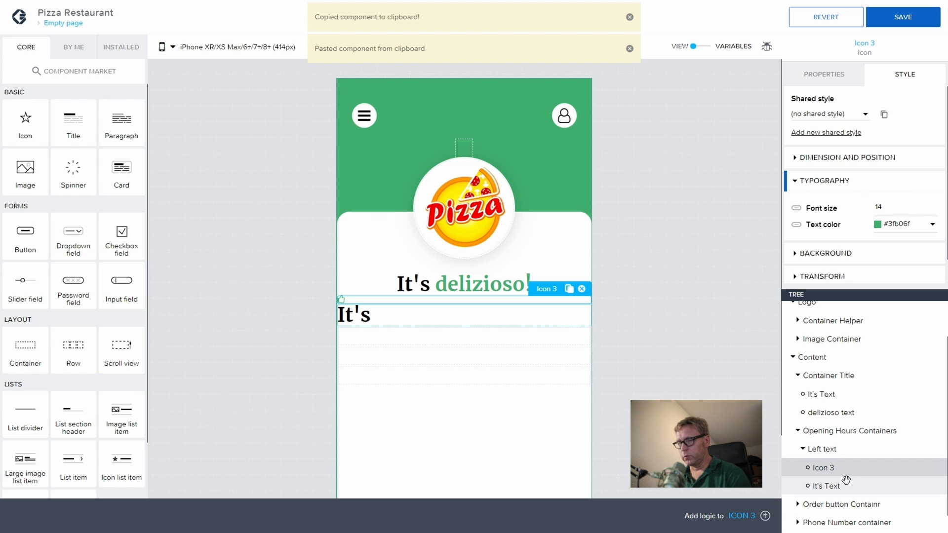
Step: Set the Opening Hours Containers layout to arrange its children side by side
{"action": "left_click", "coordinate": [834, 433]}
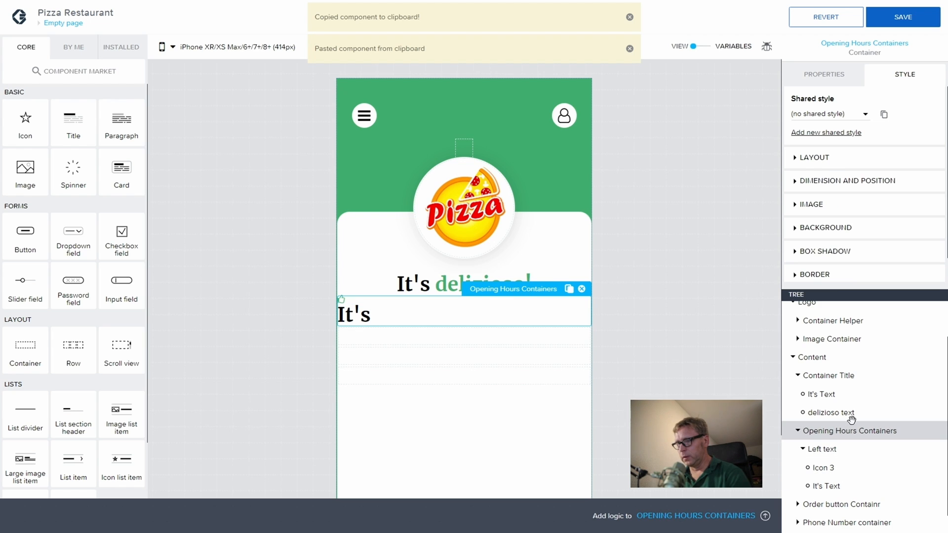
{"action": "left_click", "coordinate": [814, 157]}
{"action": "left_click", "coordinate": [823, 183]}
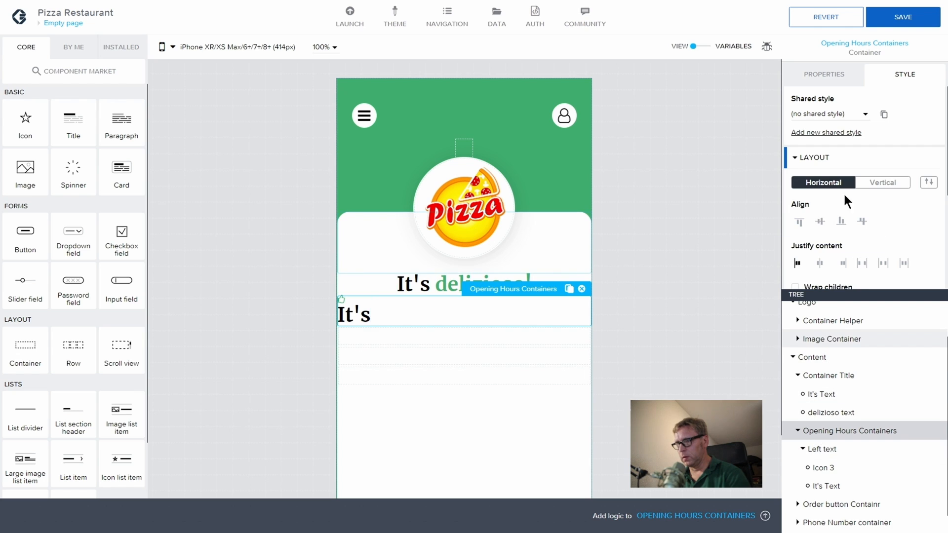
Step: Stack Opening Hours Containers vertically and make Left text a horizontal row centred both ways
{"action": "left_click", "coordinate": [883, 182]}
{"action": "left_click", "coordinate": [814, 448]}
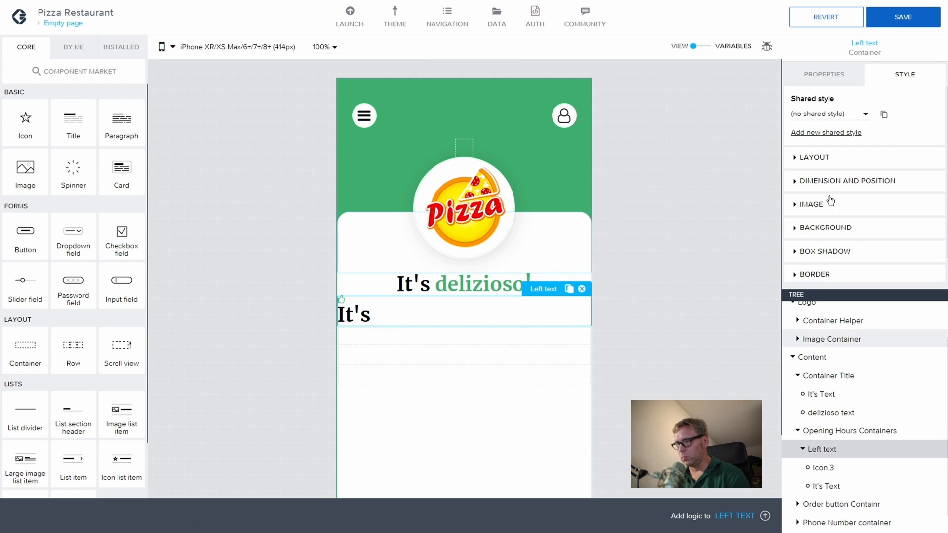
{"action": "left_click", "coordinate": [799, 157]}
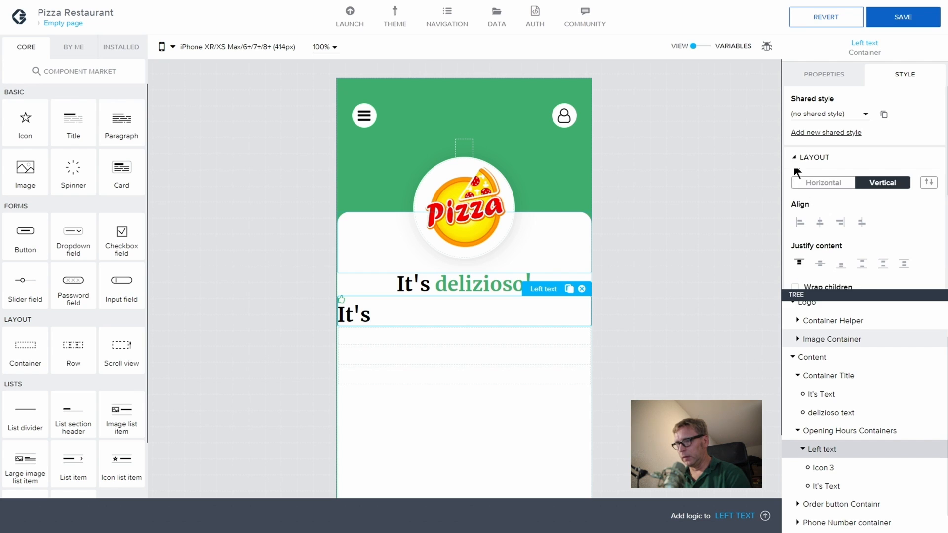
{"action": "left_click", "coordinate": [824, 182]}
{"action": "left_click", "coordinate": [820, 221]}
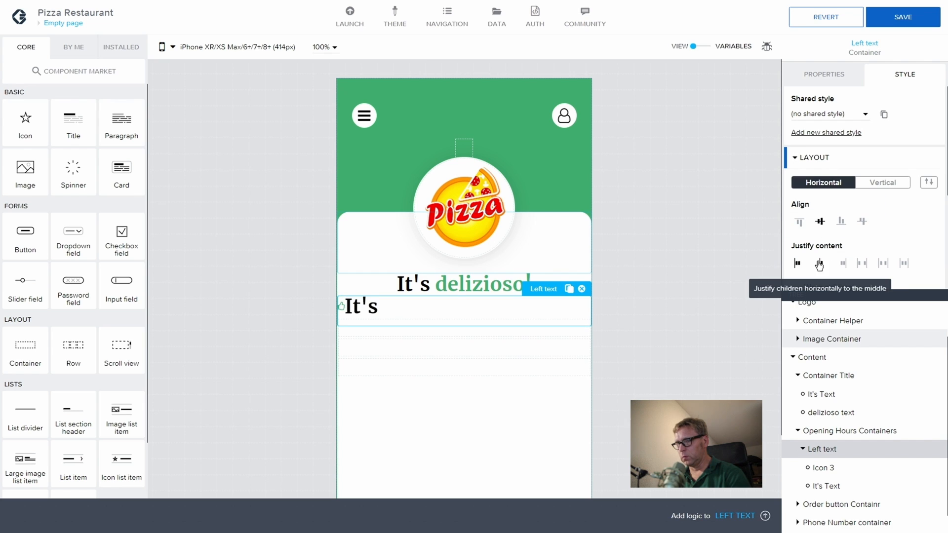
{"action": "left_click", "coordinate": [817, 263]}
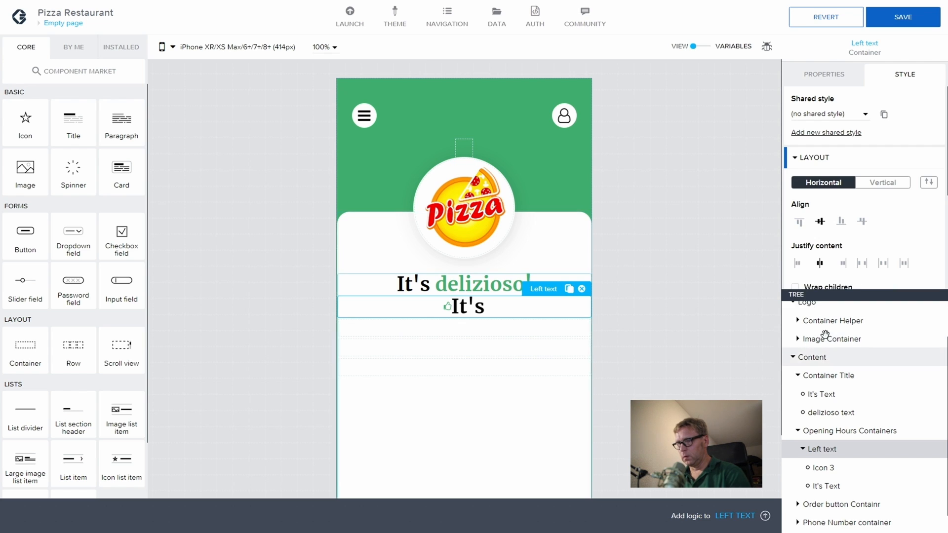
Step: Give the pasted text font size 14, line height 16 and a 4 px left margin
{"action": "left_click", "coordinate": [837, 465]}
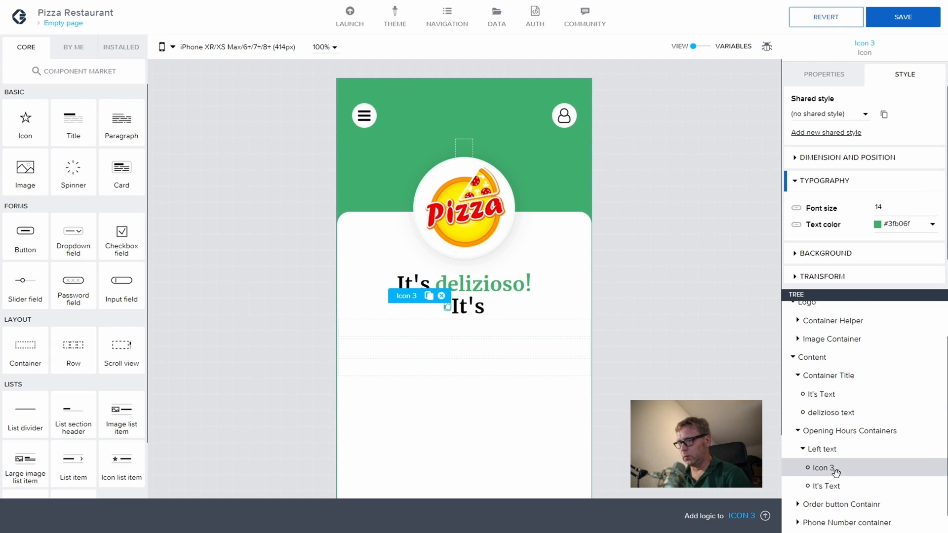
{"action": "left_click", "coordinate": [833, 485]}
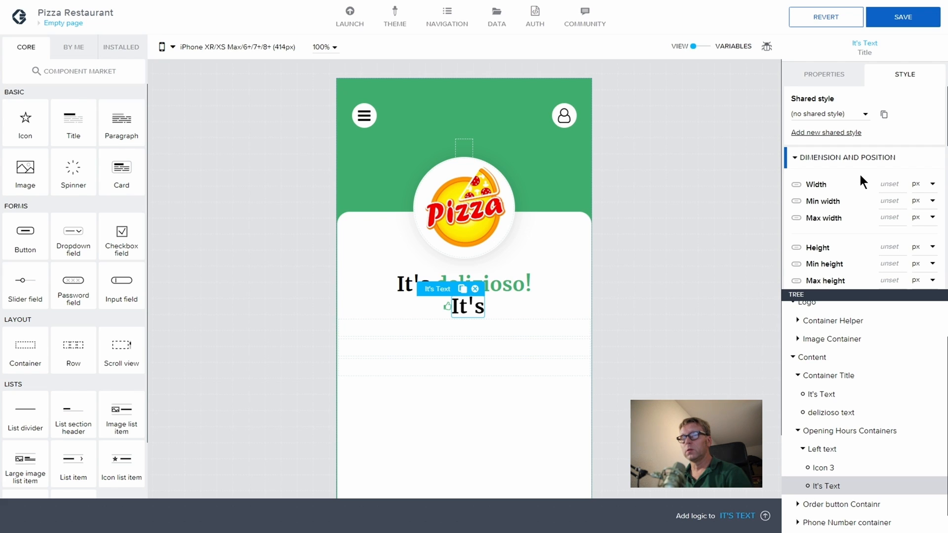
{"action": "scroll", "coordinate": [871, 208], "scroll_direction": "down", "scroll_amount": 3}
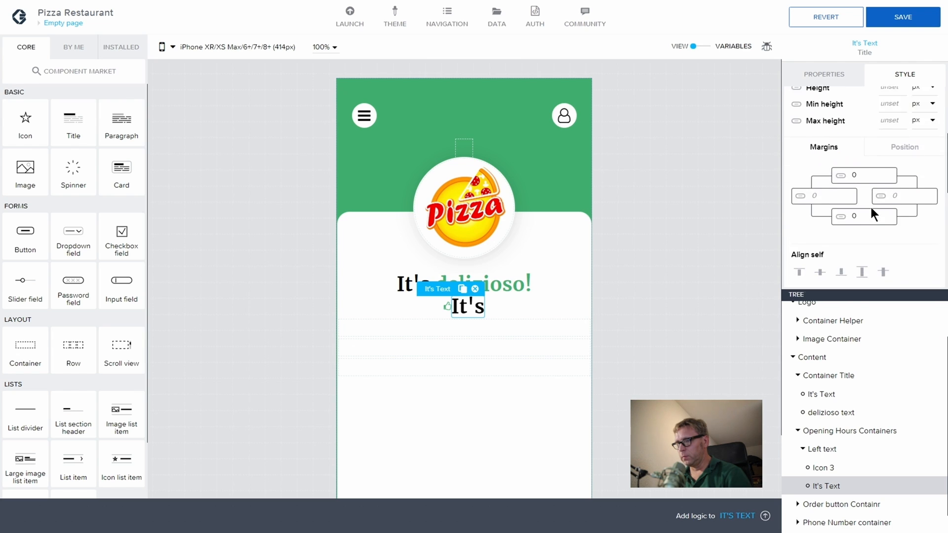
{"action": "scroll", "coordinate": [870, 206], "scroll_direction": "down", "scroll_amount": 3}
{"action": "double_click", "coordinate": [878, 228]}
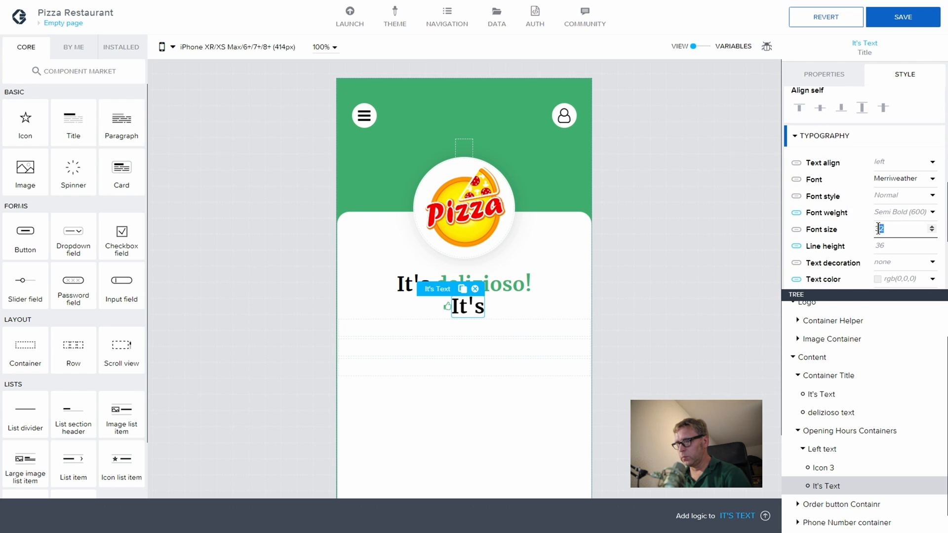
{"action": "type", "text": "14"}
{"action": "left_click", "coordinate": [888, 247]}
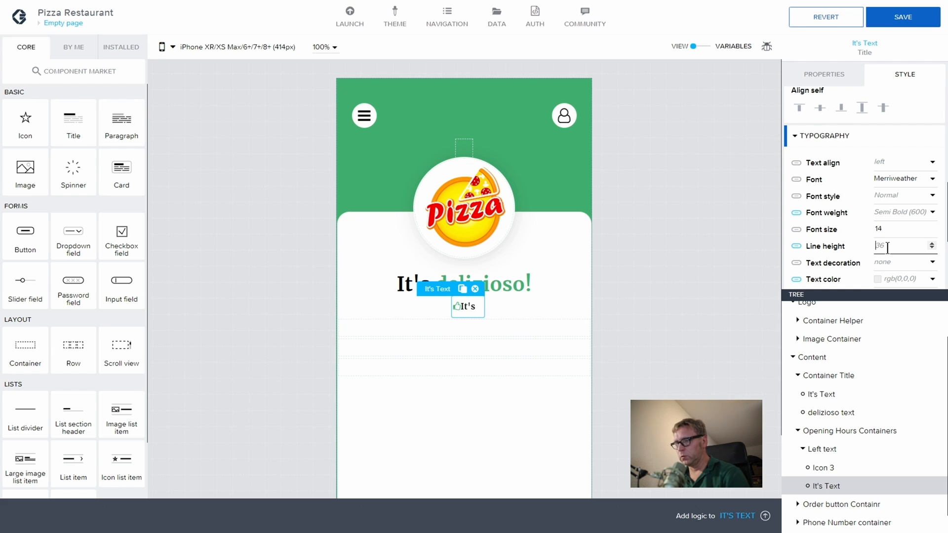
{"action": "type", "text": "16"}
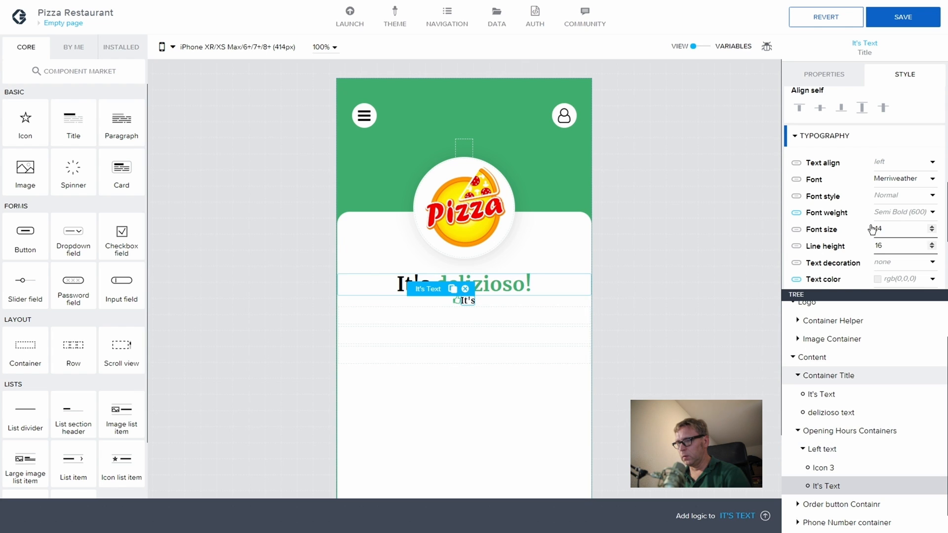
{"action": "scroll", "coordinate": [873, 228], "scroll_direction": "down", "scroll_amount": 5}
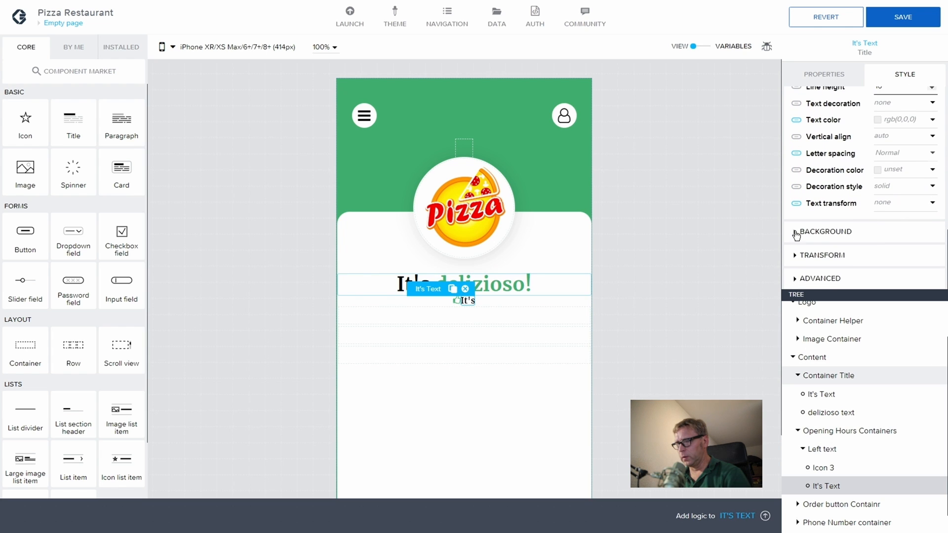
{"action": "scroll", "coordinate": [810, 212], "scroll_direction": "up", "scroll_amount": 7}
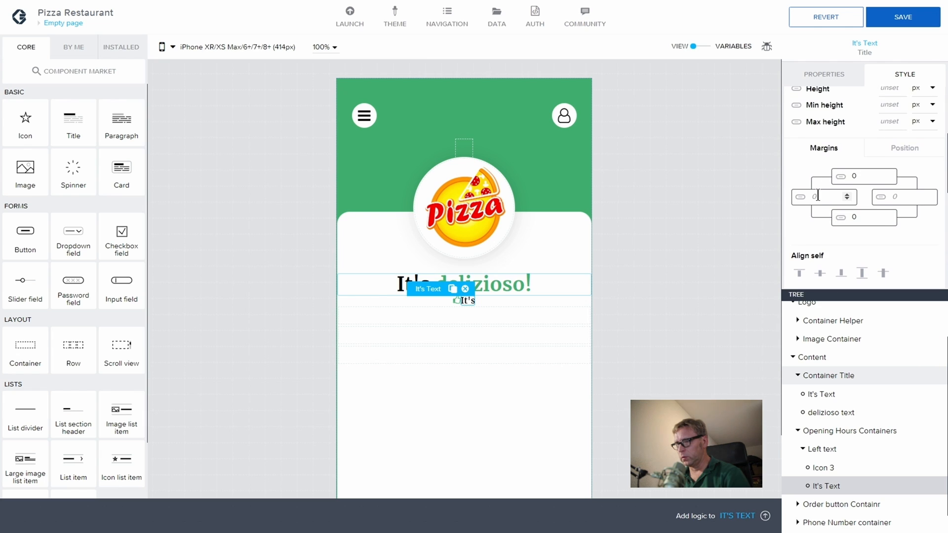
{"action": "left_click", "coordinate": [818, 196]}
{"action": "type", "text": "4"}
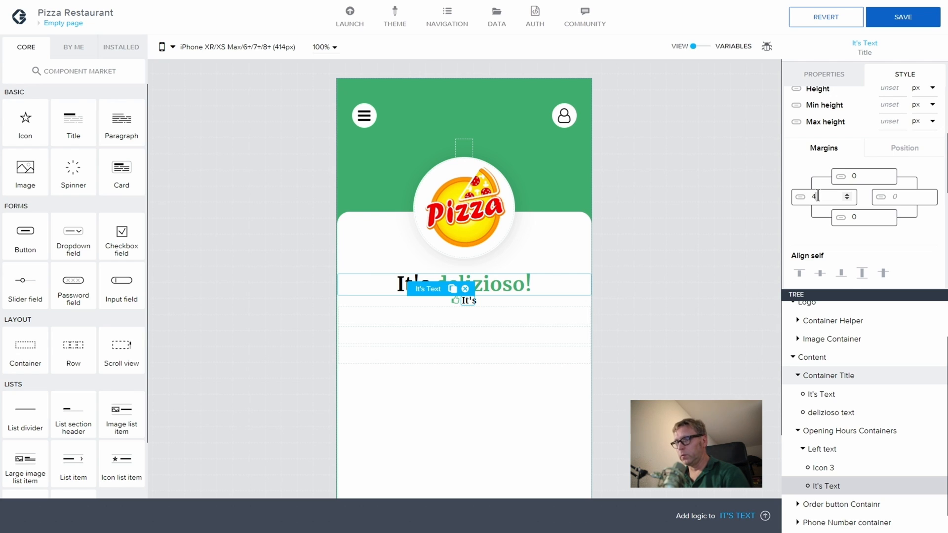
Step: Rename the pasted text component's display name to 'Open now text'
{"action": "left_click", "coordinate": [824, 75]}
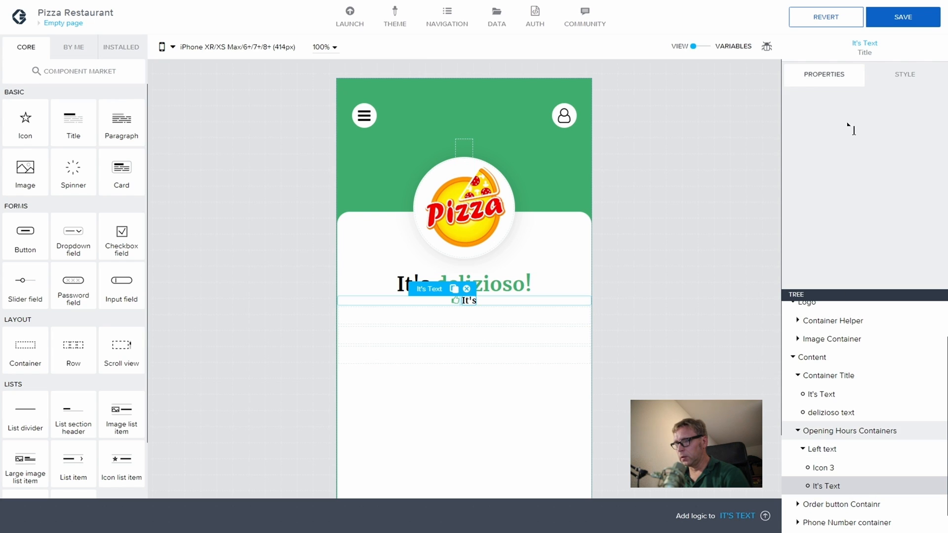
{"action": "left_click", "coordinate": [795, 190]}
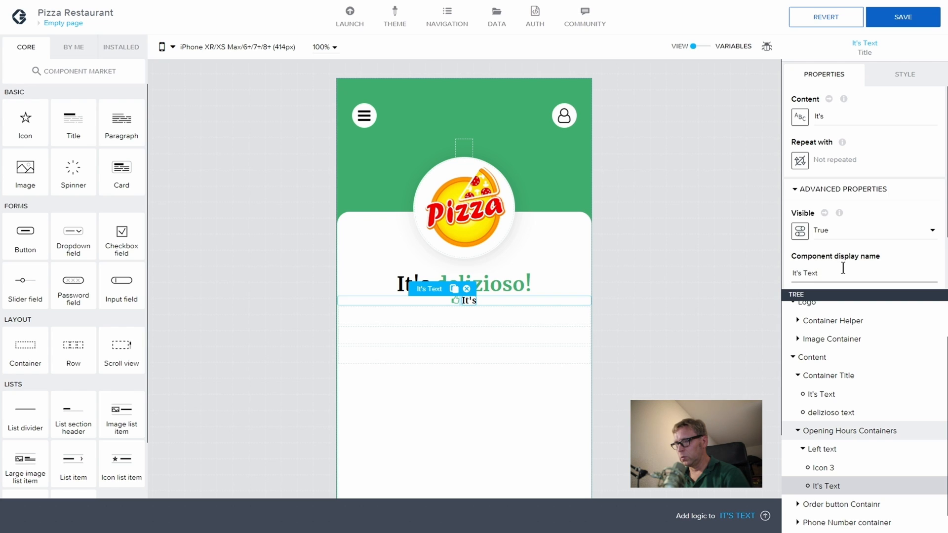
{"action": "left_click_drag", "start_coordinate": [844, 268], "coordinate": [774, 271]}
{"action": "type", "text": "Open Noew"}
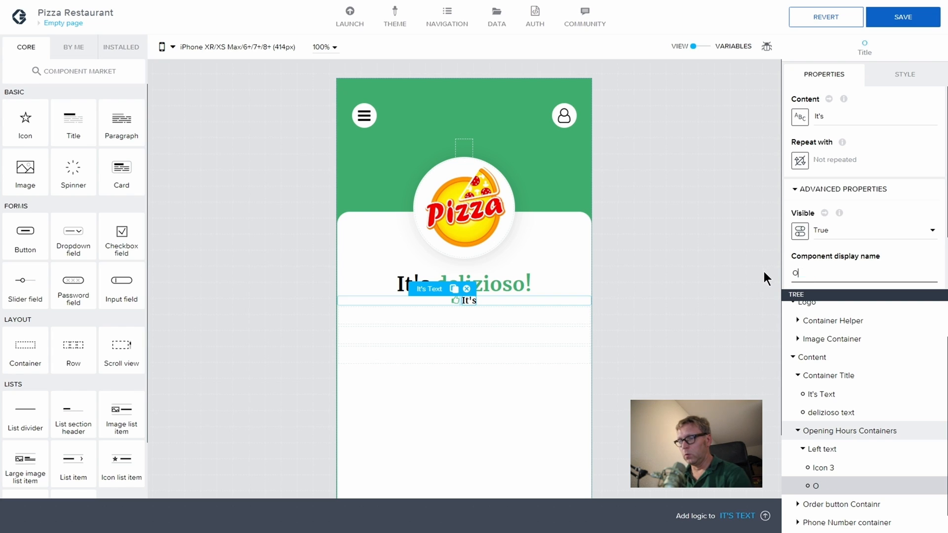
{"action": "key", "text": "BackSpace"}
{"action": "key", "text": "BackSpace"}
{"action": "key", "text": "BackSpace"}
{"action": "key", "text": "BackSpace"}
{"action": "key", "text": "BackSpace"}
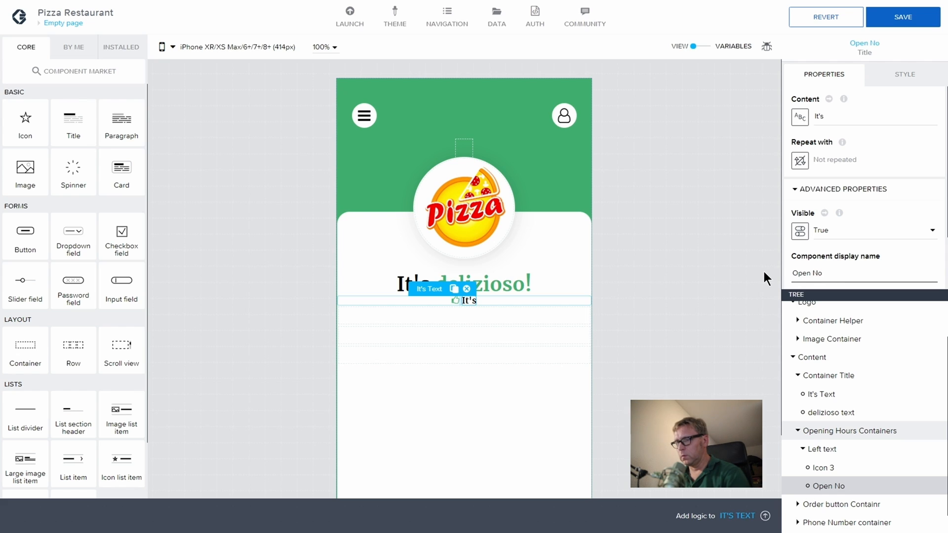
{"action": "type", "text": "noew"}
{"action": "key", "text": "BackSpace"}
{"action": "key", "text": "BackSpace"}
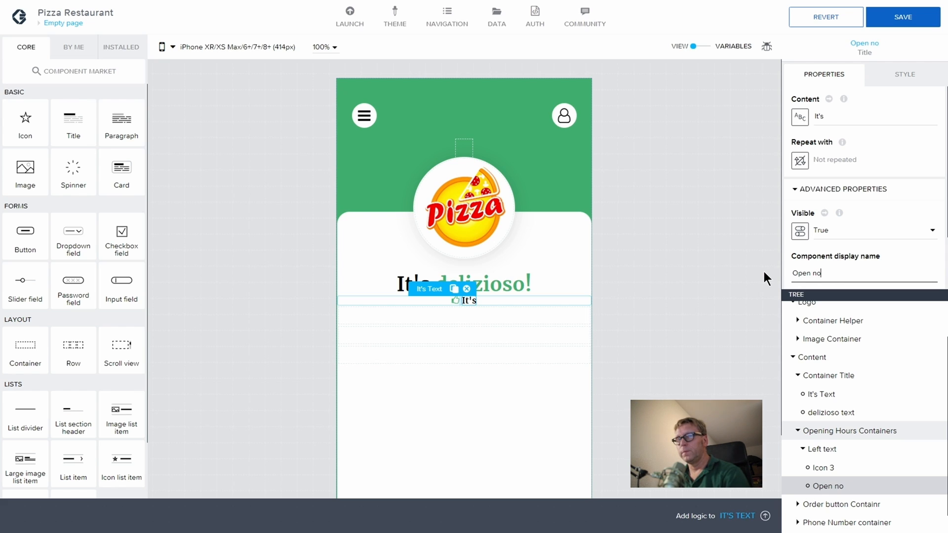
{"action": "type", "text": "w text"}
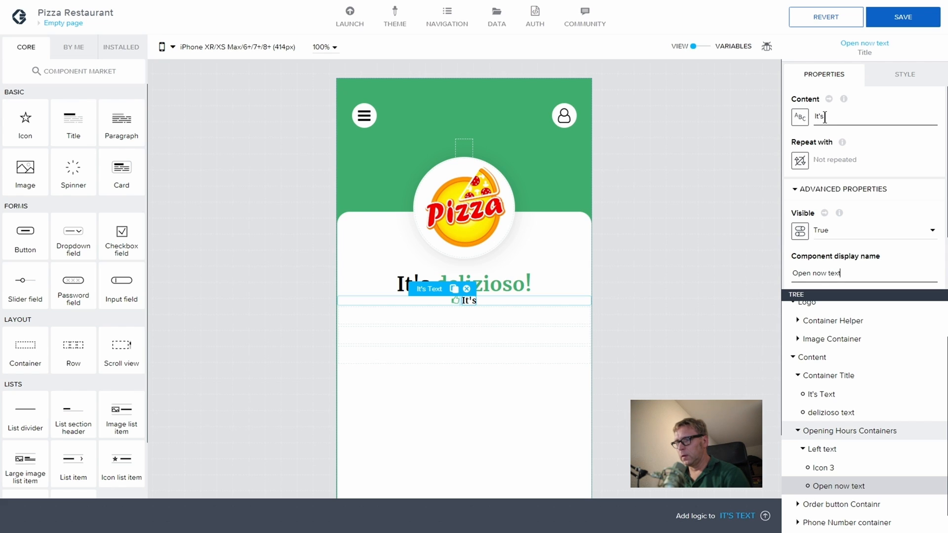
Step: Change the text content to 'Open now' and save the app
{"action": "left_click_drag", "start_coordinate": [825, 117], "coordinate": [816, 115]}
{"action": "type", "text": "Opne"}
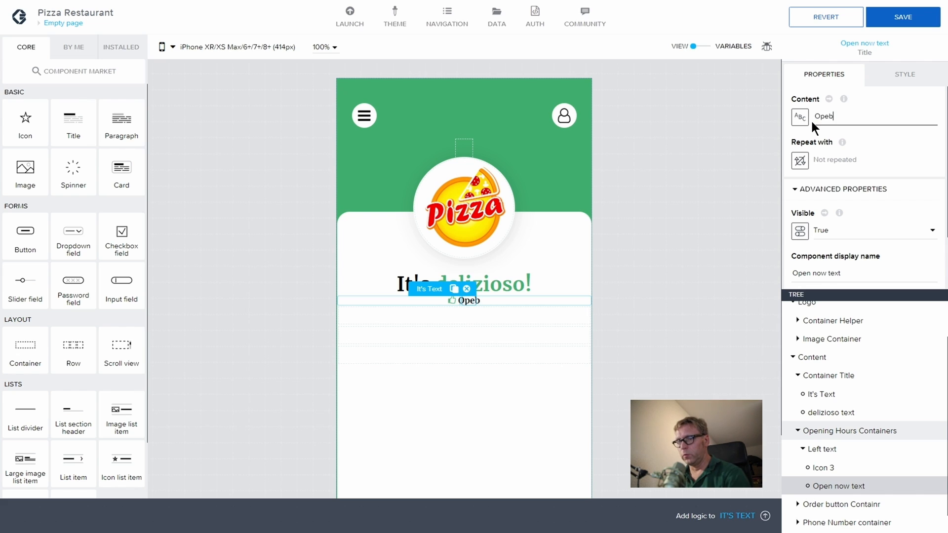
{"action": "key", "text": "BackSpace"}
{"action": "key", "text": "BackSpace"}
{"action": "type", "text": "en"}
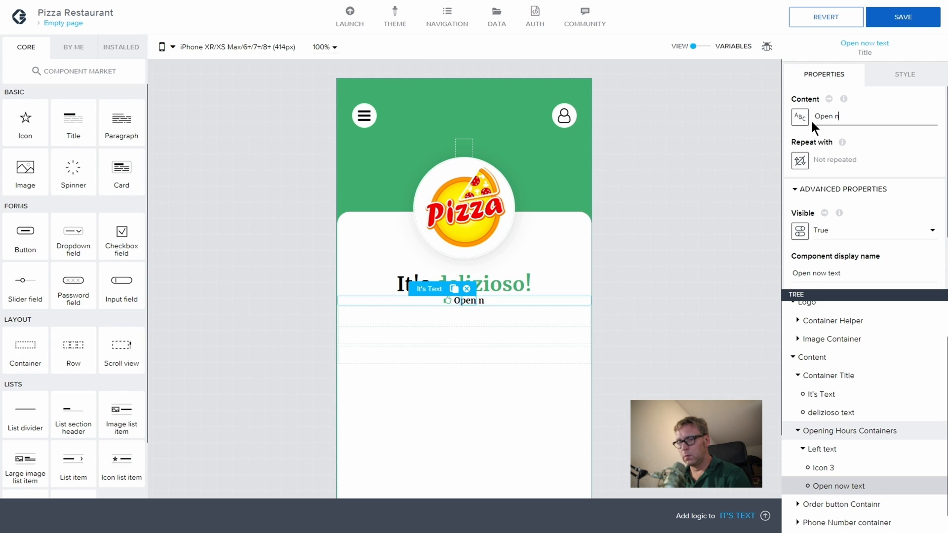
{"action": "type", "text": " now"}
{"action": "left_click", "coordinate": [904, 14]}
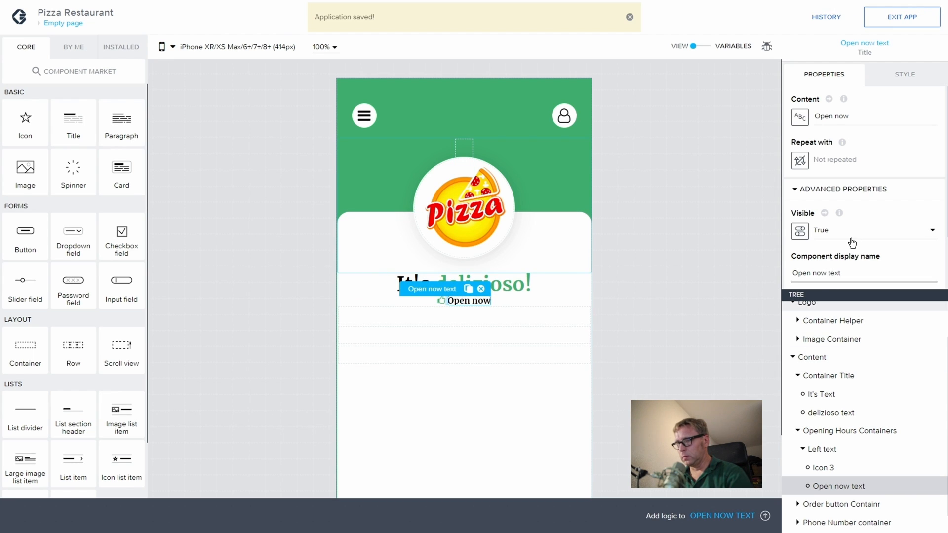
Step: Try Archivo Narrow on the Open now text and set its font weight to Normal (400)
{"action": "scroll", "coordinate": [888, 164], "scroll_direction": "down", "scroll_amount": 1}
{"action": "scroll", "coordinate": [887, 164], "scroll_direction": "down", "scroll_amount": 2}
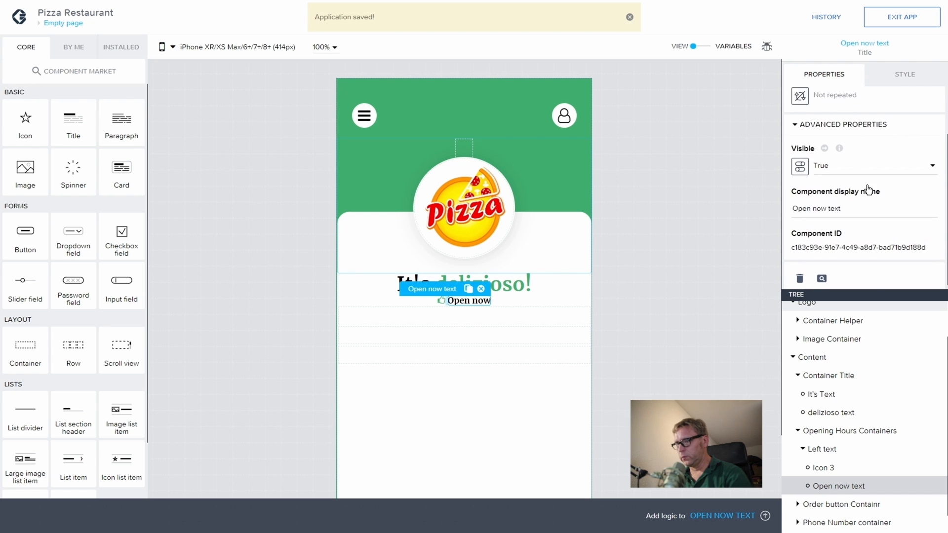
{"action": "left_click", "coordinate": [903, 74]}
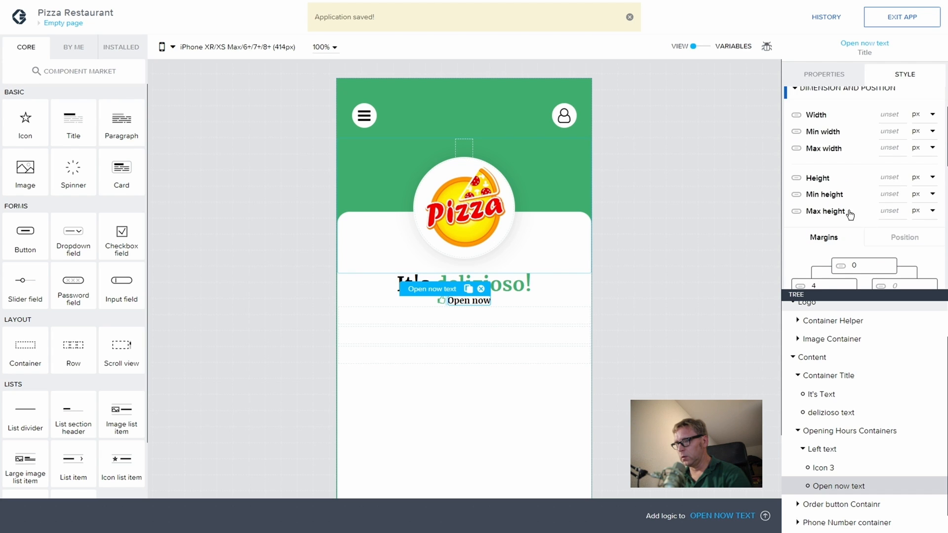
{"action": "scroll", "coordinate": [842, 197], "scroll_direction": "down", "scroll_amount": 3}
{"action": "scroll", "coordinate": [843, 198], "scroll_direction": "down", "scroll_amount": 3}
{"action": "left_click", "coordinate": [883, 193]}
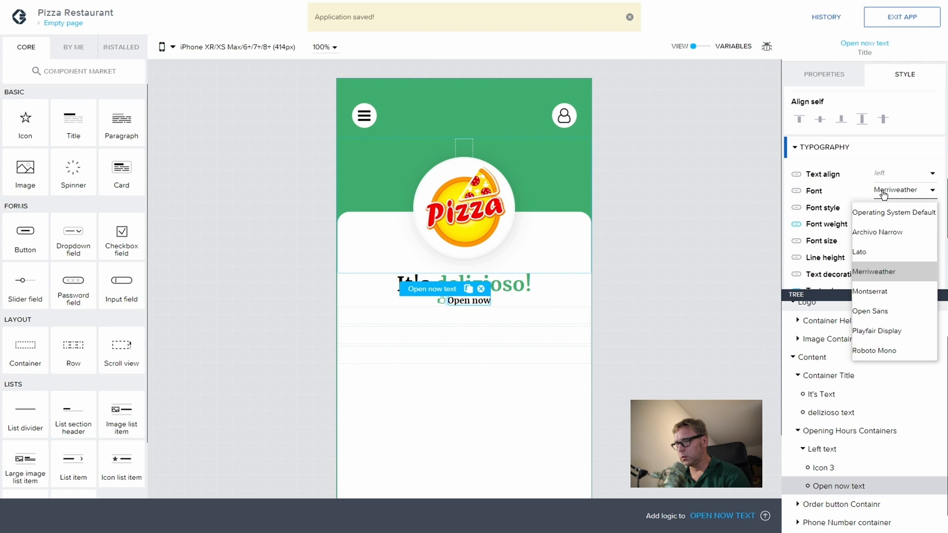
{"action": "left_click", "coordinate": [879, 231]}
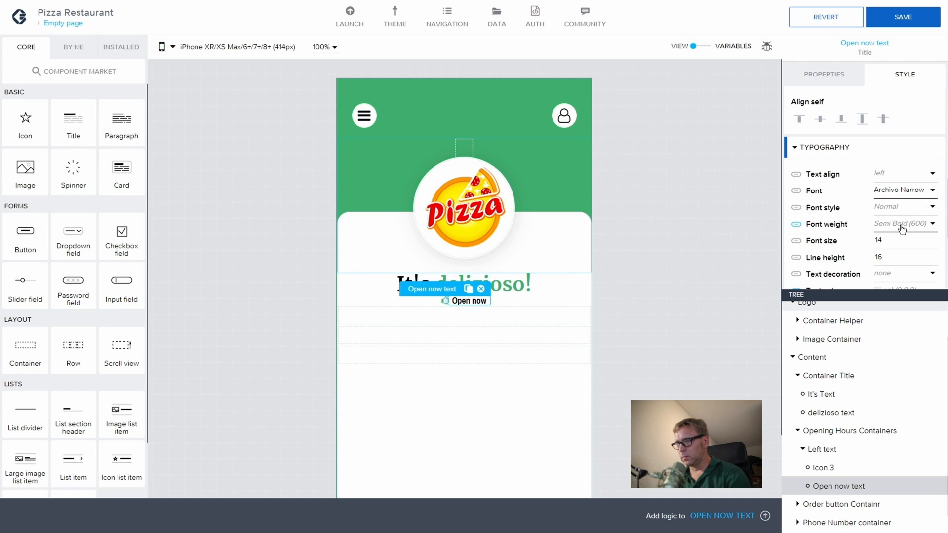
{"action": "left_click", "coordinate": [901, 226]}
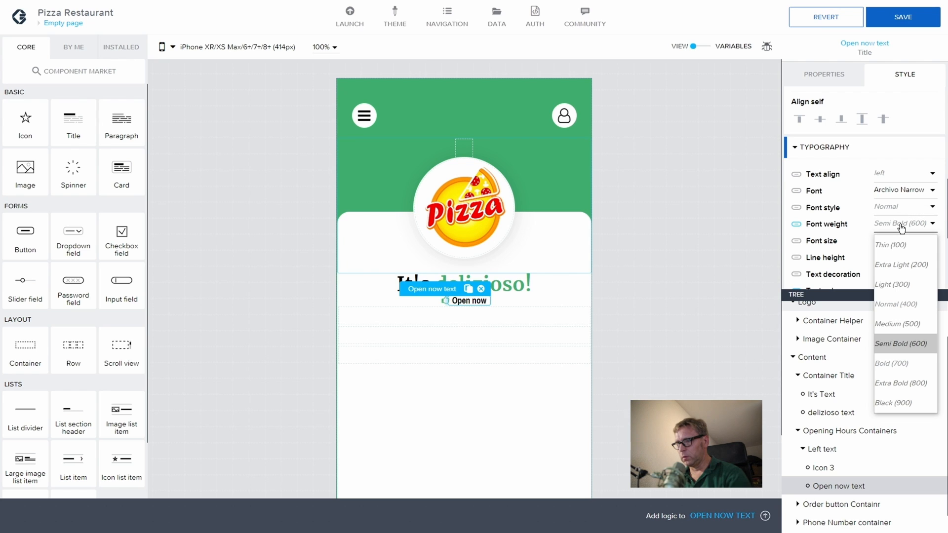
{"action": "left_click", "coordinate": [902, 304]}
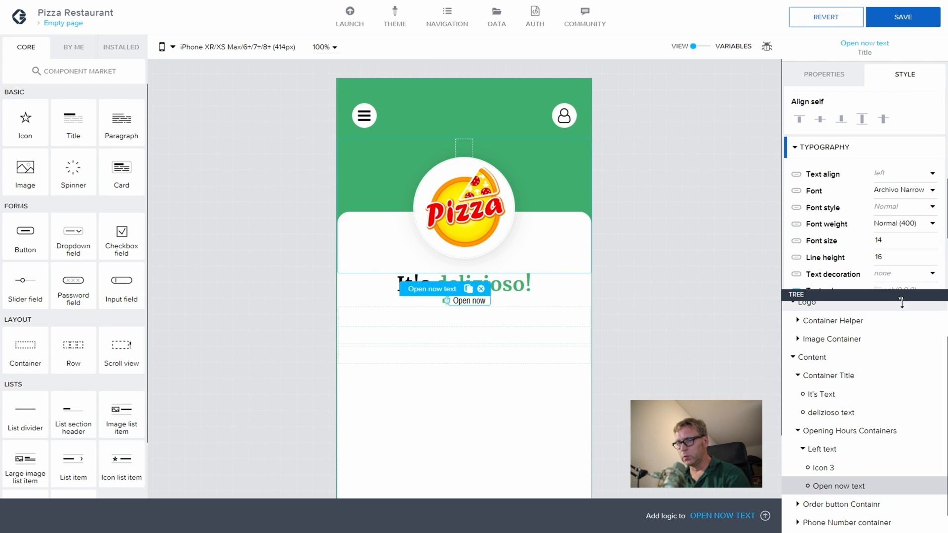
{"action": "left_click", "coordinate": [901, 226]}
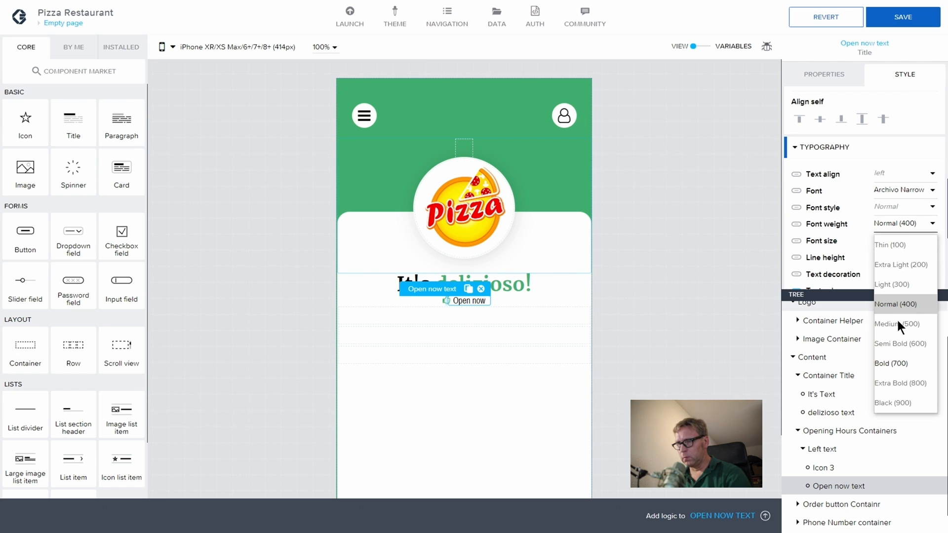
{"action": "left_click", "coordinate": [890, 301]}
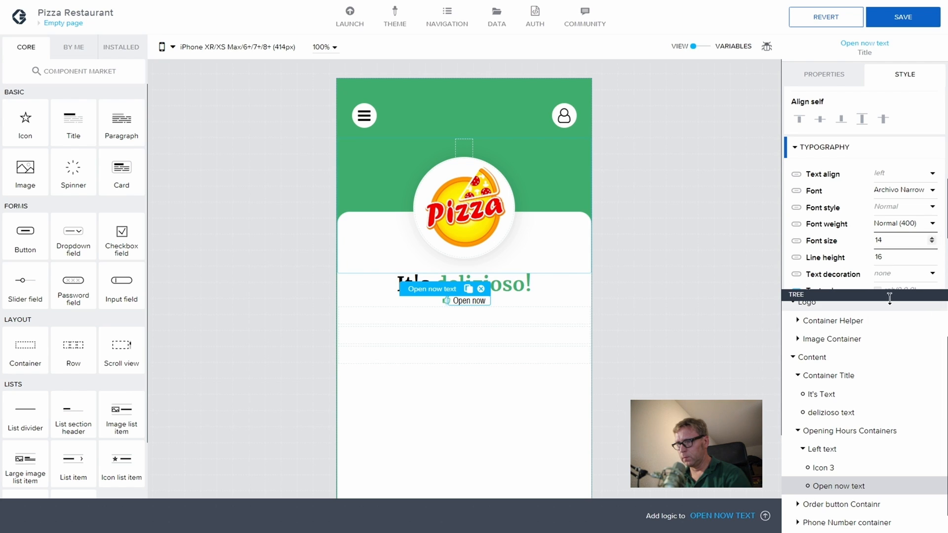
Step: Try Lato and Merriweather, then settle on Montserrat for the Open now text
{"action": "left_click", "coordinate": [908, 192]}
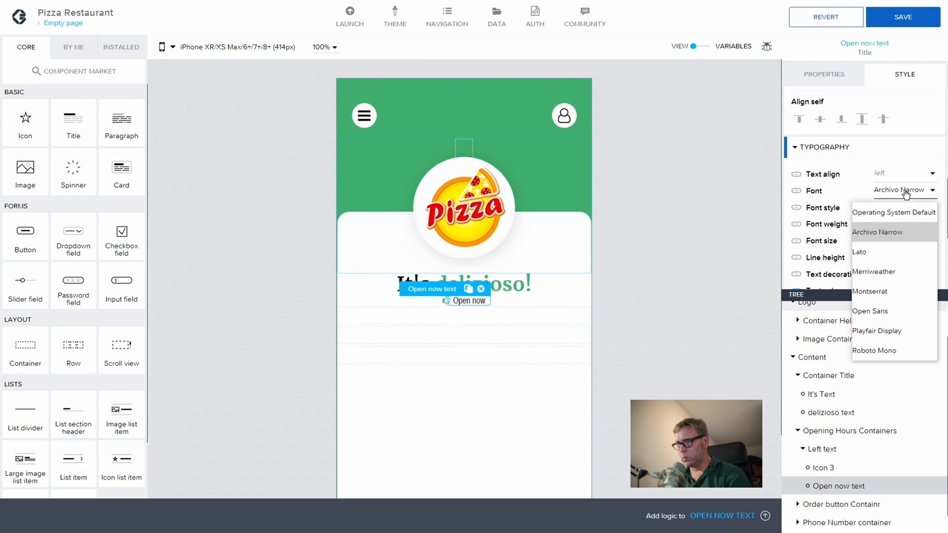
{"action": "left_click", "coordinate": [881, 251]}
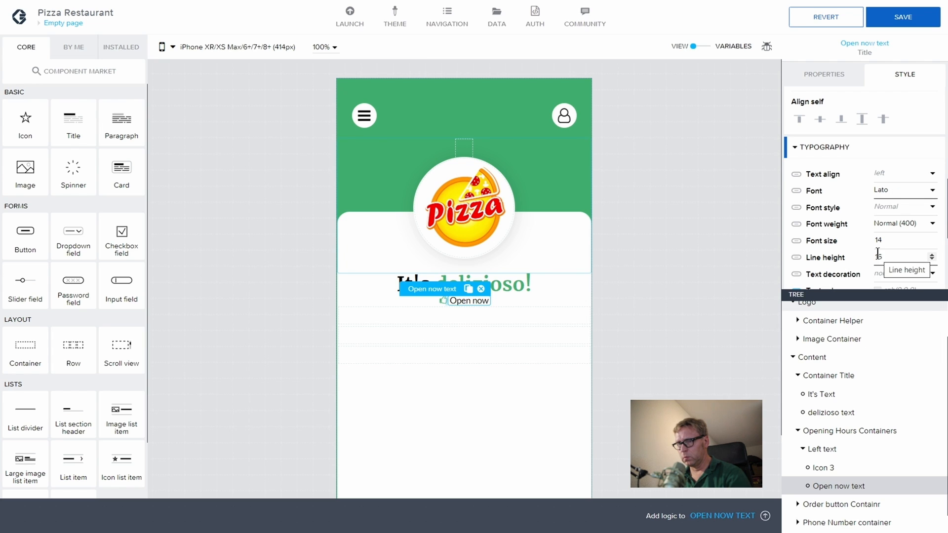
{"action": "left_click", "coordinate": [888, 192]}
{"action": "left_click", "coordinate": [883, 272]}
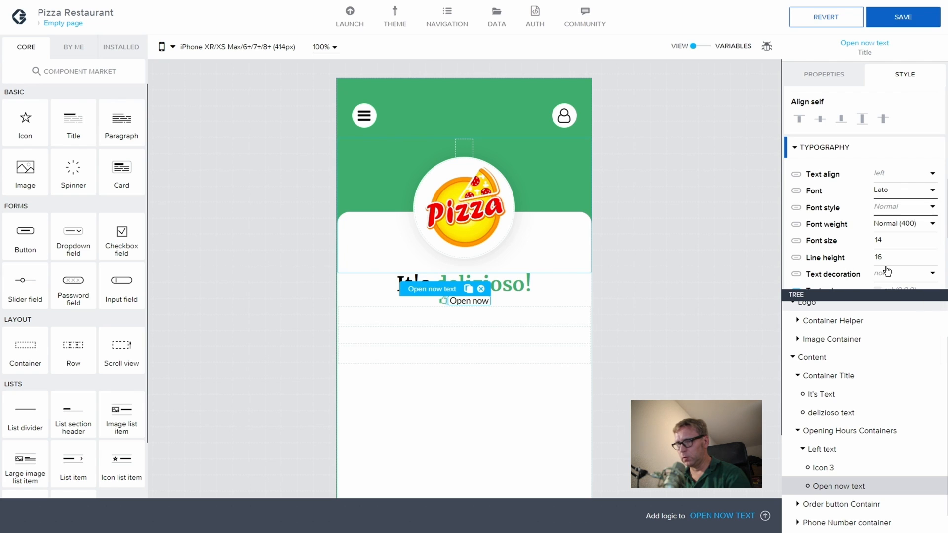
{"action": "left_click", "coordinate": [891, 193]}
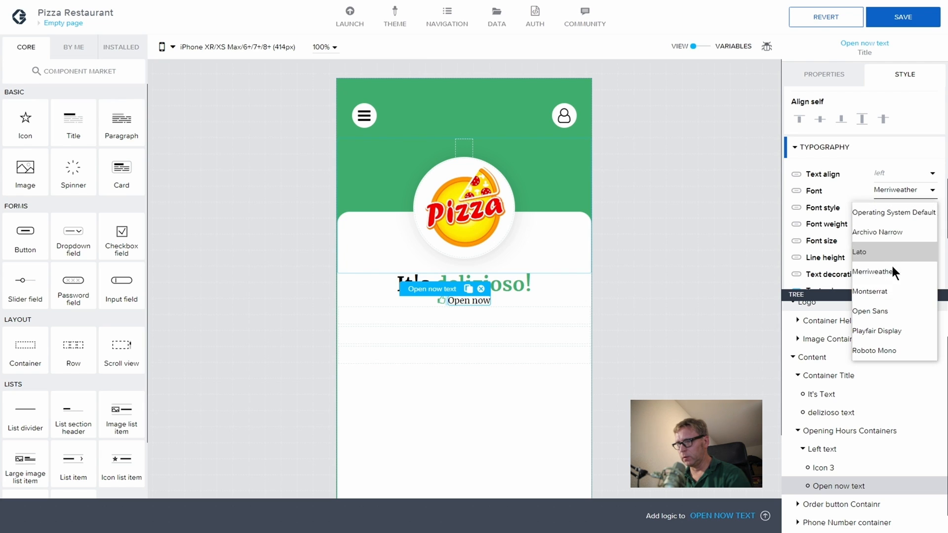
{"action": "left_click", "coordinate": [890, 290]}
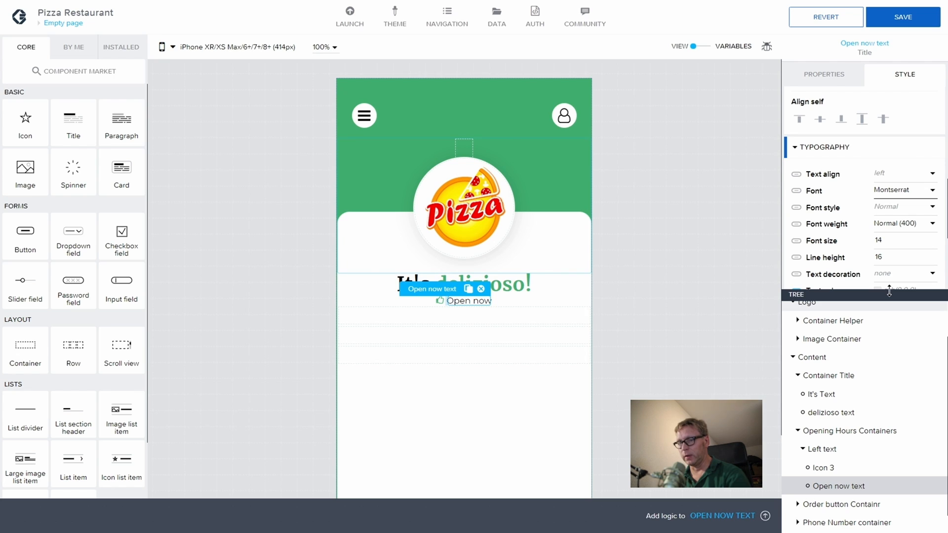
{"action": "left_click", "coordinate": [763, 322]}
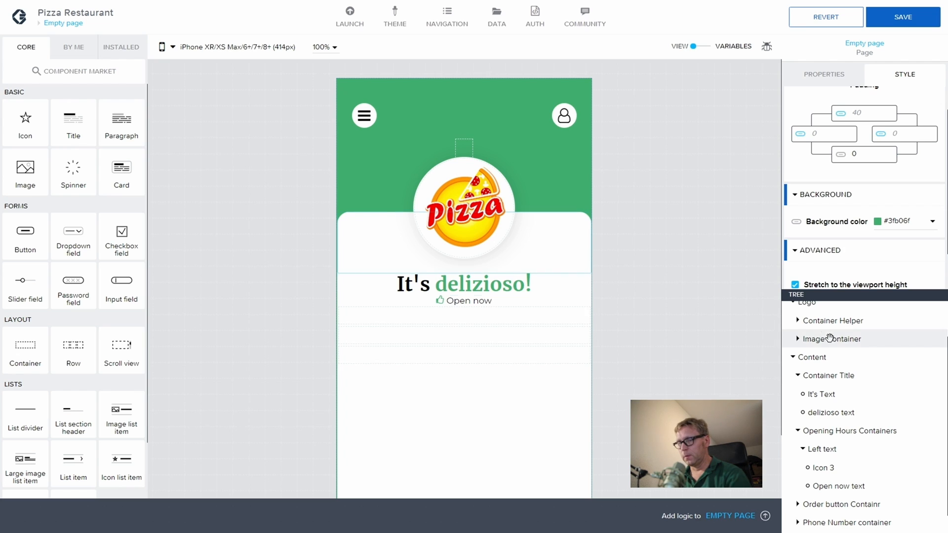
Step: Duplicate the Left text container to create a second Open now item
{"action": "left_click", "coordinate": [803, 449]}
{"action": "left_click", "coordinate": [820, 463]}
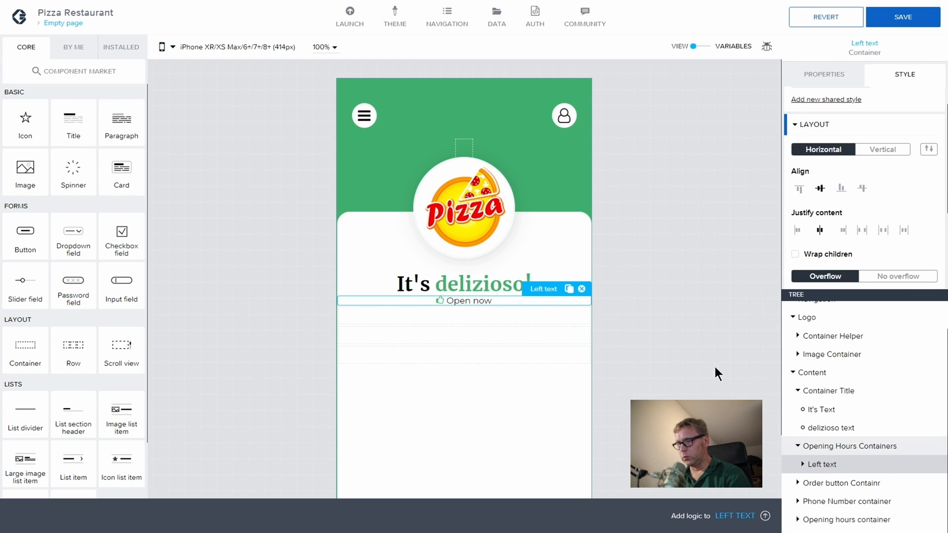
{"action": "left_click", "coordinate": [571, 290]}
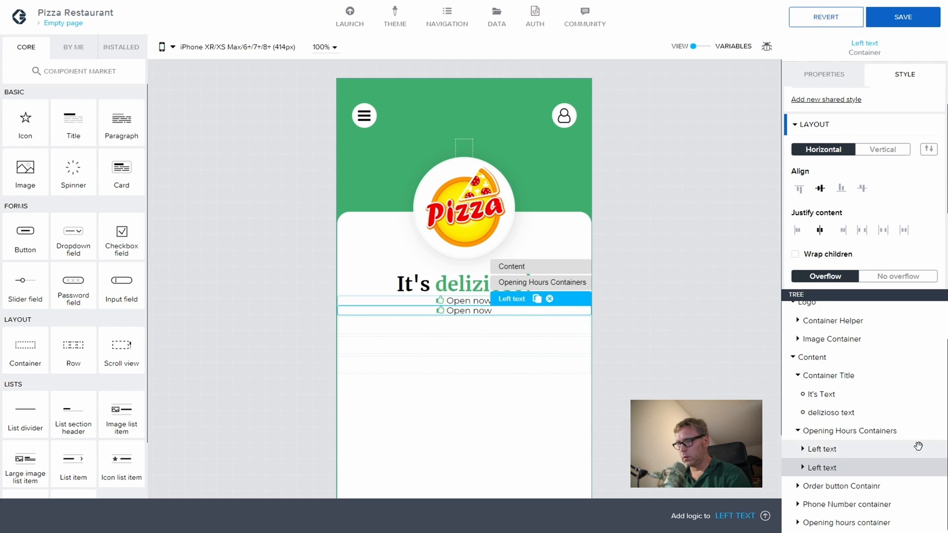
Step: Set Opening Hours Containers to a horizontal layout with space-evenly justification
{"action": "left_click", "coordinate": [877, 430]}
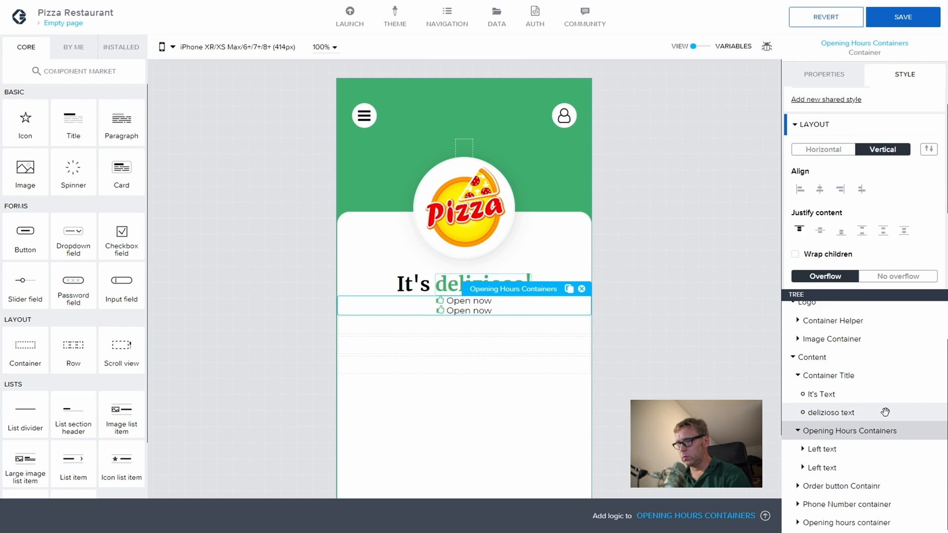
{"action": "left_click", "coordinate": [826, 149]}
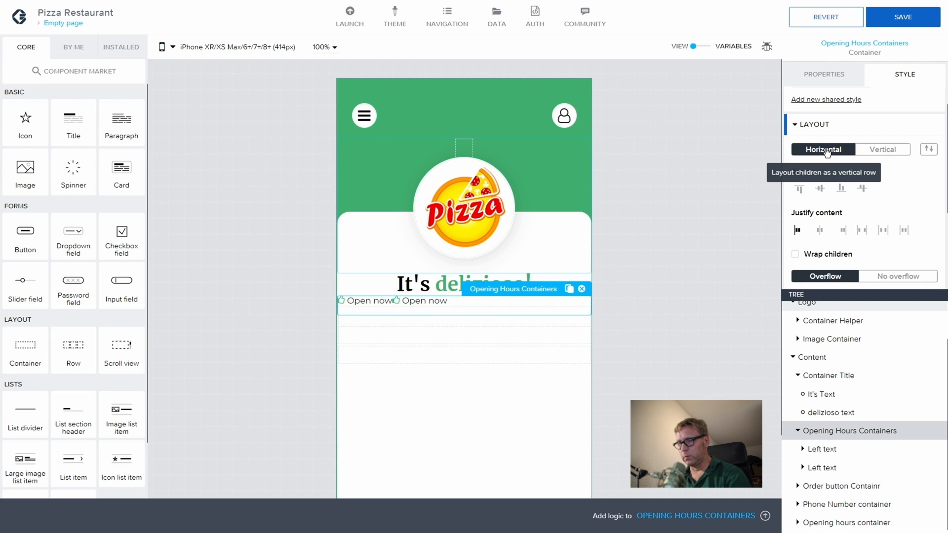
{"action": "left_click", "coordinate": [820, 231]}
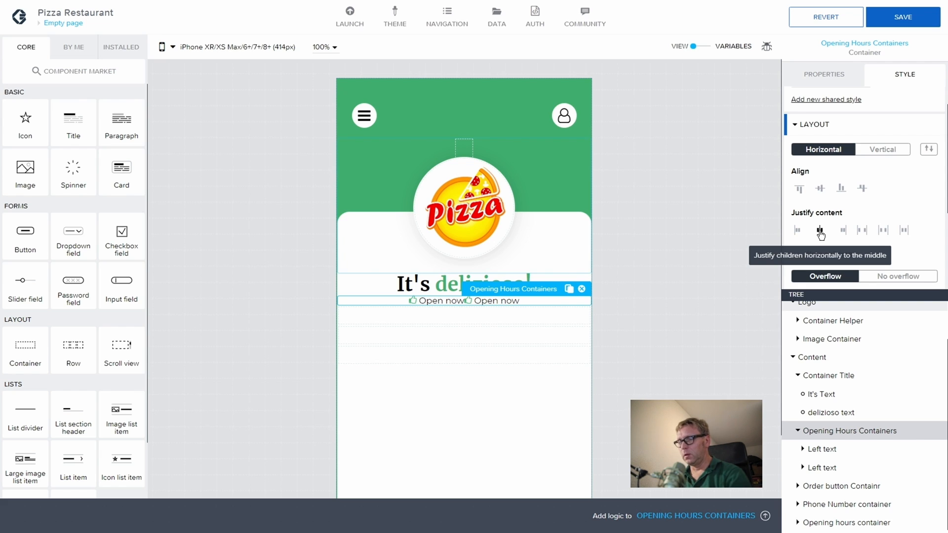
{"action": "left_click", "coordinate": [862, 230]}
{"action": "left_click", "coordinate": [883, 230]}
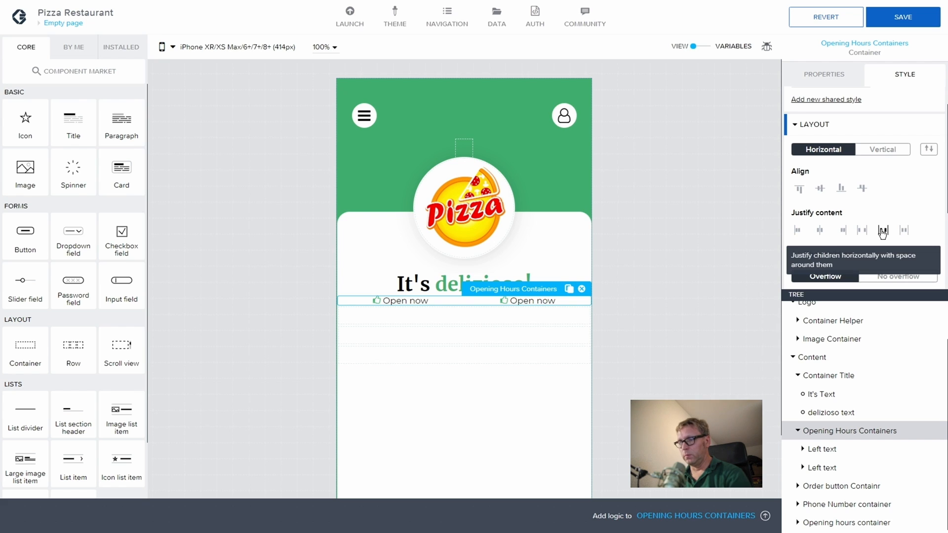
{"action": "left_click", "coordinate": [904, 231]}
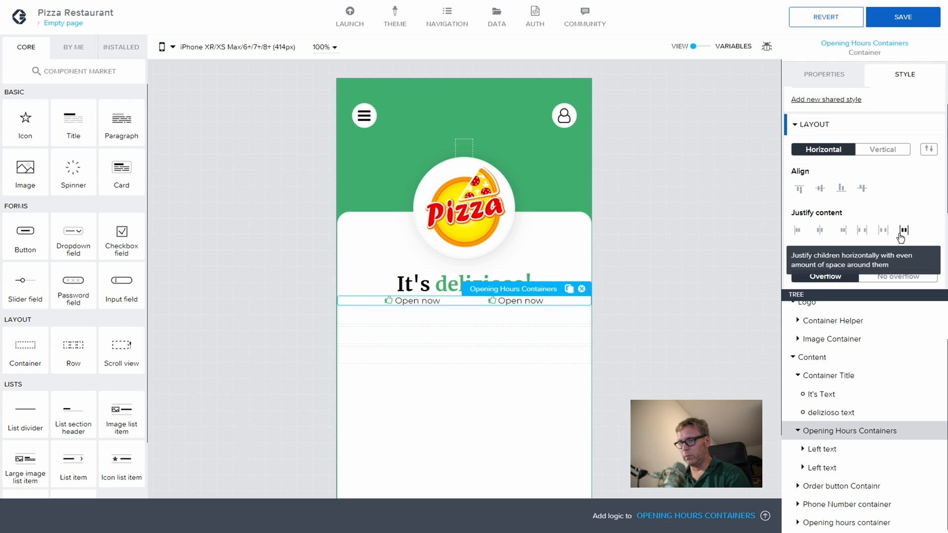
{"action": "left_click", "coordinate": [831, 473]}
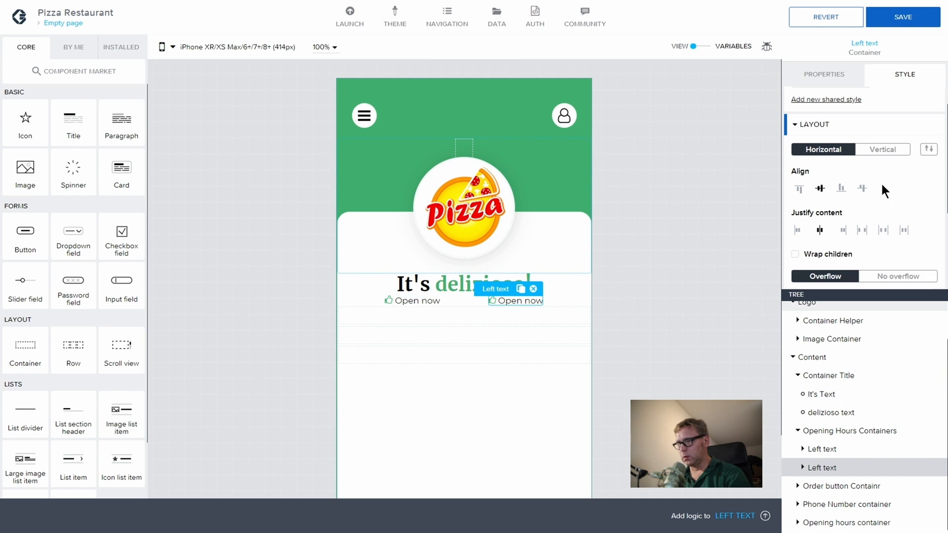
Step: Give the second Open now item a 16 px right margin
{"action": "scroll", "coordinate": [869, 197], "scroll_direction": "down", "scroll_amount": 3}
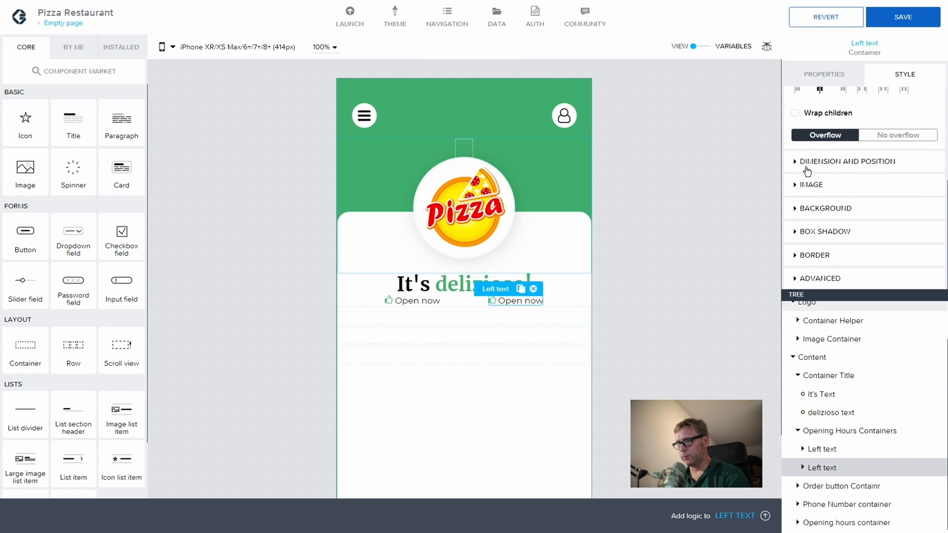
{"action": "left_click", "coordinate": [796, 163]}
{"action": "scroll", "coordinate": [869, 232], "scroll_direction": "down", "scroll_amount": 3}
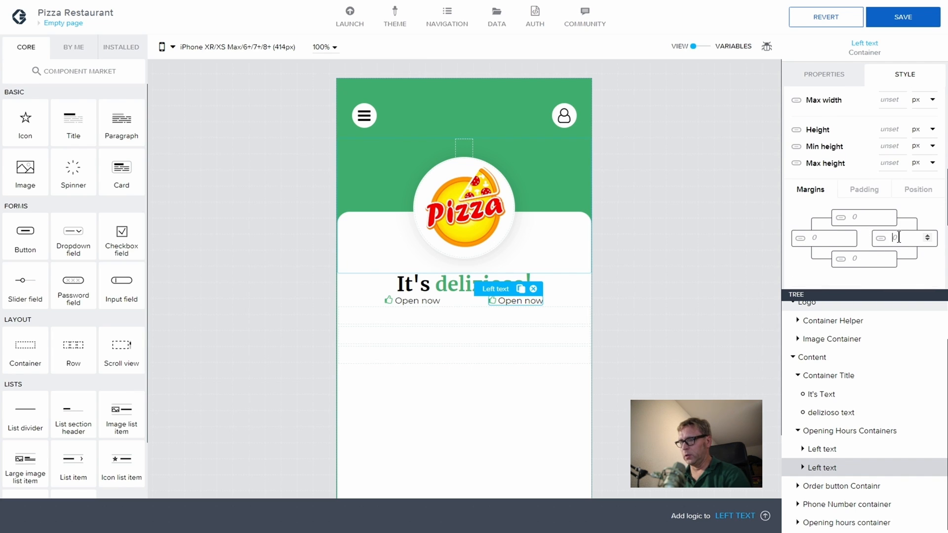
{"action": "type", "text": "16"}
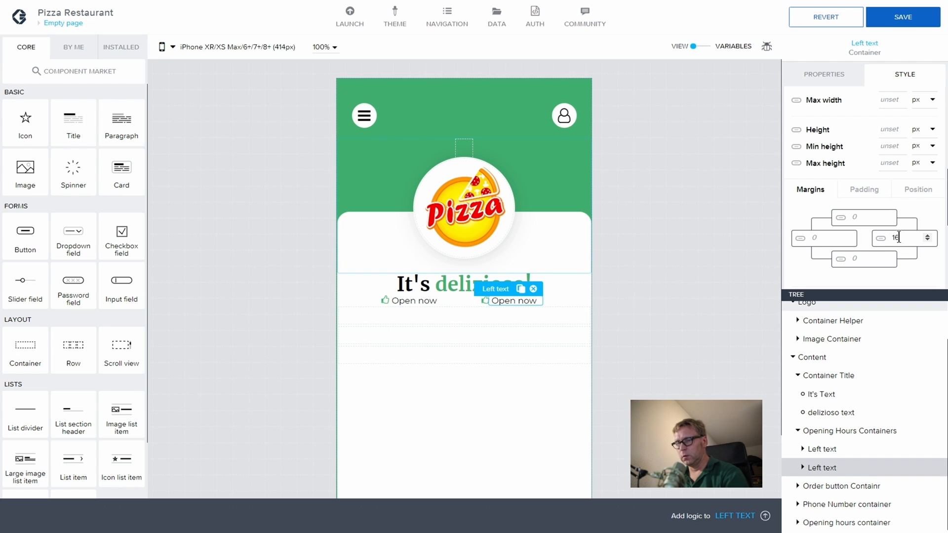
Step: Give the first Open now item a 16 px left margin
{"action": "left_click", "coordinate": [838, 450]}
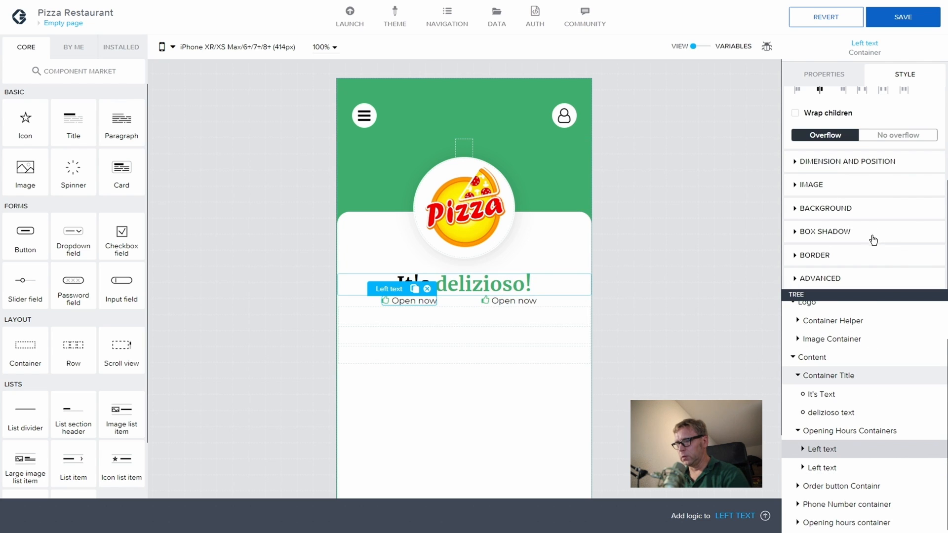
{"action": "scroll", "coordinate": [811, 177], "scroll_direction": "up", "scroll_amount": 2}
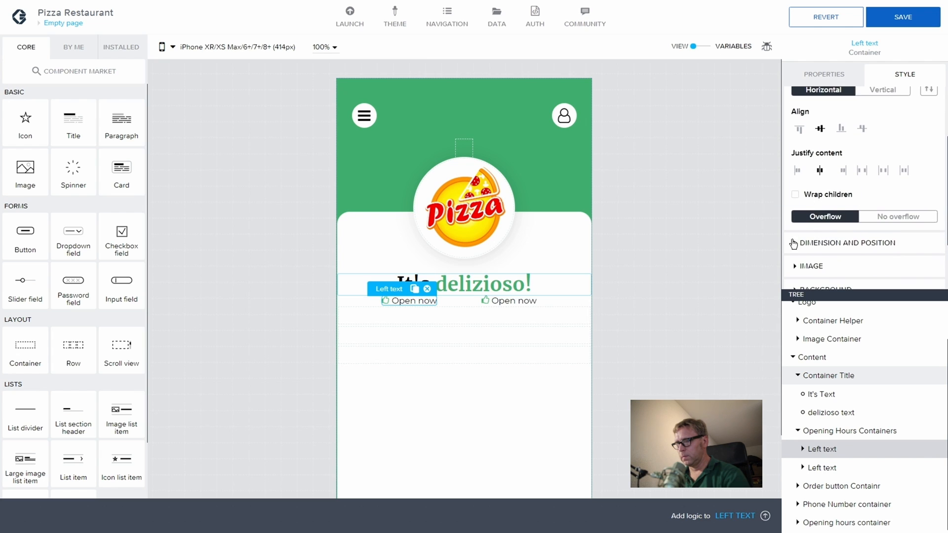
{"action": "scroll", "coordinate": [796, 237], "scroll_direction": "down", "scroll_amount": 2}
{"action": "scroll", "coordinate": [798, 227], "scroll_direction": "down", "scroll_amount": 1}
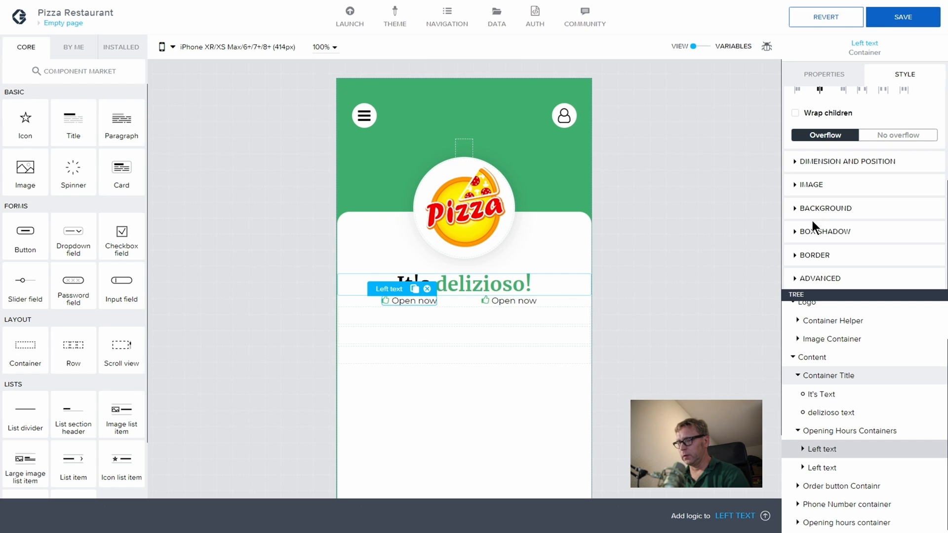
{"action": "left_click", "coordinate": [796, 163]}
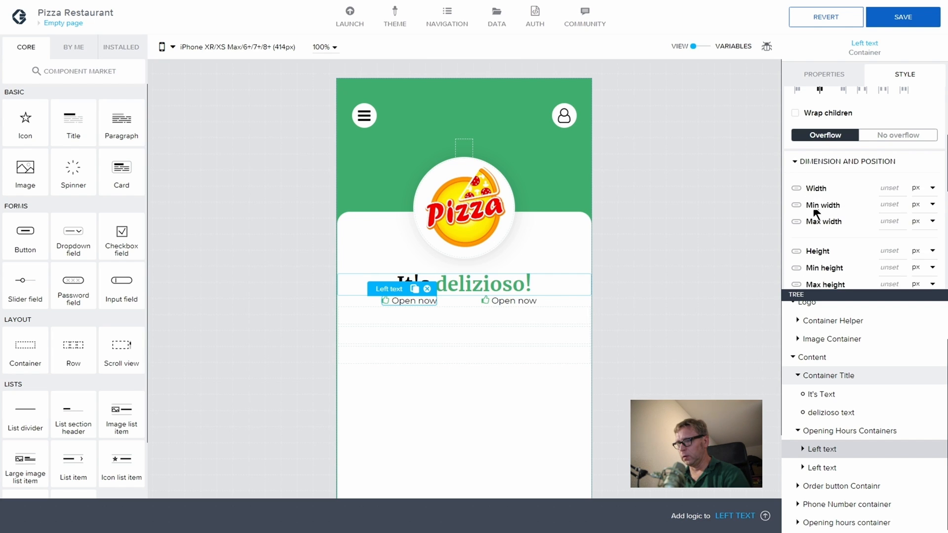
{"action": "scroll", "coordinate": [816, 214], "scroll_direction": "down", "scroll_amount": 5}
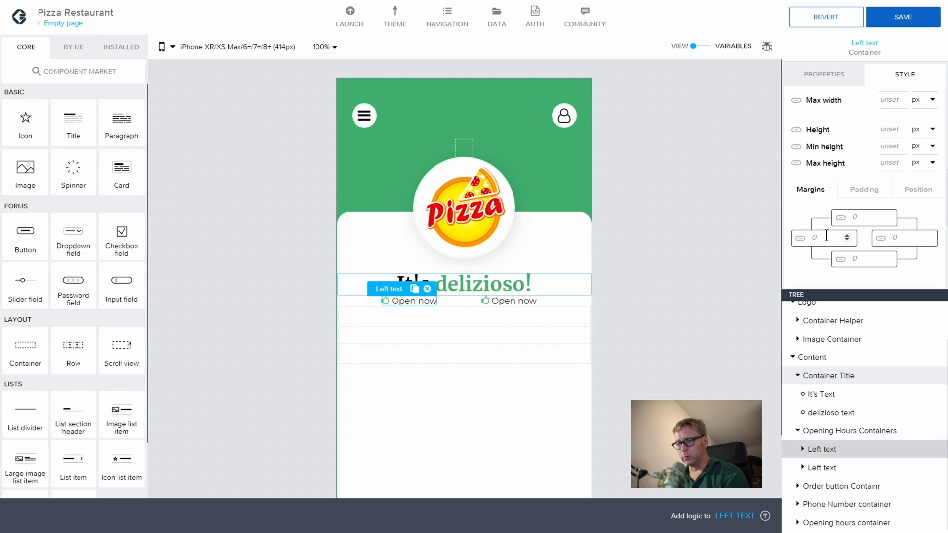
{"action": "type", "text": "16"}
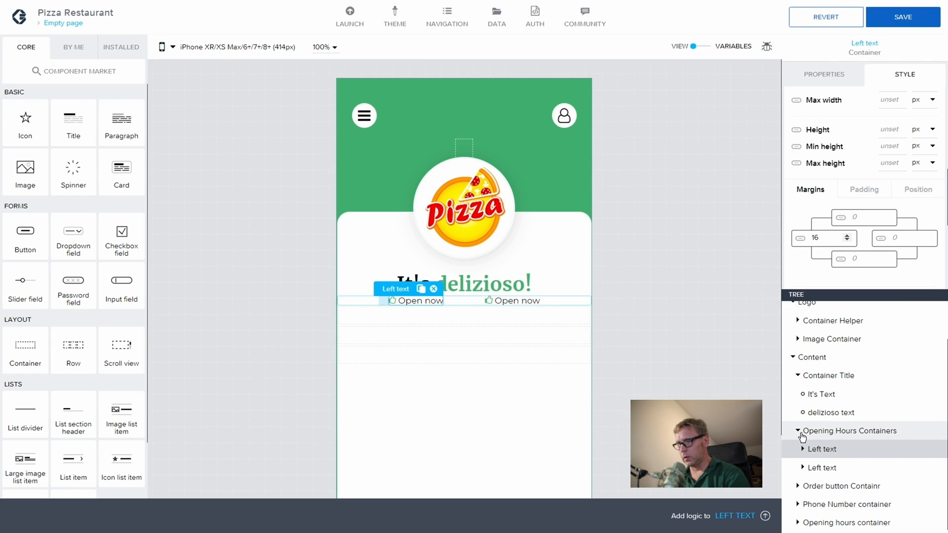
Step: Set the top margin of Opening Hours Containers to 32 px, below the title
{"action": "left_click", "coordinate": [848, 430]}
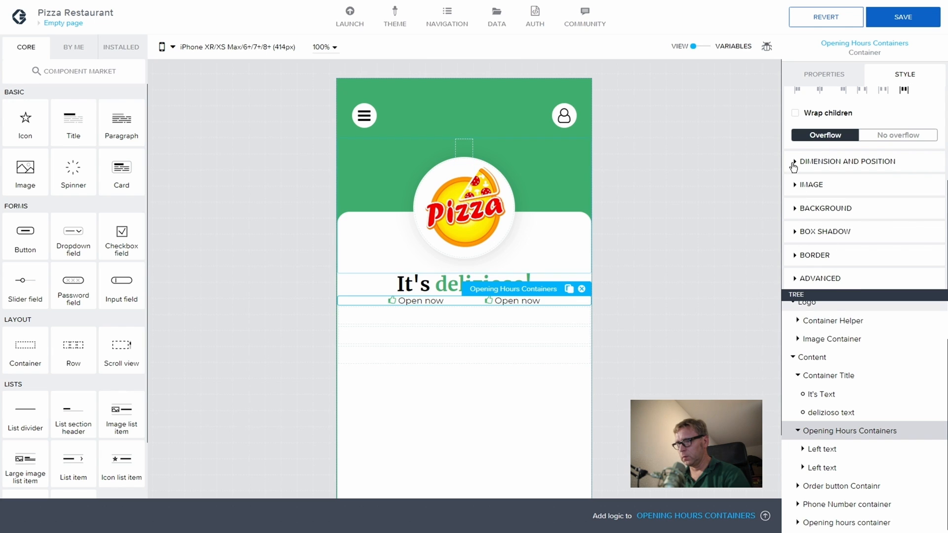
{"action": "left_click", "coordinate": [794, 162]}
{"action": "scroll", "coordinate": [843, 169], "scroll_direction": "up", "scroll_amount": 5}
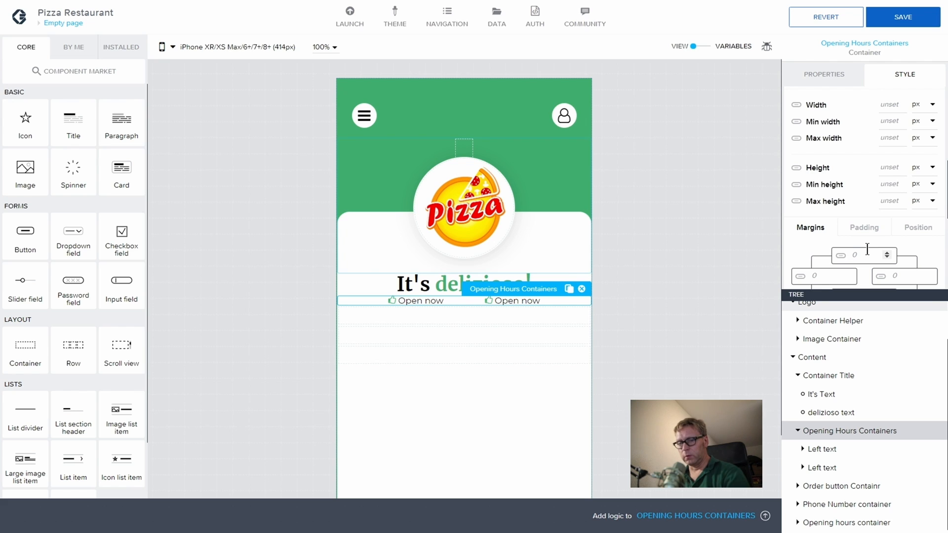
{"action": "type", "text": "24"}
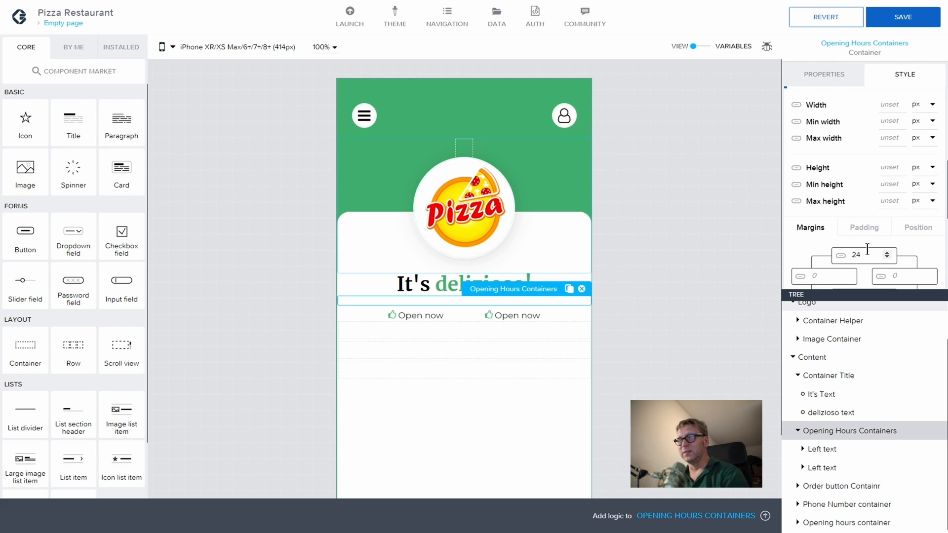
{"action": "left_click_drag", "start_coordinate": [863, 255], "coordinate": [842, 255]}
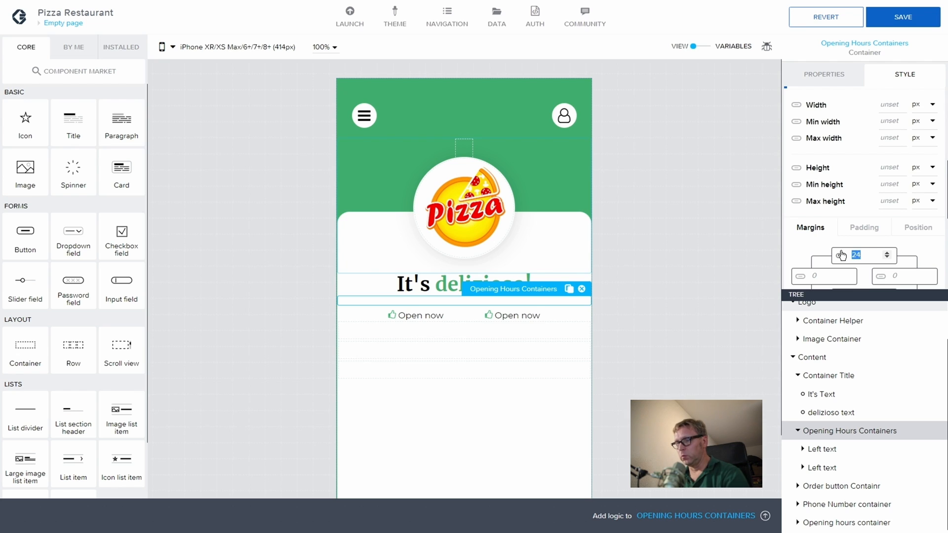
{"action": "type", "text": "28"}
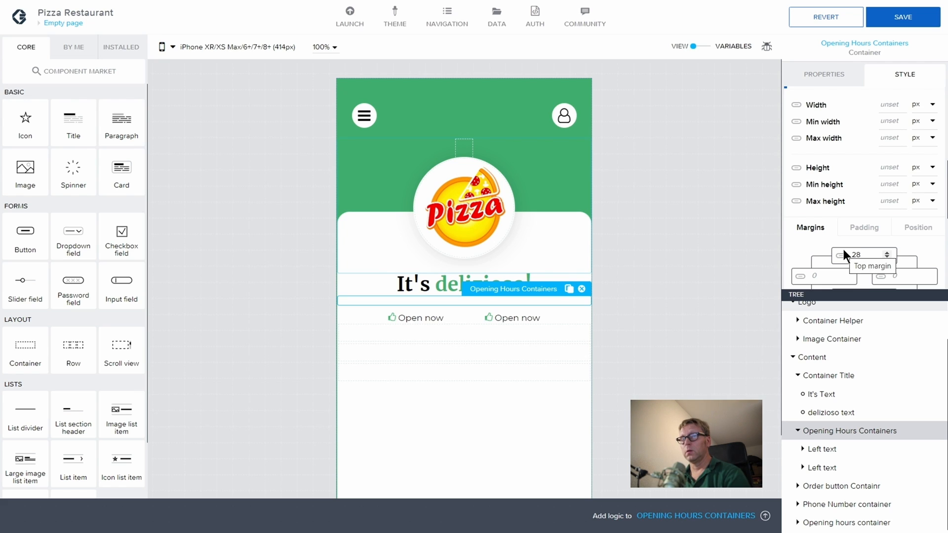
{"action": "left_click", "coordinate": [845, 253]}
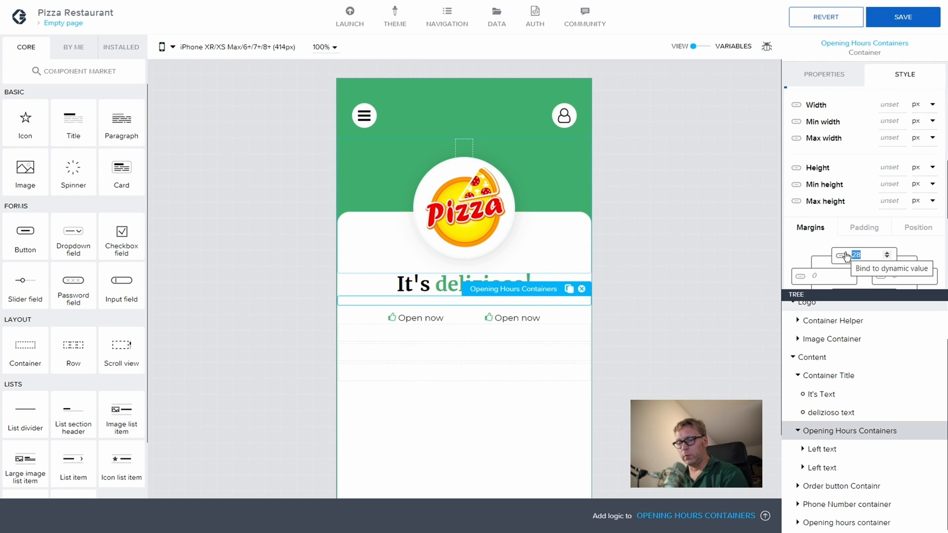
{"action": "type", "text": "32"}
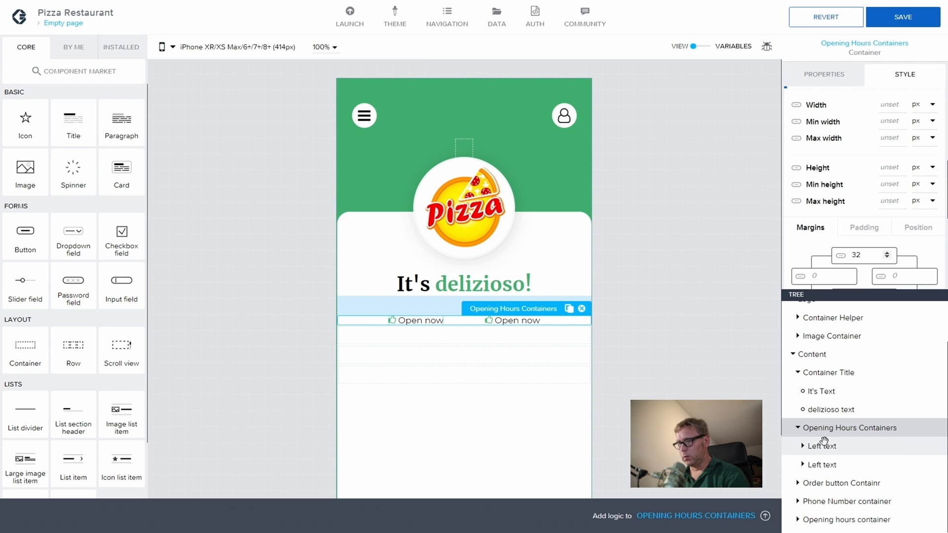
Step: Deselect the container and save the app with Ctrl+S
{"action": "left_click", "coordinate": [799, 429]}
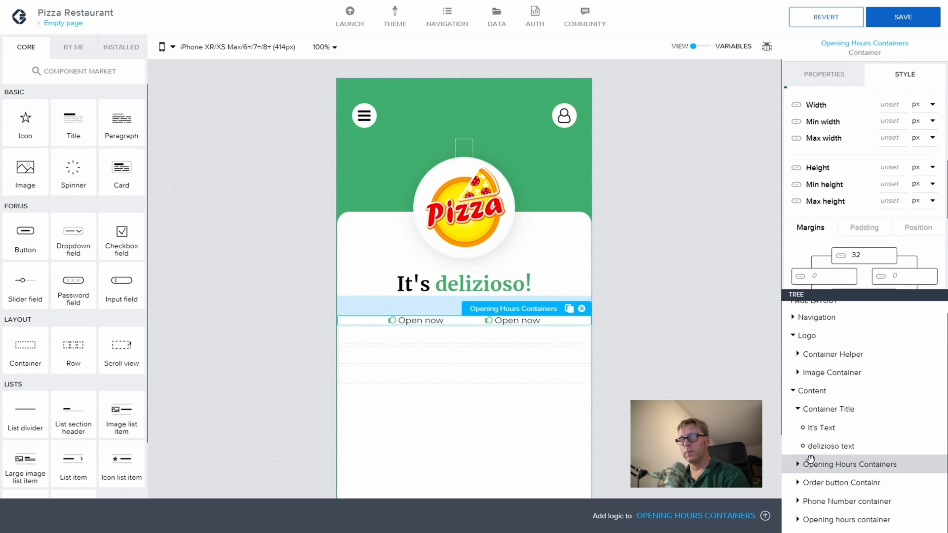
{"action": "left_click", "coordinate": [683, 372]}
{"action": "key", "text": "ctrl+s"}
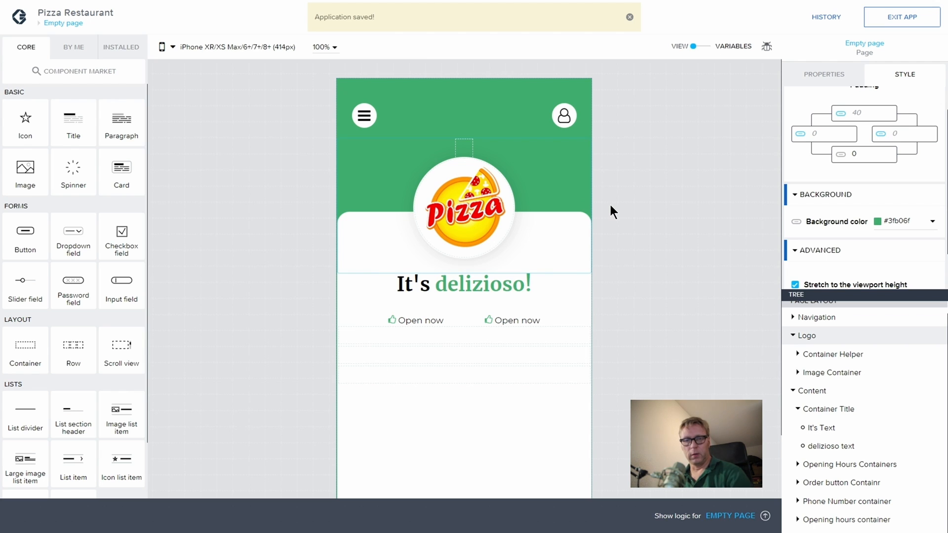
Step: Rename the second Left text container to 'Right Text'
{"action": "left_click", "coordinate": [490, 319]}
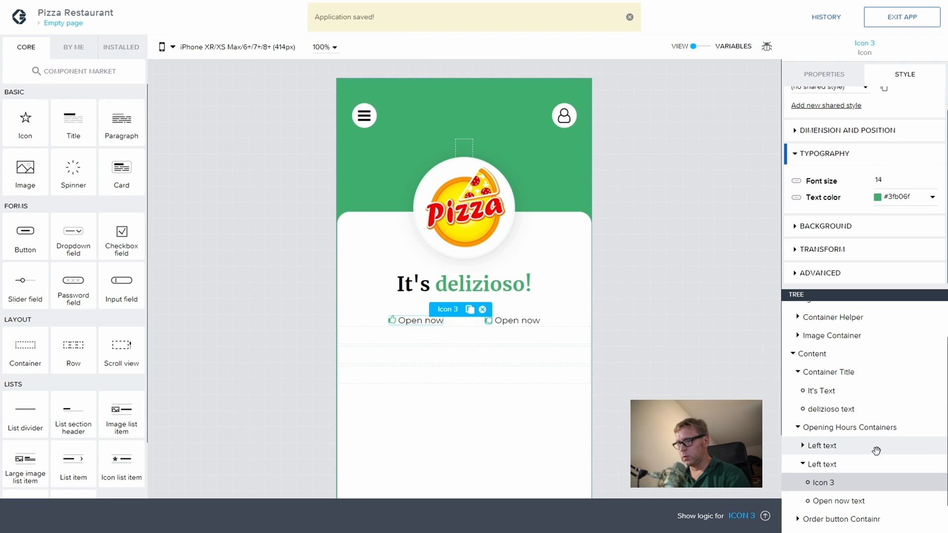
{"action": "left_click", "coordinate": [827, 463]}
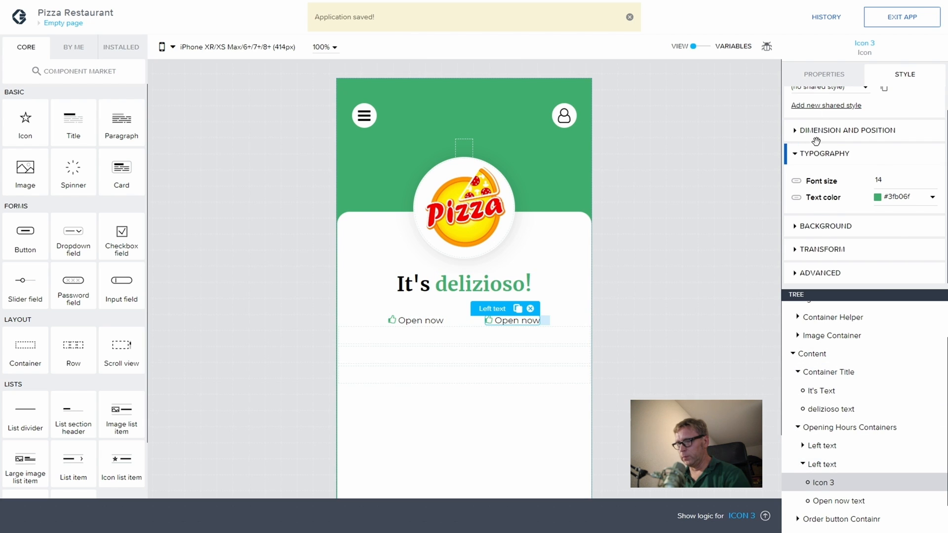
{"action": "left_click", "coordinate": [824, 74]}
{"action": "left_click", "coordinate": [828, 190]}
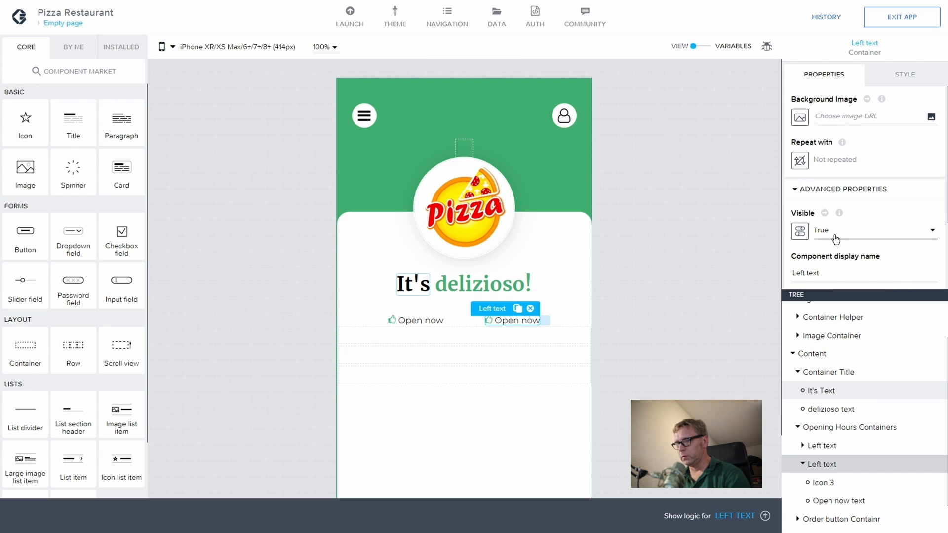
{"action": "left_click", "coordinate": [827, 277]}
{"action": "type", "text": "Righ"}
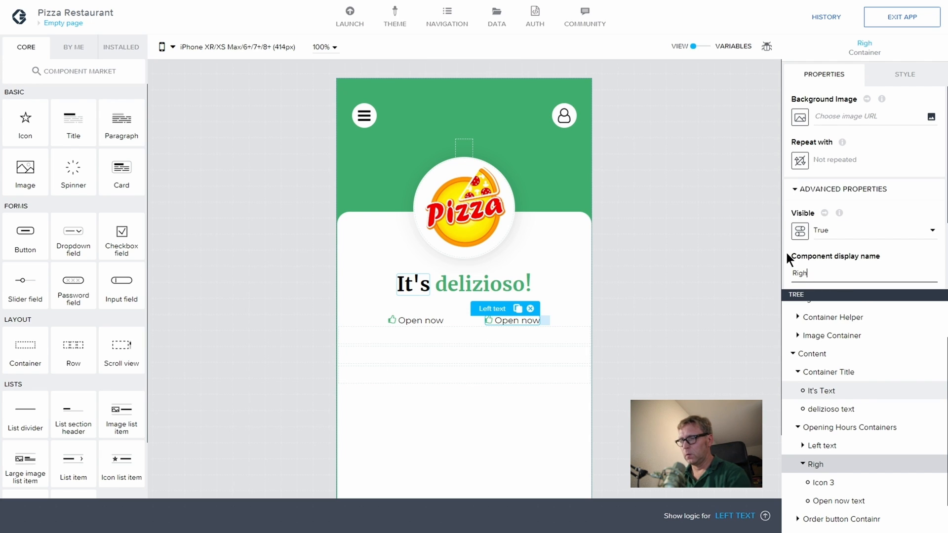
{"action": "type", "text": "t Text"}
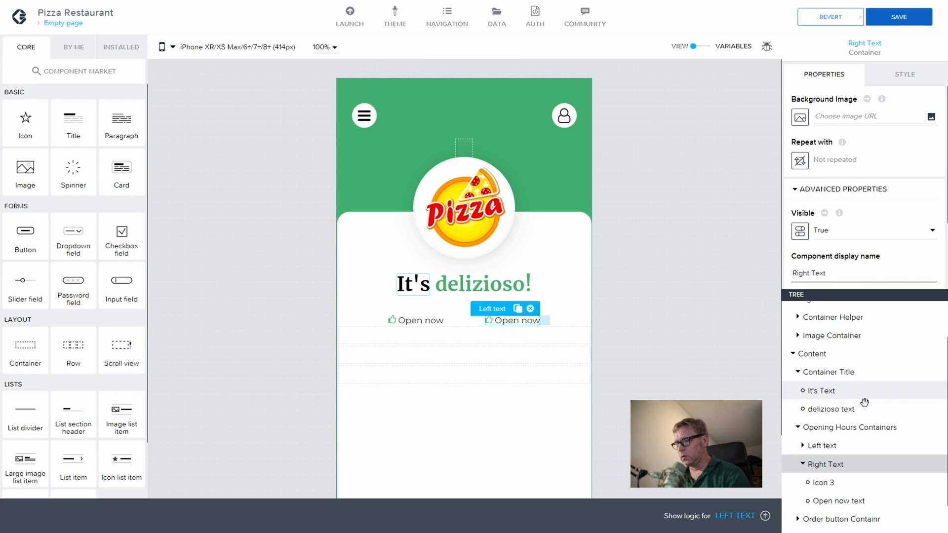
Step: Replace the second item's thumbs-up icon with the clock icon and save the app
{"action": "left_click", "coordinate": [830, 484]}
{"action": "left_click", "coordinate": [831, 120]}
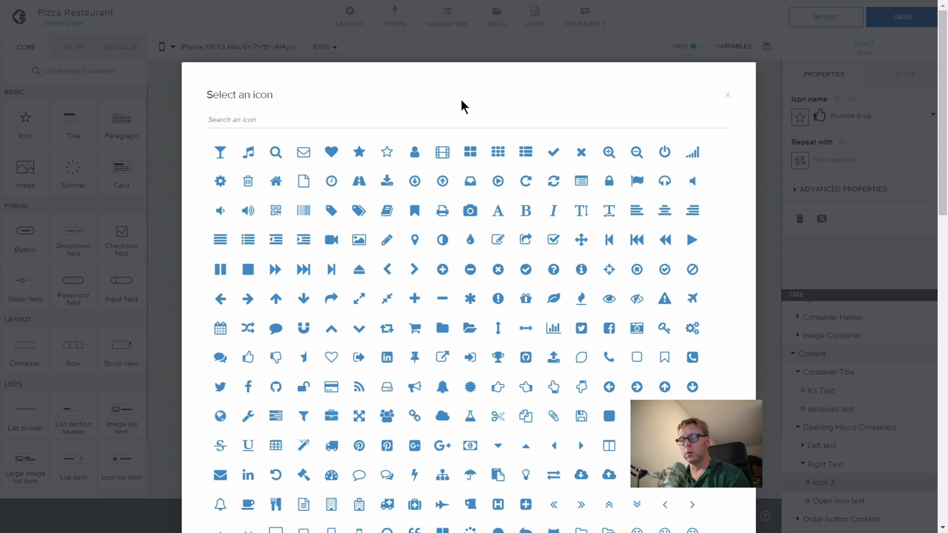
{"action": "type", "text": "clock"}
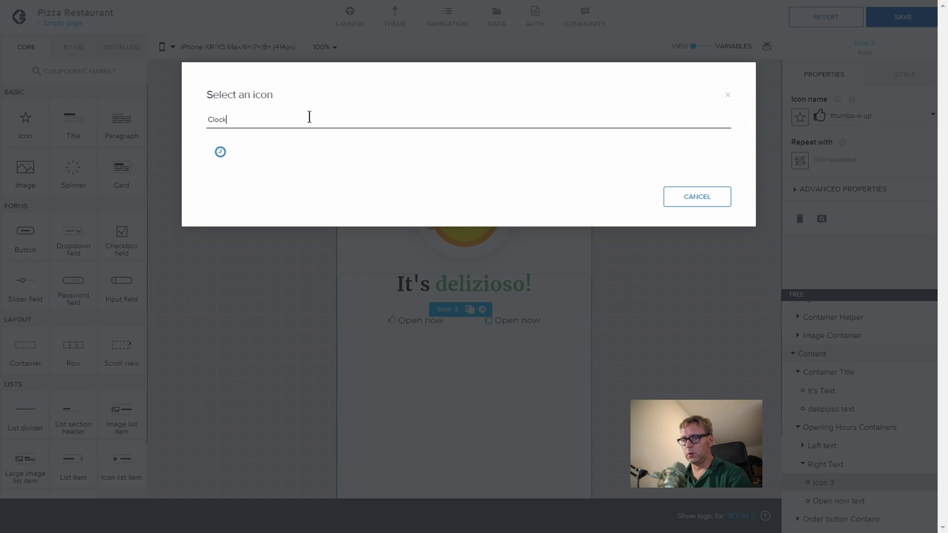
{"action": "left_click", "coordinate": [220, 152]}
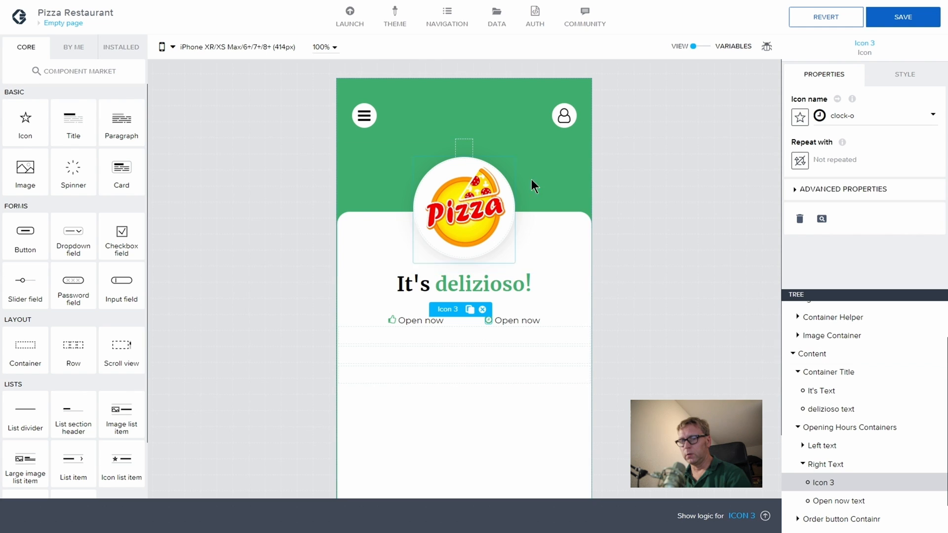
{"action": "left_click", "coordinate": [685, 313]}
{"action": "left_click", "coordinate": [894, 26]}
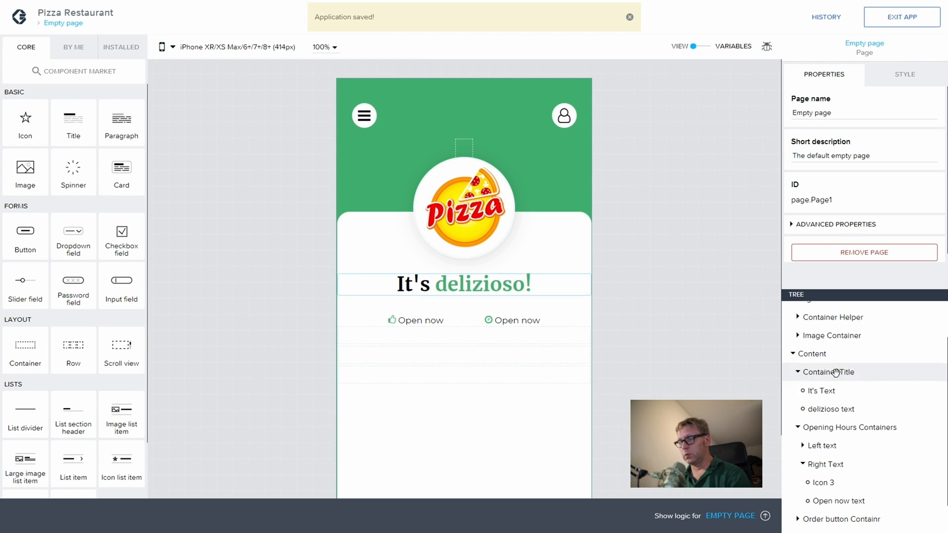
Step: Drag a Button component from Core into the Order button Containr
{"action": "scroll", "coordinate": [853, 462], "scroll_direction": "down", "scroll_amount": 1}
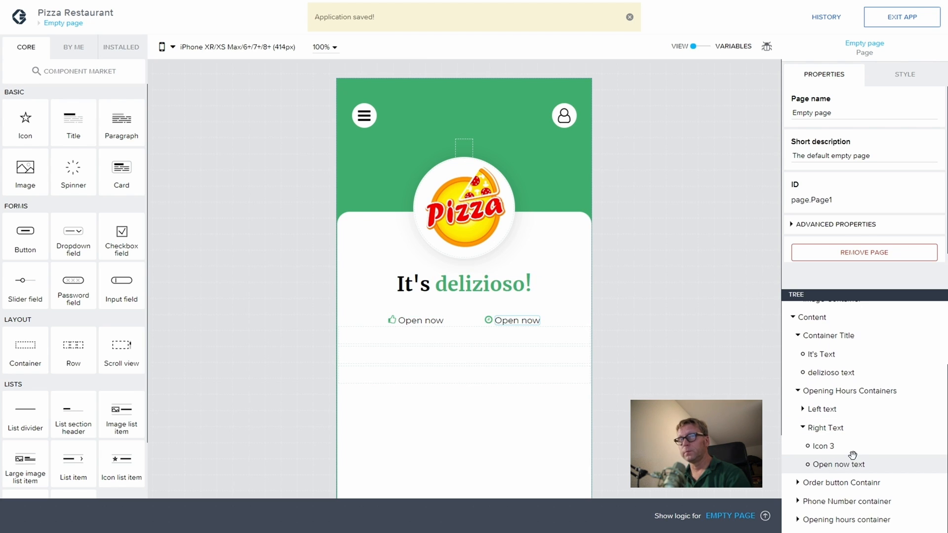
{"action": "left_click", "coordinate": [810, 482]}
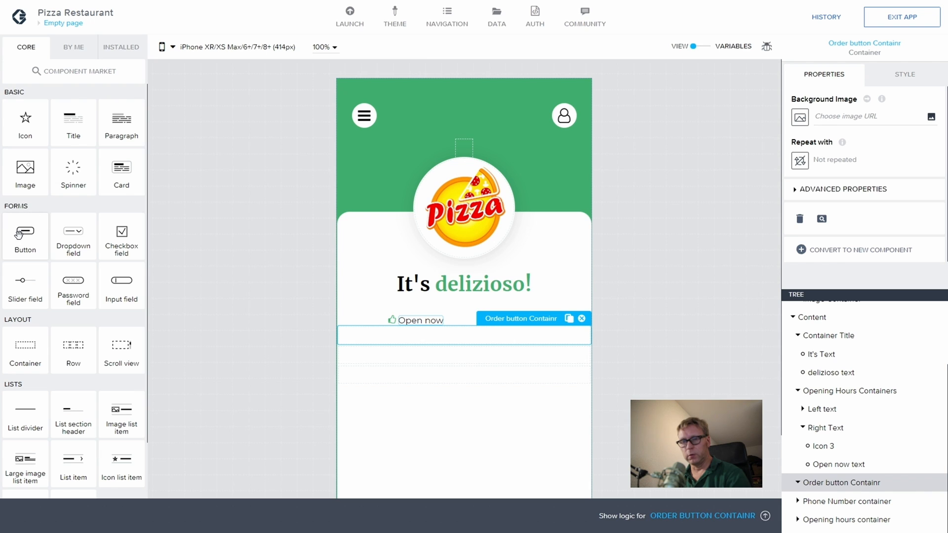
{"action": "left_click_drag", "start_coordinate": [25, 232], "coordinate": [863, 484]}
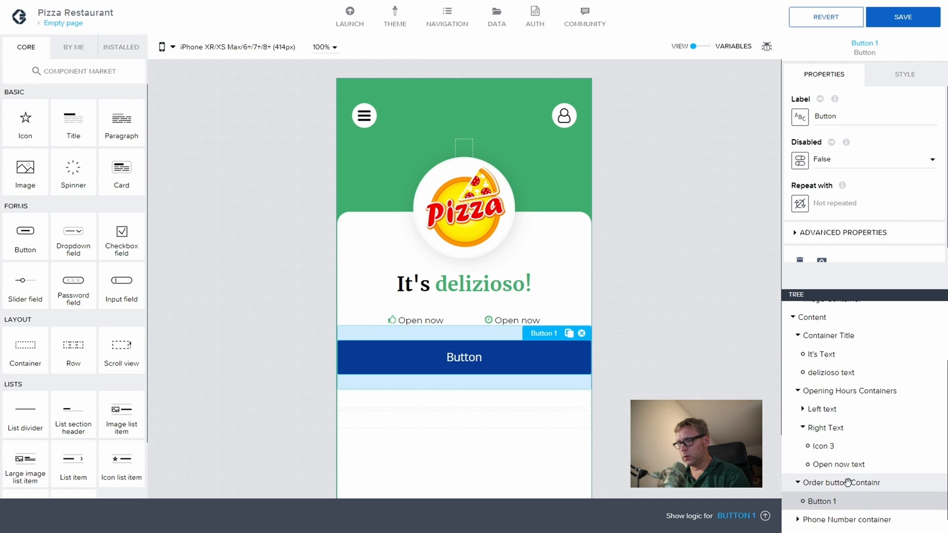
{"action": "left_click", "coordinate": [848, 483]}
Step: Set the Order button Containr's left margin to the $spacerBase theme variable
{"action": "left_click", "coordinate": [901, 75]}
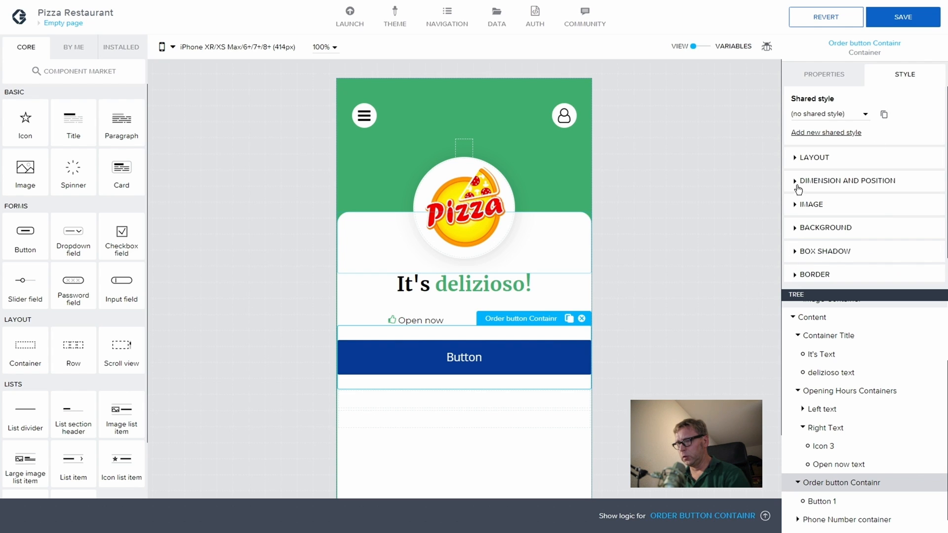
{"action": "left_click", "coordinate": [835, 186]}
{"action": "scroll", "coordinate": [839, 218], "scroll_direction": "down", "scroll_amount": 5}
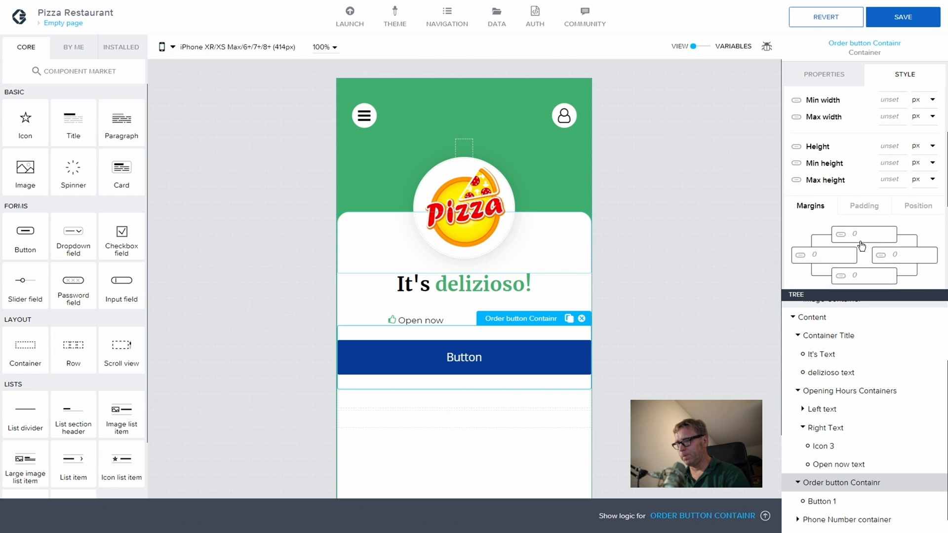
{"action": "left_click", "coordinate": [805, 218]}
{"action": "scroll", "coordinate": [884, 311], "scroll_direction": "down", "scroll_amount": 10}
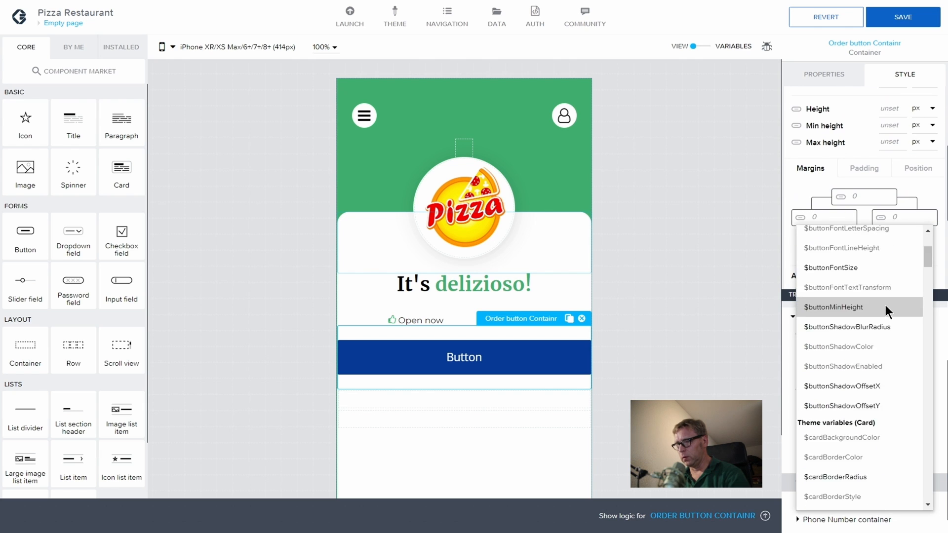
{"action": "scroll", "coordinate": [855, 336], "scroll_direction": "down", "scroll_amount": 5}
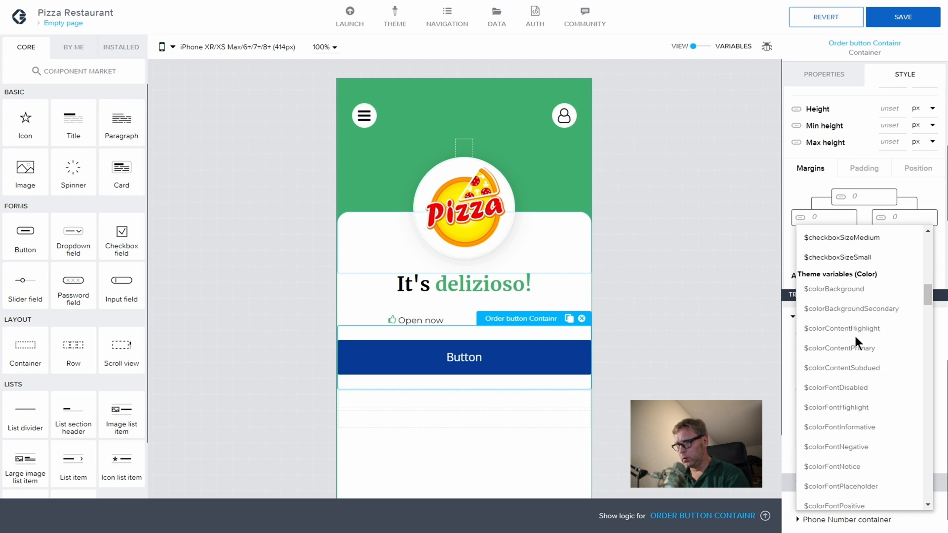
{"action": "scroll", "coordinate": [856, 336], "scroll_direction": "up", "scroll_amount": 2}
{"action": "scroll", "coordinate": [855, 336], "scroll_direction": "up", "scroll_amount": 3}
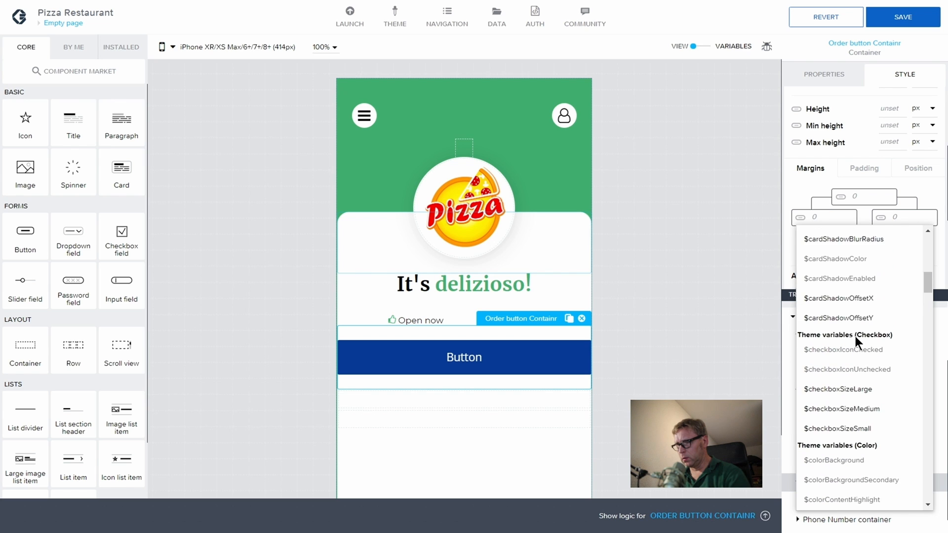
{"action": "scroll", "coordinate": [855, 336], "scroll_direction": "down", "scroll_amount": 8}
{"action": "scroll", "coordinate": [854, 334], "scroll_direction": "down", "scroll_amount": 5}
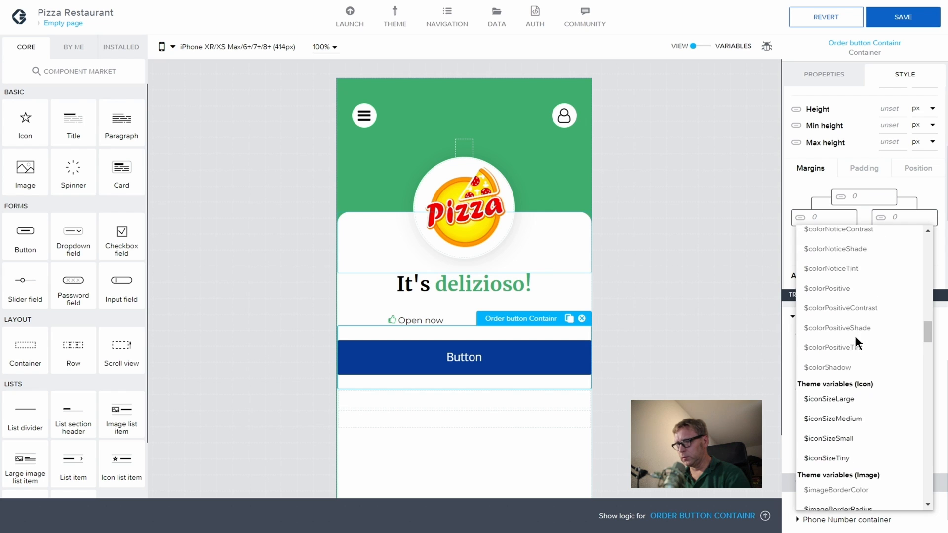
{"action": "scroll", "coordinate": [846, 397], "scroll_direction": "down", "scroll_amount": 6}
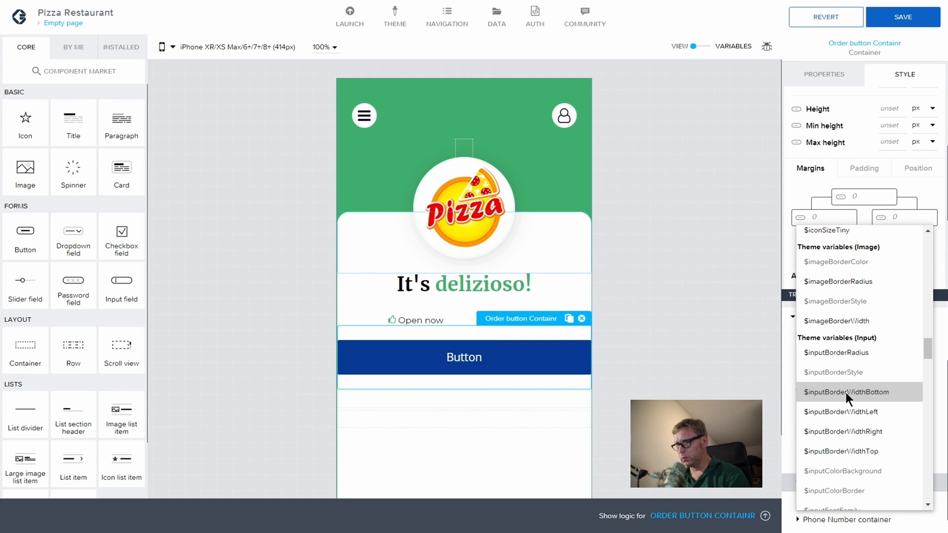
{"action": "scroll", "coordinate": [846, 336], "scroll_direction": "down", "scroll_amount": 8}
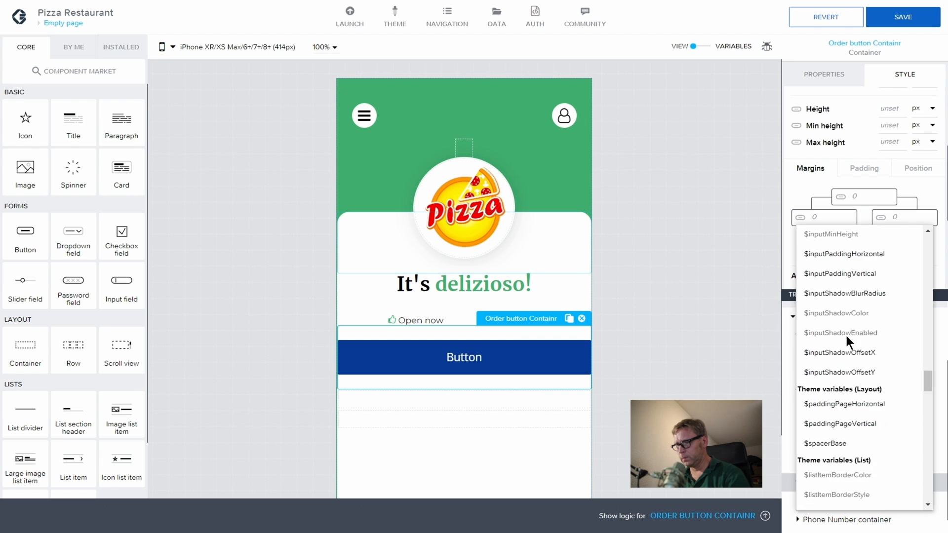
{"action": "scroll", "coordinate": [847, 334], "scroll_direction": "up", "scroll_amount": 1}
{"action": "left_click", "coordinate": [846, 328]}
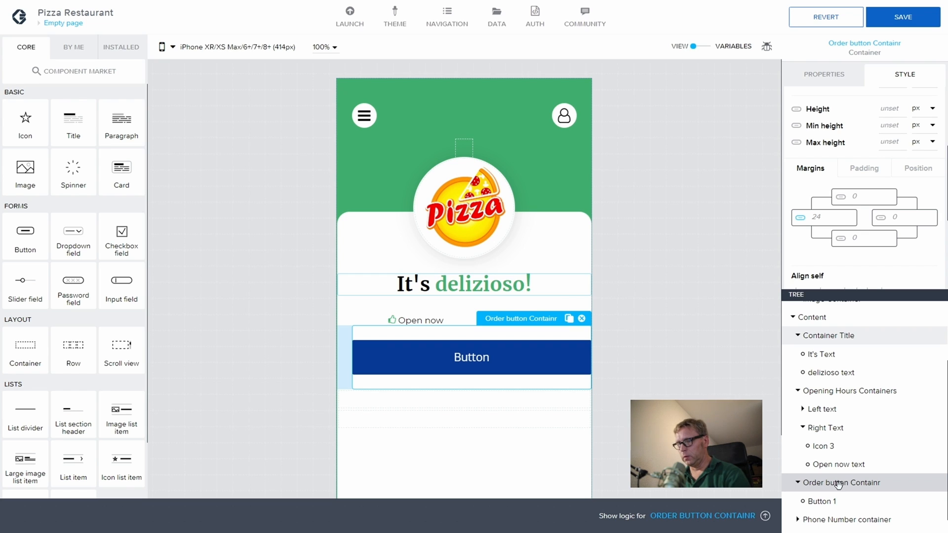
Step: Set the right margin to $spacerBase as well, then save the app
{"action": "left_click", "coordinate": [879, 218]}
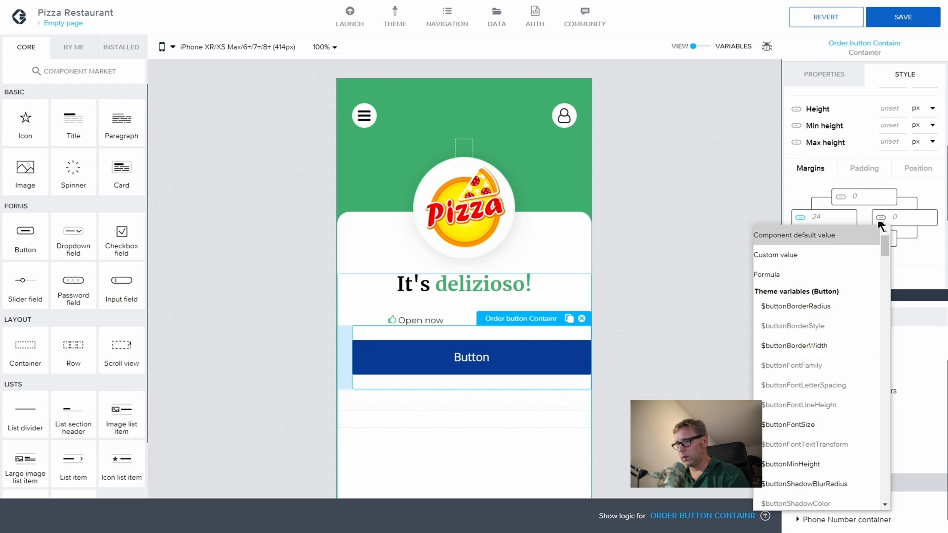
{"action": "scroll", "coordinate": [827, 336], "scroll_direction": "down", "scroll_amount": 10}
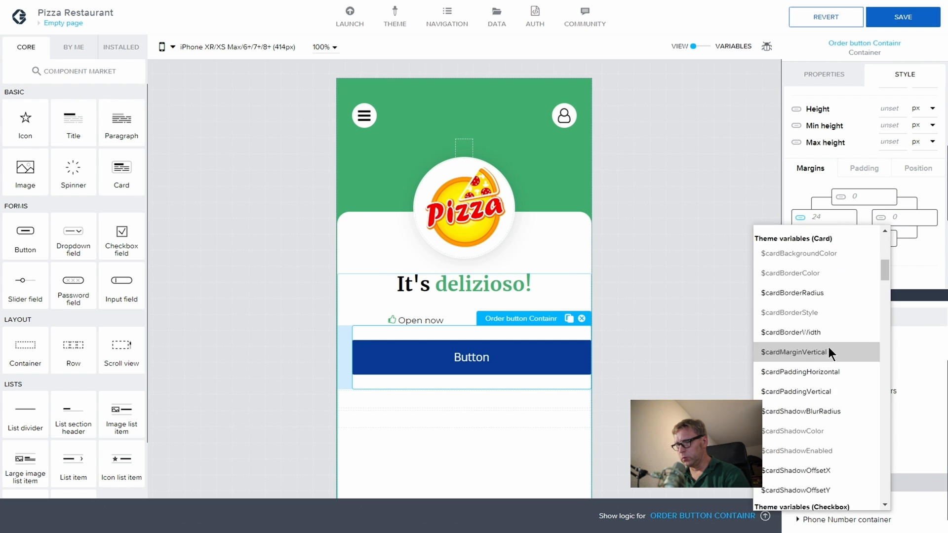
{"action": "scroll", "coordinate": [829, 347], "scroll_direction": "down", "scroll_amount": 12}
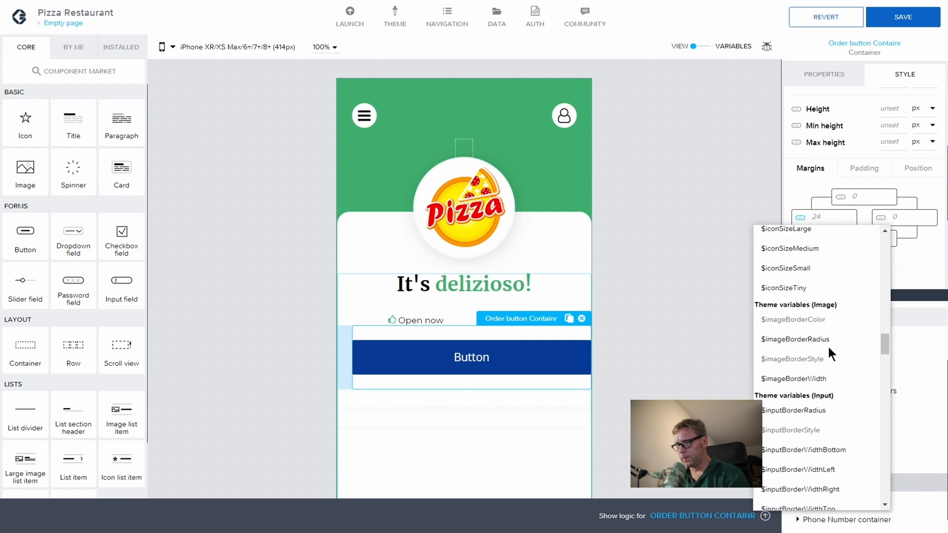
{"action": "scroll", "coordinate": [829, 347], "scroll_direction": "down", "scroll_amount": 10}
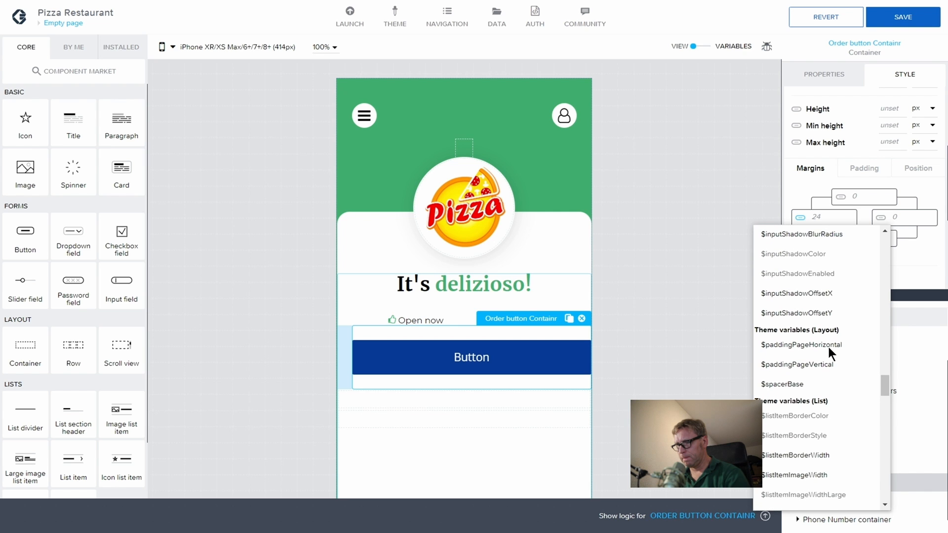
{"action": "left_click", "coordinate": [817, 383]}
{"action": "left_click", "coordinate": [681, 319]}
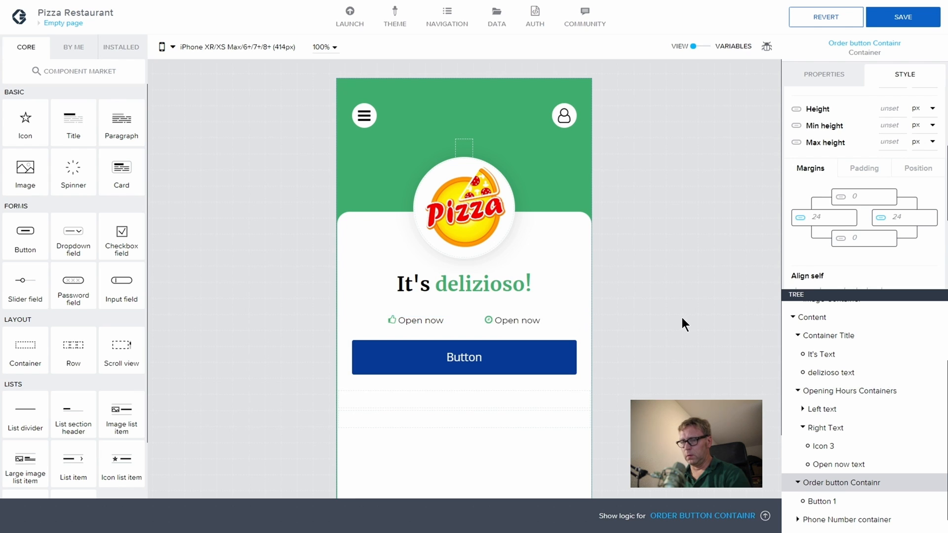
{"action": "left_click", "coordinate": [896, 19]}
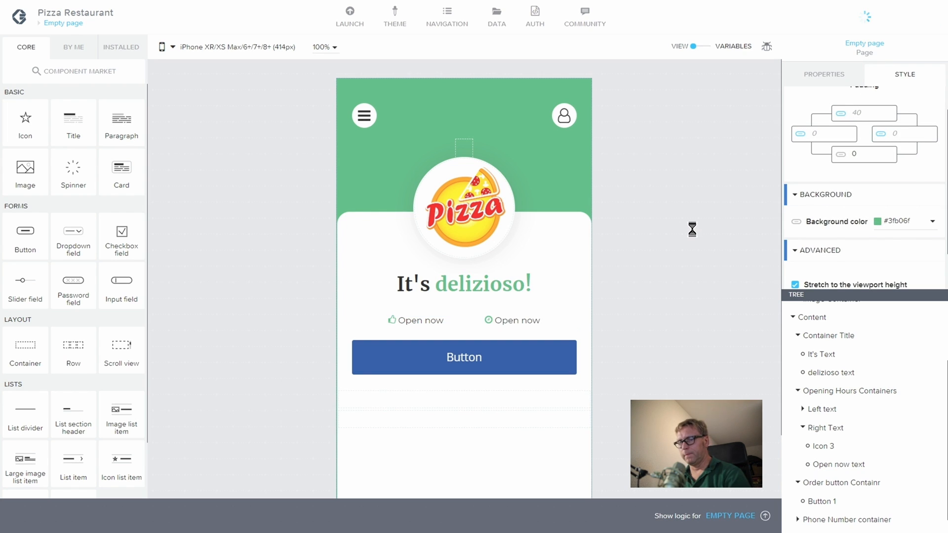
Step: Change Button 1's component display name to 'Order Food'
{"action": "scroll", "coordinate": [882, 359], "scroll_direction": "down", "scroll_amount": 1}
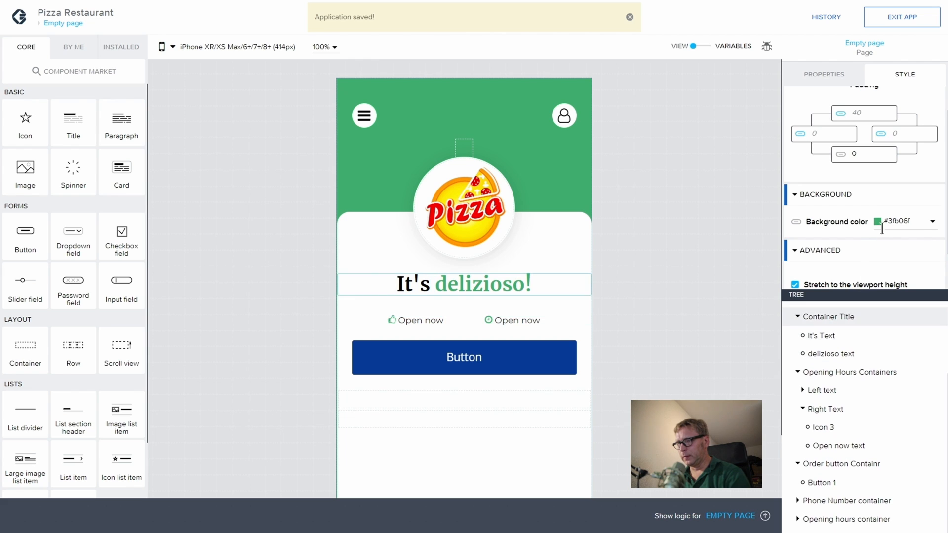
{"action": "left_click", "coordinate": [836, 483]}
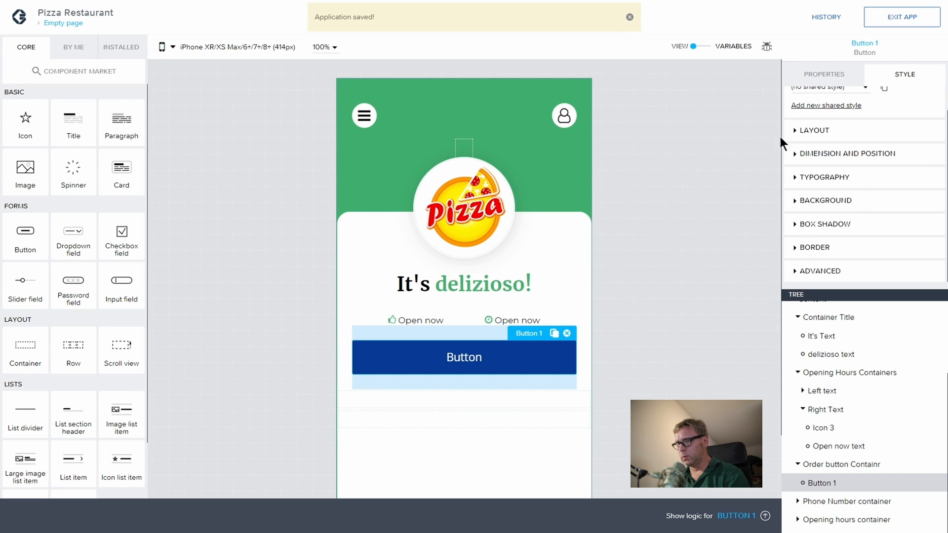
{"action": "left_click", "coordinate": [819, 74]}
{"action": "scroll", "coordinate": [841, 214], "scroll_direction": "down", "scroll_amount": 1}
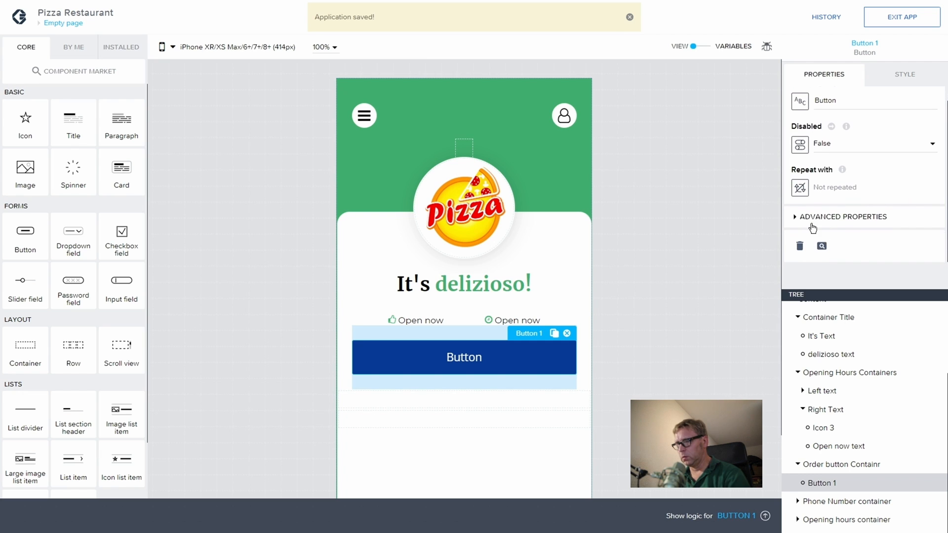
{"action": "left_click", "coordinate": [812, 226]}
{"action": "scroll", "coordinate": [824, 272], "scroll_direction": "down", "scroll_amount": 3}
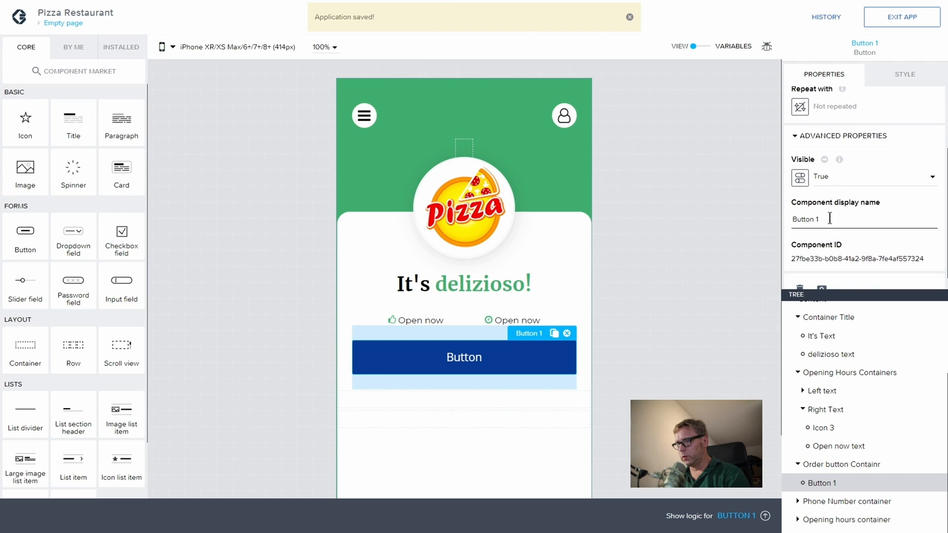
{"action": "left_click_drag", "start_coordinate": [829, 218], "coordinate": [739, 205]}
{"action": "type", "text": "Or"}
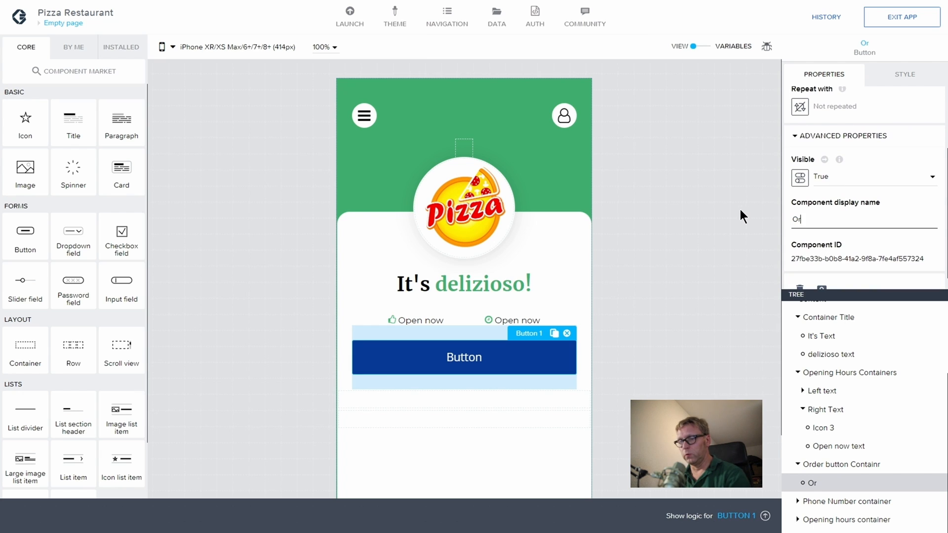
{"action": "type", "text": "der "}
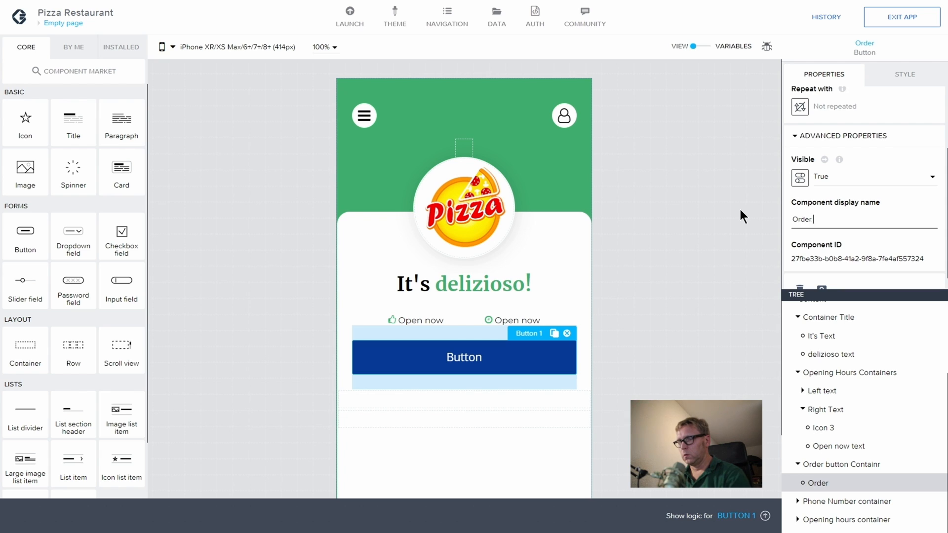
{"action": "type", "text": "Food"}
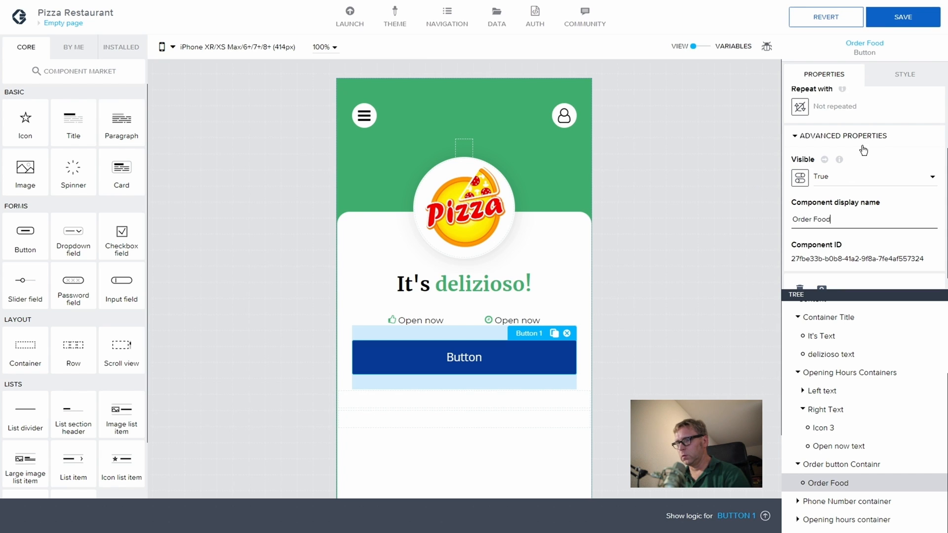
{"action": "left_click", "coordinate": [897, 86]}
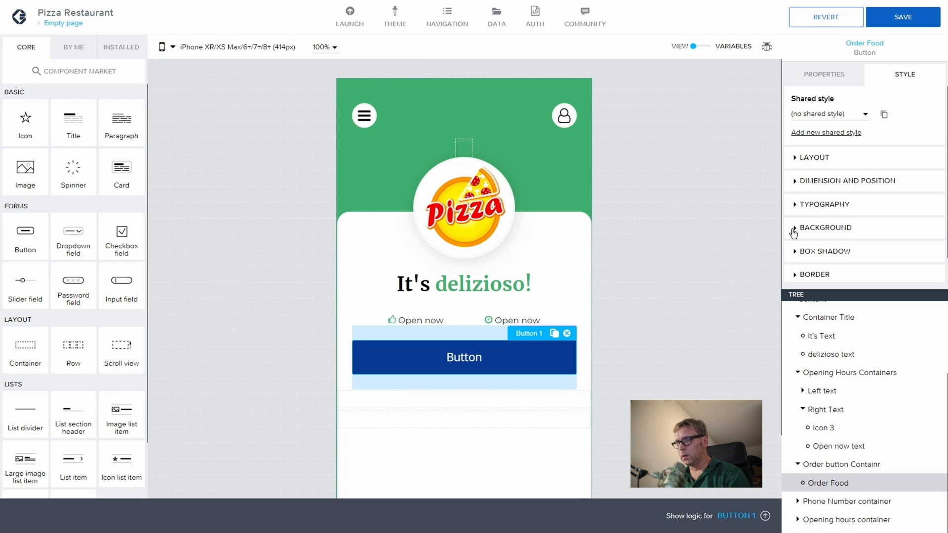
Step: Give the Order Food button a border radius of 16
{"action": "left_click", "coordinate": [794, 253]}
{"action": "scroll", "coordinate": [799, 247], "scroll_direction": "down", "scroll_amount": 3}
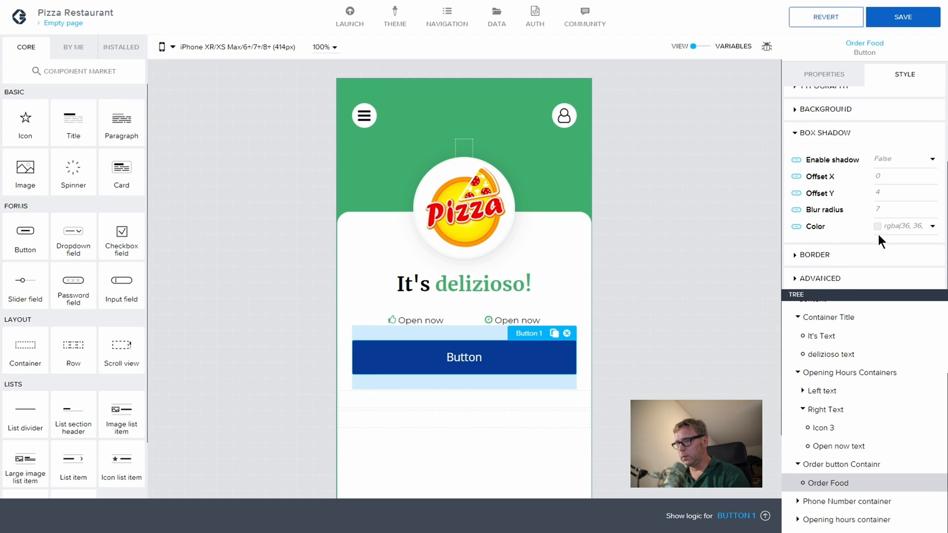
{"action": "left_click", "coordinate": [796, 133]}
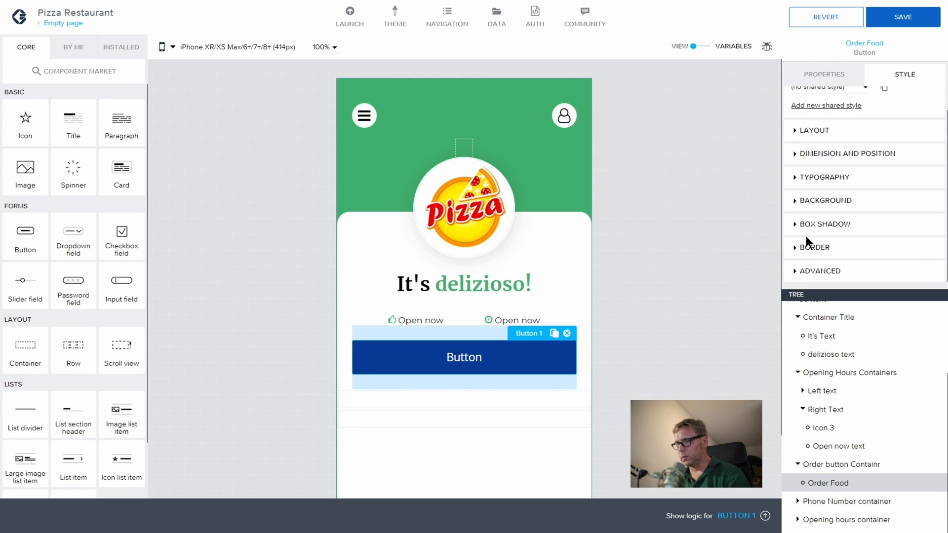
{"action": "left_click", "coordinate": [794, 247]}
{"action": "scroll", "coordinate": [837, 239], "scroll_direction": "down", "scroll_amount": 2}
{"action": "left_click", "coordinate": [903, 251]}
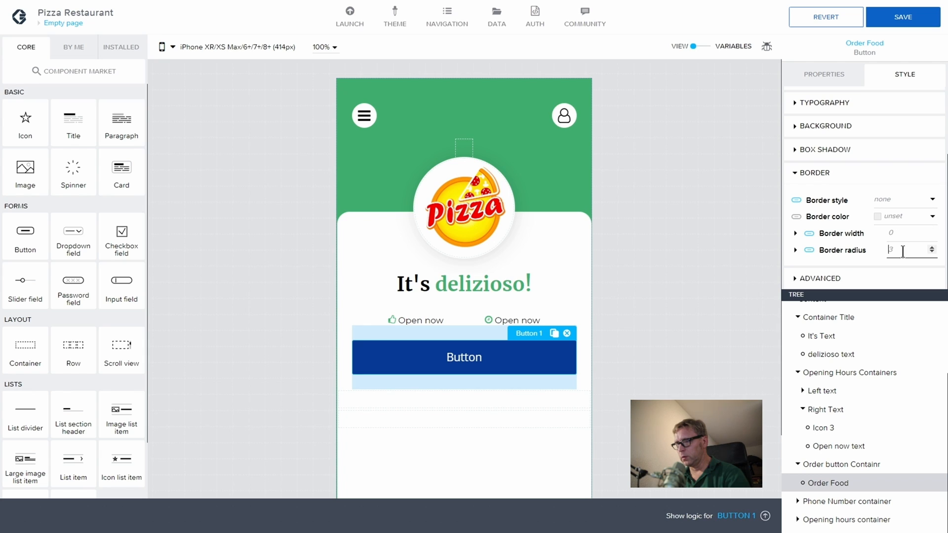
{"action": "type", "text": "16"}
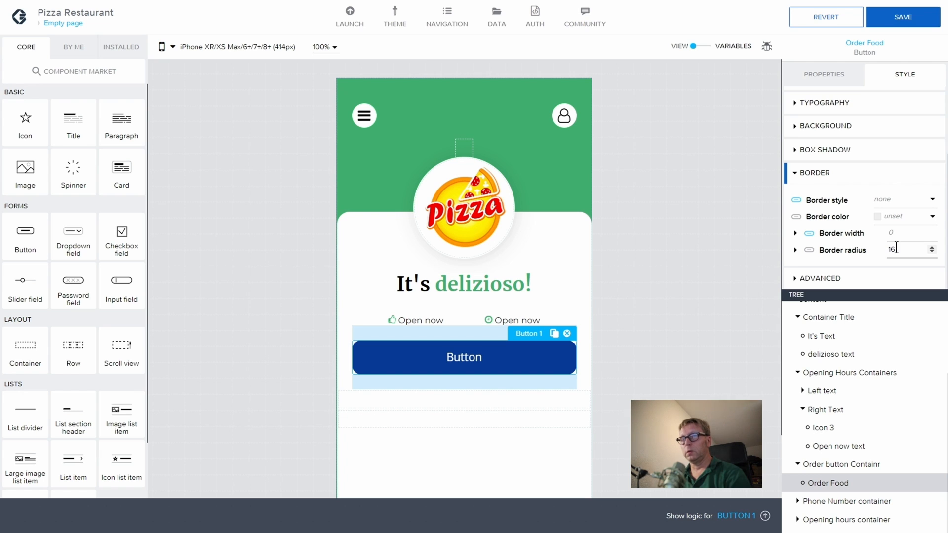
Step: Set the button's background colour to hex #3FB06F
{"action": "scroll", "coordinate": [869, 207], "scroll_direction": "up", "scroll_amount": 2}
{"action": "left_click", "coordinate": [820, 174]}
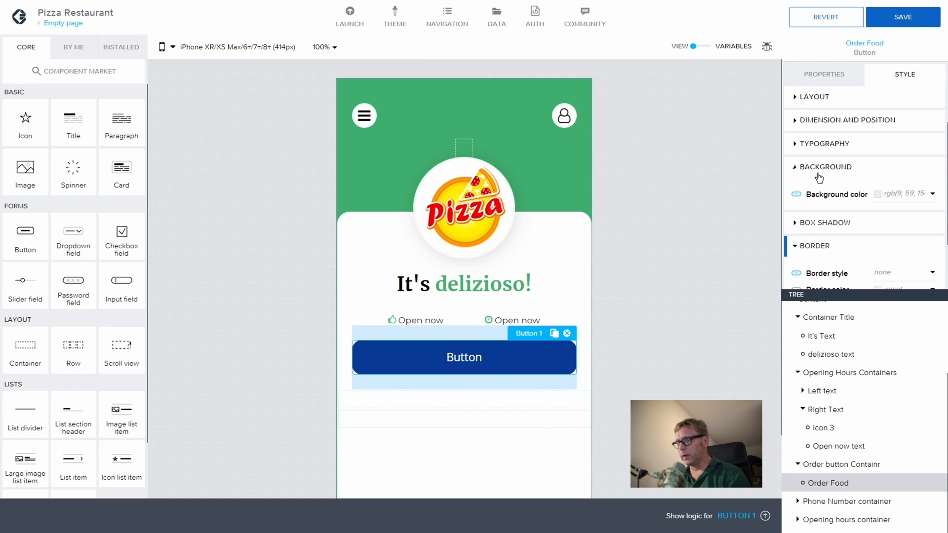
{"action": "left_click", "coordinate": [914, 193]}
{"action": "left_click_drag", "start_coordinate": [884, 326], "coordinate": [842, 324]}
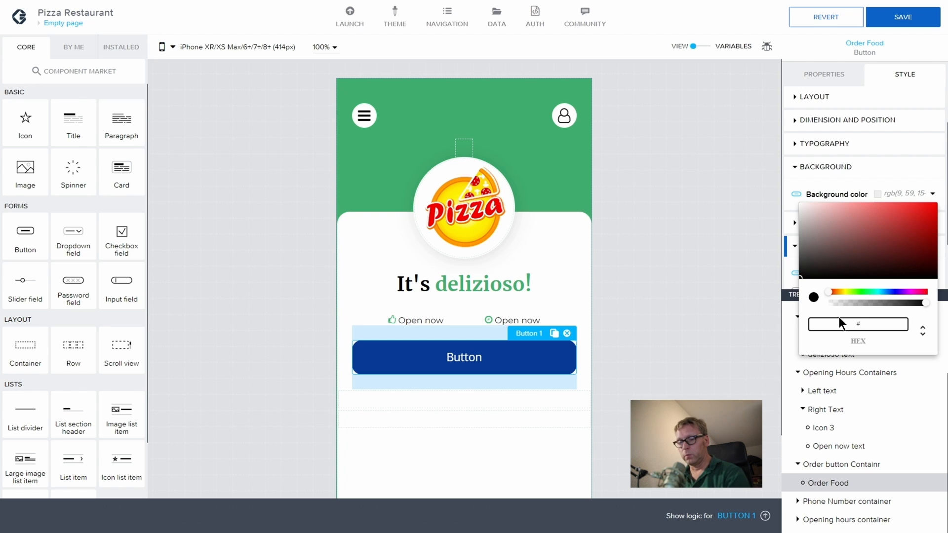
{"action": "type", "text": "#3FB"}
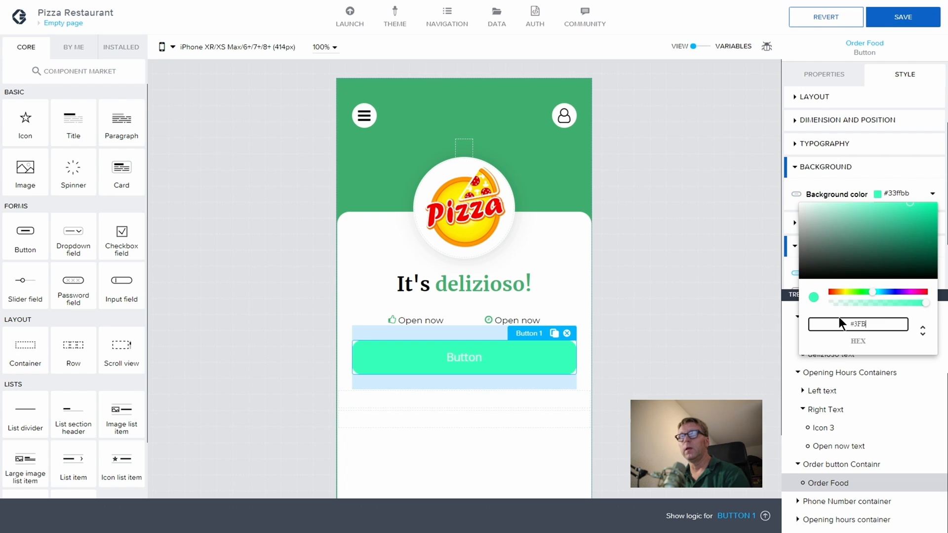
{"action": "type", "text": "06"}
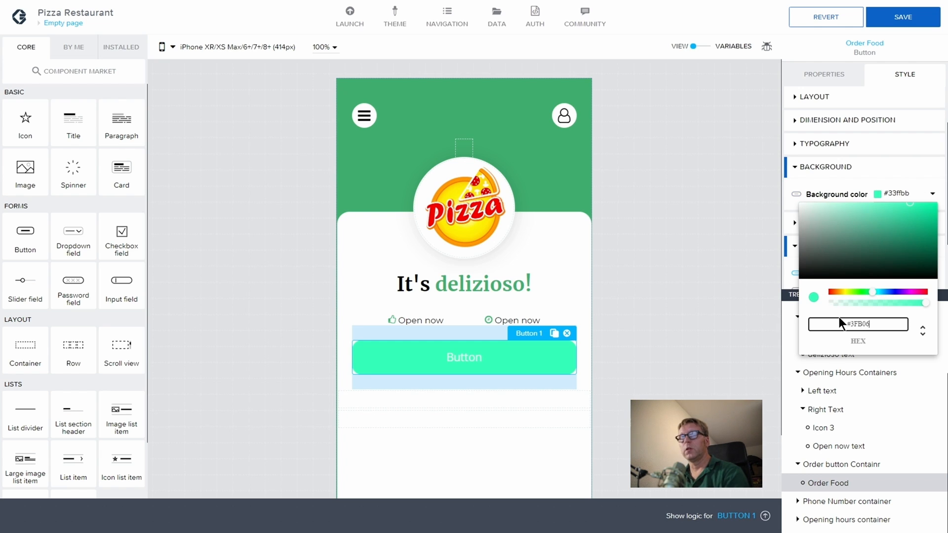
{"action": "type", "text": "F"}
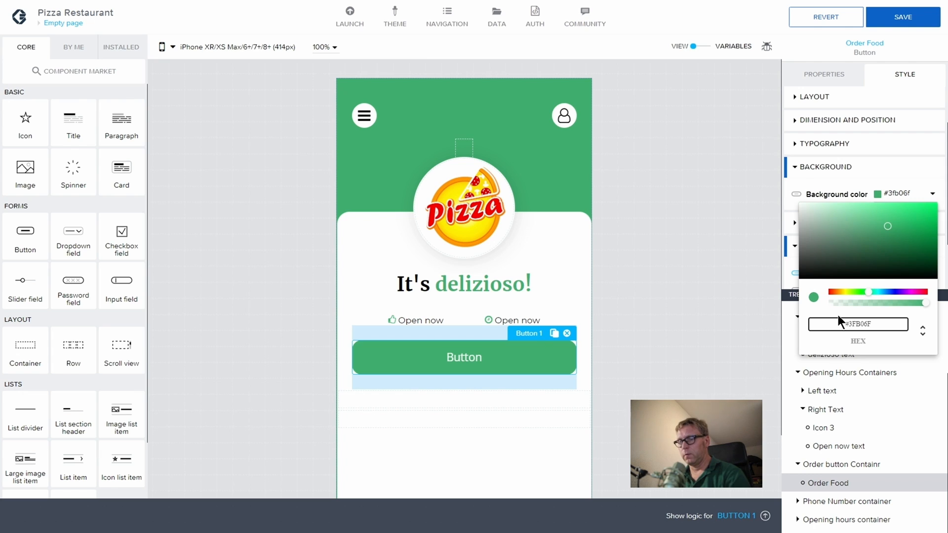
{"action": "left_click", "coordinate": [716, 358]}
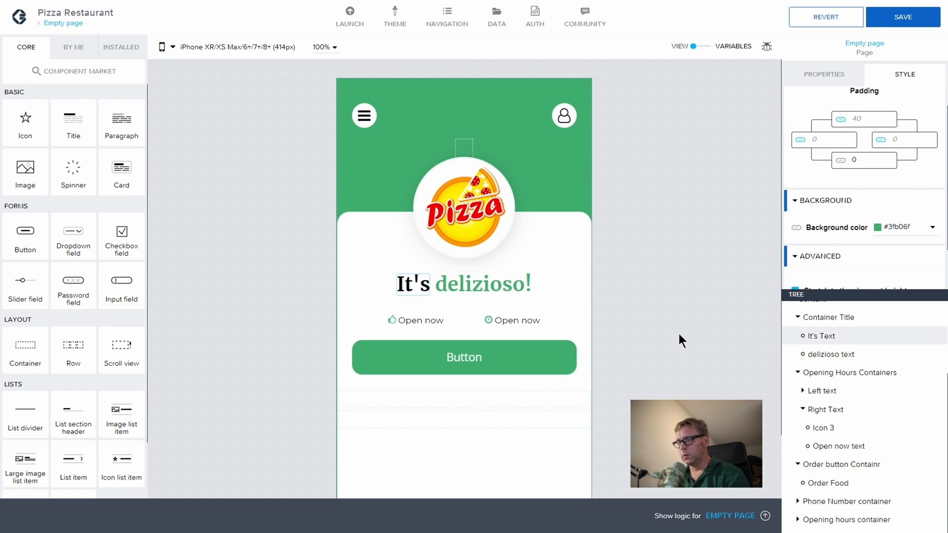
Step: Change the button label to 'Order food'
{"action": "left_click", "coordinate": [474, 360]}
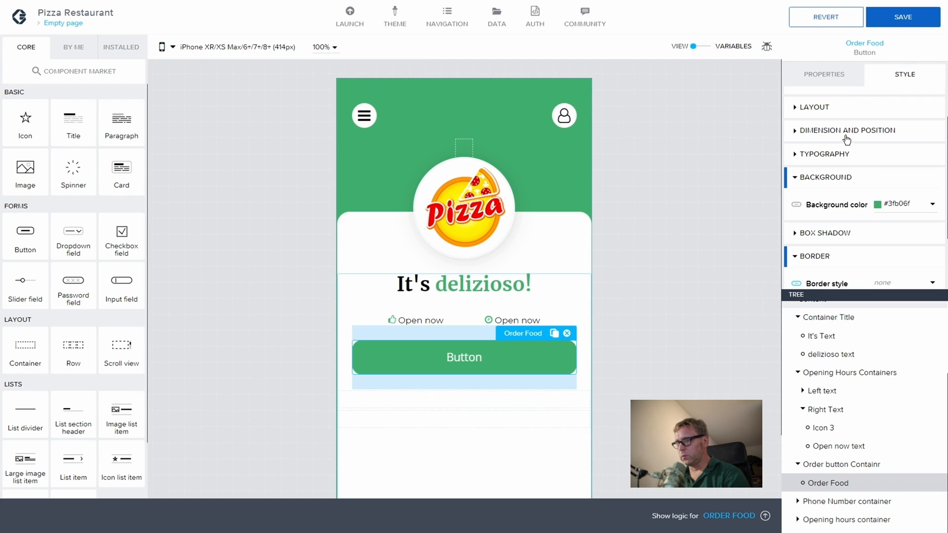
{"action": "scroll", "coordinate": [840, 117], "scroll_direction": "up", "scroll_amount": 2}
{"action": "left_click", "coordinate": [824, 74]}
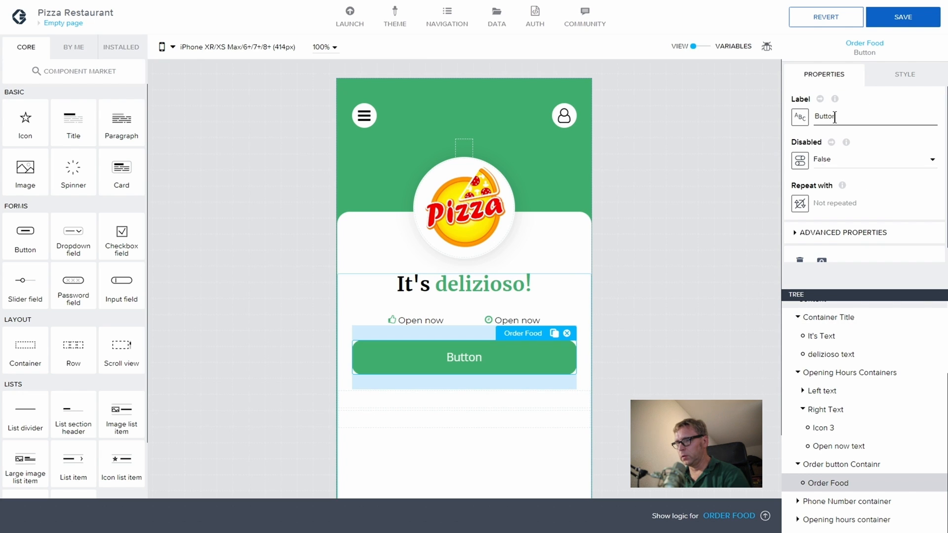
{"action": "left_click_drag", "start_coordinate": [838, 116], "coordinate": [814, 115]}
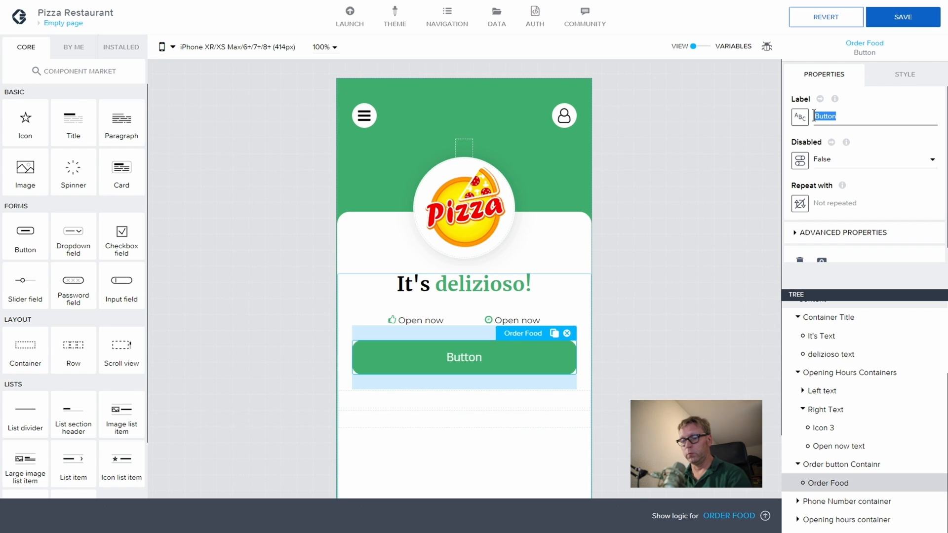
{"action": "type", "text": "Order foo"}
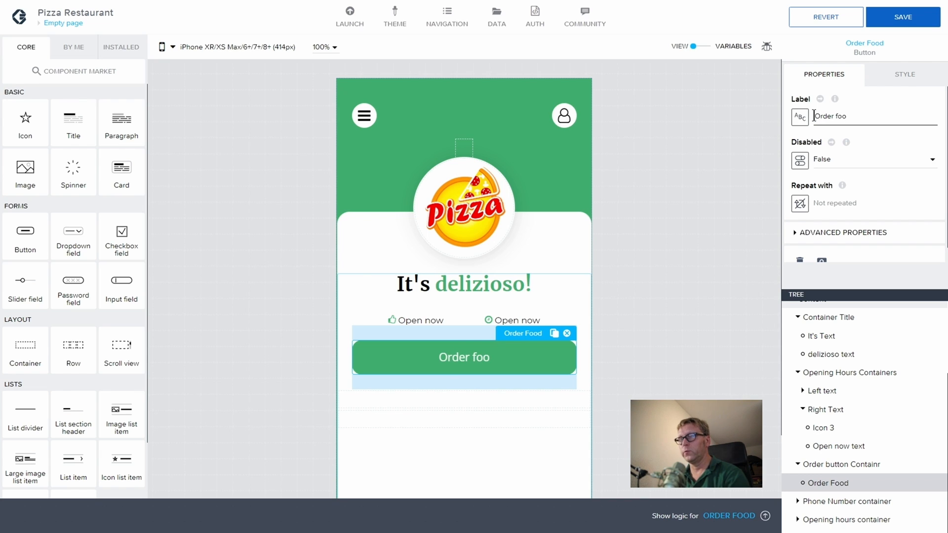
{"action": "type", "text": "d"}
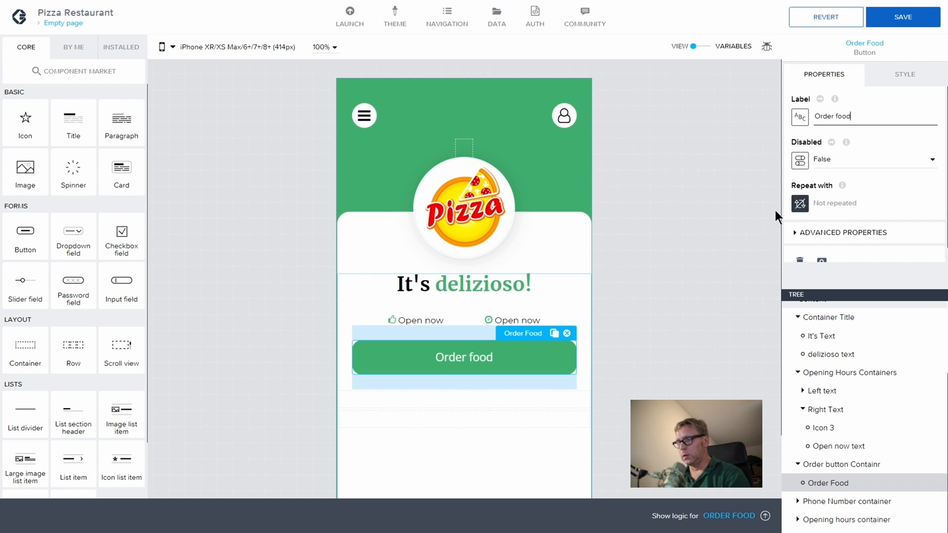
Step: Make the button text Semi Bold (600) and save the app
{"action": "scroll", "coordinate": [852, 203], "scroll_direction": "down", "scroll_amount": 1}
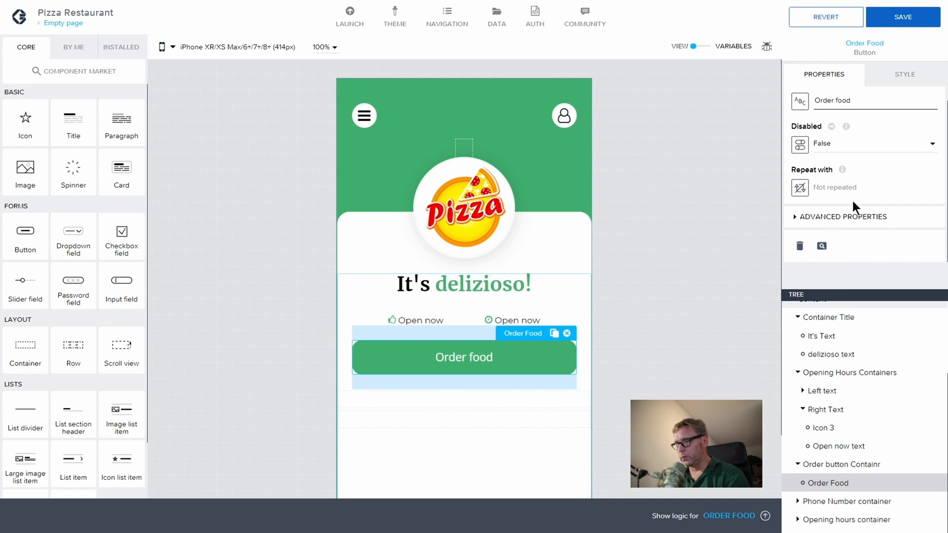
{"action": "left_click", "coordinate": [876, 79]}
{"action": "scroll", "coordinate": [866, 198], "scroll_direction": "down", "scroll_amount": 5}
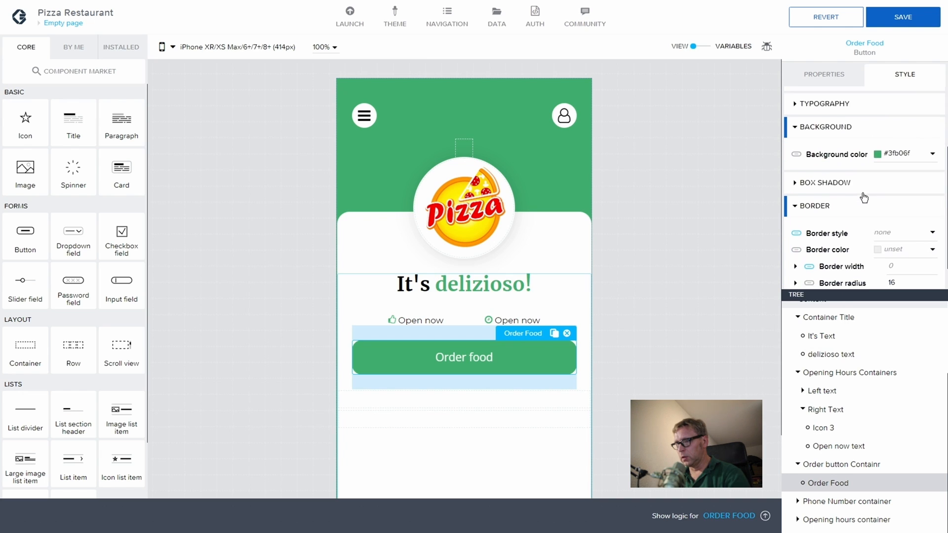
{"action": "scroll", "coordinate": [818, 140], "scroll_direction": "up", "scroll_amount": 5}
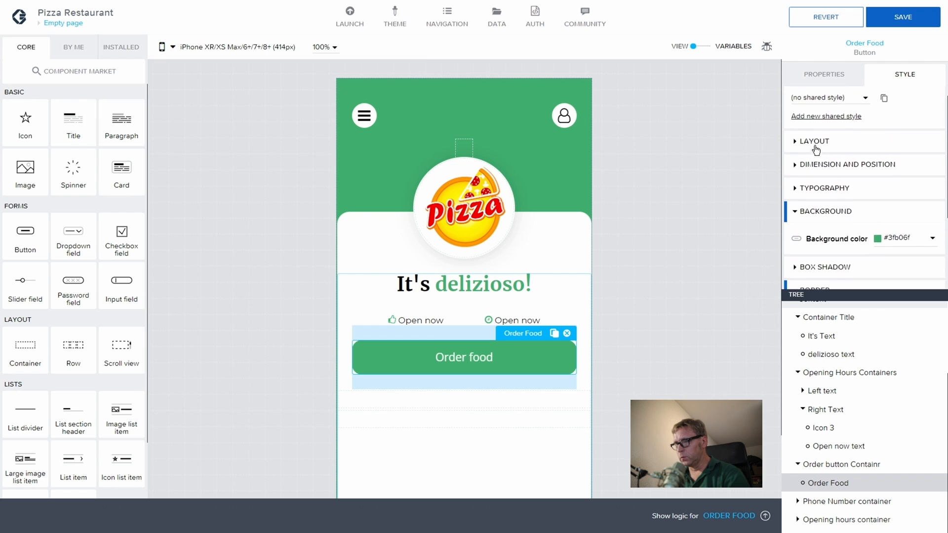
{"action": "left_click", "coordinate": [795, 192]}
{"action": "scroll", "coordinate": [839, 192], "scroll_direction": "down", "scroll_amount": 2}
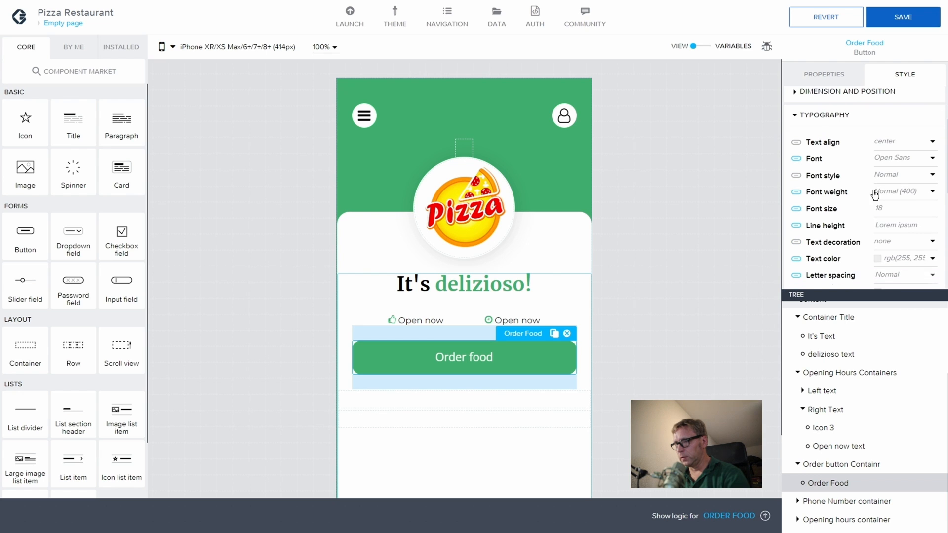
{"action": "left_click", "coordinate": [917, 192]}
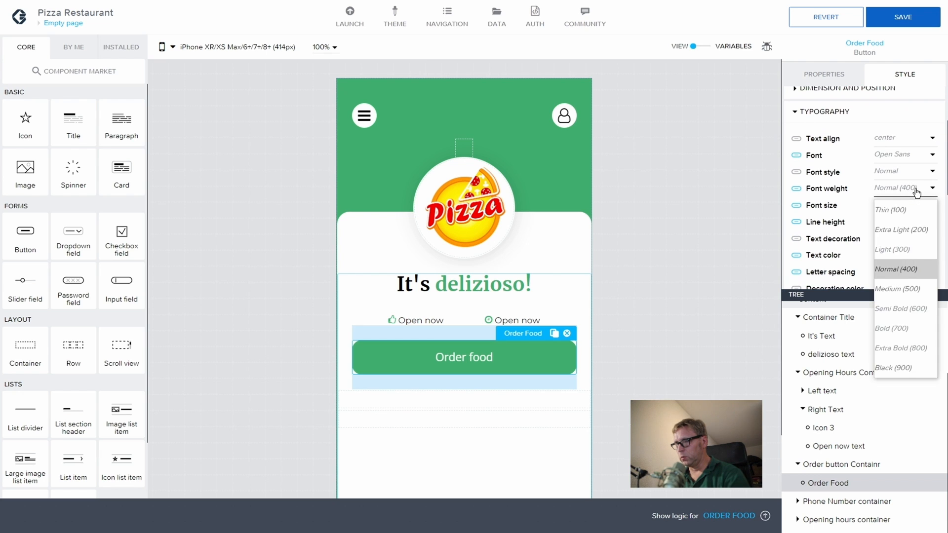
{"action": "left_click", "coordinate": [891, 306]}
{"action": "left_click", "coordinate": [892, 22]}
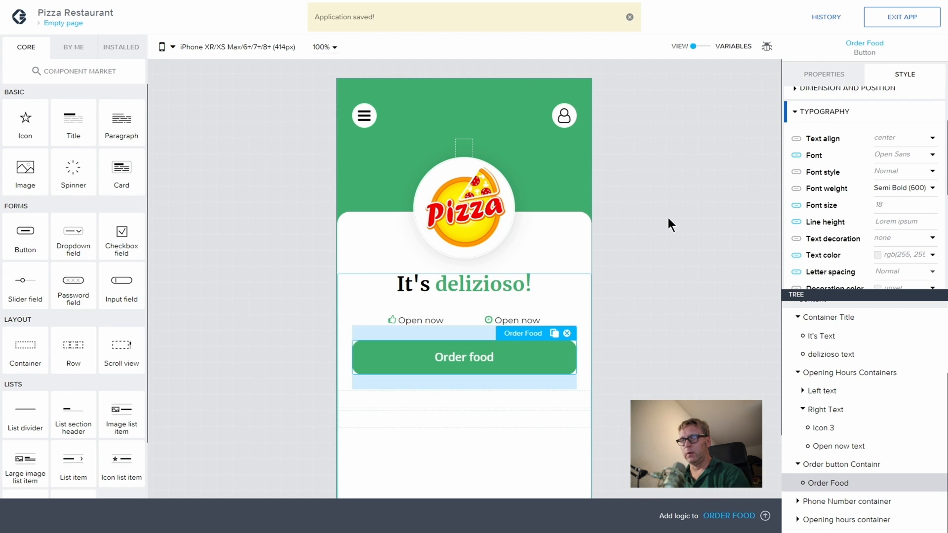
{"action": "left_click", "coordinate": [668, 218]}
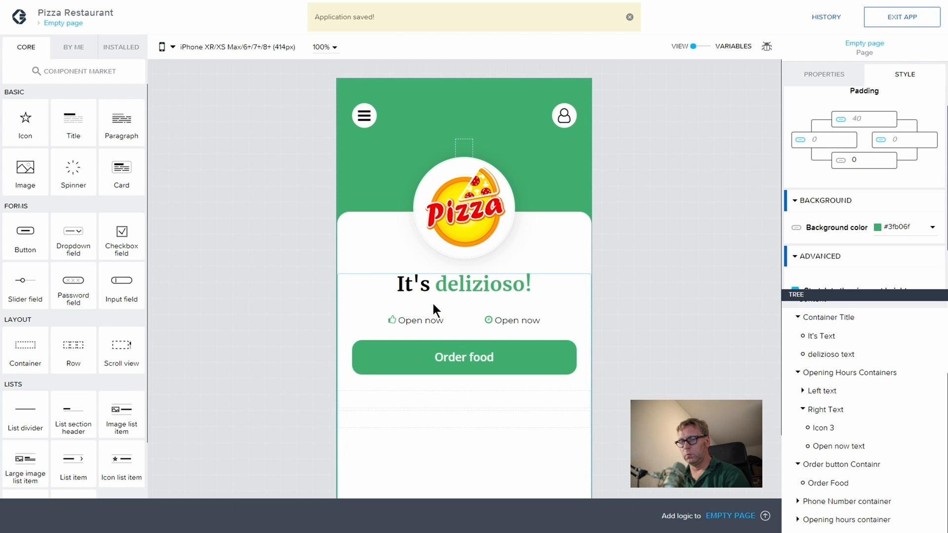
Step: Collapse the Opening Hours Containers branch in the tree and select the Order button Containr
{"action": "left_click", "coordinate": [446, 315]}
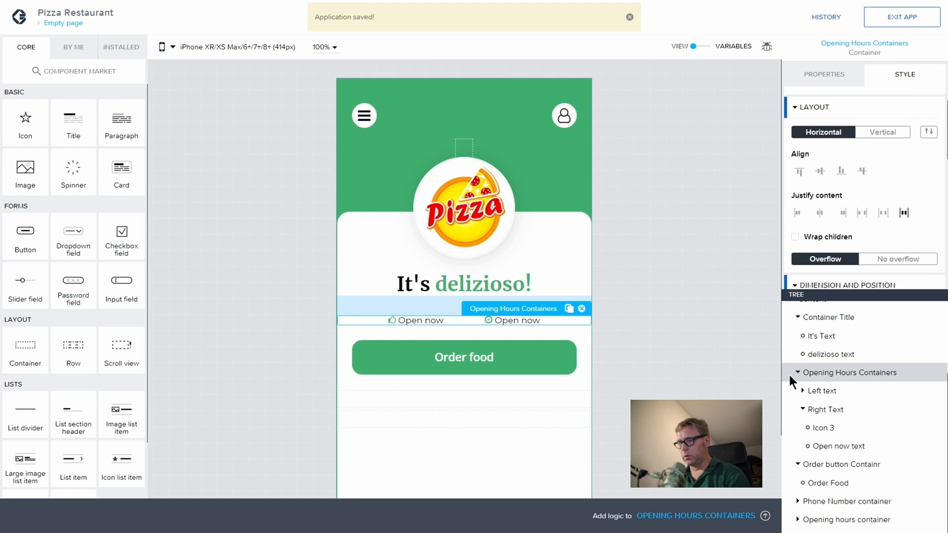
{"action": "left_click", "coordinate": [808, 372]}
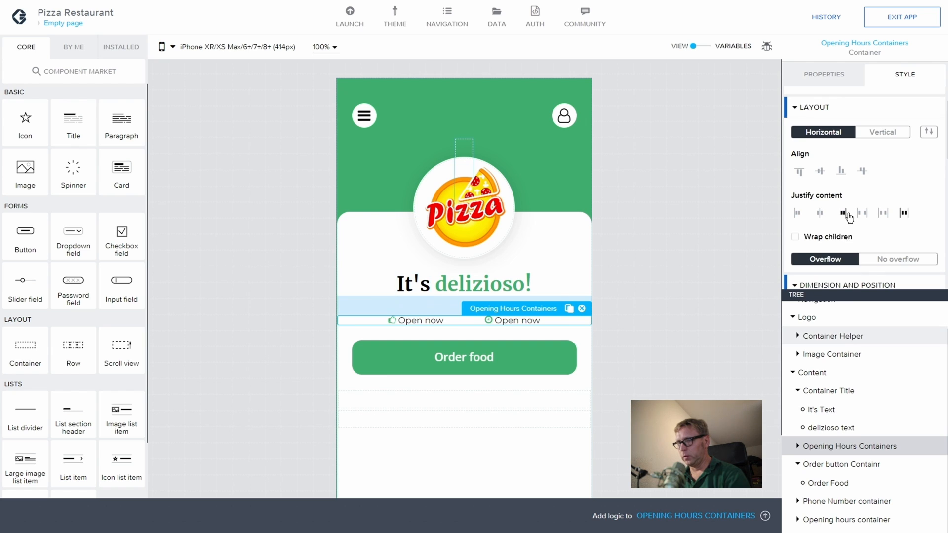
{"action": "left_click", "coordinate": [794, 464]}
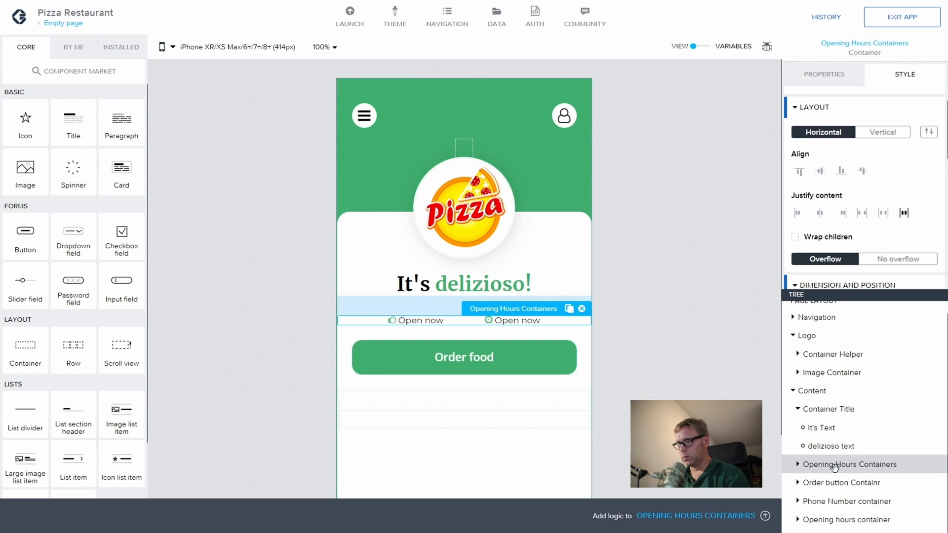
{"action": "left_click", "coordinate": [826, 484]}
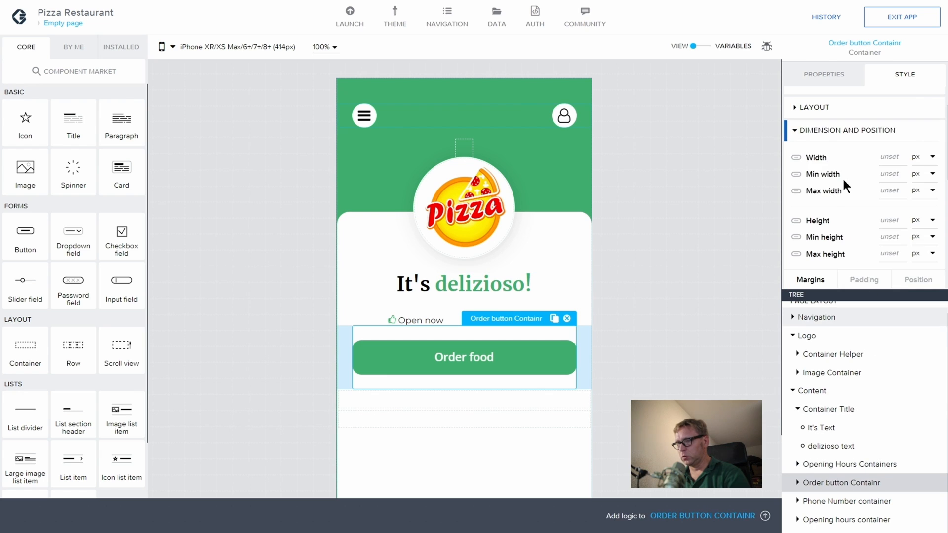
Step: Give the Order button Containr a 24 px top margin
{"action": "left_click", "coordinate": [795, 109]}
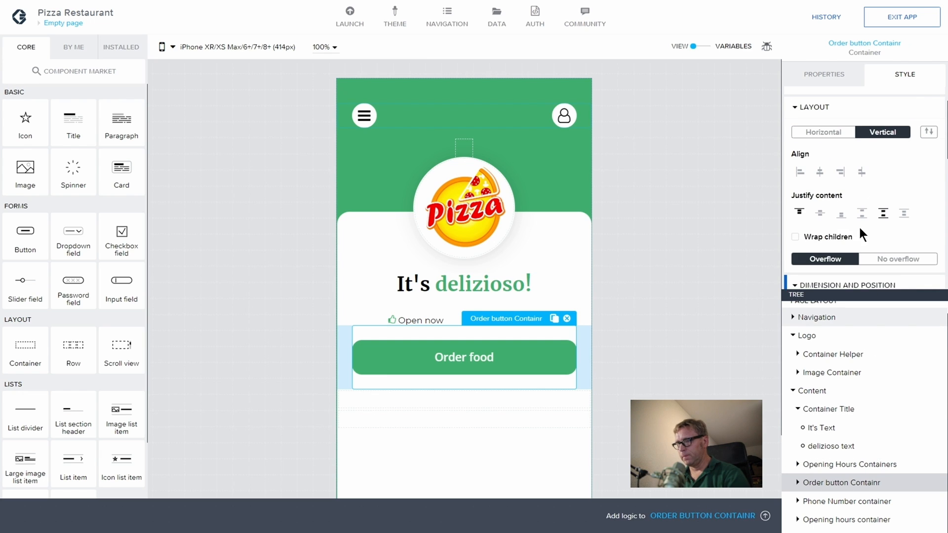
{"action": "scroll", "coordinate": [831, 213], "scroll_direction": "down", "scroll_amount": 1}
{"action": "scroll", "coordinate": [831, 202], "scroll_direction": "up", "scroll_amount": 2}
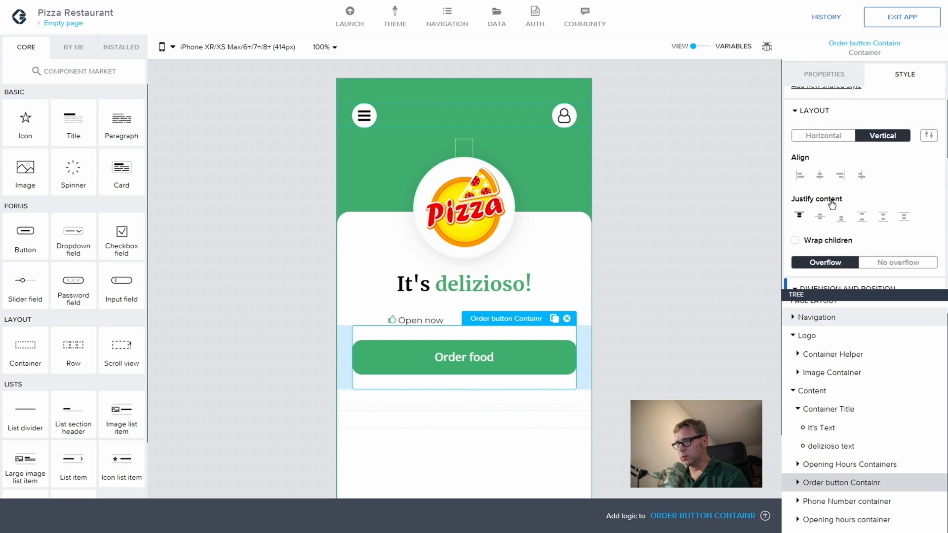
{"action": "scroll", "coordinate": [832, 202], "scroll_direction": "down", "scroll_amount": 5}
{"action": "scroll", "coordinate": [829, 198], "scroll_direction": "down", "scroll_amount": 2}
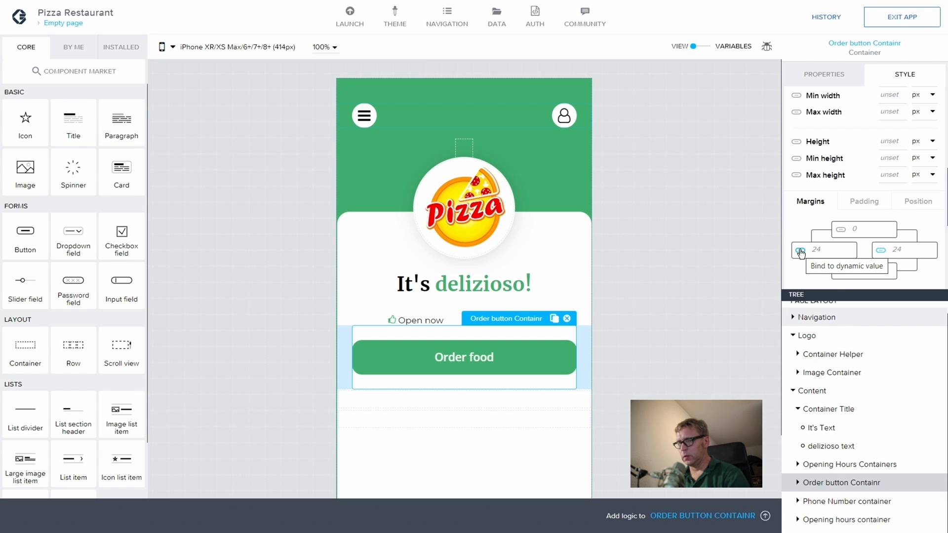
{"action": "left_click", "coordinate": [867, 228]}
{"action": "type", "text": "24"}
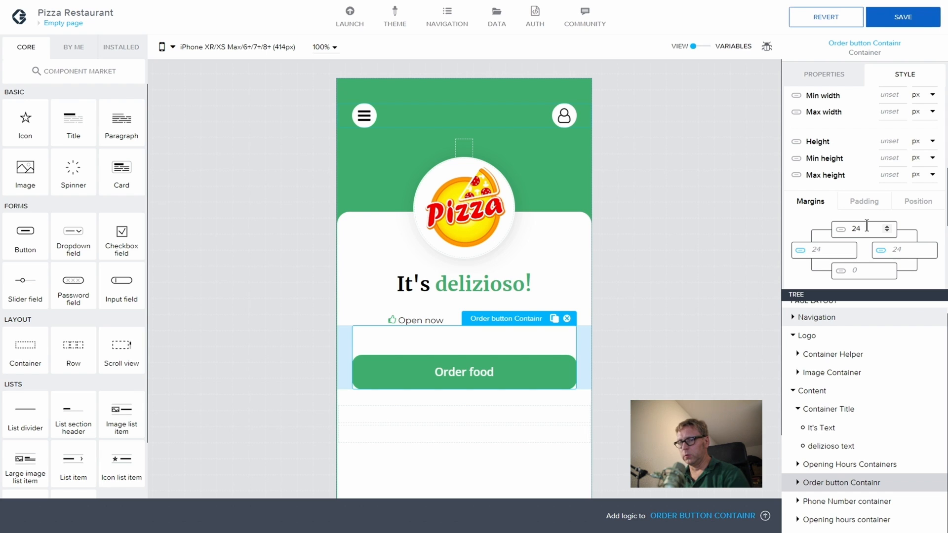
Step: Save the app, then select the Phone Number container and the It's Text title
{"action": "left_click", "coordinate": [913, 17]}
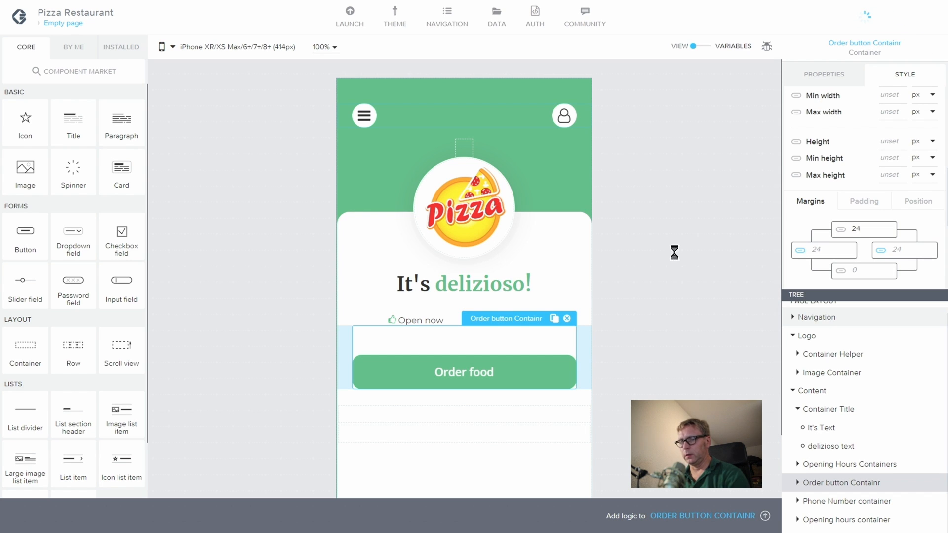
{"action": "scroll", "coordinate": [660, 269], "scroll_direction": "down", "scroll_amount": 3}
{"action": "scroll", "coordinate": [662, 271], "scroll_direction": "up", "scroll_amount": 3}
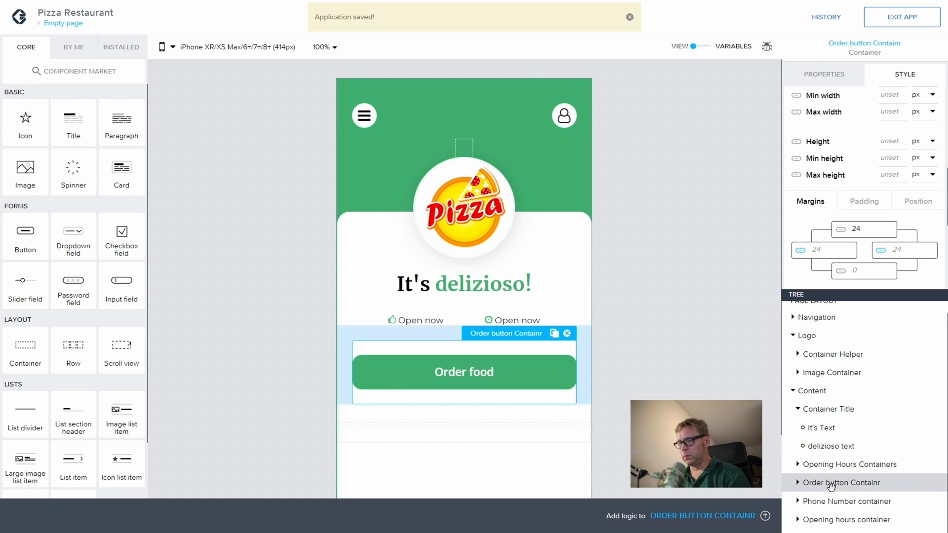
{"action": "left_click", "coordinate": [810, 500]}
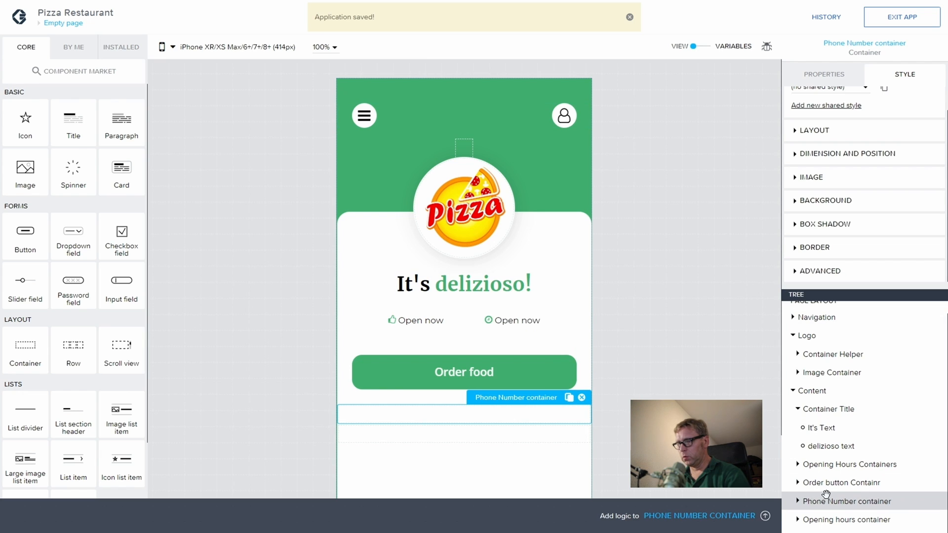
{"action": "left_click", "coordinate": [833, 428]}
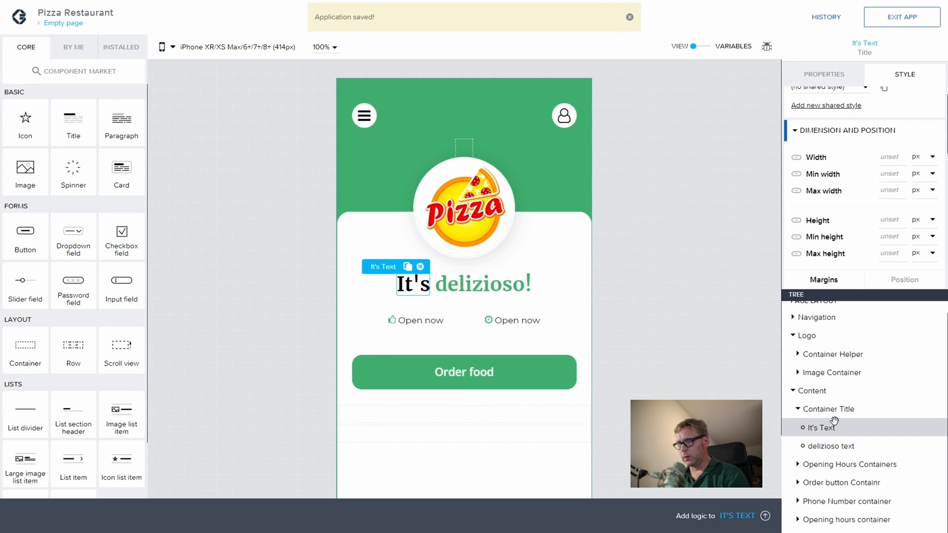
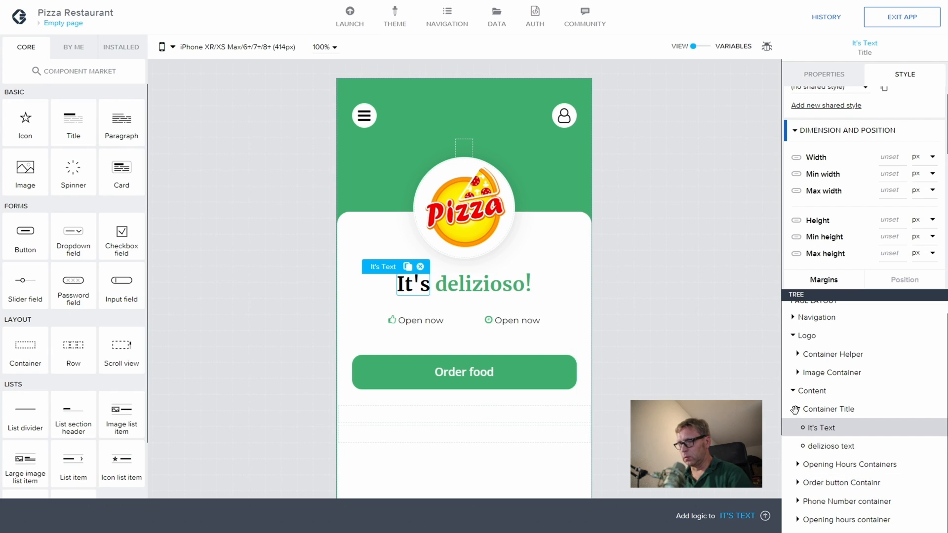
Step: Copy the Open now text component from the Opening Hours Containers group
{"action": "left_click", "coordinate": [797, 409]}
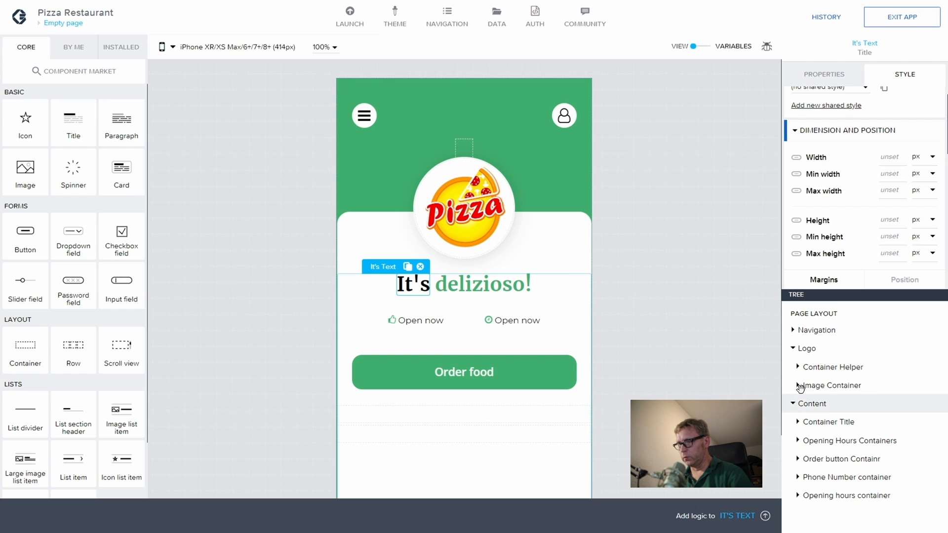
{"action": "left_click", "coordinate": [798, 422]}
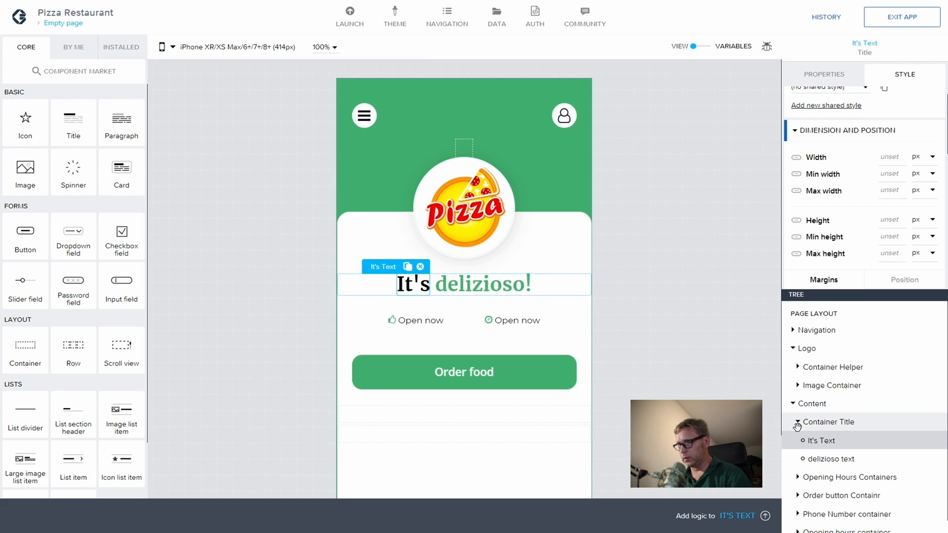
{"action": "scroll", "coordinate": [793, 471], "scroll_direction": "down", "scroll_amount": 1}
{"action": "left_click", "coordinate": [796, 465]}
{"action": "scroll", "coordinate": [816, 457], "scroll_direction": "down", "scroll_amount": 2}
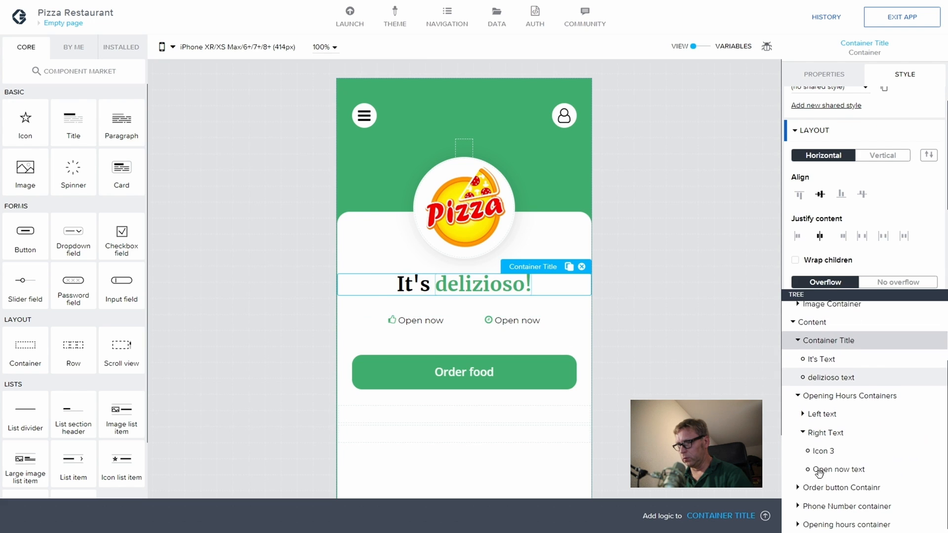
{"action": "left_click", "coordinate": [842, 464]}
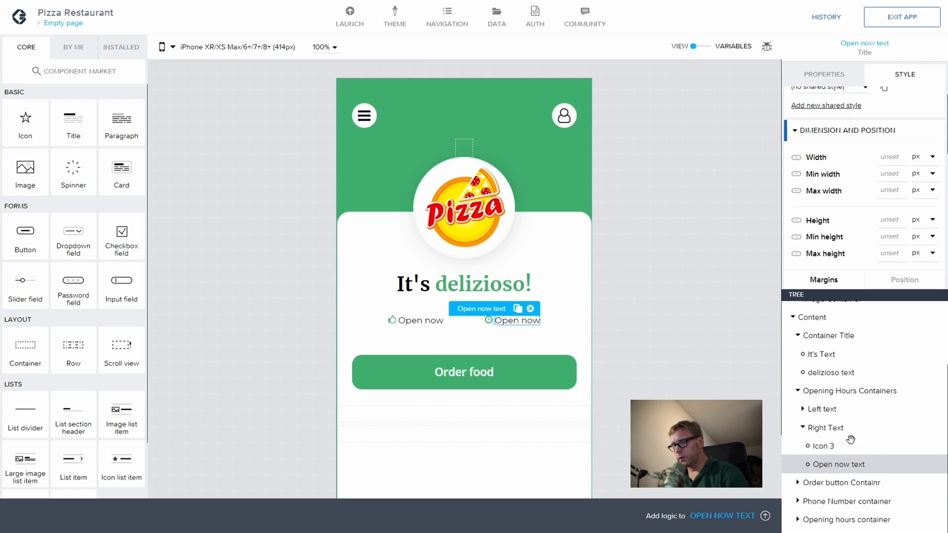
{"action": "key", "text": "ctrl+c"}
Step: Paste the Open now text into the Phone Number container
{"action": "left_click", "coordinate": [797, 501]}
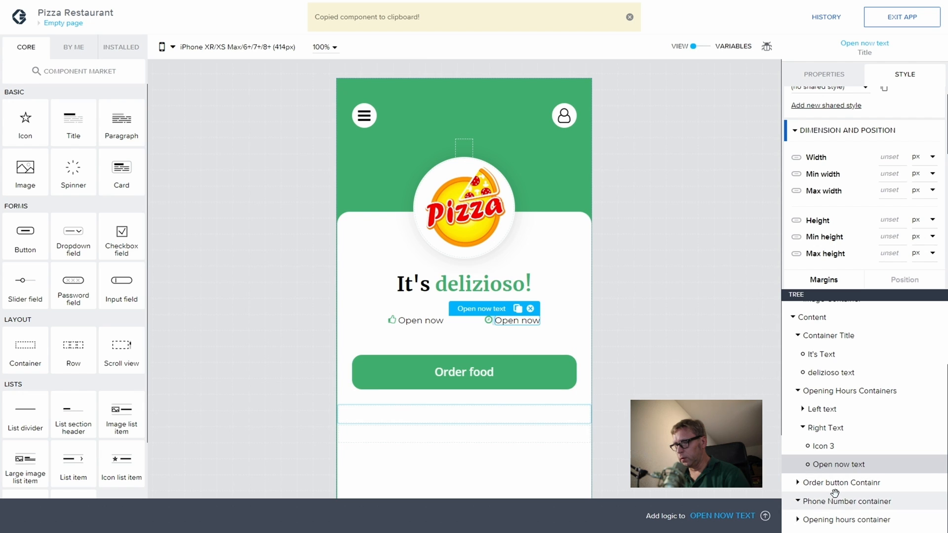
{"action": "left_click", "coordinate": [846, 501]}
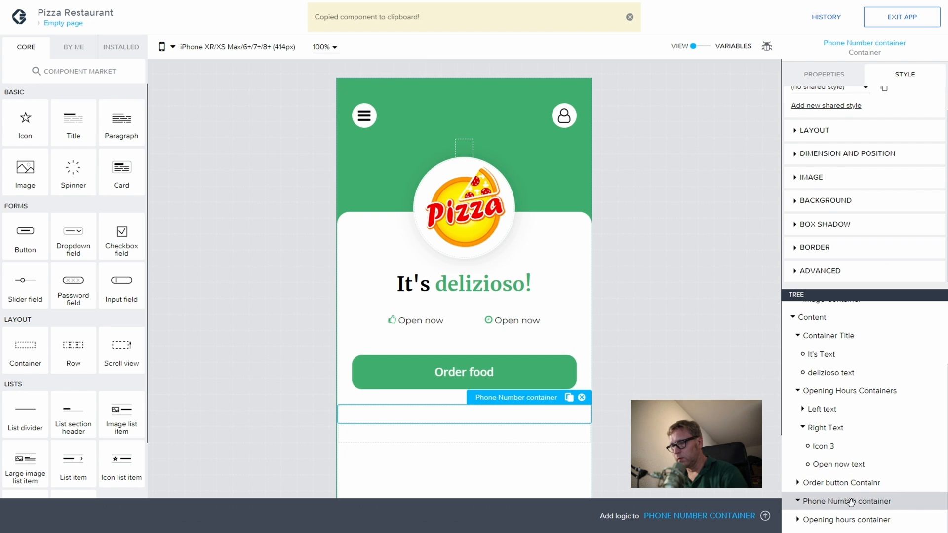
{"action": "key", "text": "ctrl+v"}
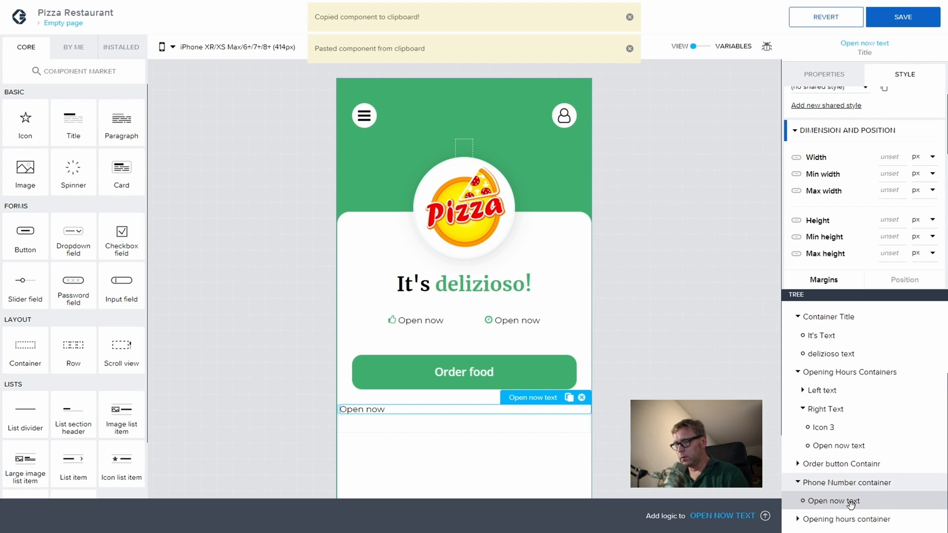
{"action": "scroll", "coordinate": [855, 161], "scroll_direction": "up", "scroll_amount": 1}
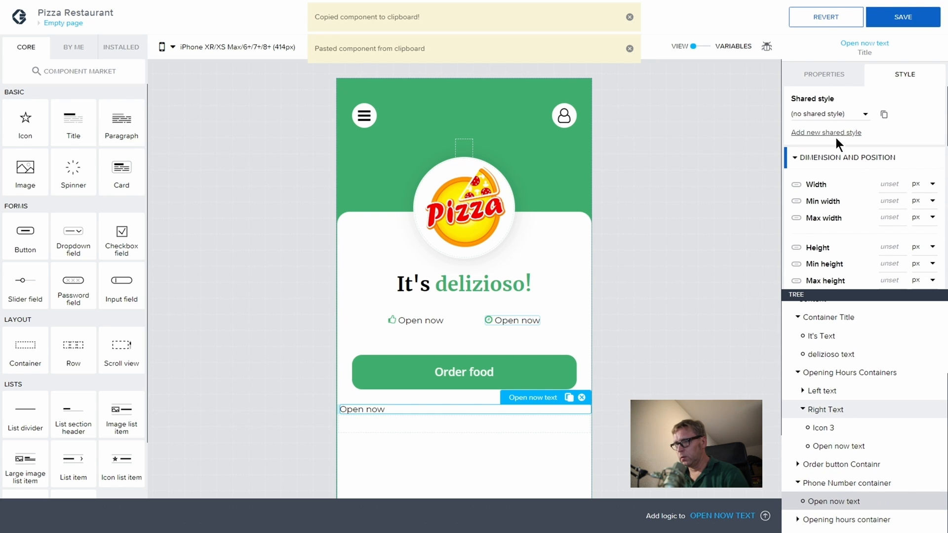
Step: Set the pasted text's font size to 16
{"action": "scroll", "coordinate": [832, 170], "scroll_direction": "down", "scroll_amount": 2}
{"action": "scroll", "coordinate": [832, 169], "scroll_direction": "down", "scroll_amount": 3}
{"action": "left_click", "coordinate": [821, 154]}
{"action": "type", "text": "4"}
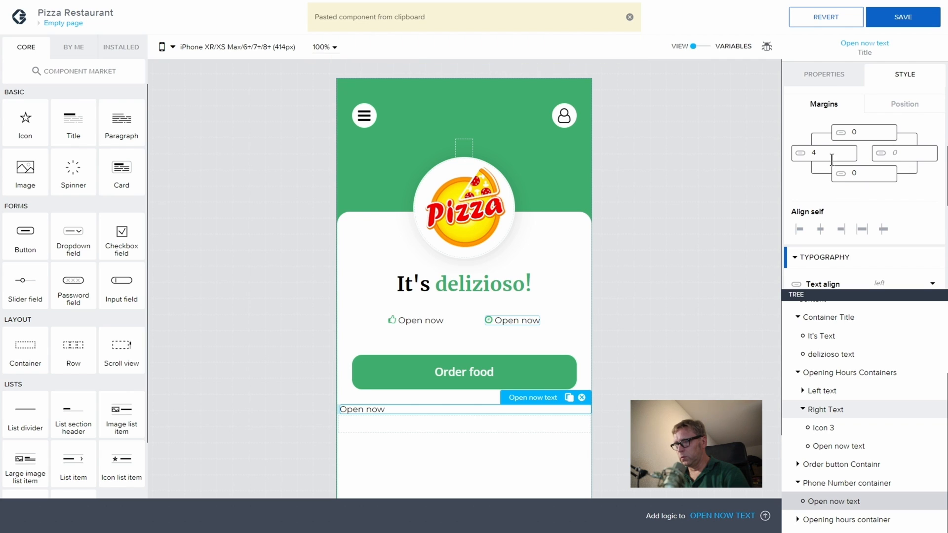
{"action": "key", "text": "BackSpace"}
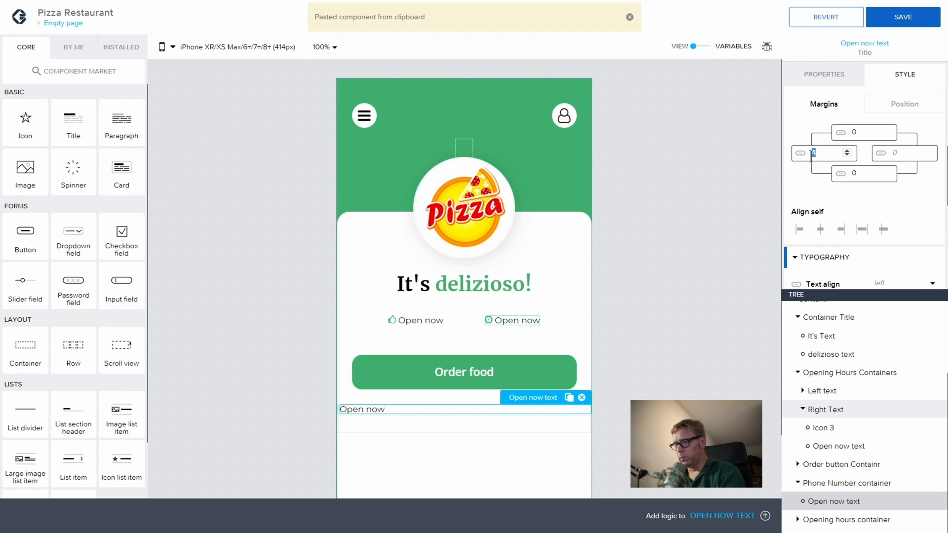
{"action": "scroll", "coordinate": [870, 159], "scroll_direction": "up", "scroll_amount": 2}
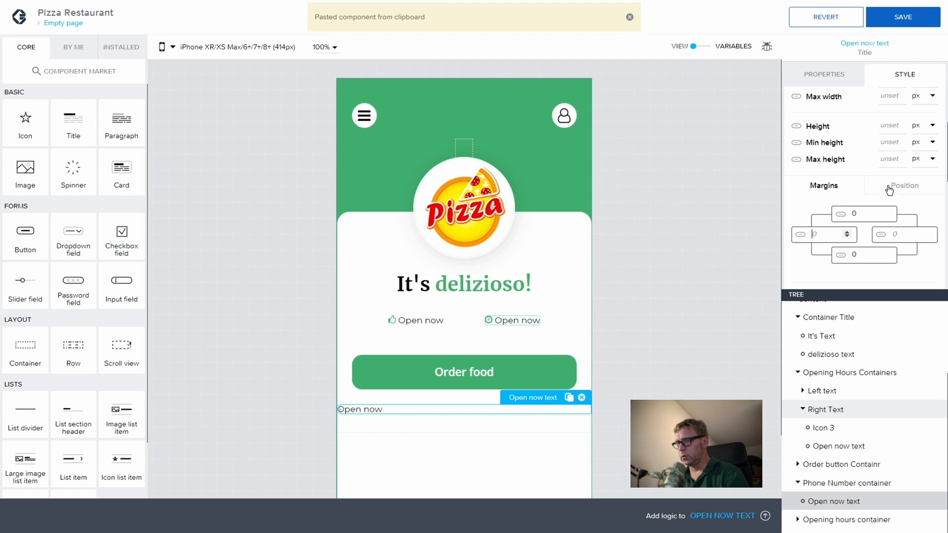
{"action": "scroll", "coordinate": [892, 202], "scroll_direction": "down", "scroll_amount": 2}
{"action": "scroll", "coordinate": [897, 220], "scroll_direction": "down", "scroll_amount": 5}
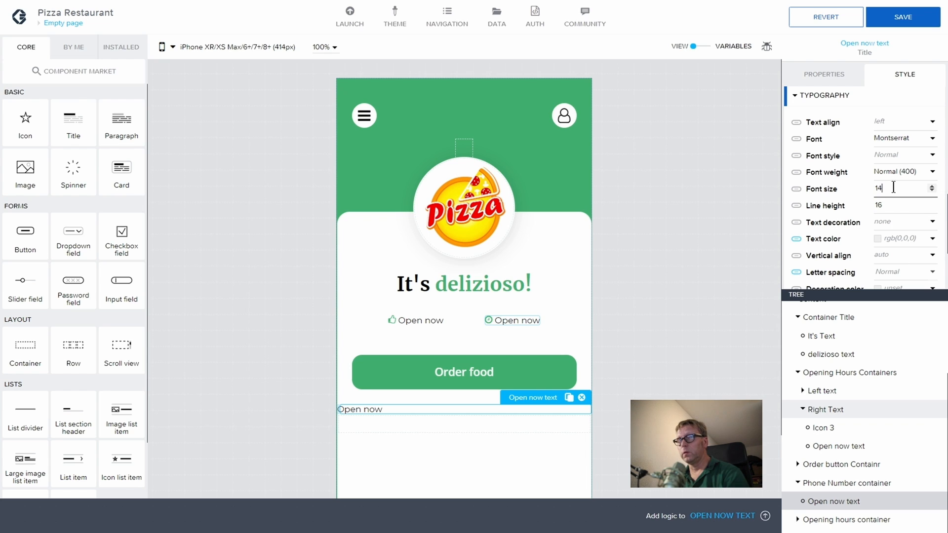
{"action": "left_click_drag", "start_coordinate": [893, 188], "coordinate": [868, 189]}
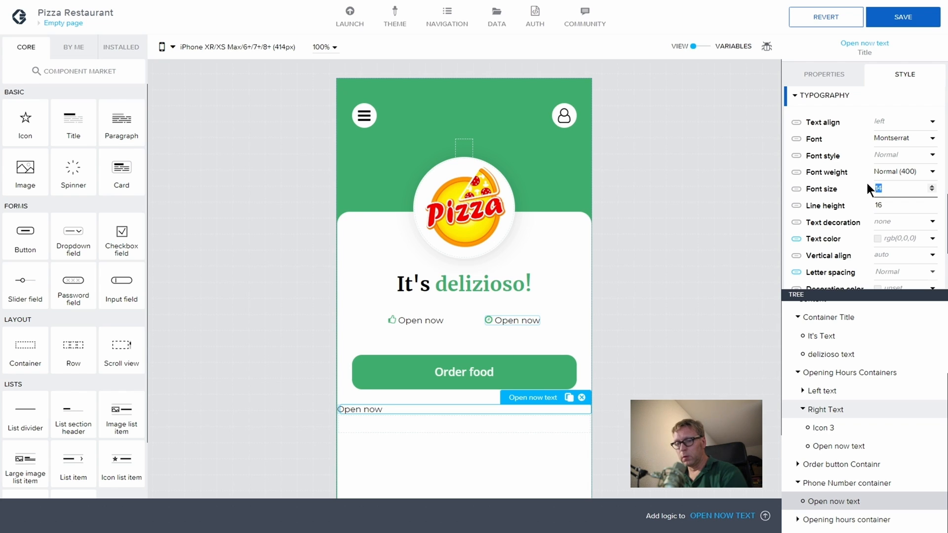
{"action": "type", "text": "16"}
{"action": "left_click", "coordinate": [884, 205]}
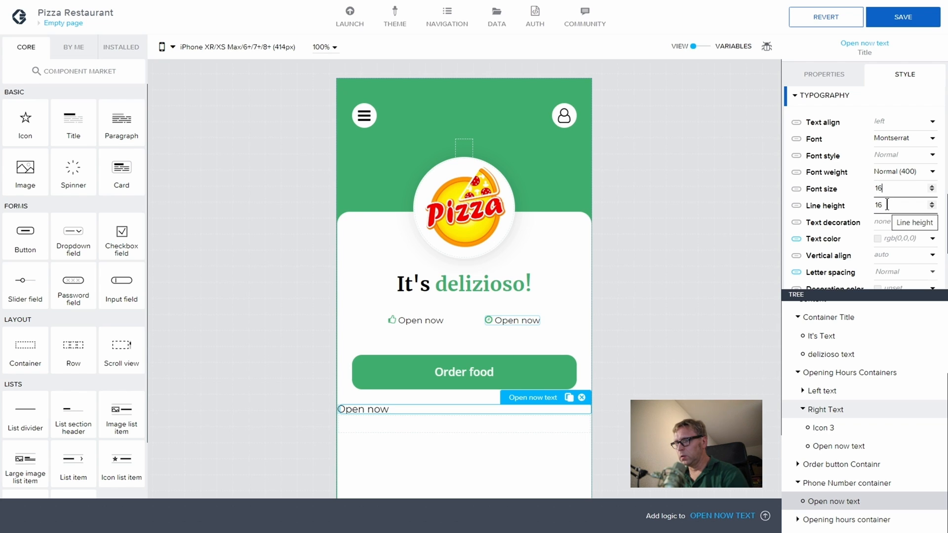
Step: Make the pasted text Bold (700)
{"action": "left_click", "coordinate": [901, 172]}
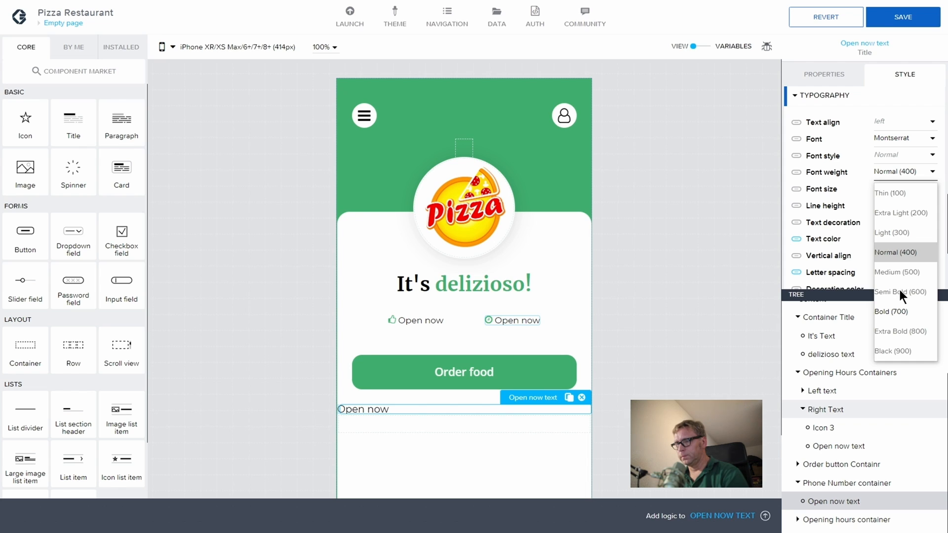
{"action": "left_click", "coordinate": [895, 256]}
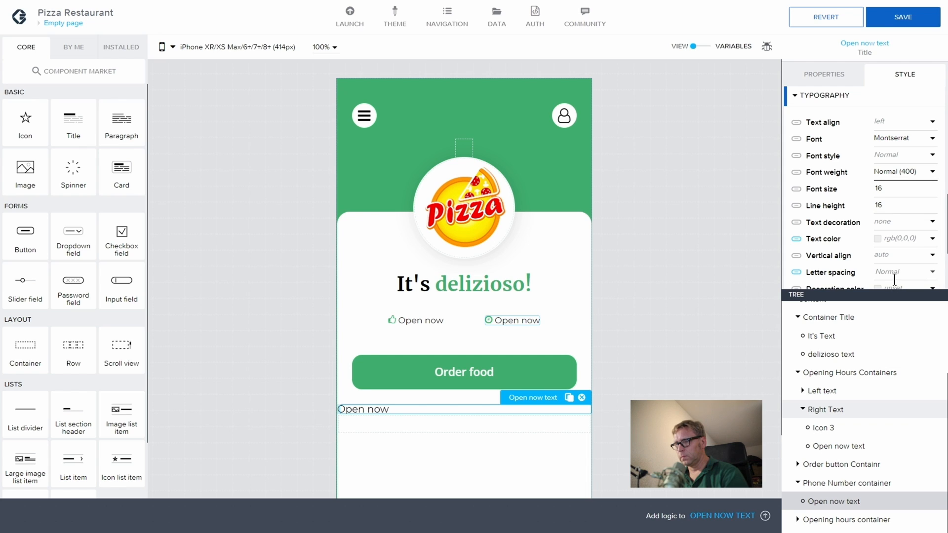
{"action": "left_click", "coordinate": [903, 173]}
{"action": "left_click", "coordinate": [900, 308]}
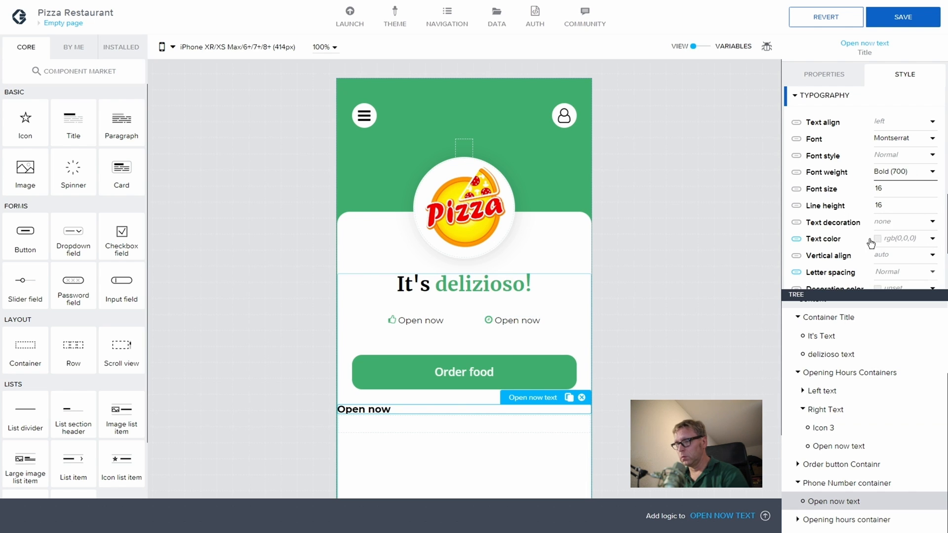
{"action": "scroll", "coordinate": [909, 197], "scroll_direction": "down", "scroll_amount": 2}
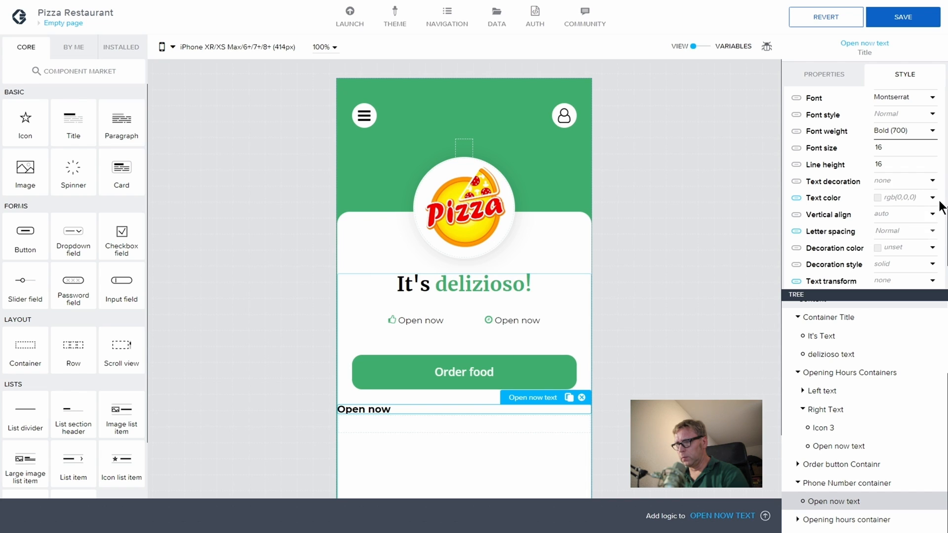
Step: Set the text colour to #3FB06F green and save the app
{"action": "left_click", "coordinate": [932, 198]}
{"action": "left_click", "coordinate": [833, 325]}
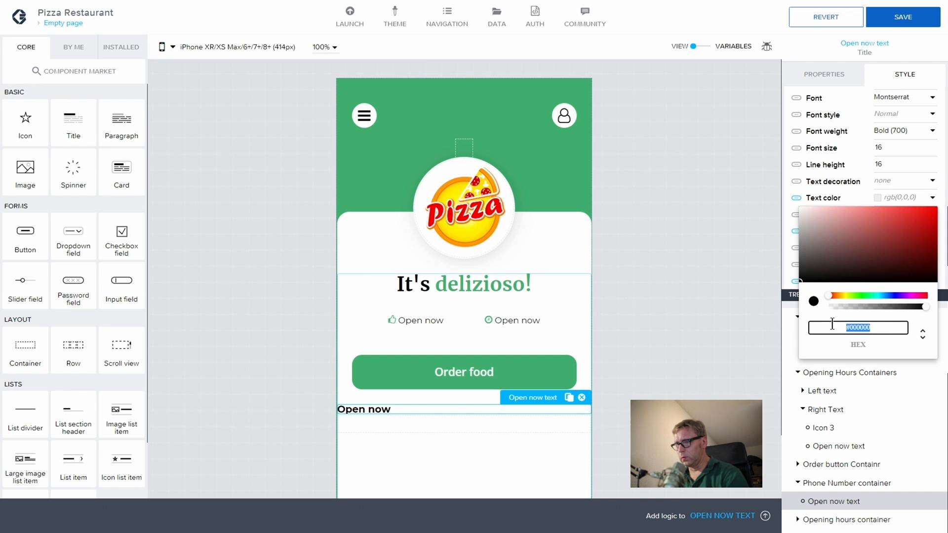
{"action": "type", "text": "#"}
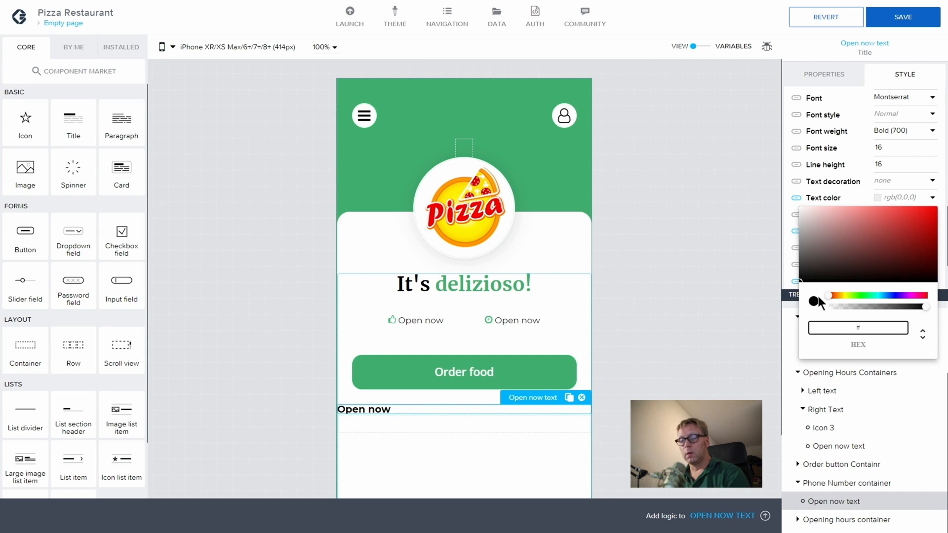
{"action": "type", "text": "3F"}
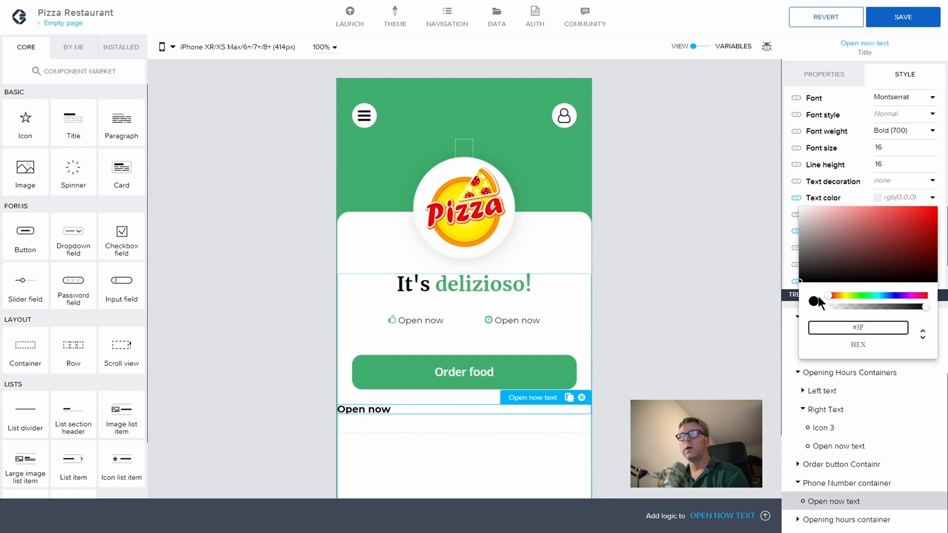
{"action": "type", "text": "B0"}
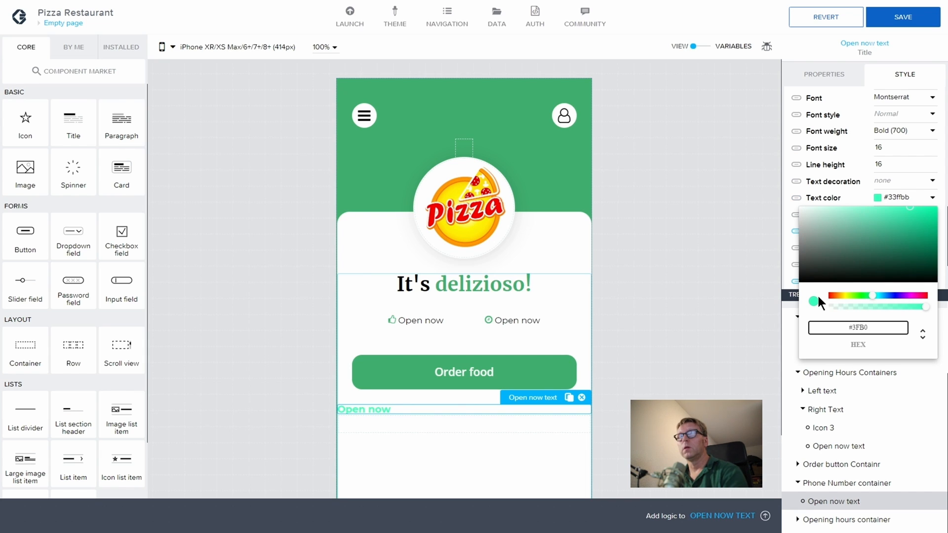
{"action": "type", "text": "6F"}
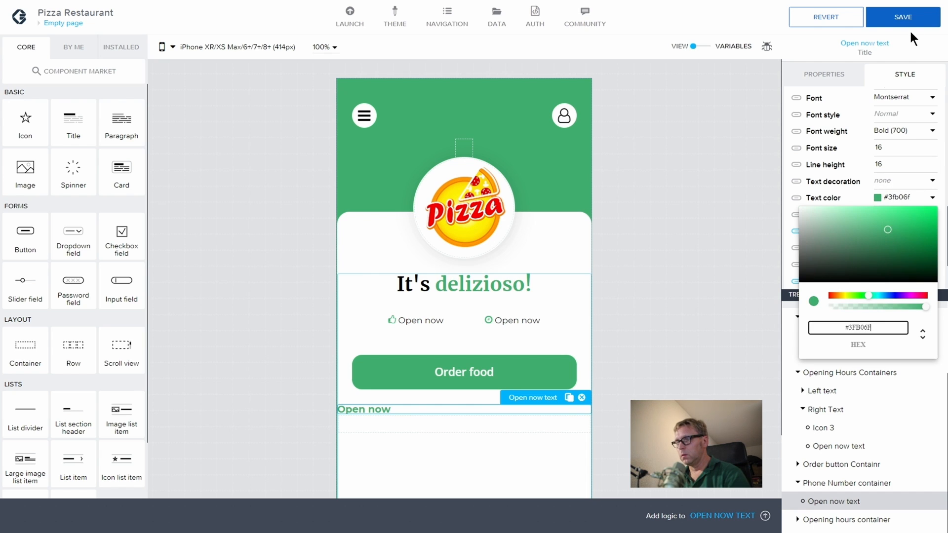
{"action": "left_click", "coordinate": [884, 28]}
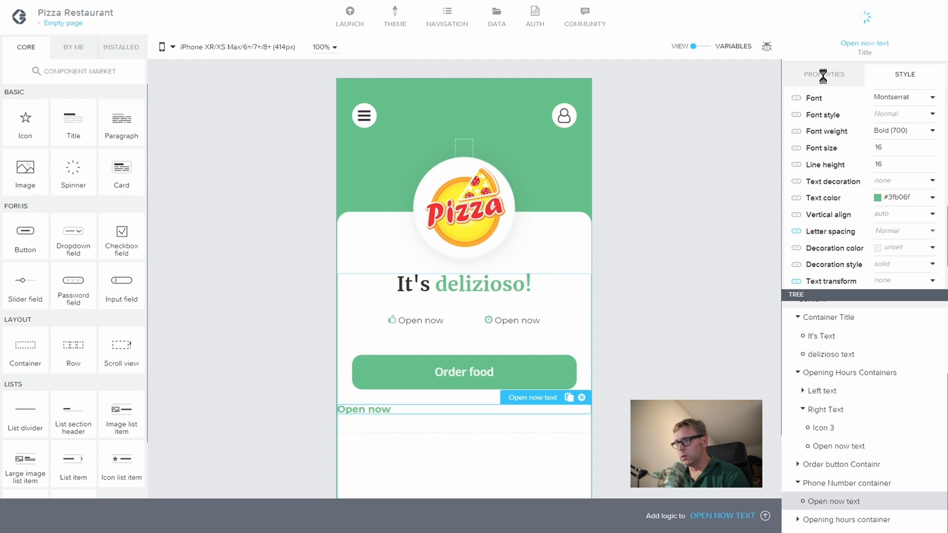
{"action": "left_click", "coordinate": [824, 75]}
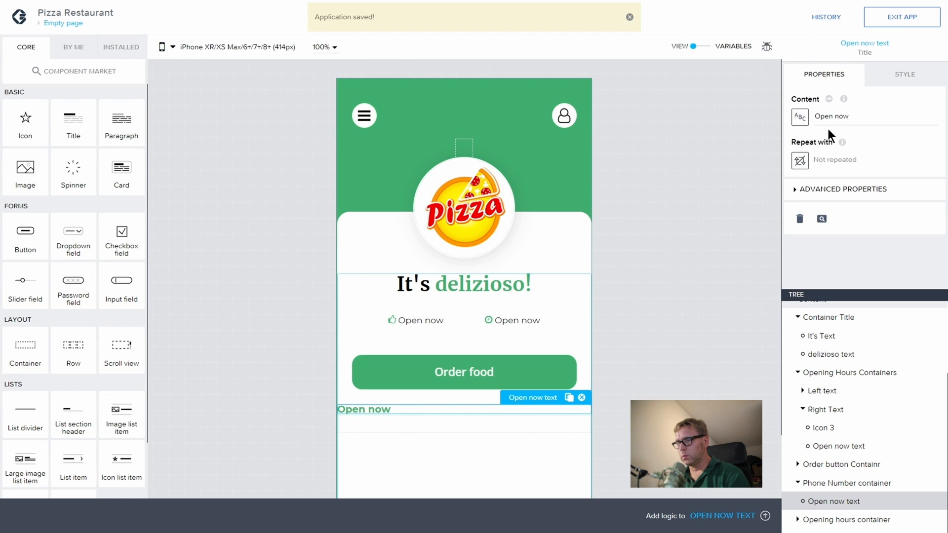
Step: Replace the copied text's content with the restaurant's phone number
{"action": "left_click_drag", "start_coordinate": [851, 115], "coordinate": [812, 117]}
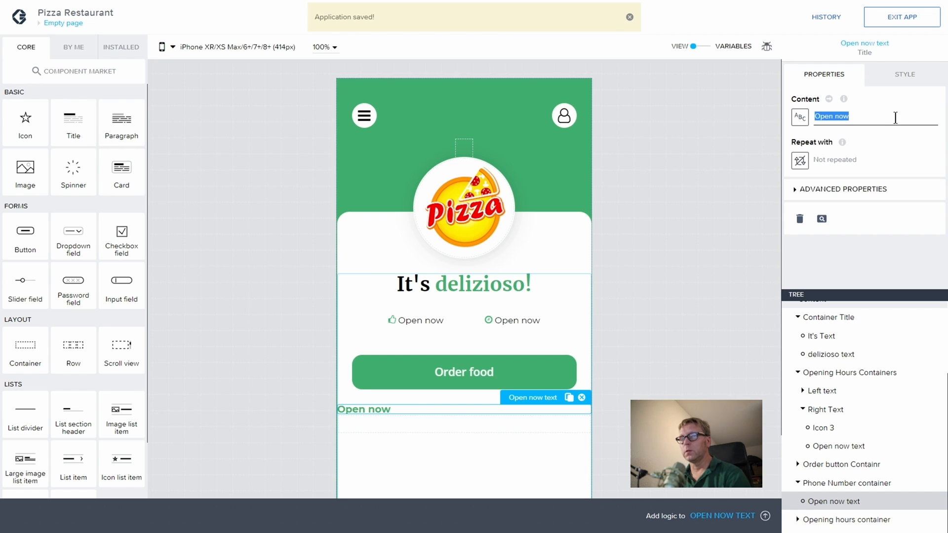
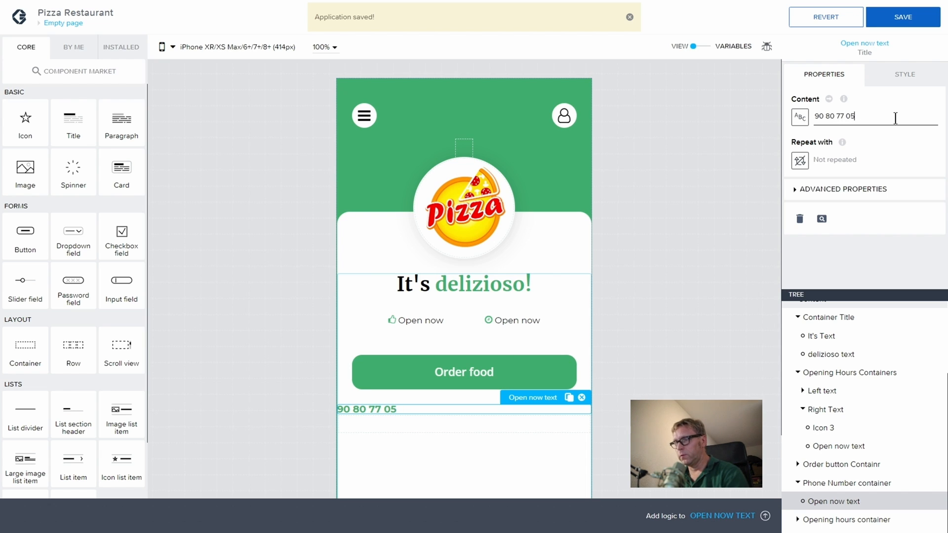
{"action": "left_click", "coordinate": [794, 189]}
{"action": "left_click", "coordinate": [834, 231]}
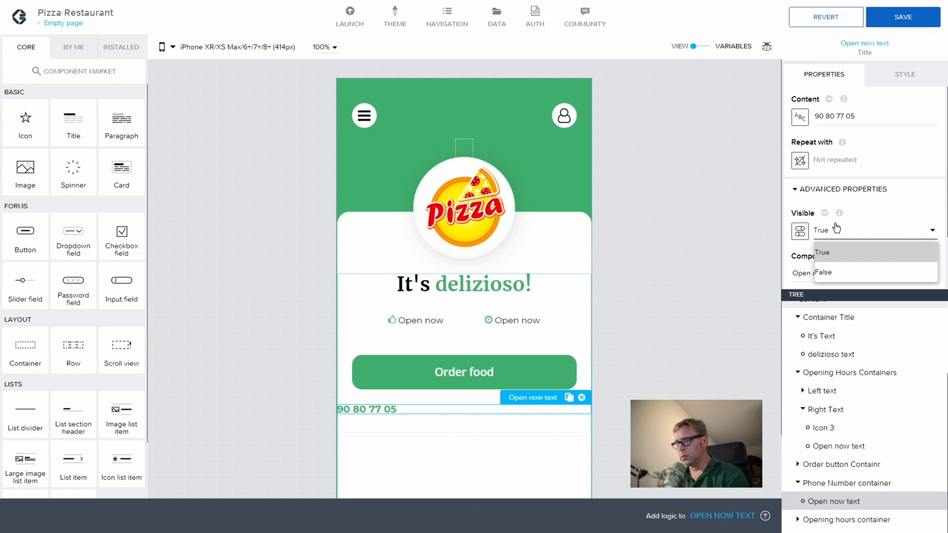
{"action": "left_click", "coordinate": [822, 252]}
Step: Rename the component to 'Phone number text' and save the app
{"action": "left_click_drag", "start_coordinate": [876, 273], "coordinate": [755, 265]}
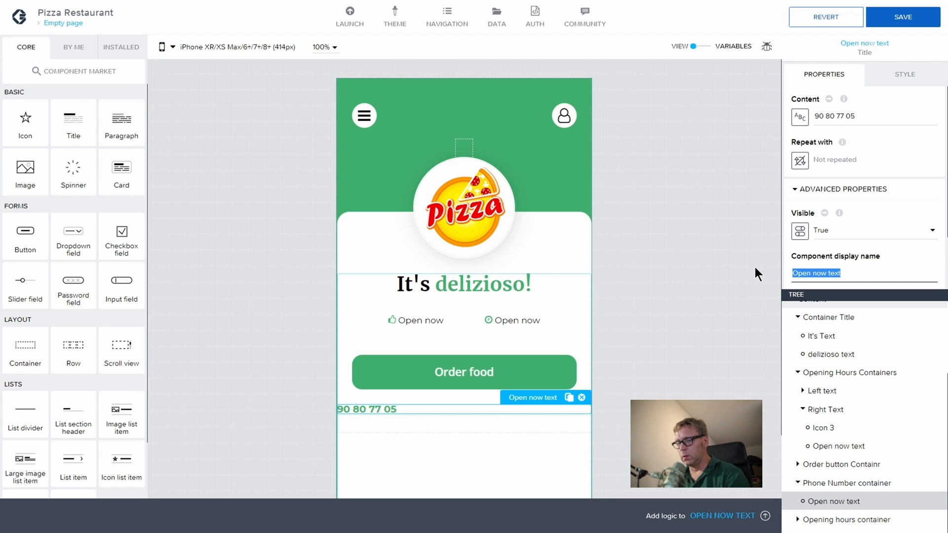
{"action": "type", "text": "Phone"}
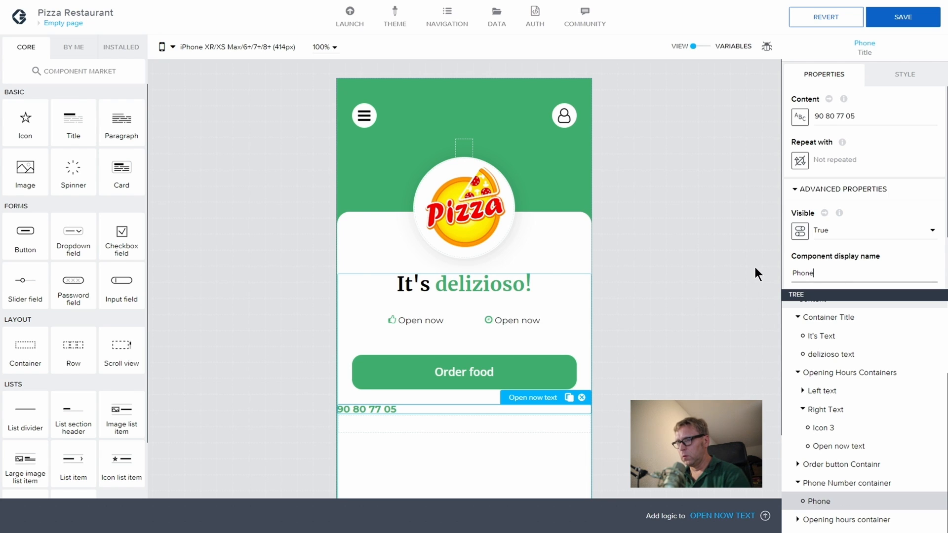
{"action": "type", "text": " number text"}
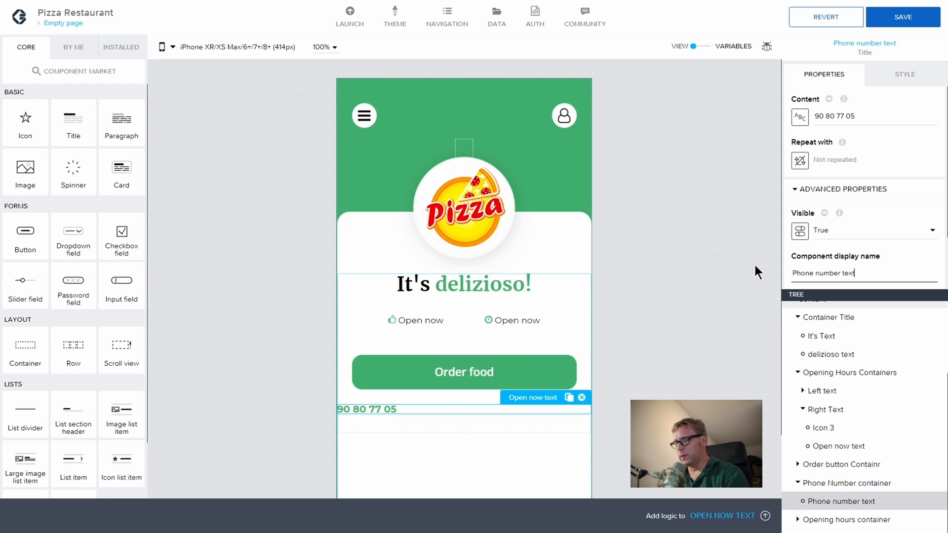
{"action": "left_click", "coordinate": [891, 17]}
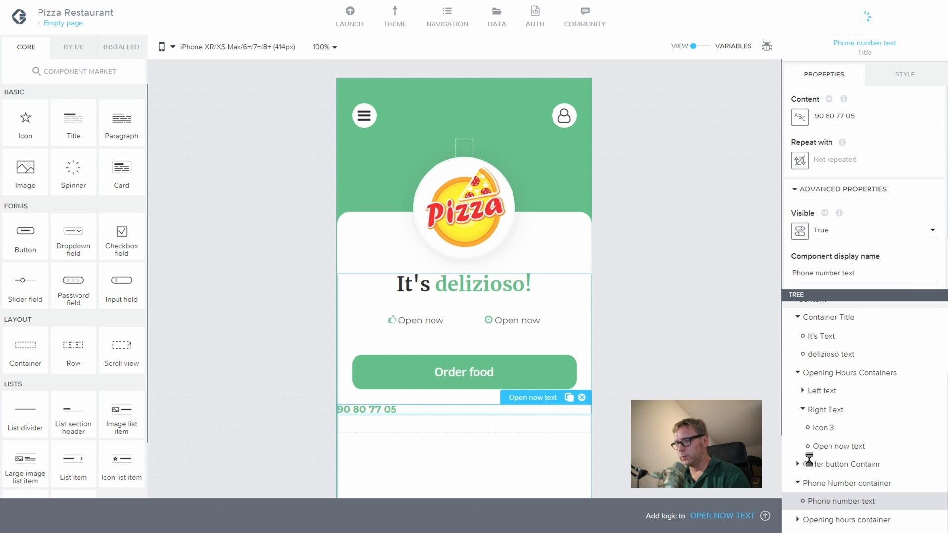
{"action": "left_click", "coordinate": [813, 483]}
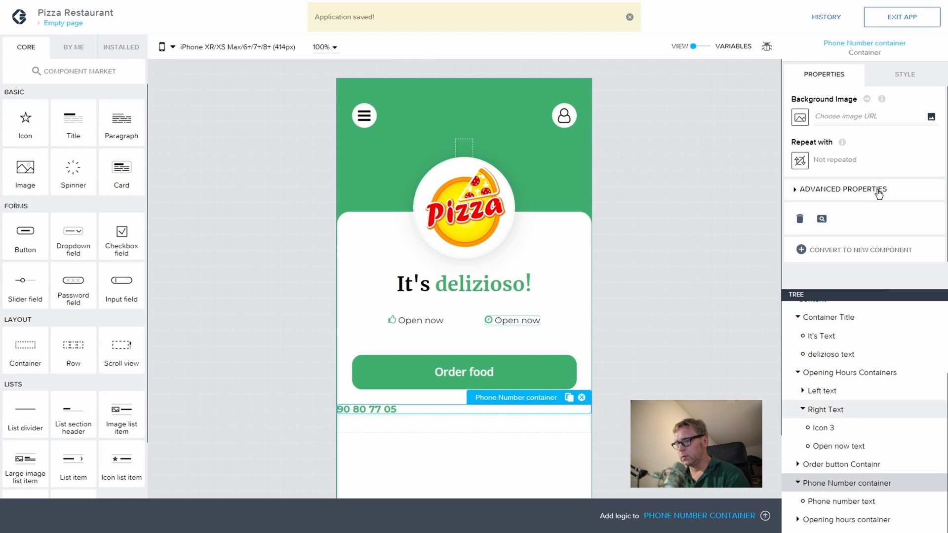
Step: Centre the Phone Number container's contents horizontally
{"action": "left_click", "coordinate": [886, 78]}
{"action": "left_click", "coordinate": [811, 157]}
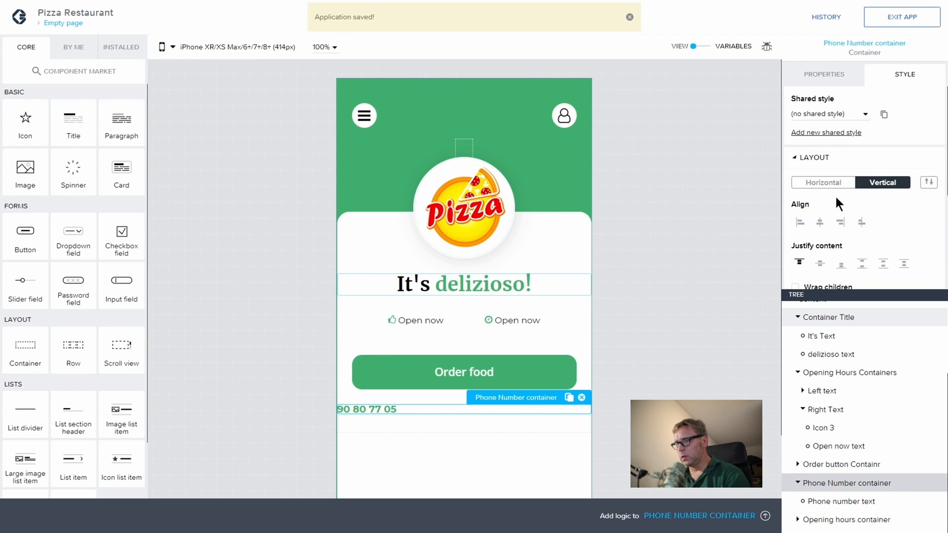
{"action": "left_click", "coordinate": [821, 222]}
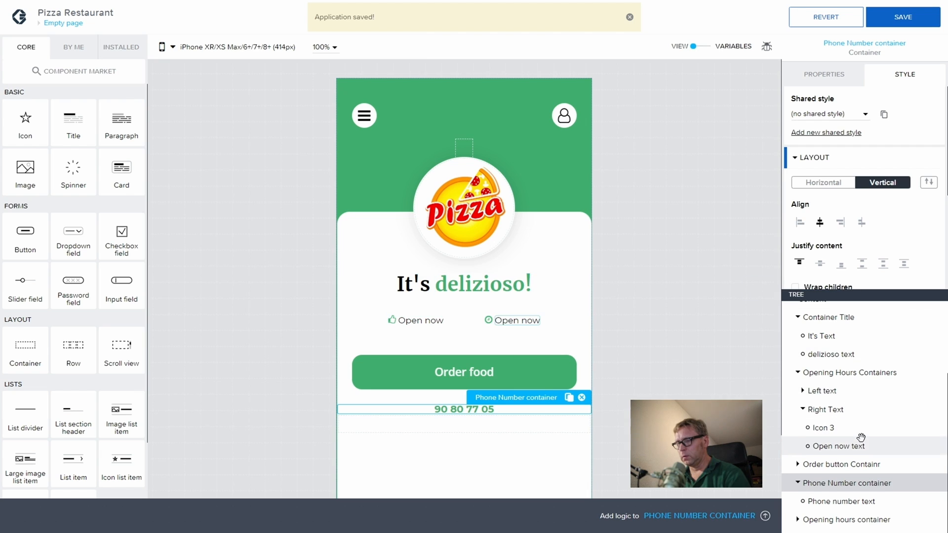
{"action": "left_click", "coordinate": [798, 483]}
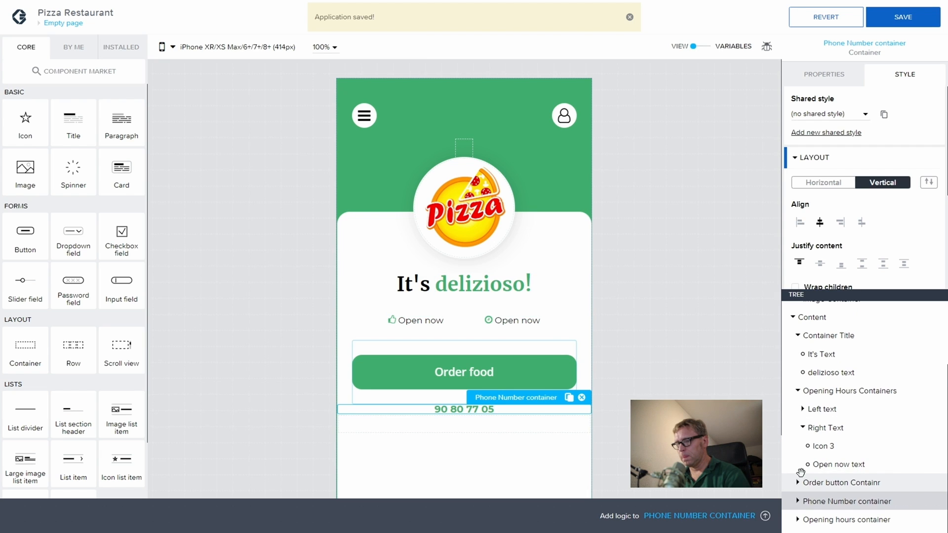
Step: Drop a new container onto the Opening hours container
{"action": "left_click", "coordinate": [798, 520]}
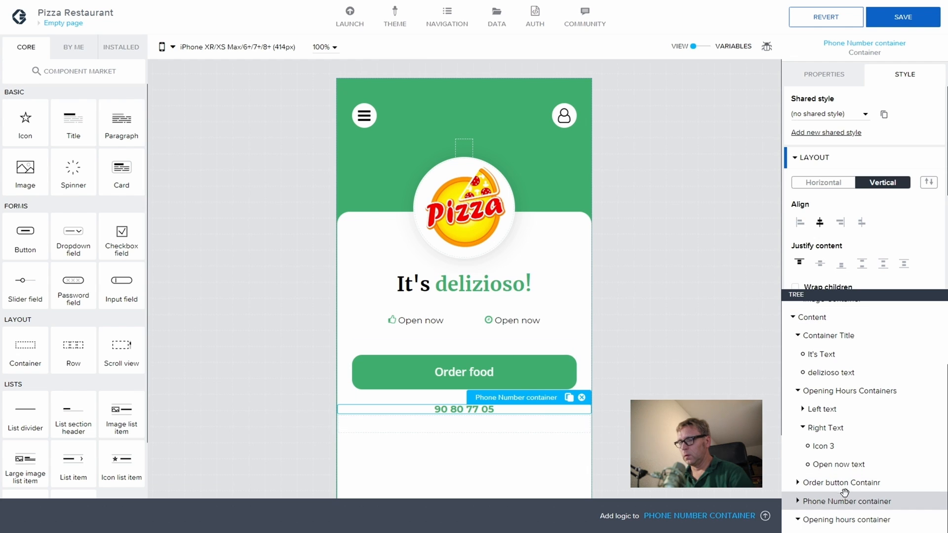
{"action": "left_click", "coordinate": [845, 519]}
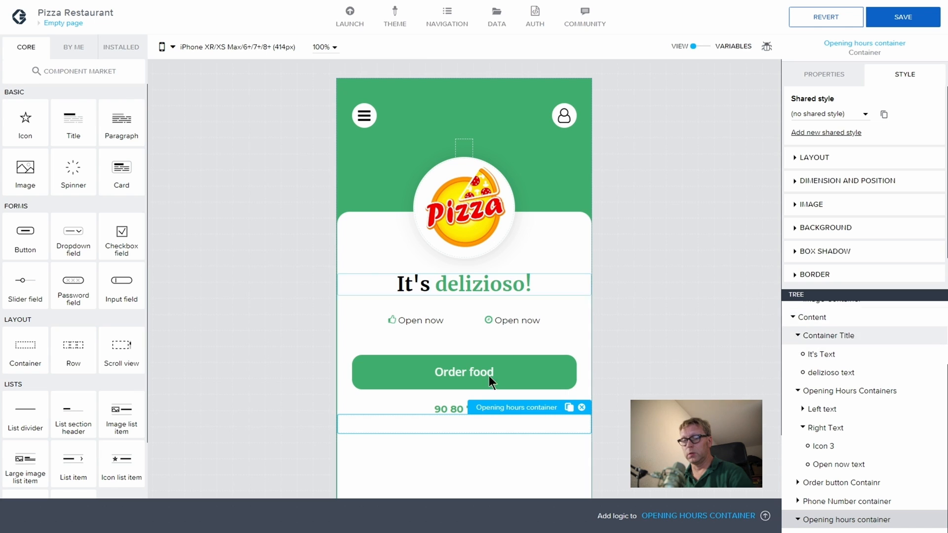
{"action": "left_click_drag", "start_coordinate": [27, 345], "coordinate": [867, 516]}
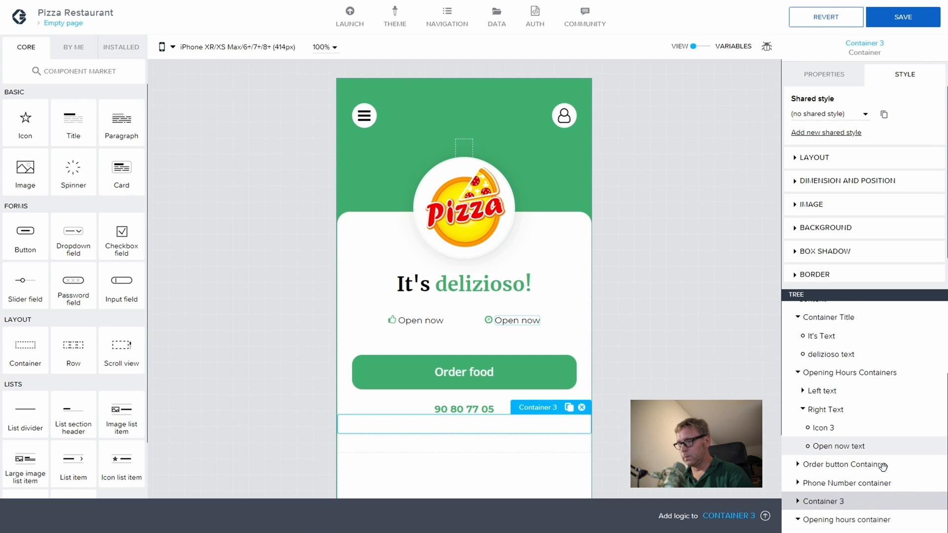
Step: Move Container 3 inside the Opening hours container
{"action": "left_click", "coordinate": [845, 518]}
{"action": "scroll", "coordinate": [840, 509], "scroll_direction": "up", "scroll_amount": 3}
{"action": "scroll", "coordinate": [819, 509], "scroll_direction": "down", "scroll_amount": 3}
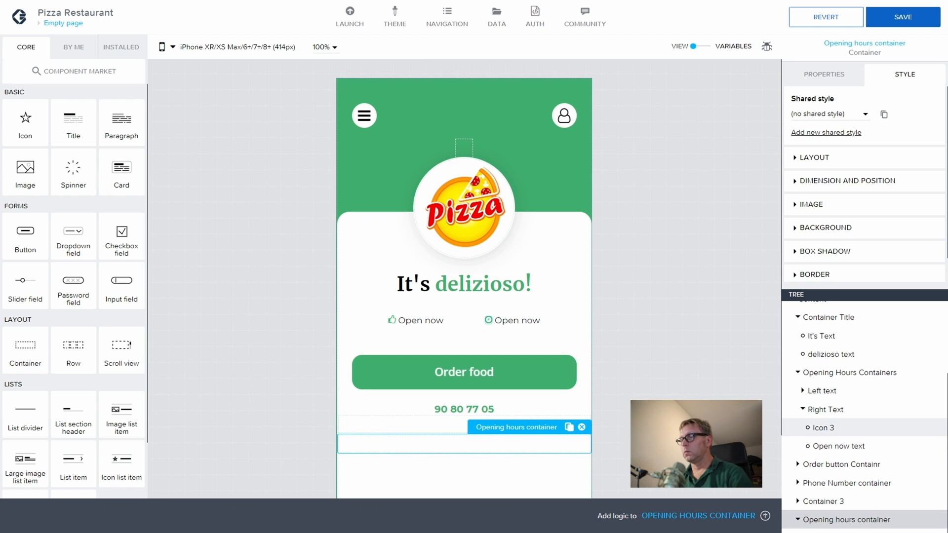
{"action": "left_click", "coordinate": [840, 501]}
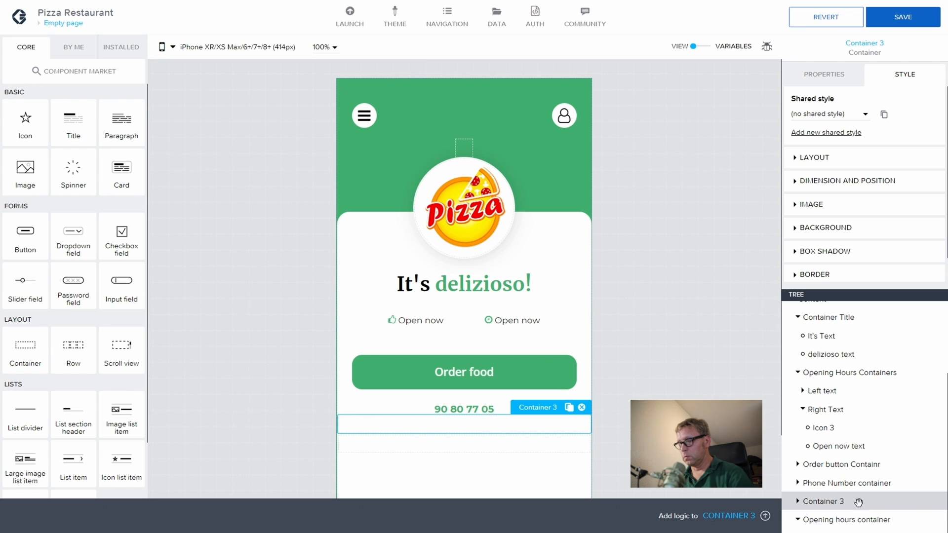
{"action": "left_click_drag", "start_coordinate": [803, 501], "coordinate": [838, 515]}
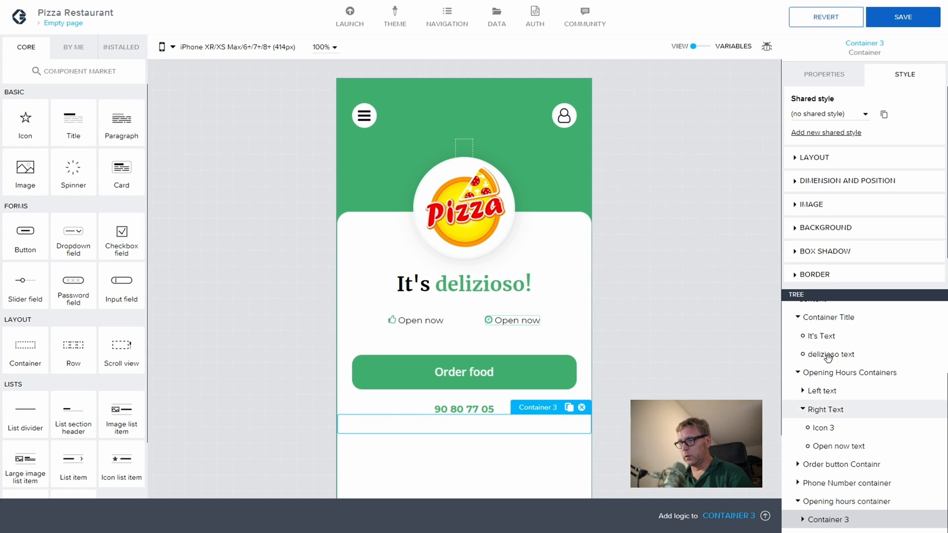
Step: Rename Container 3 to 'Open hours container text'
{"action": "left_click", "coordinate": [822, 74]}
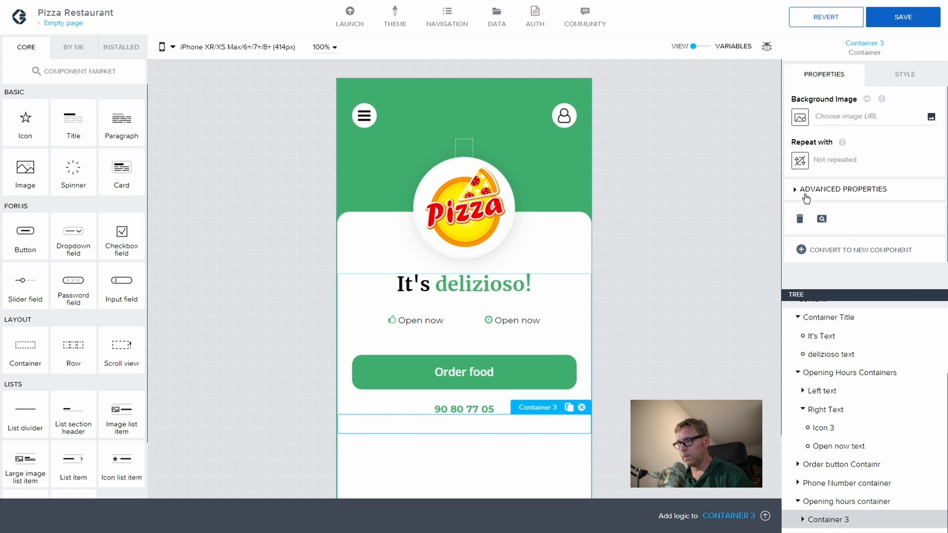
{"action": "left_click", "coordinate": [795, 190]}
{"action": "left_click_drag", "start_coordinate": [832, 273], "coordinate": [788, 271]}
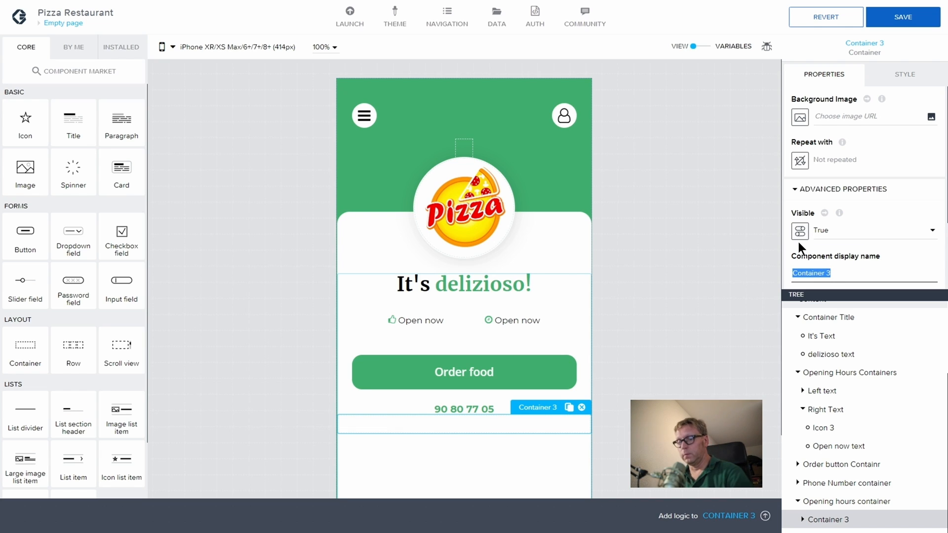
{"action": "type", "text": "Open ho"}
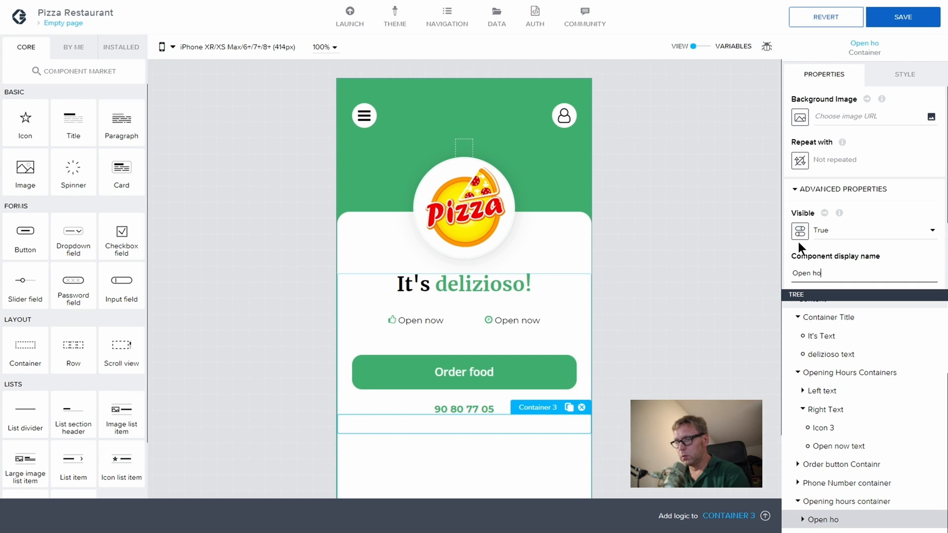
{"action": "type", "text": "urs "}
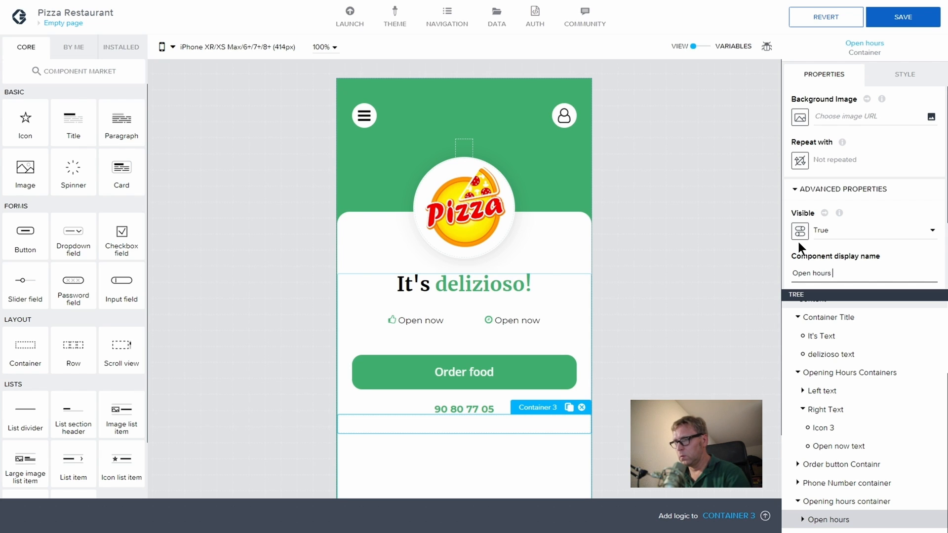
{"action": "type", "text": "container"}
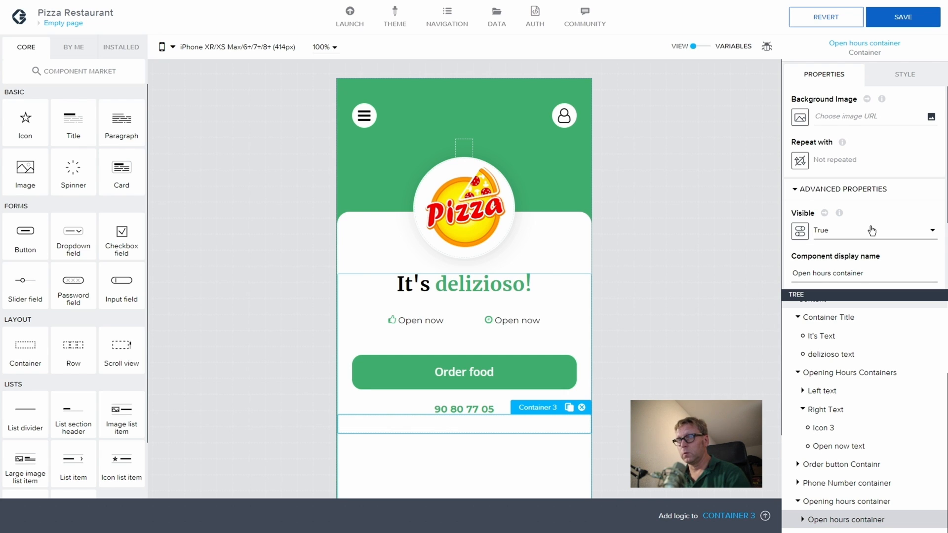
{"action": "type", "text": " text"}
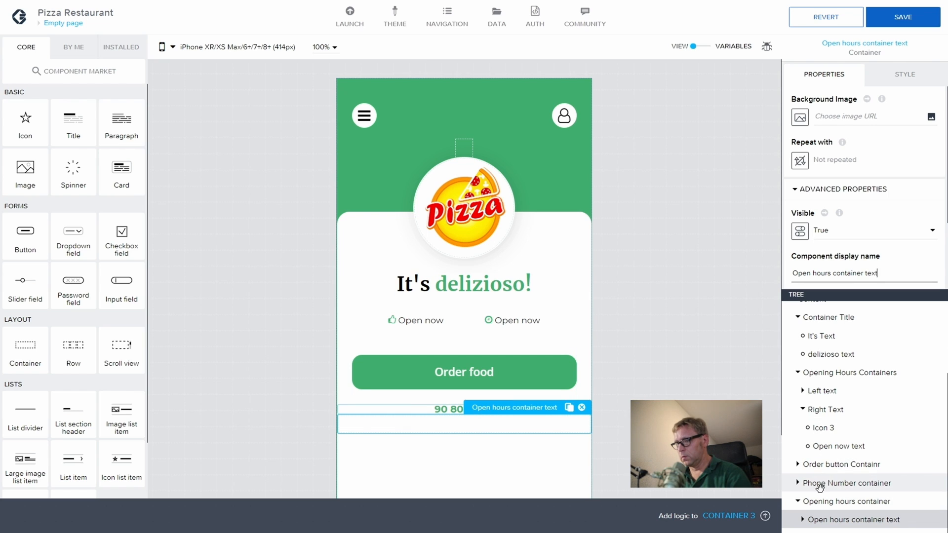
Step: Paste a copy of the phone number text into Open hours container text and retype it as the opening hours title
{"action": "left_click", "coordinate": [797, 483]}
{"action": "left_click", "coordinate": [850, 499]}
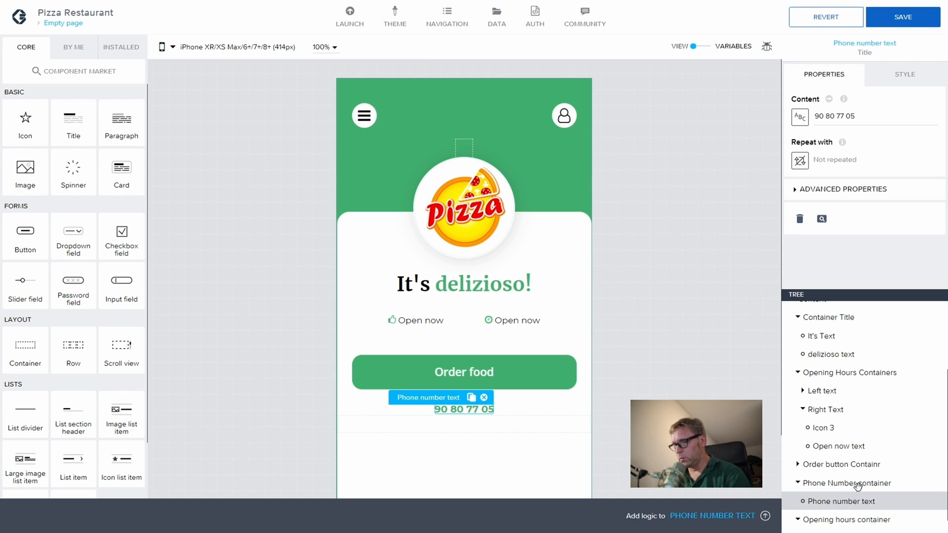
{"action": "key", "text": "ctrl+c"}
{"action": "scroll", "coordinate": [851, 500], "scroll_direction": "down", "scroll_amount": 1}
{"action": "left_click", "coordinate": [844, 519]}
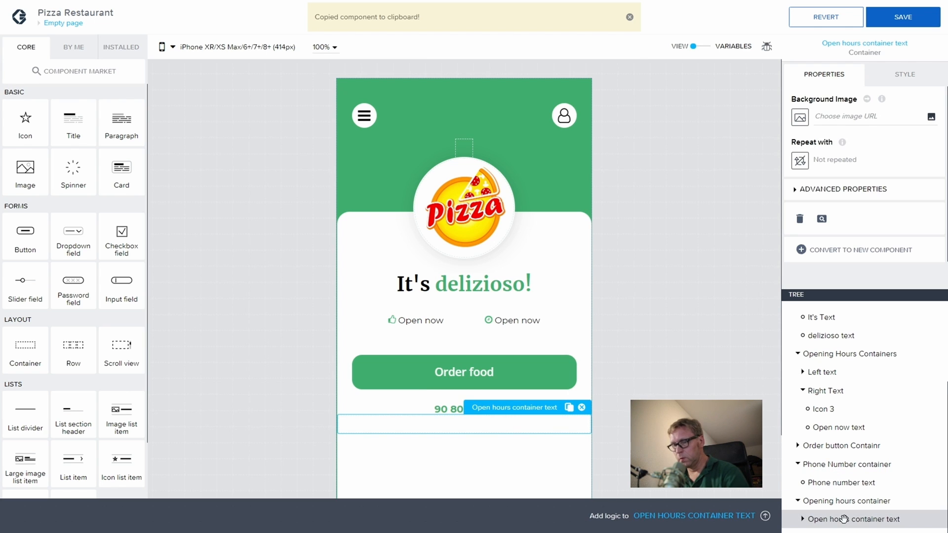
{"action": "key", "text": "ctrl+v"}
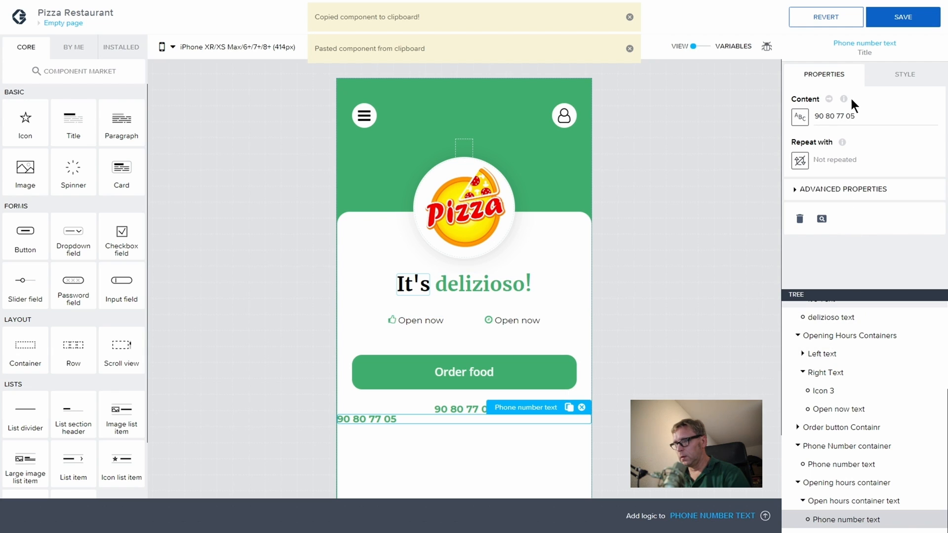
{"action": "left_click_drag", "start_coordinate": [855, 117], "coordinate": [812, 117]}
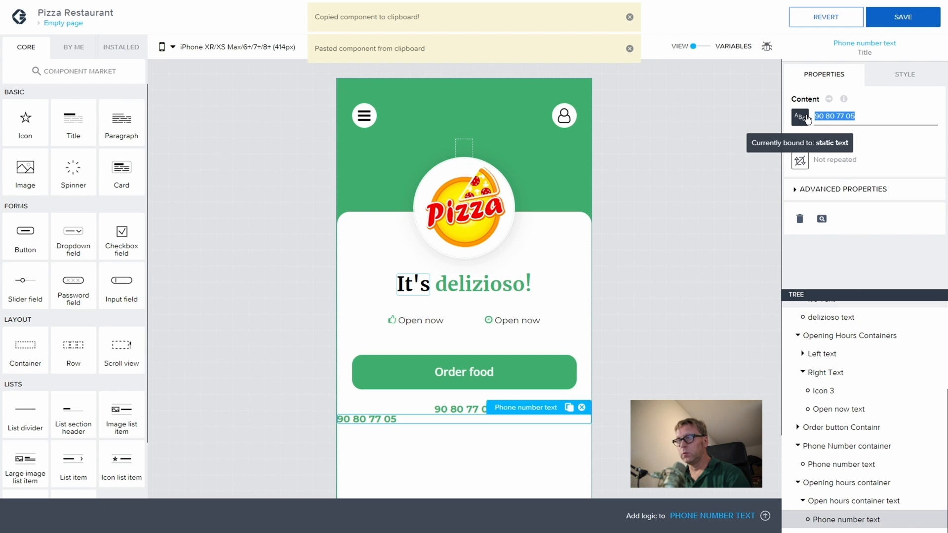
{"action": "type", "text": "Open hours"}
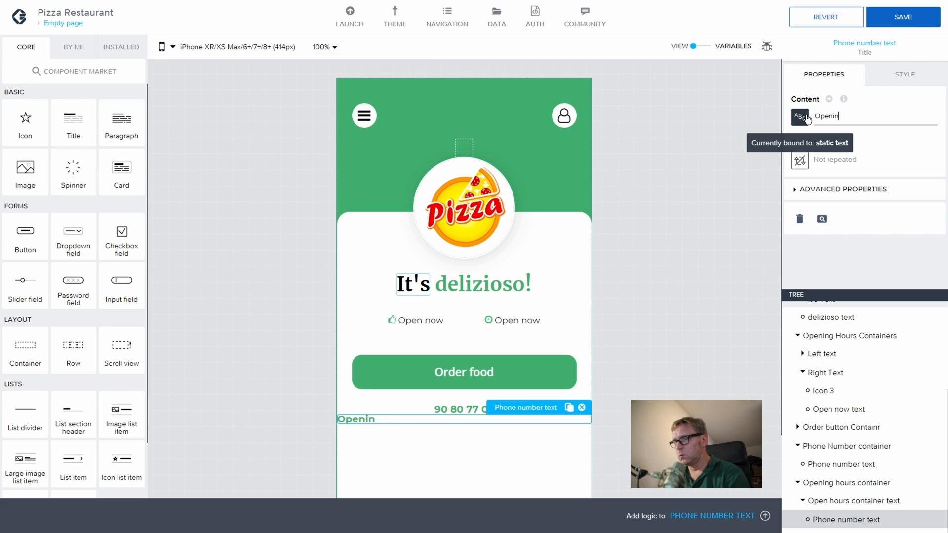
{"action": "type", "text": "hours"}
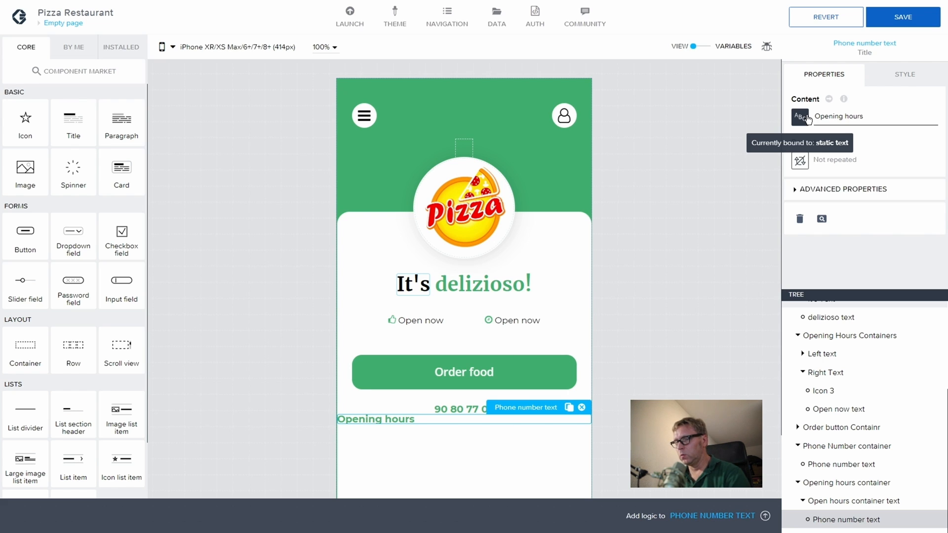
Step: Rename the title 'Opening hours text' and add a new container below it
{"action": "left_click", "coordinate": [810, 194]}
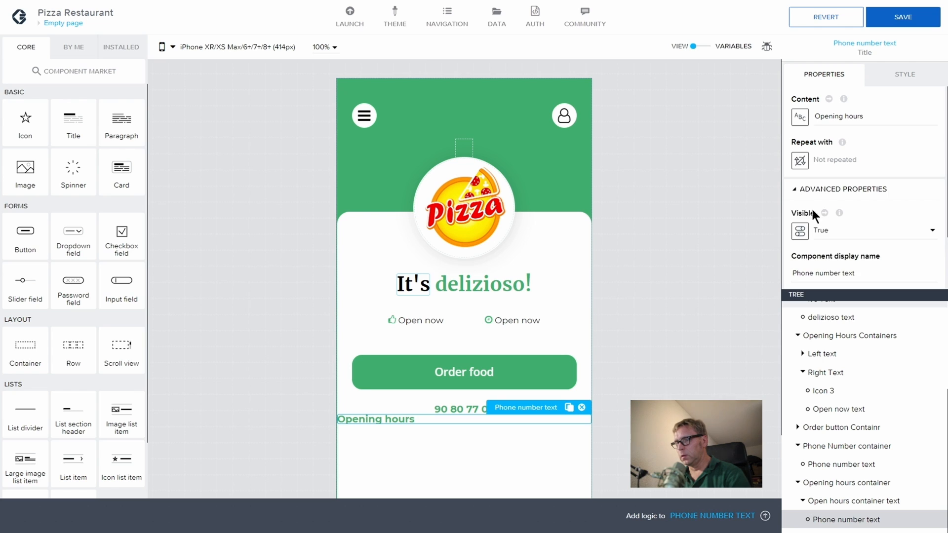
{"action": "left_click_drag", "start_coordinate": [859, 273], "coordinate": [795, 269]}
{"action": "type", "text": "Oope"}
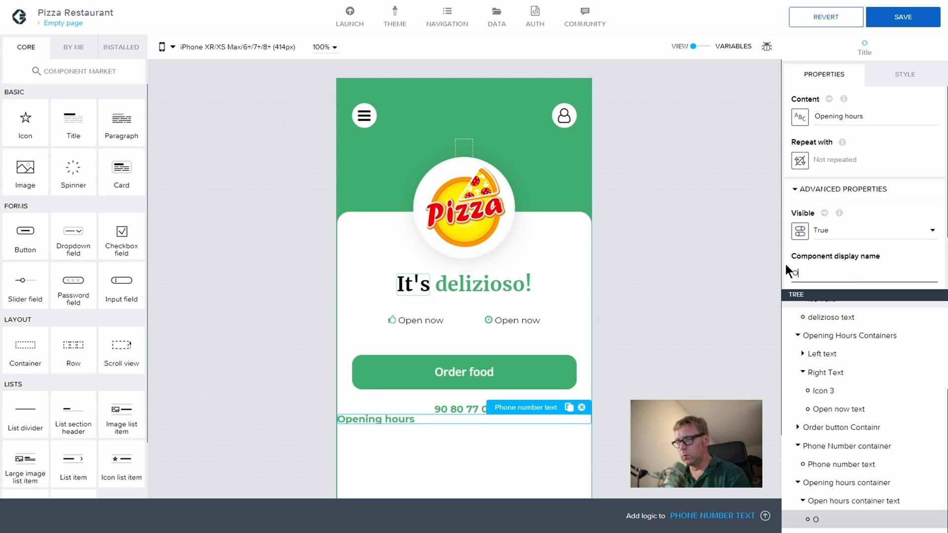
{"action": "key", "text": "BackSpace"}
{"action": "type", "text": "pening hour"}
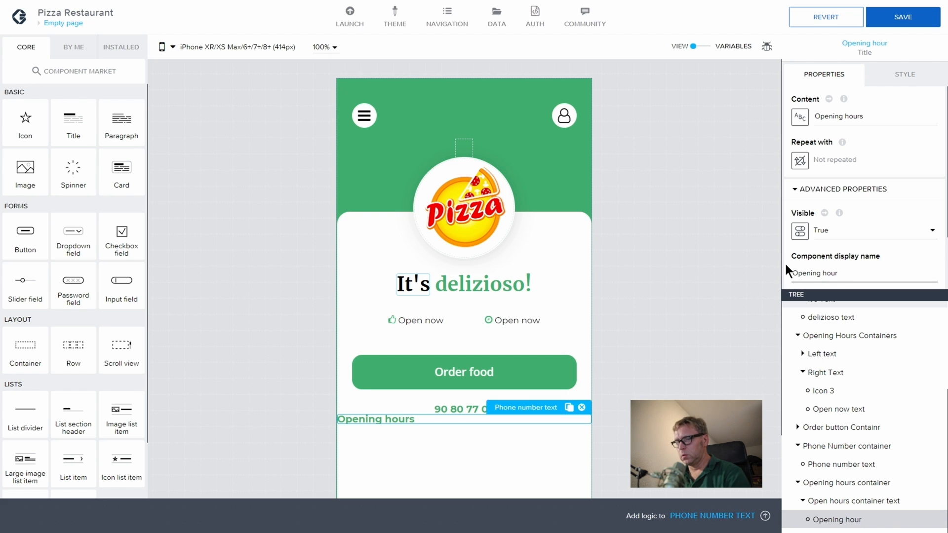
{"action": "type", "text": "s text"}
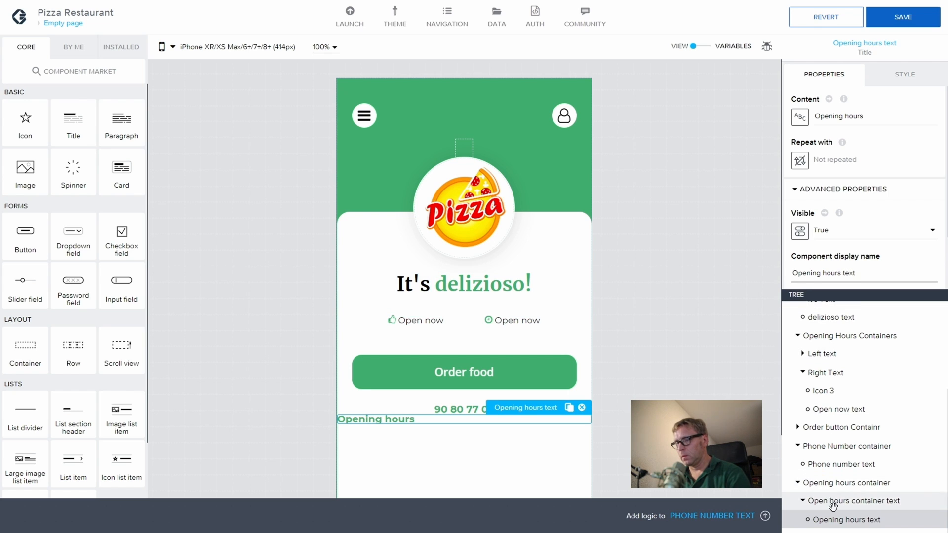
{"action": "left_click", "coordinate": [803, 500]}
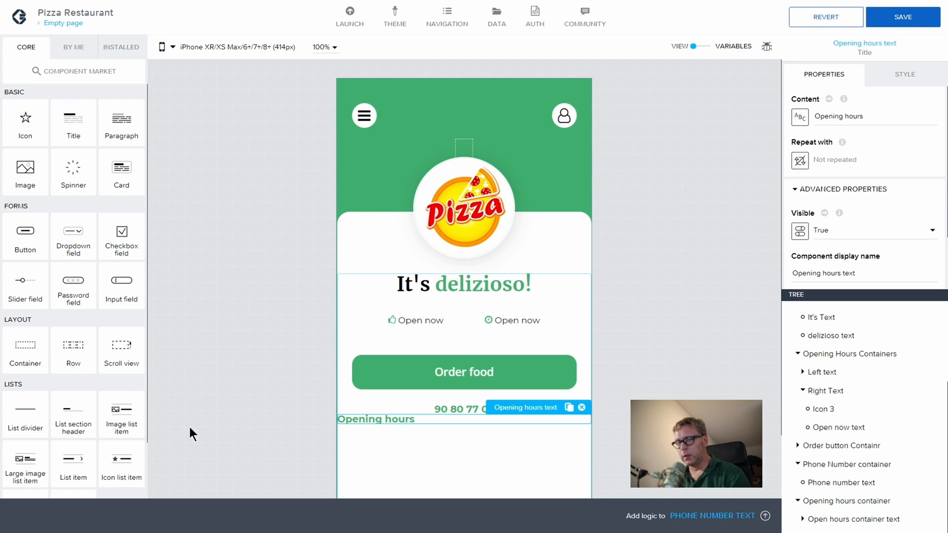
{"action": "left_click_drag", "start_coordinate": [29, 355], "coordinate": [837, 492]}
Step: Rename the new container 'Hours Container' and drop a two-cell Row into it
{"action": "left_click", "coordinate": [831, 519]}
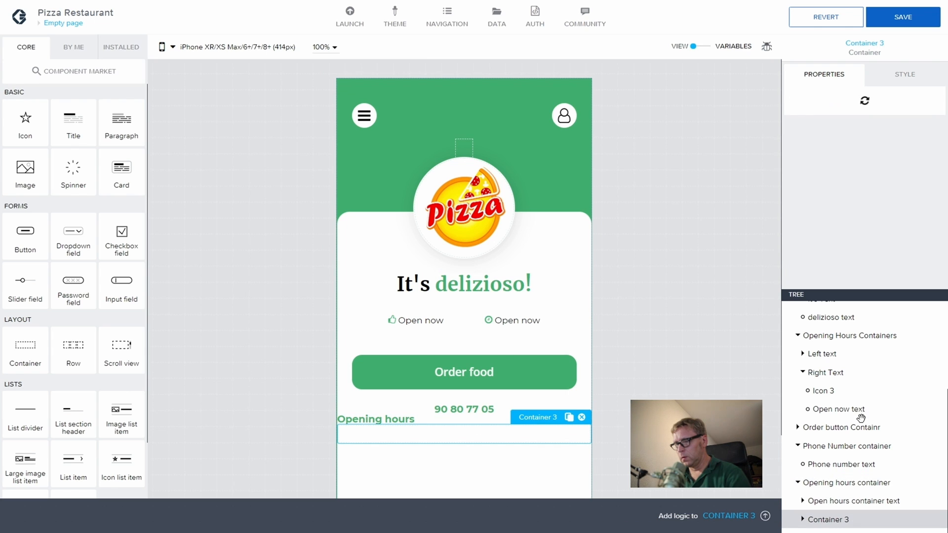
{"action": "left_click", "coordinate": [795, 191]}
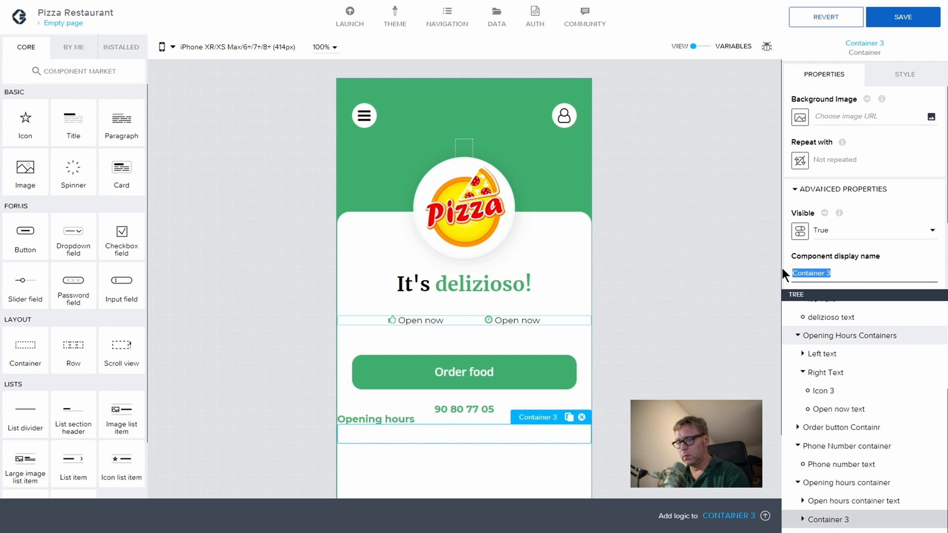
{"action": "type", "text": "Hours"}
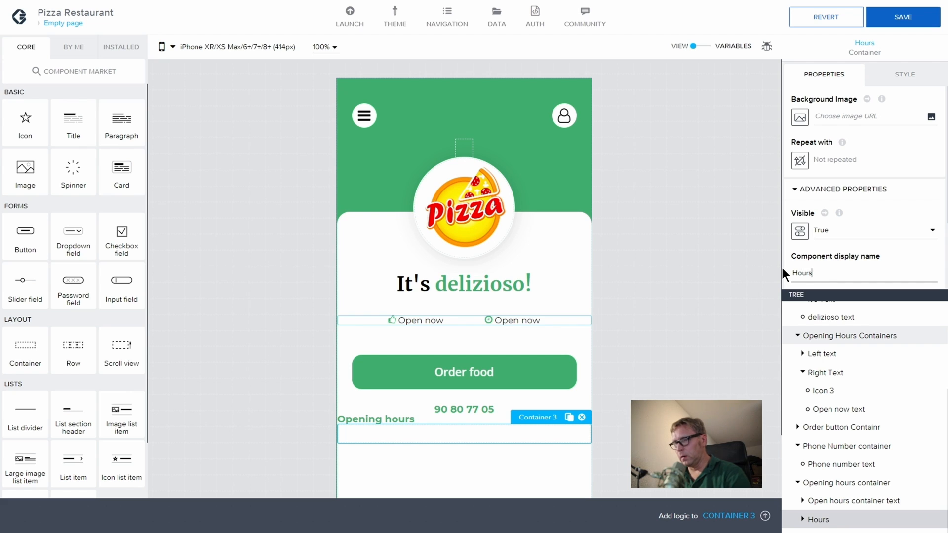
{"action": "type", "text": " Cont"}
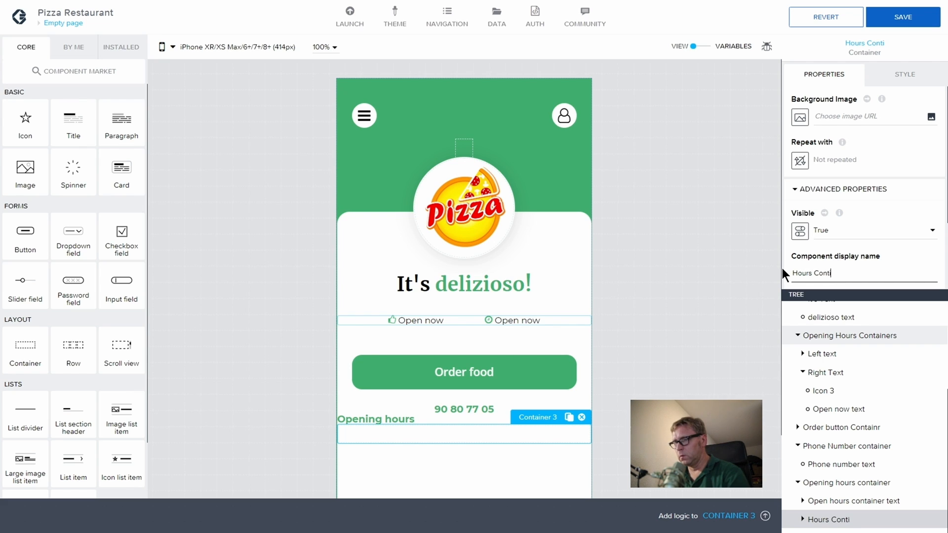
{"action": "type", "text": "ainer"}
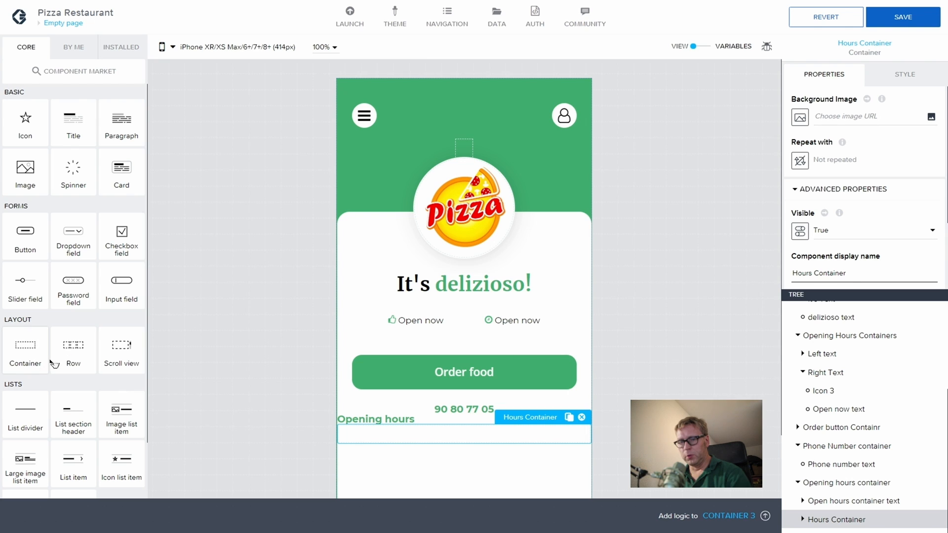
{"action": "left_click_drag", "start_coordinate": [72, 352], "coordinate": [855, 520]}
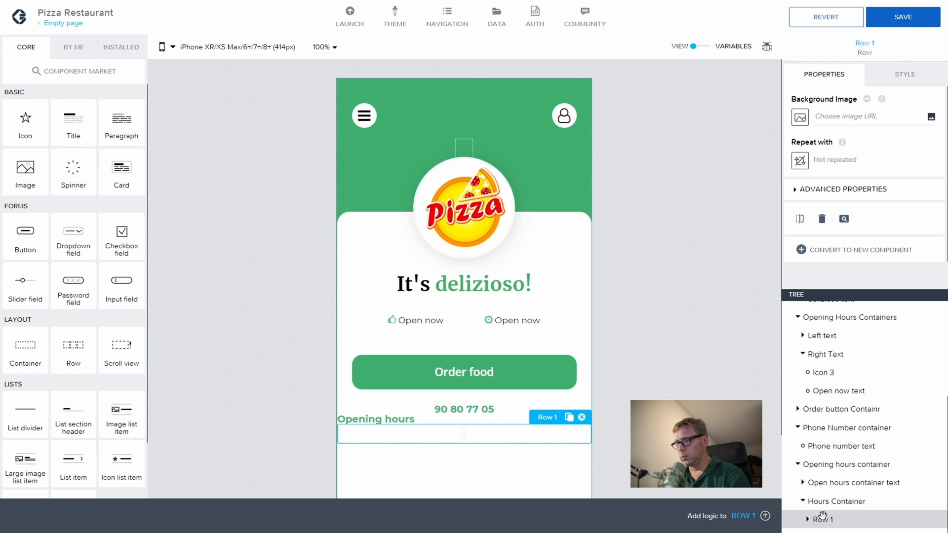
Step: Copy the Open now text from the page into Row 1's Cell #1
{"action": "left_click", "coordinate": [807, 520]}
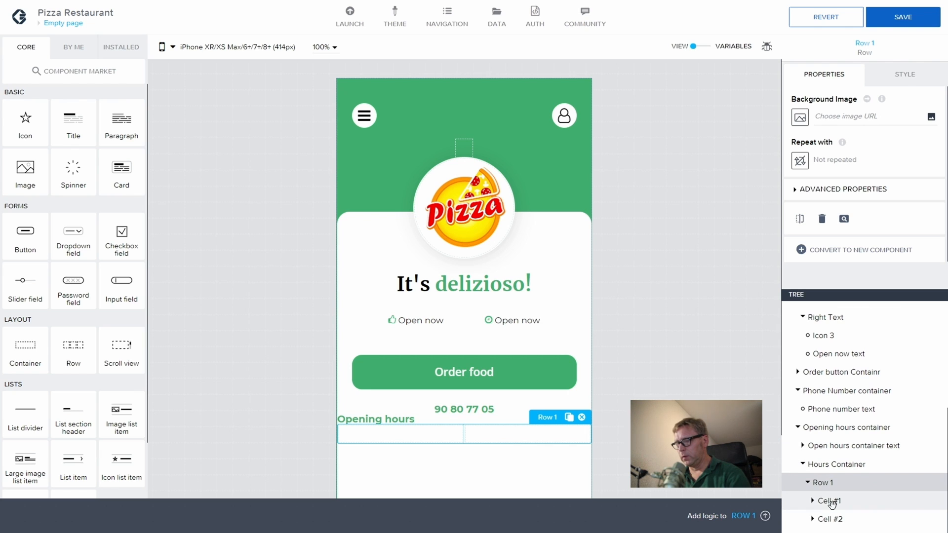
{"action": "left_click", "coordinate": [831, 501]}
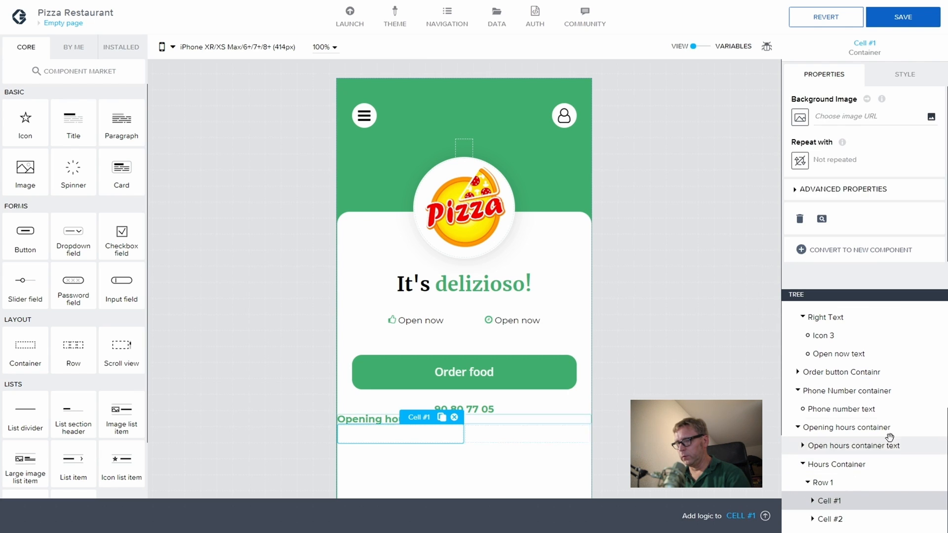
{"action": "left_click", "coordinate": [887, 75]}
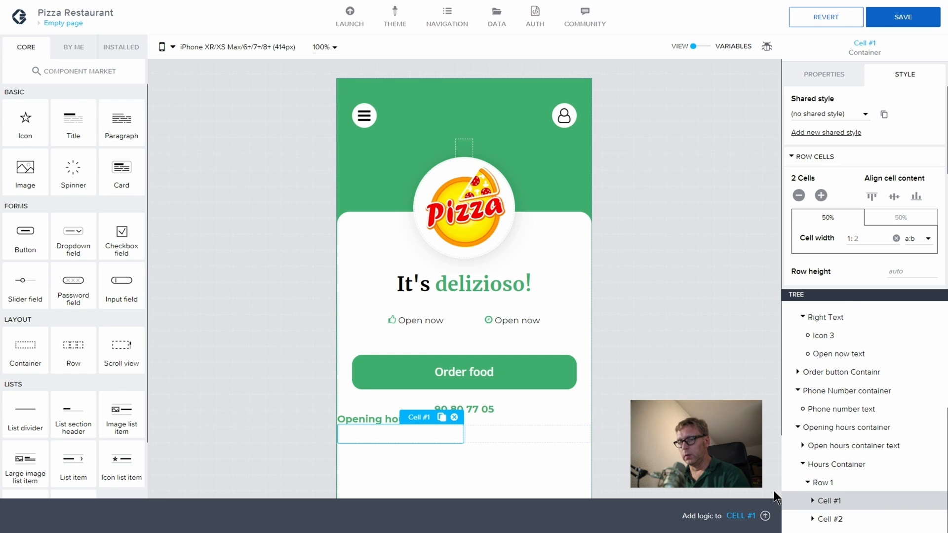
{"action": "left_click", "coordinate": [425, 320]}
{"action": "scroll", "coordinate": [847, 351], "scroll_direction": "up", "scroll_amount": 1}
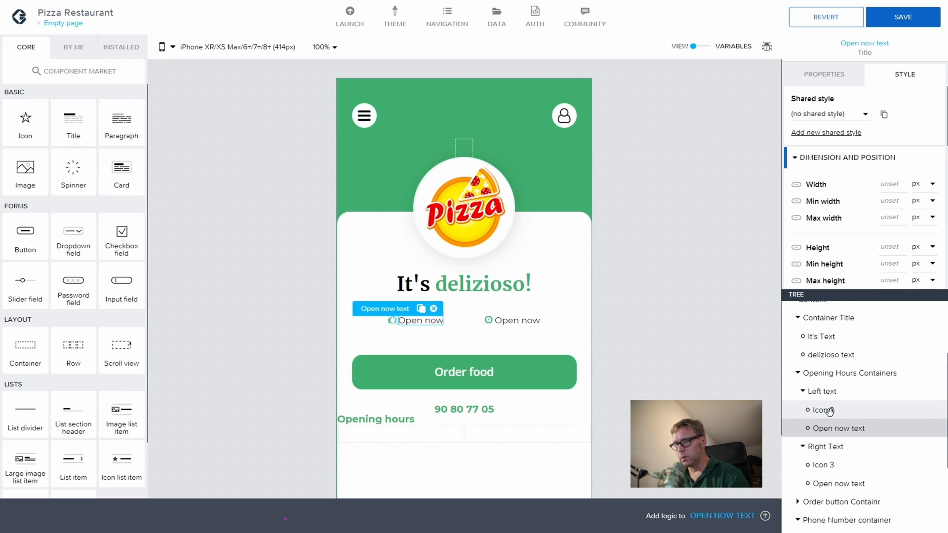
{"action": "key", "text": "ctrl+c"}
{"action": "scroll", "coordinate": [867, 429], "scroll_direction": "down", "scroll_amount": 7}
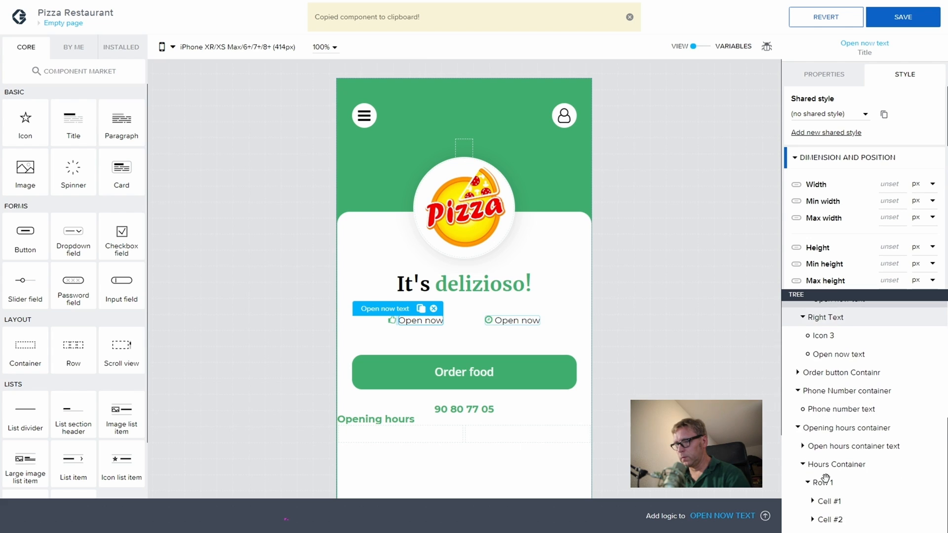
{"action": "left_click", "coordinate": [842, 500]}
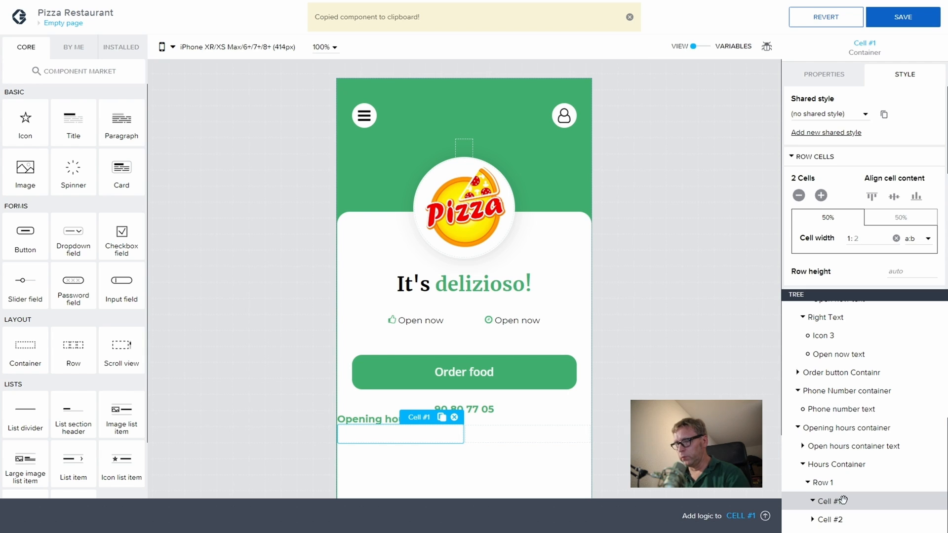
{"action": "key", "text": "ctrl+v"}
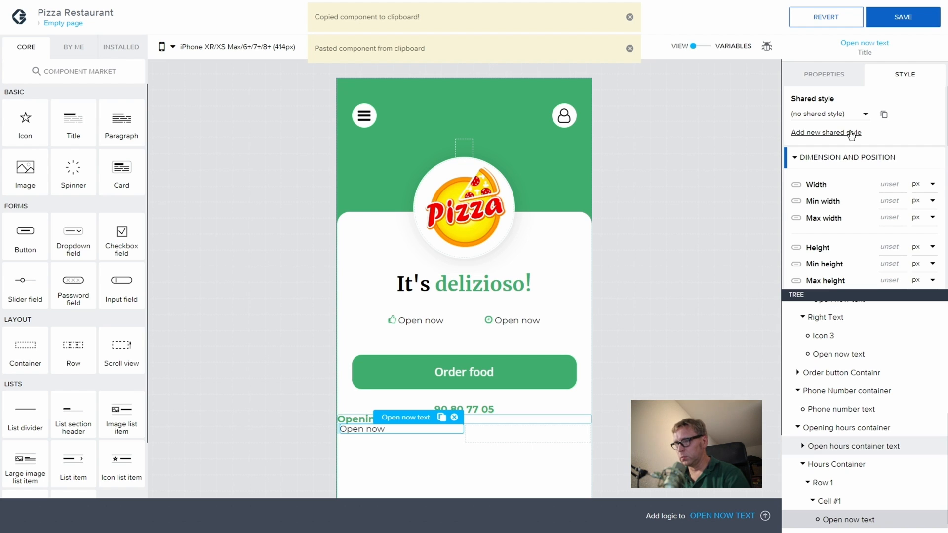
Step: Rename the pasted text to 'Monday - Thursday'
{"action": "scroll", "coordinate": [845, 203], "scroll_direction": "down", "scroll_amount": 3}
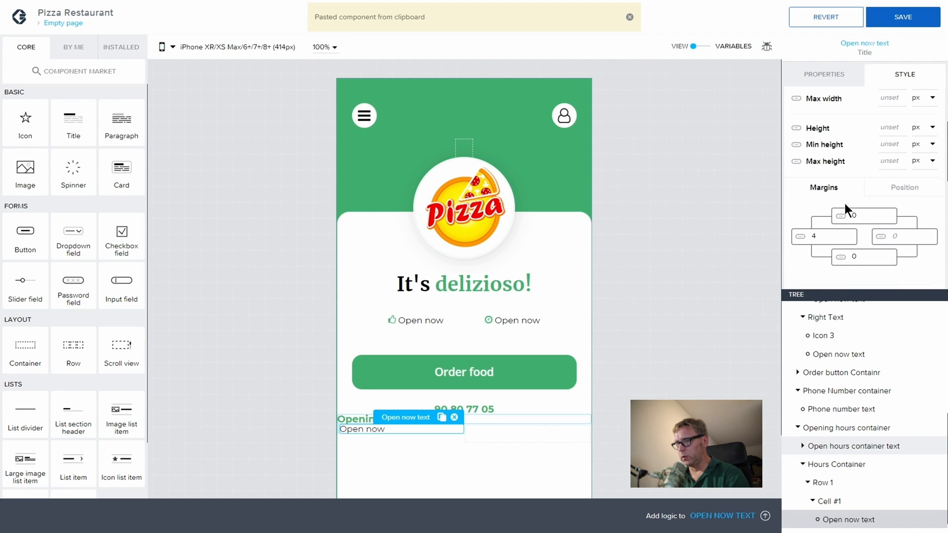
{"action": "left_click", "coordinate": [823, 231]}
{"action": "type", "text": "4"}
{"action": "key", "text": "BackSpace"}
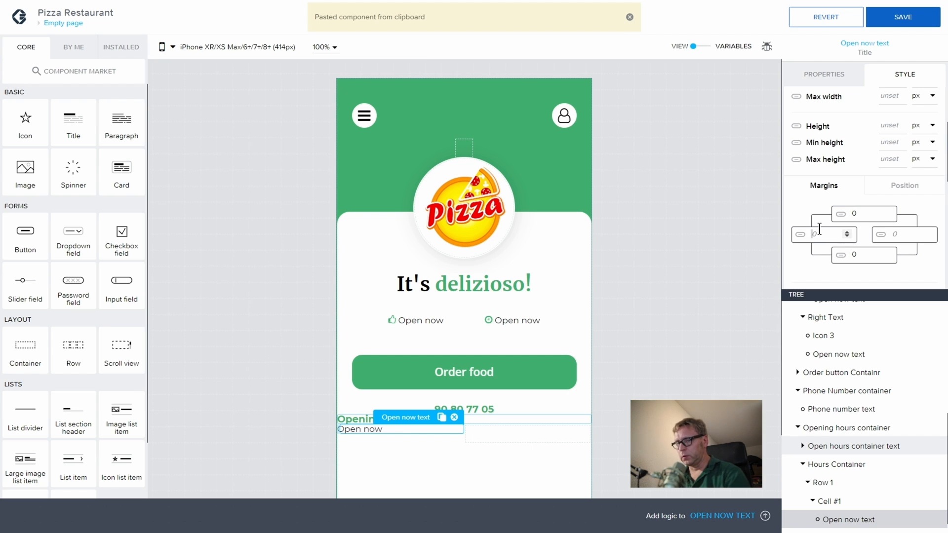
{"action": "left_click", "coordinate": [831, 77]}
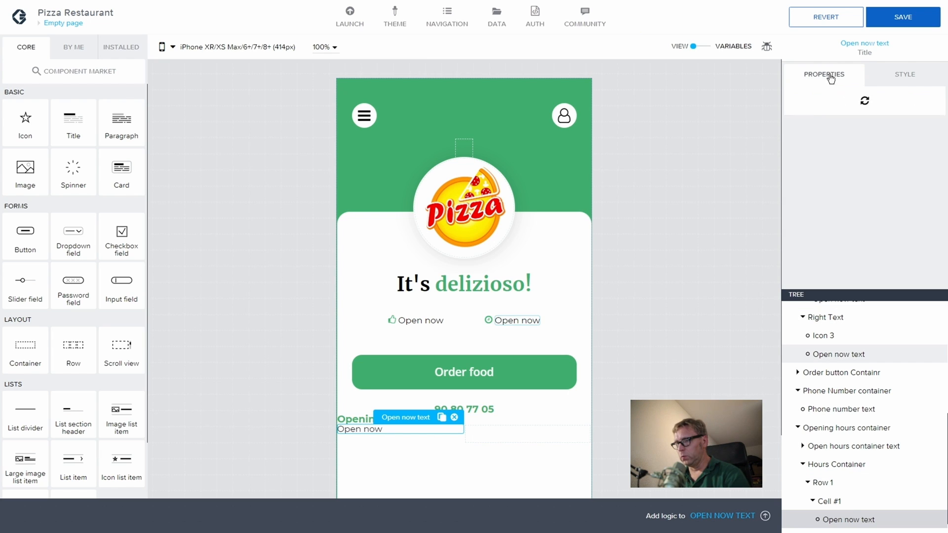
{"action": "left_click", "coordinate": [794, 191]}
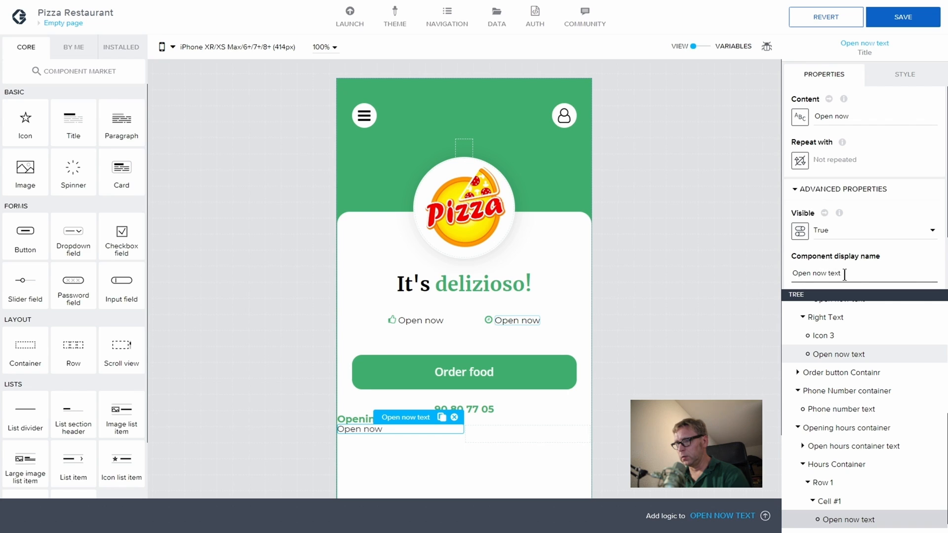
{"action": "left_click_drag", "start_coordinate": [842, 273], "coordinate": [797, 271]}
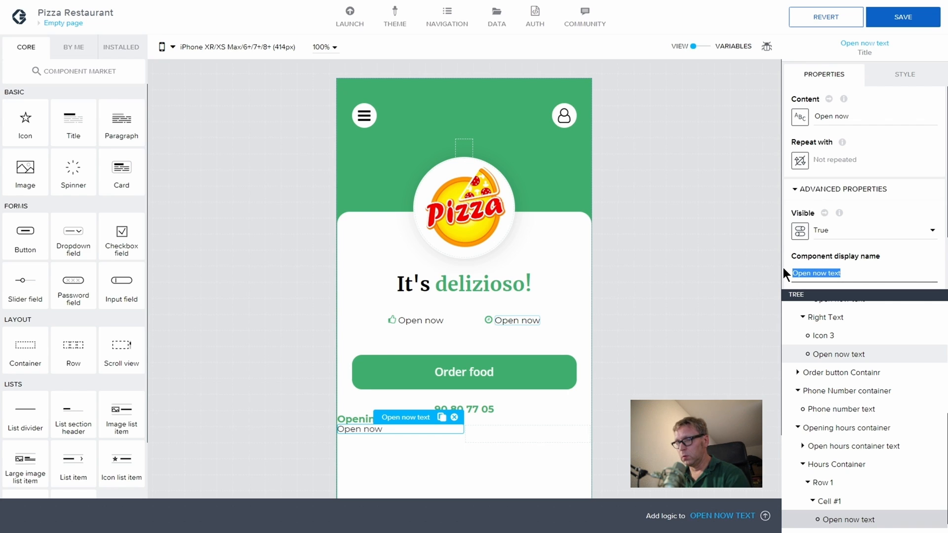
{"action": "type", "text": "Monday -"}
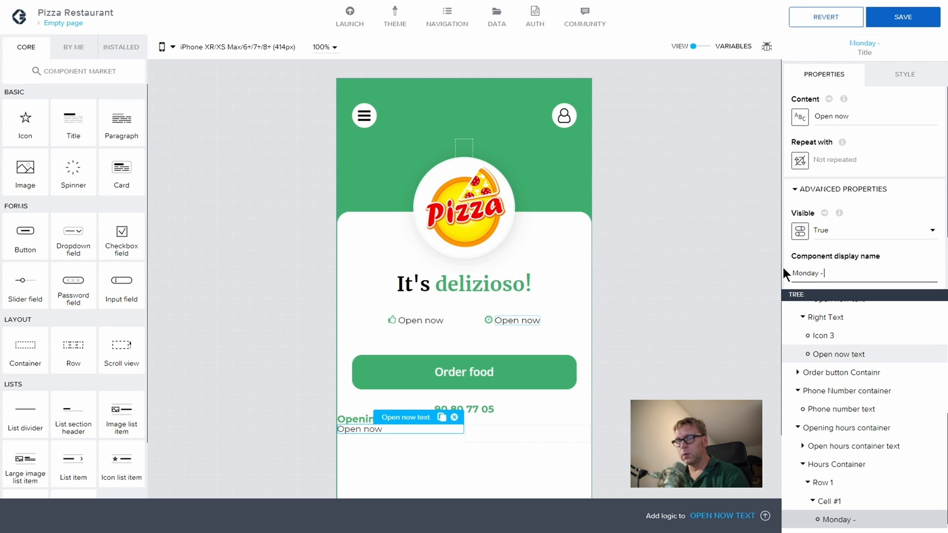
{"action": "type", "text": " Thur"}
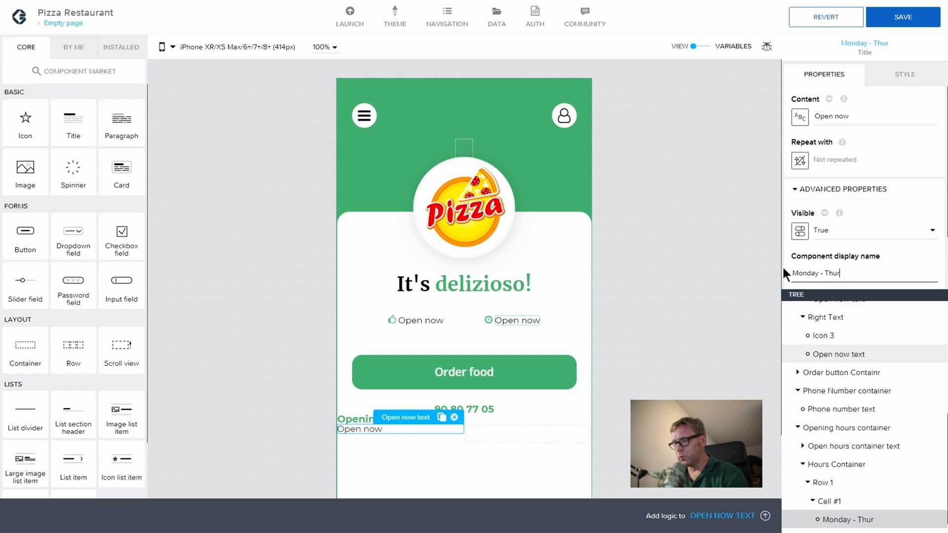
{"action": "type", "text": "sday"}
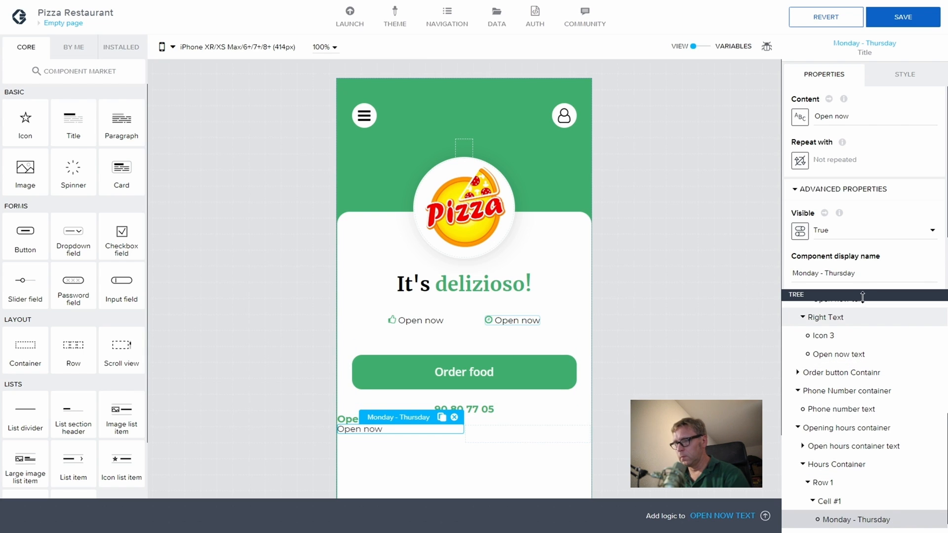
Step: Make the text's content read 'Monday - Thursday' as well
{"action": "triple_click", "coordinate": [842, 274]}
{"action": "key", "text": "ctrl+c"}
{"action": "left_click_drag", "start_coordinate": [850, 117], "coordinate": [791, 108]}
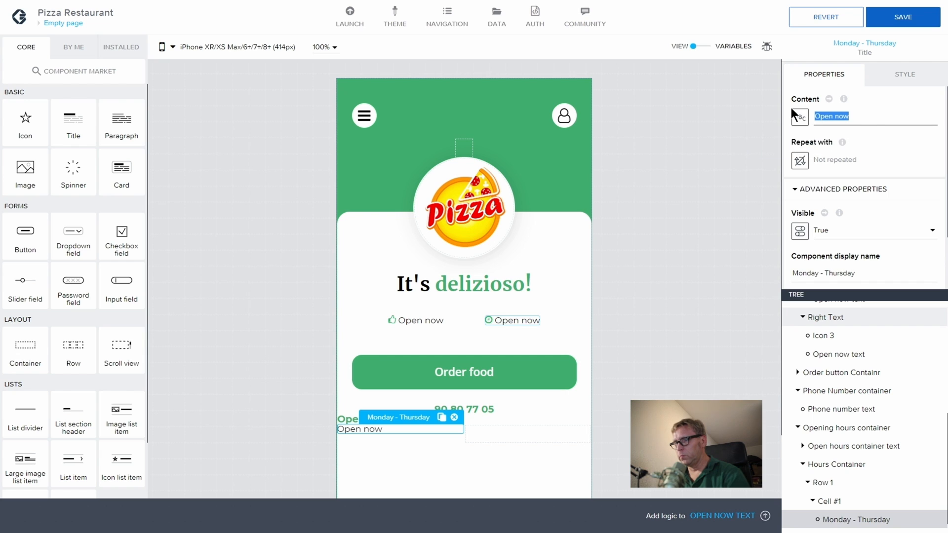
{"action": "key", "text": "ctrl+v"}
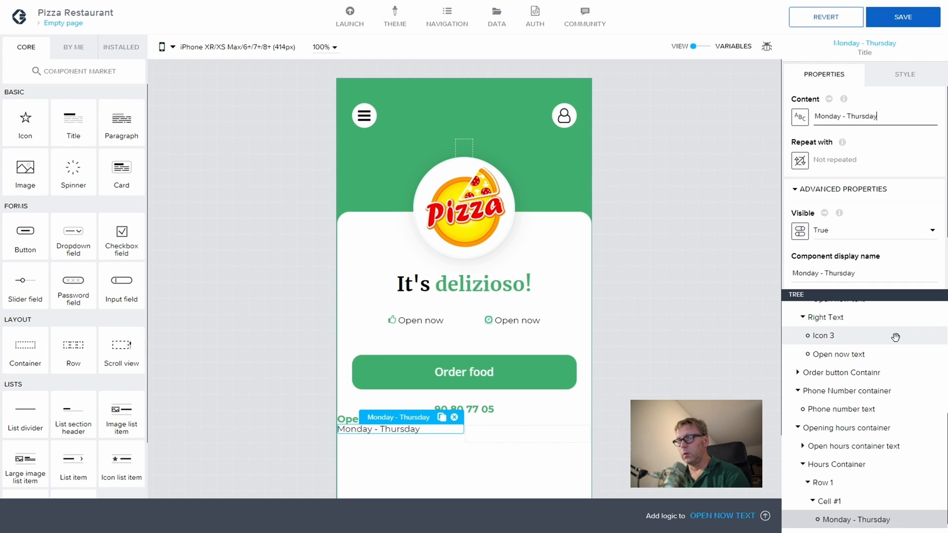
{"action": "scroll", "coordinate": [839, 474], "scroll_direction": "down", "scroll_amount": 1}
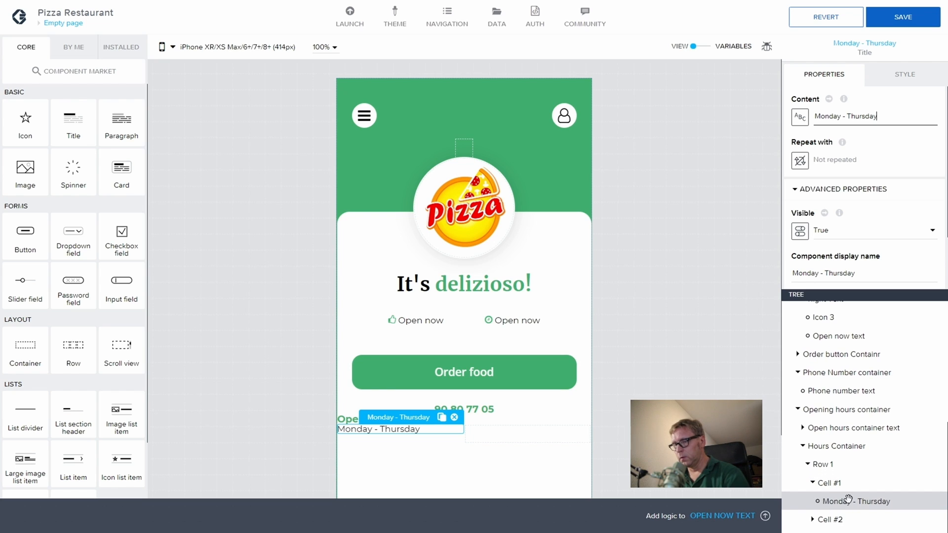
{"action": "left_click", "coordinate": [829, 516]}
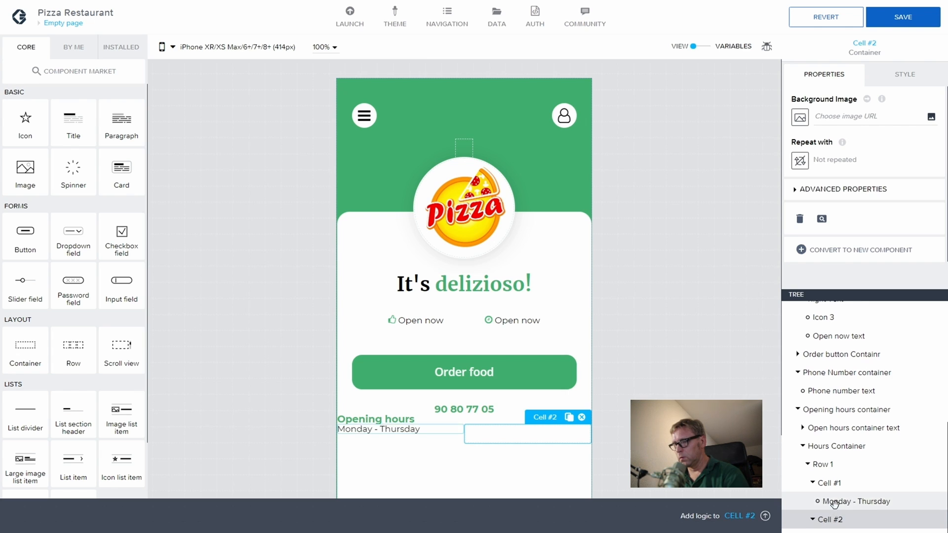
{"action": "left_click", "coordinate": [834, 501]}
{"action": "left_click", "coordinate": [839, 519]}
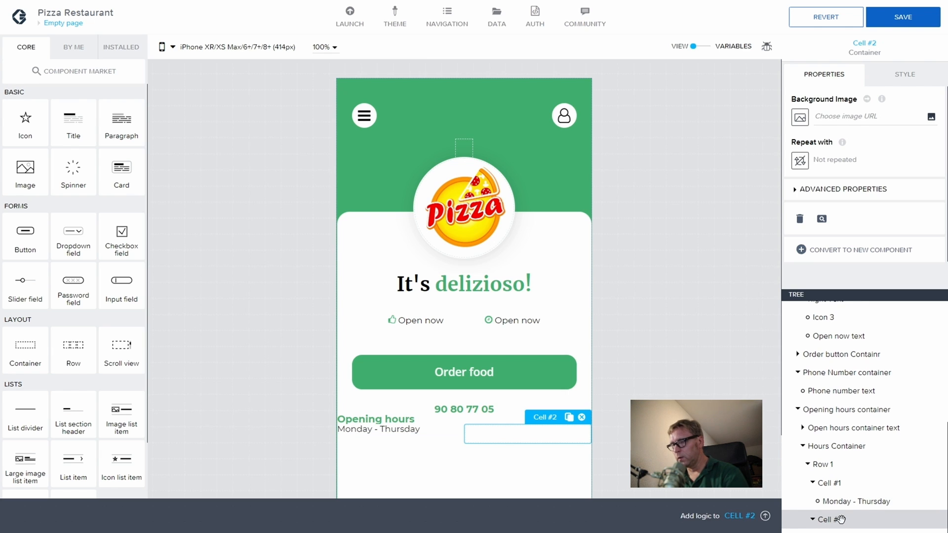
Step: Paste a copy of the Monday - Thursday text into Cell #2, reading 14:00 - 22:00
{"action": "left_click", "coordinate": [842, 501]}
{"action": "key", "text": "ctrl+c"}
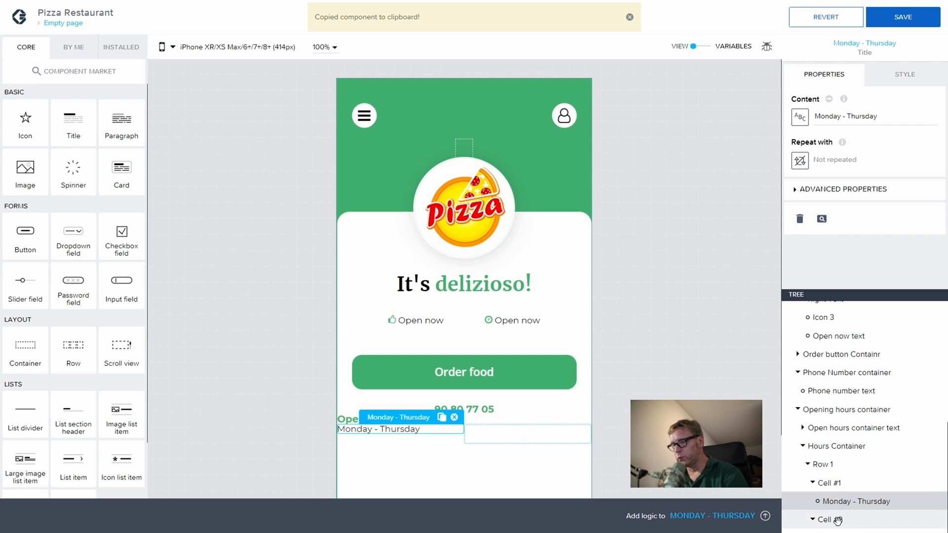
{"action": "left_click", "coordinate": [841, 516]}
{"action": "key", "text": "ctrl+v"}
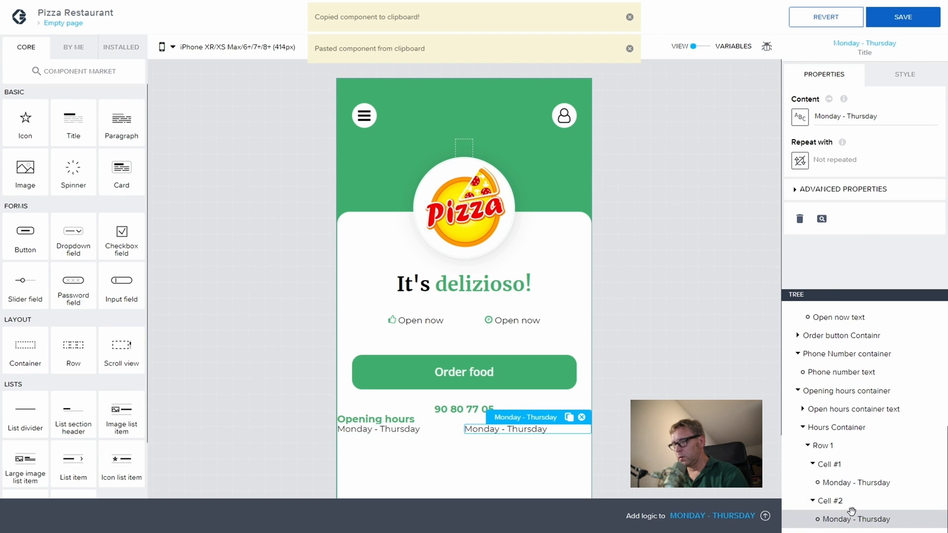
{"action": "left_click_drag", "start_coordinate": [883, 116], "coordinate": [816, 113]}
{"action": "key", "text": "BackSpace"}
{"action": "type", "text": "14:"}
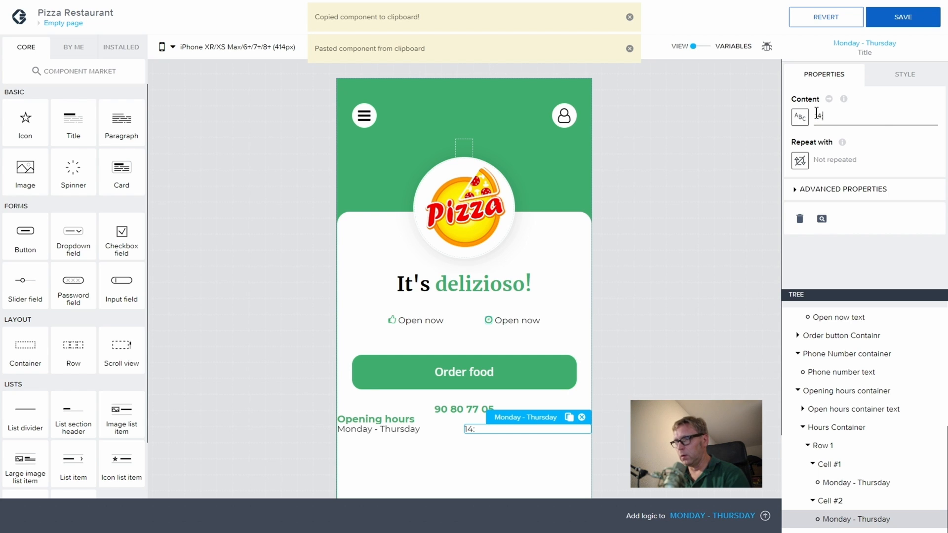
{"action": "type", "text": "00 - 22"}
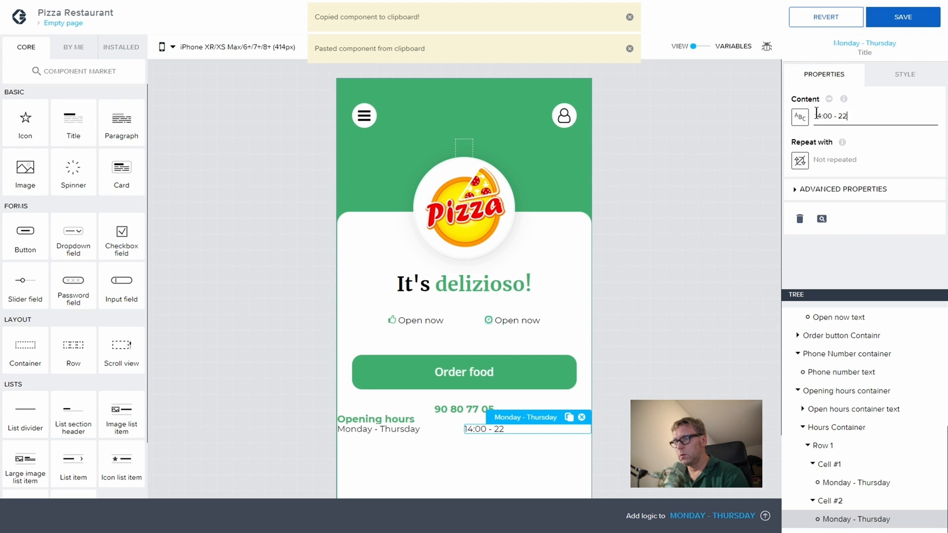
{"action": "type", "text": ":00"}
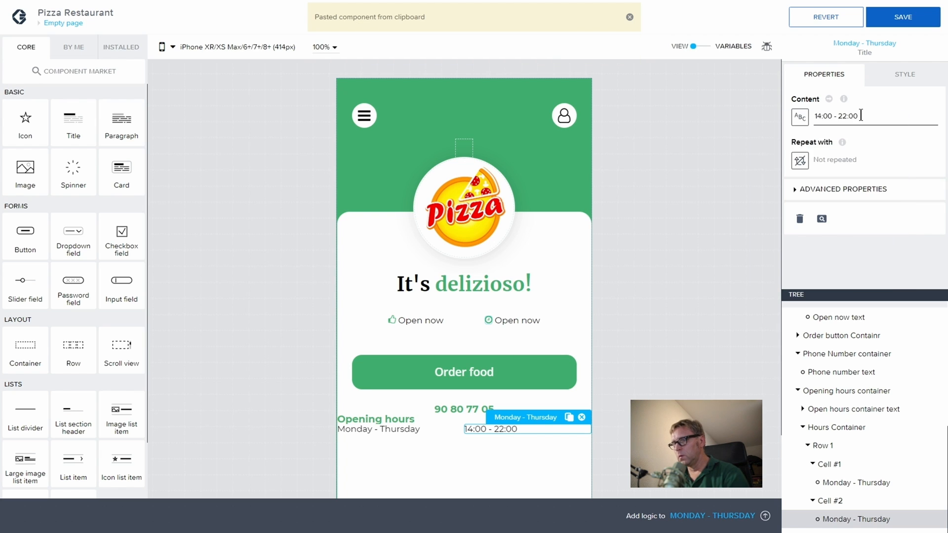
Step: Rename that component to '14:00 - 22:00 text'
{"action": "left_click_drag", "start_coordinate": [863, 117], "coordinate": [802, 117]}
{"action": "key", "text": "ctrl+c"}
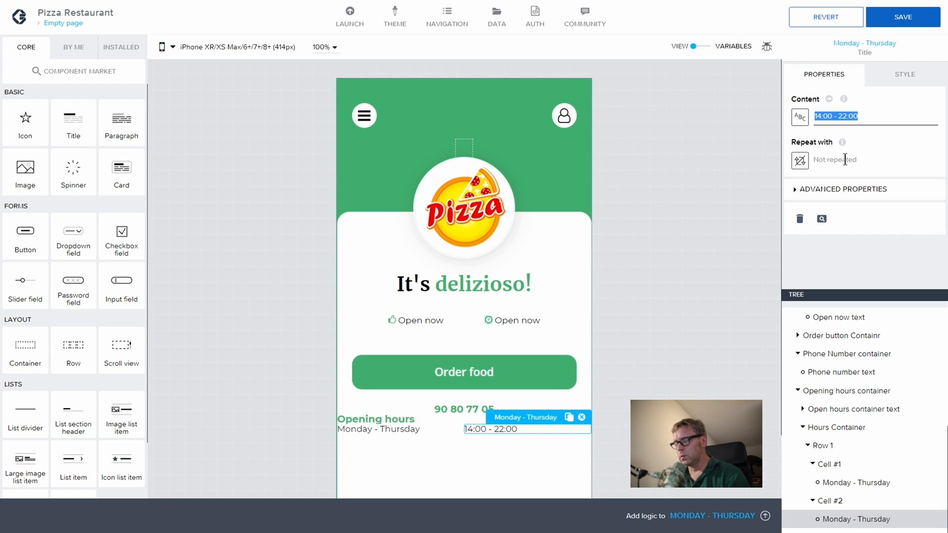
{"action": "left_click", "coordinate": [796, 190]}
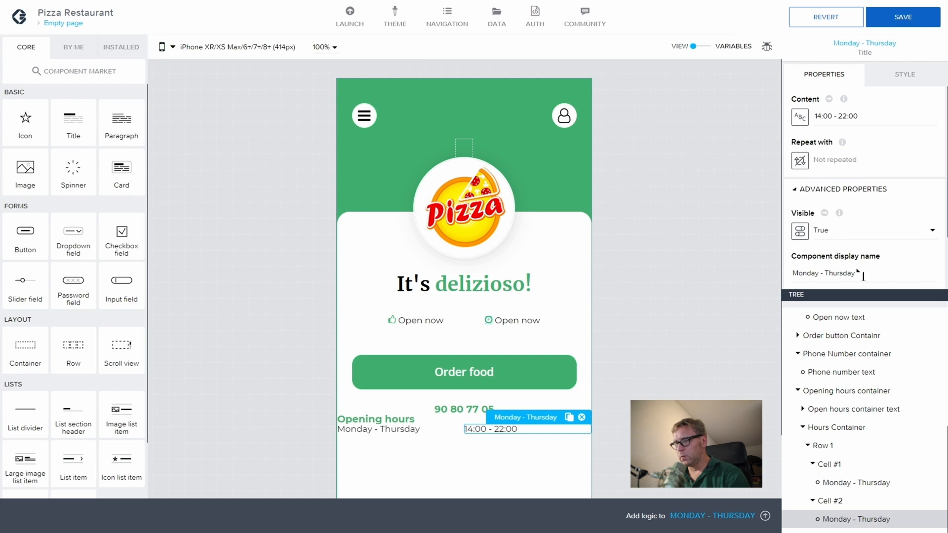
{"action": "left_click_drag", "start_coordinate": [872, 272], "coordinate": [718, 261]}
{"action": "key", "text": "ctrl+v"}
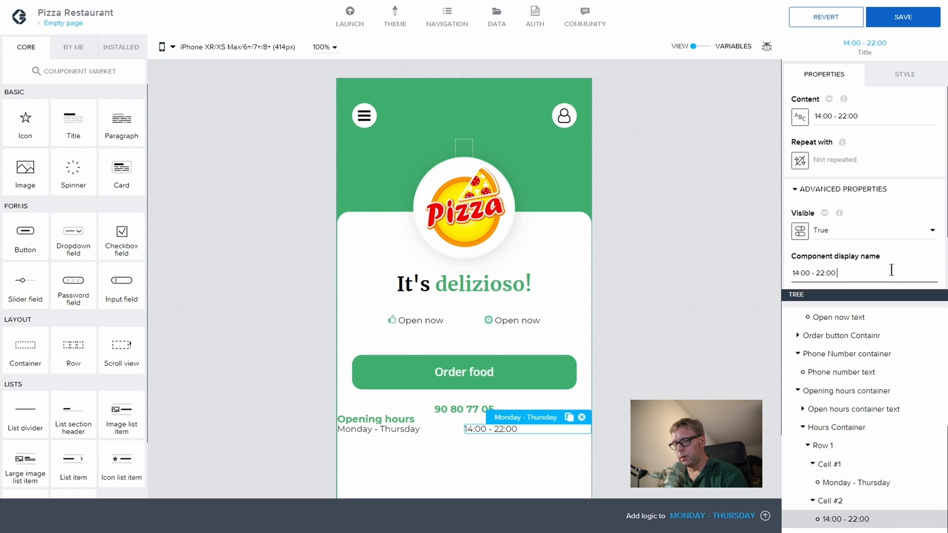
{"action": "type", "text": "text"}
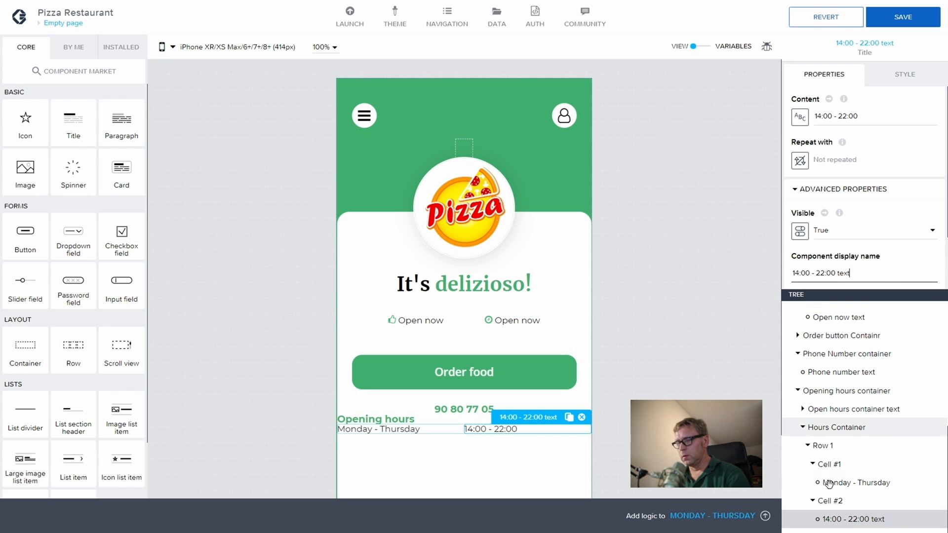
Step: Right-align Cell #2's 14:00 - 22:00 text using the Layout align-right option
{"action": "left_click", "coordinate": [832, 500]}
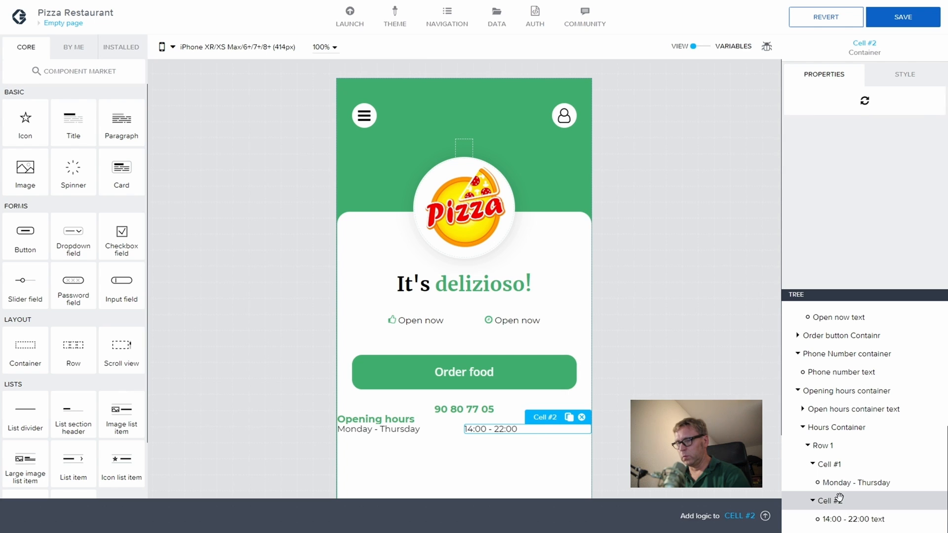
{"action": "left_click", "coordinate": [888, 89]}
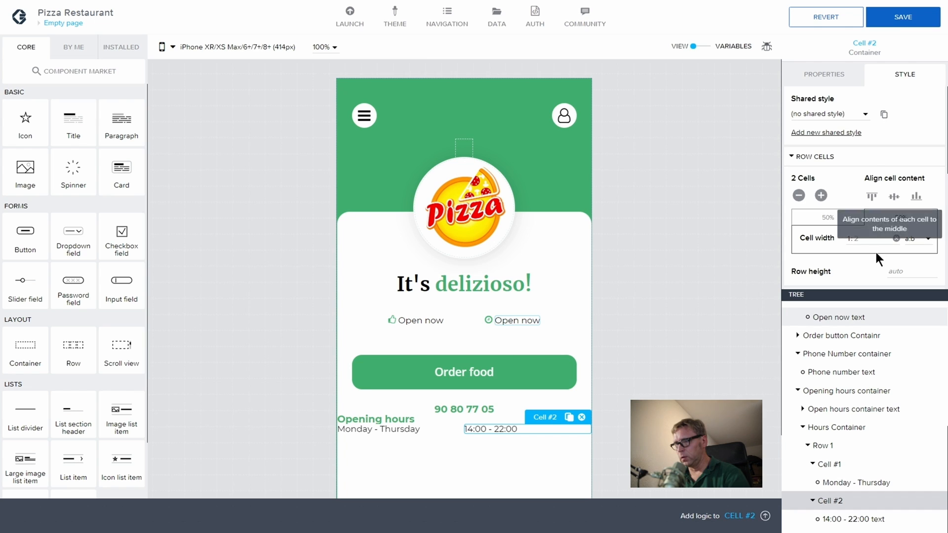
{"action": "scroll", "coordinate": [875, 250], "scroll_direction": "down", "scroll_amount": 1}
{"action": "left_click", "coordinate": [795, 258]}
{"action": "scroll", "coordinate": [845, 245], "scroll_direction": "down", "scroll_amount": 2}
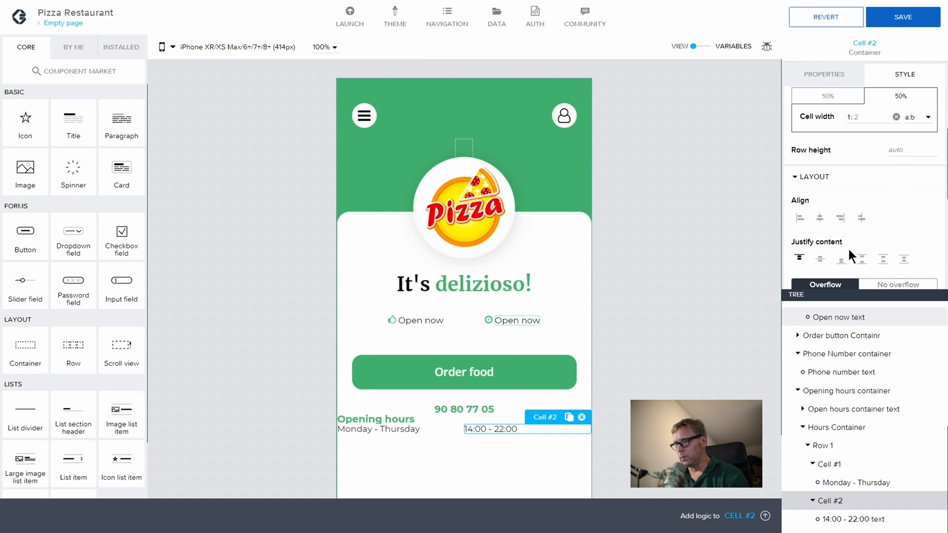
{"action": "left_click", "coordinate": [841, 220]}
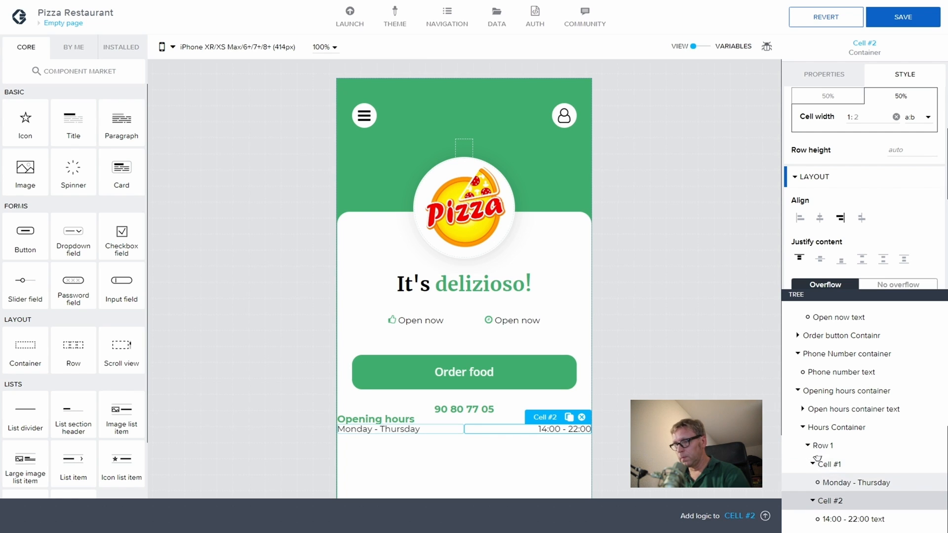
{"action": "left_click", "coordinate": [840, 392]}
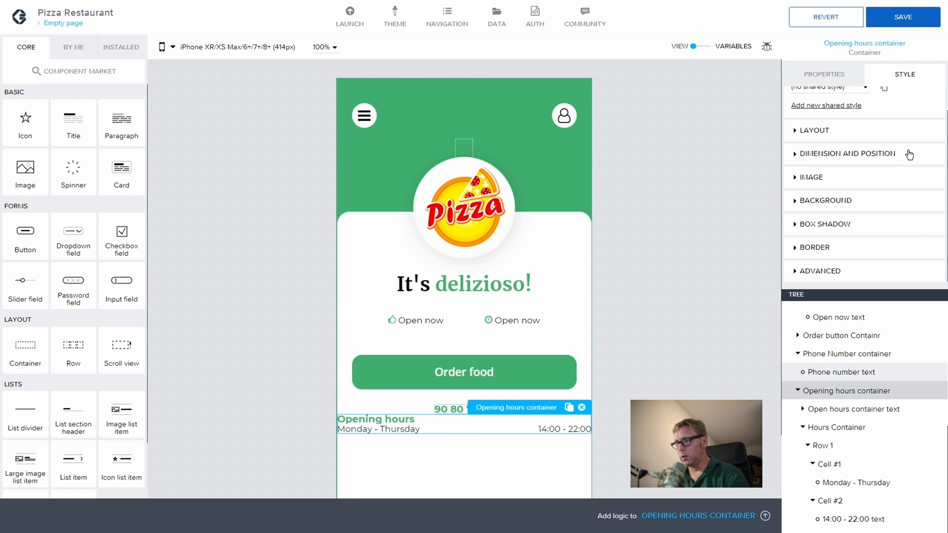
Step: Set the Opening hours container's left margin to the $spacerBase theme variable
{"action": "left_click", "coordinate": [795, 132]}
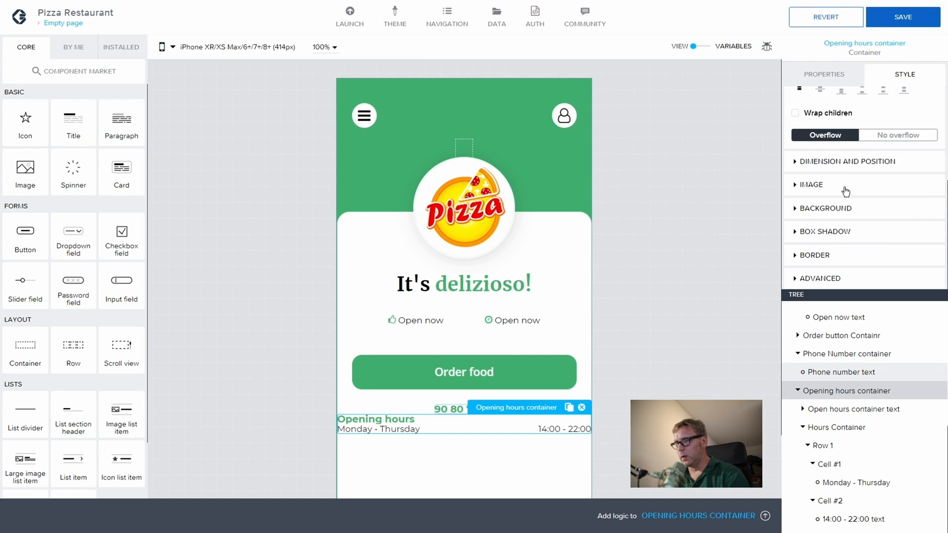
{"action": "left_click", "coordinate": [797, 162]}
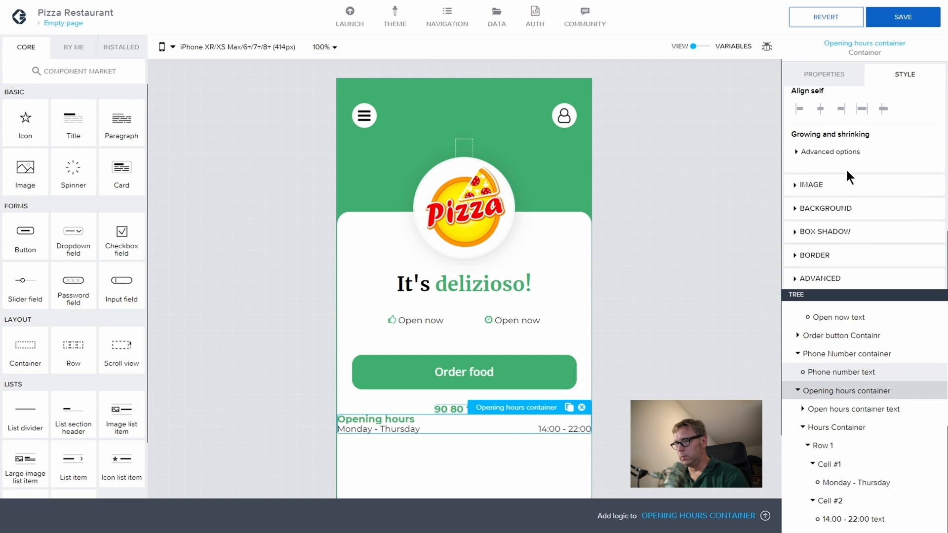
{"action": "left_click", "coordinate": [794, 159]}
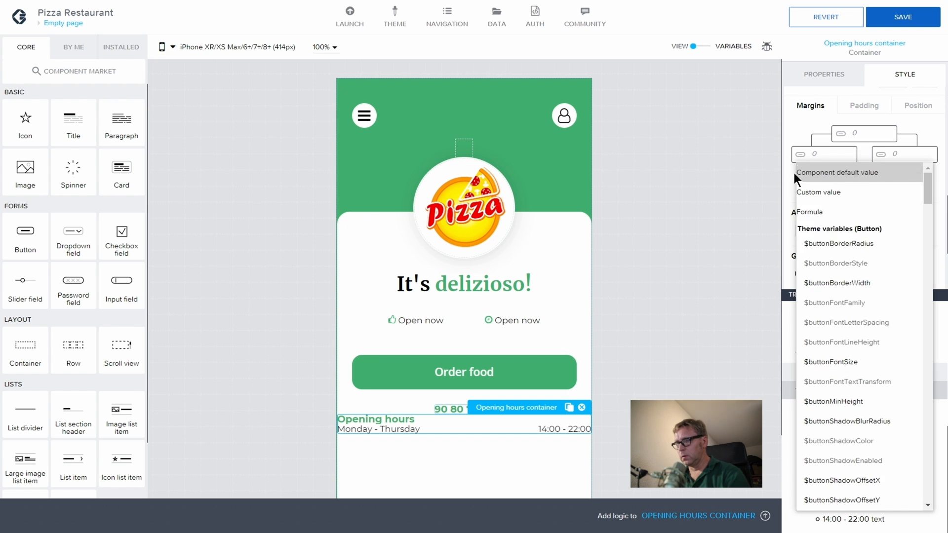
{"action": "scroll", "coordinate": [869, 220], "scroll_direction": "down", "scroll_amount": 10}
{"action": "scroll", "coordinate": [864, 355], "scroll_direction": "down", "scroll_amount": 15}
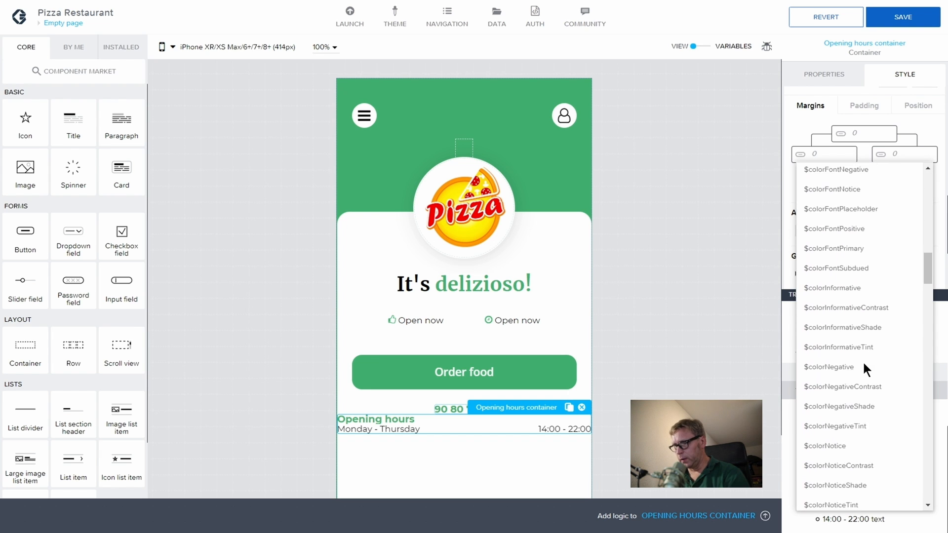
{"action": "scroll", "coordinate": [863, 362], "scroll_direction": "down", "scroll_amount": 10}
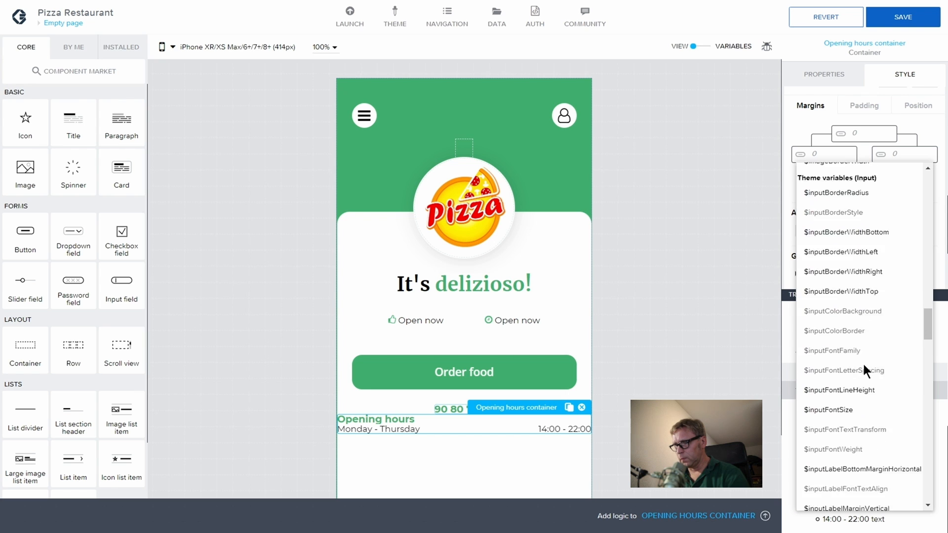
{"action": "scroll", "coordinate": [863, 365], "scroll_direction": "down", "scroll_amount": 10}
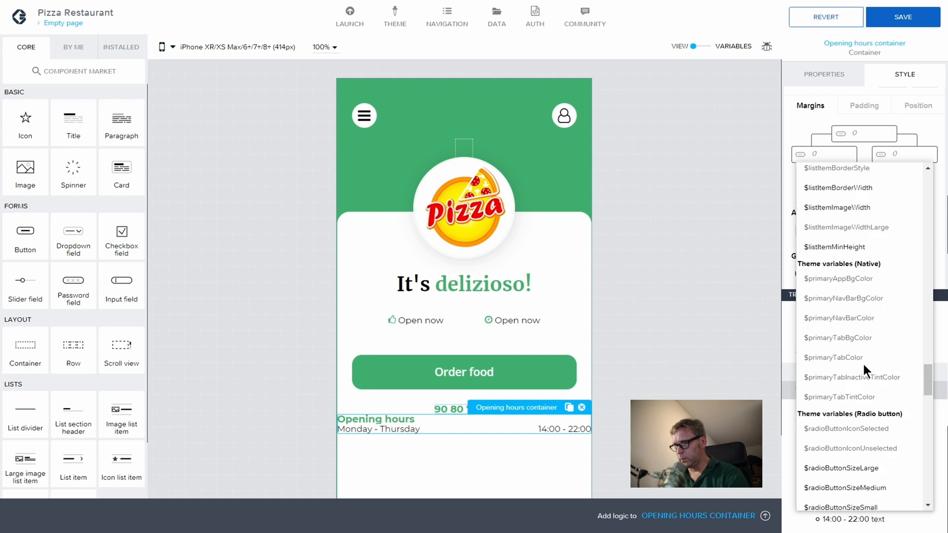
{"action": "scroll", "coordinate": [863, 362], "scroll_direction": "down", "scroll_amount": 10}
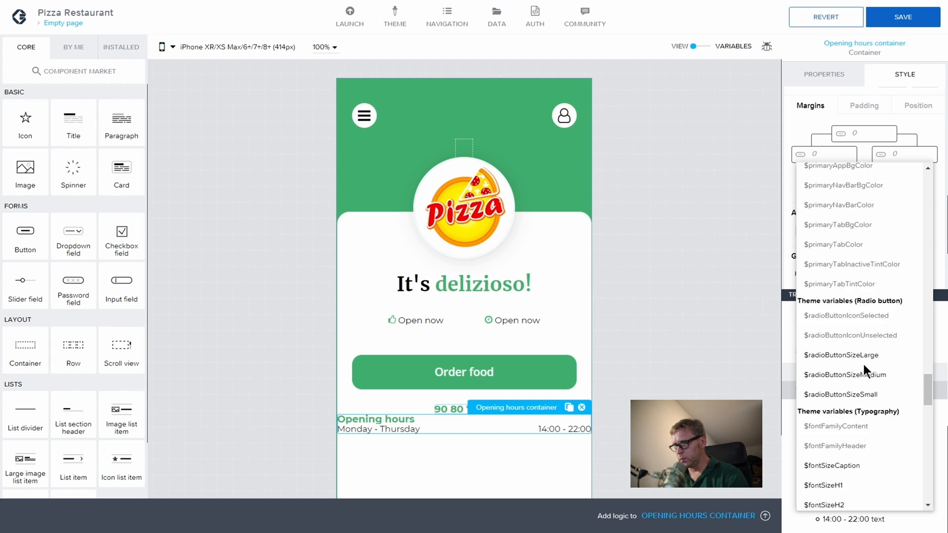
{"action": "scroll", "coordinate": [863, 362], "scroll_direction": "down", "scroll_amount": 10}
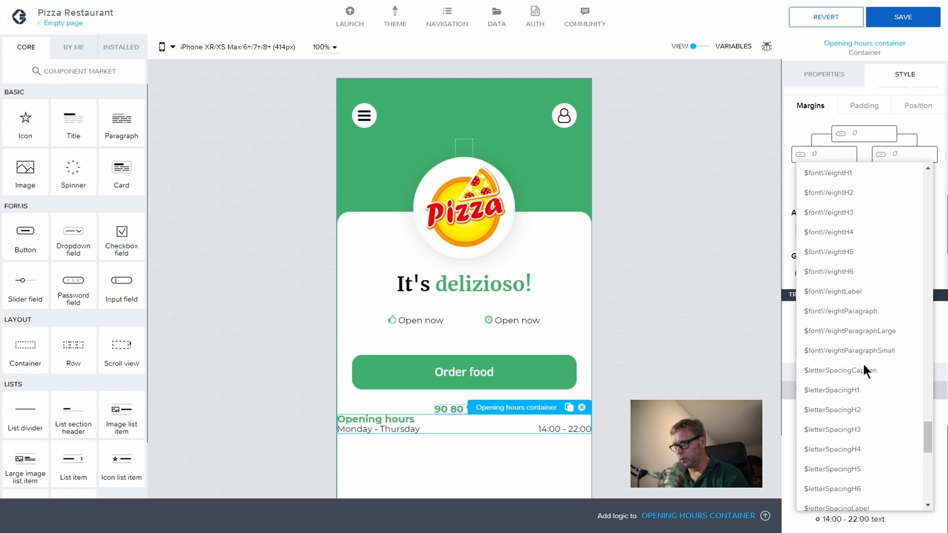
{"action": "scroll", "coordinate": [863, 364], "scroll_direction": "down", "scroll_amount": 5}
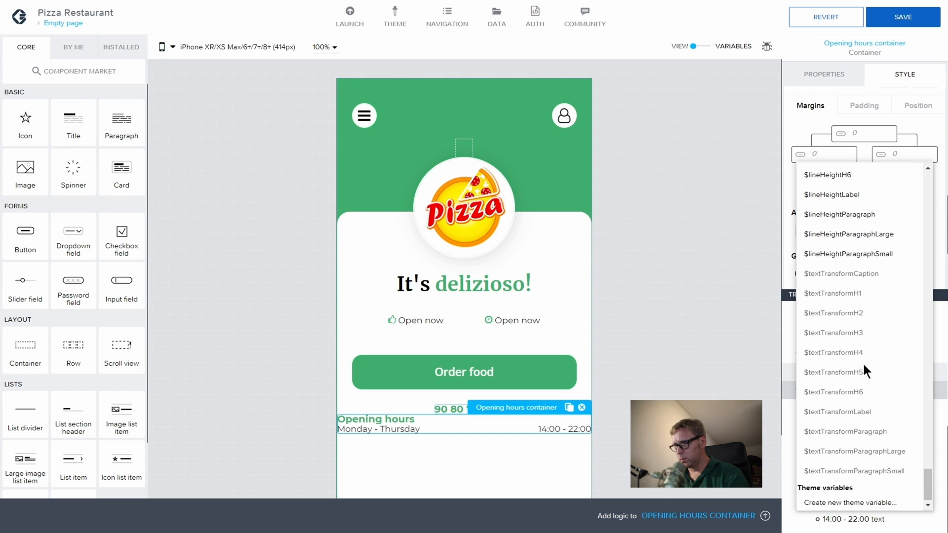
{"action": "scroll", "coordinate": [874, 302], "scroll_direction": "up", "scroll_amount": 8}
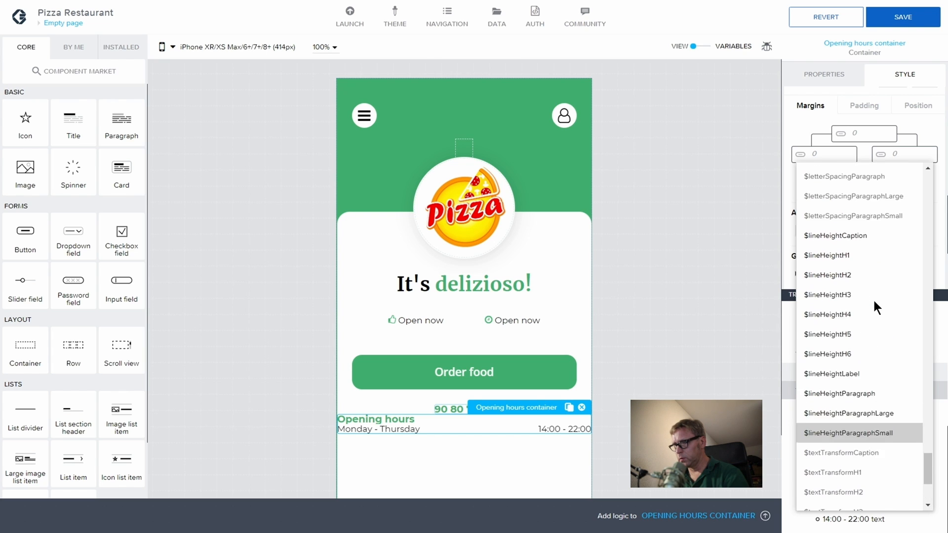
{"action": "scroll", "coordinate": [873, 298], "scroll_direction": "up", "scroll_amount": 12}
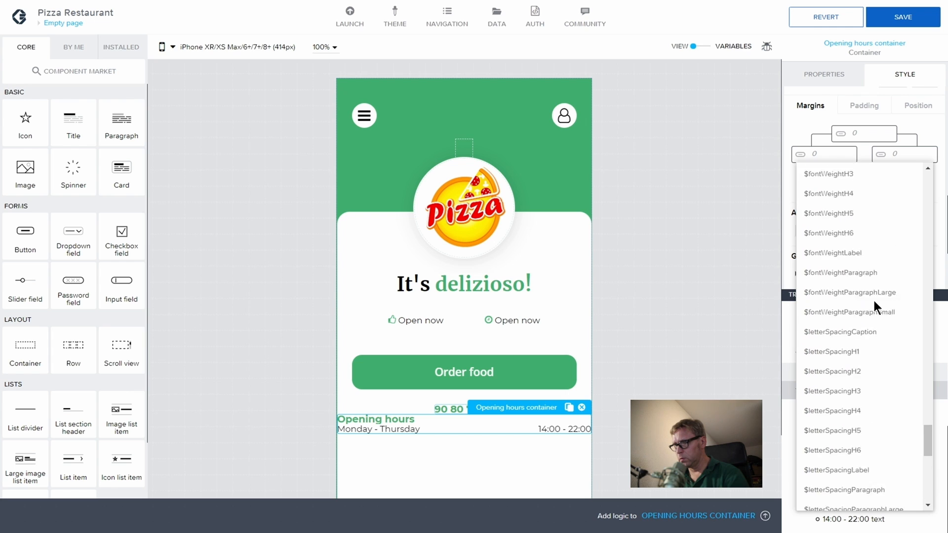
{"action": "scroll", "coordinate": [874, 300], "scroll_direction": "up", "scroll_amount": 3}
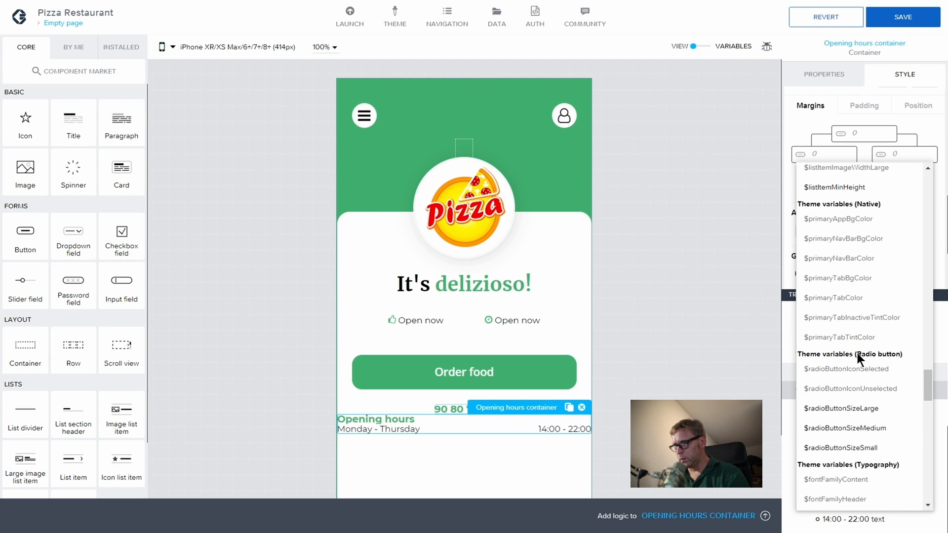
{"action": "scroll", "coordinate": [852, 349], "scroll_direction": "down", "scroll_amount": 2}
{"action": "scroll", "coordinate": [851, 349], "scroll_direction": "up", "scroll_amount": 8}
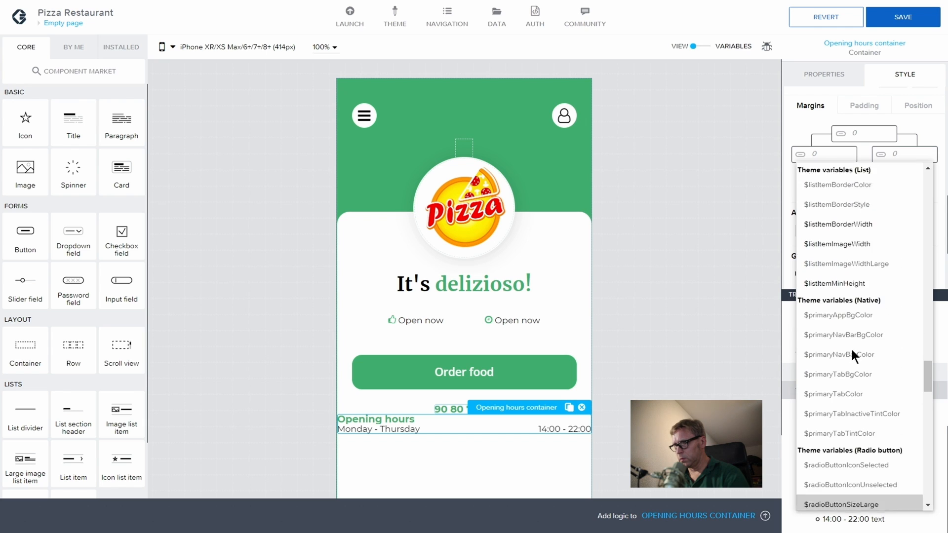
{"action": "scroll", "coordinate": [851, 348], "scroll_direction": "up", "scroll_amount": 1}
{"action": "left_click", "coordinate": [846, 337]}
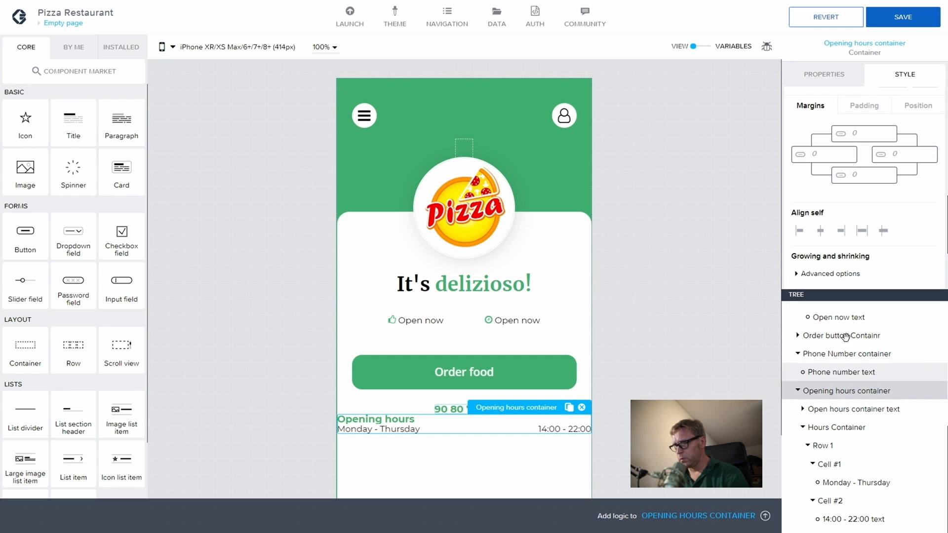
Step: Set the container's right margin to the 24 spacing variable and save the app
{"action": "left_click", "coordinate": [890, 156]}
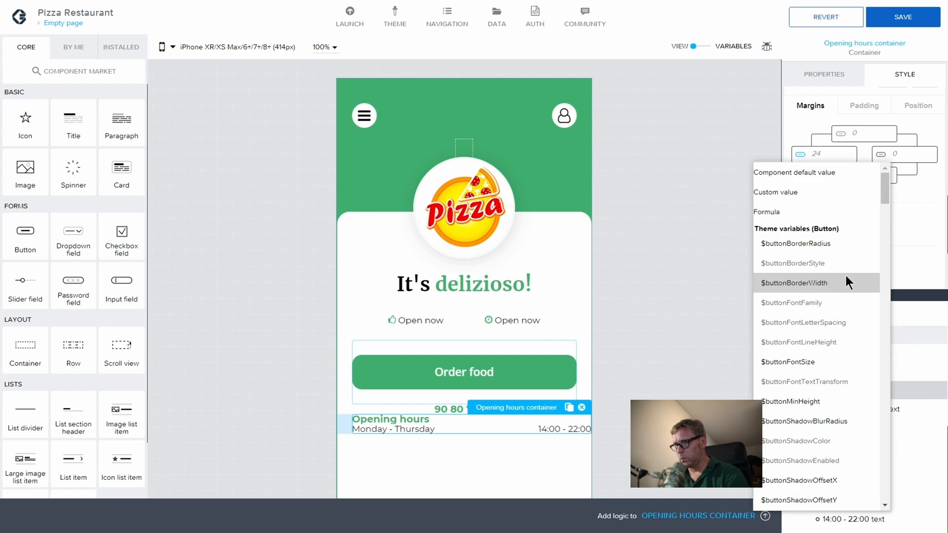
{"action": "scroll", "coordinate": [846, 275], "scroll_direction": "down", "scroll_amount": 12}
{"action": "scroll", "coordinate": [843, 275], "scroll_direction": "down", "scroll_amount": 10}
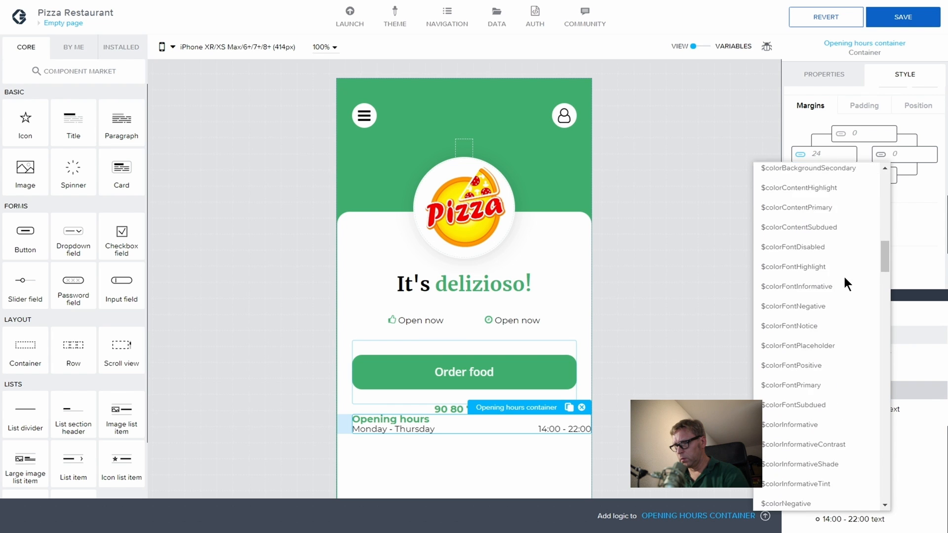
{"action": "scroll", "coordinate": [843, 275], "scroll_direction": "down", "scroll_amount": 10}
{"action": "scroll", "coordinate": [844, 275], "scroll_direction": "up", "scroll_amount": 3}
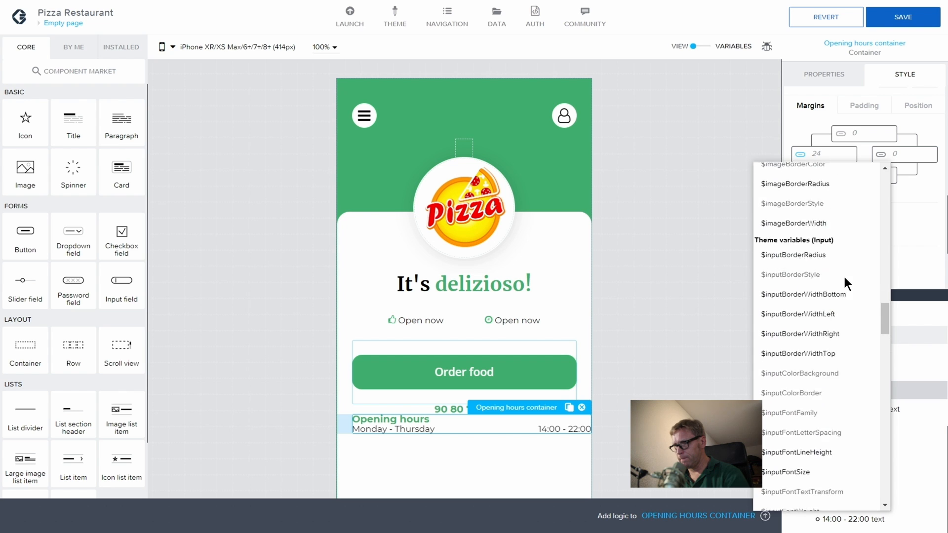
{"action": "scroll", "coordinate": [810, 289], "scroll_direction": "down", "scroll_amount": 8}
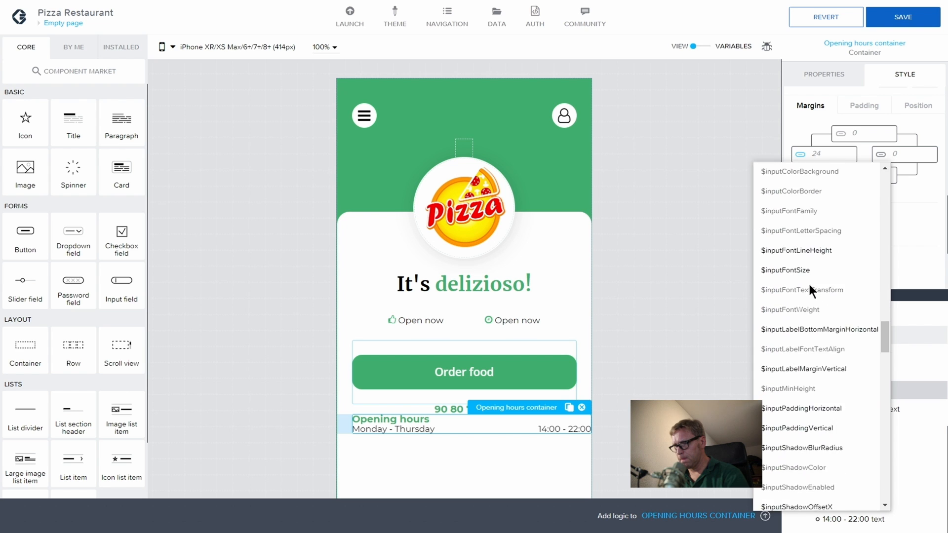
{"action": "left_click", "coordinate": [800, 361]}
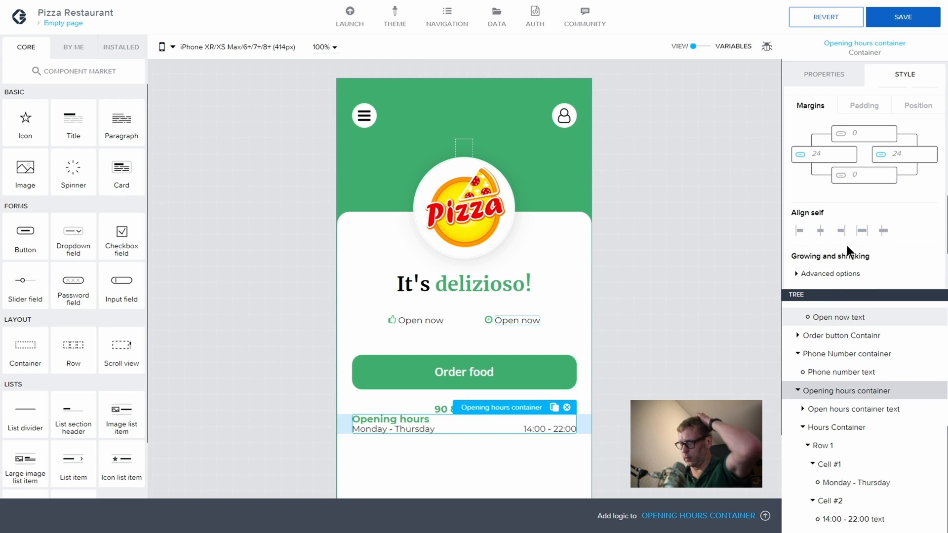
{"action": "left_click", "coordinate": [902, 22]}
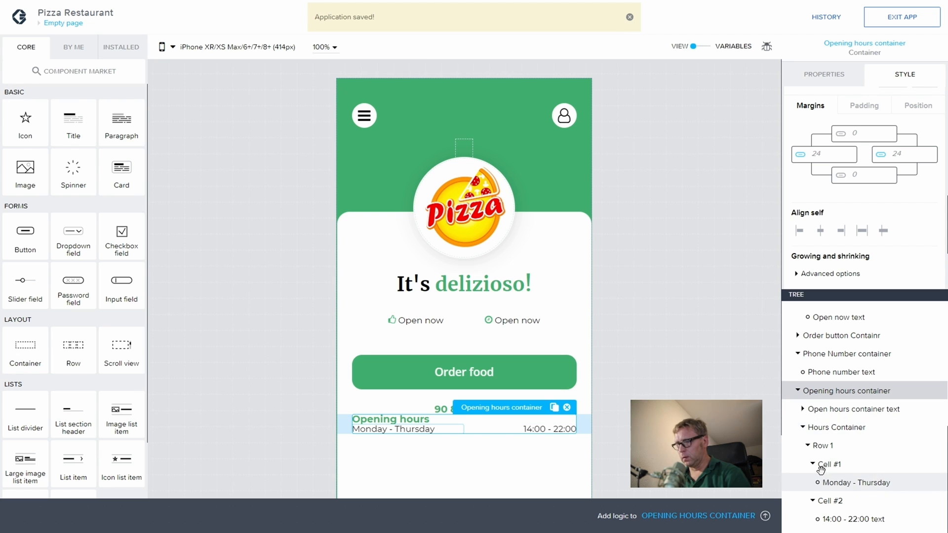
{"action": "left_click", "coordinate": [808, 445]}
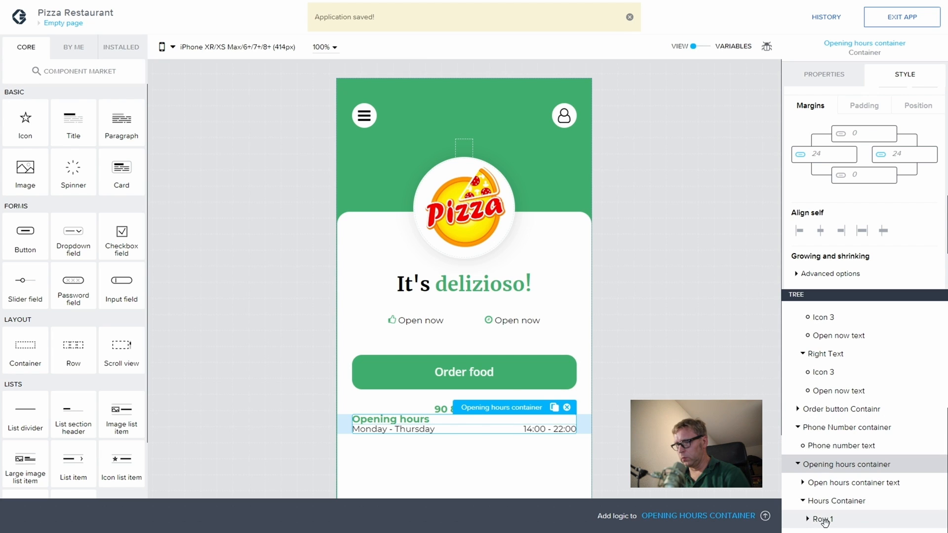
{"action": "left_click", "coordinate": [857, 522]}
{"action": "key", "text": "ctrl+c"}
{"action": "key", "text": "ctrl+v"}
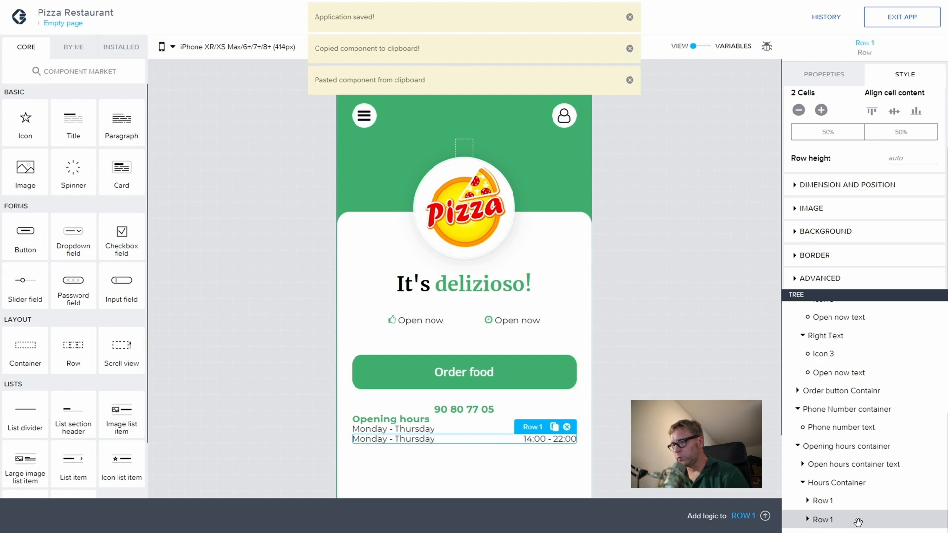
{"action": "key", "text": "ctrl+v"}
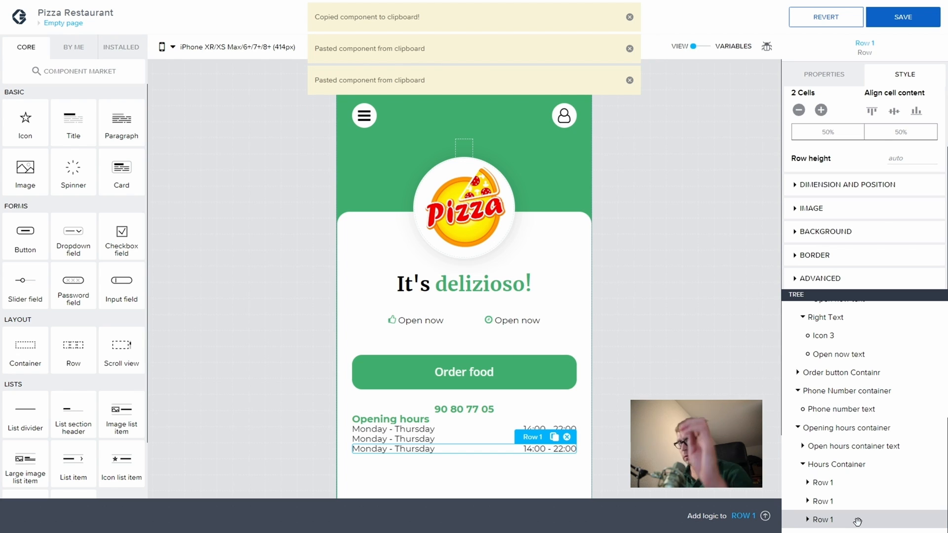
{"action": "left_click", "coordinate": [820, 501]}
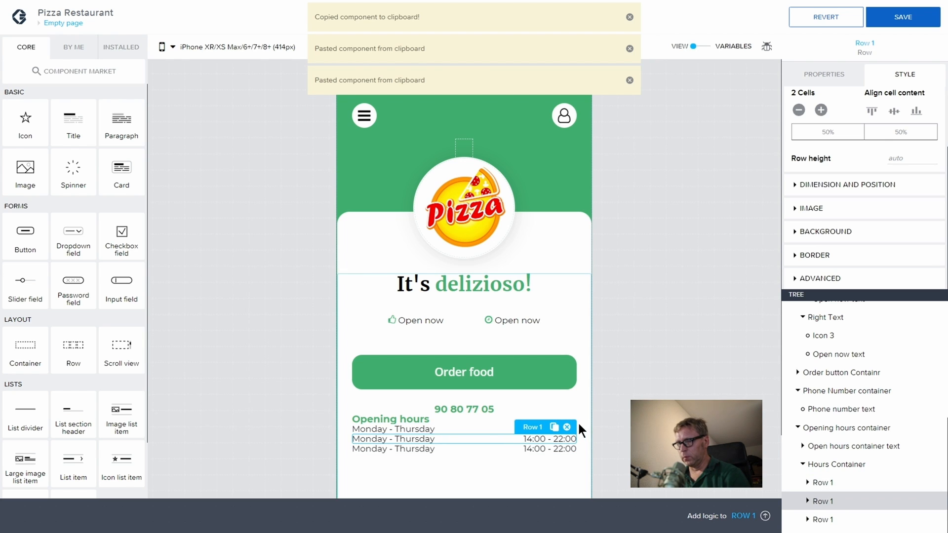
{"action": "left_click", "coordinate": [568, 426]}
{"action": "left_click", "coordinate": [814, 516]}
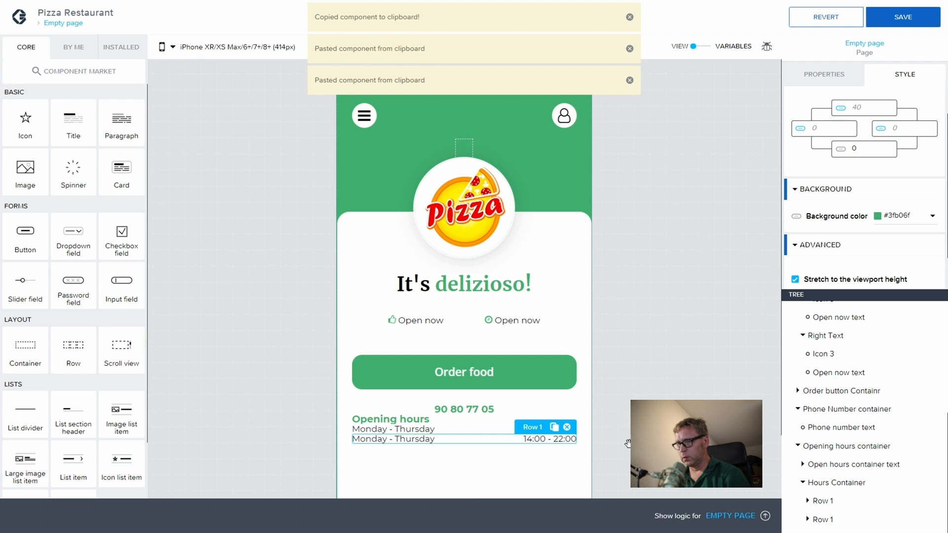
{"action": "key", "text": "Delete"}
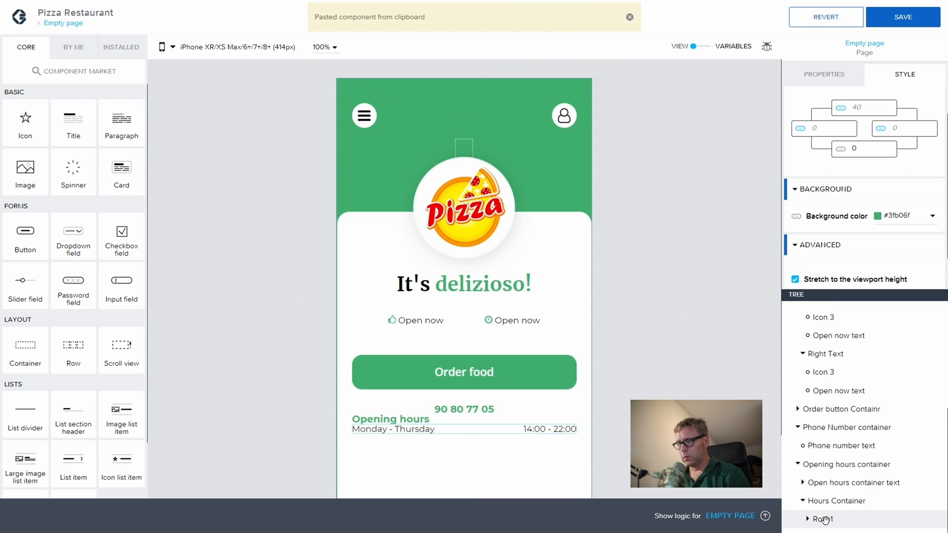
{"action": "left_click", "coordinate": [821, 519]}
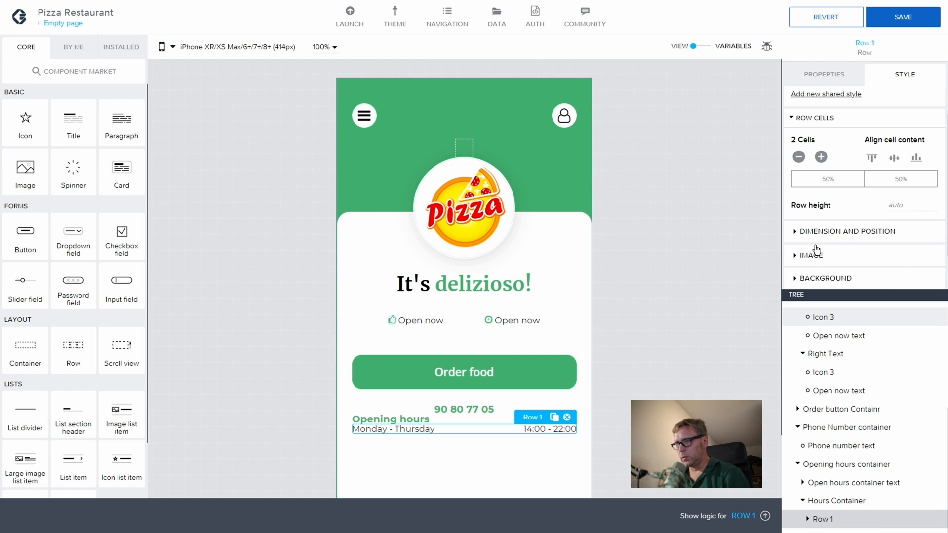
Step: Give Row 1 a bottom margin of 8, then copy and paste a duplicate of it
{"action": "scroll", "coordinate": [834, 247], "scroll_direction": "down", "scroll_amount": 2}
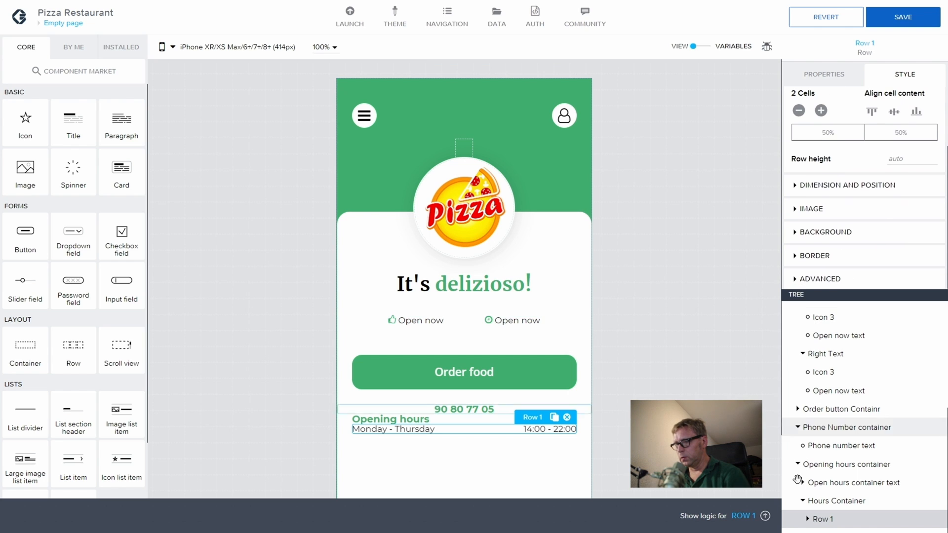
{"action": "left_click", "coordinate": [804, 515]}
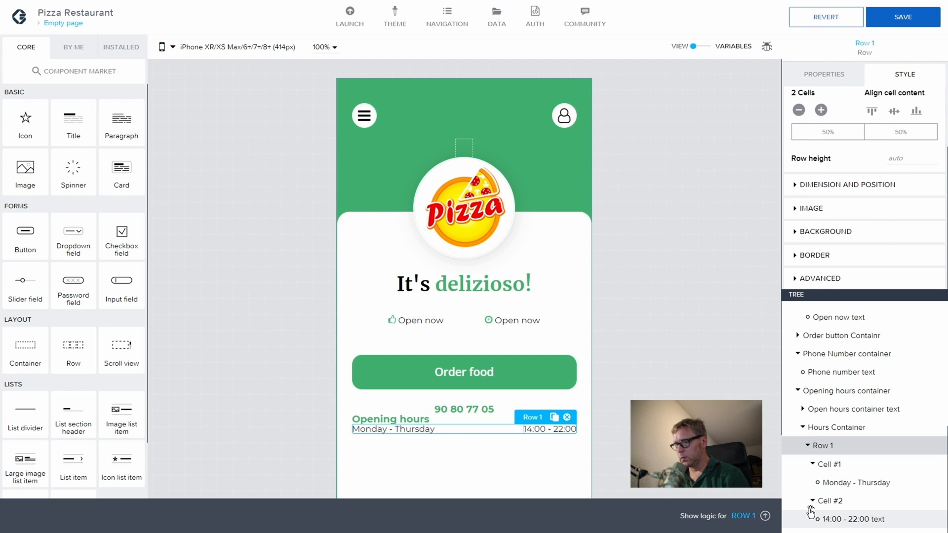
{"action": "left_click", "coordinate": [808, 447]}
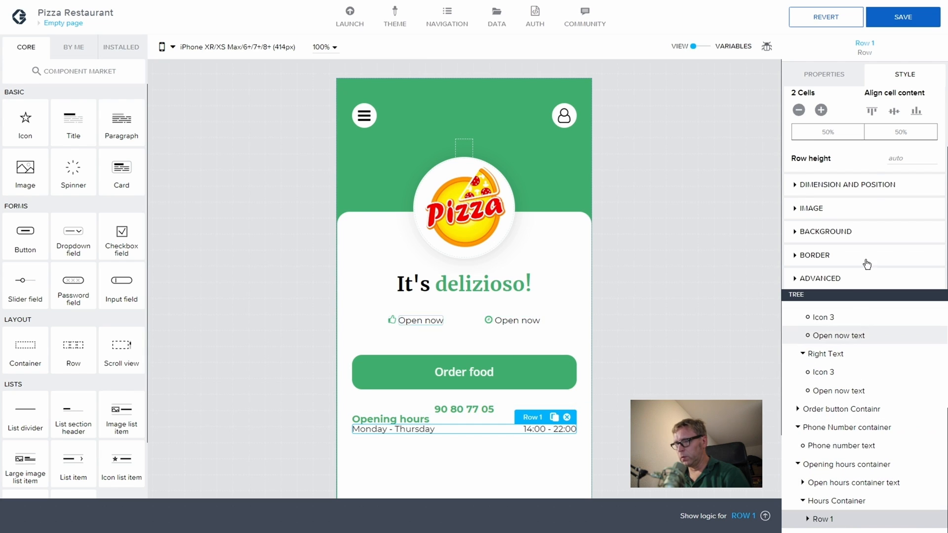
{"action": "left_click", "coordinate": [799, 186]}
{"action": "scroll", "coordinate": [860, 246], "scroll_direction": "down", "scroll_amount": 4}
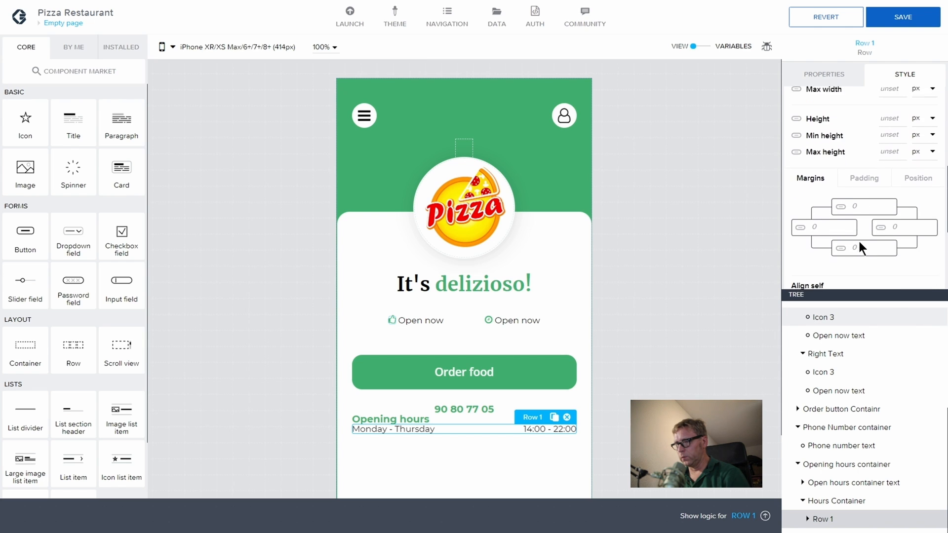
{"action": "left_click", "coordinate": [861, 242]}
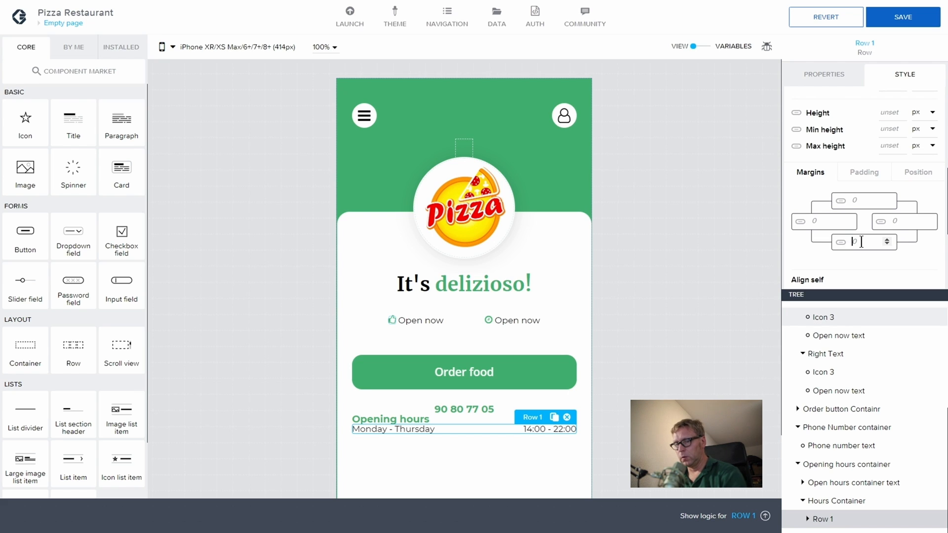
{"action": "type", "text": "8"}
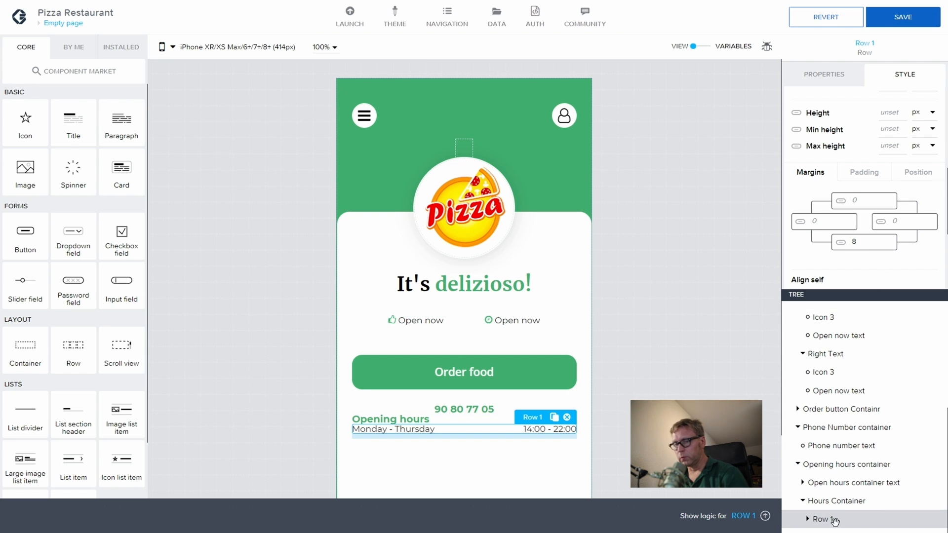
{"action": "key", "text": "ctrl+c"}
{"action": "key", "text": "ctrl+v"}
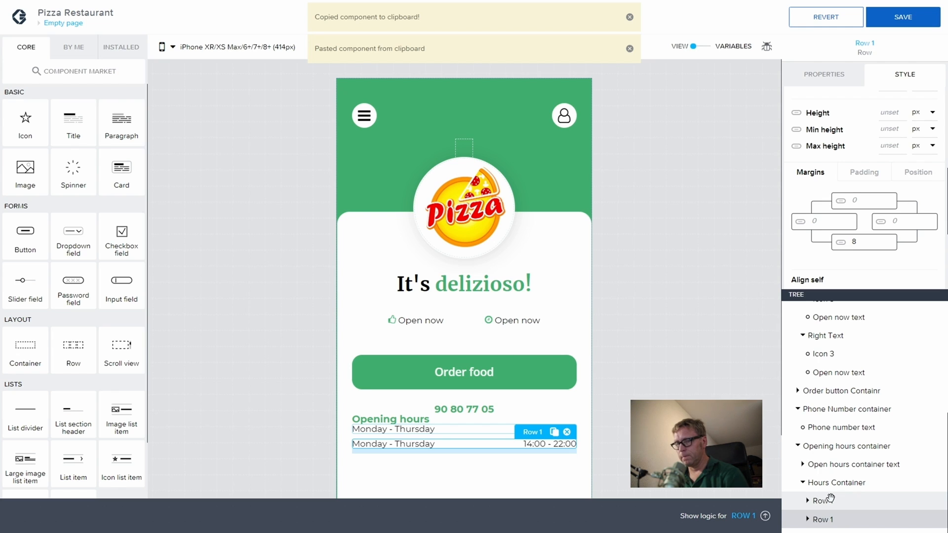
Step: Paste a third Monday - Thursday 14:00 - 22:00 row after the second Row 1
{"action": "left_click", "coordinate": [711, 376]}
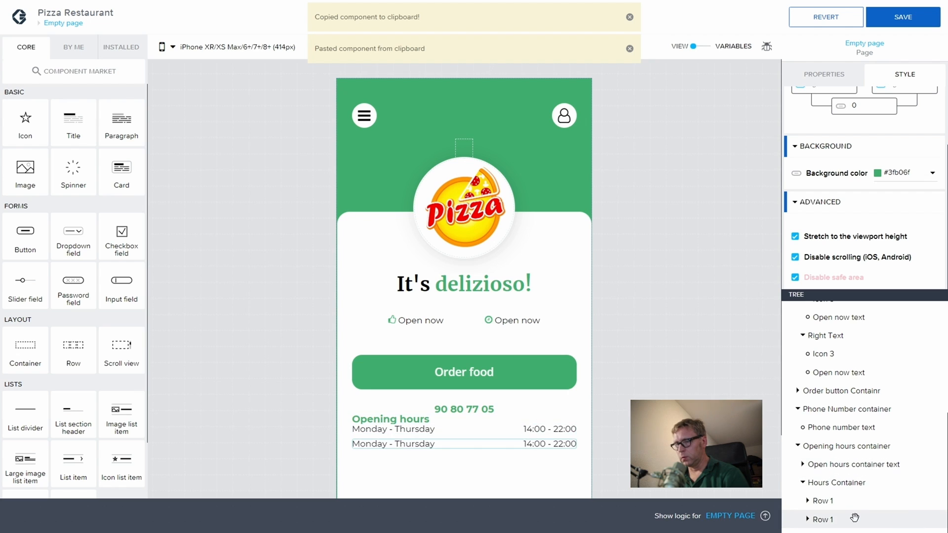
{"action": "left_click", "coordinate": [819, 517]}
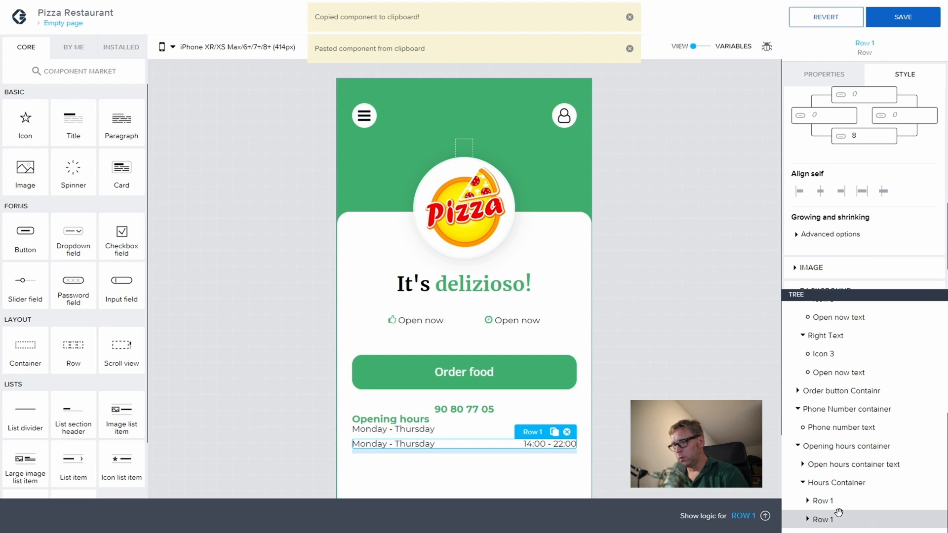
{"action": "key", "text": "ctrl+v"}
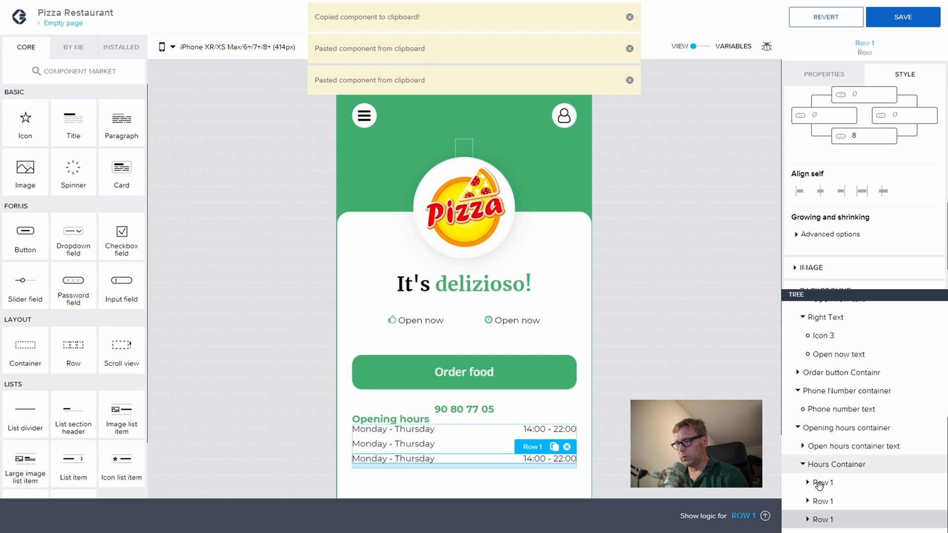
{"action": "left_click", "coordinate": [833, 500]}
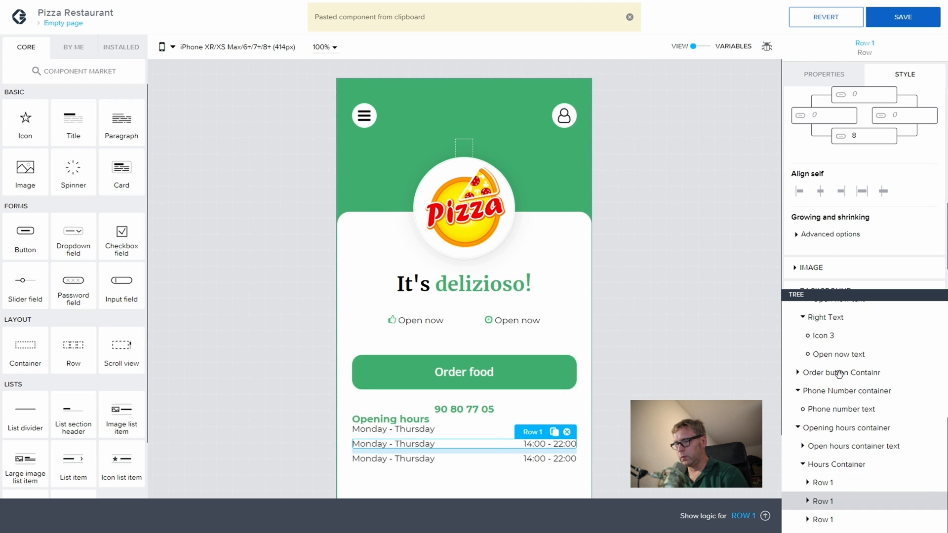
Step: Rename the duplicated rows to Row 2 and Row 3, then select Row 2
{"action": "left_click", "coordinate": [826, 81]}
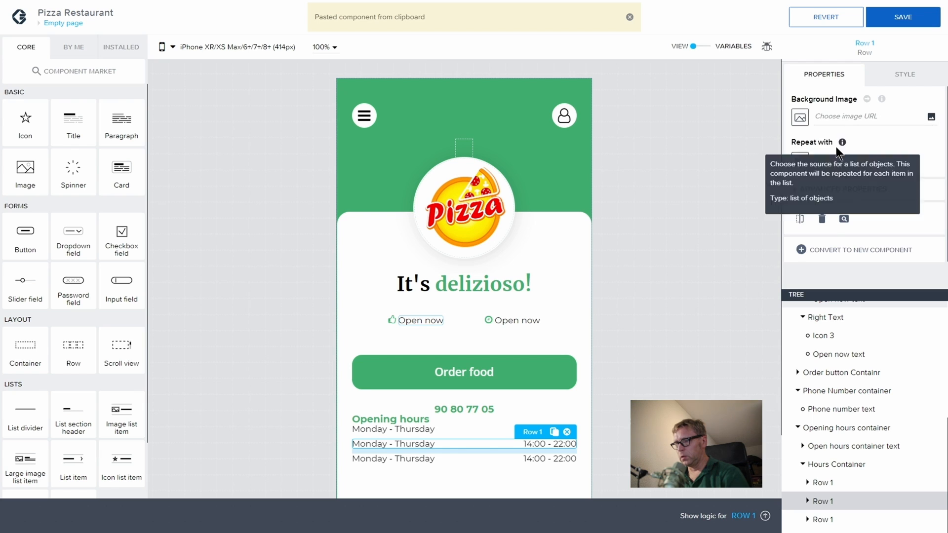
{"action": "left_click", "coordinate": [796, 190]}
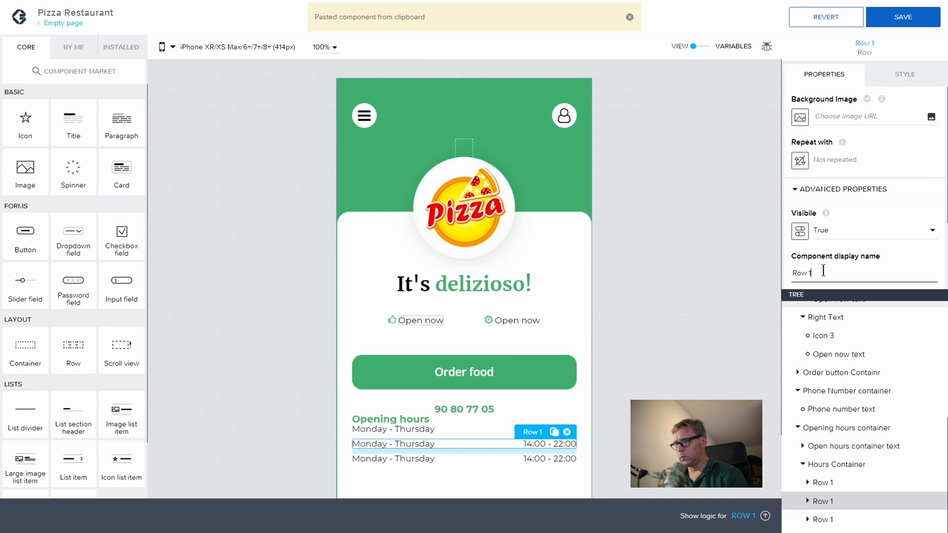
{"action": "key", "text": "BackSpace"}
{"action": "type", "text": "2"}
{"action": "left_click", "coordinate": [822, 520]}
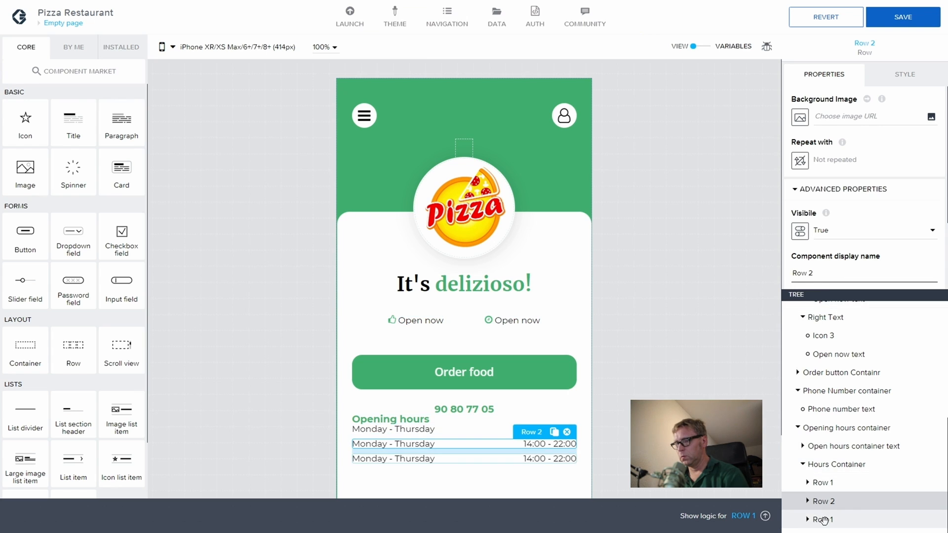
{"action": "left_click", "coordinate": [796, 190]}
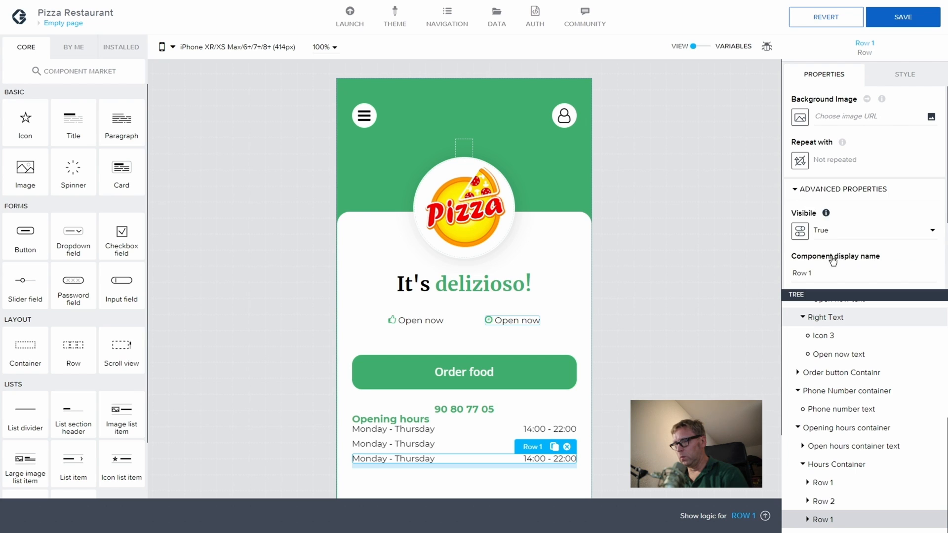
{"action": "left_click", "coordinate": [833, 274]}
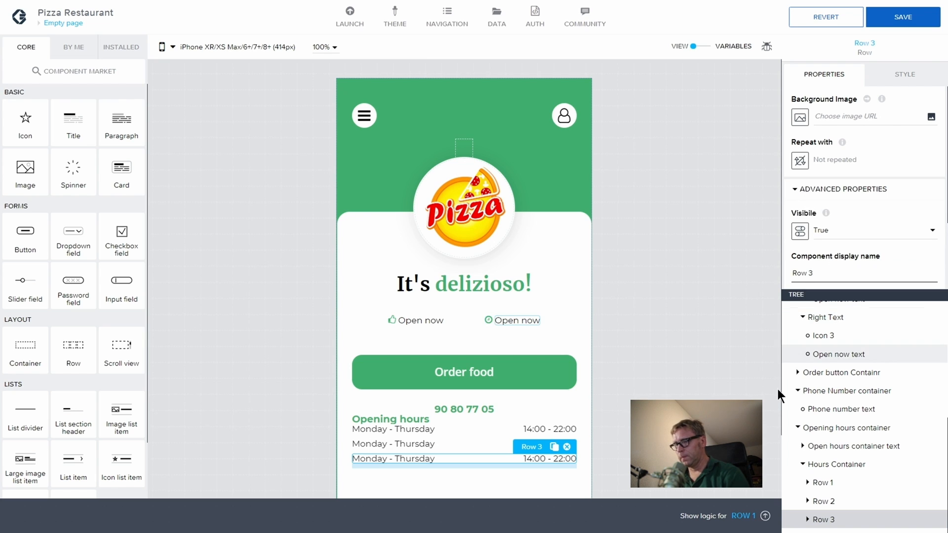
{"action": "left_click", "coordinate": [809, 482]}
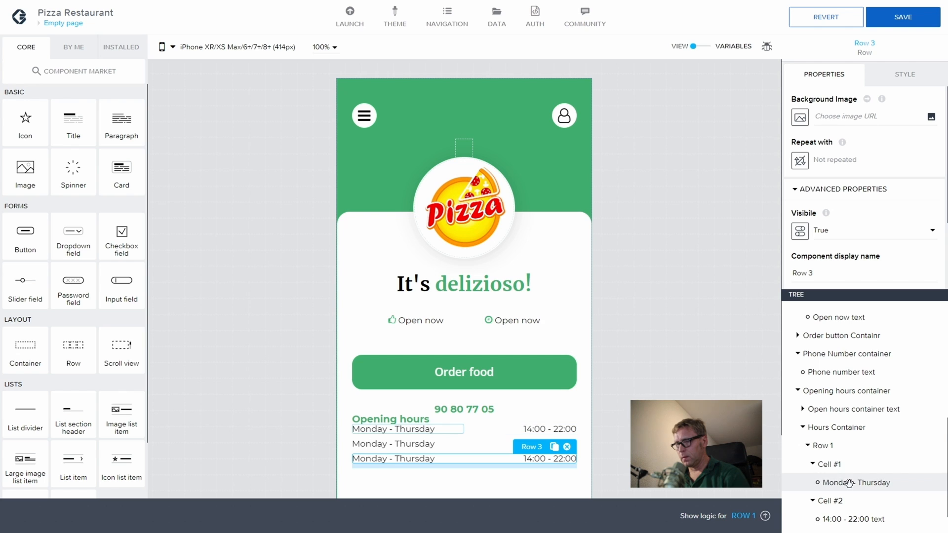
{"action": "left_click", "coordinate": [808, 445]}
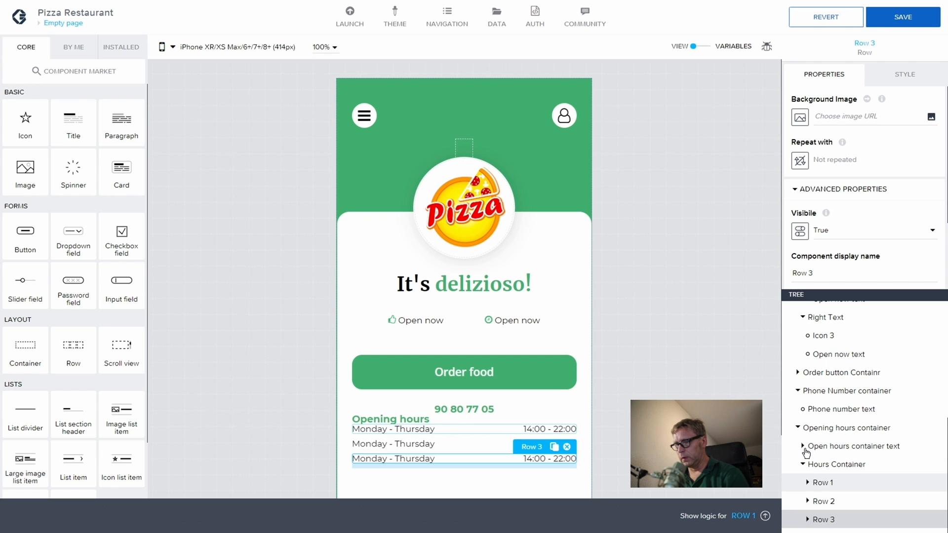
{"action": "left_click", "coordinate": [813, 499]}
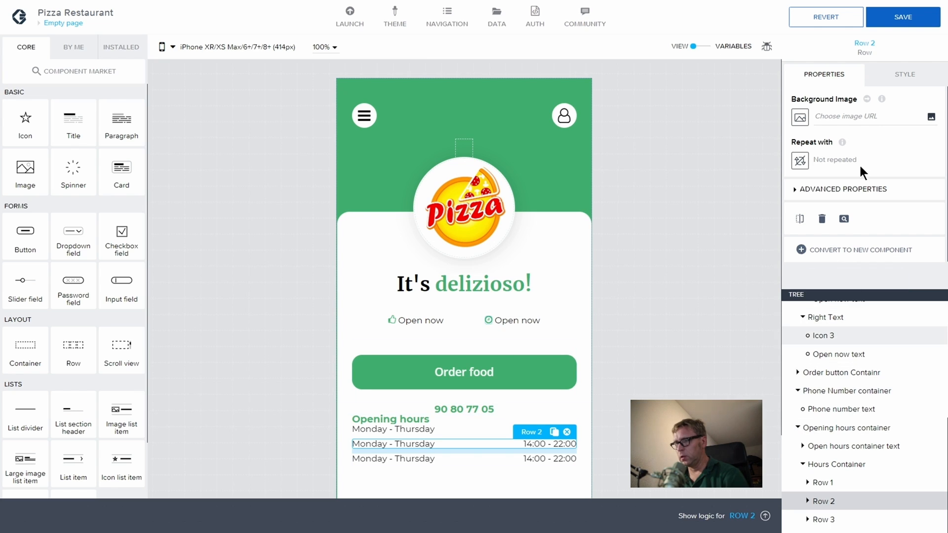
Step: Change Row 2's day text from Monday - Thursday to 'Friday- Saturday'
{"action": "left_click", "coordinate": [808, 501]}
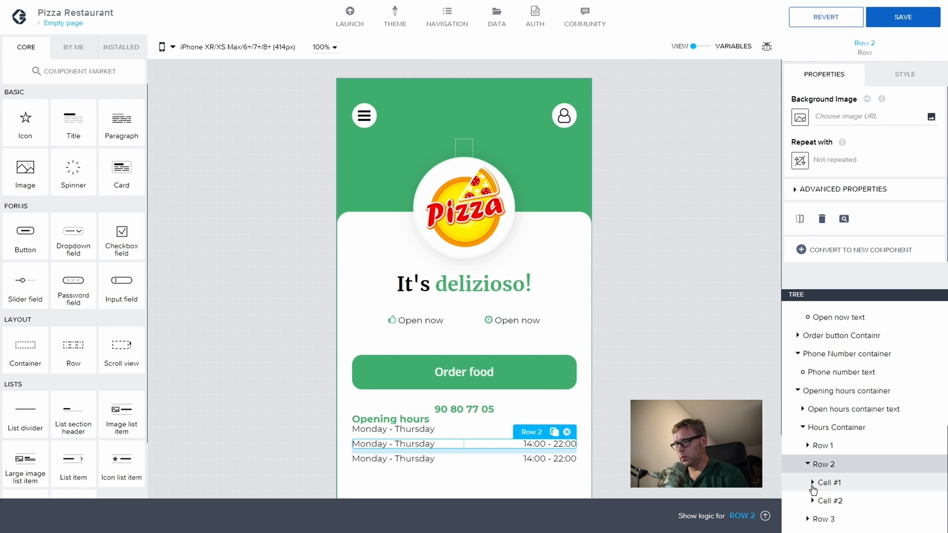
{"action": "left_click", "coordinate": [813, 484]}
{"action": "left_click", "coordinate": [845, 501]}
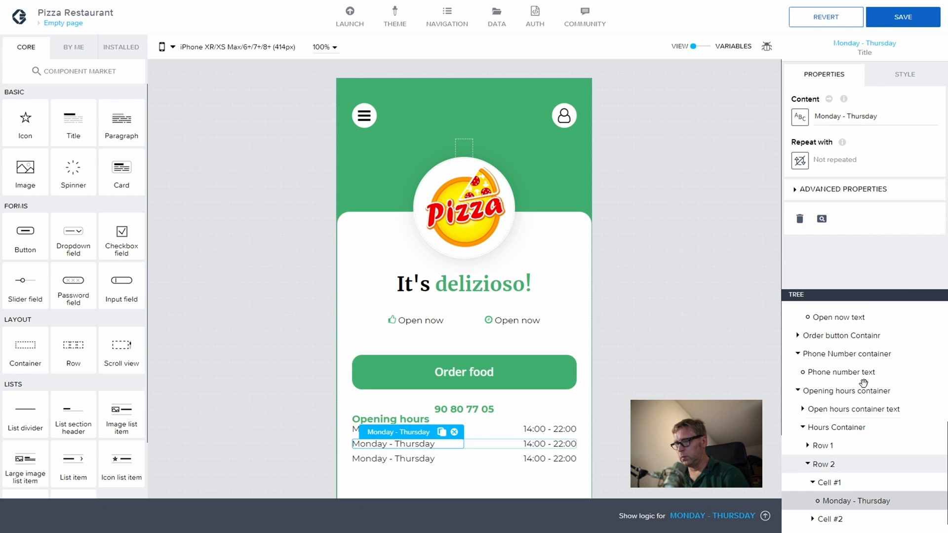
{"action": "double_click", "coordinate": [832, 118]}
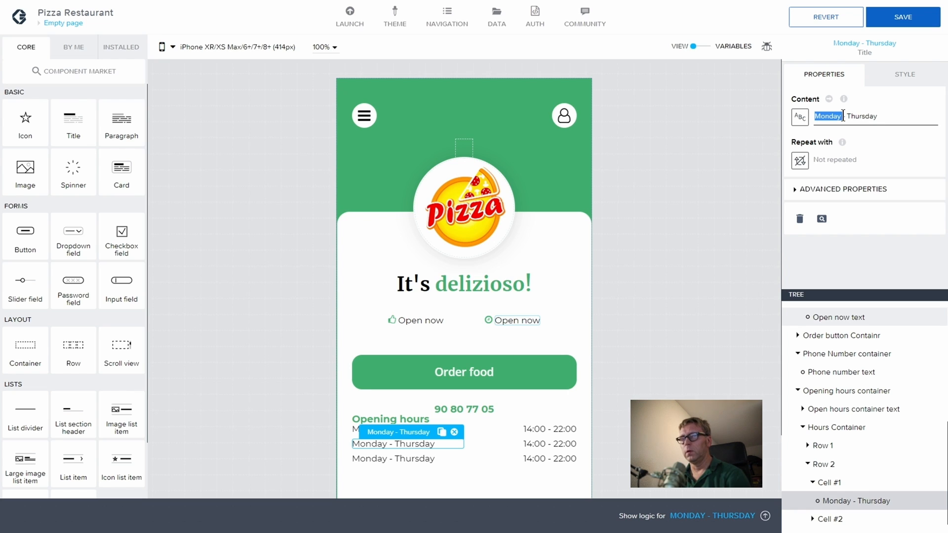
{"action": "type", "text": "F"}
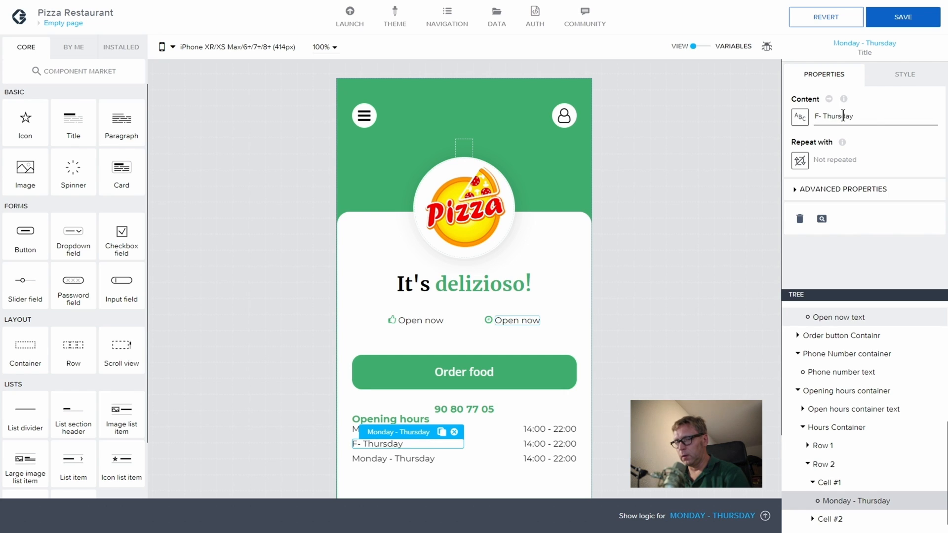
{"action": "type", "text": "riday"}
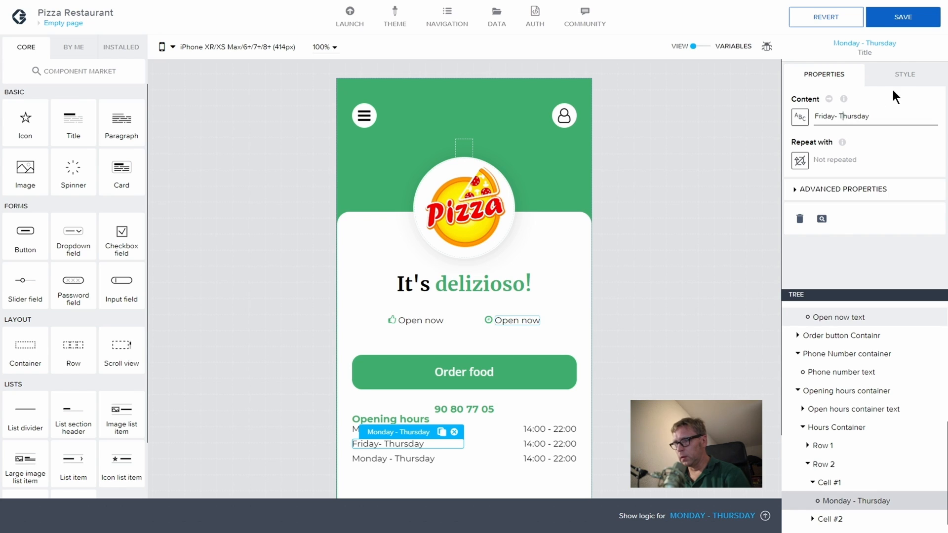
{"action": "key", "text": "Left"}
{"action": "key", "text": "shift+Right"}
{"action": "key", "text": "shift+Right"}
{"action": "key", "text": "shift+Right"}
{"action": "key", "text": "shift+Right"}
{"action": "key", "text": "shift+Right"}
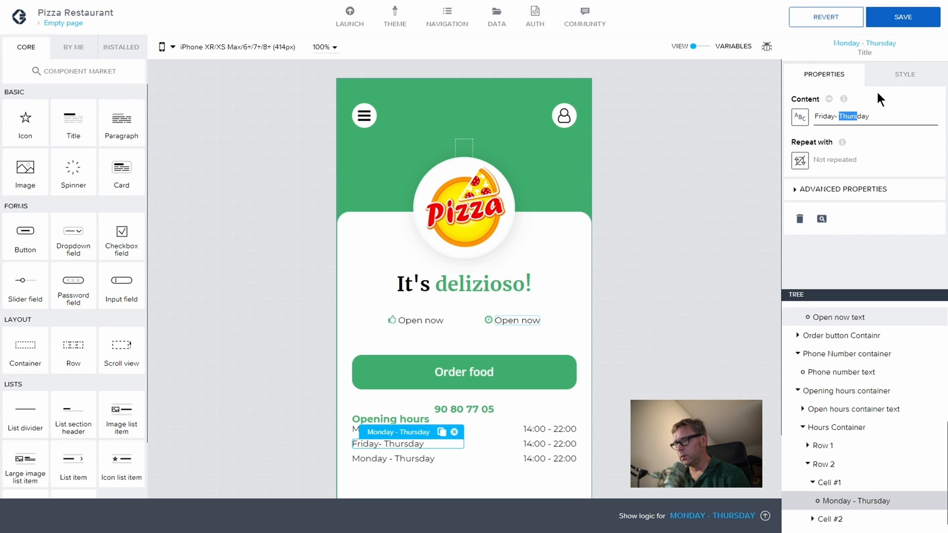
{"action": "type", "text": "Sat"}
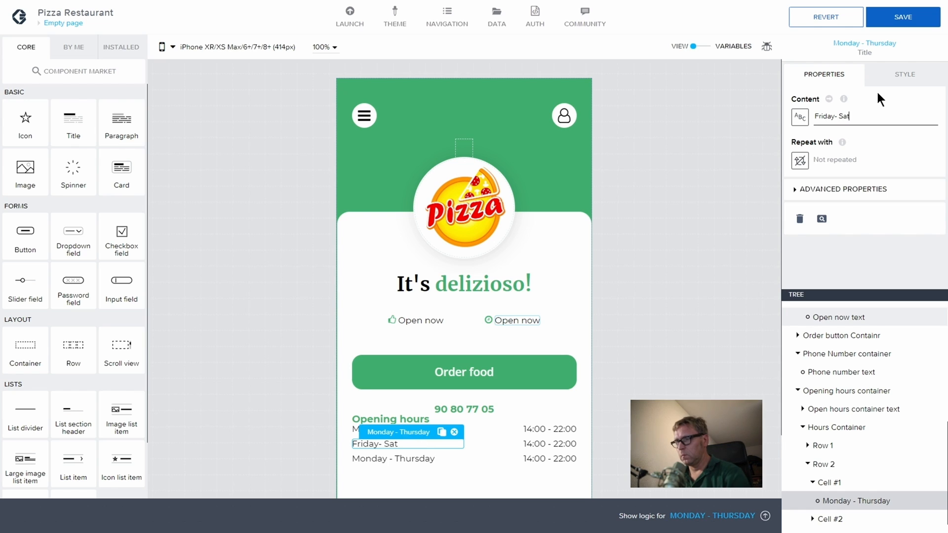
{"action": "type", "text": "urday"}
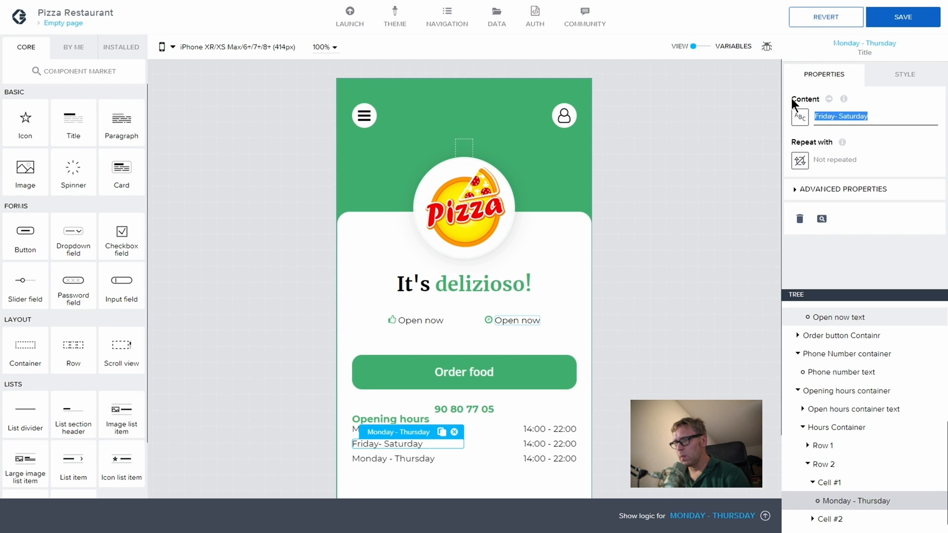
Step: Rename the day text component to 'Friday- Saturday Text'
{"action": "left_click", "coordinate": [790, 191]}
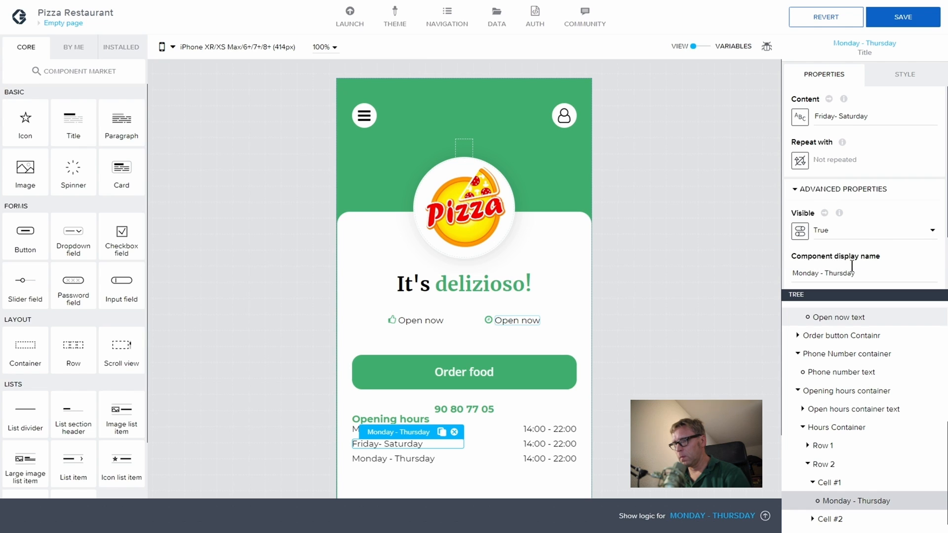
{"action": "left_click_drag", "start_coordinate": [857, 272], "coordinate": [790, 265]}
{"action": "type", "text": "Friday- Saturday"}
{"action": "type", "text": "Tex"}
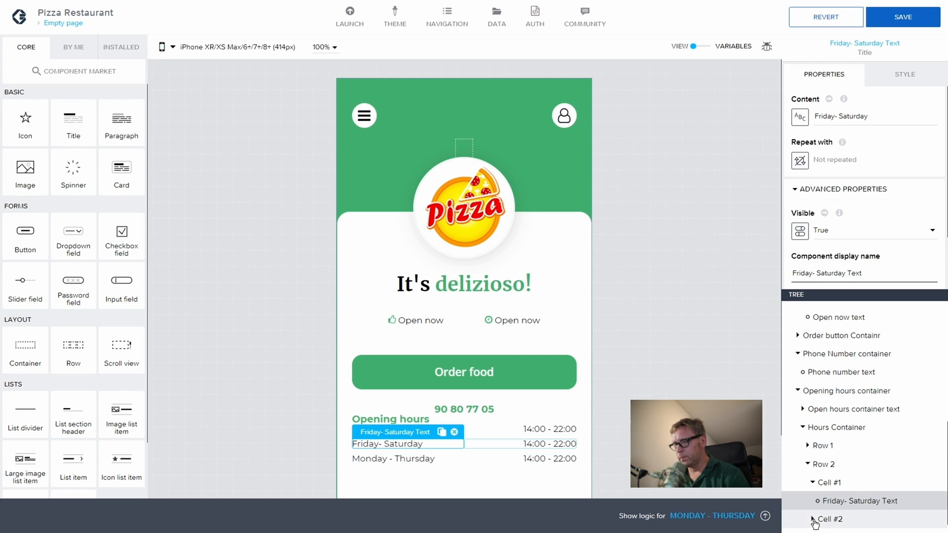
{"action": "scroll", "coordinate": [834, 469], "scroll_direction": "down", "scroll_amount": 1}
Step: Change Row 2's hours text from 14:00 - 22:00 to '14:00 - 02:00'
{"action": "left_click", "coordinate": [854, 500]}
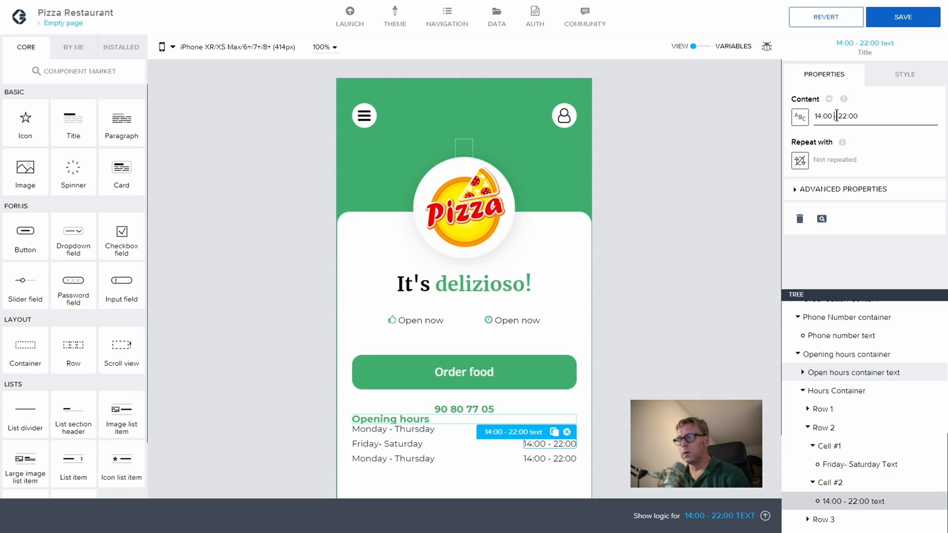
{"action": "key", "text": "Right"}
{"action": "key", "text": "BackSpace"}
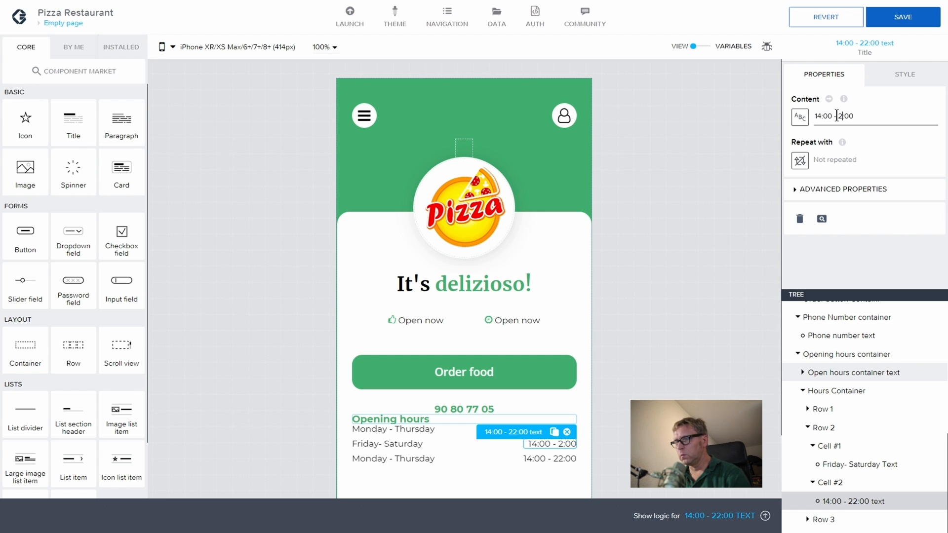
{"action": "key", "text": "BackSpace"}
{"action": "type", "text": "9"}
{"action": "key", "text": "BackSpace"}
{"action": "type", "text": "92"}
{"action": "key", "text": "BackSpace"}
{"action": "key", "text": "BackSpace"}
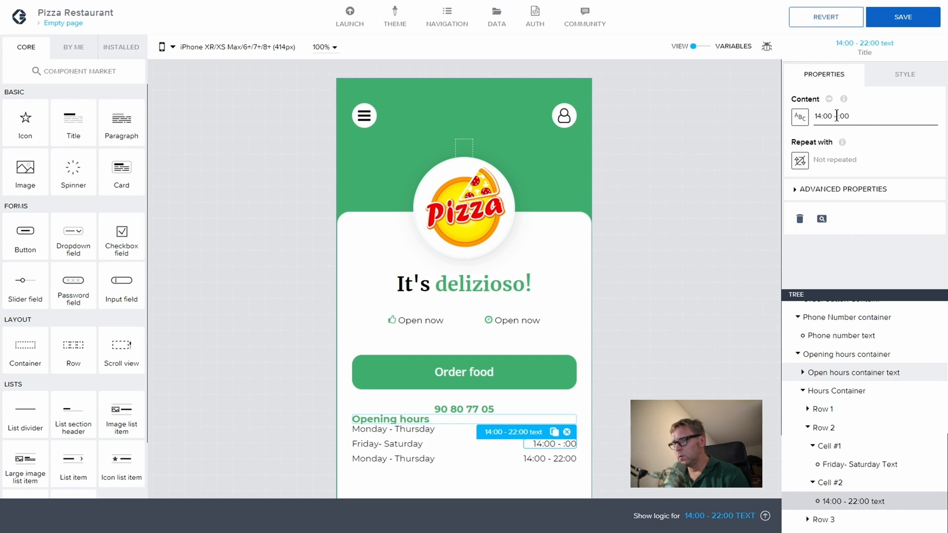
{"action": "type", "text": "02"}
Step: Rename the hours text component to '14:00 - 02:00 text'
{"action": "left_click_drag", "start_coordinate": [861, 114], "coordinate": [778, 109]}
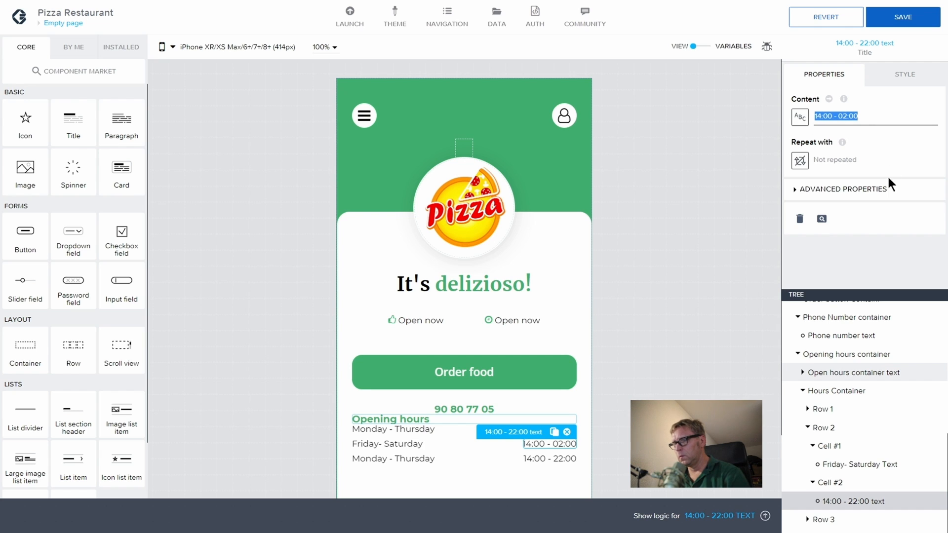
{"action": "left_click", "coordinate": [801, 191]}
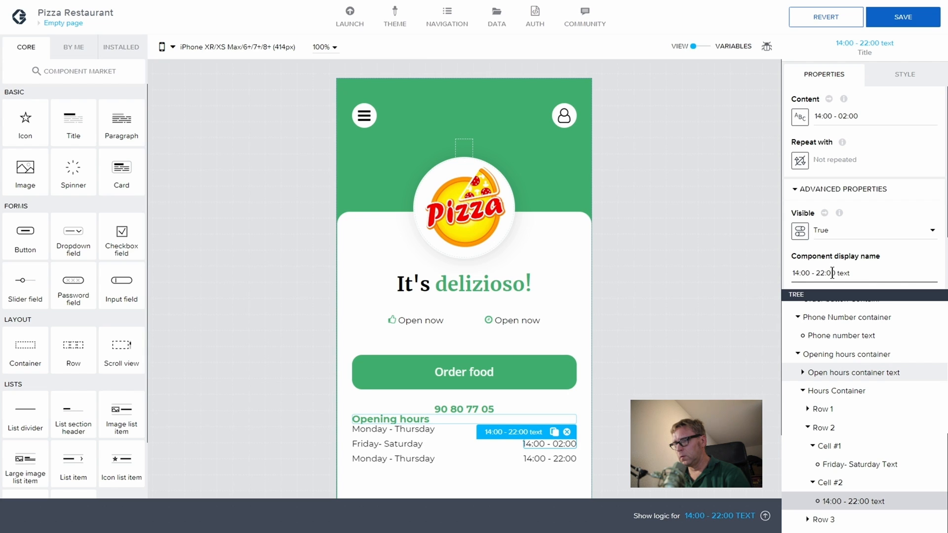
{"action": "type", "text": "14:00 - 02:00"}
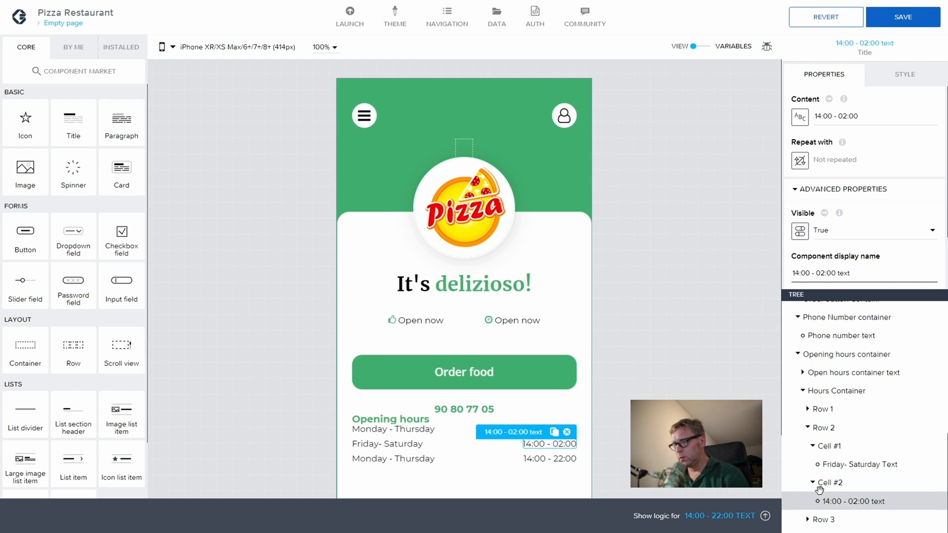
{"action": "left_click", "coordinate": [807, 428]}
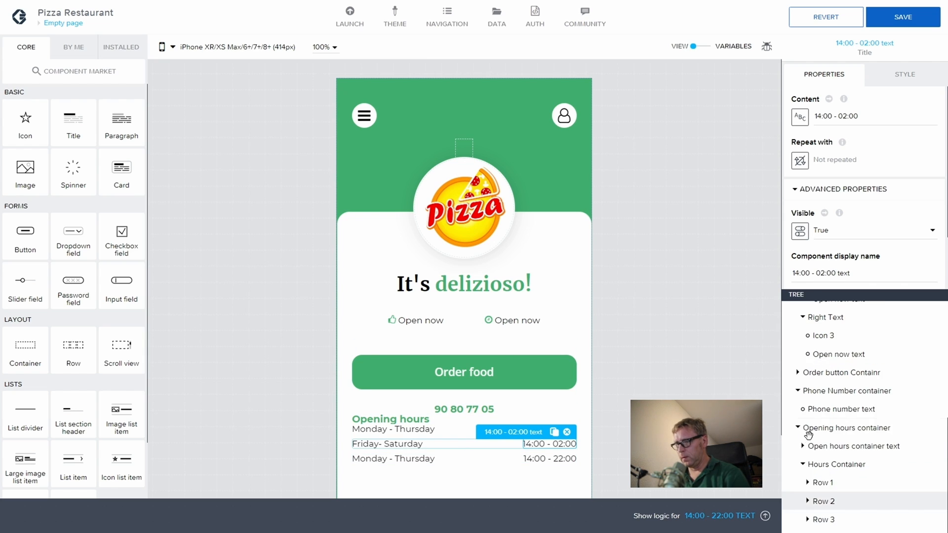
Step: Change Row 3's day text to 'Sunday' and rename its component to match
{"action": "left_click", "coordinate": [807, 519]}
{"action": "left_click", "coordinate": [812, 501]}
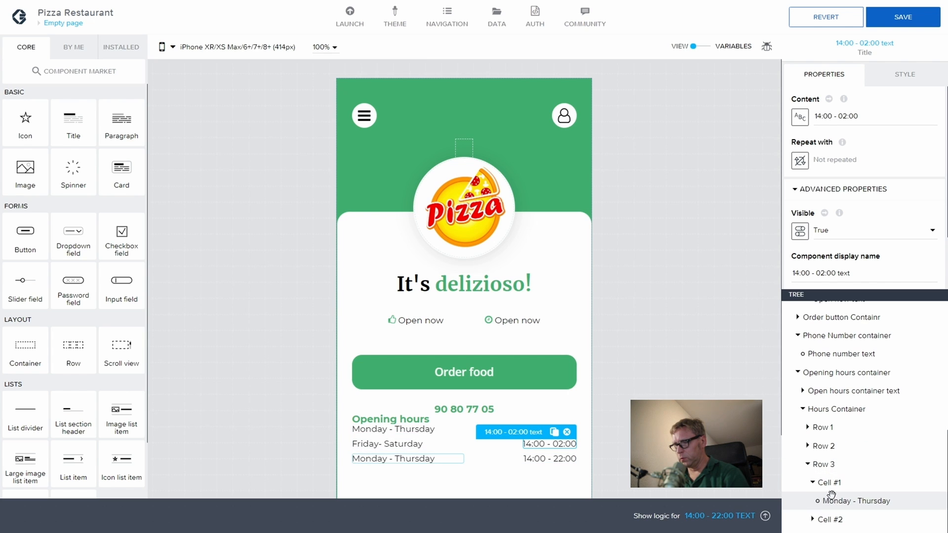
{"action": "left_click", "coordinate": [831, 498]}
{"action": "left_click_drag", "start_coordinate": [896, 122], "coordinate": [806, 117]}
{"action": "type", "text": "Sunday"}
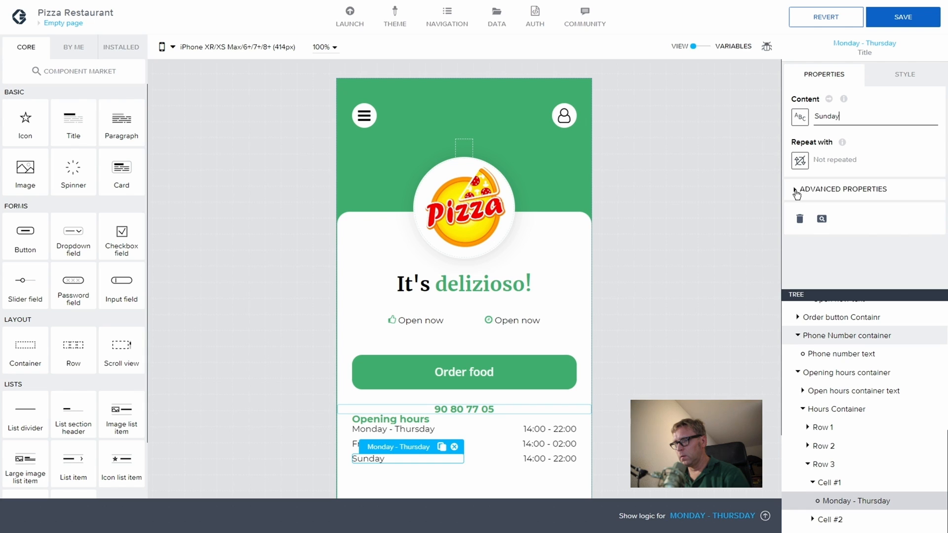
{"action": "left_click", "coordinate": [796, 191]}
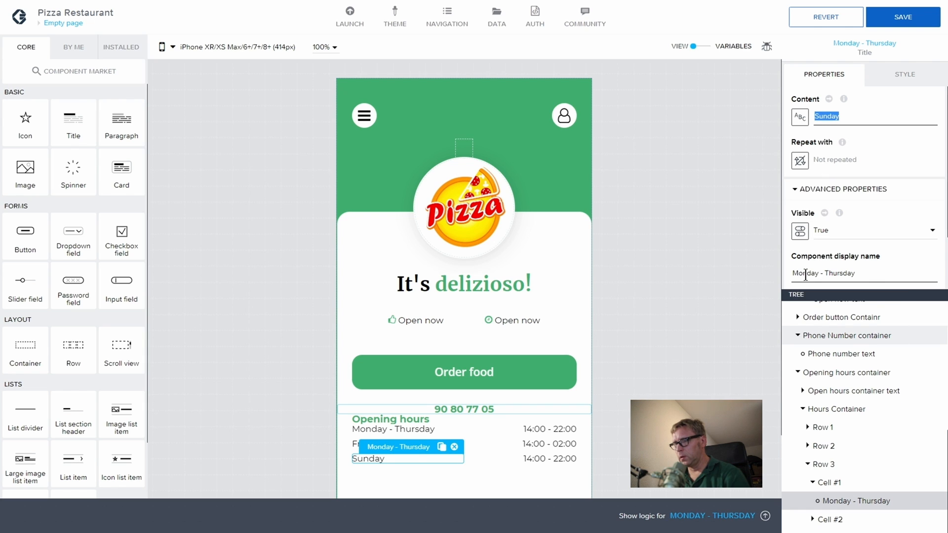
{"action": "left_click_drag", "start_coordinate": [793, 273], "coordinate": [883, 275]}
{"action": "type", "text": "Sunday"}
{"action": "type", "text": "Text"}
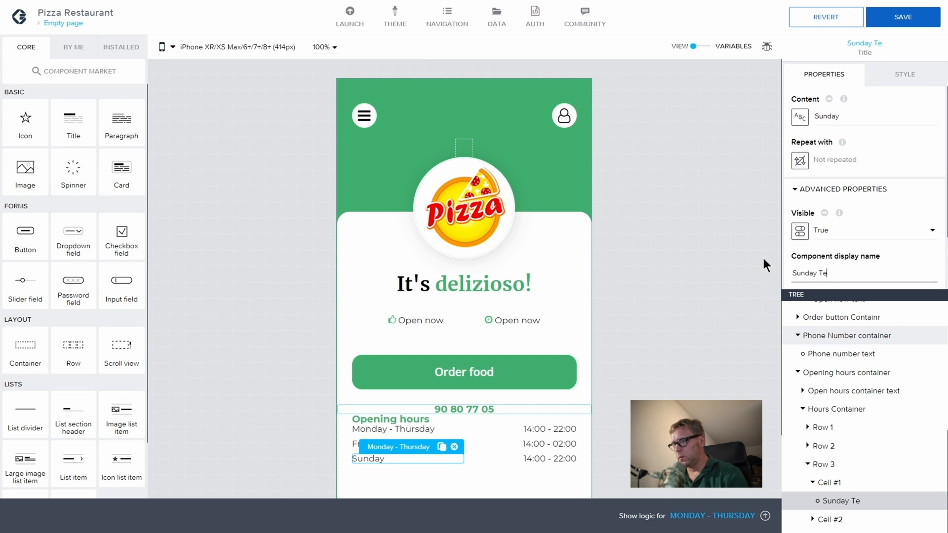
Step: Change Row 3's hours to '13:00 - 22:00', rename that component to match, and save
{"action": "left_click", "coordinate": [823, 520]}
{"action": "left_click", "coordinate": [813, 519]}
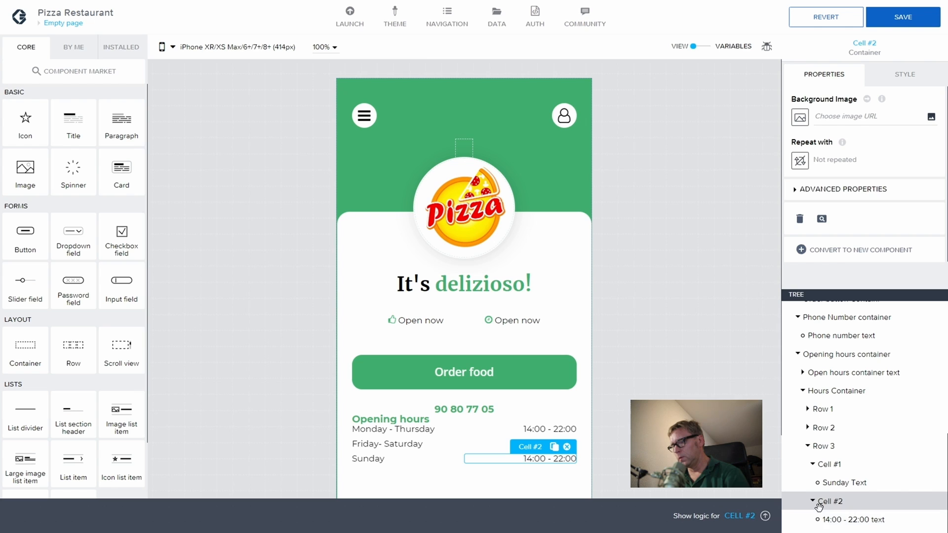
{"action": "left_click", "coordinate": [837, 519]}
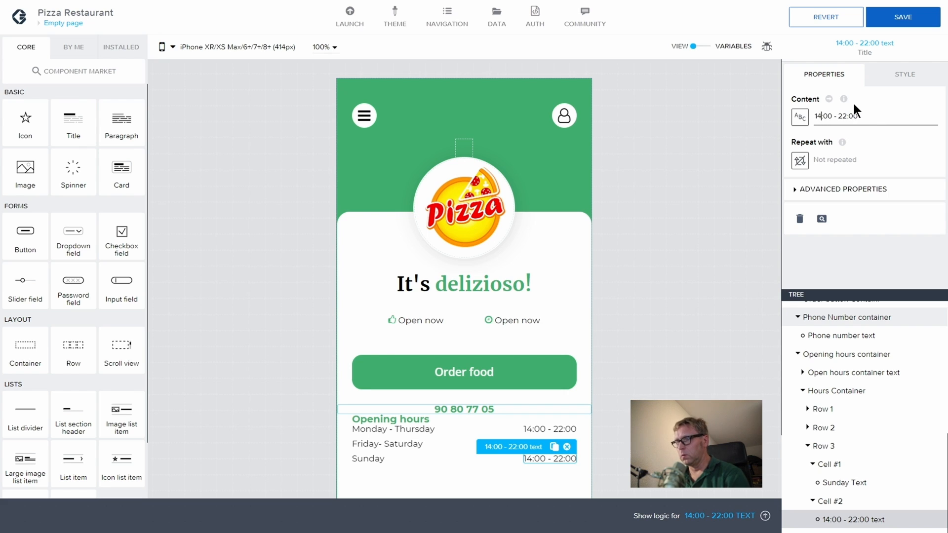
{"action": "key", "text": "BackSpace"}
{"action": "type", "text": "3"}
{"action": "left_click_drag", "start_coordinate": [860, 116], "coordinate": [812, 115]}
{"action": "key", "text": "ctrl+c"}
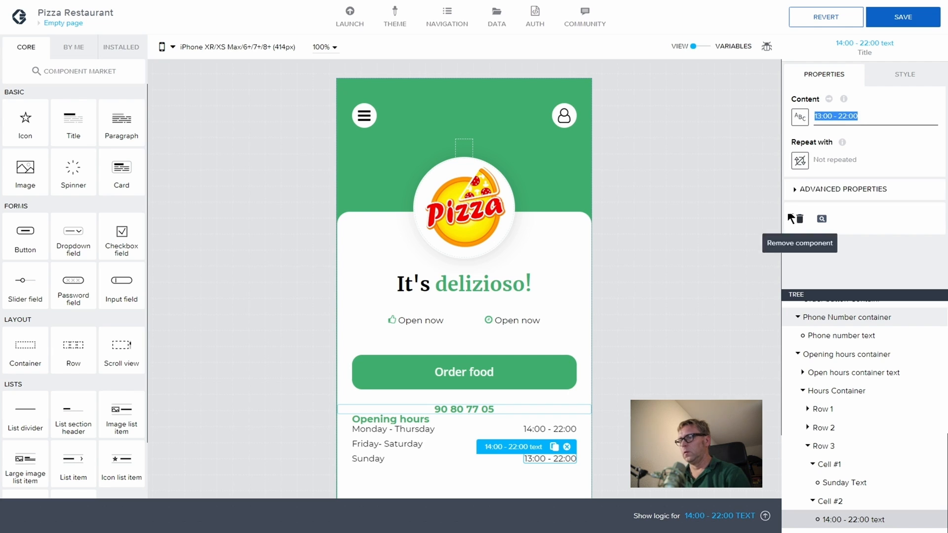
{"action": "left_click", "coordinate": [795, 189]}
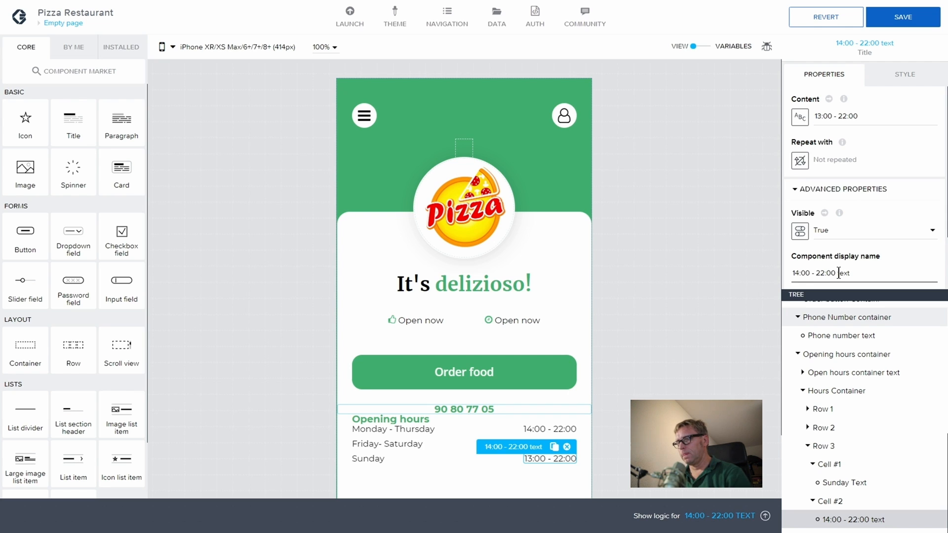
{"action": "left_click_drag", "start_coordinate": [835, 272], "coordinate": [769, 271]}
{"action": "key", "text": "ctrl+v"}
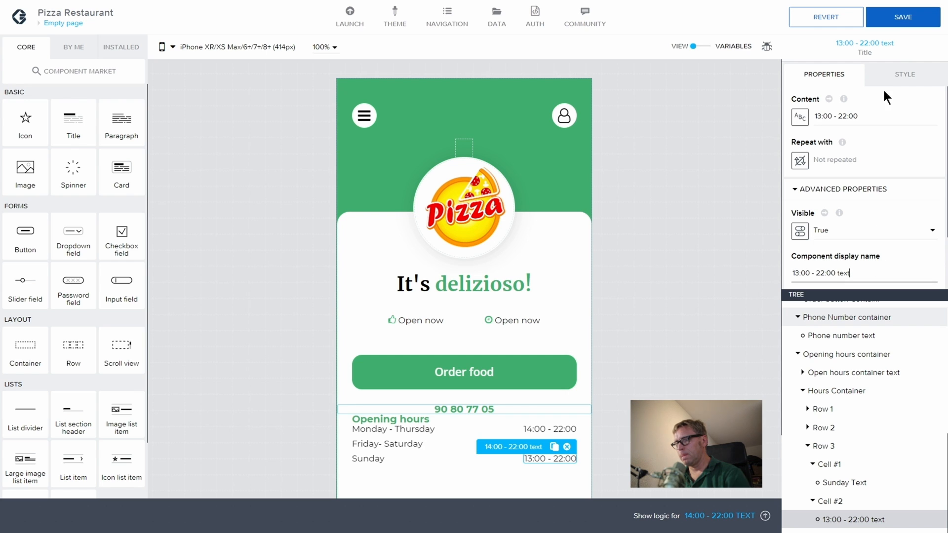
{"action": "left_click", "coordinate": [903, 20]}
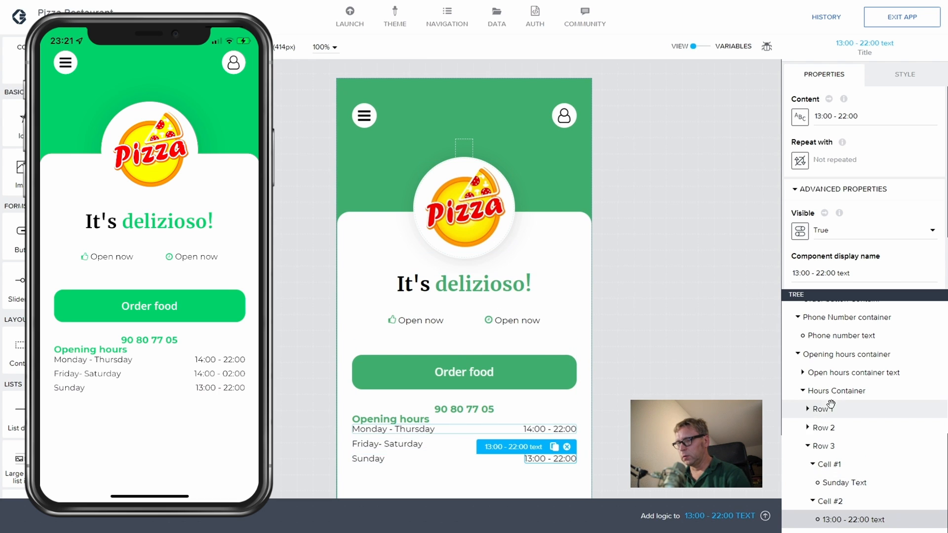
Step: Collapse the Opening hours and Phone Number branches, then select and expand Opening hours container
{"action": "scroll", "coordinate": [835, 435], "scroll_direction": "up", "scroll_amount": 3}
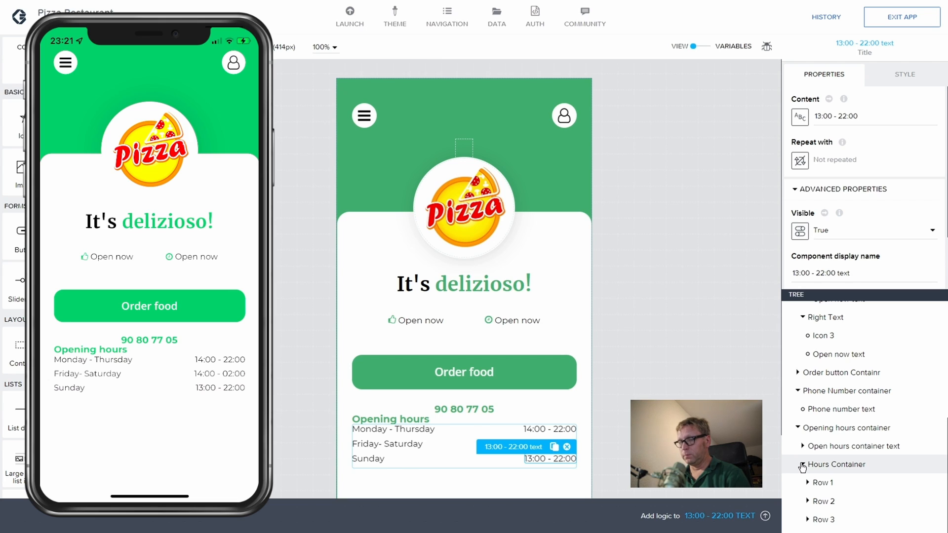
{"action": "left_click", "coordinate": [798, 428]}
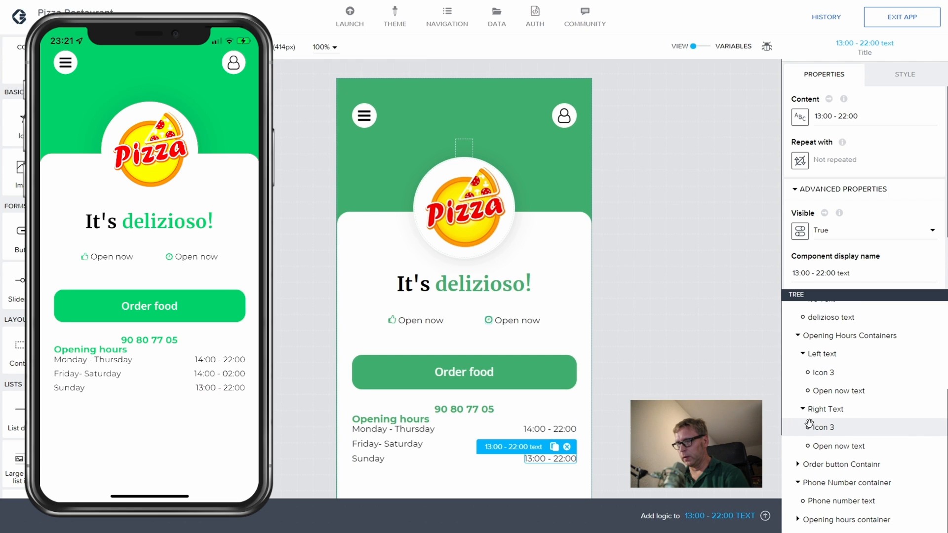
{"action": "left_click", "coordinate": [797, 482]}
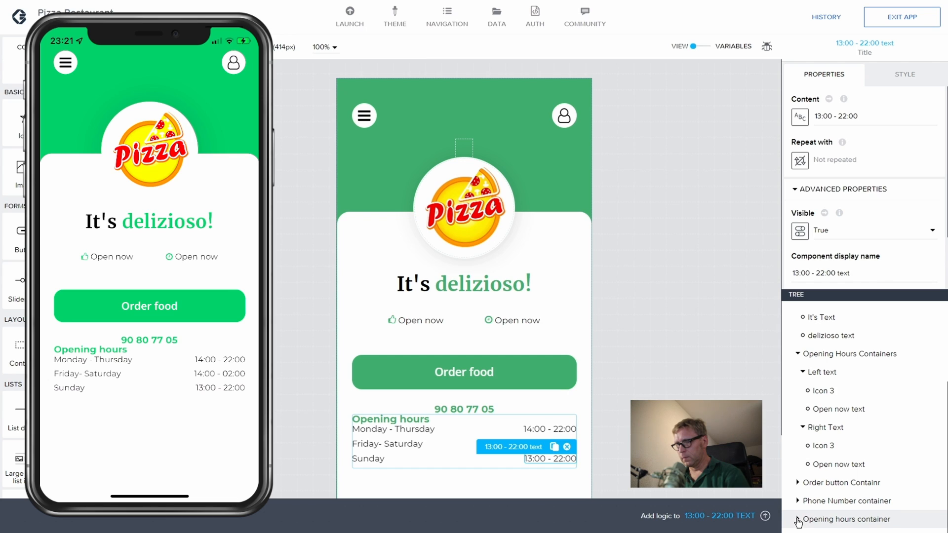
{"action": "left_click", "coordinate": [828, 519]}
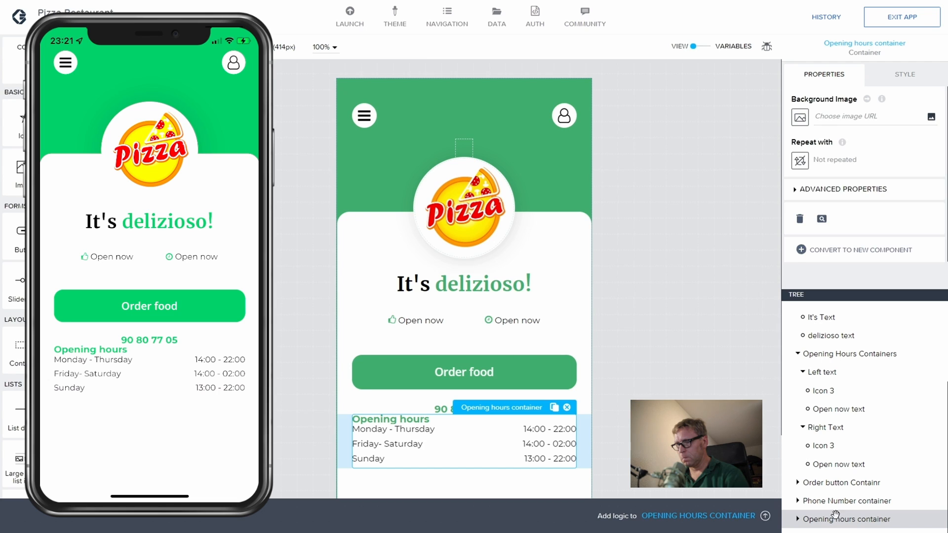
{"action": "left_click", "coordinate": [798, 519]}
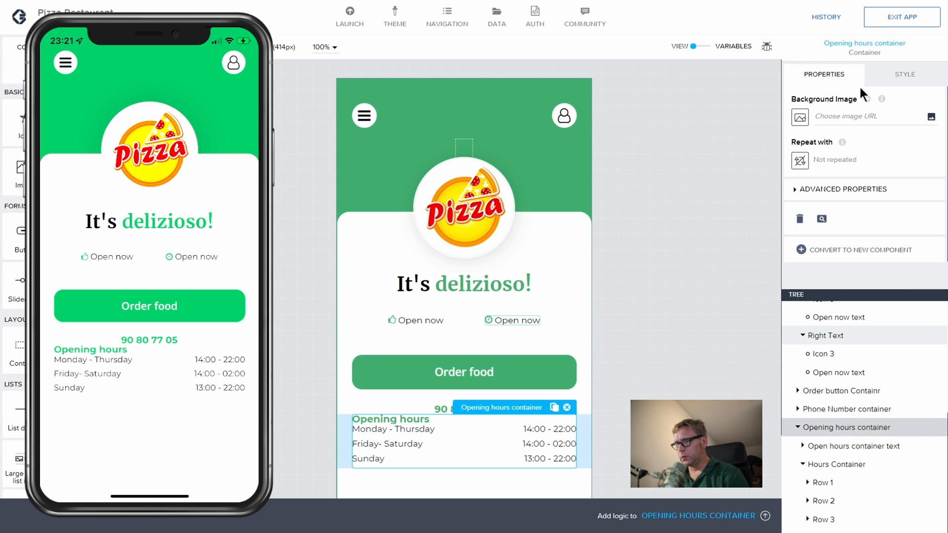
Step: Set the Opening hours container's top margin to 24 and save, then raise it to 32
{"action": "left_click", "coordinate": [888, 74]}
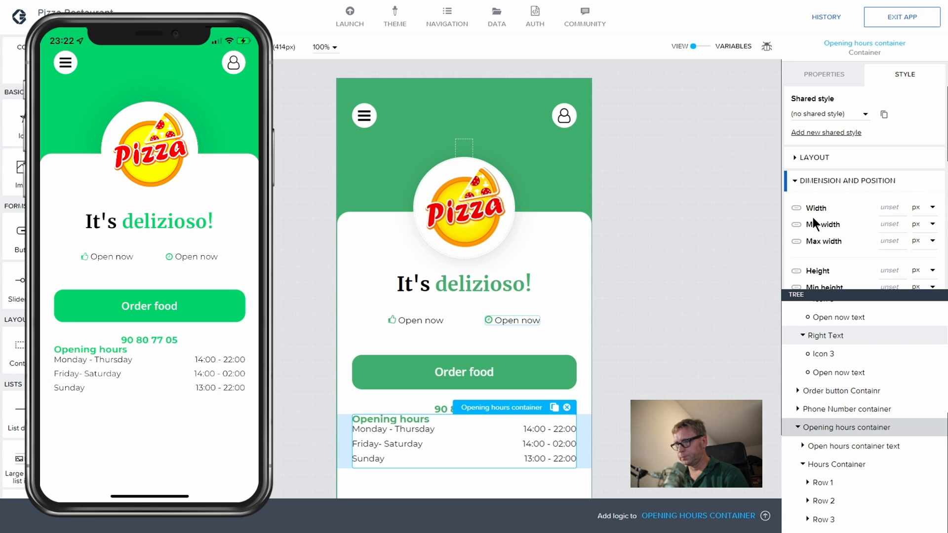
{"action": "scroll", "coordinate": [812, 217], "scroll_direction": "down", "scroll_amount": 5}
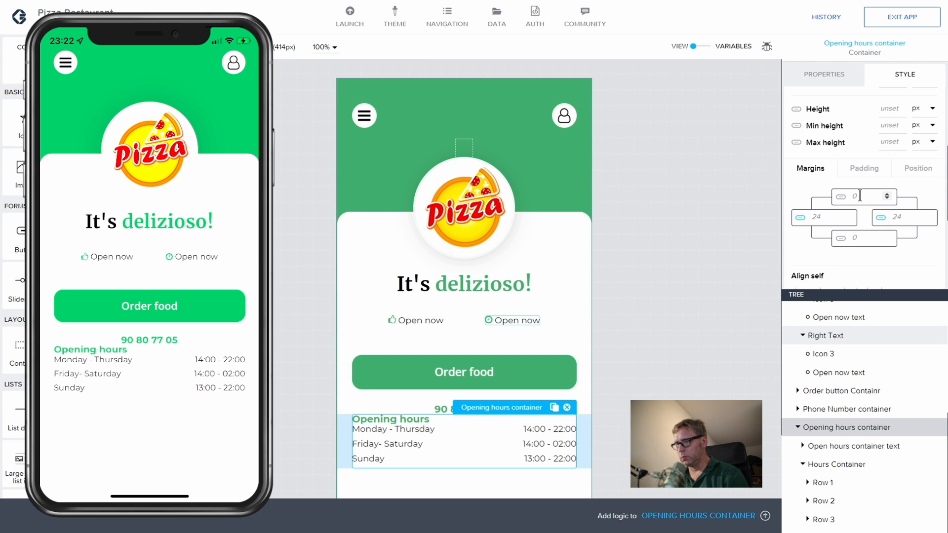
{"action": "type", "text": "24"}
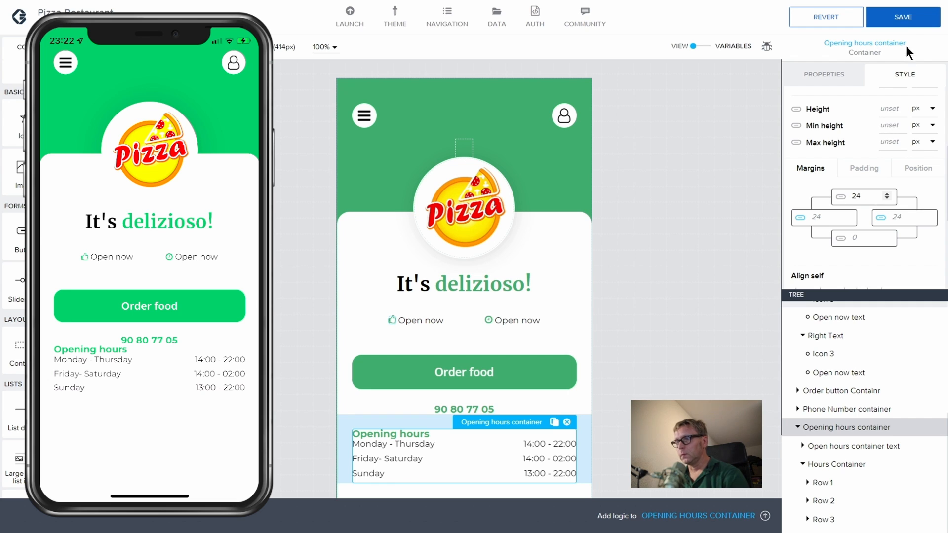
{"action": "left_click", "coordinate": [903, 18]}
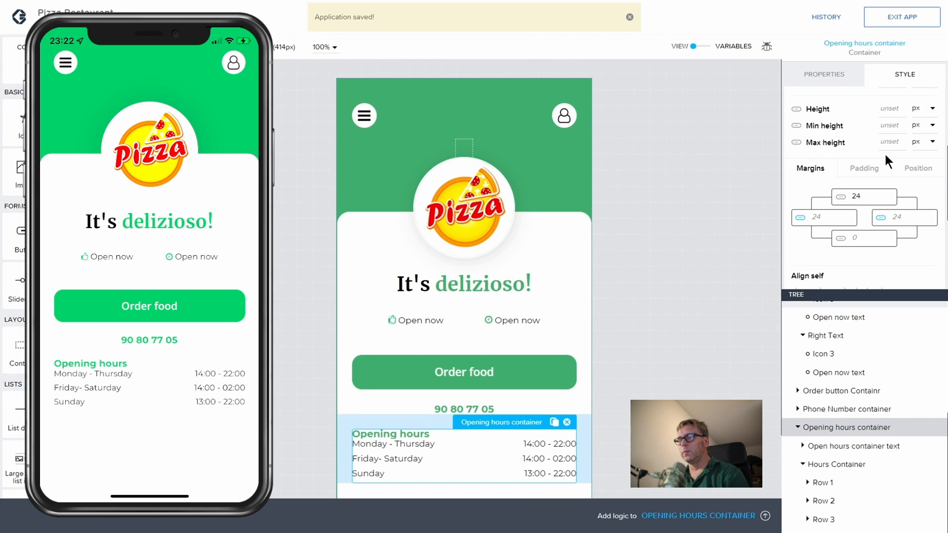
{"action": "double_click", "coordinate": [850, 196]}
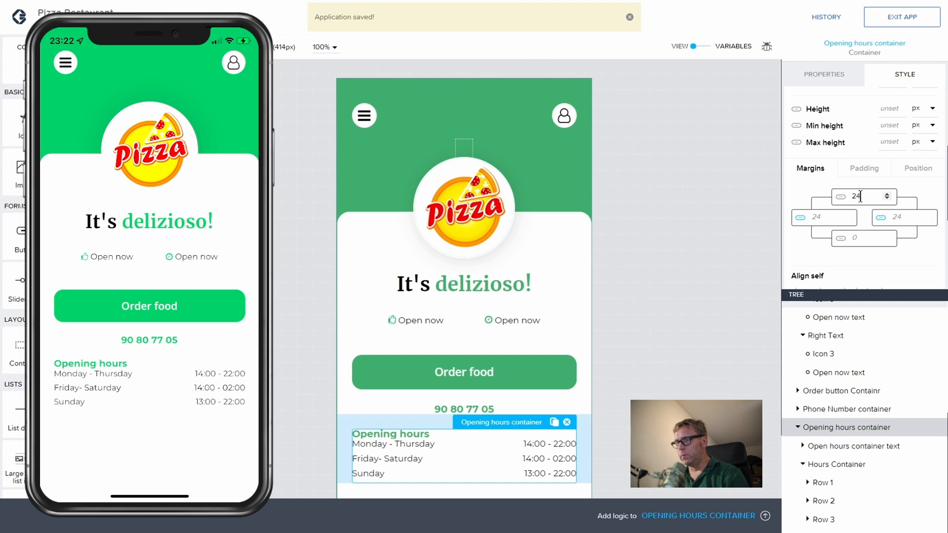
{"action": "type", "text": "32"}
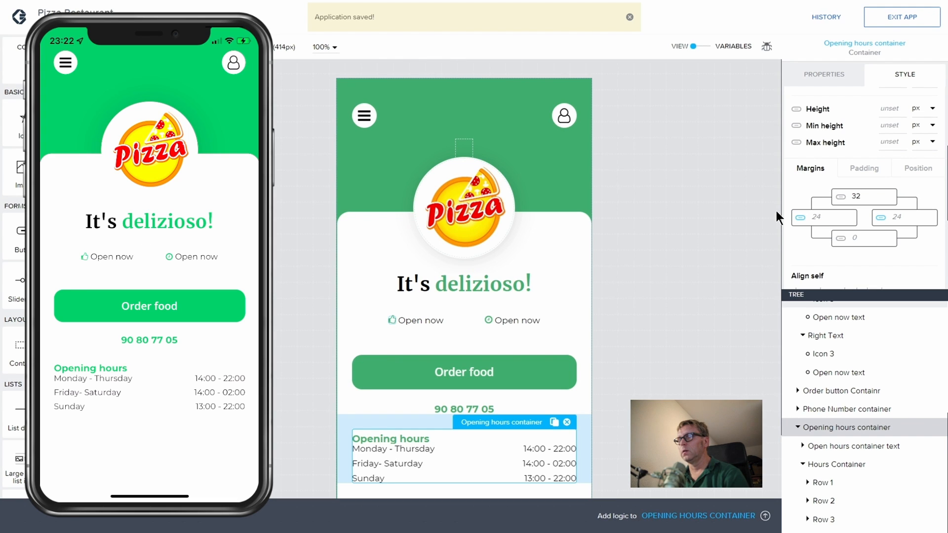
Step: Give the Open hours container text a bottom margin of 16 and save the app
{"action": "left_click", "coordinate": [854, 447]}
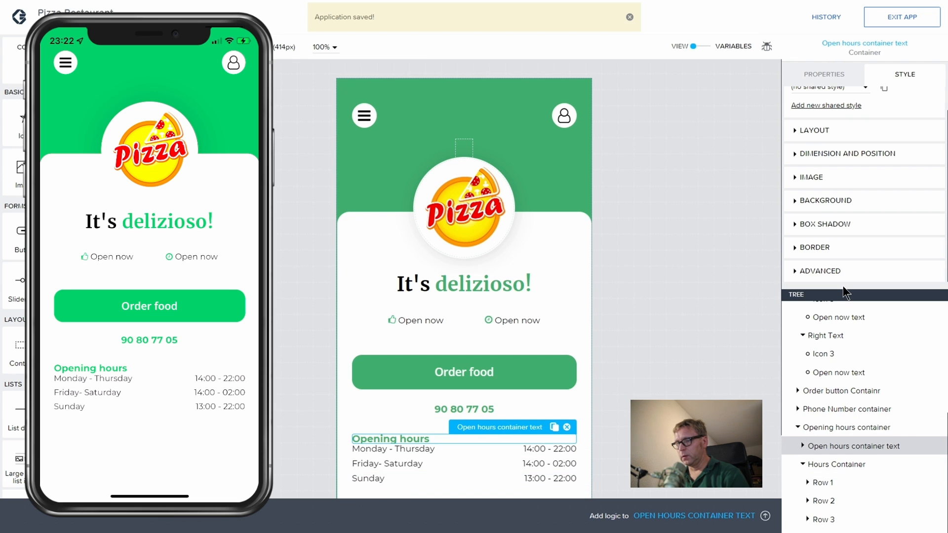
{"action": "left_click", "coordinate": [795, 142]}
{"action": "scroll", "coordinate": [833, 167], "scroll_direction": "up", "scroll_amount": 3}
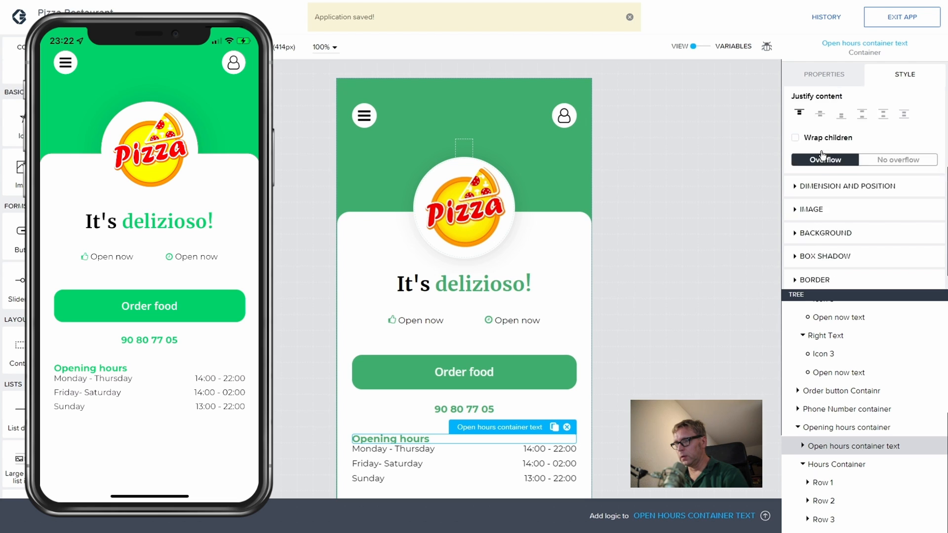
{"action": "scroll", "coordinate": [821, 149], "scroll_direction": "down", "scroll_amount": 3}
{"action": "left_click", "coordinate": [794, 163]}
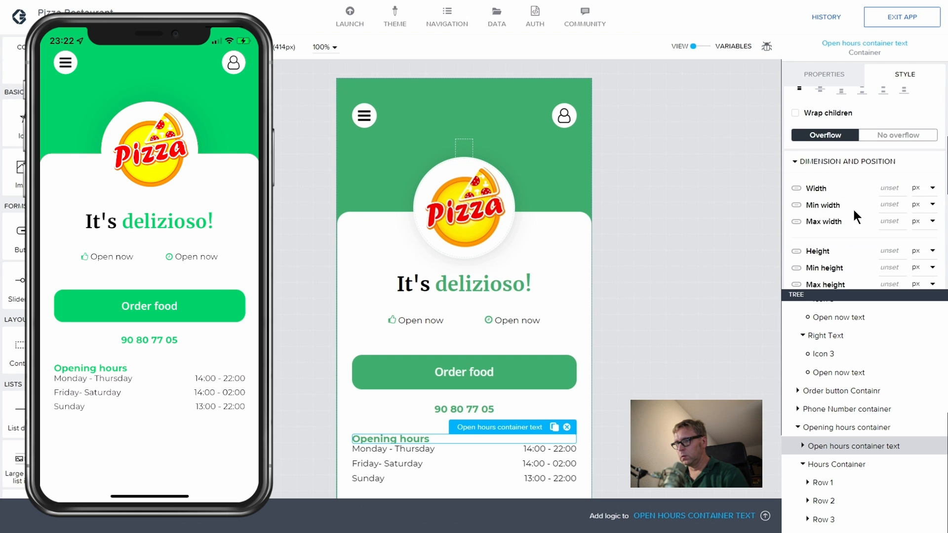
{"action": "scroll", "coordinate": [852, 209], "scroll_direction": "down", "scroll_amount": 5}
{"action": "left_click", "coordinate": [862, 218]}
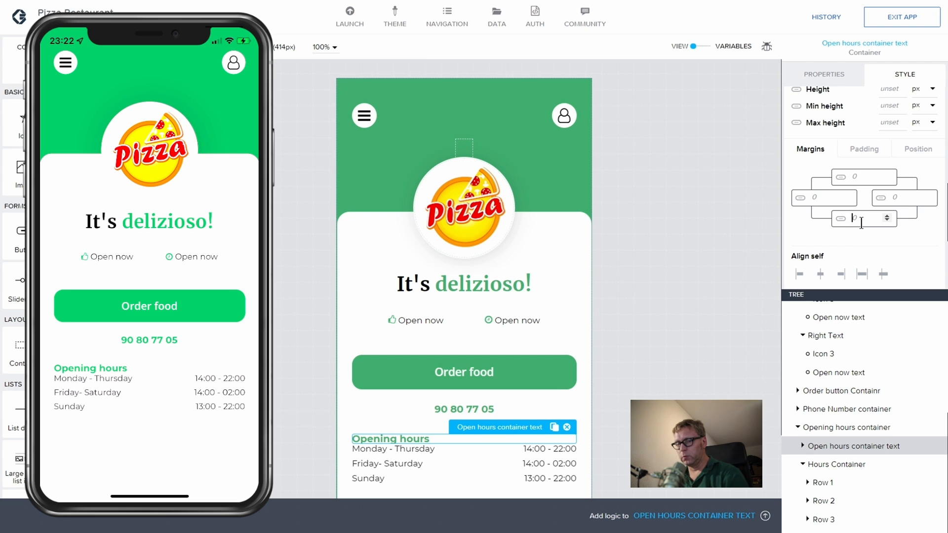
{"action": "type", "text": "16"}
{"action": "left_click", "coordinate": [903, 17]}
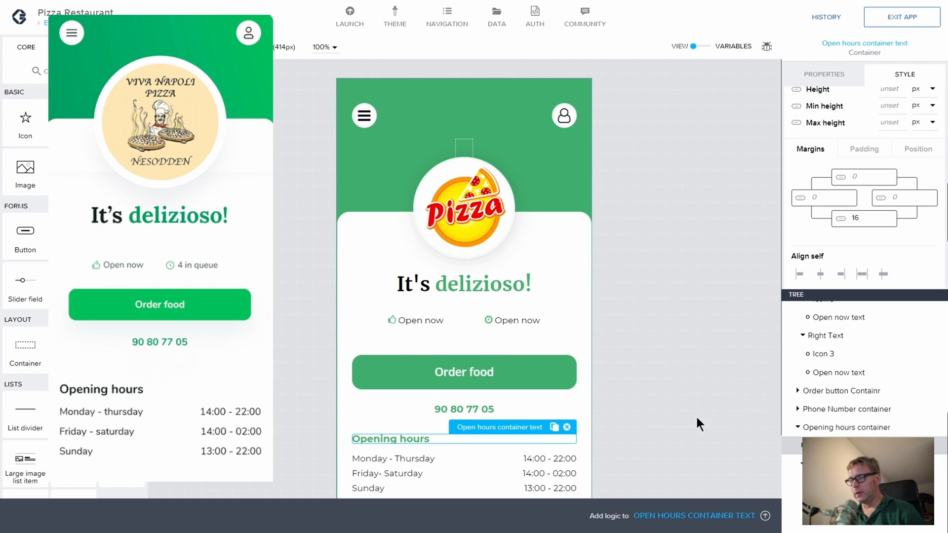
Step: Change the Opening hours container's top margin from 32 to 48 and save
{"action": "left_click", "coordinate": [415, 436]}
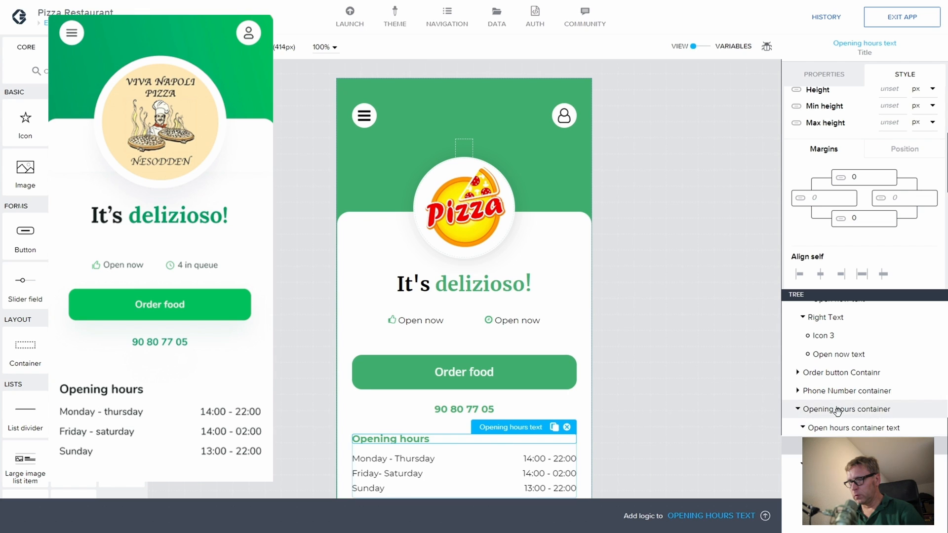
{"action": "left_click", "coordinate": [819, 409]}
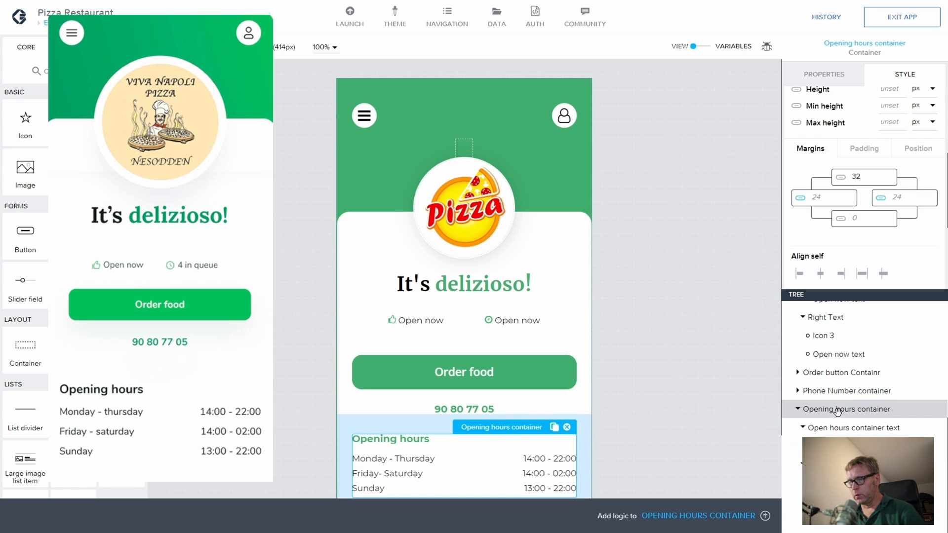
{"action": "double_click", "coordinate": [857, 176]}
{"action": "key", "text": "BackSpace"}
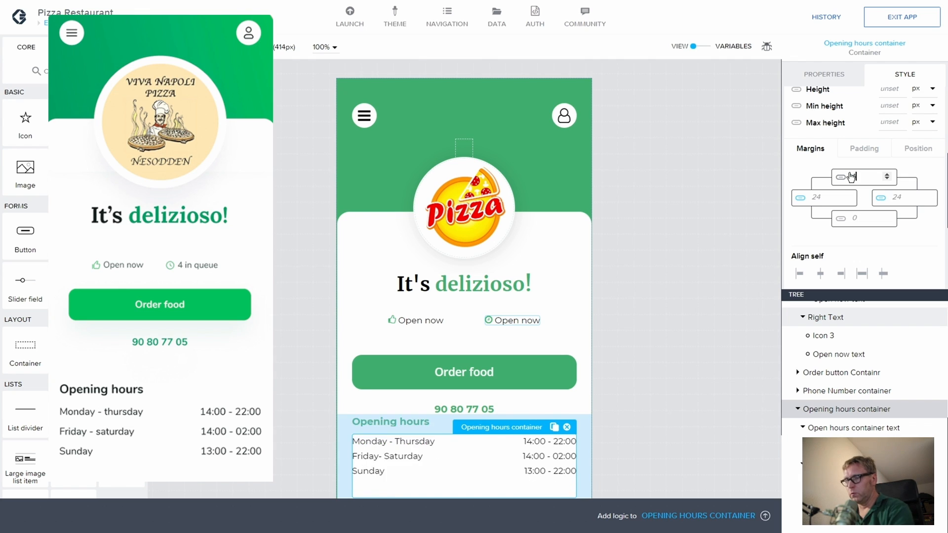
{"action": "type", "text": "40"}
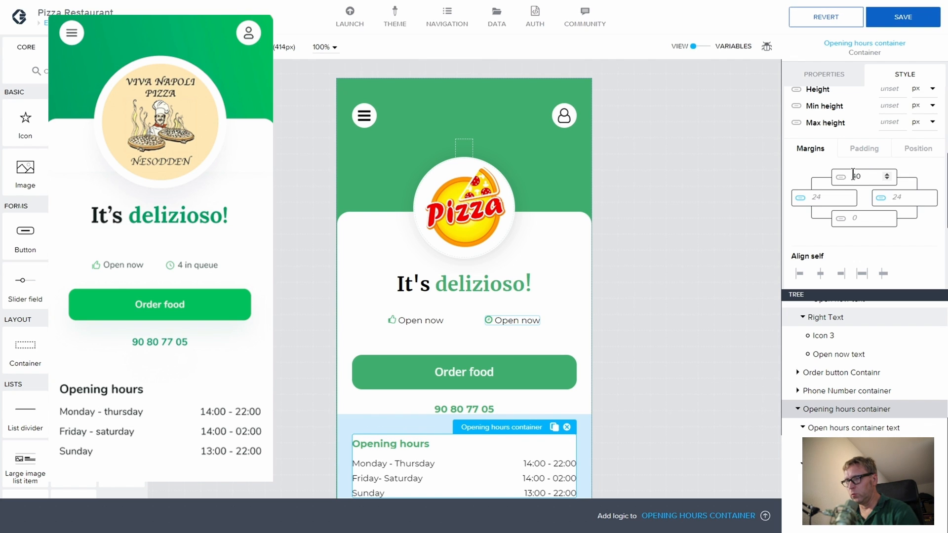
{"action": "key", "text": "BackSpace"}
{"action": "type", "text": "8"}
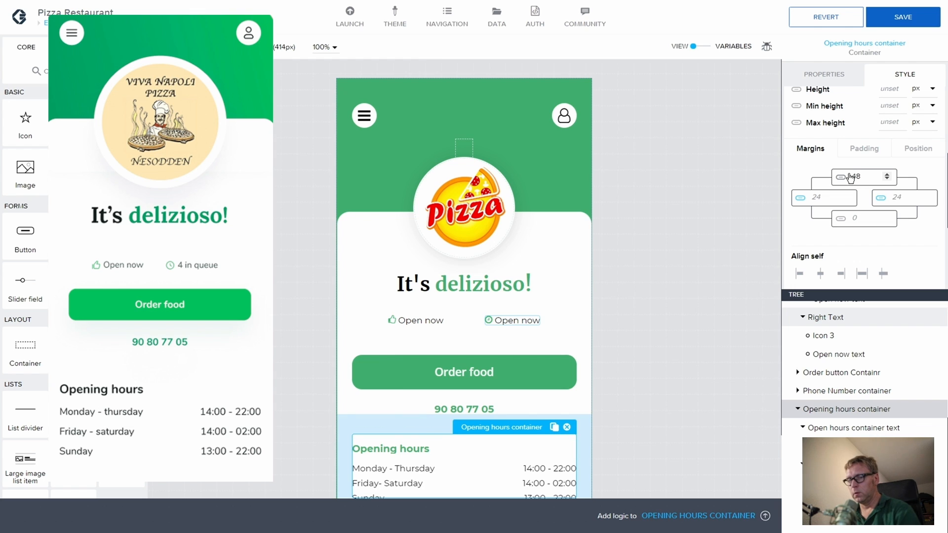
{"action": "left_click", "coordinate": [911, 18]}
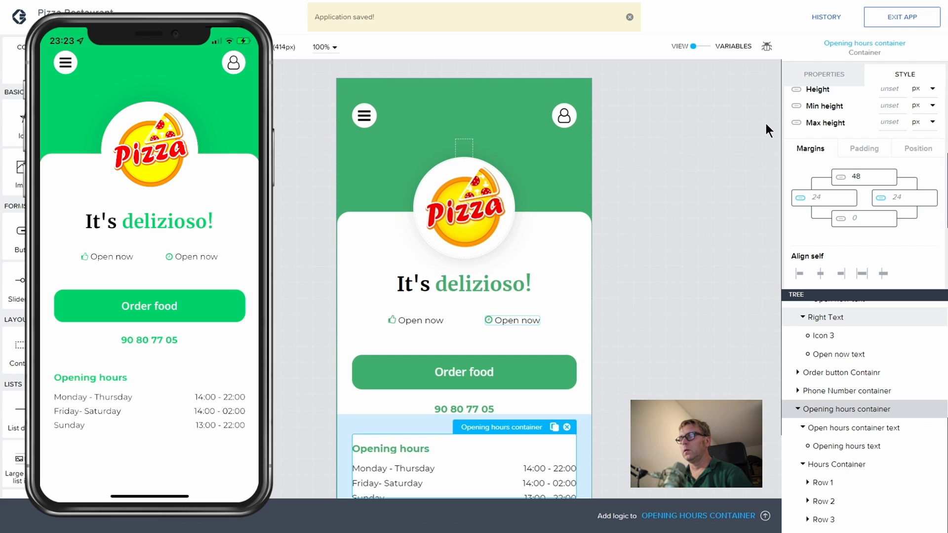
Step: Set the Phone Number container's top margin to 24 and save the change
{"action": "left_click", "coordinate": [452, 408]}
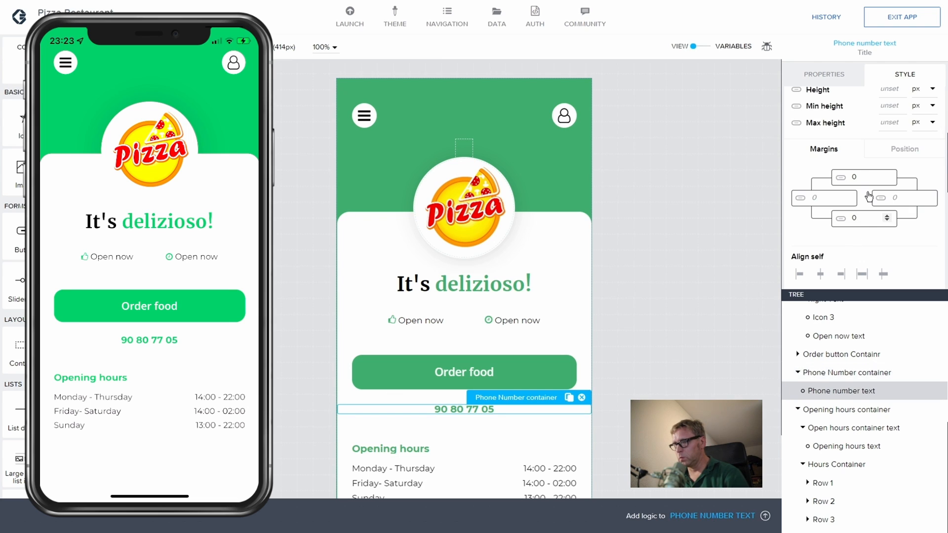
{"action": "left_click", "coordinate": [847, 372]}
{"action": "left_click", "coordinate": [795, 164]}
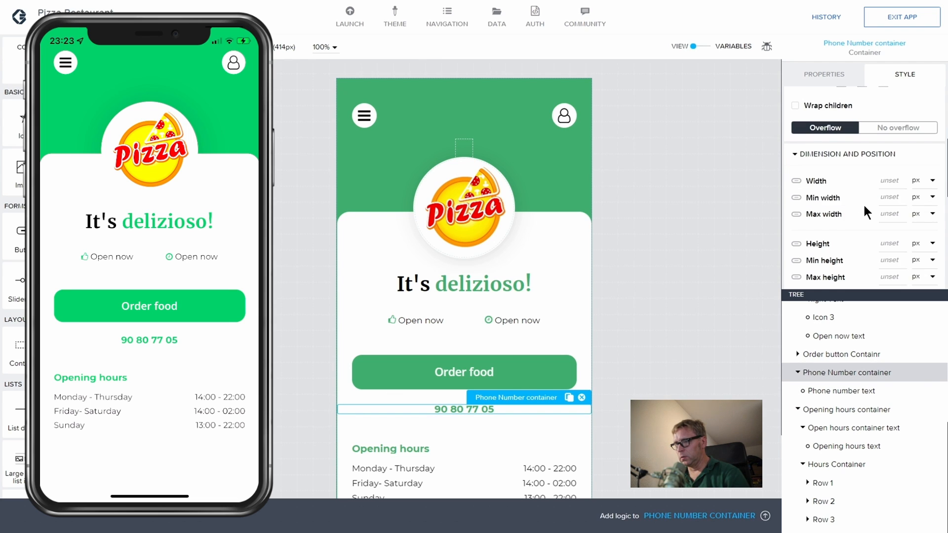
{"action": "scroll", "coordinate": [863, 202], "scroll_direction": "down", "scroll_amount": 3}
{"action": "left_click", "coordinate": [864, 206]}
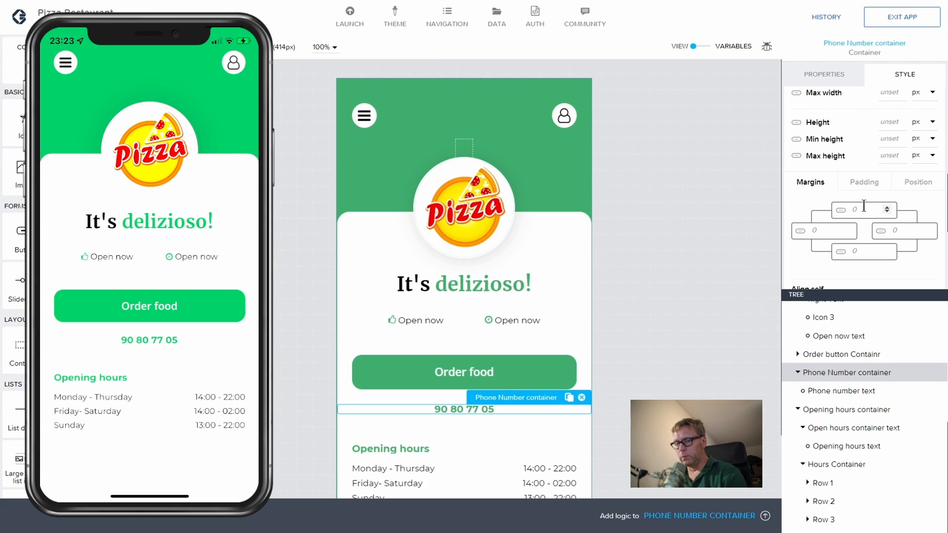
{"action": "type", "text": "16"}
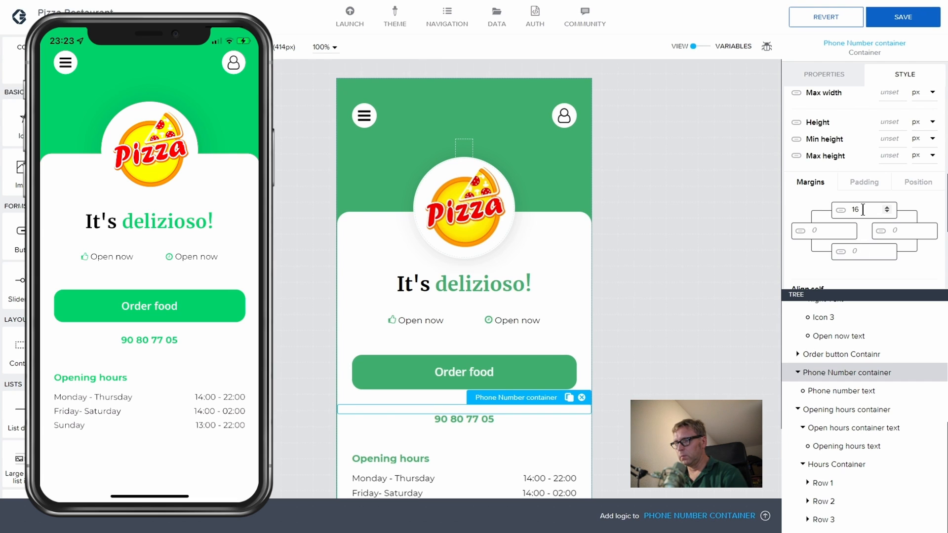
{"action": "key", "text": "BackSpace"}
{"action": "key", "text": "BackSpace"}
{"action": "type", "text": "24"}
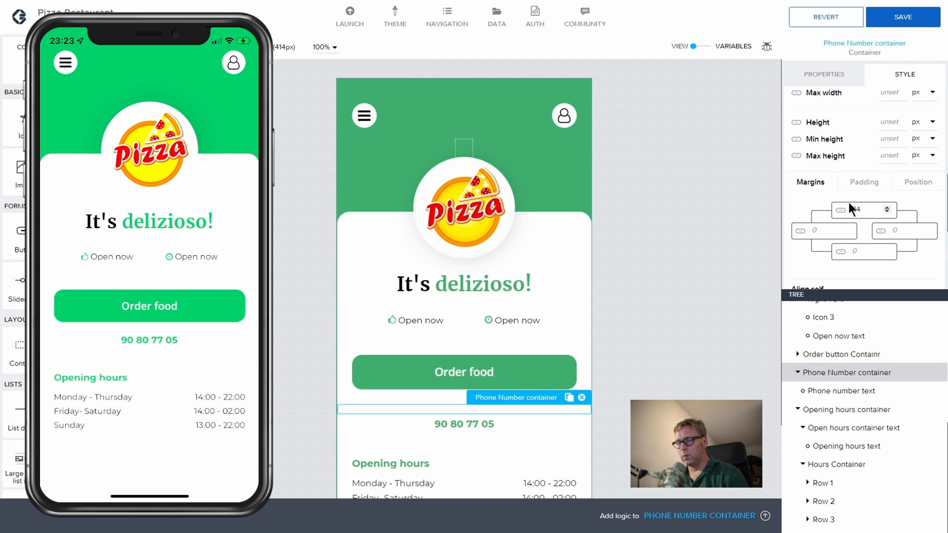
{"action": "left_click", "coordinate": [933, 20]}
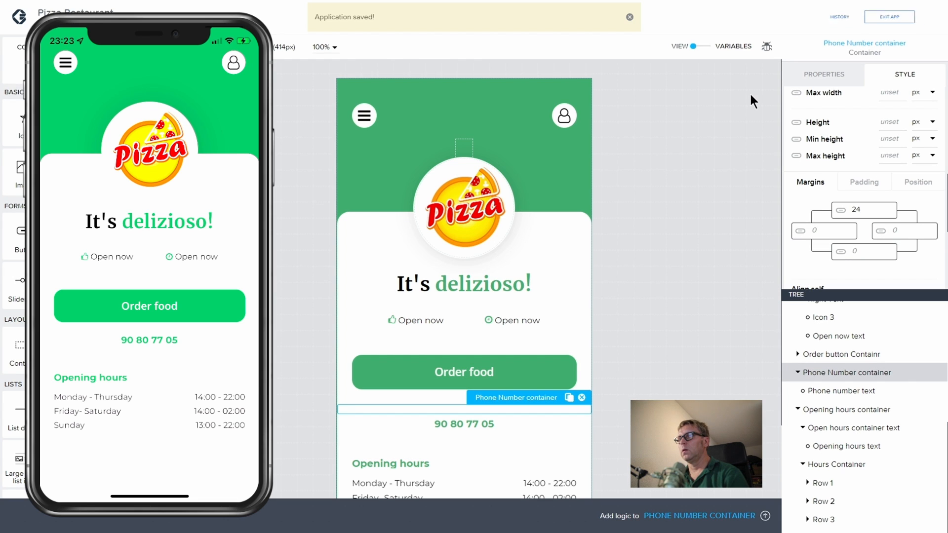